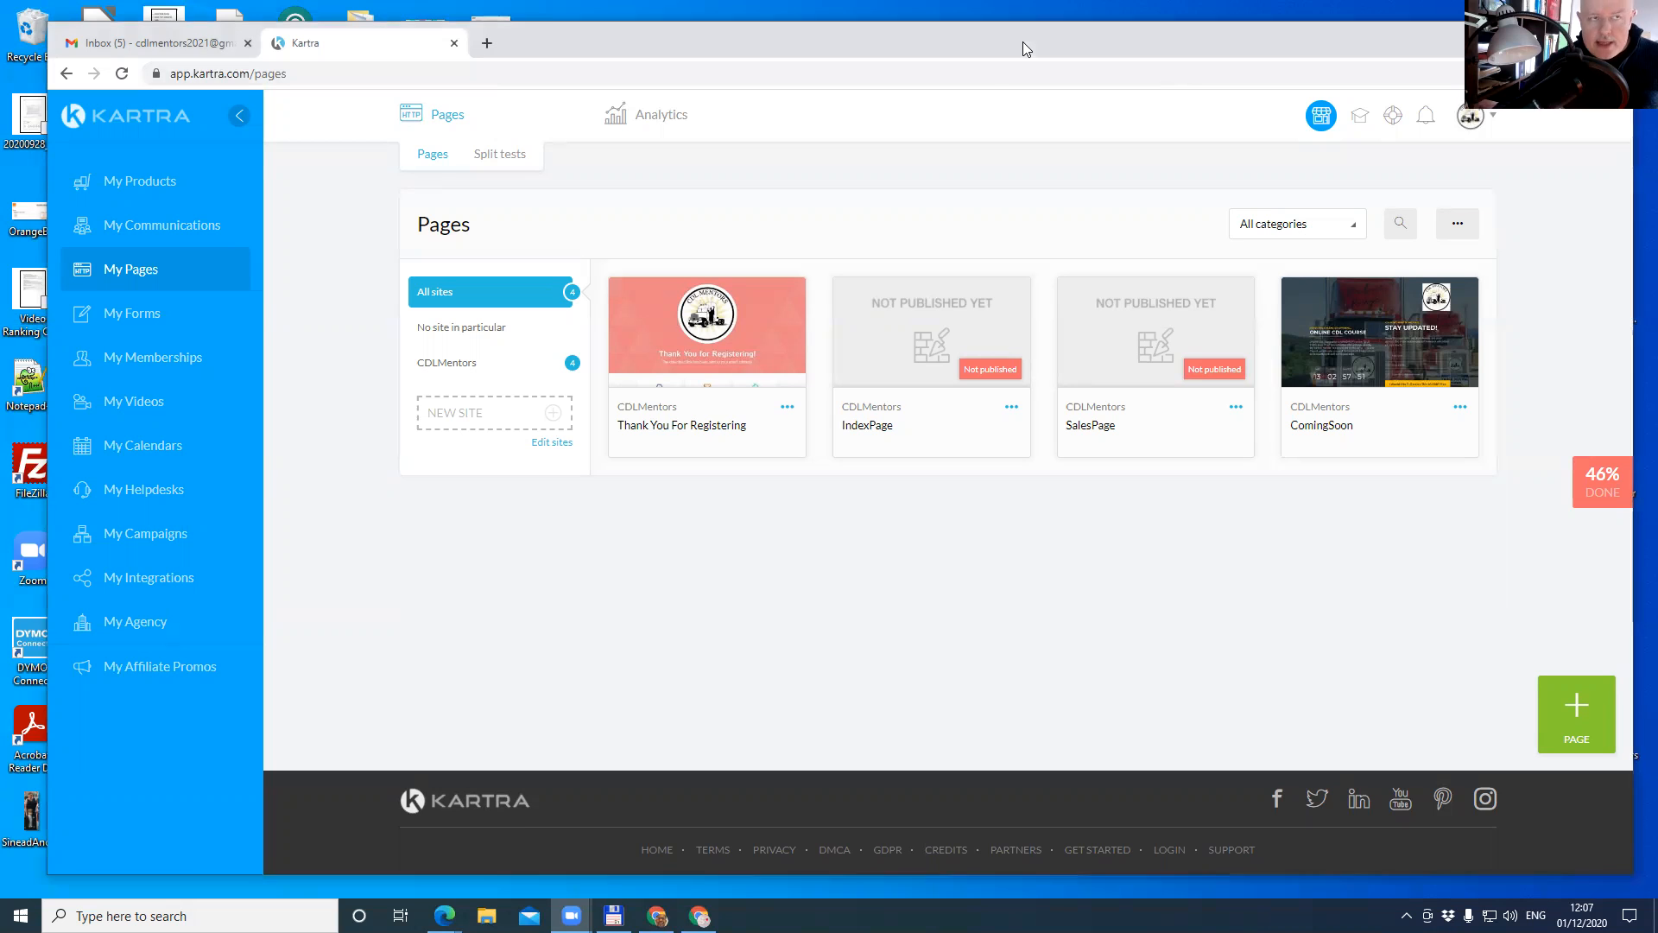
Begin a new page and look through the Product Launch, Product Review, Webinar Registration, Checkout and 404 page templates.
drag(1014, 41, 968, 41)
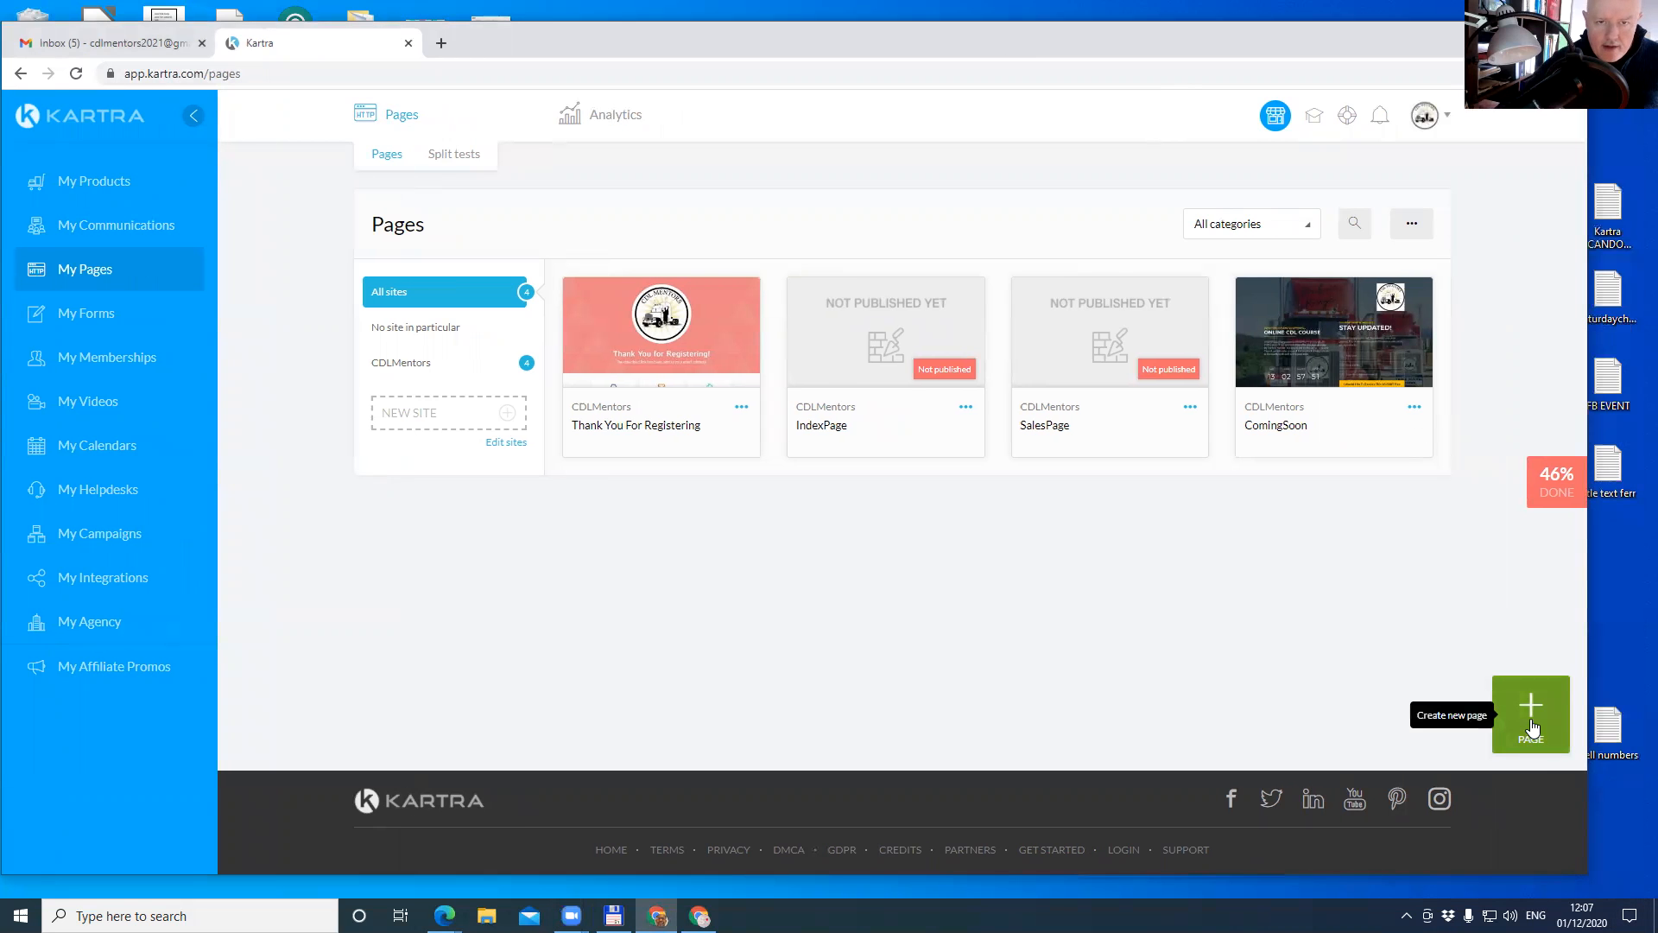
click(1531, 724)
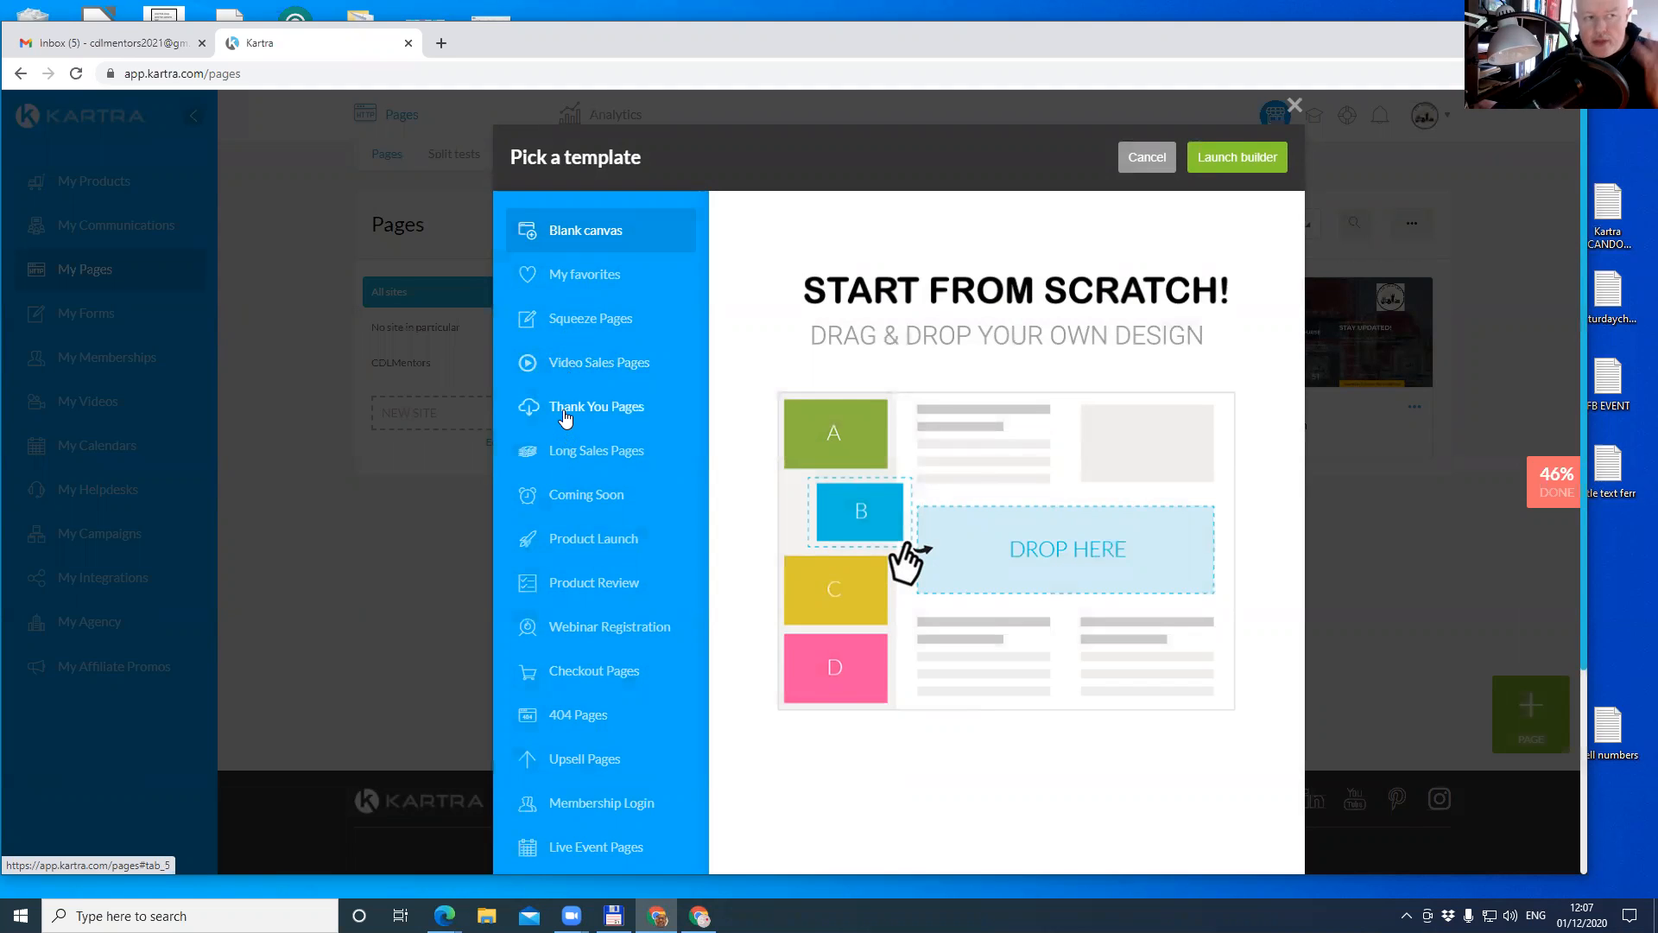
click(584, 542)
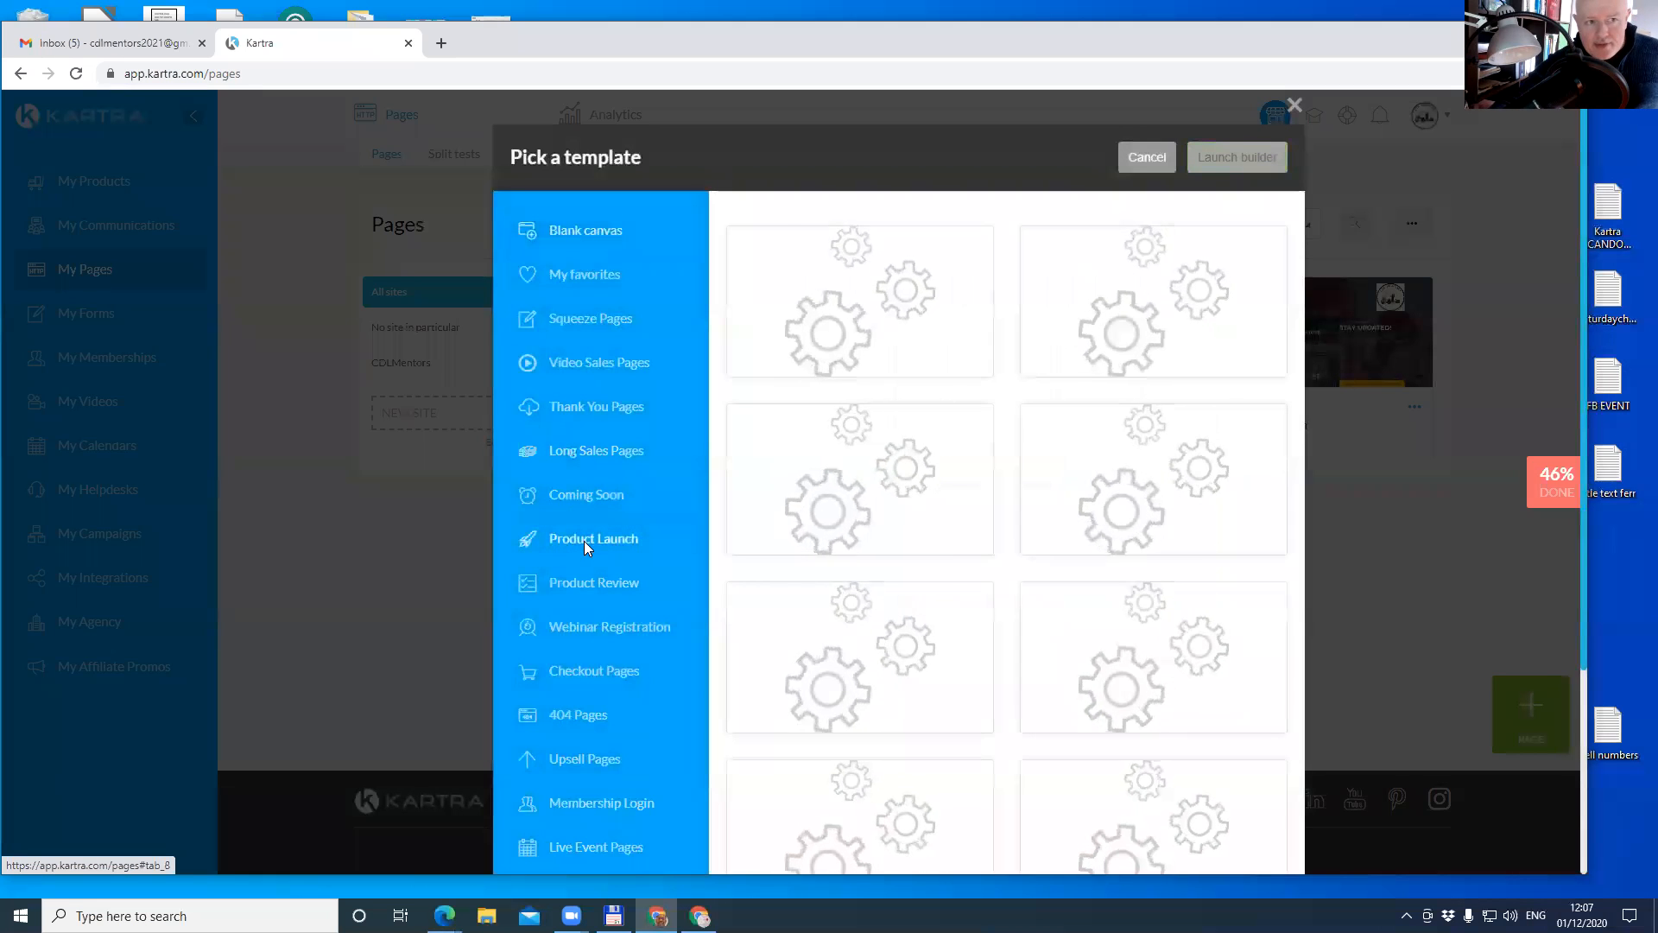
click(562, 590)
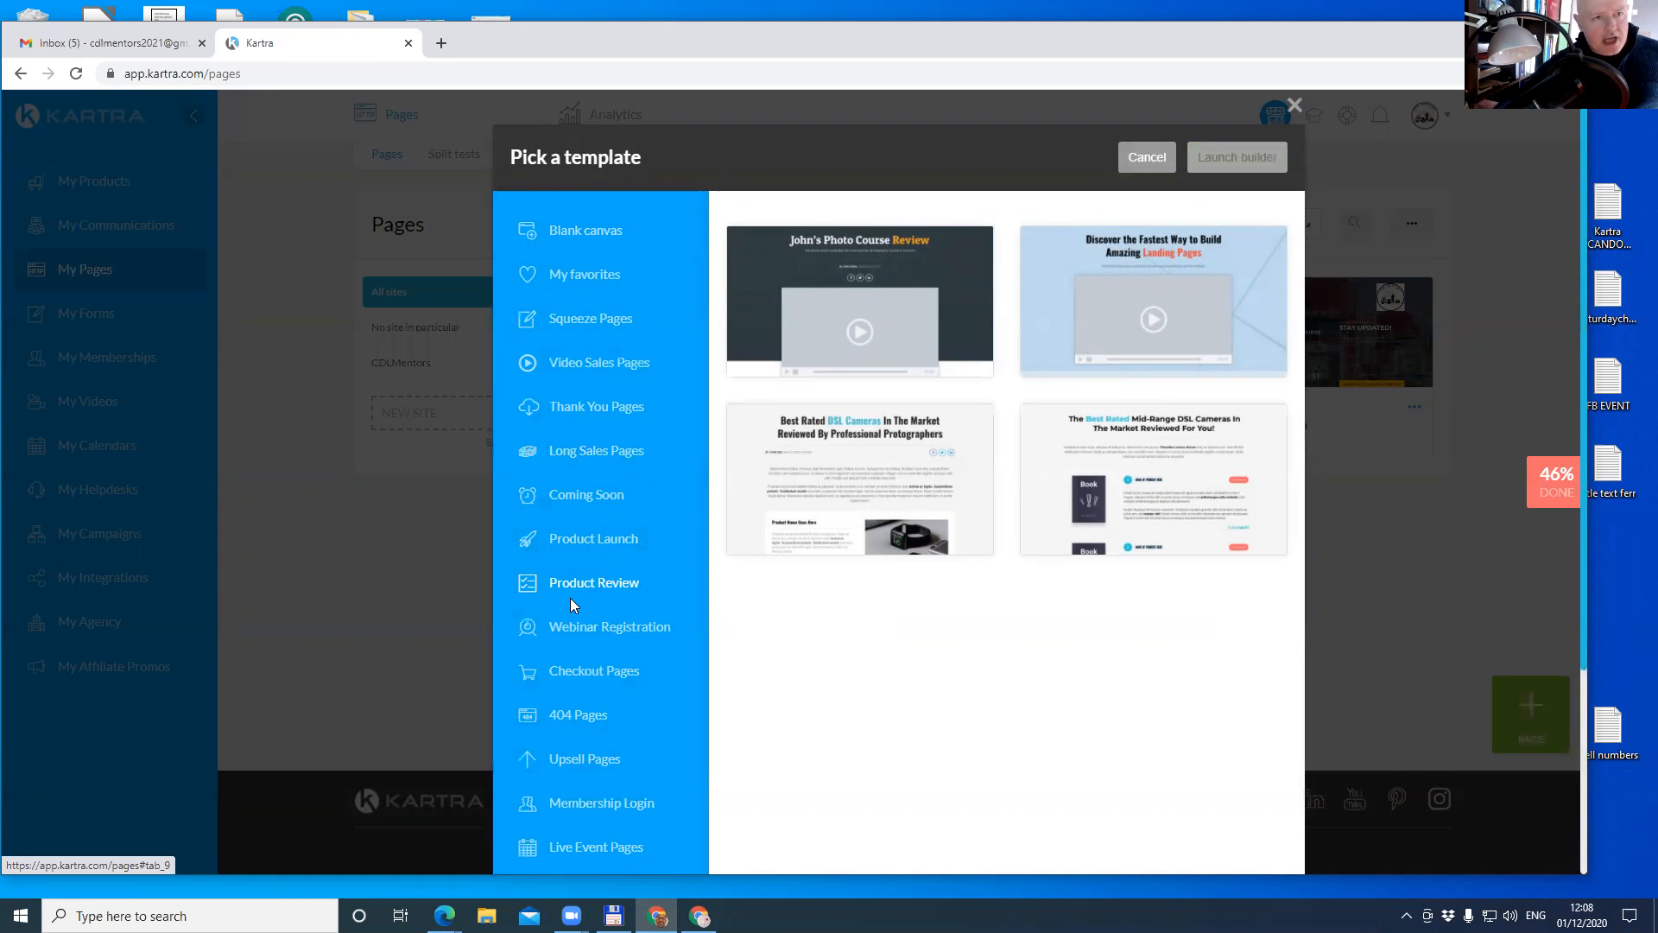
click(571, 630)
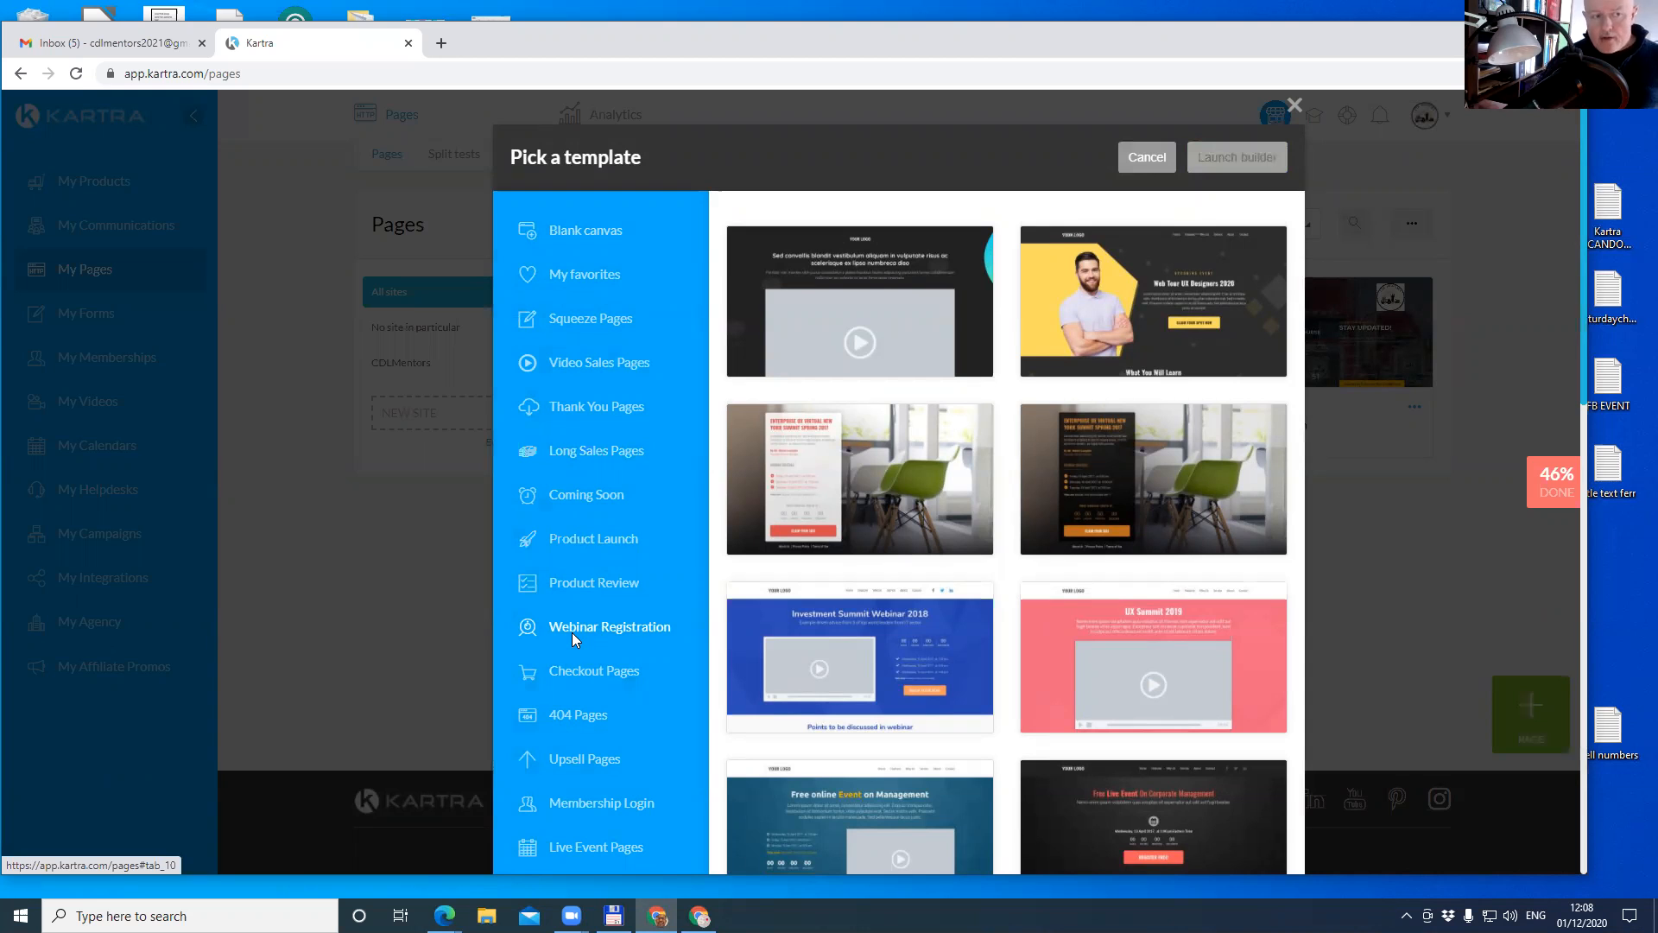
click(608, 670)
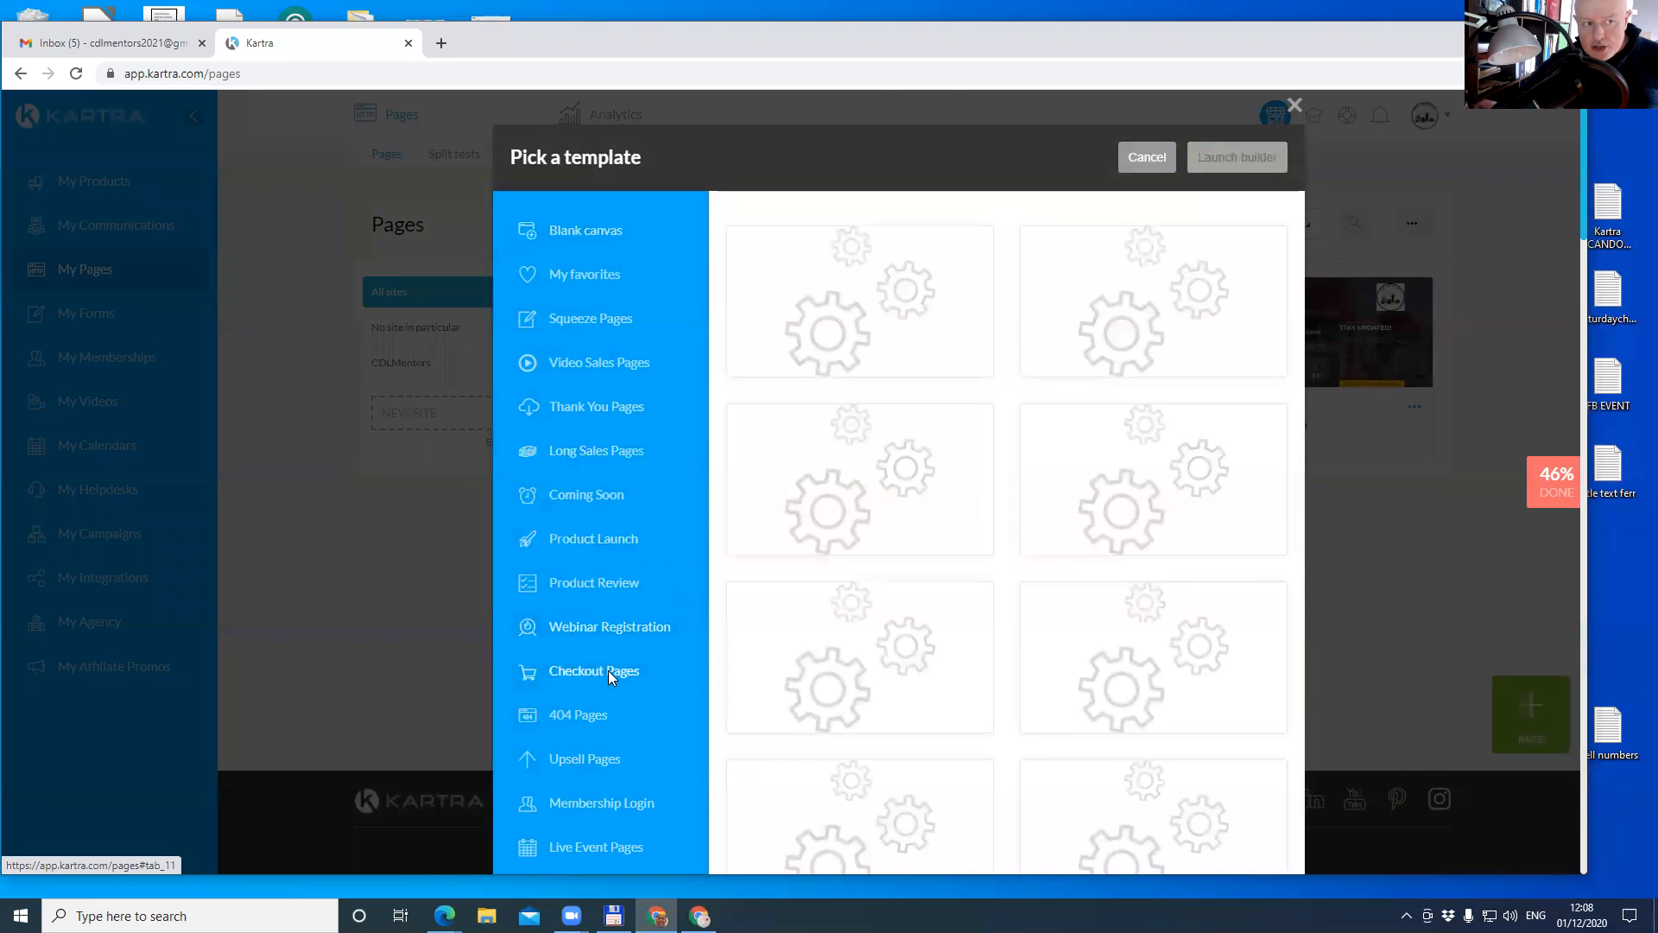
click(573, 714)
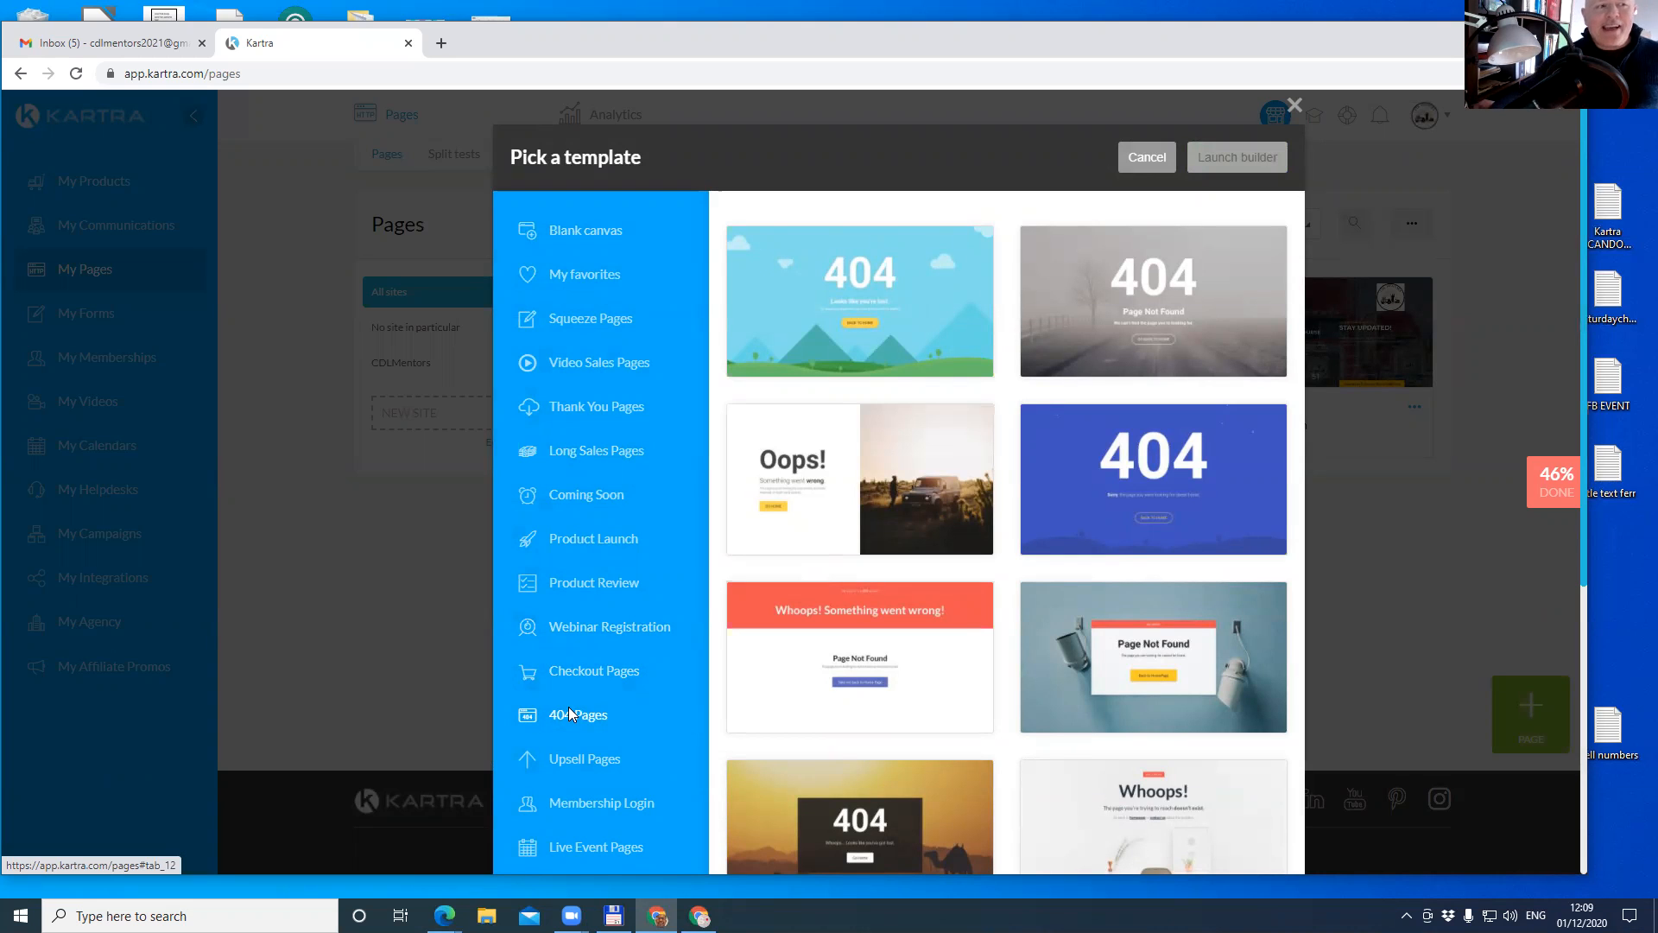
Look through the Upsell, Live Event, Membership Login and Squeeze page templates, and close the template picker.
click(569, 760)
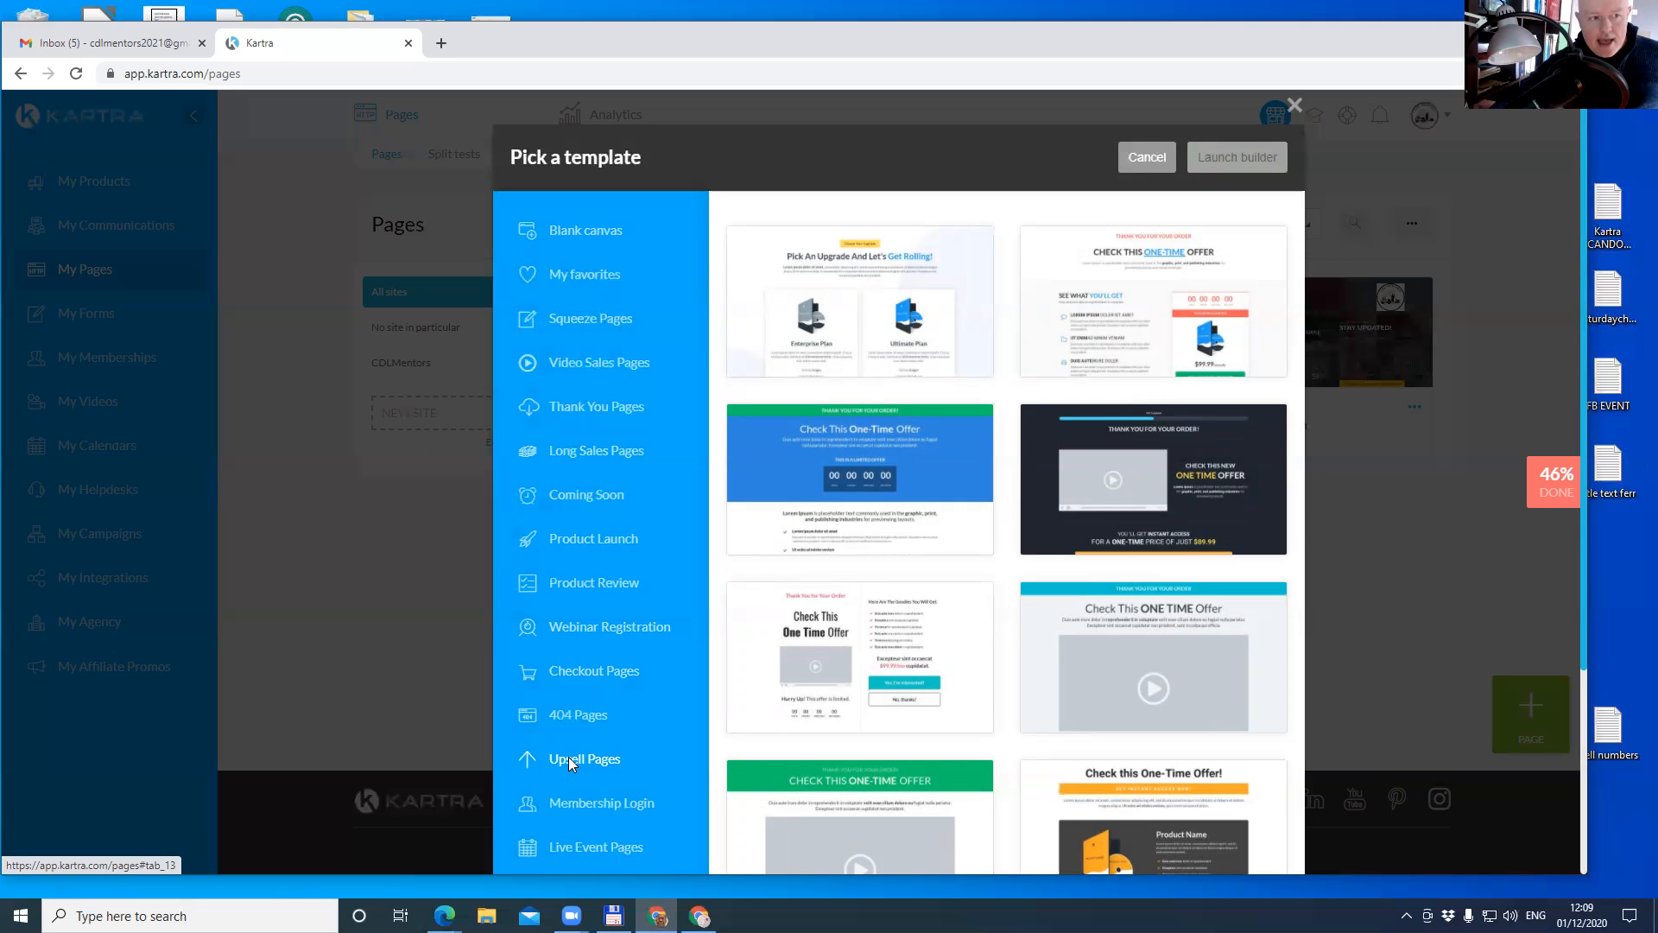
click(572, 762)
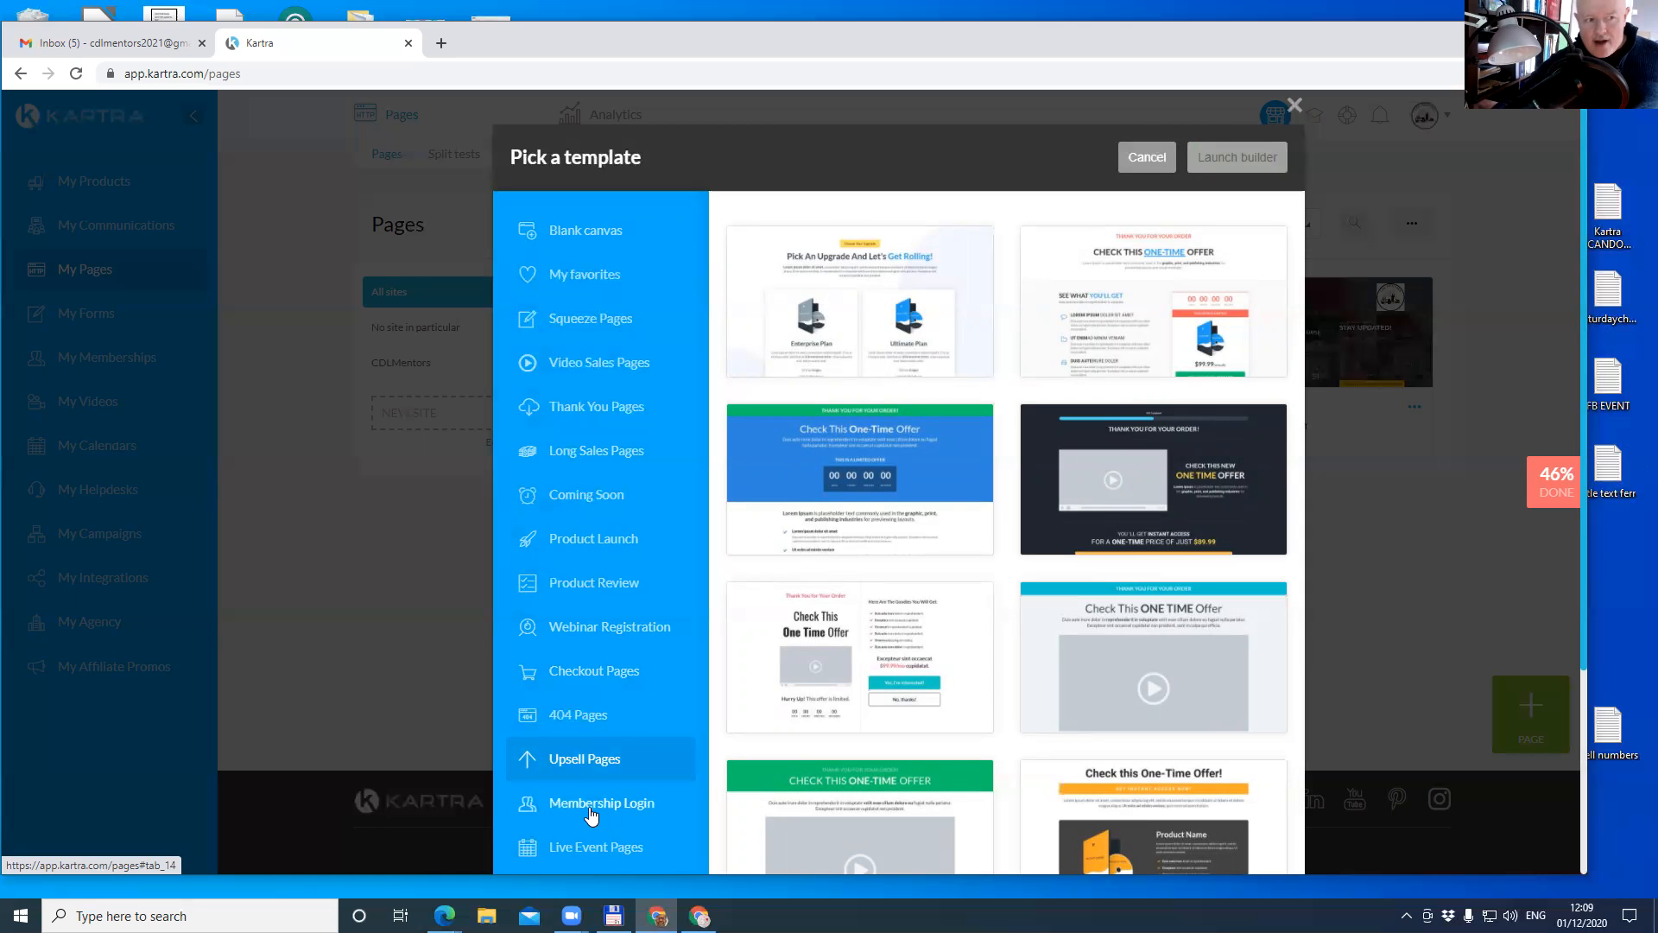
click(570, 852)
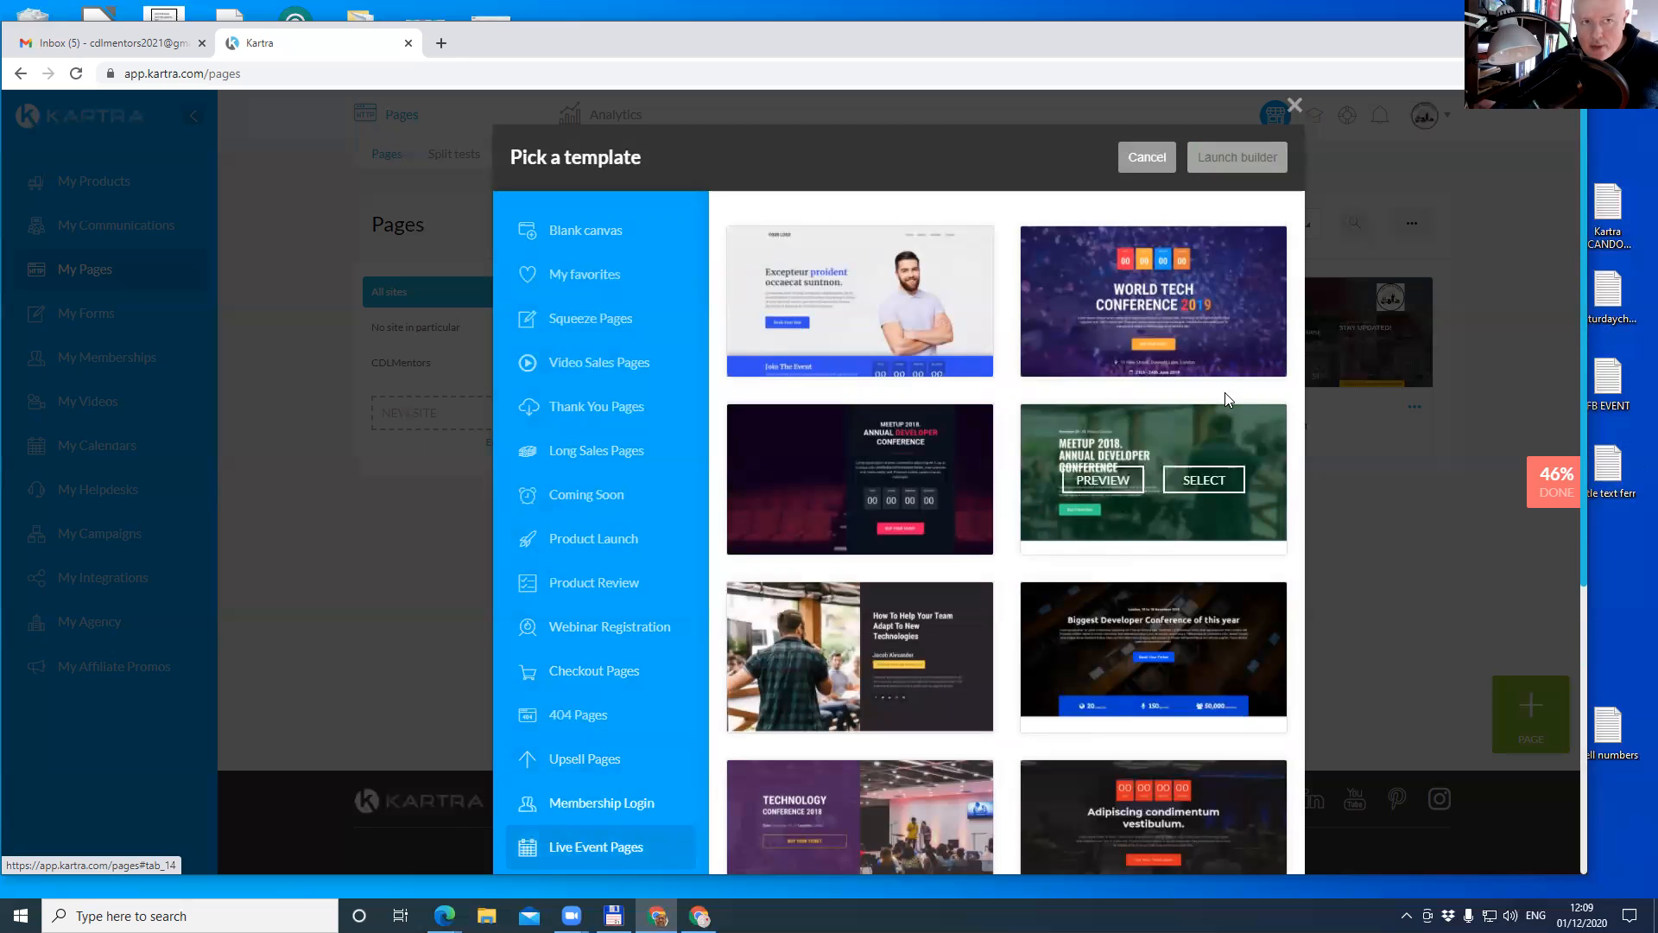
click(590, 805)
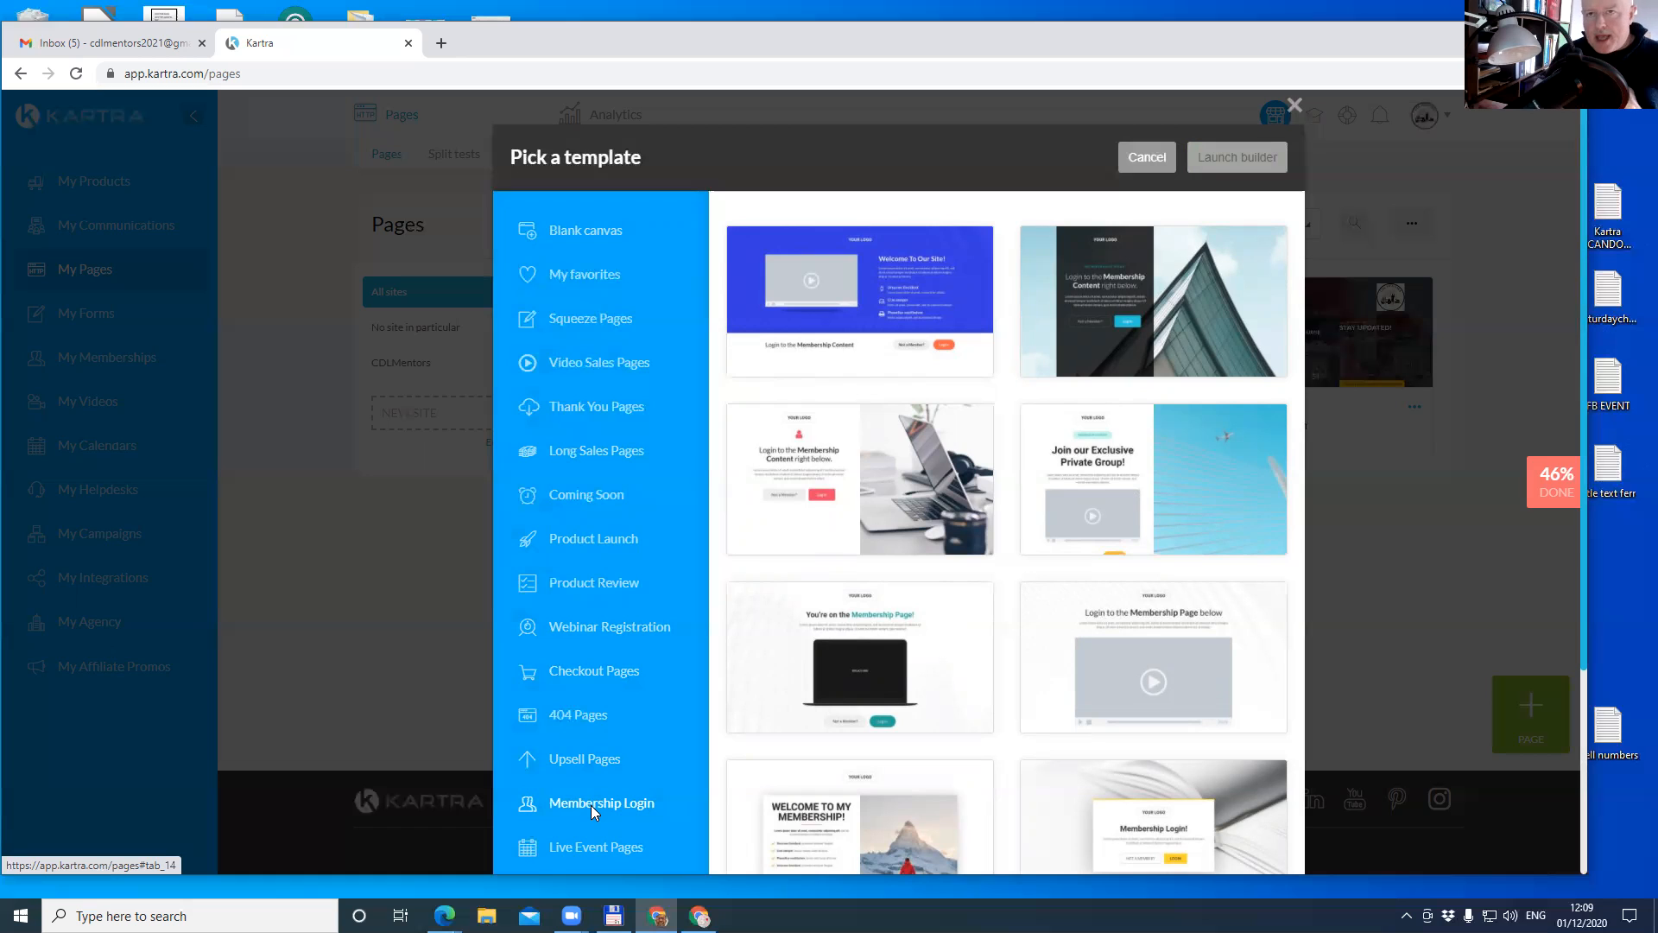
click(590, 805)
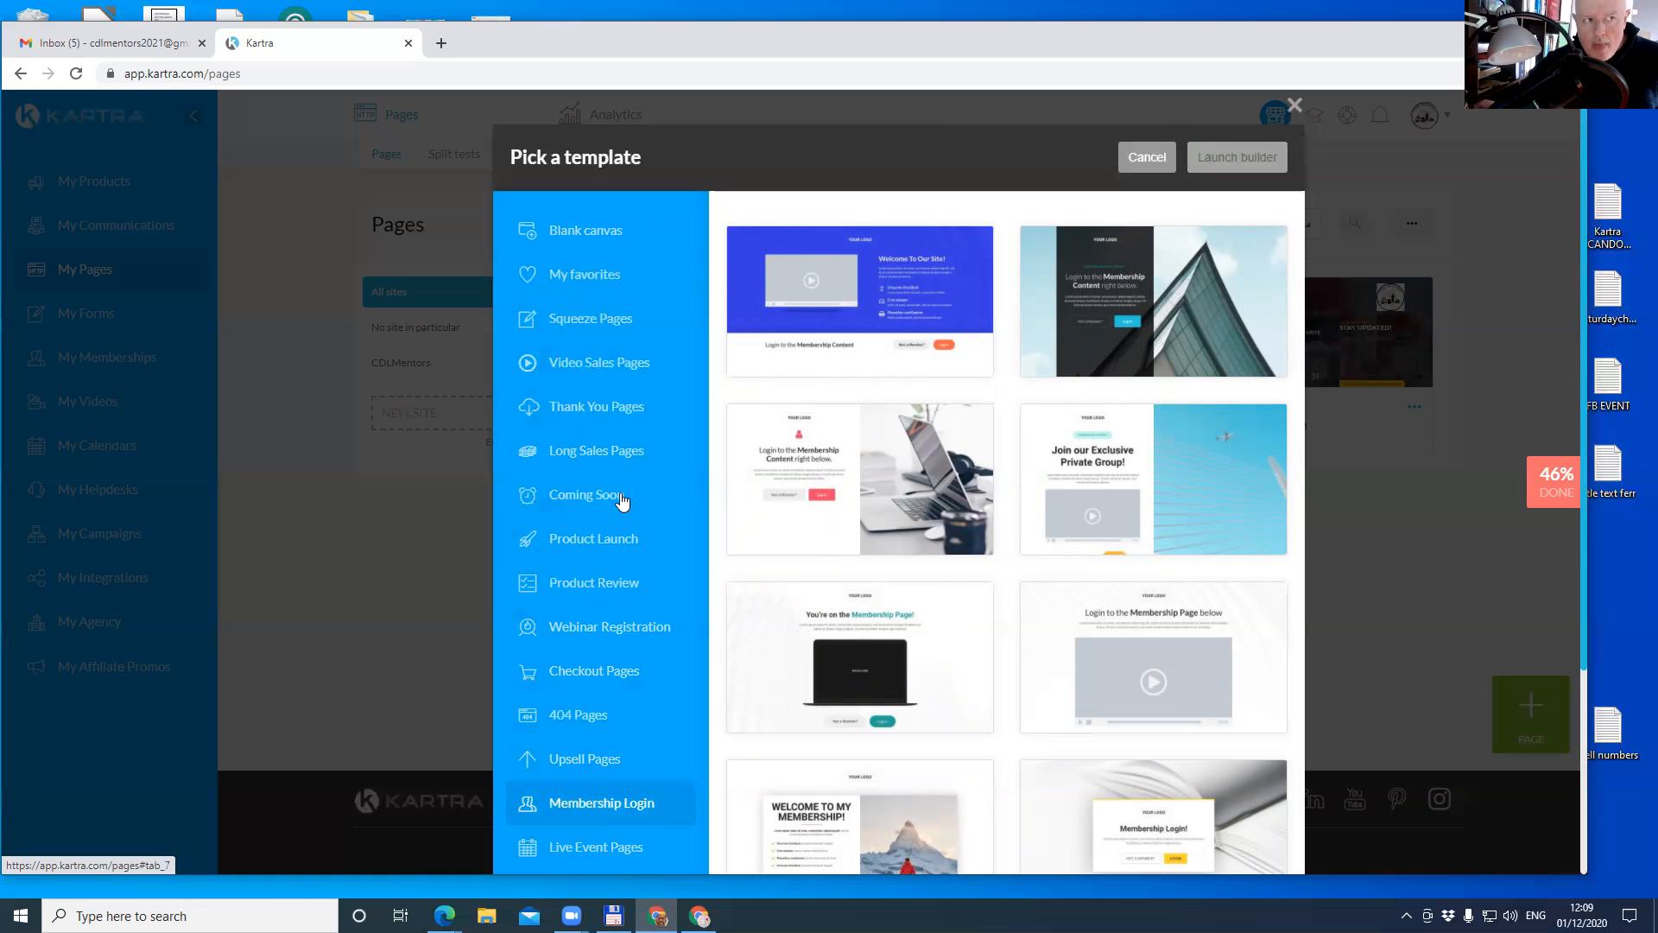
click(582, 320)
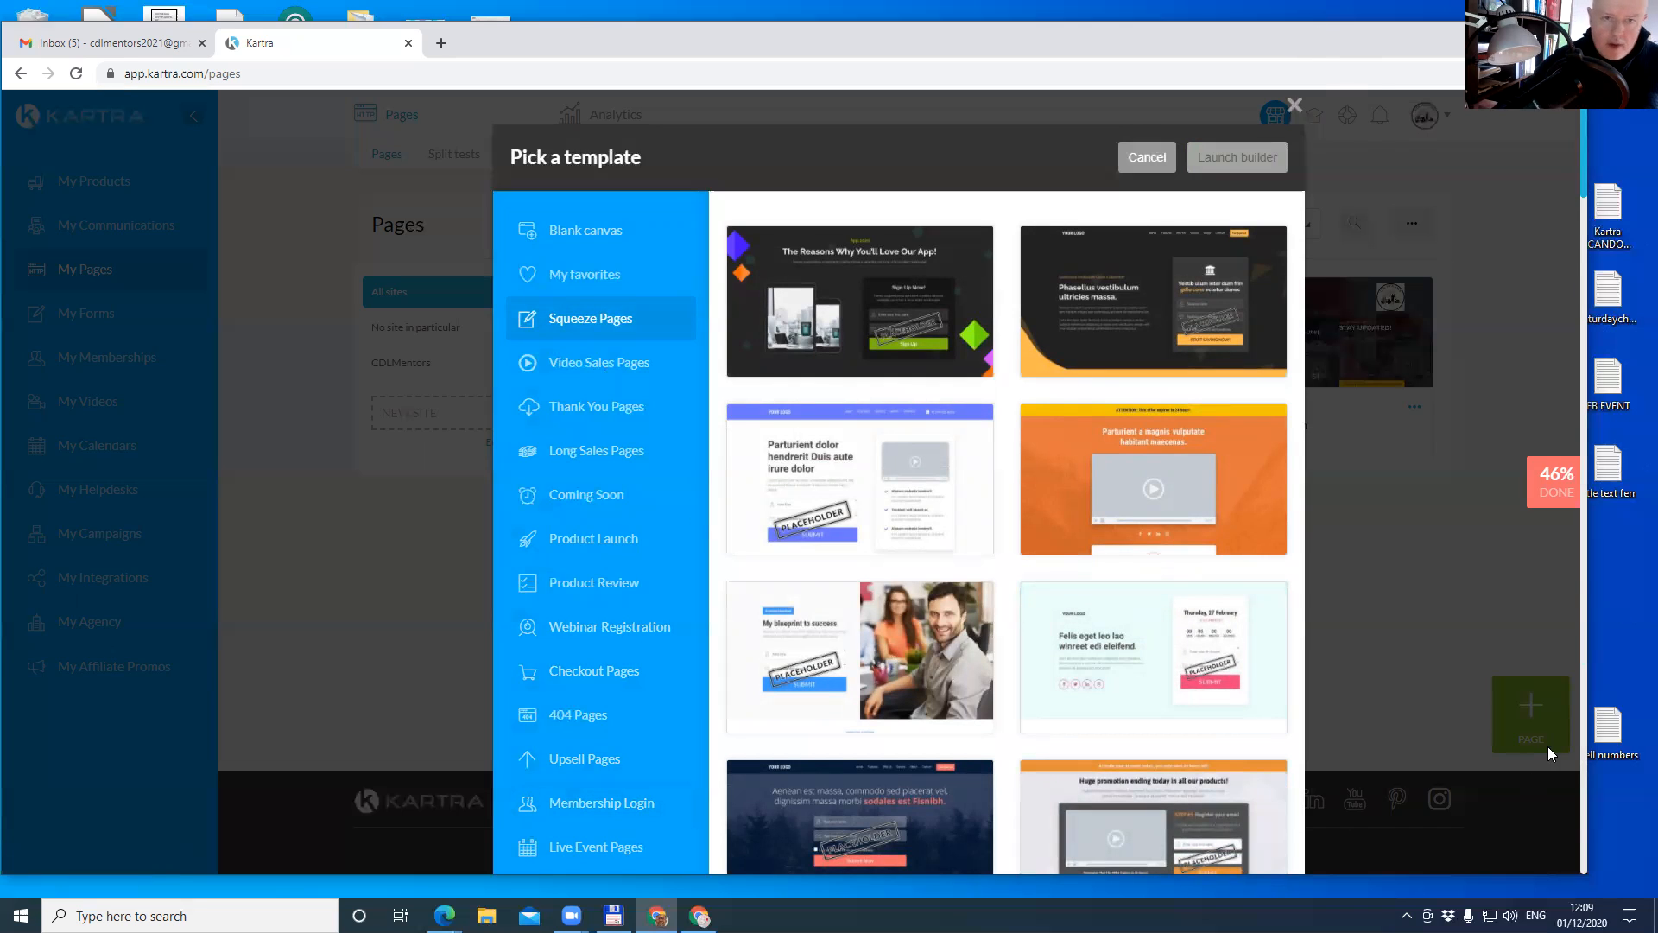
click(1294, 105)
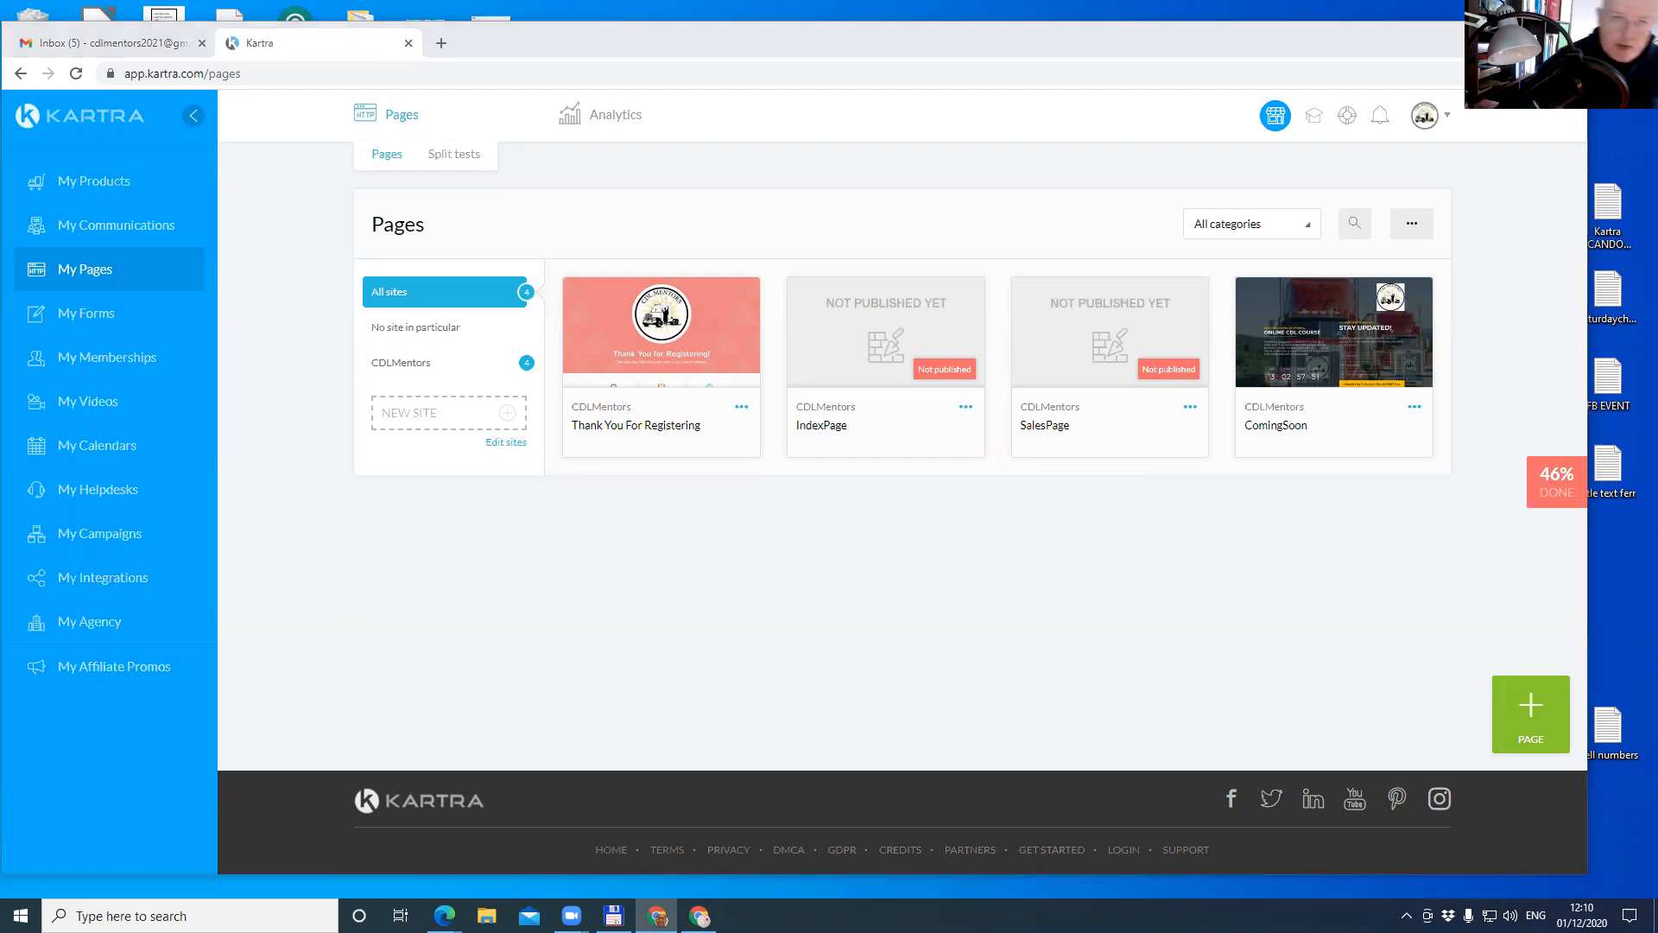
mouse_move(1391, 639)
mouse_down()
mouse_move(1501, 718)
mouse_move(1479, 660)
mouse_up()
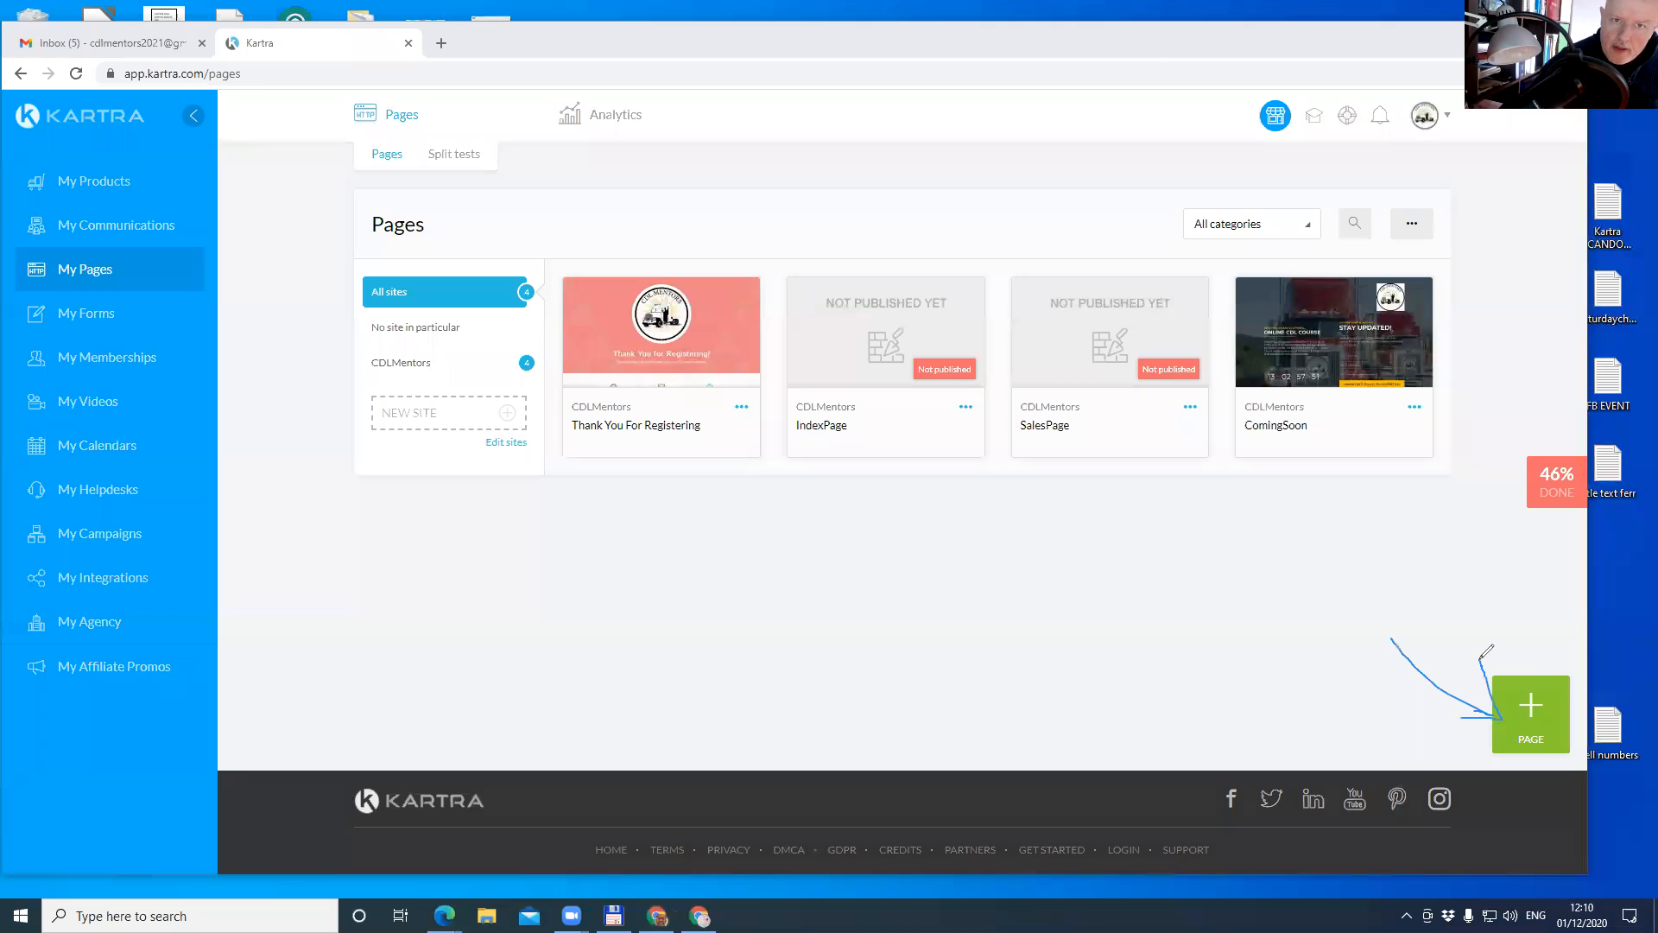
click(1152, 73)
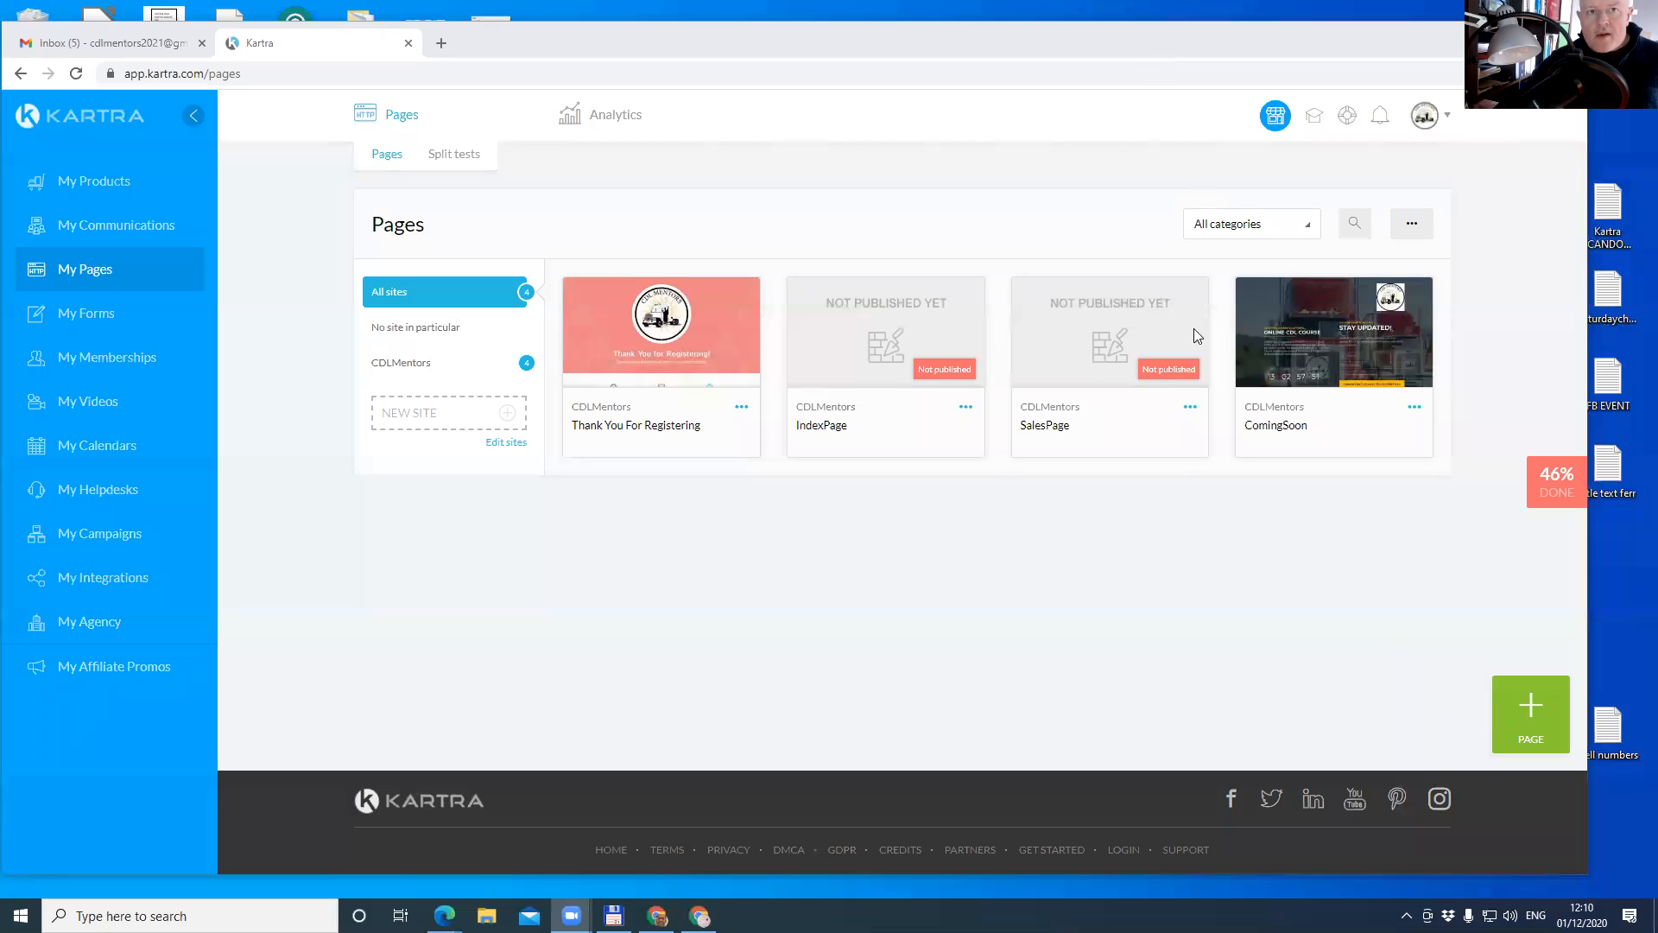
Preview the blue "How to Sell Anything Online" squeeze page template for a new page, and cancel the template picker.
click(1531, 710)
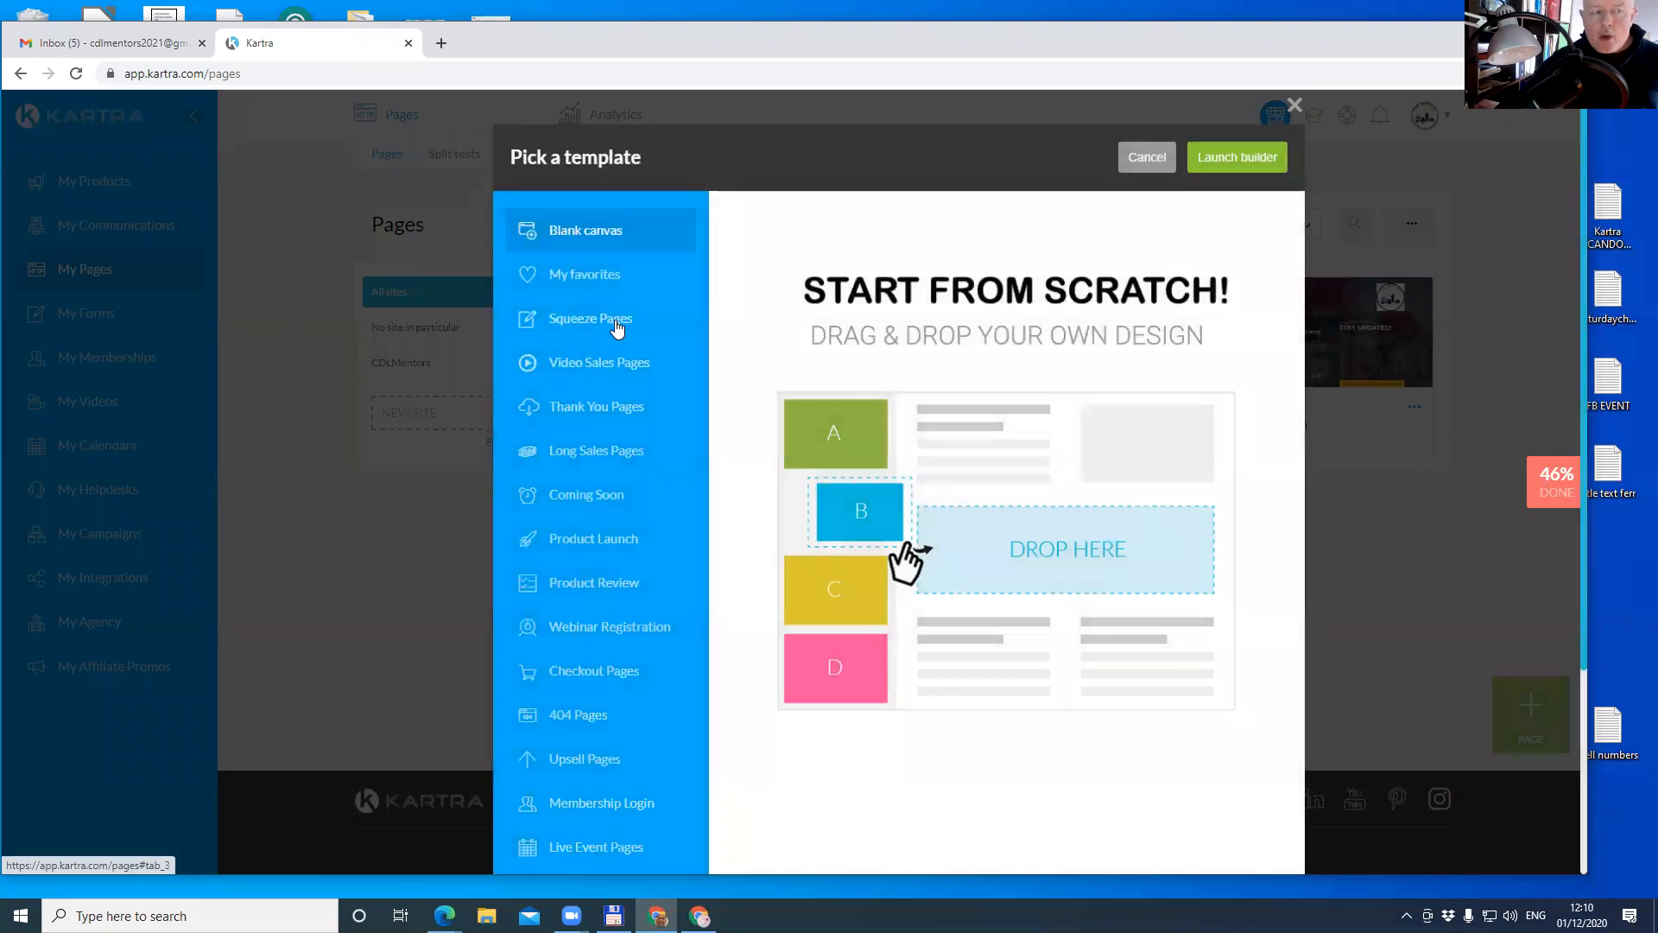
click(593, 319)
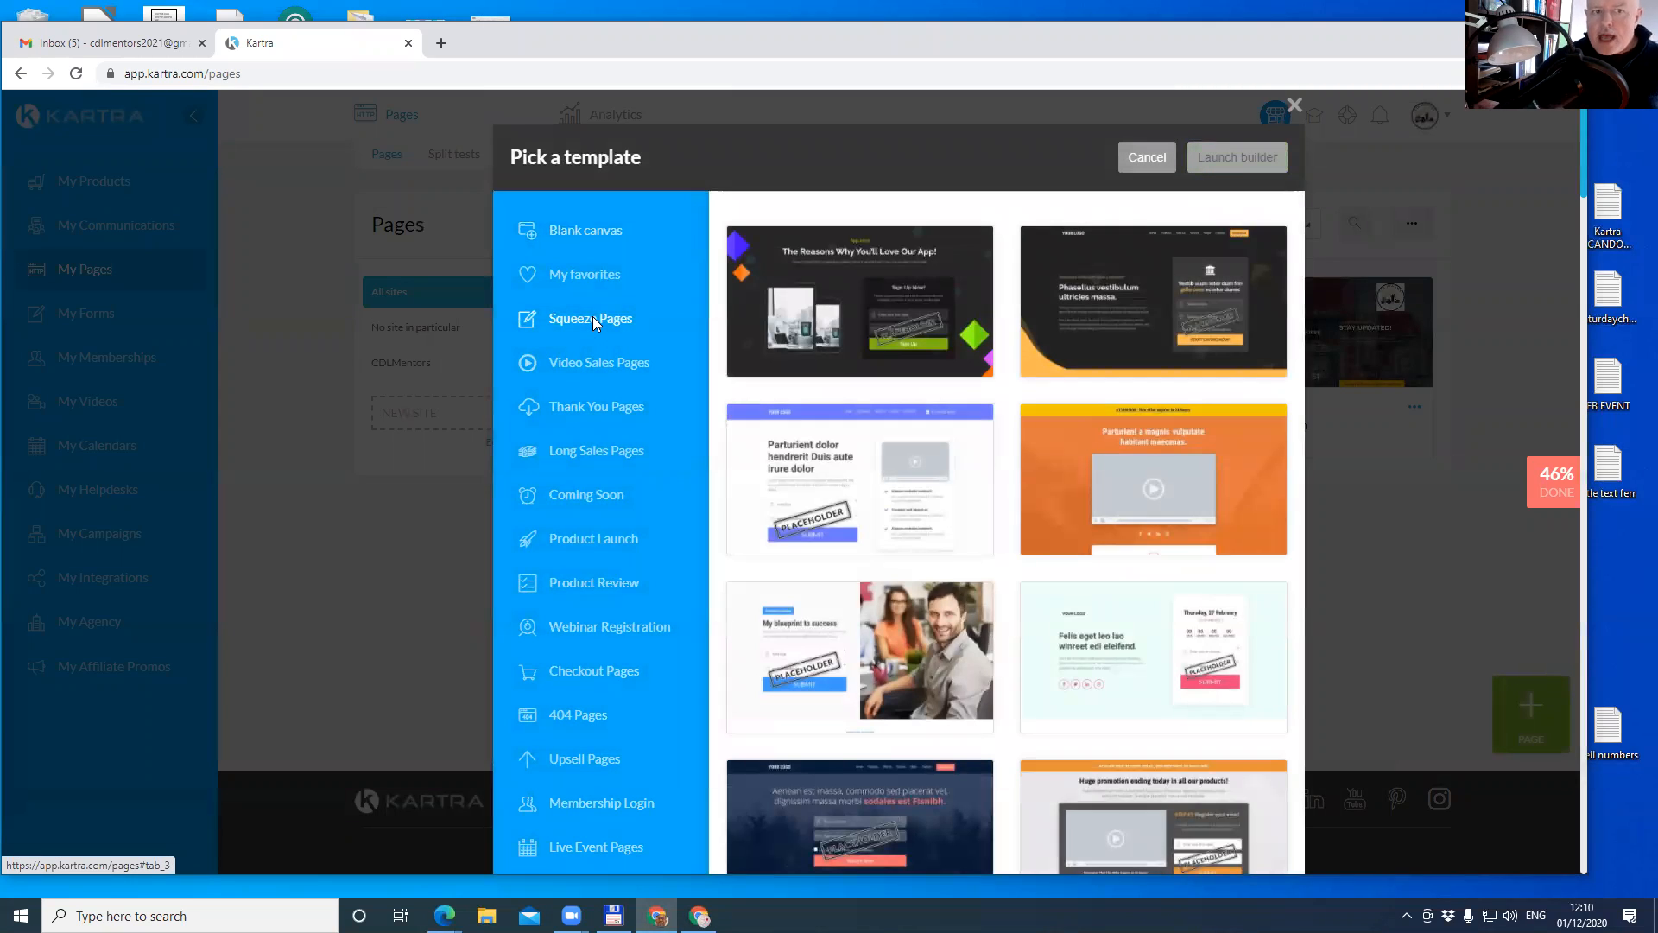
scroll(1114, 760, down, 1)
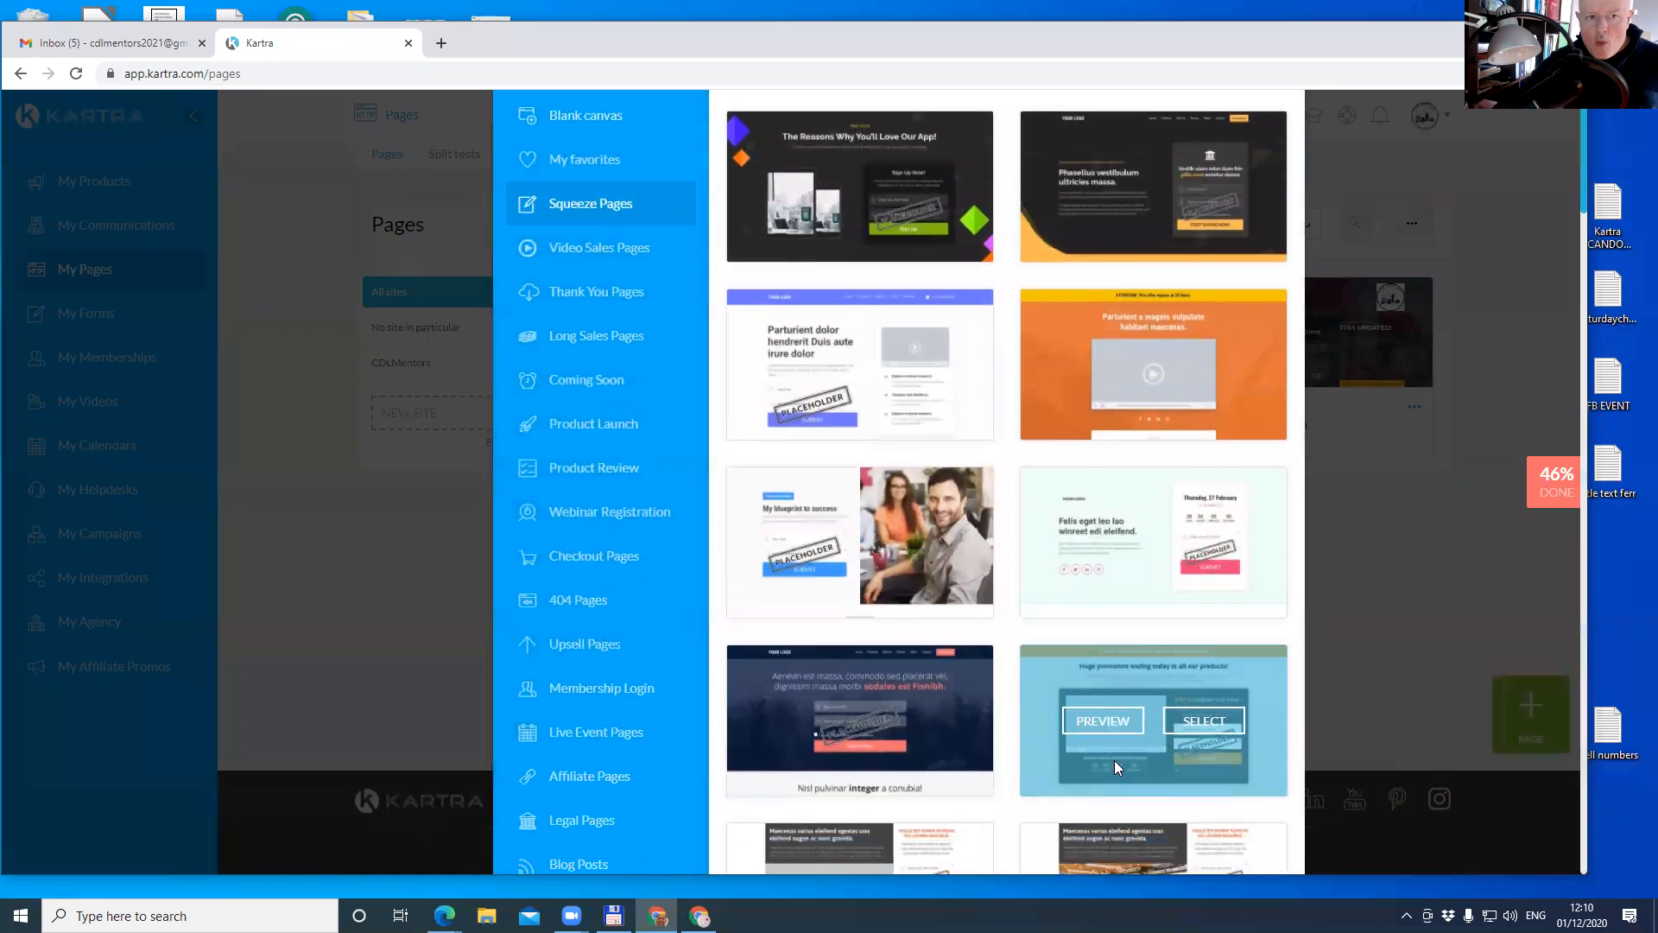
scroll(1114, 760, down, 7)
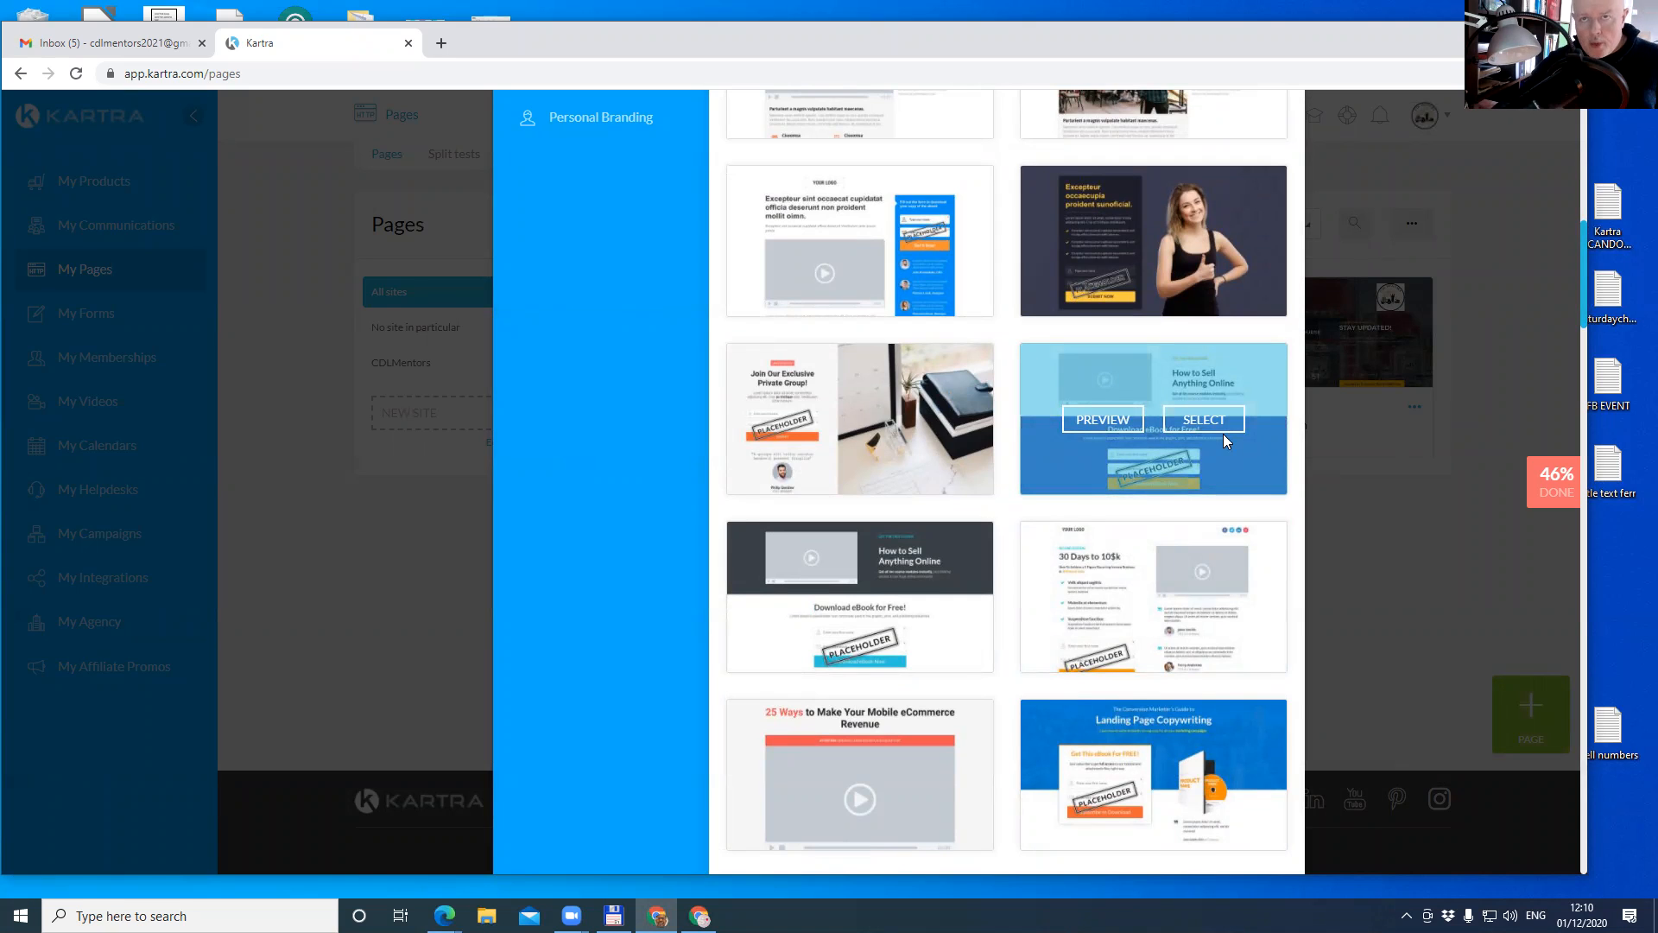
click(1103, 421)
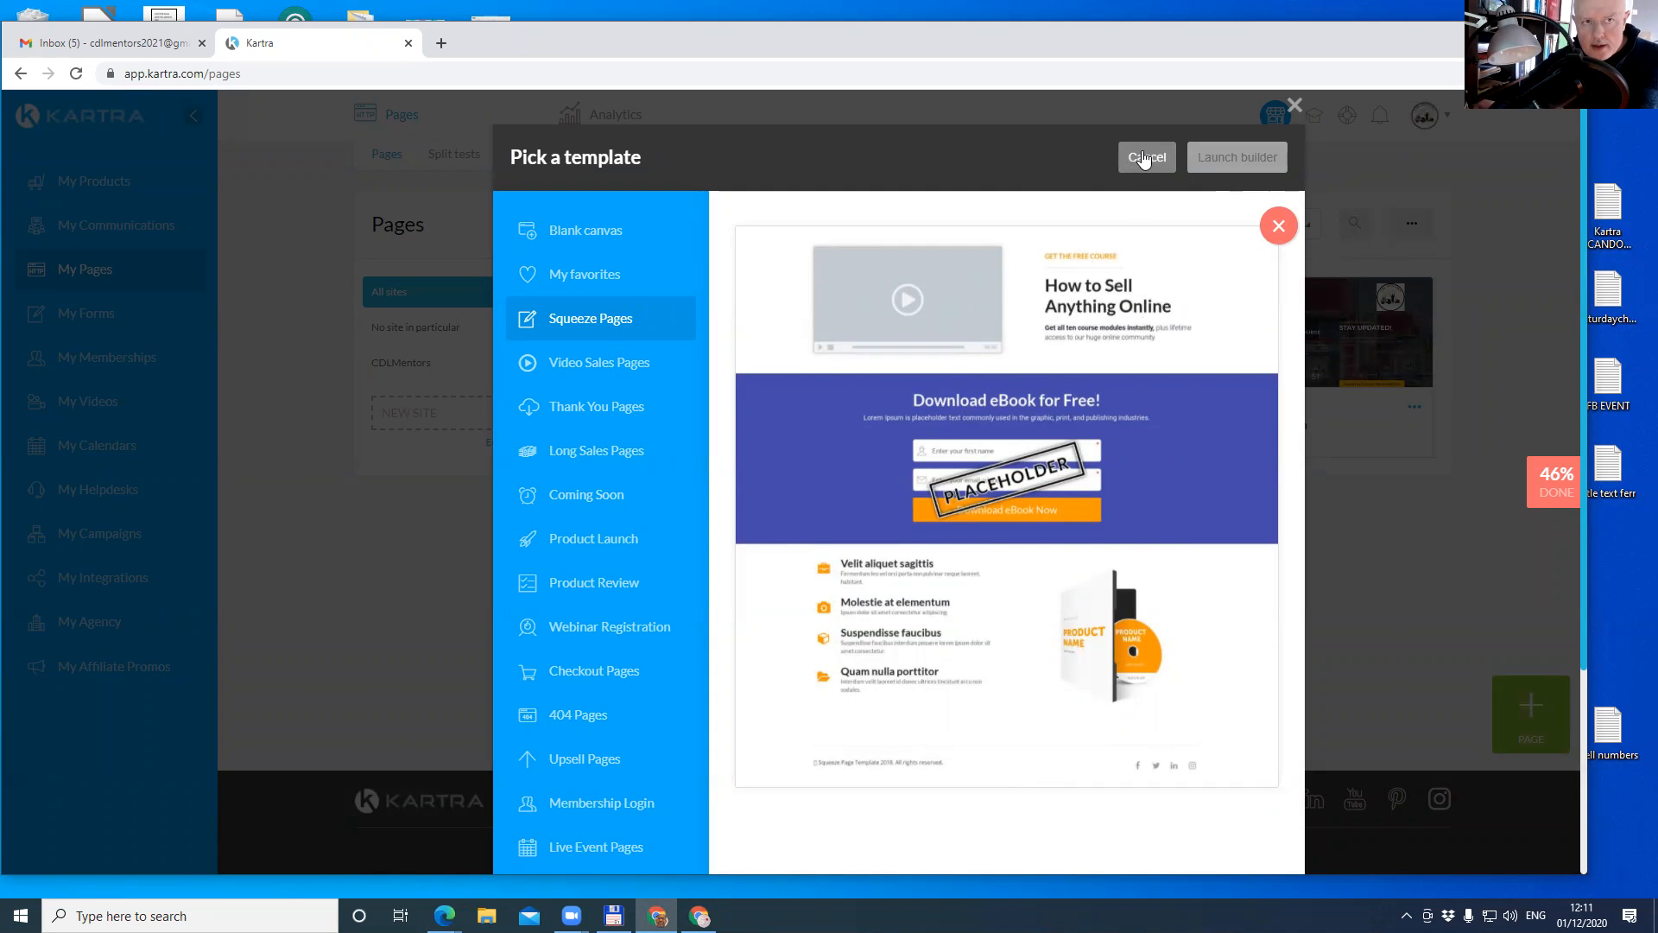
click(1143, 159)
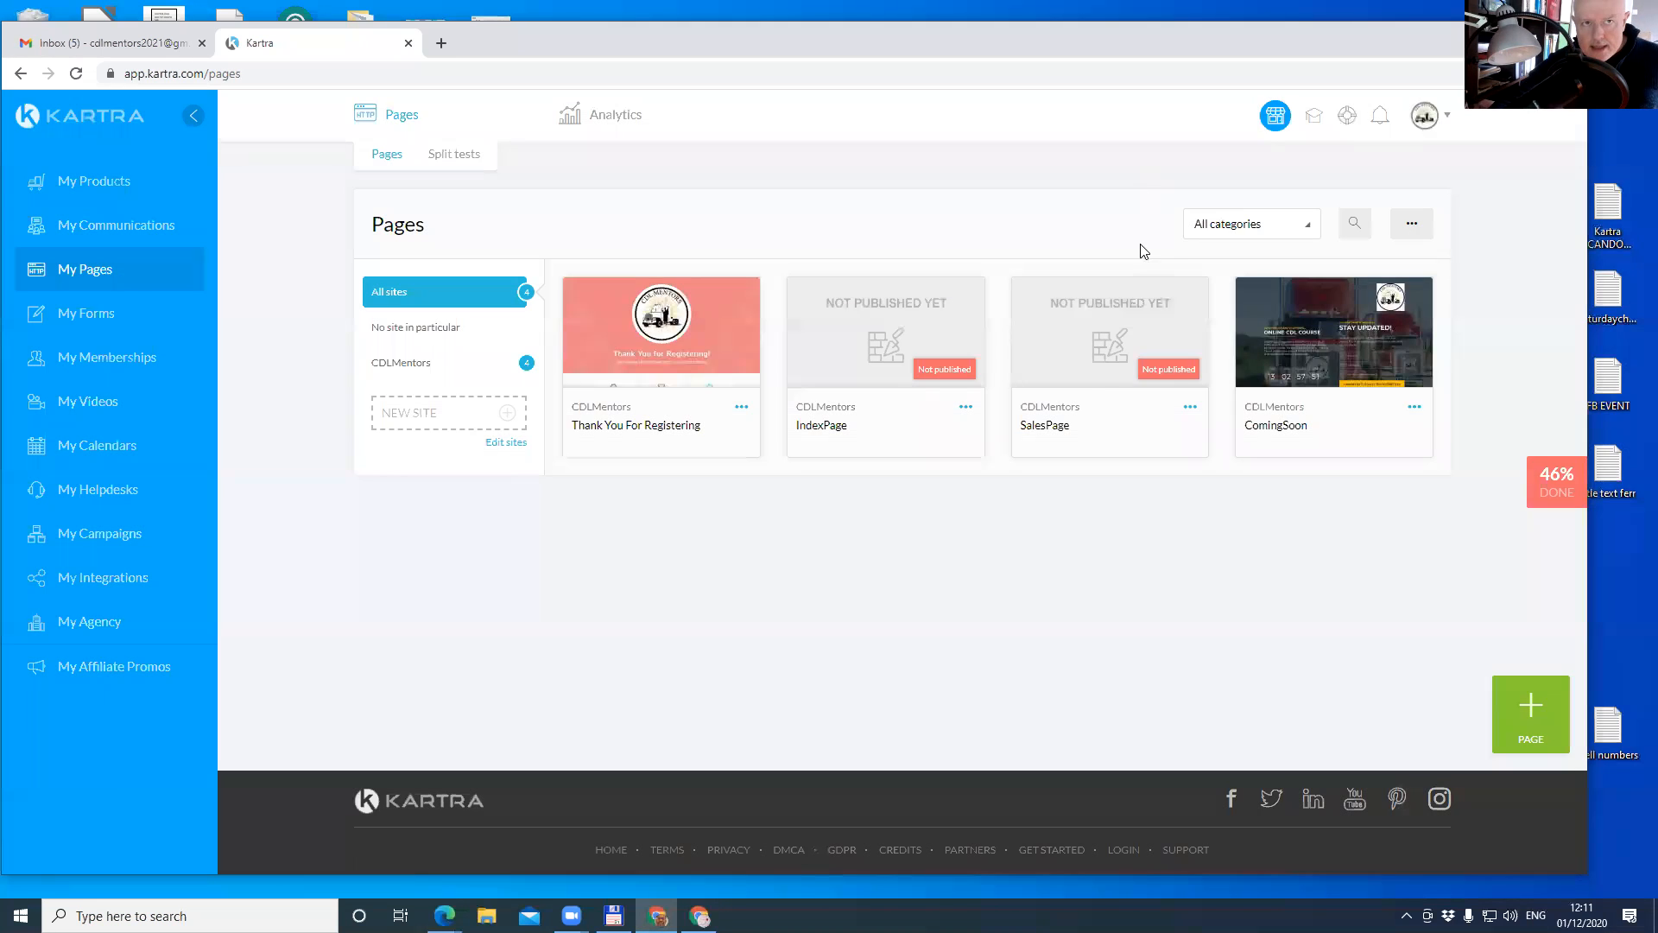
Create a new page from the blue "How to Sell Anything Online" squeeze page template and launch the builder.
click(1550, 700)
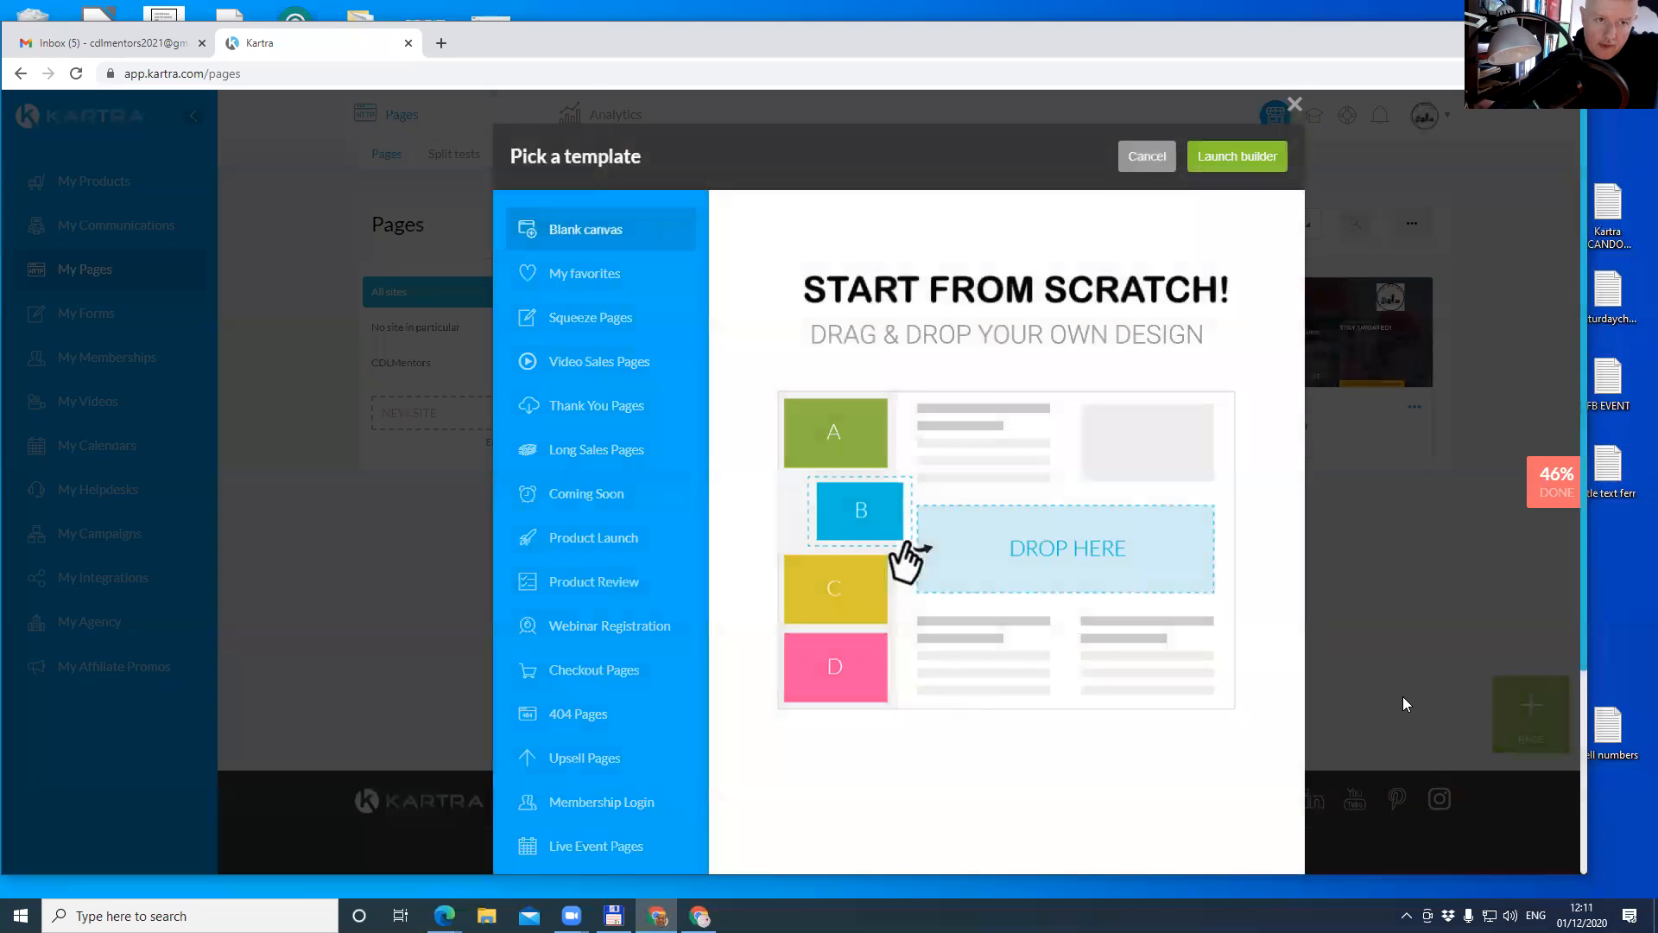
click(558, 318)
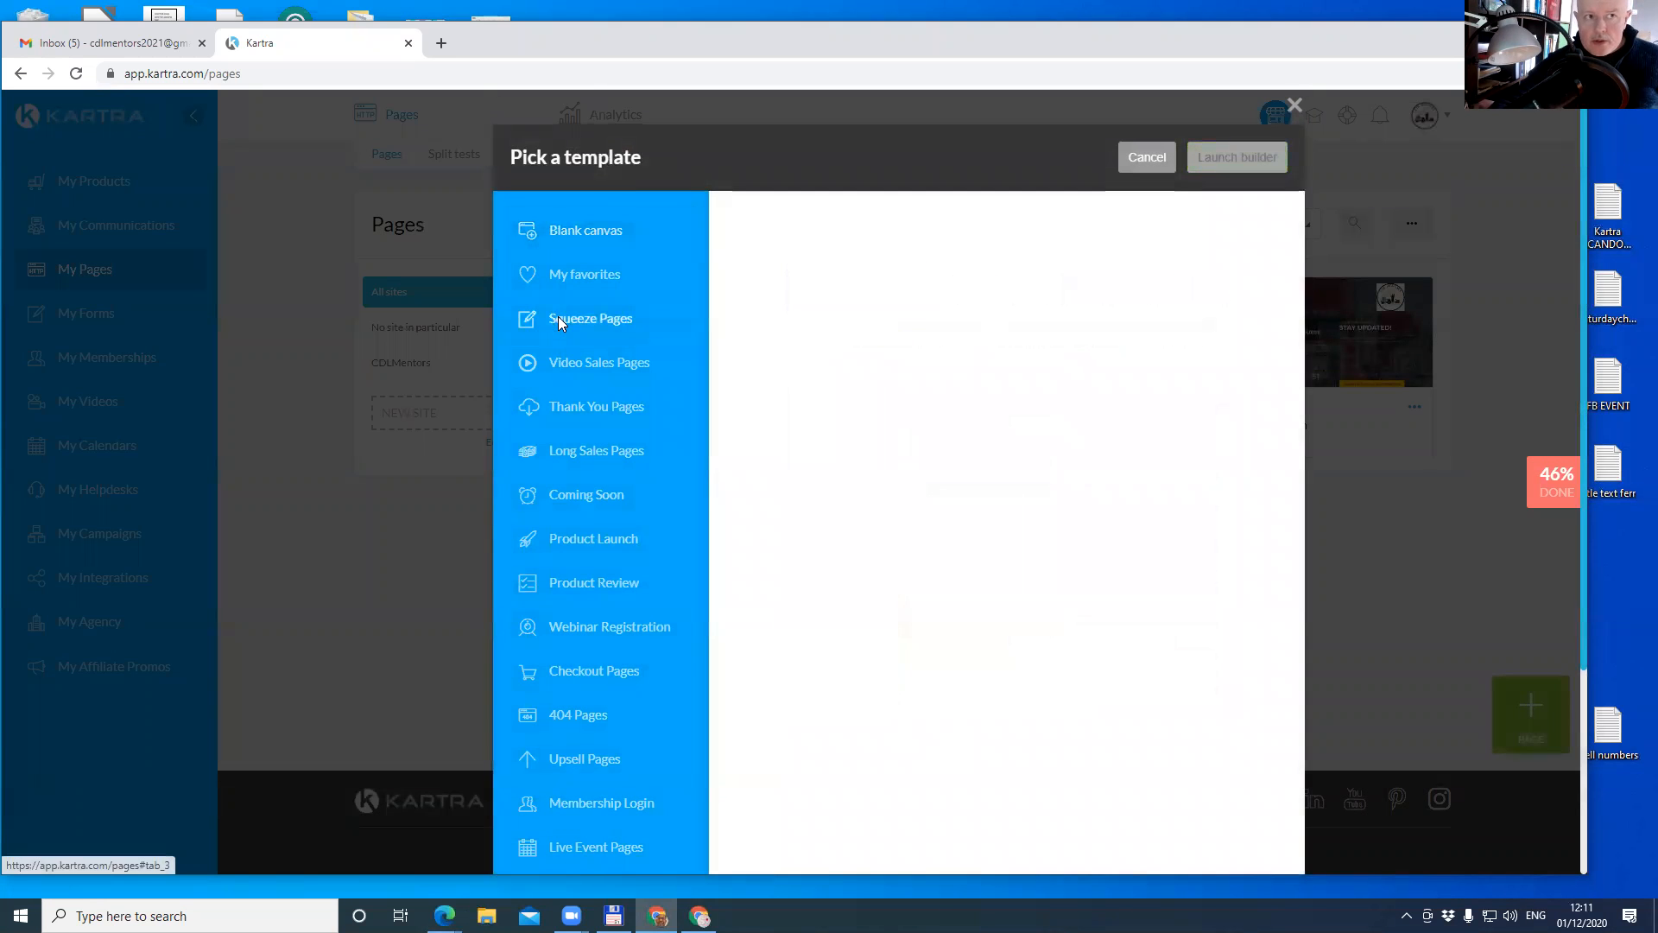
scroll(1217, 664, down, 4)
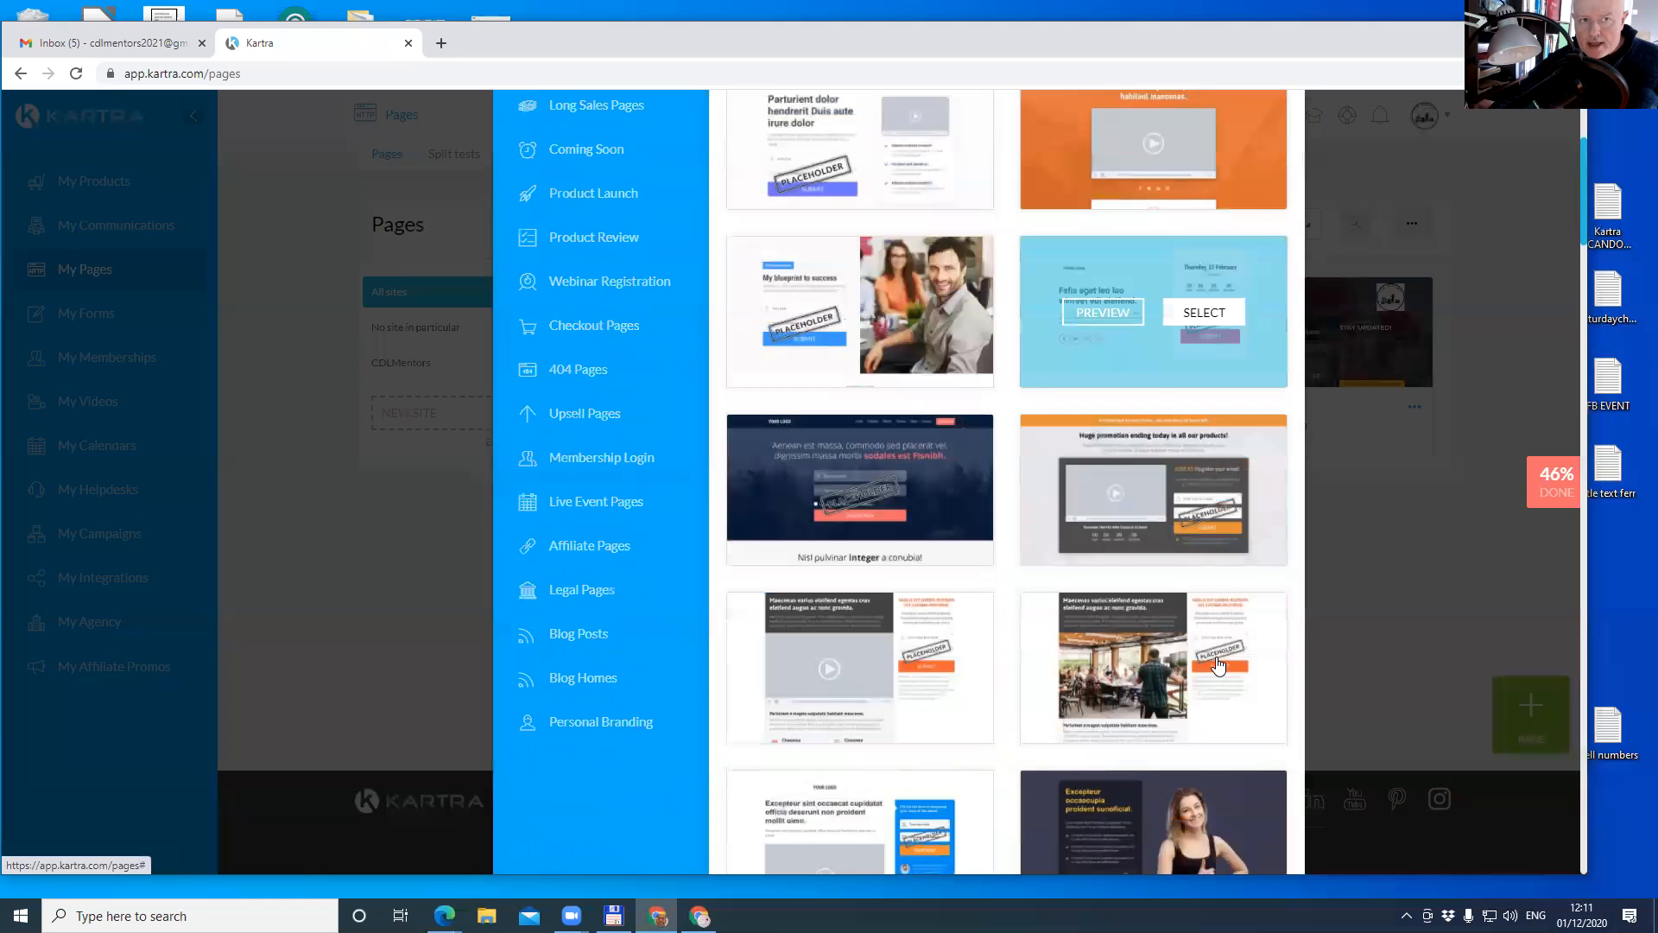
scroll(1217, 663, down, 4)
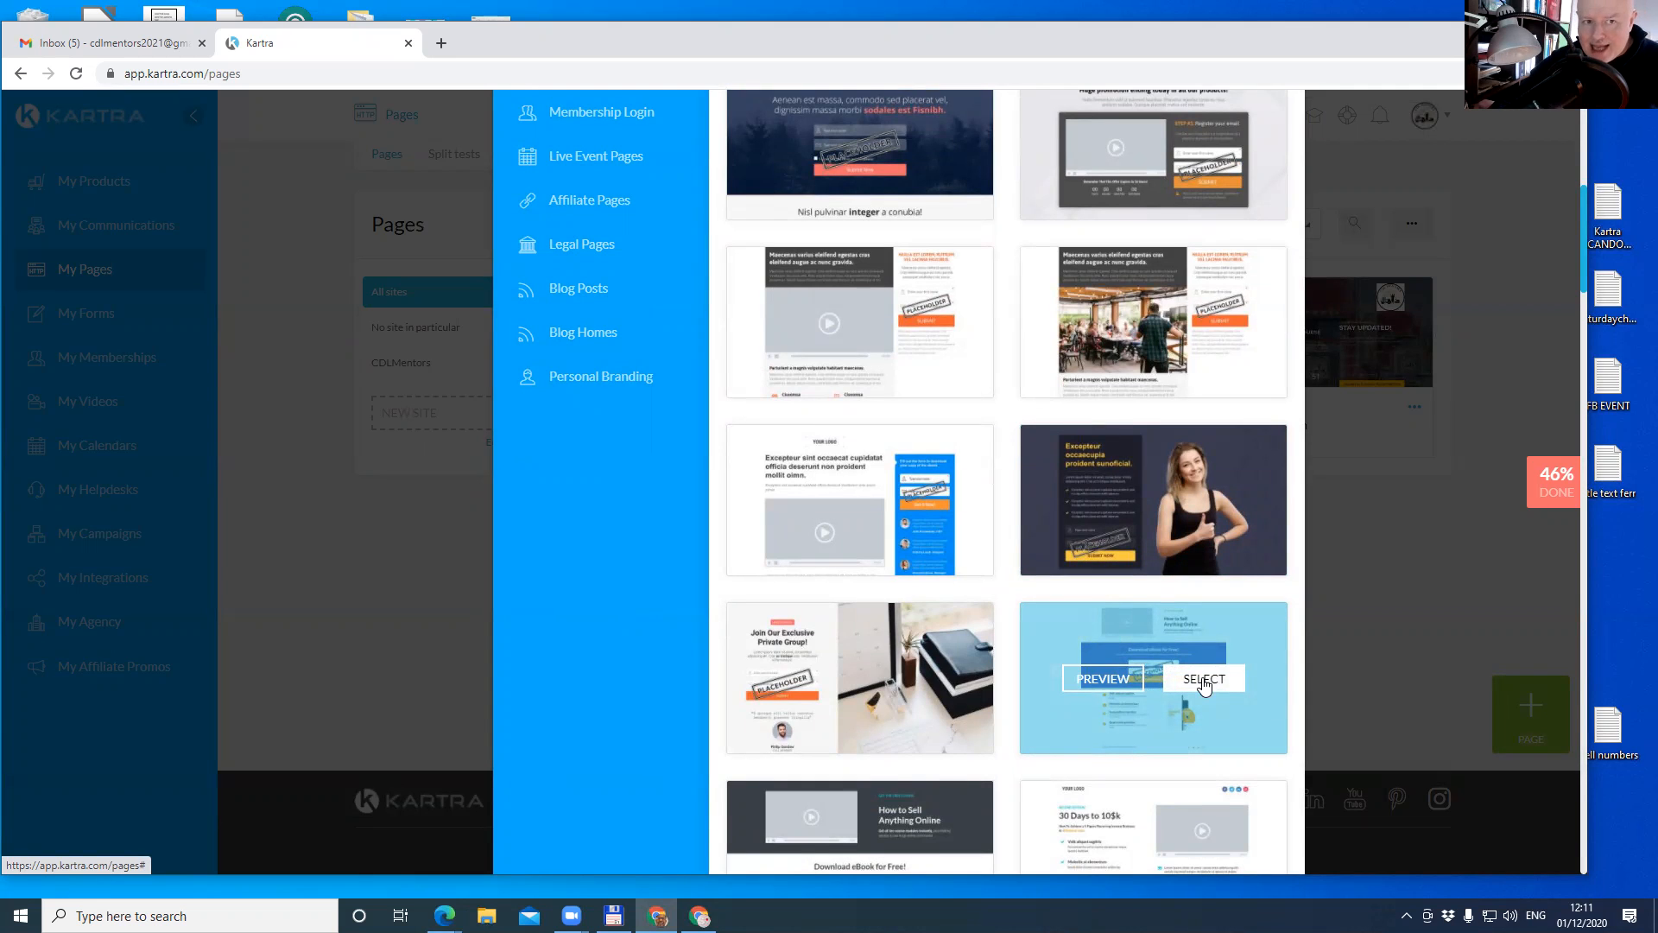
click(1203, 679)
scroll(1204, 682, up, 4)
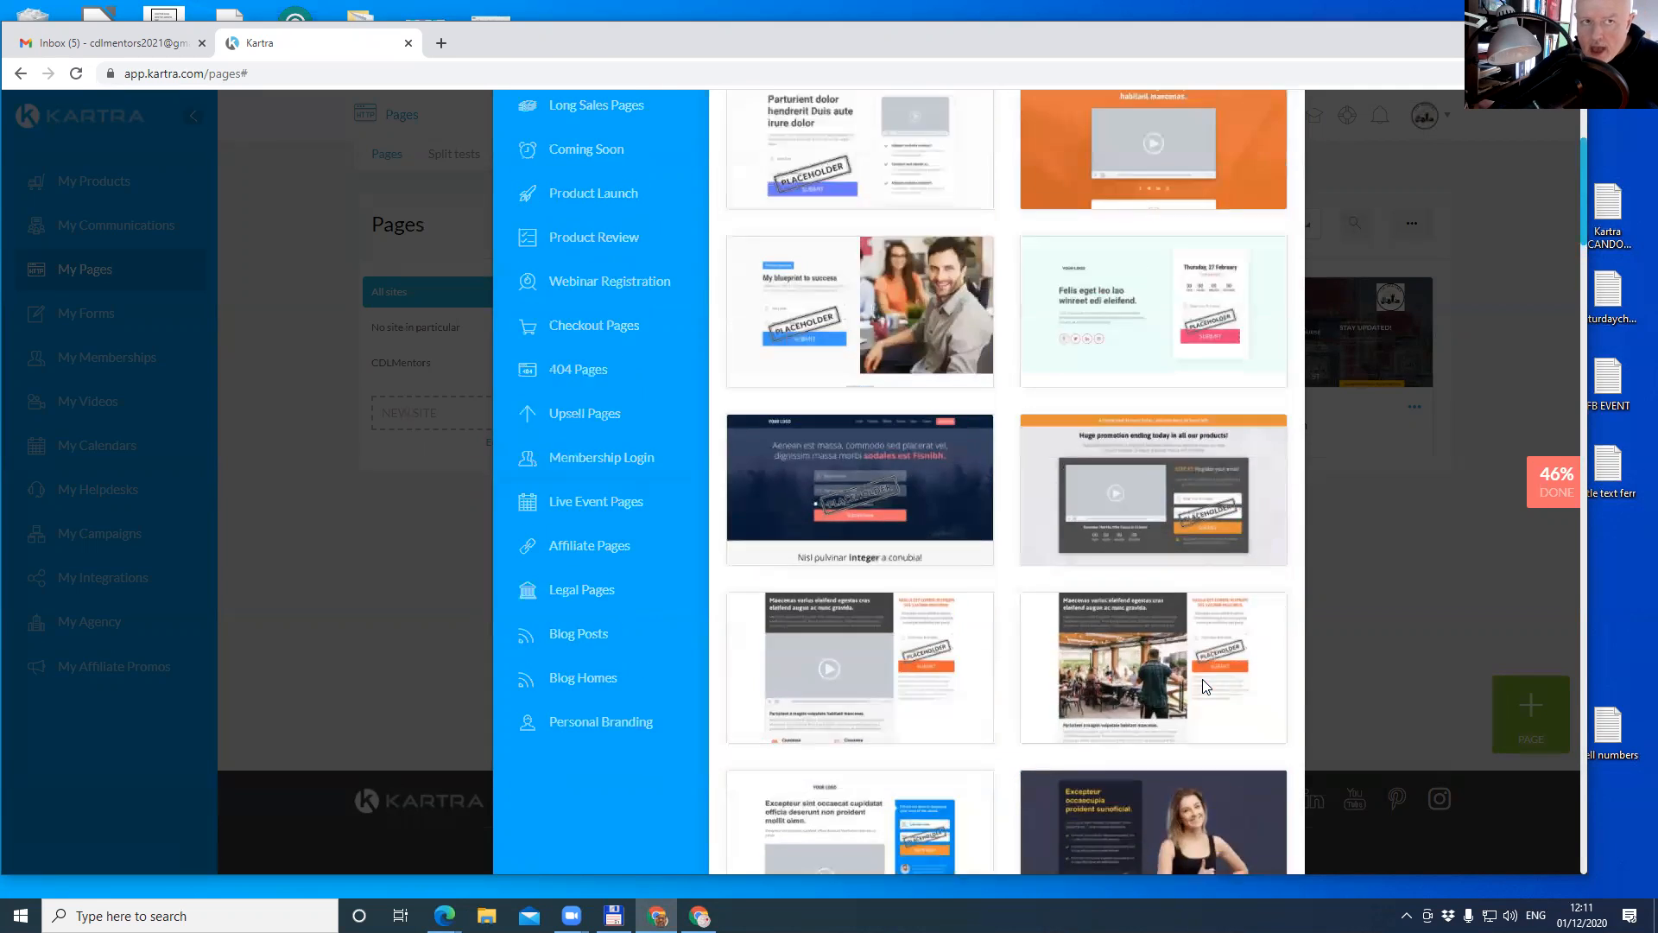
scroll(1206, 685, up, 4)
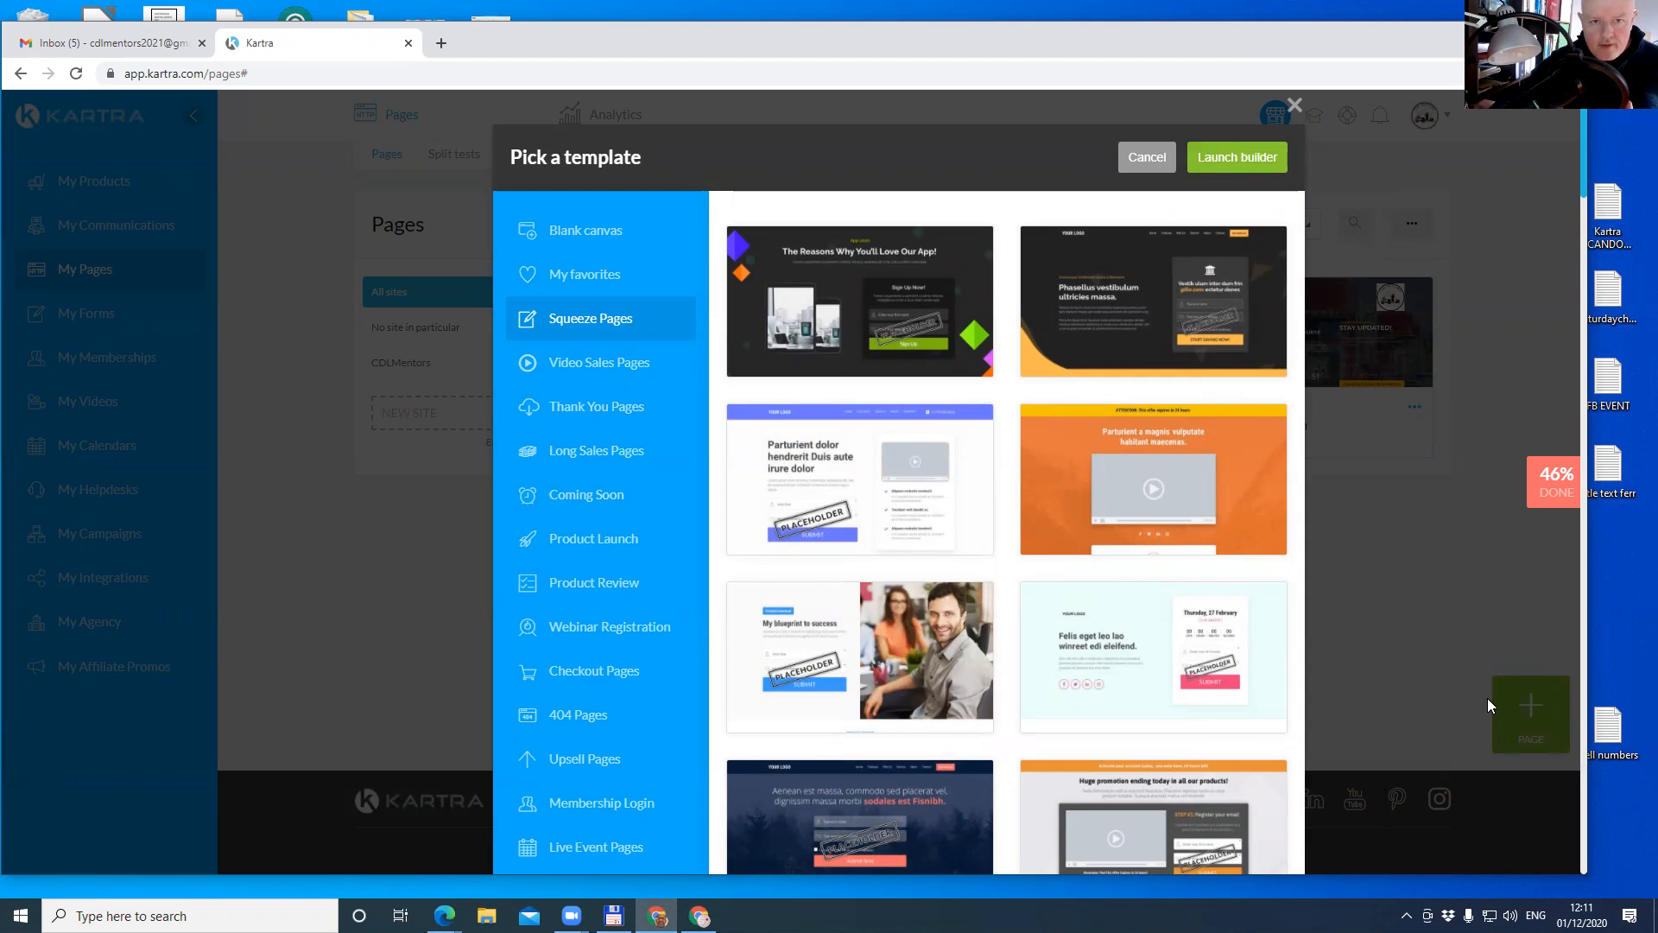
click(1228, 164)
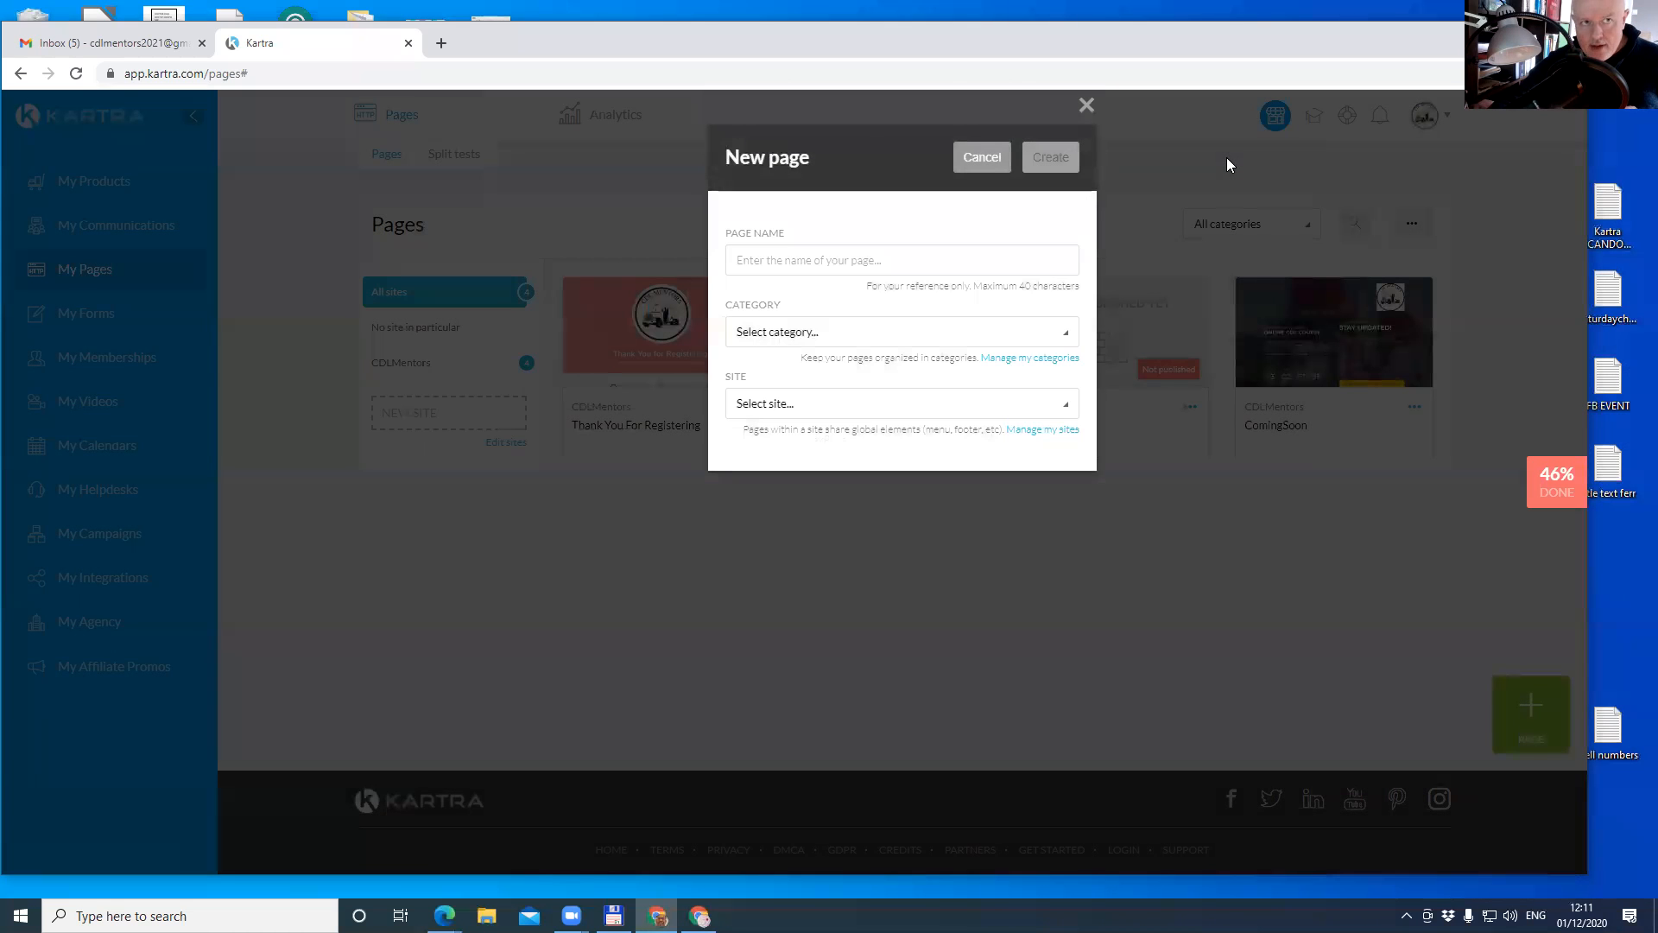
Name the new page Optin Page and assign it to the CDLMentors site.
click(791, 257)
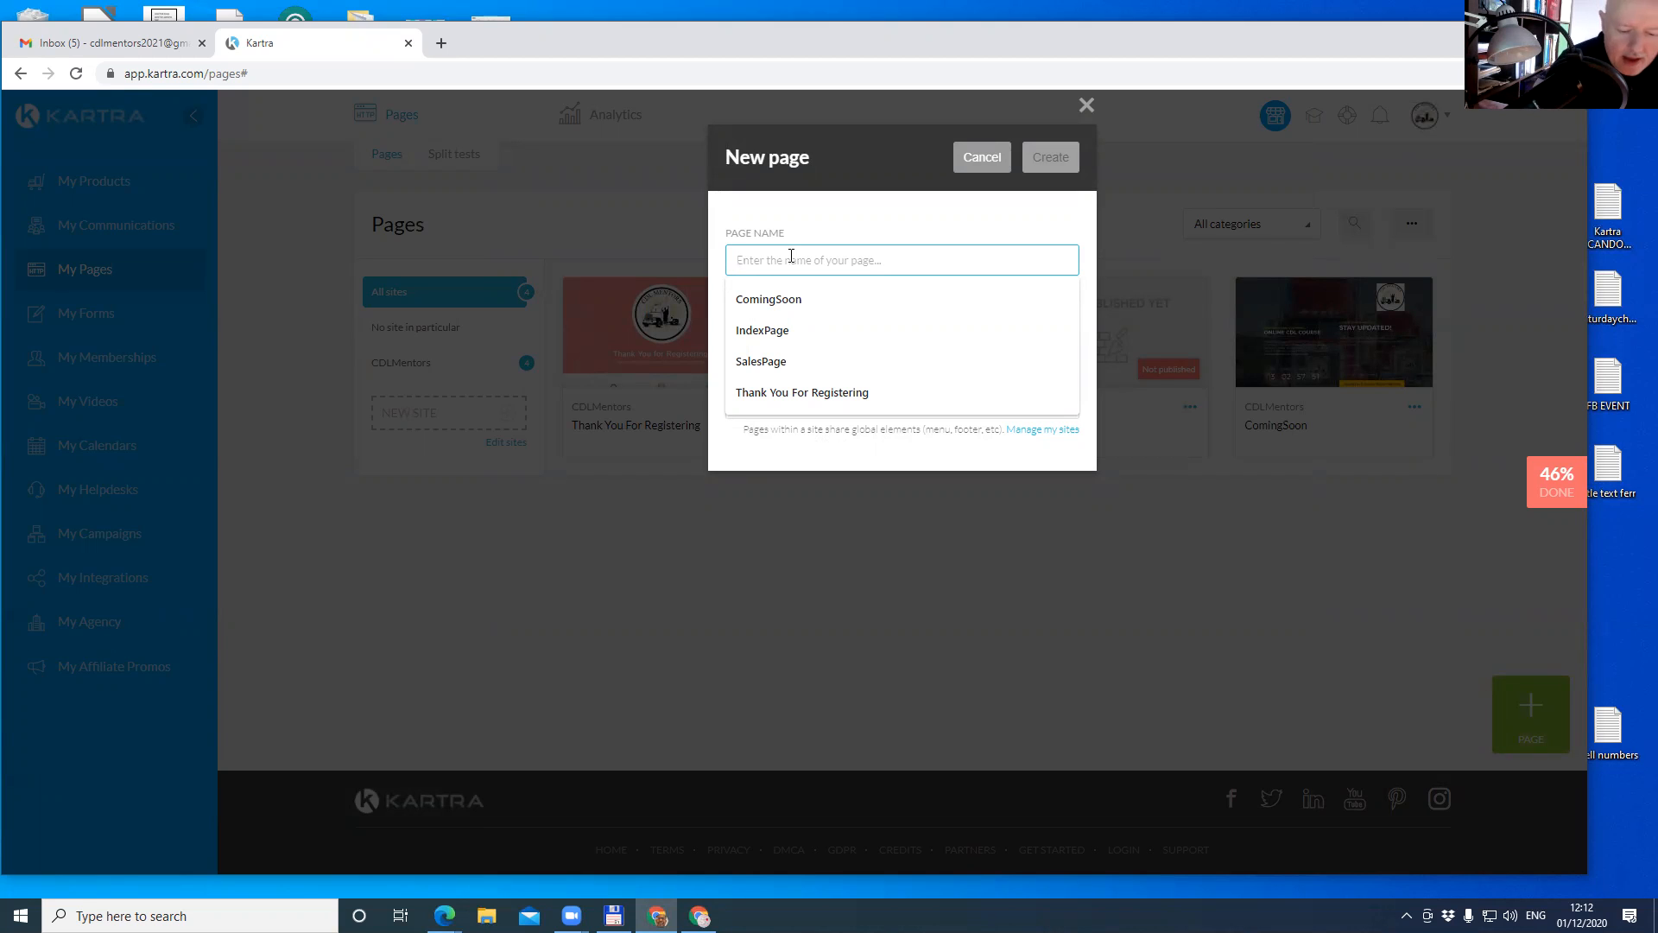
text(Opt)
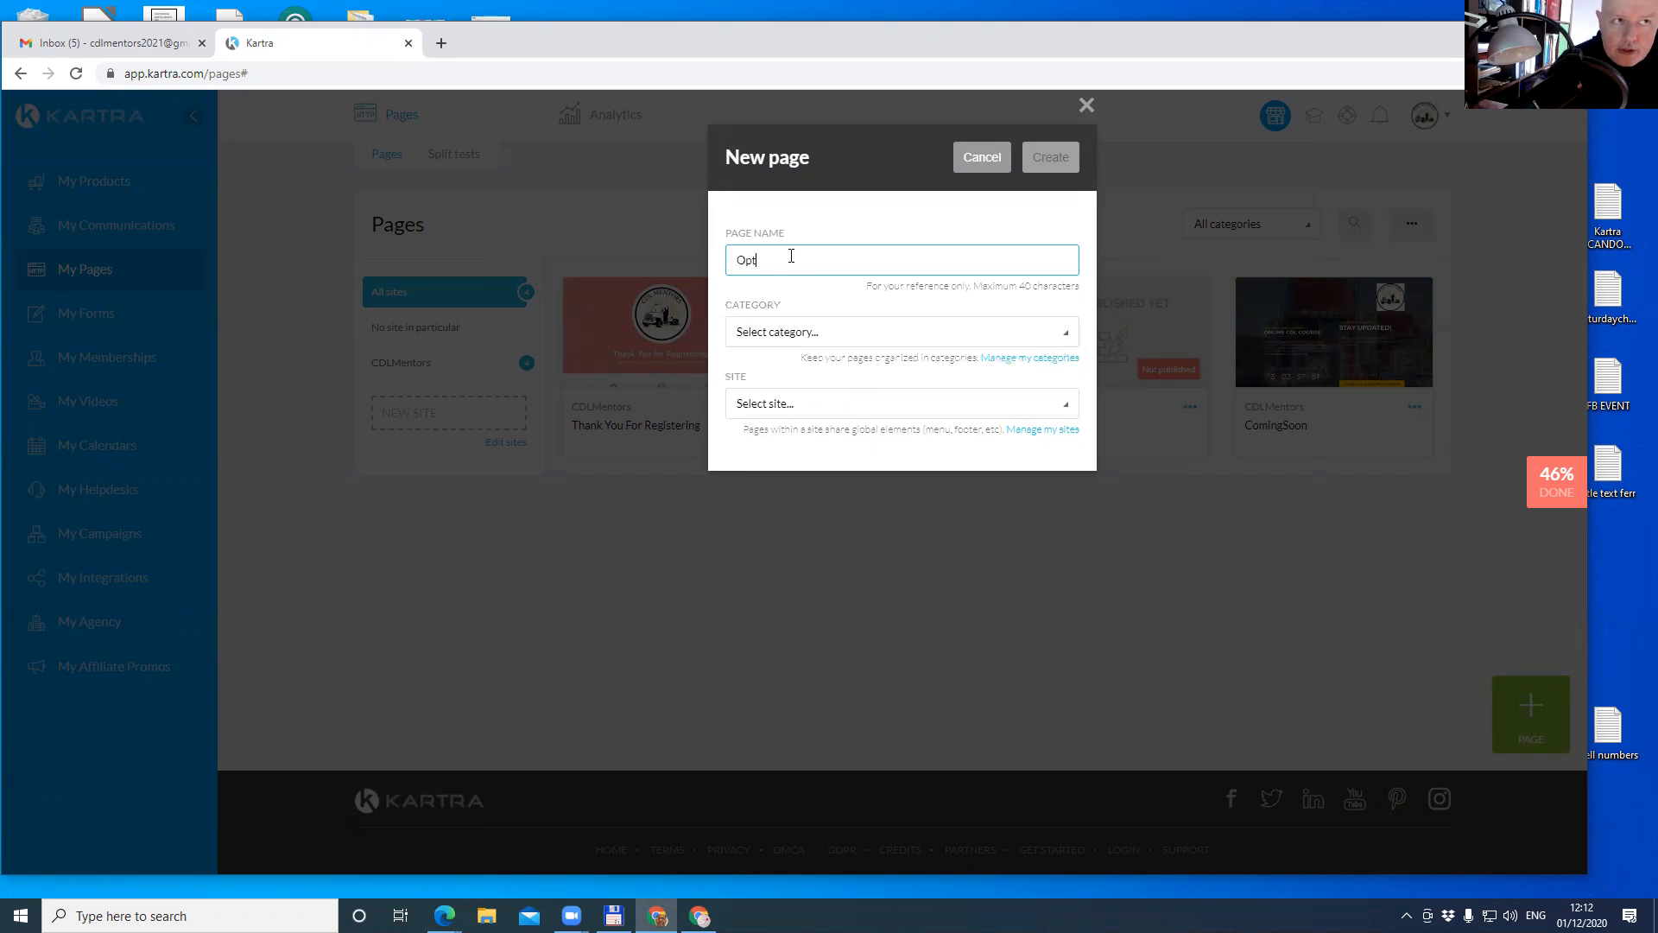
text(in Page)
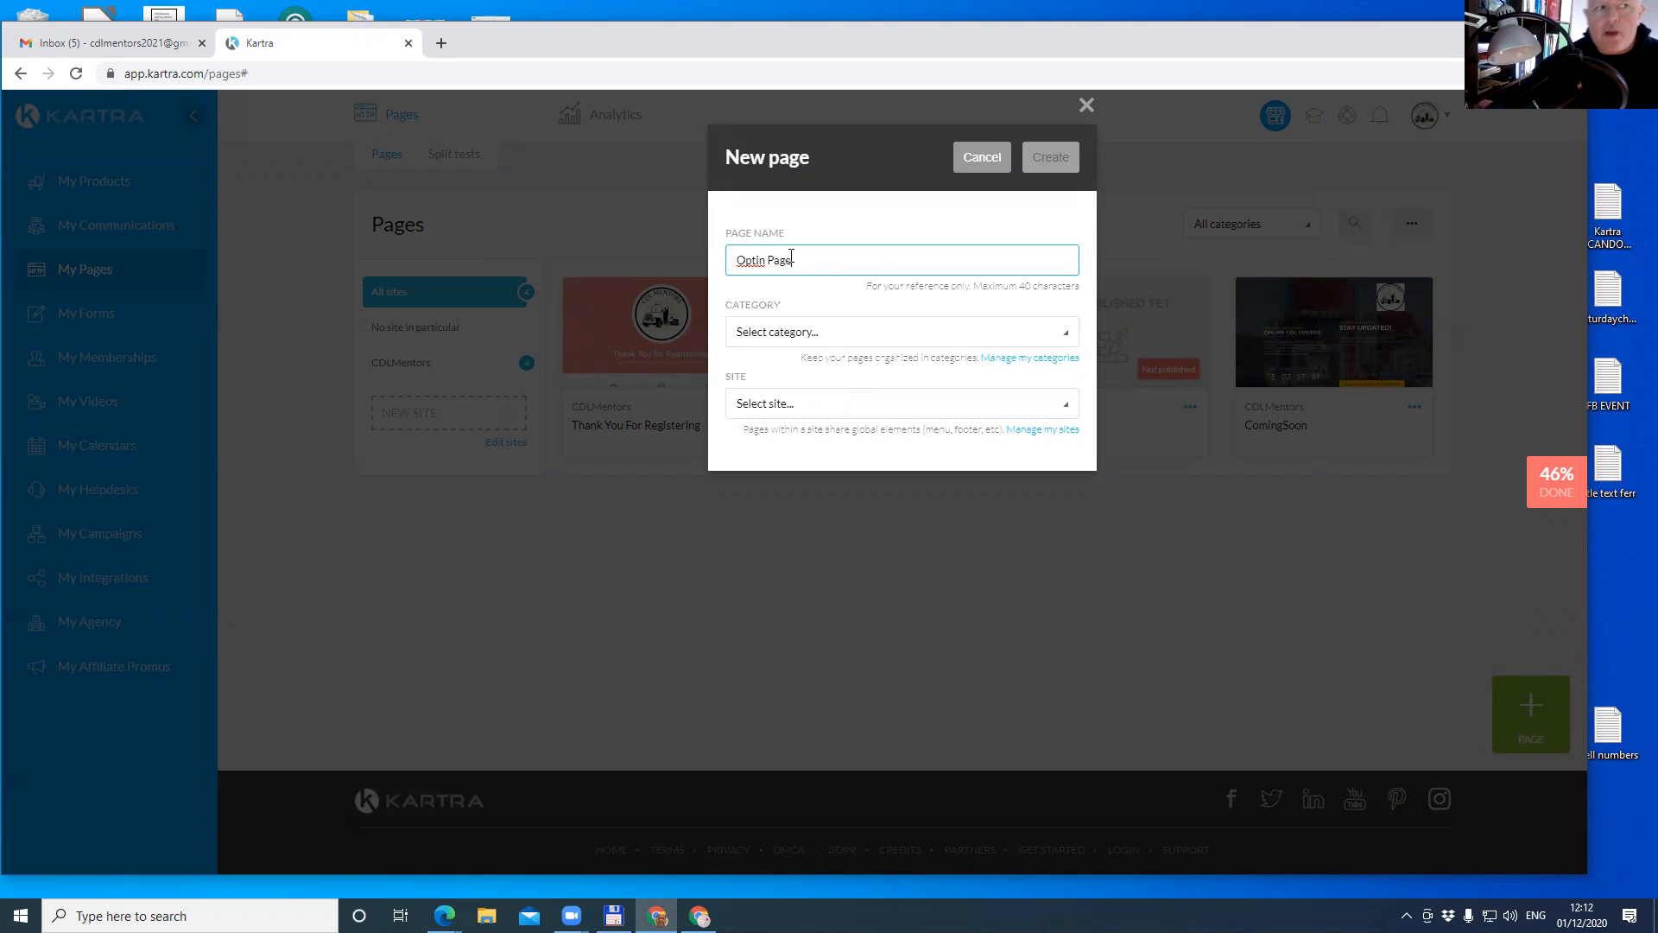
click(836, 406)
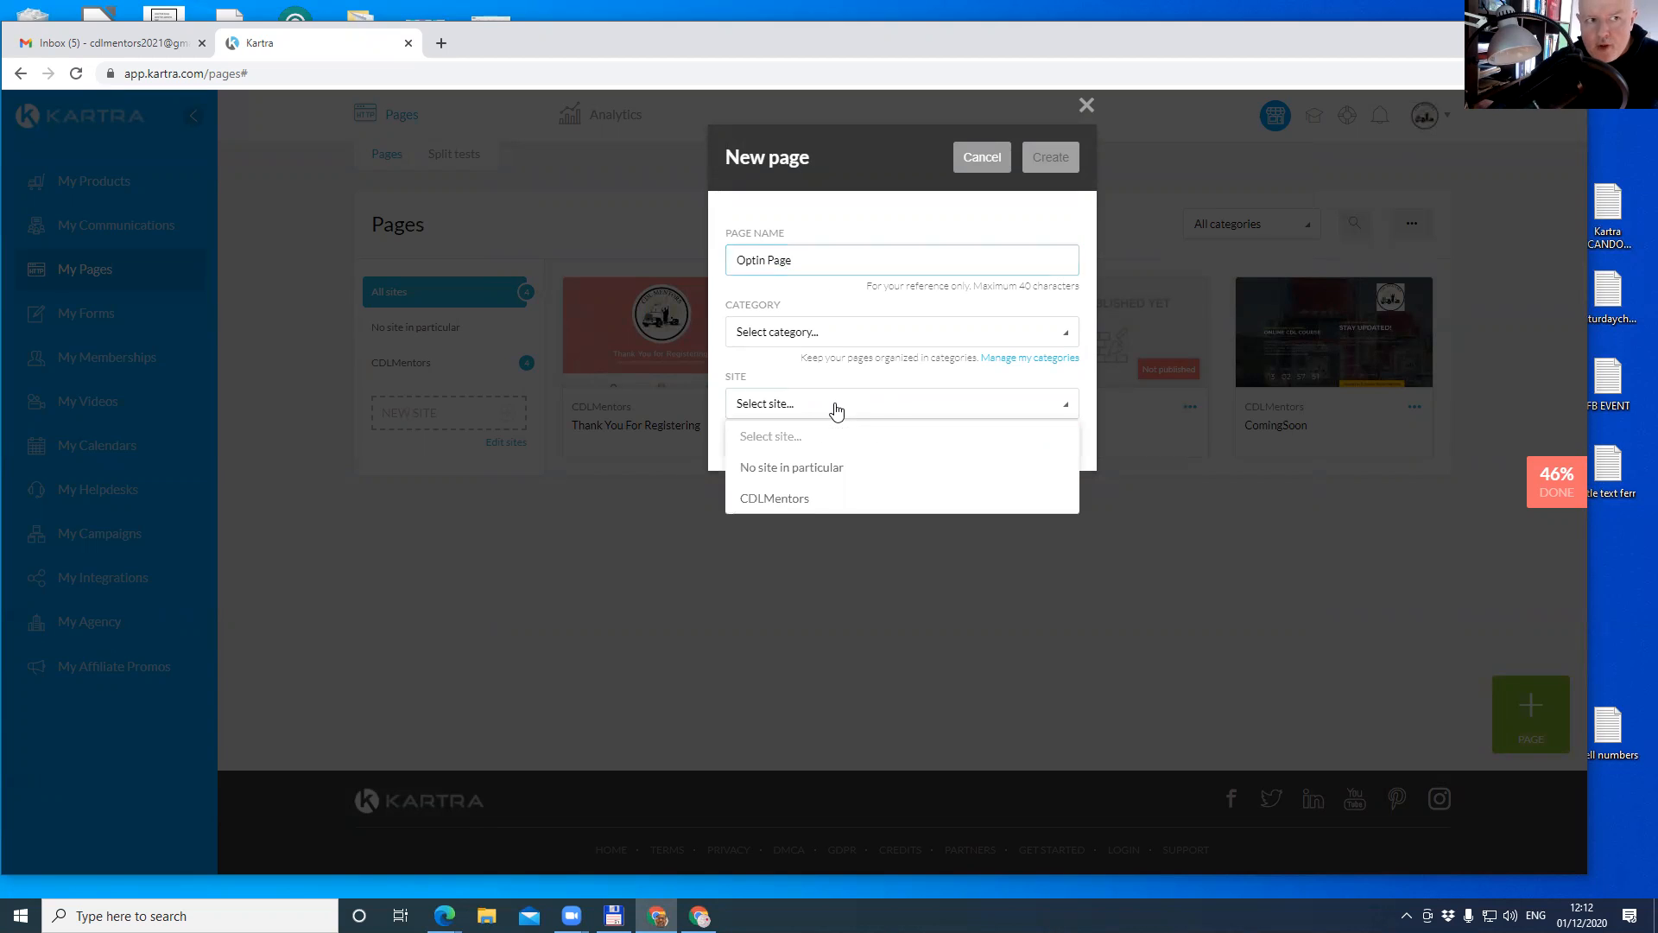
click(774, 499)
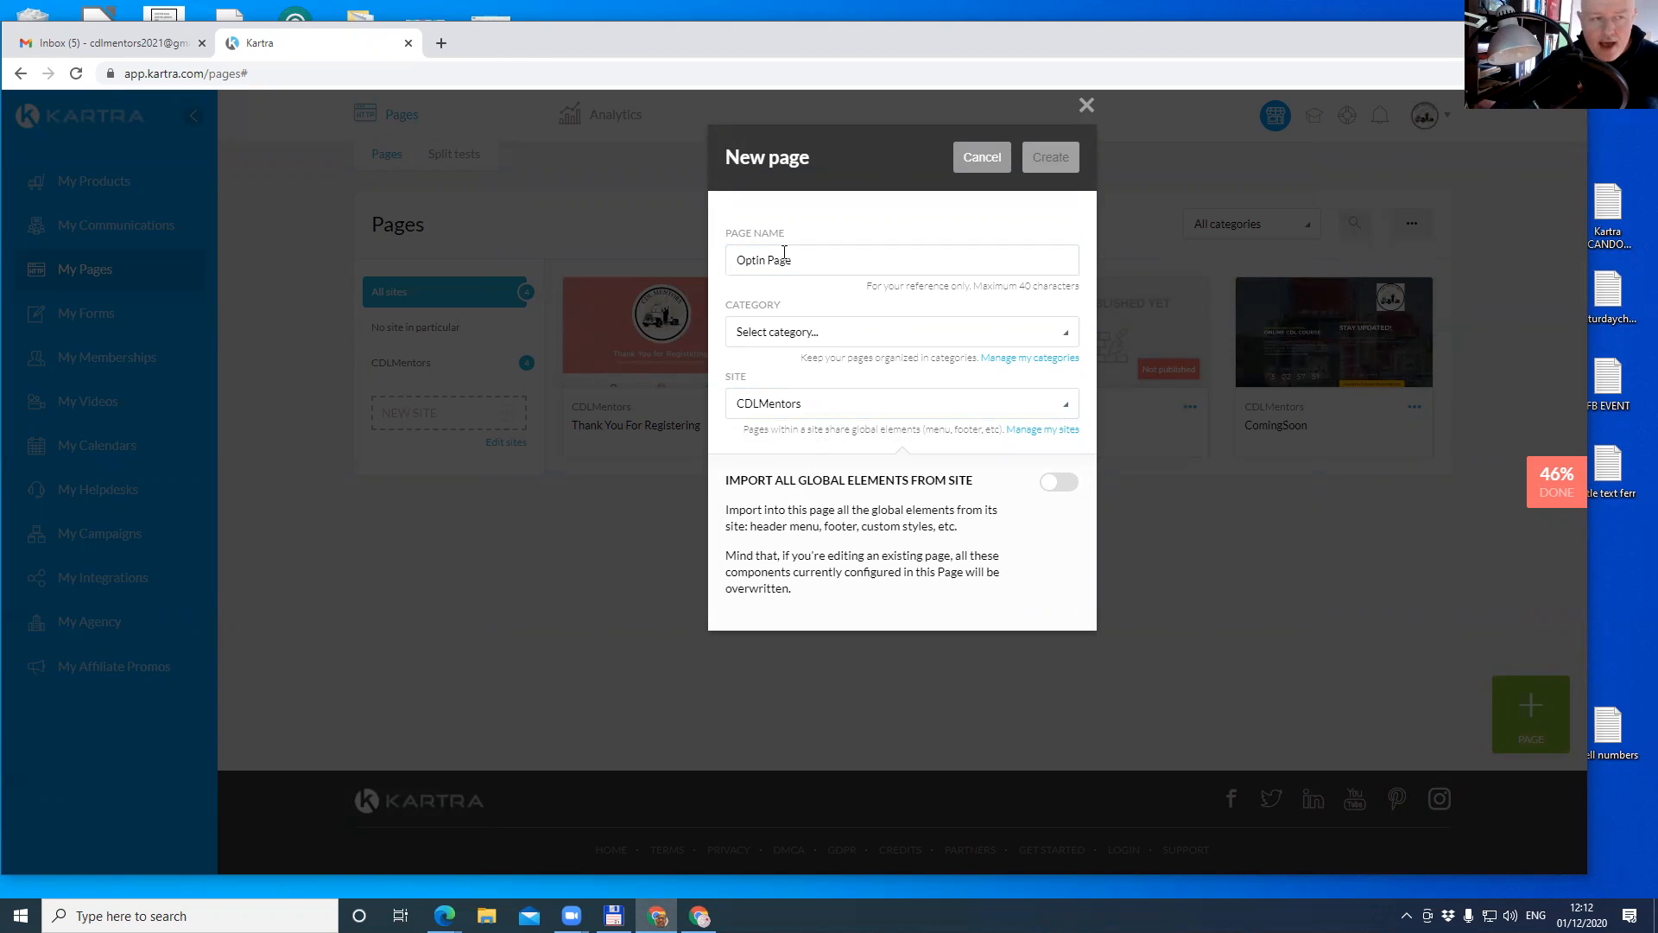
Add a new page category named Marketing and finish managing the categories.
click(788, 335)
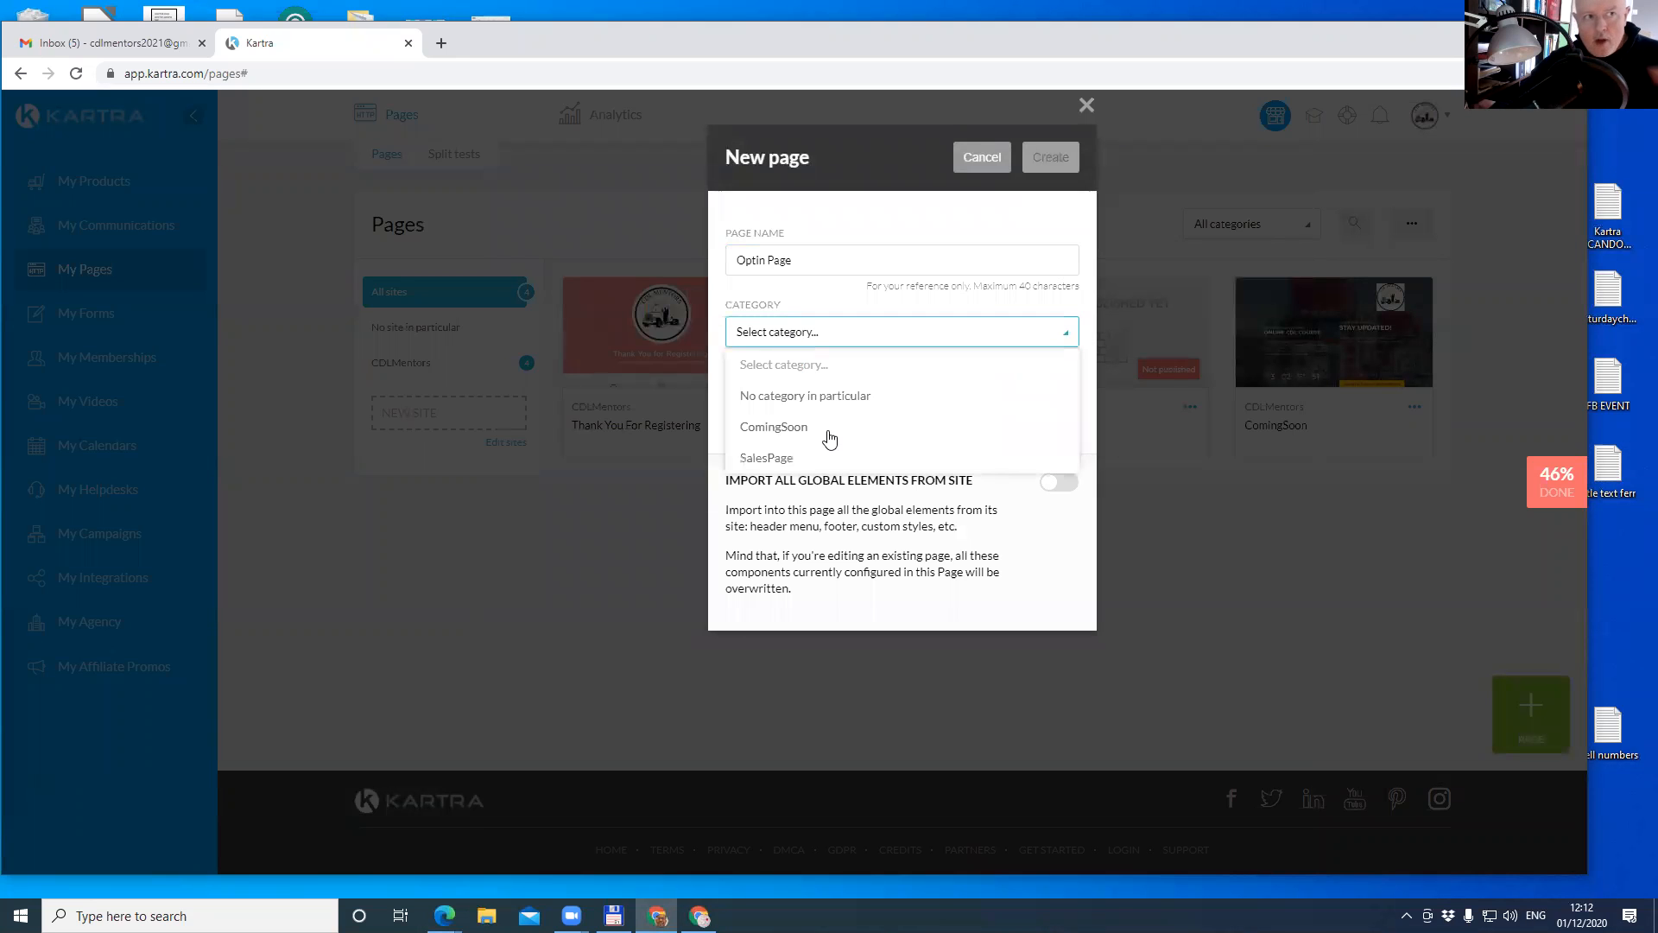
click(771, 460)
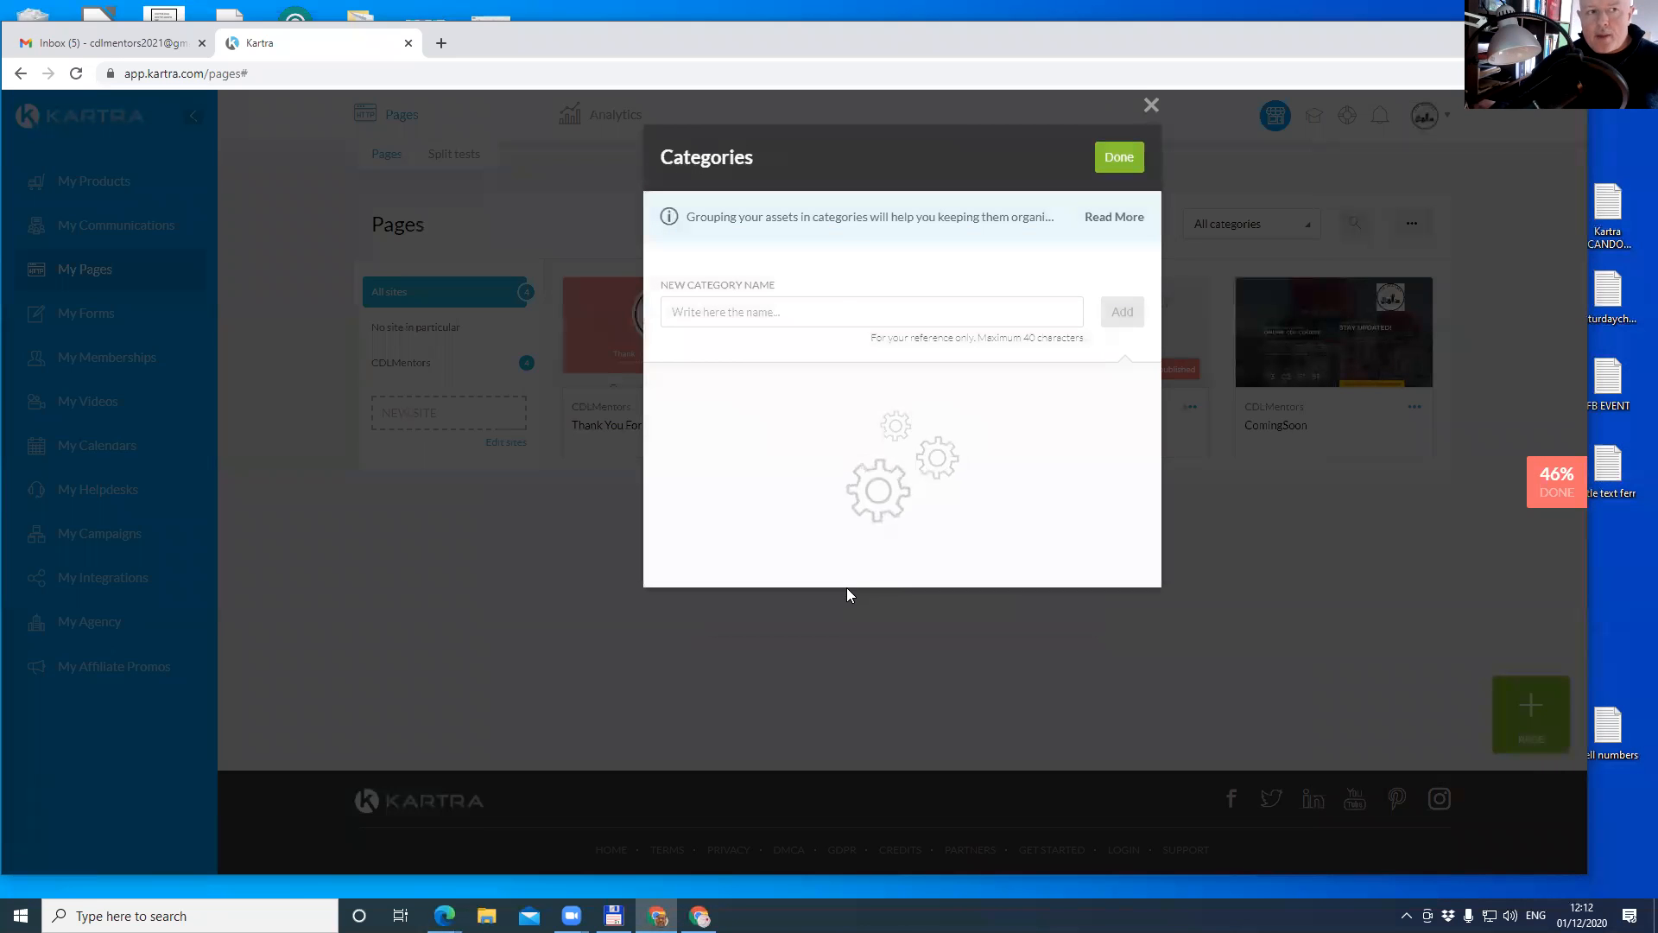
click(825, 310)
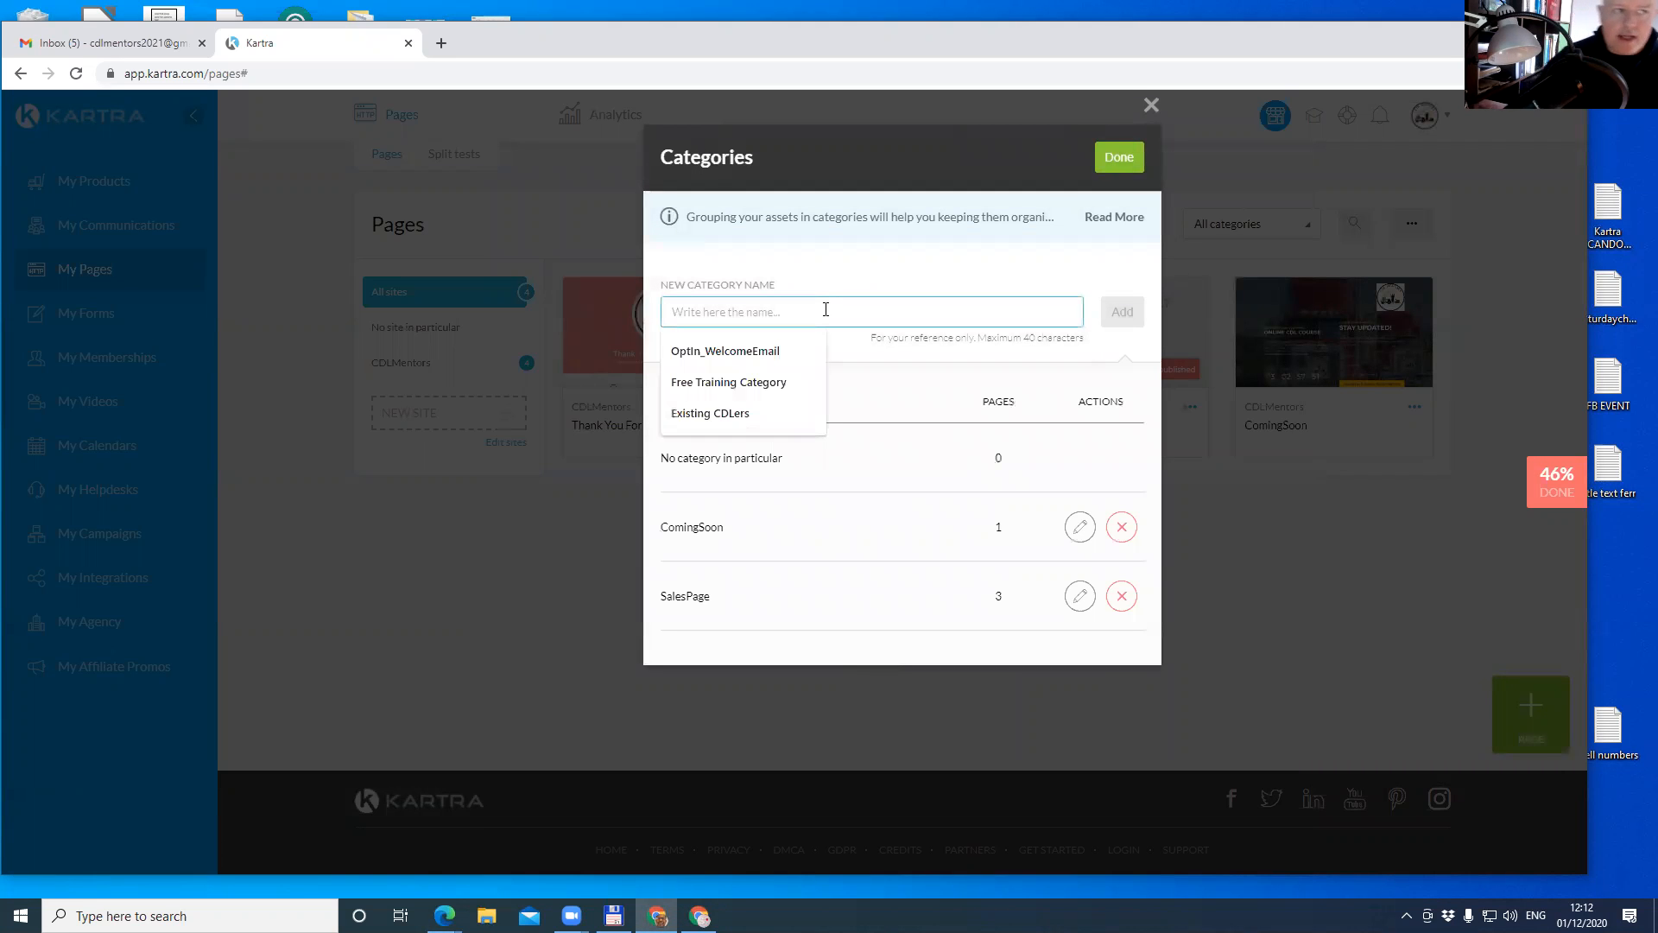
text(Marketing)
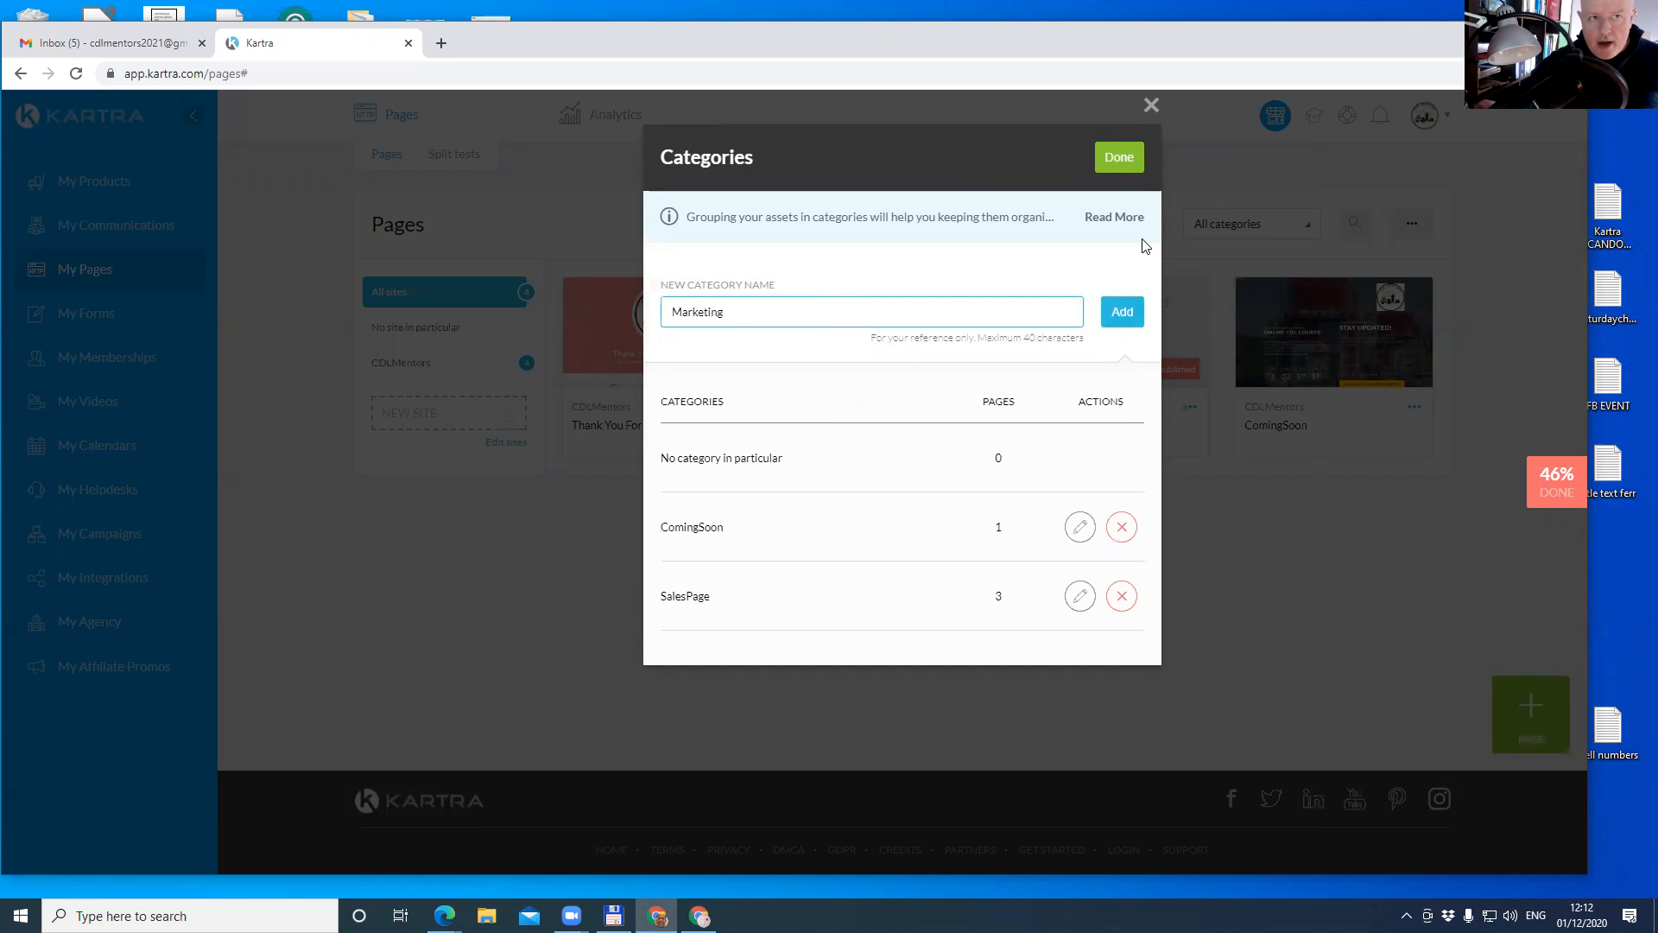
click(1125, 316)
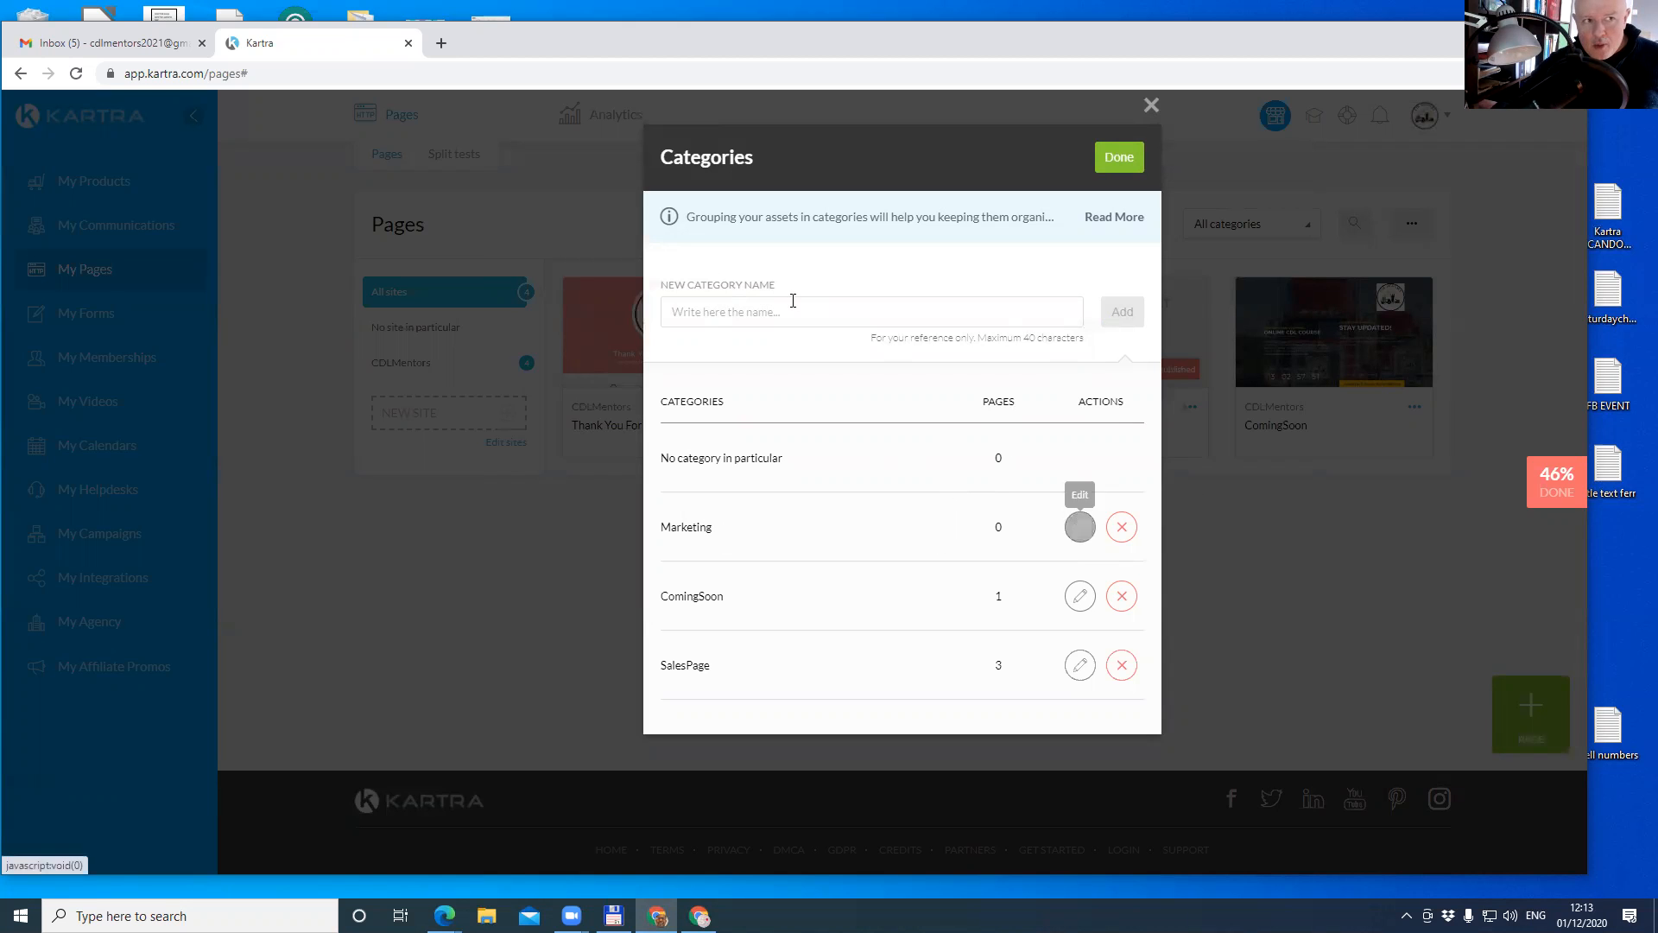
click(1138, 157)
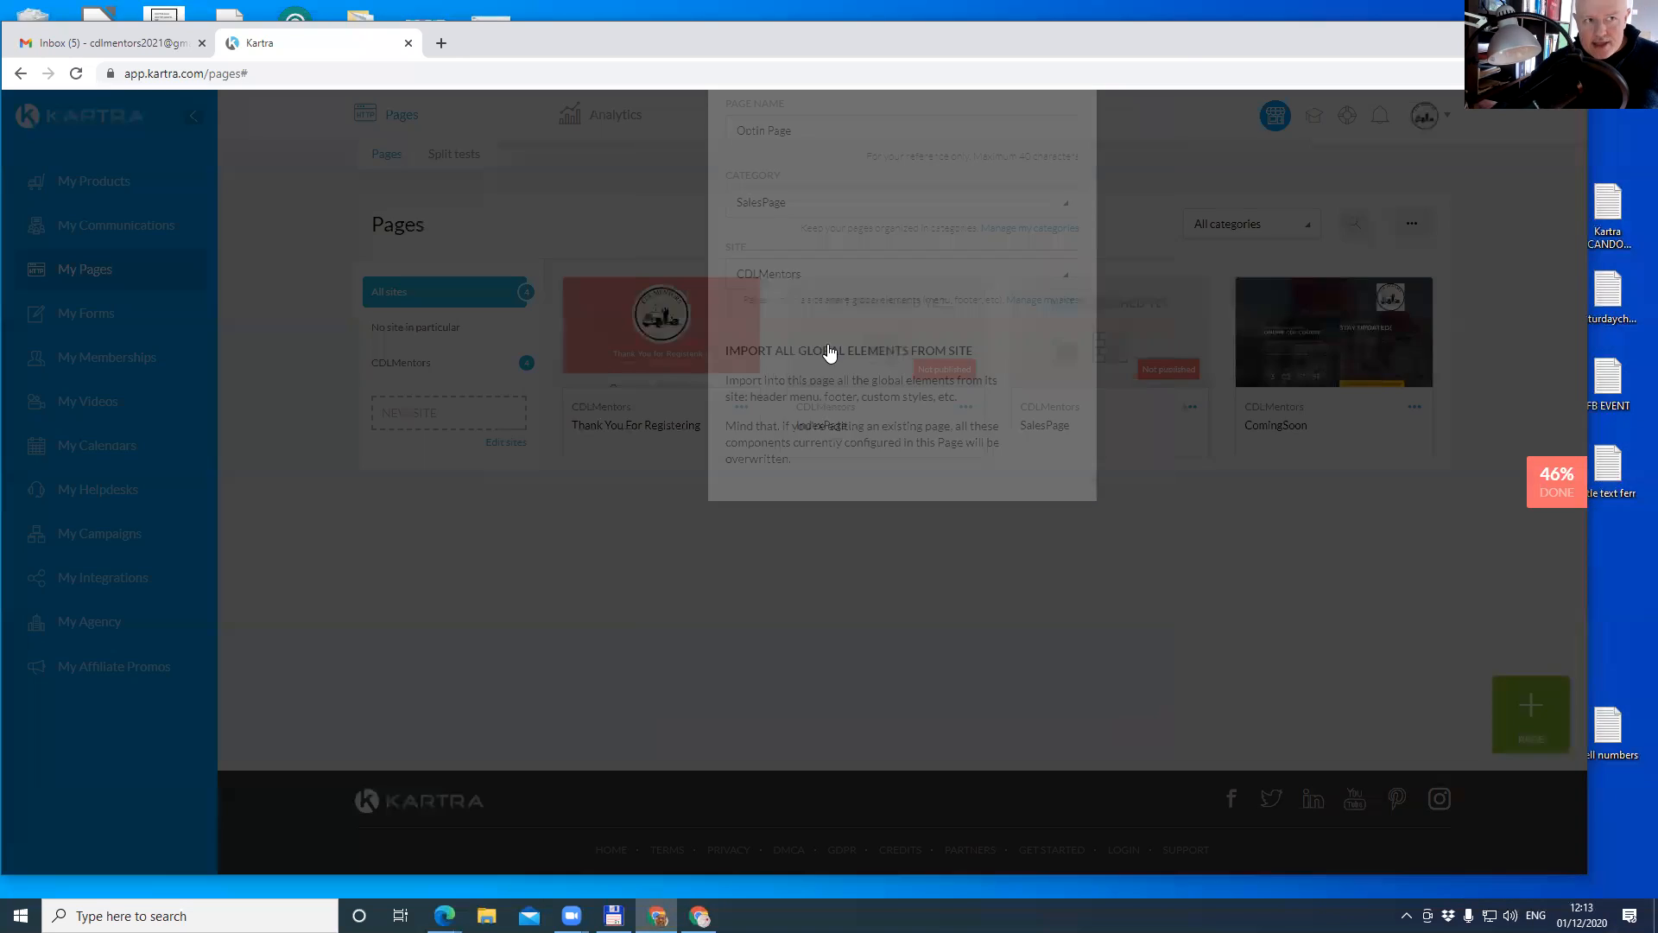
Assign the Marketing category to the new page and create it.
click(833, 330)
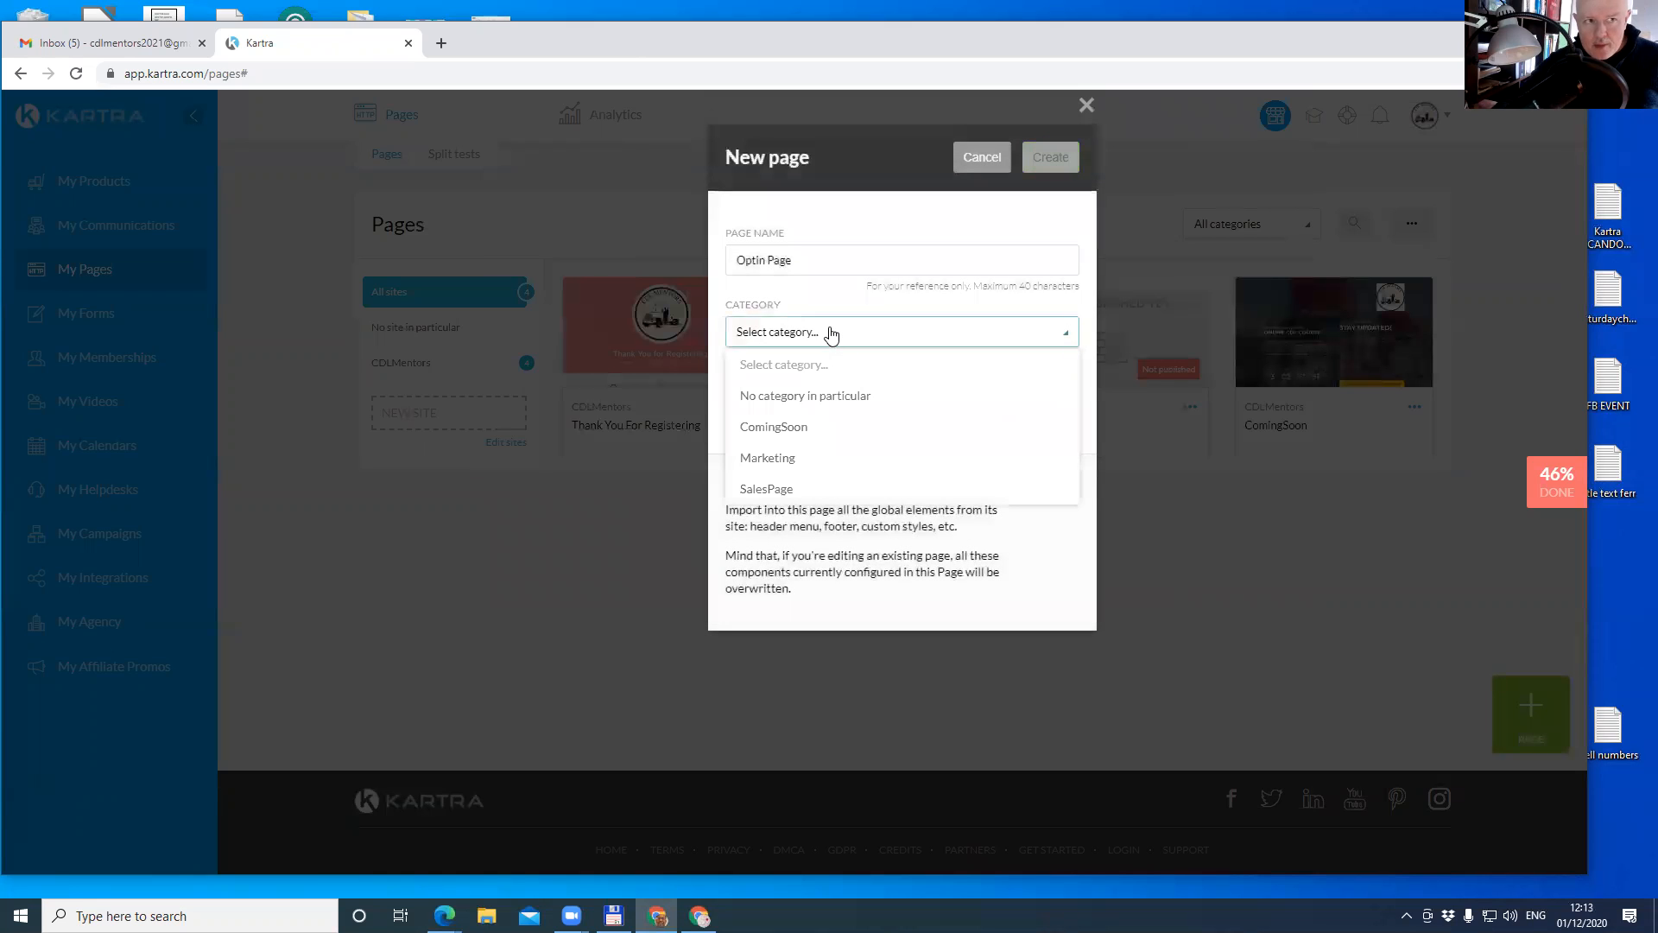
click(807, 458)
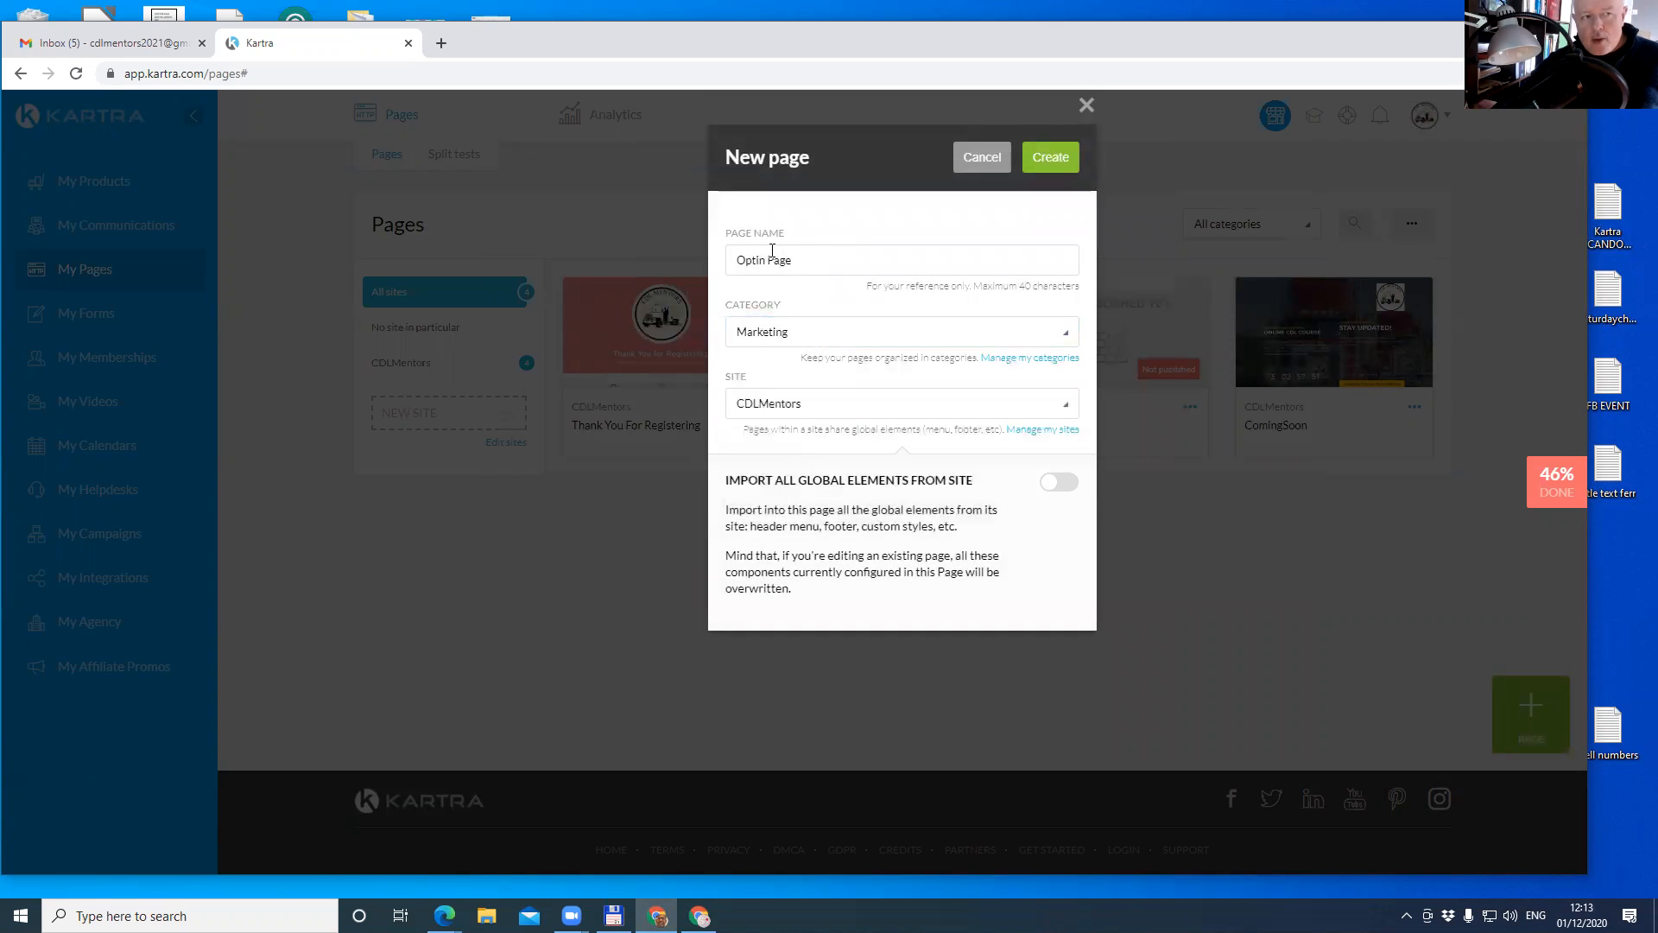
click(819, 268)
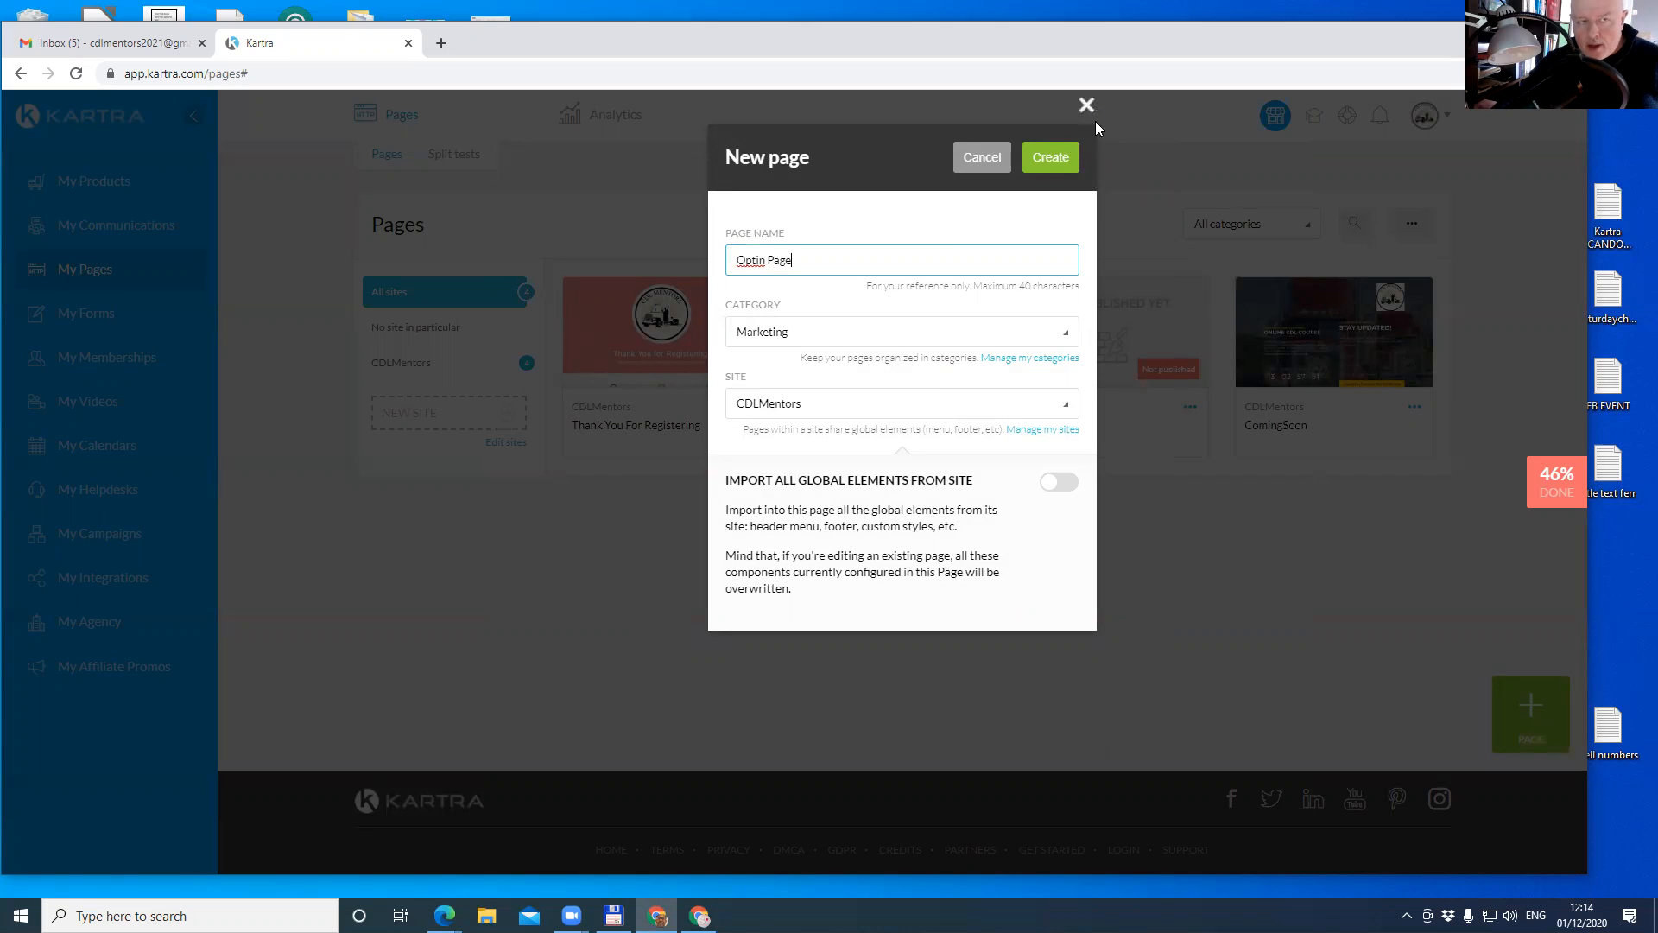
click(1049, 172)
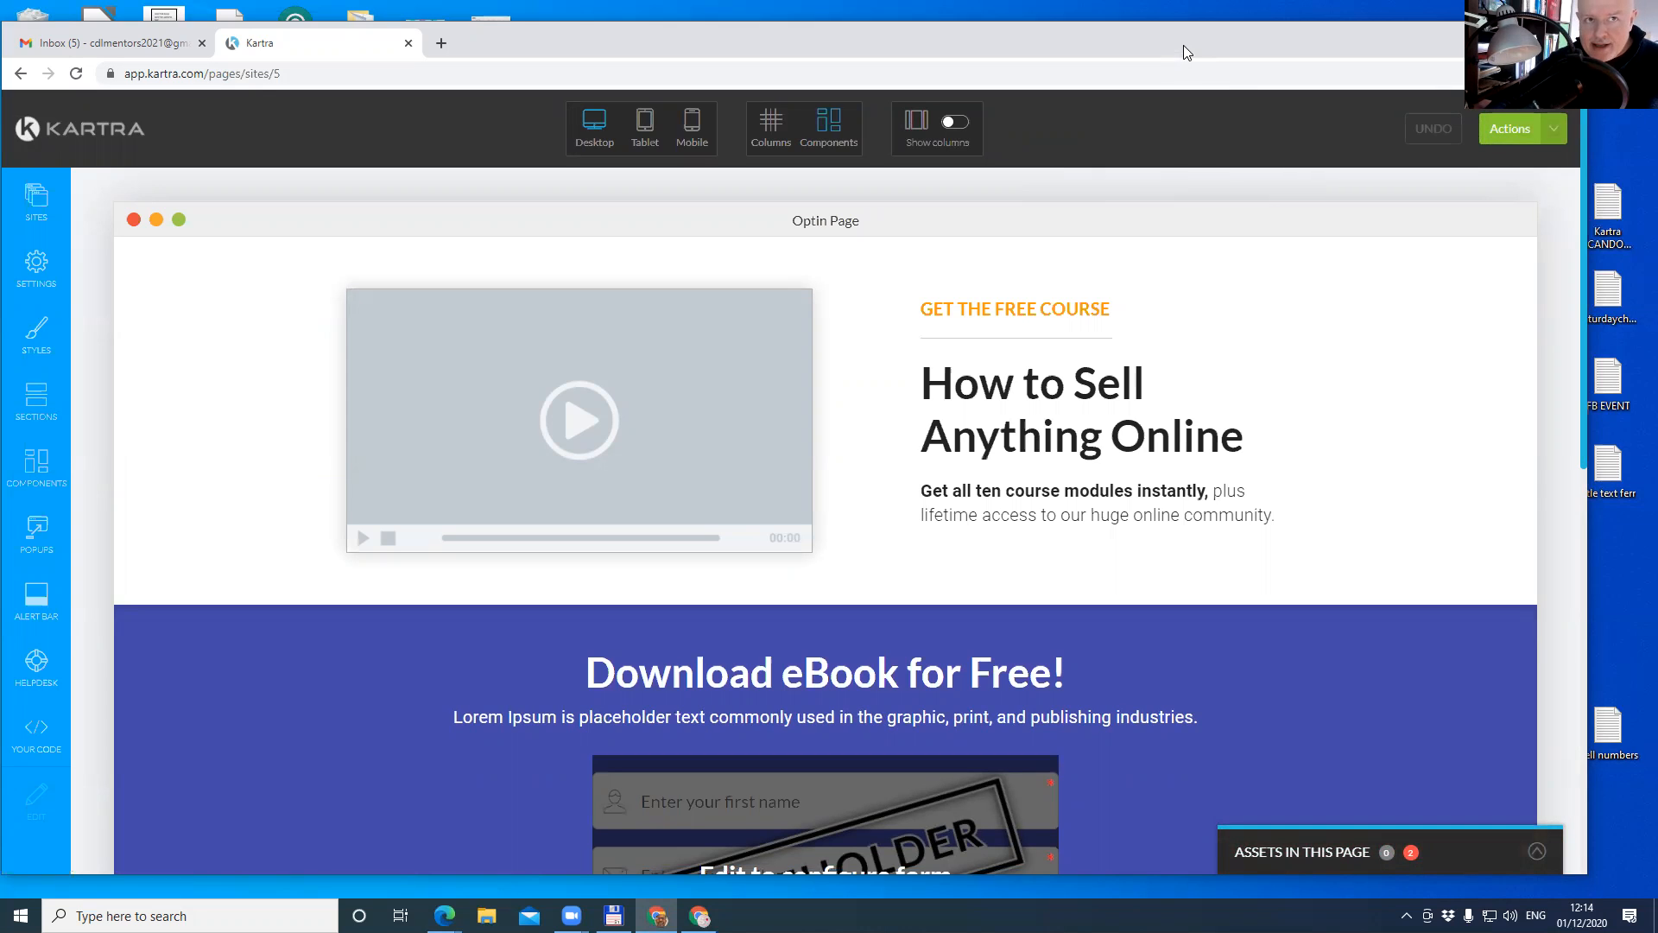
Delete the video placeholder beside the "How to Sell Anything Online" headline.
drag(1207, 47, 1243, 40)
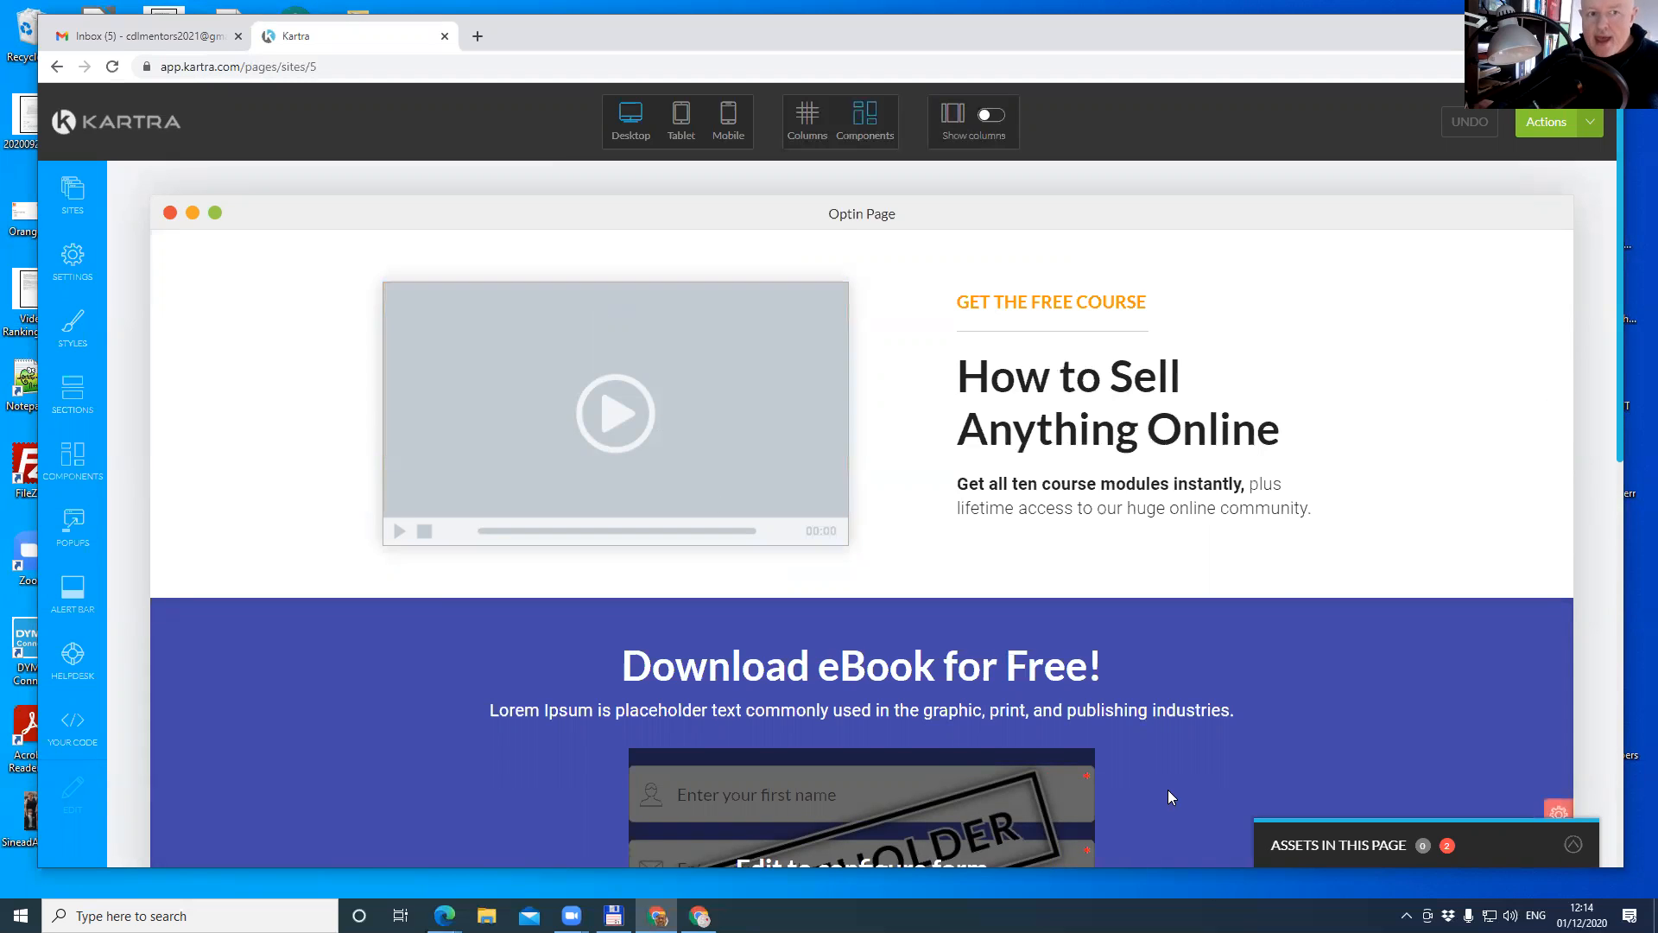
scroll(1112, 714, down, 2)
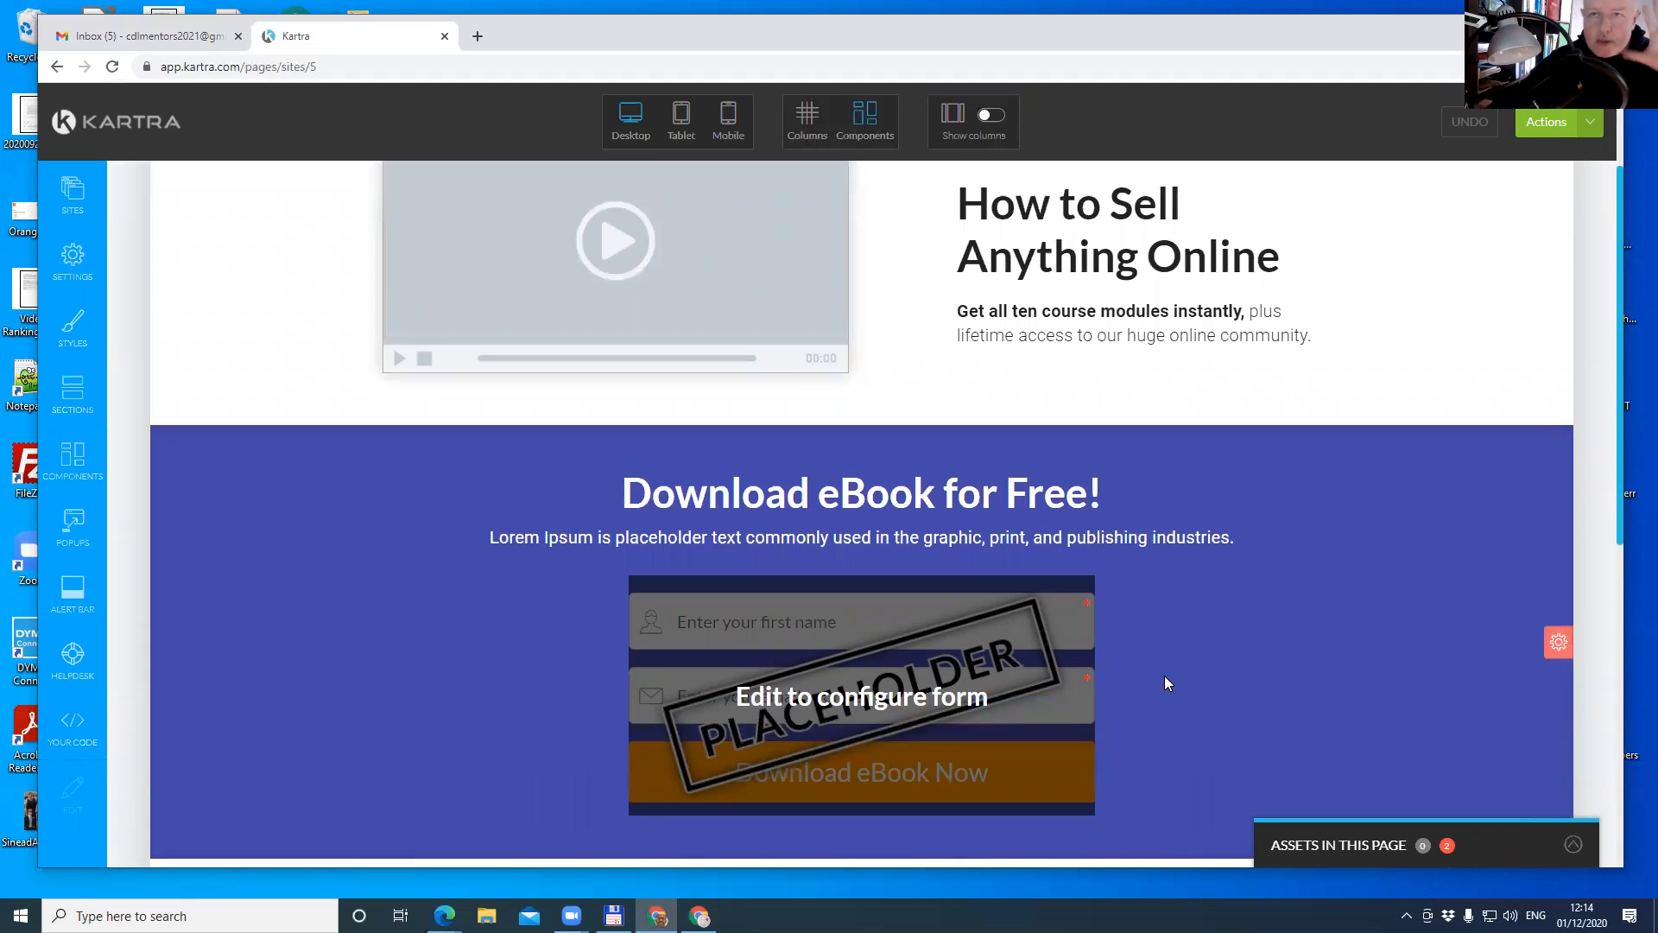
mouse_move(1006, 723)
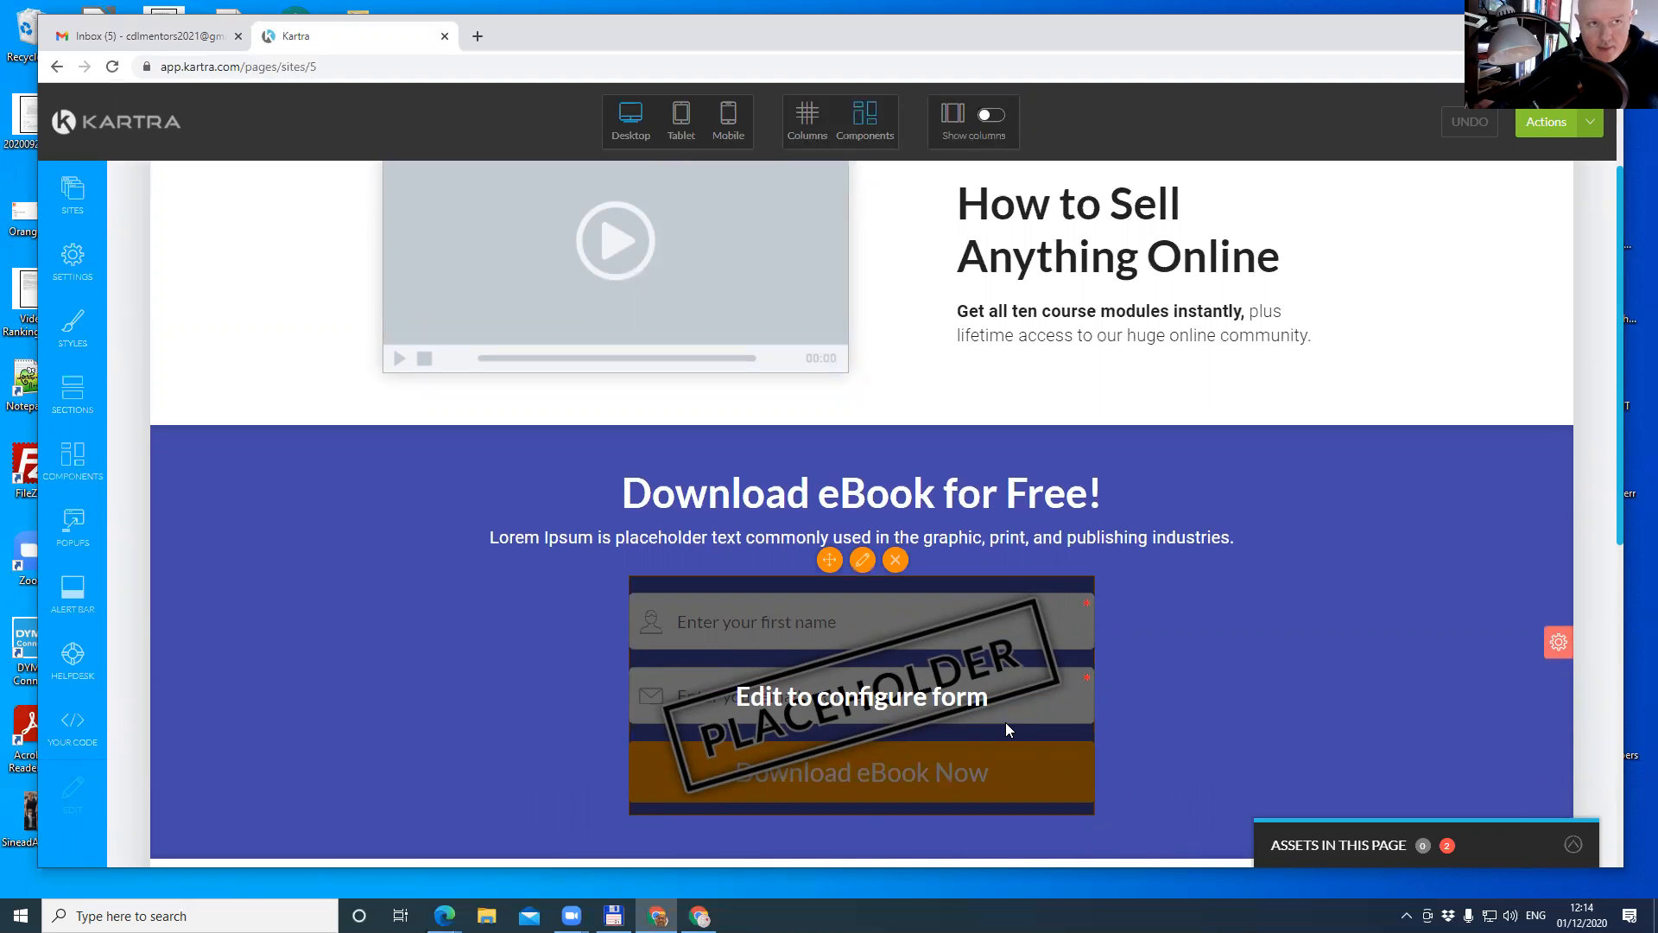
scroll(1006, 722, up, 2)
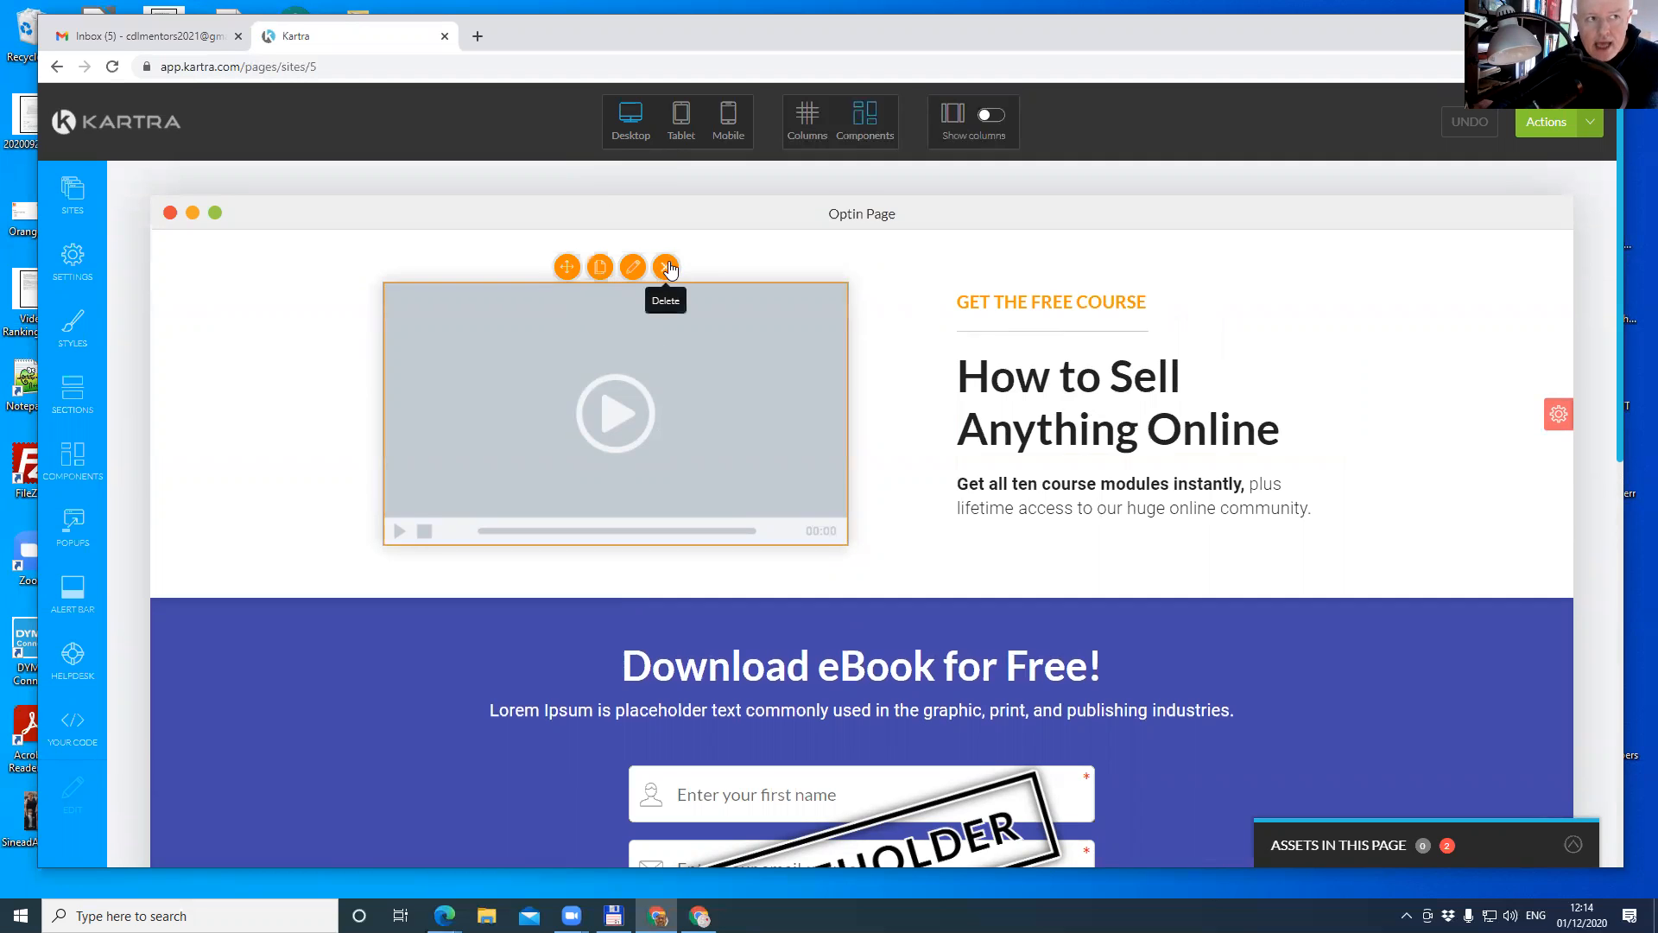
click(666, 268)
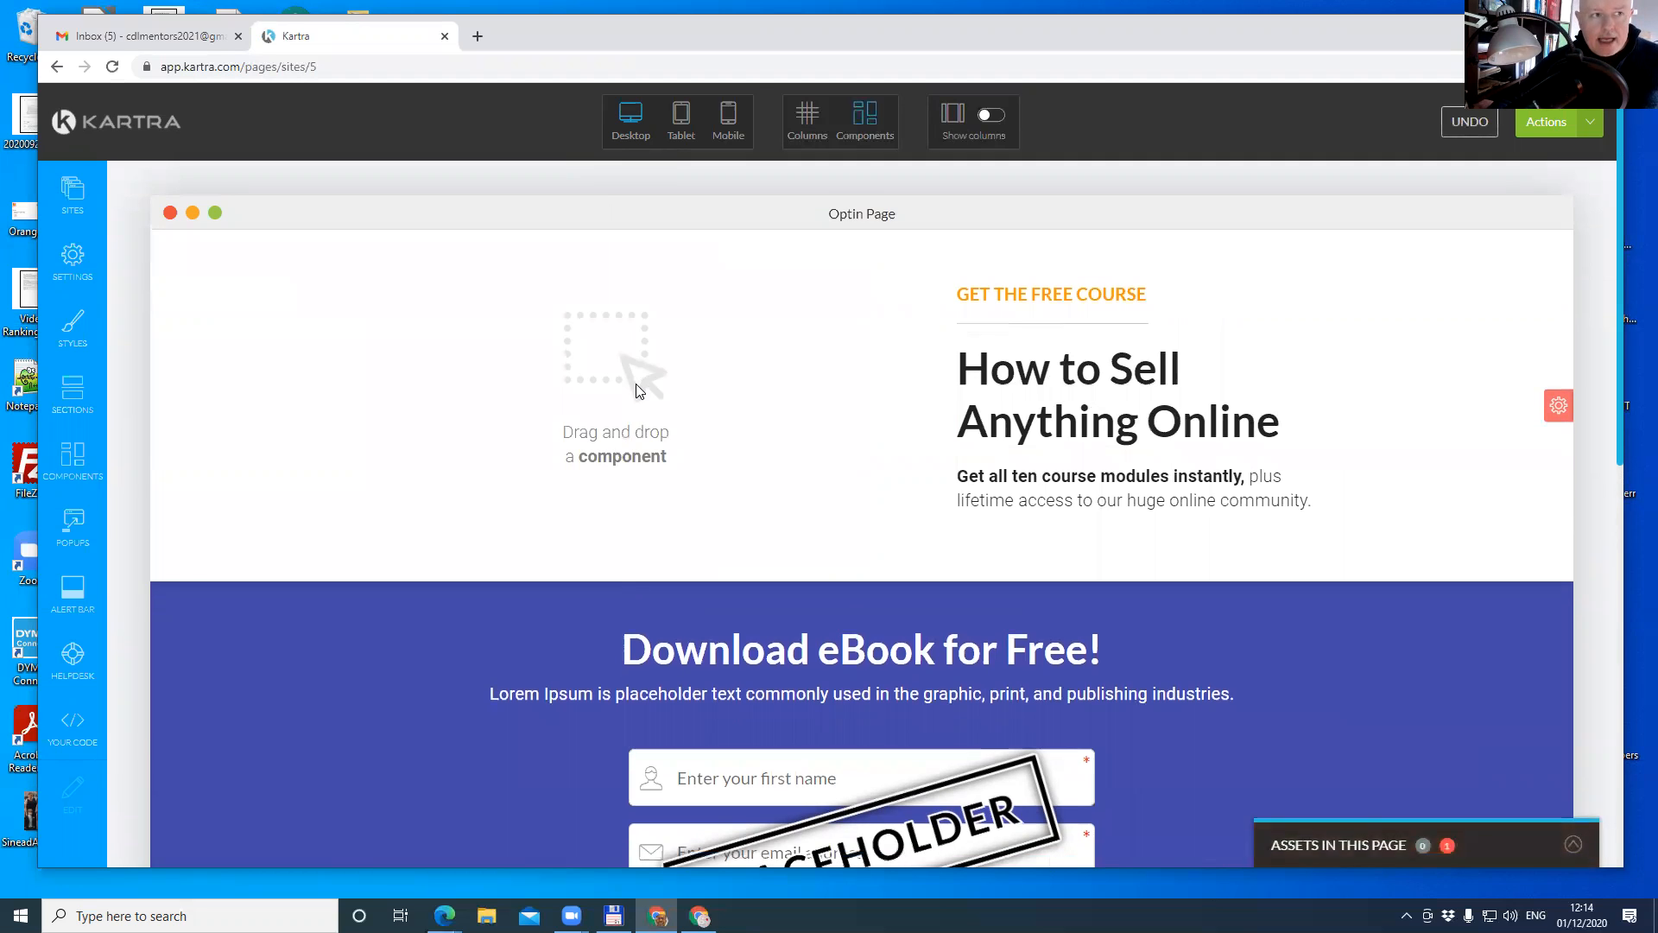
Add an image component to the empty column beside the "How to Sell Anything Online" headline.
click(71, 466)
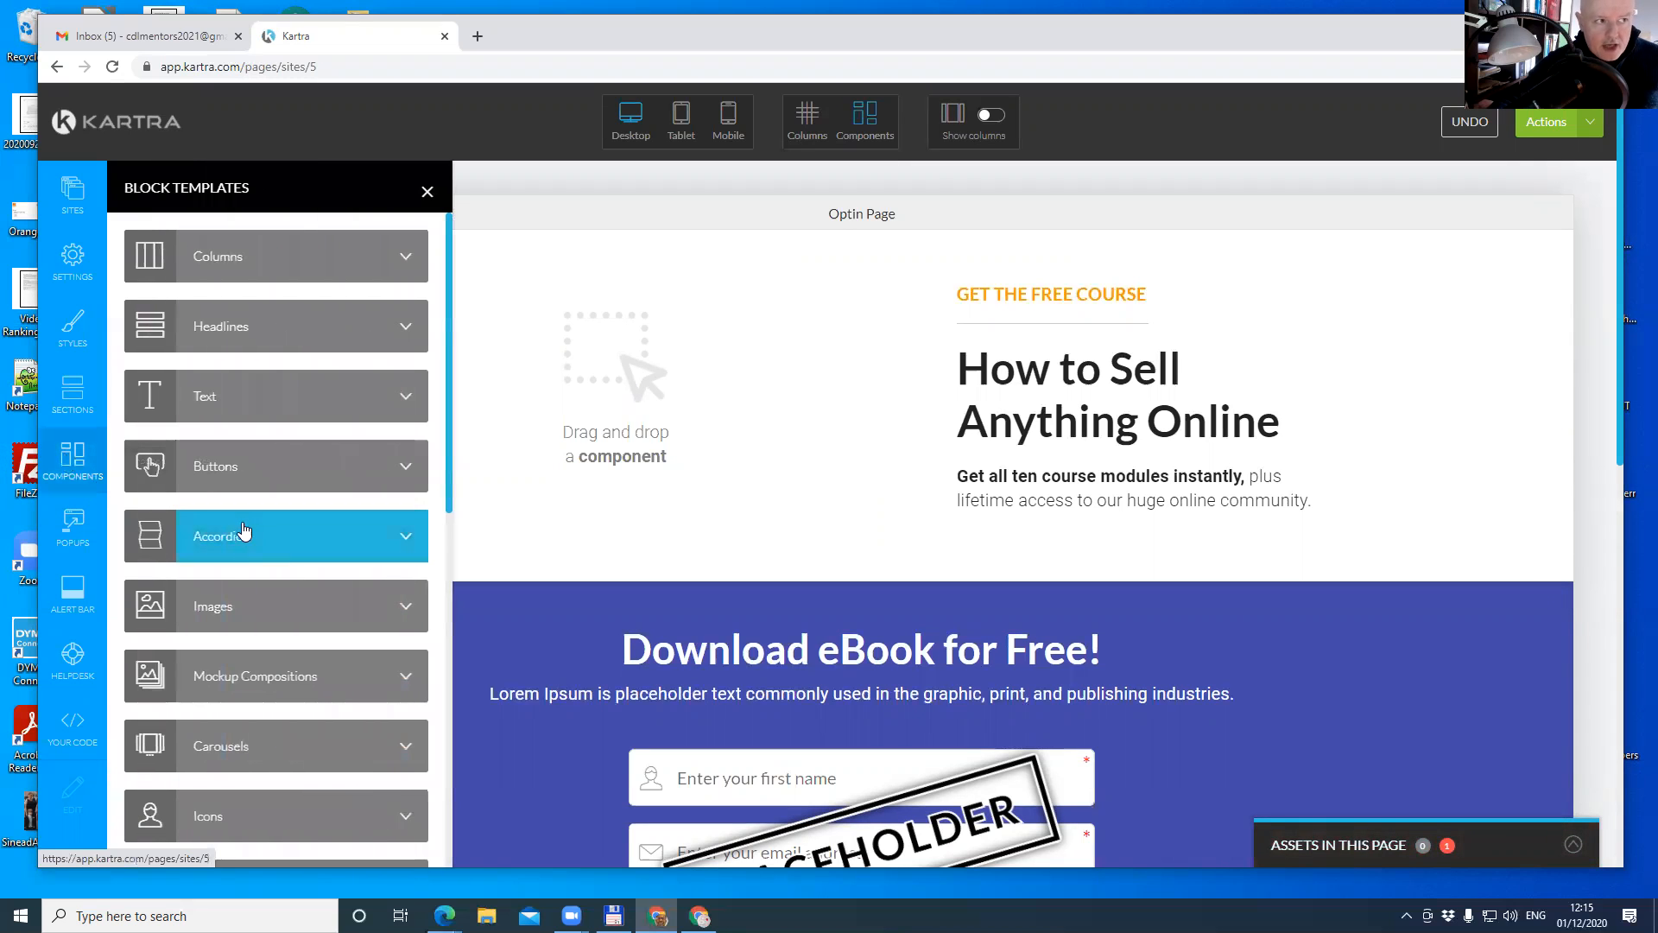
click(222, 615)
drag(262, 352, 570, 281)
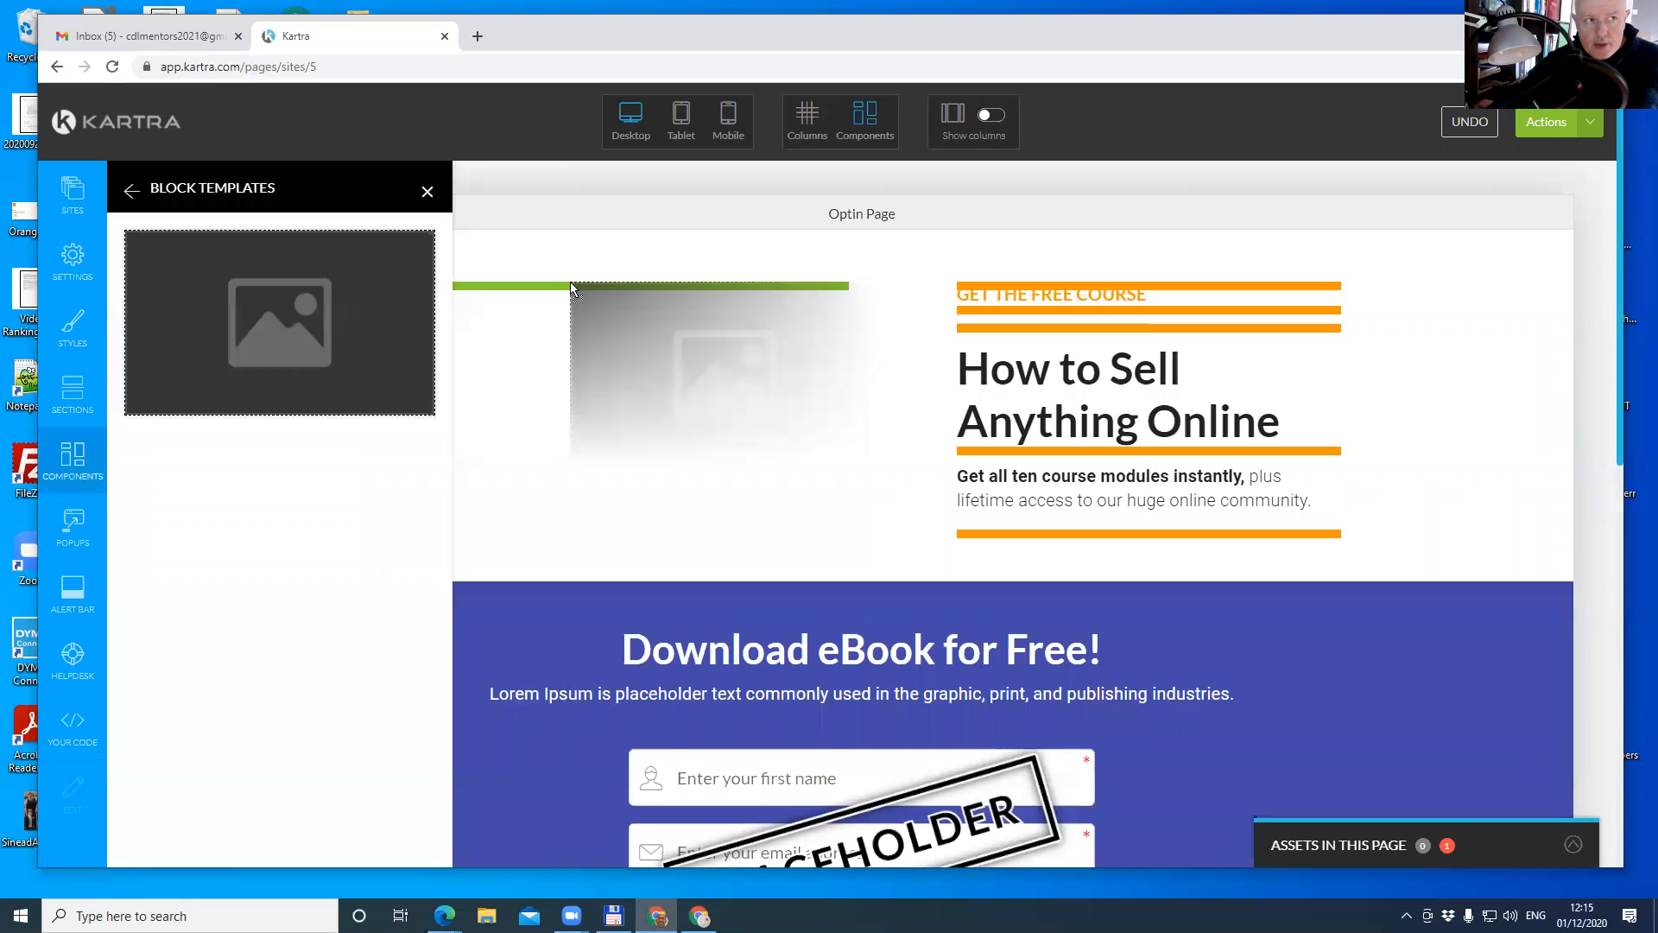
drag(570, 281, 570, 281)
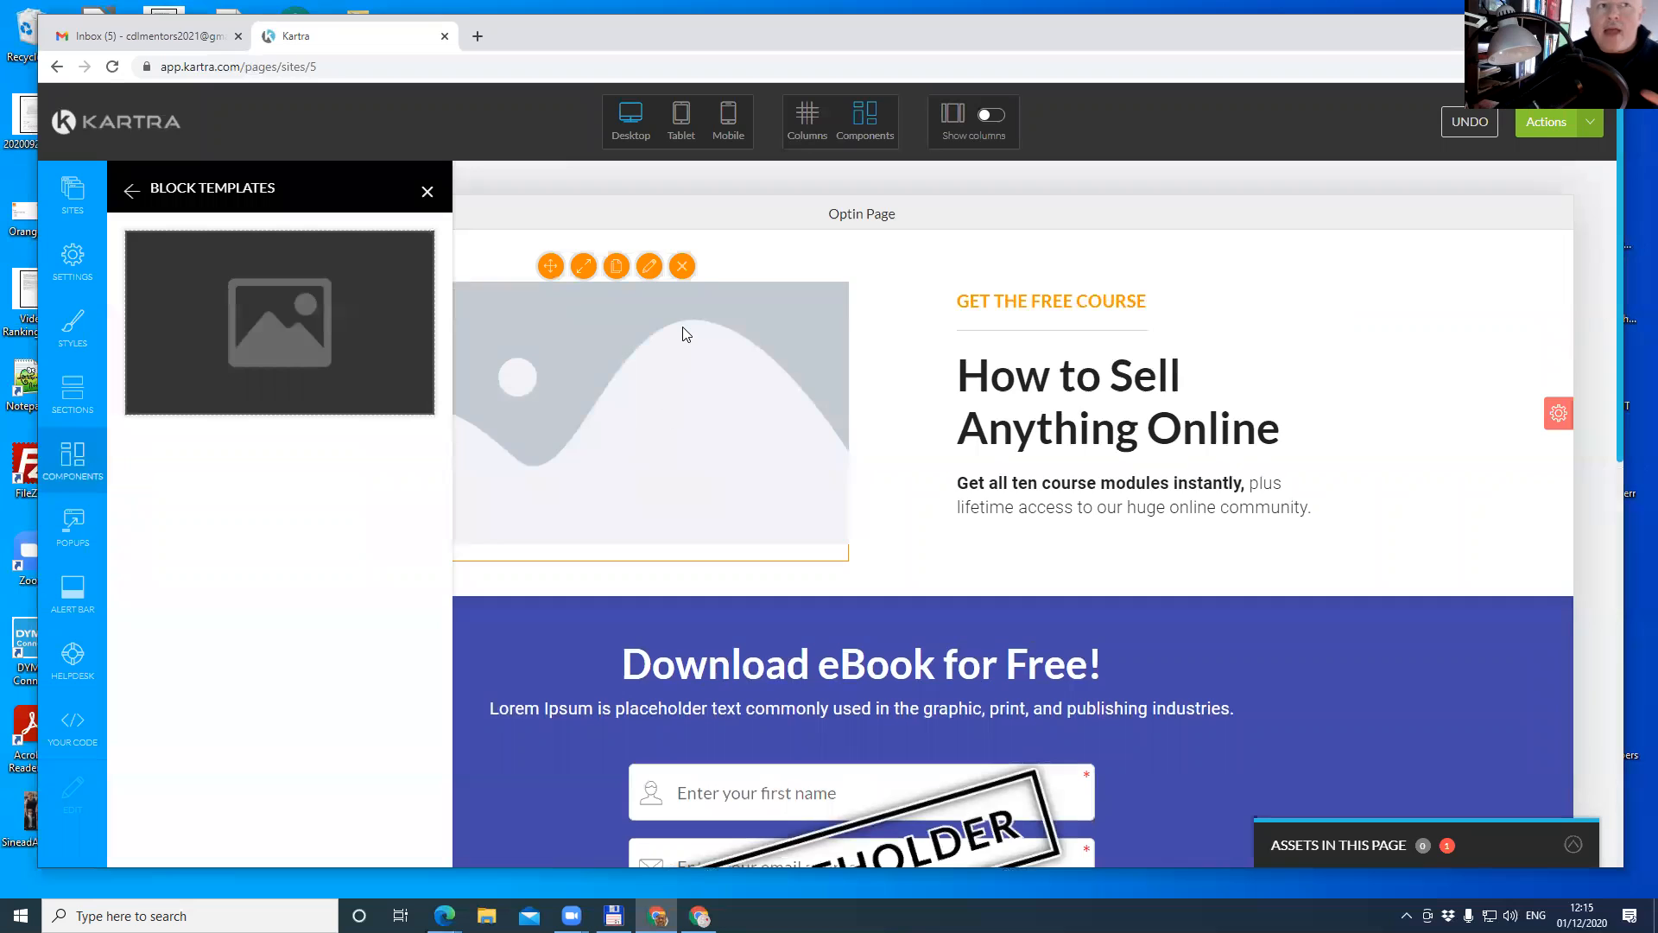
click(427, 191)
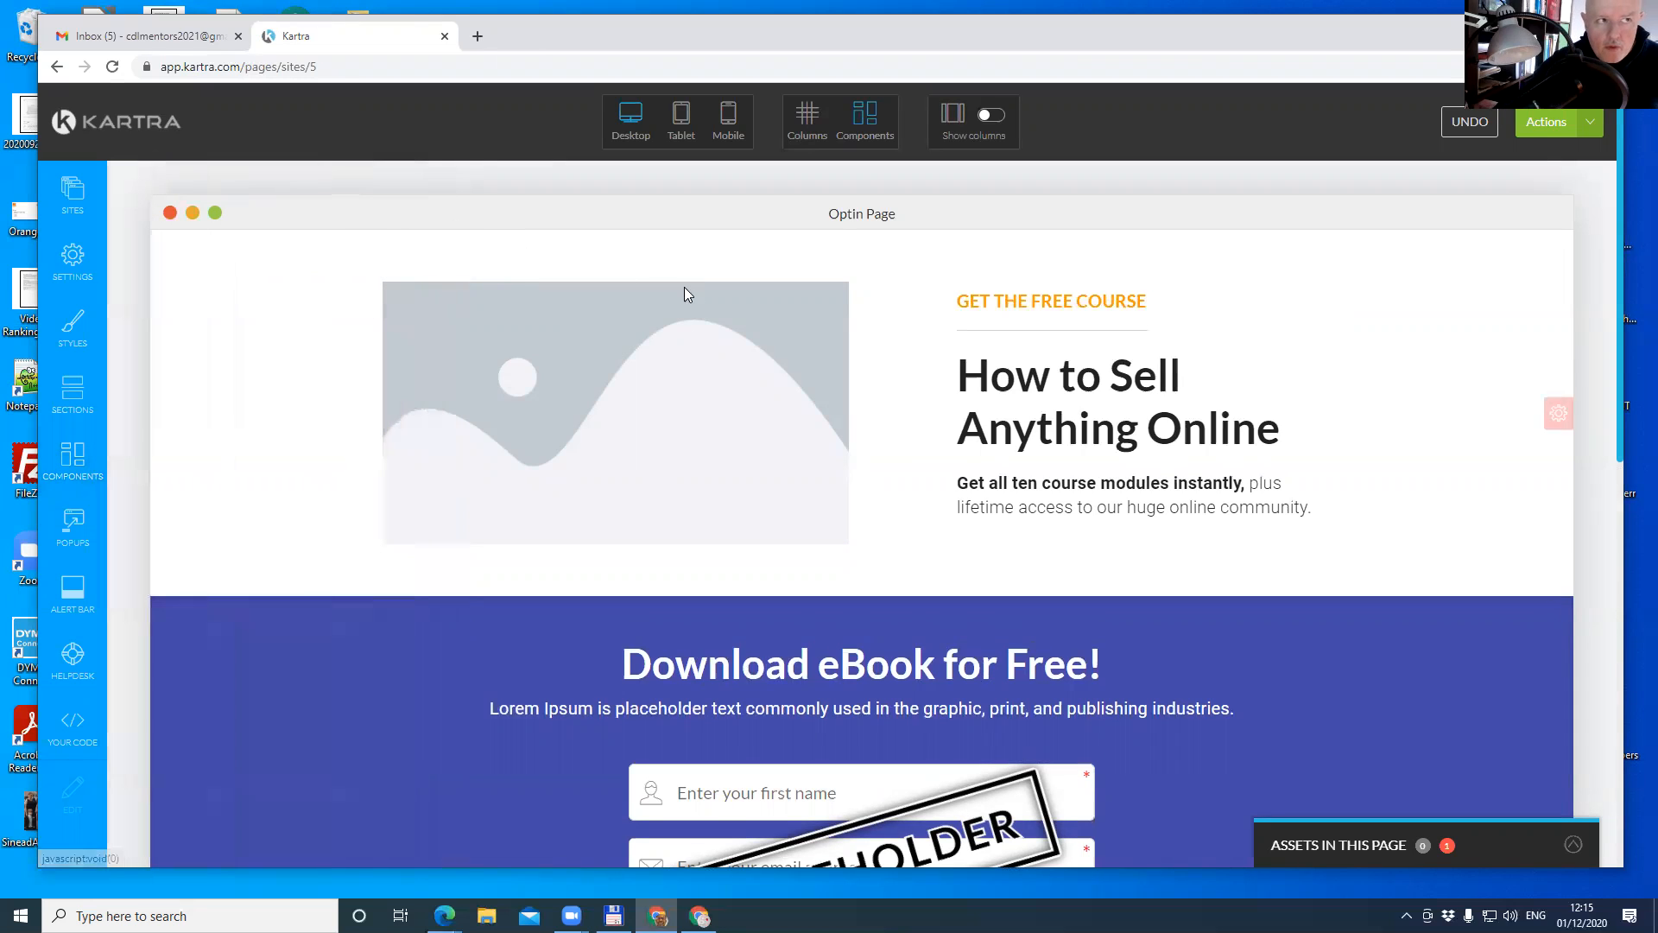
Maximize the browser window and choose the Permit Holder picture from the image library for the new image component.
double_click(1040, 31)
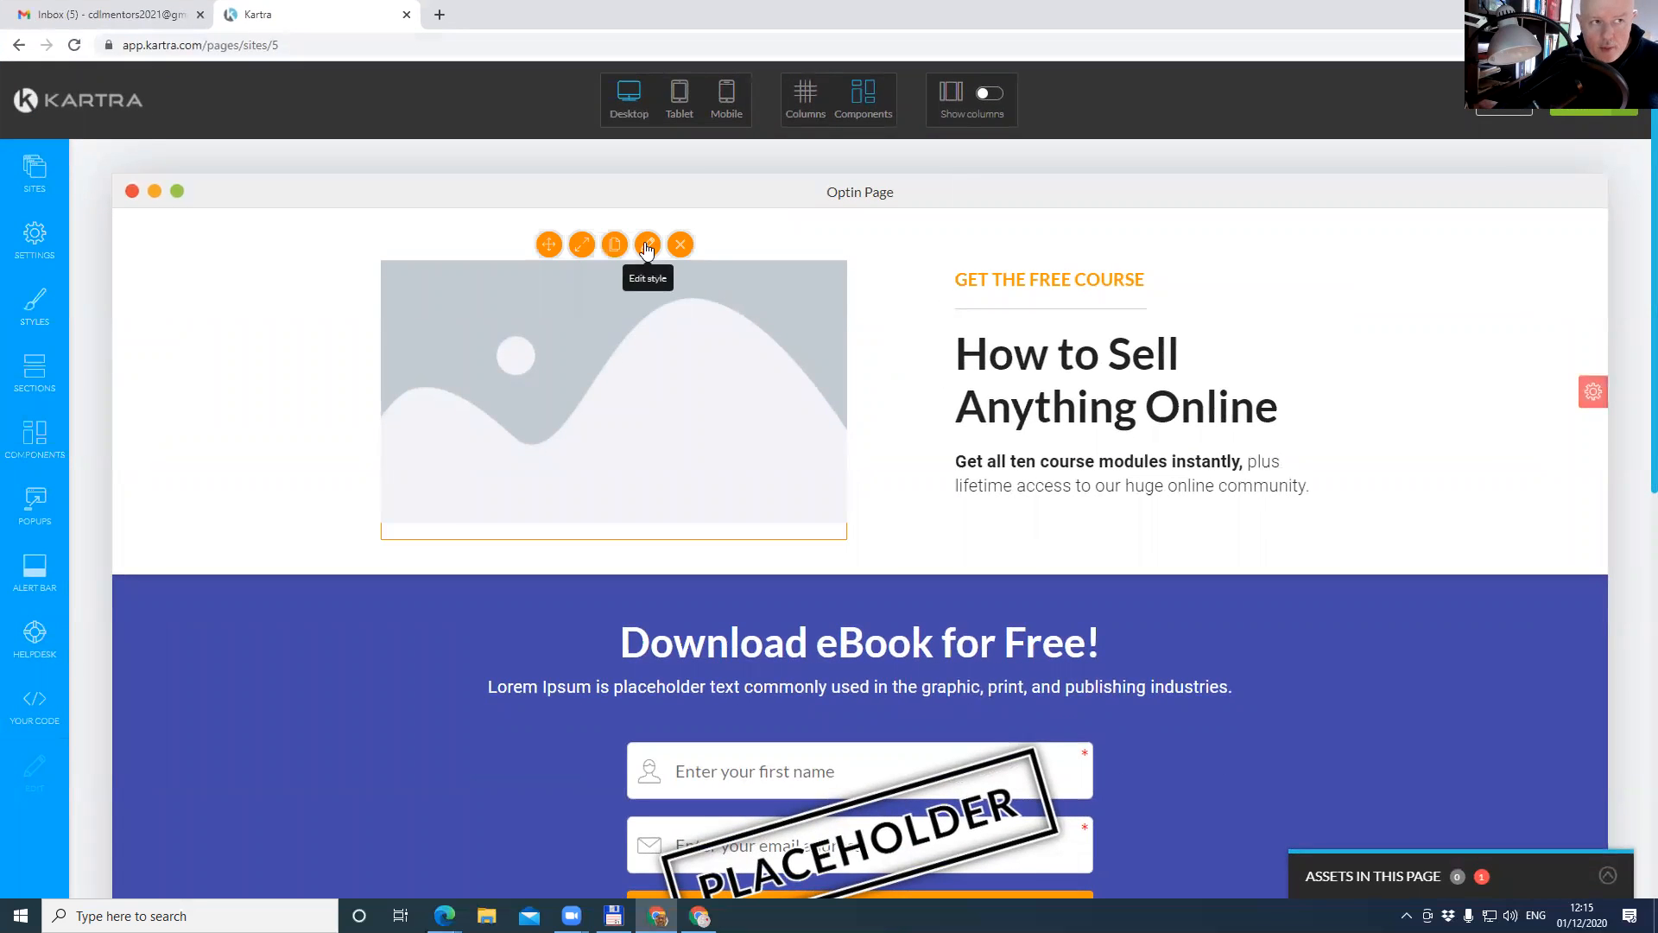
click(647, 245)
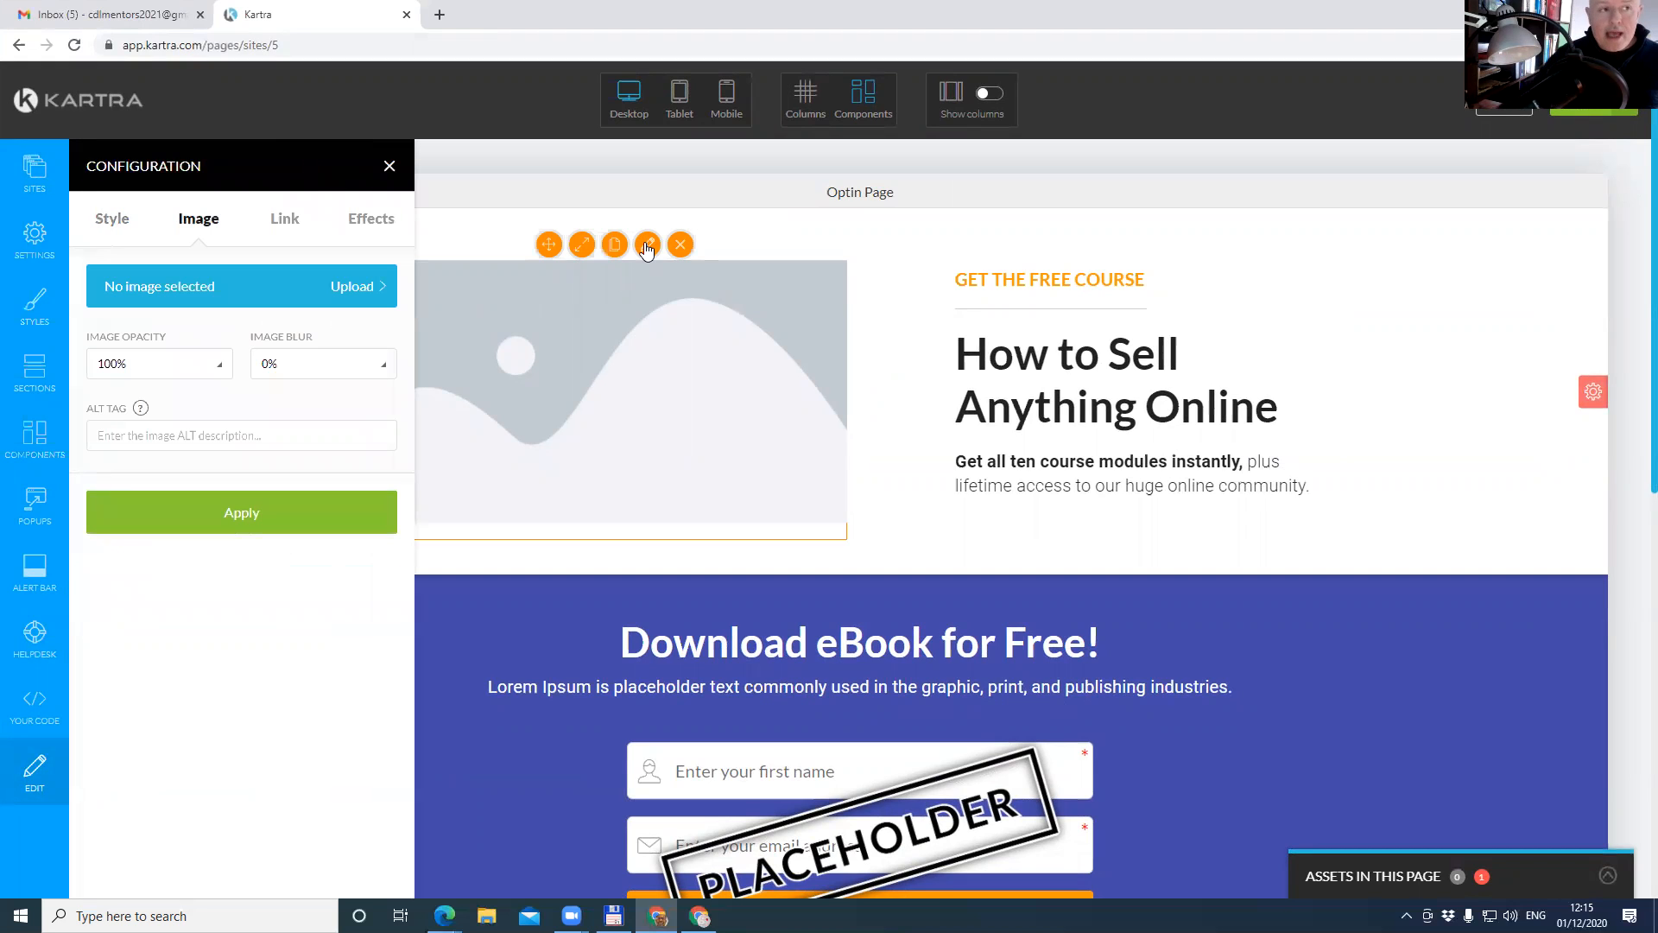
click(346, 293)
mouse_move(547, 344)
click(927, 340)
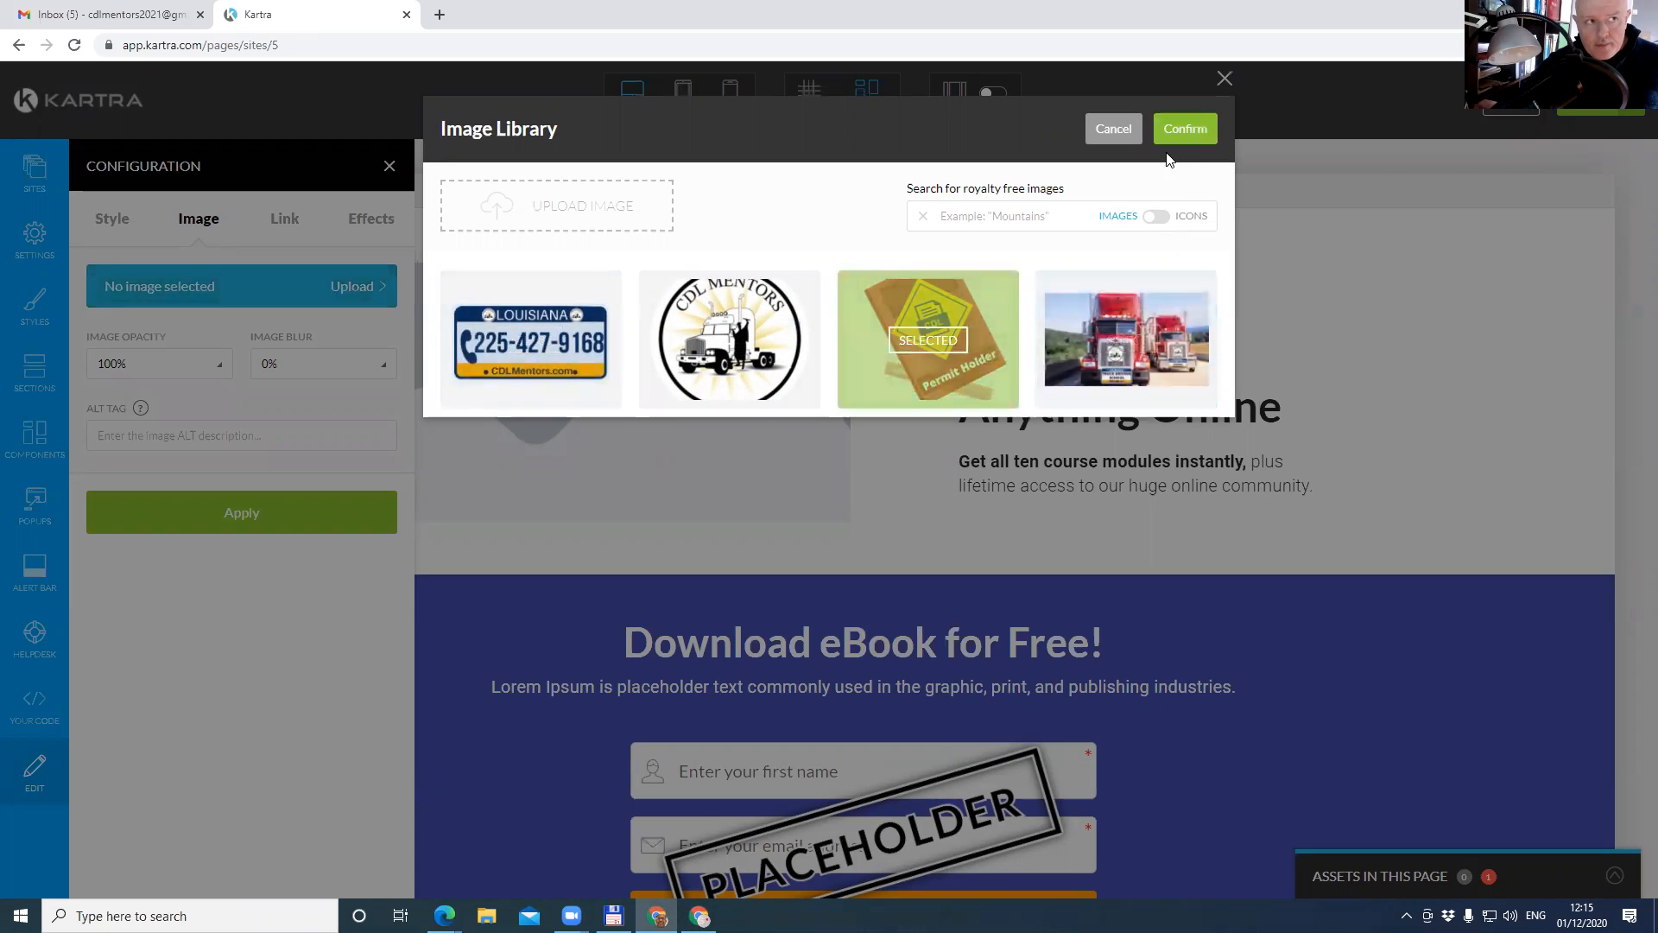
click(1182, 130)
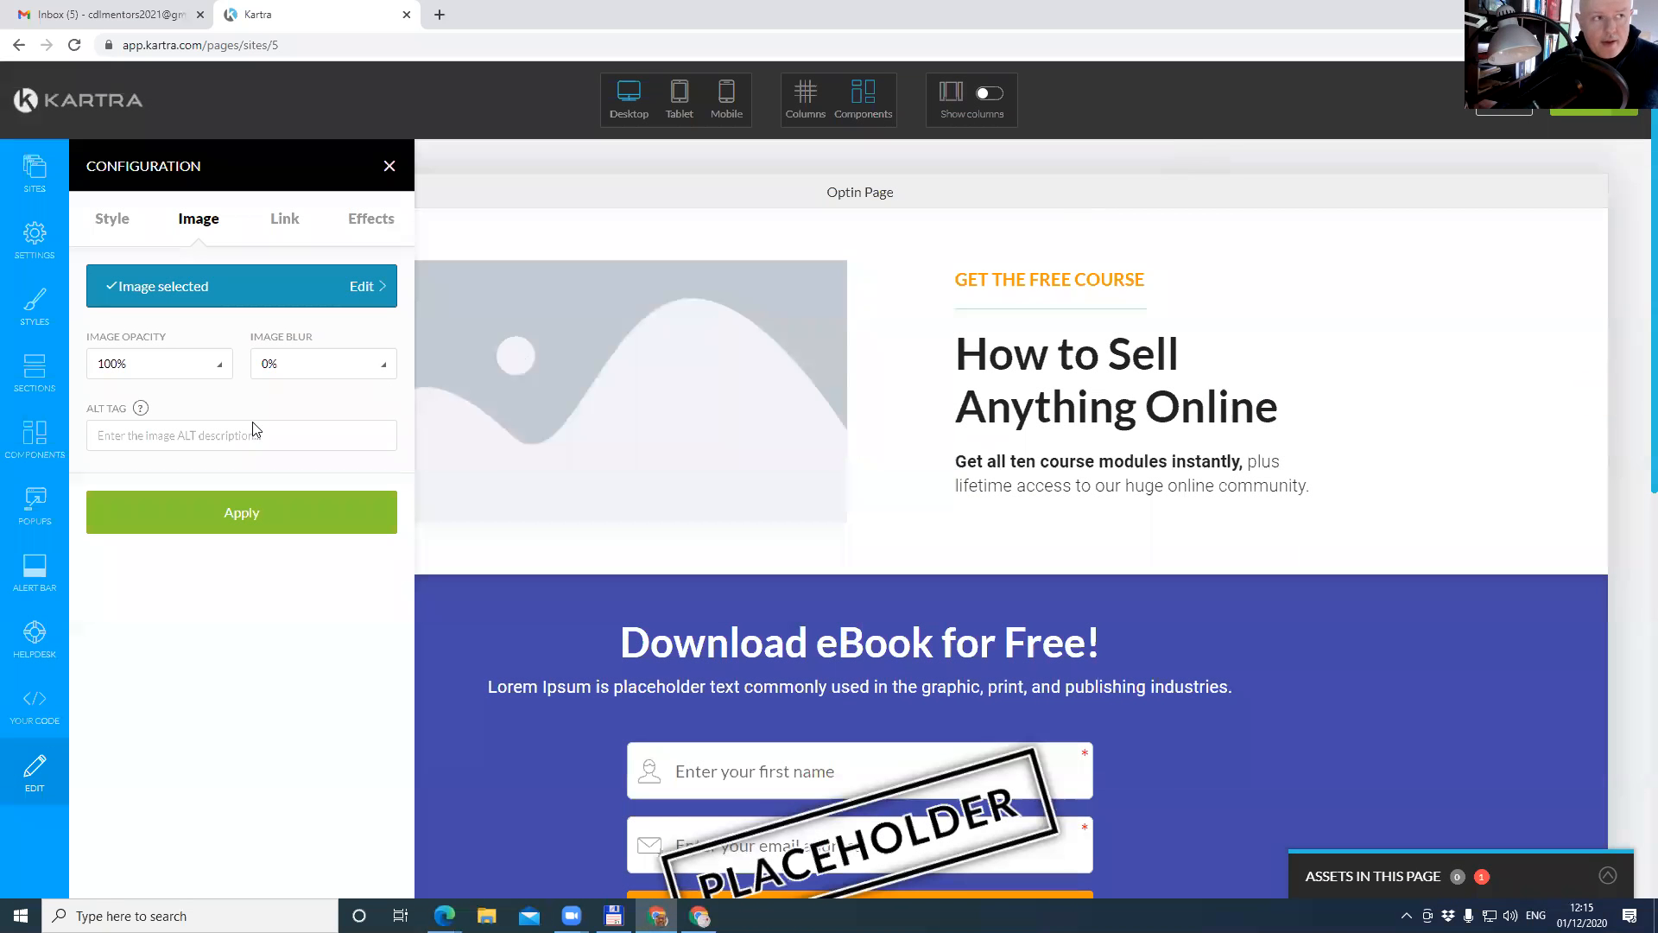
Set the image's ALT tag to CDL Permit Holder and apply the image settings.
click(198, 438)
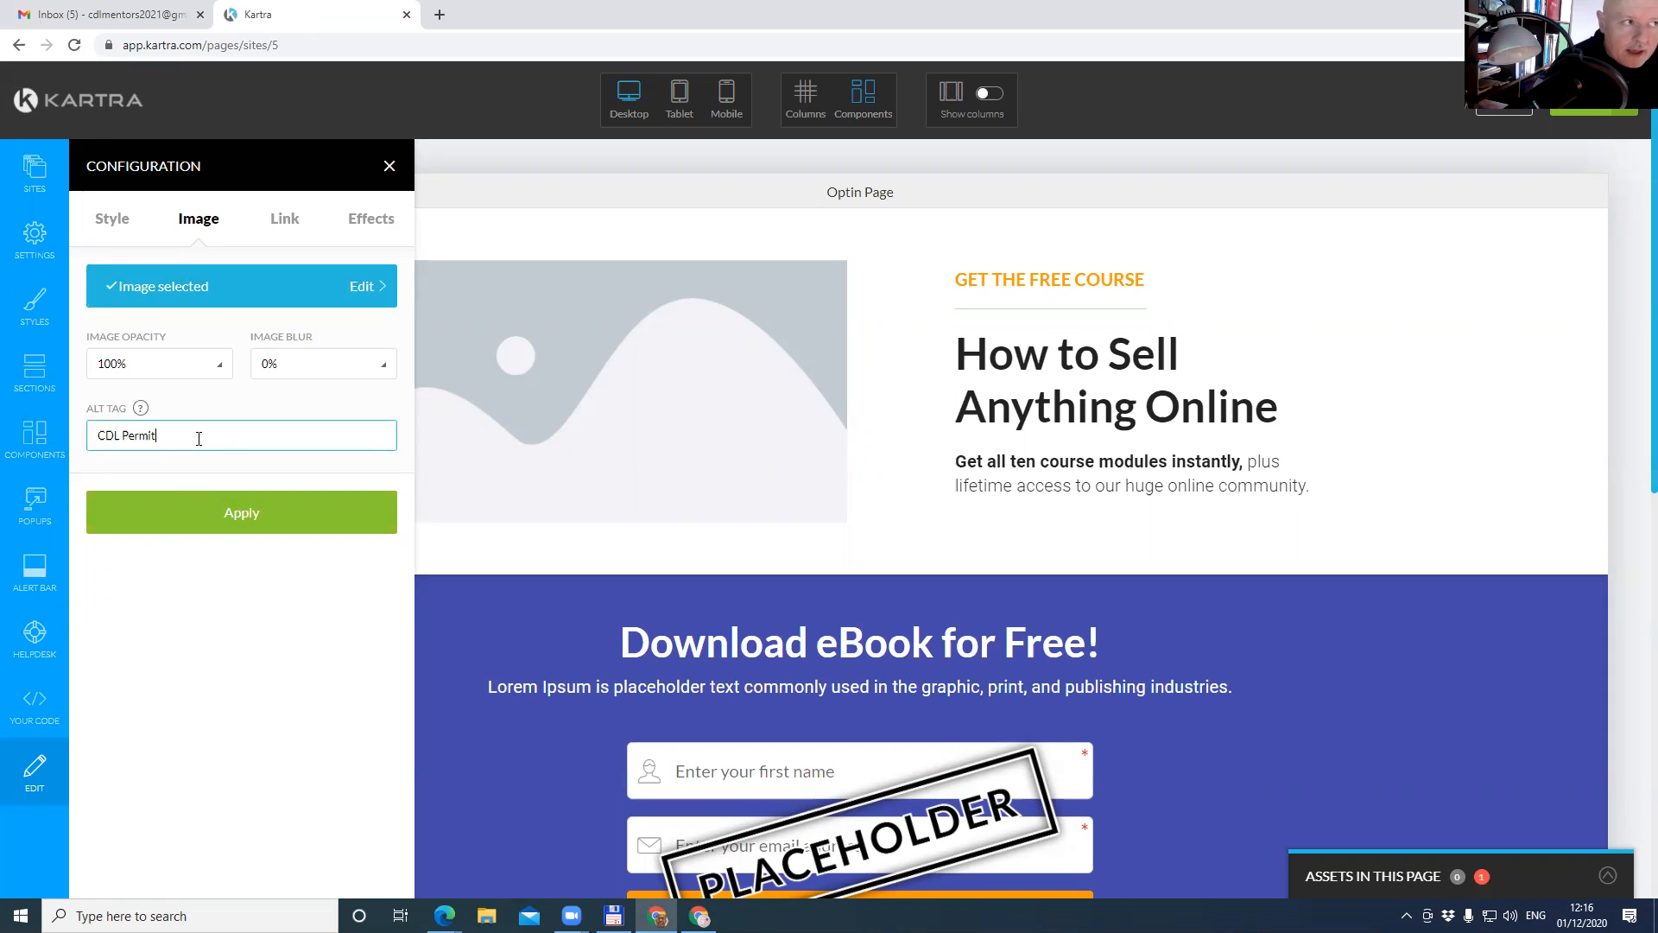
click(241, 525)
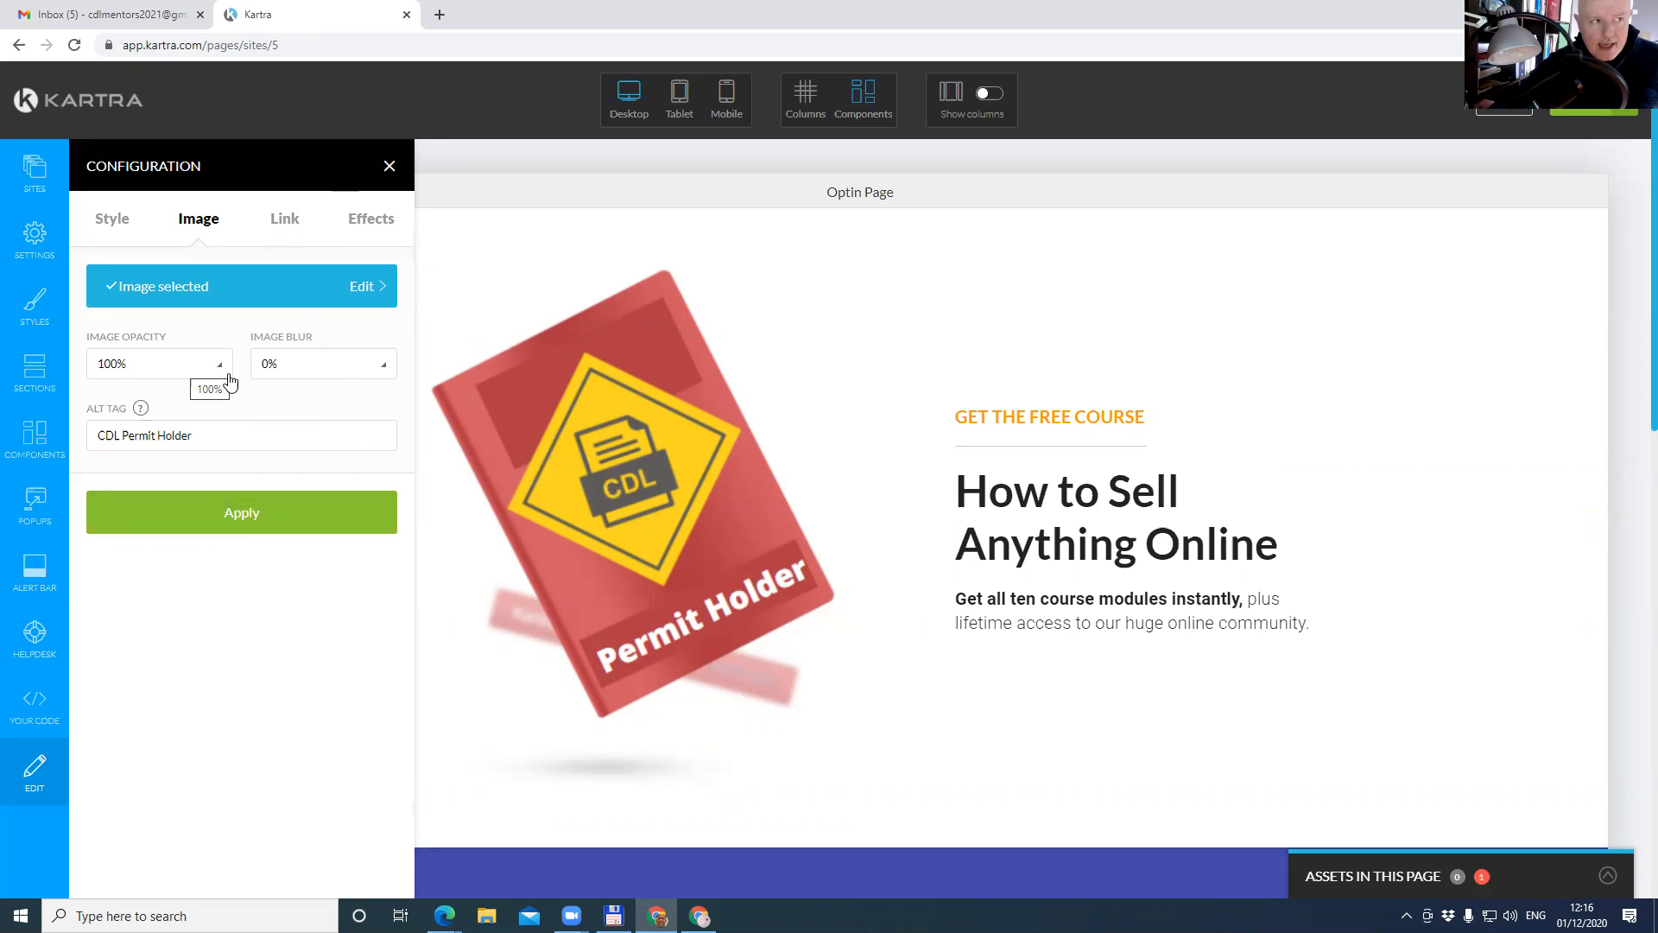
click(225, 441)
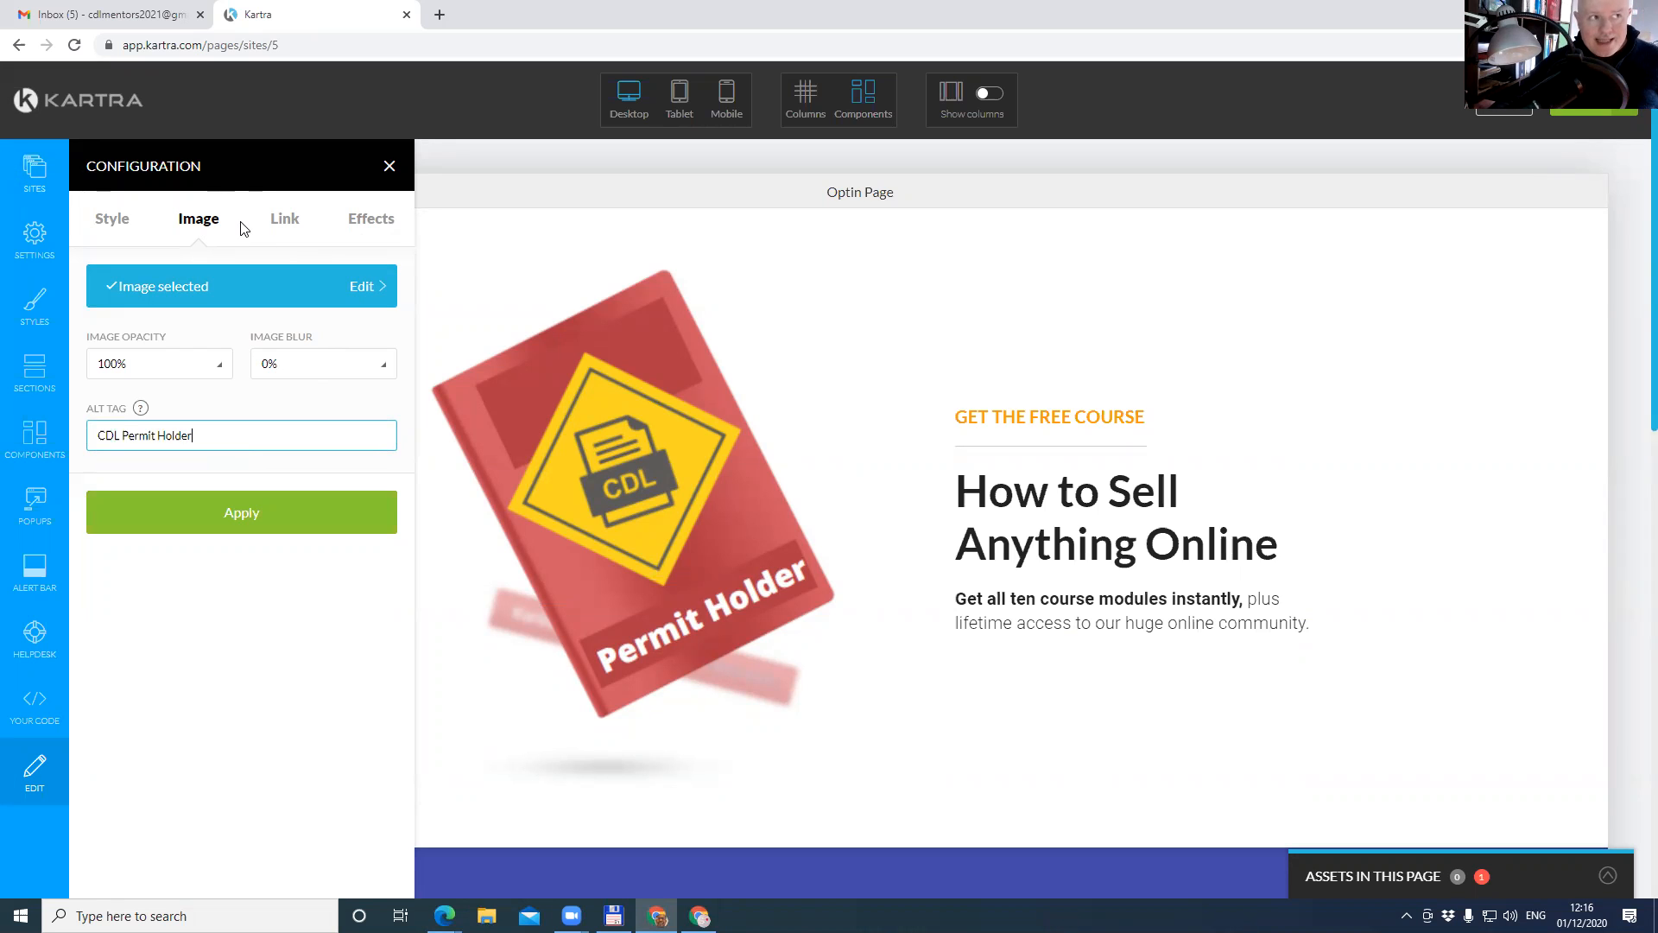
Link the Permit Holder image to the IndexPage of the CDLMentors site as another Kartra page and apply the link.
click(284, 220)
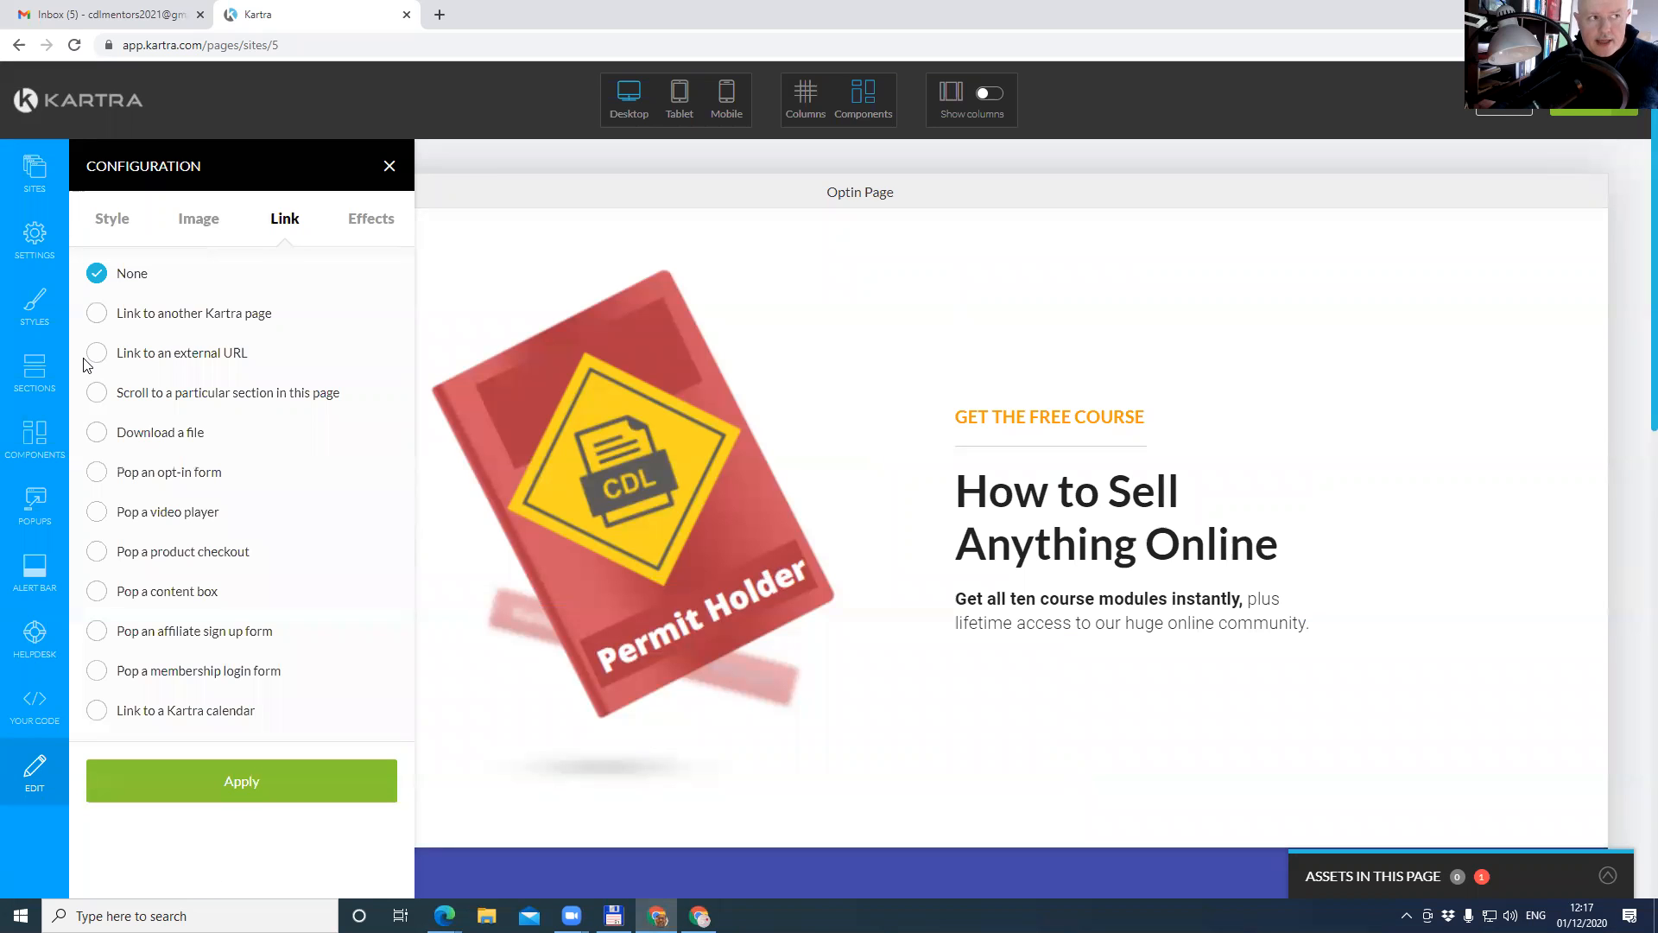
click(96, 313)
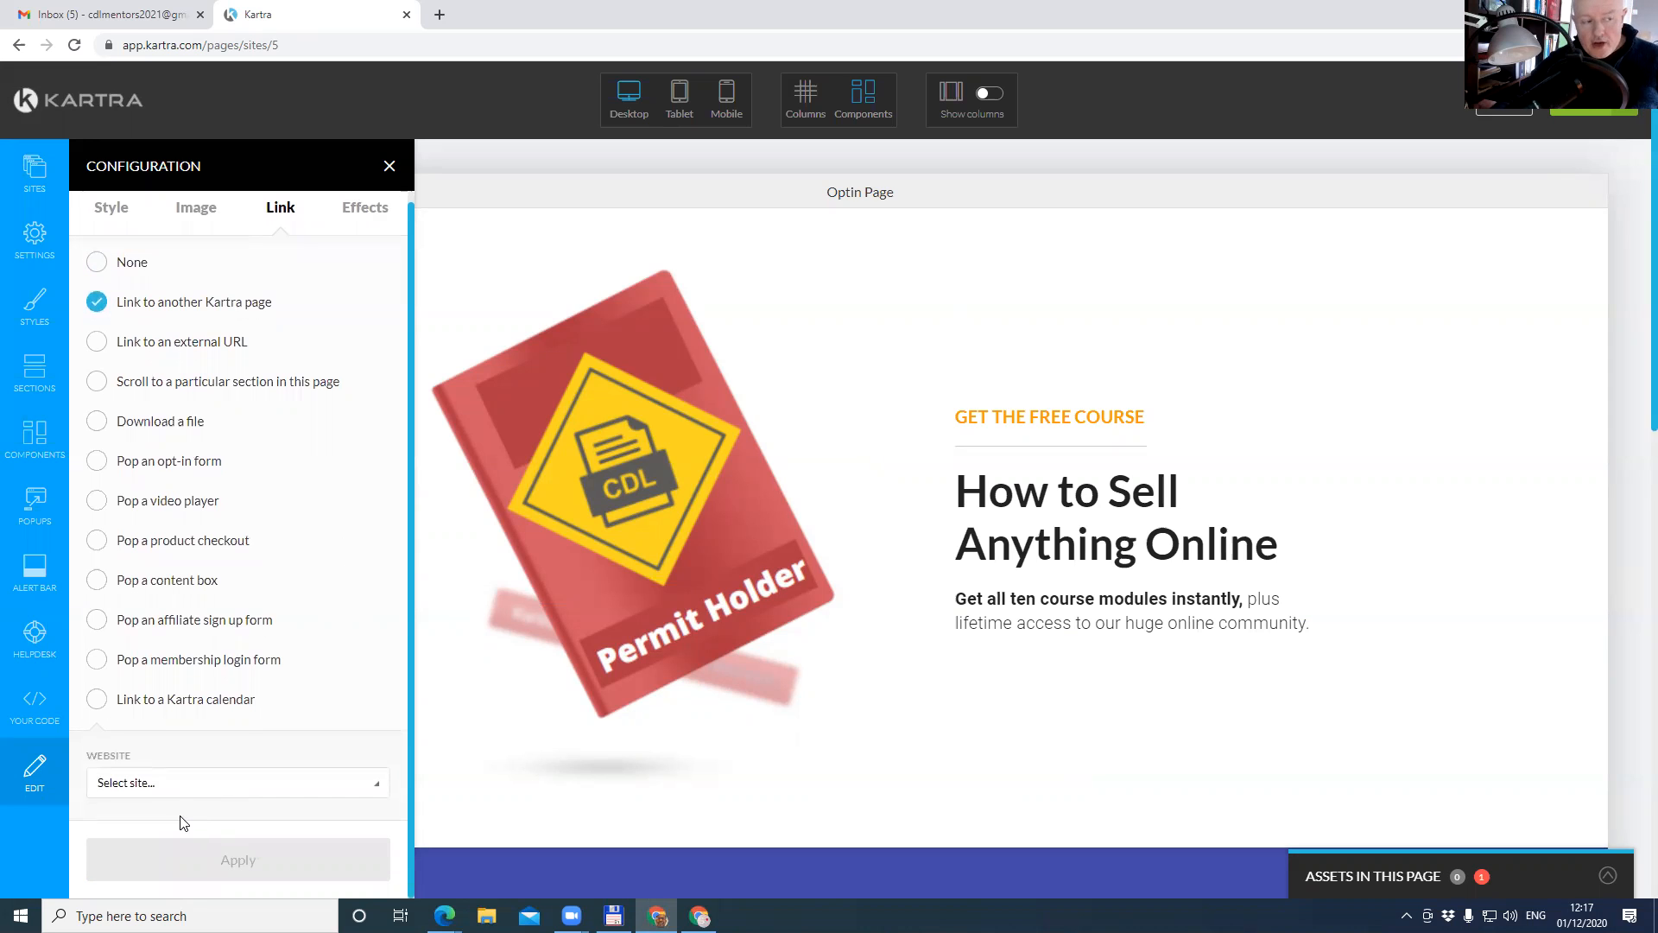
click(154, 792)
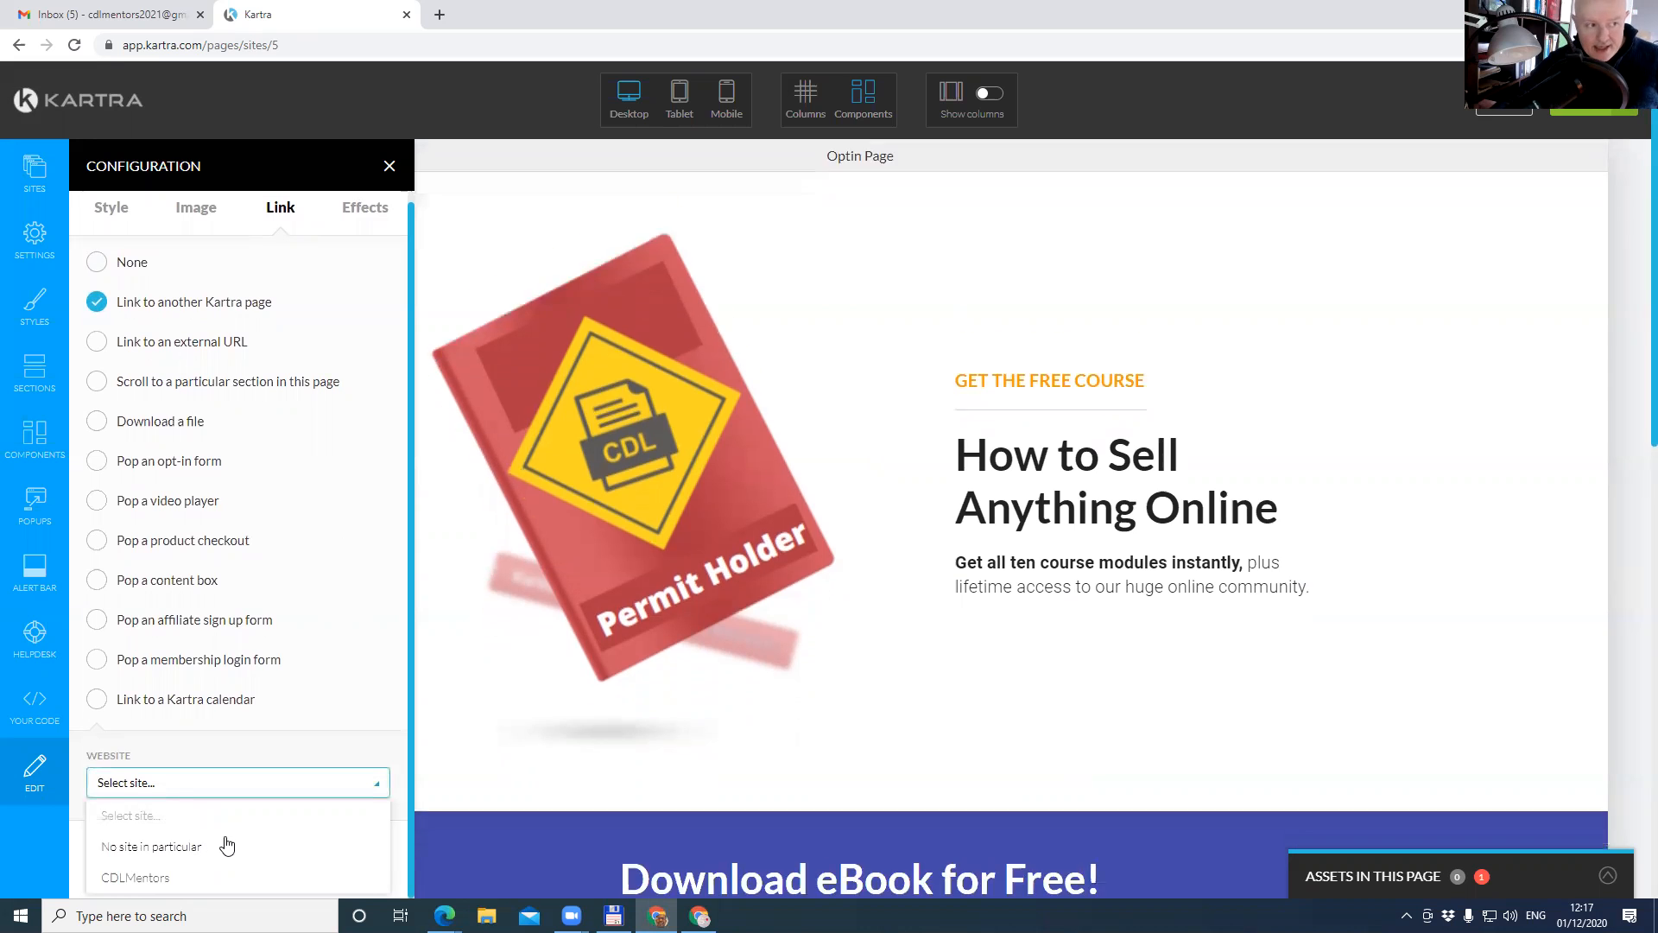
click(146, 877)
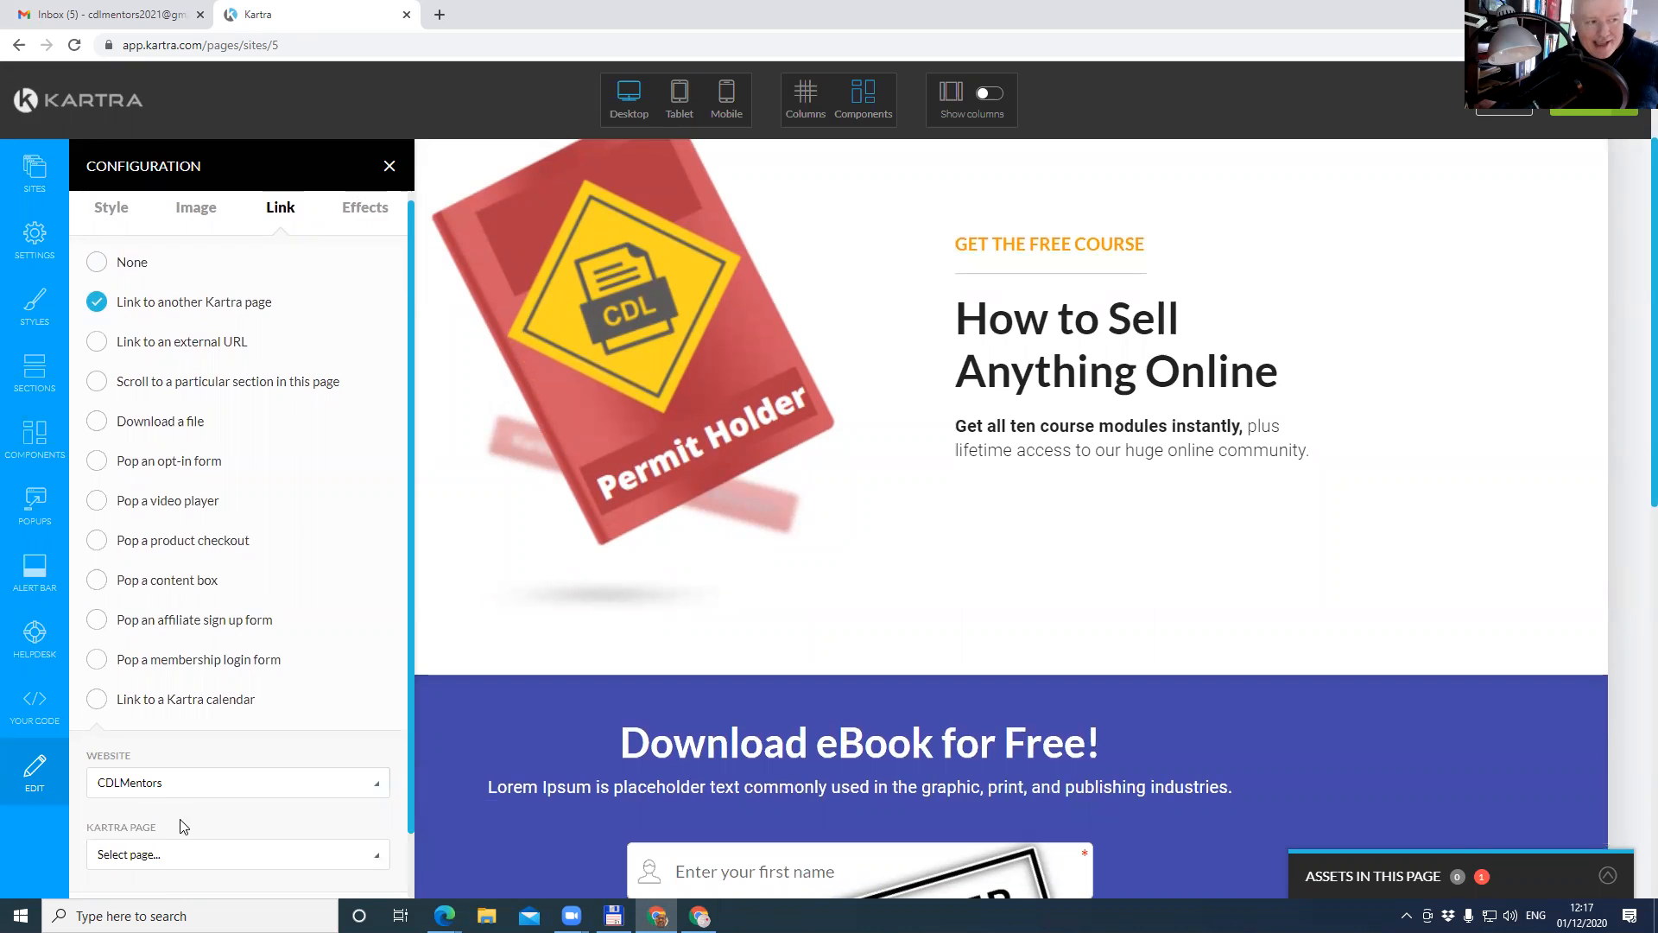
click(134, 860)
scroll(147, 841, down, 1)
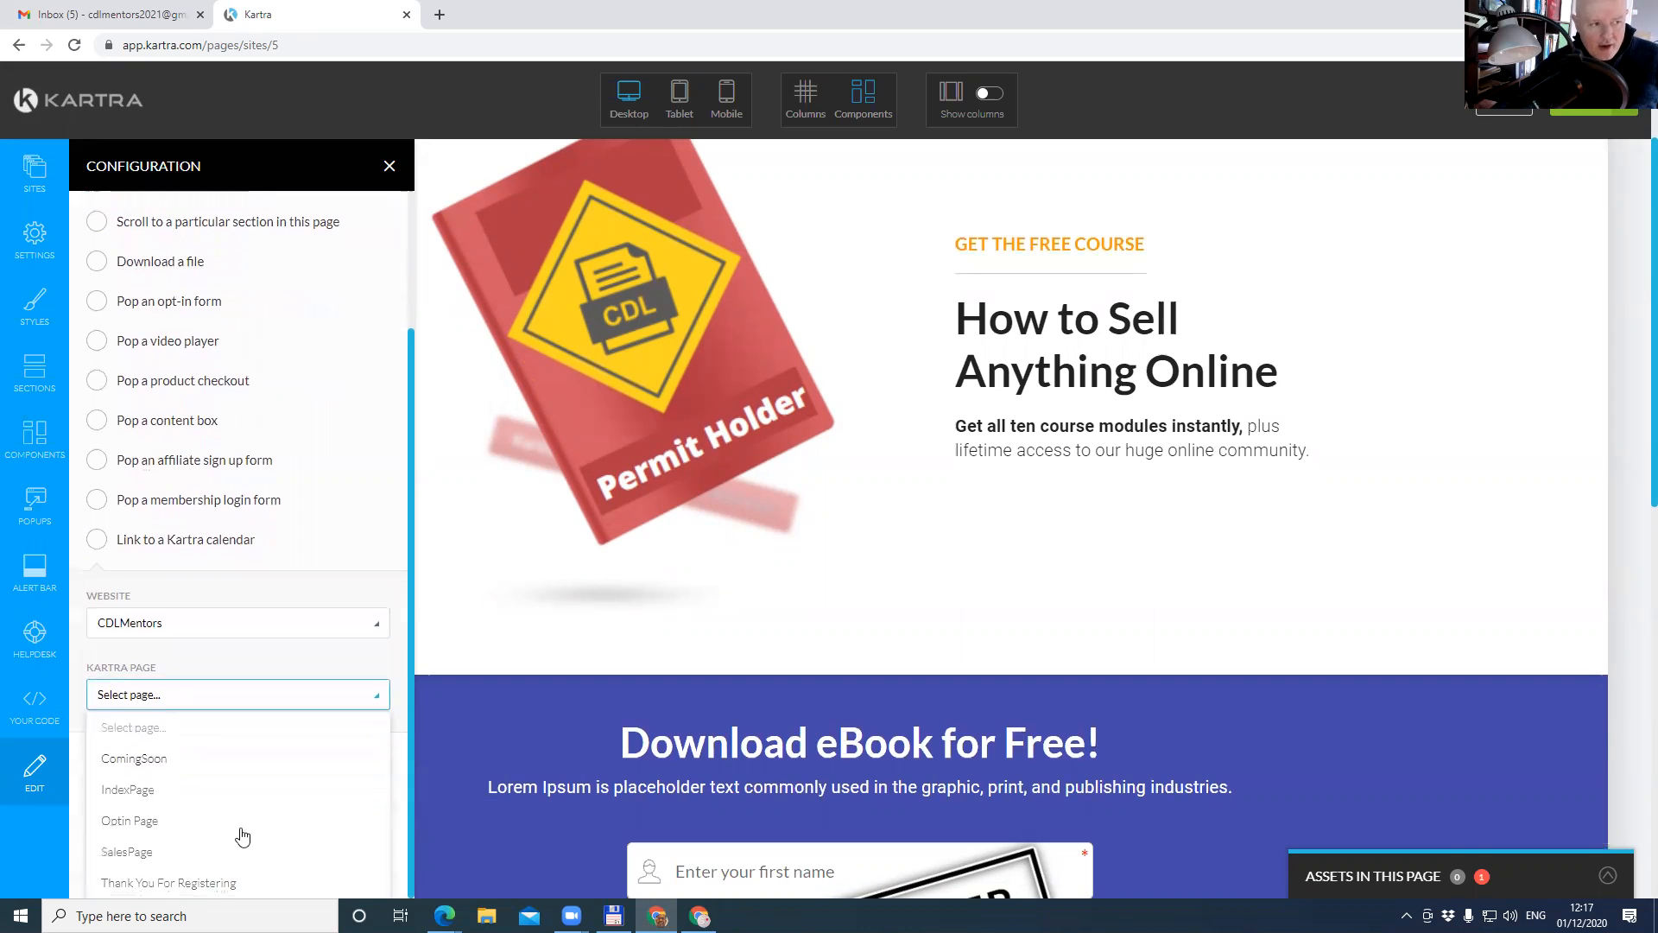
scroll(172, 859, down, 1)
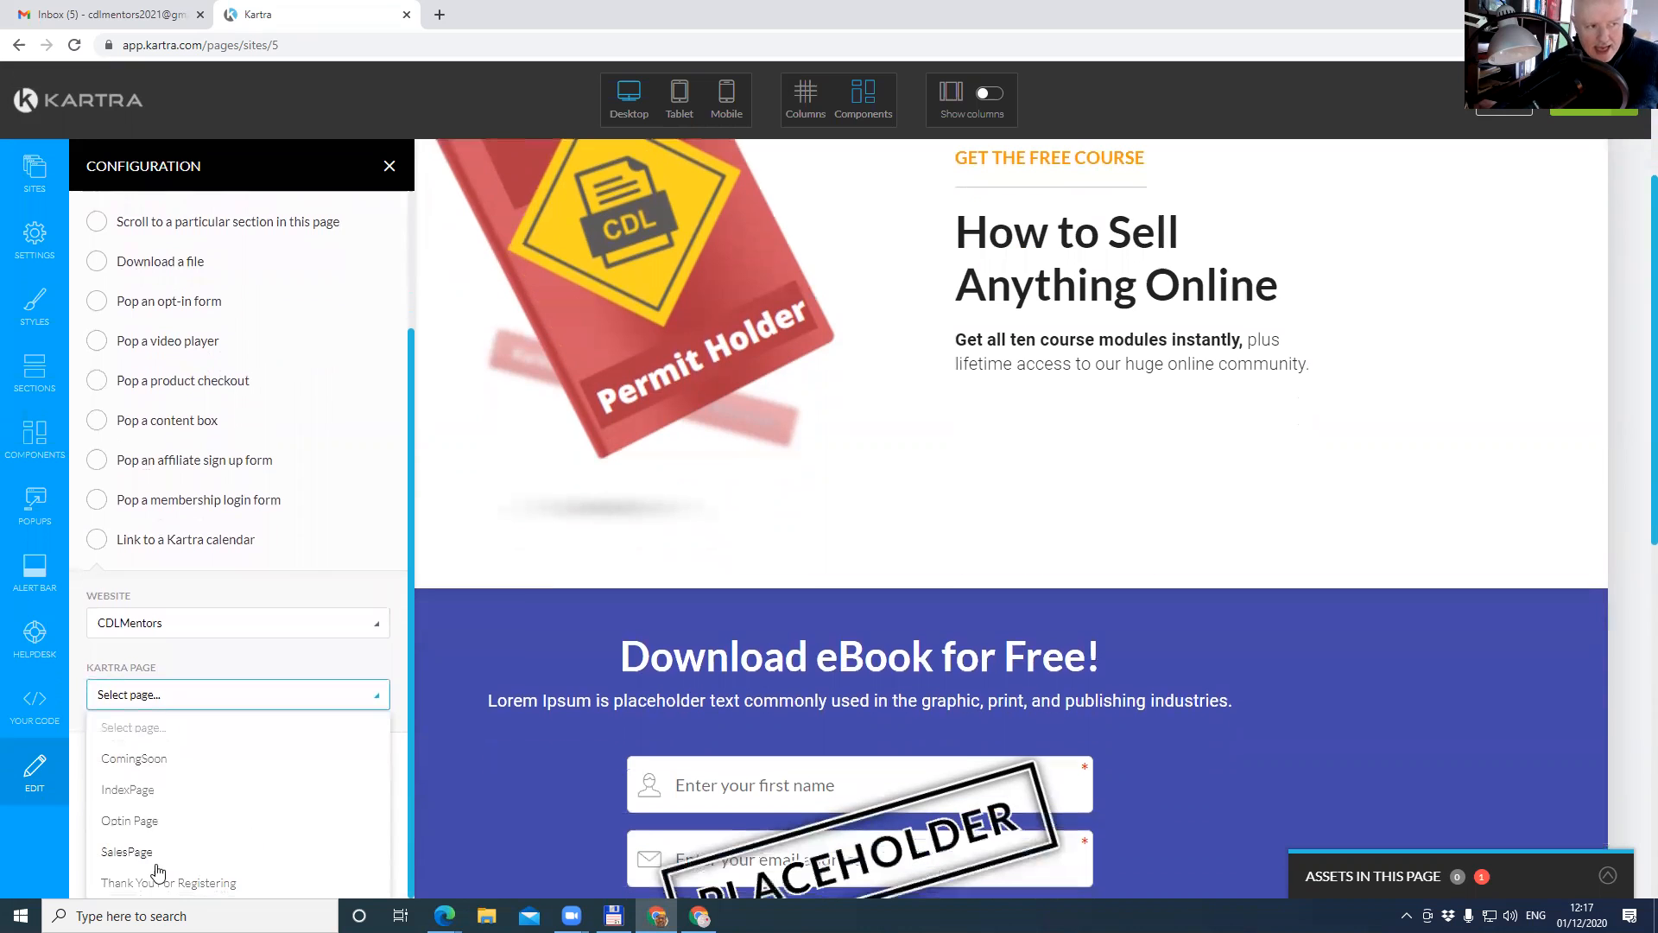
click(134, 791)
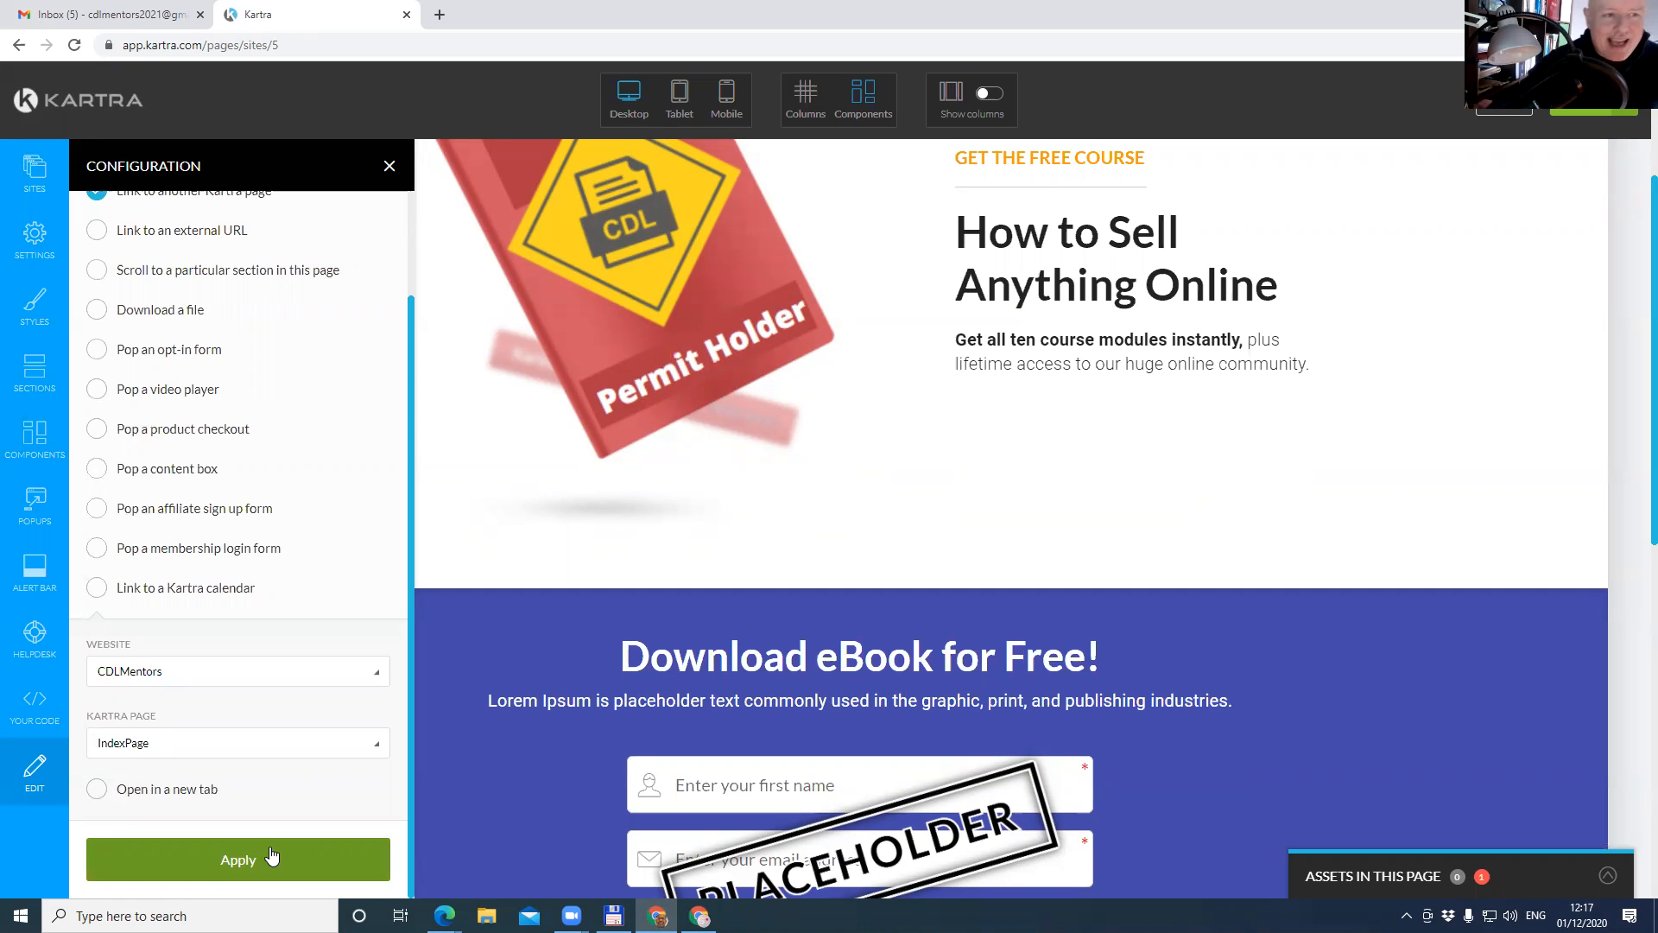
click(270, 855)
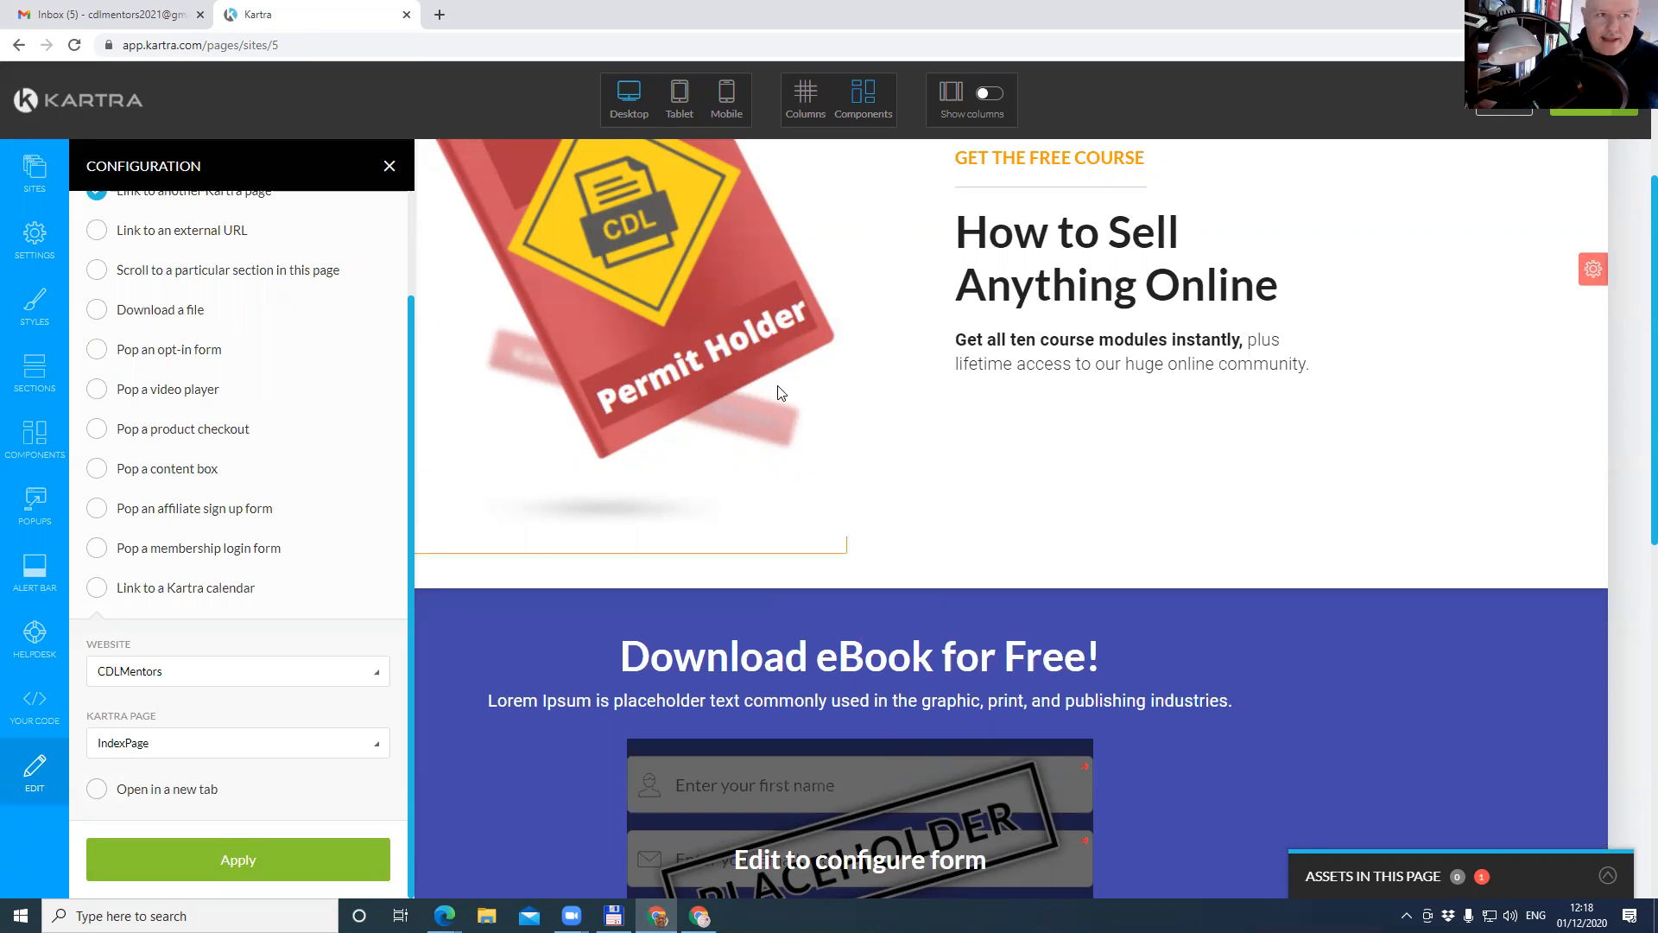
Reword the orange tagline above the headline to "GET ACCESS TO OUR FREE CDL MENTORS COURSE".
scroll(950, 238, up, 2)
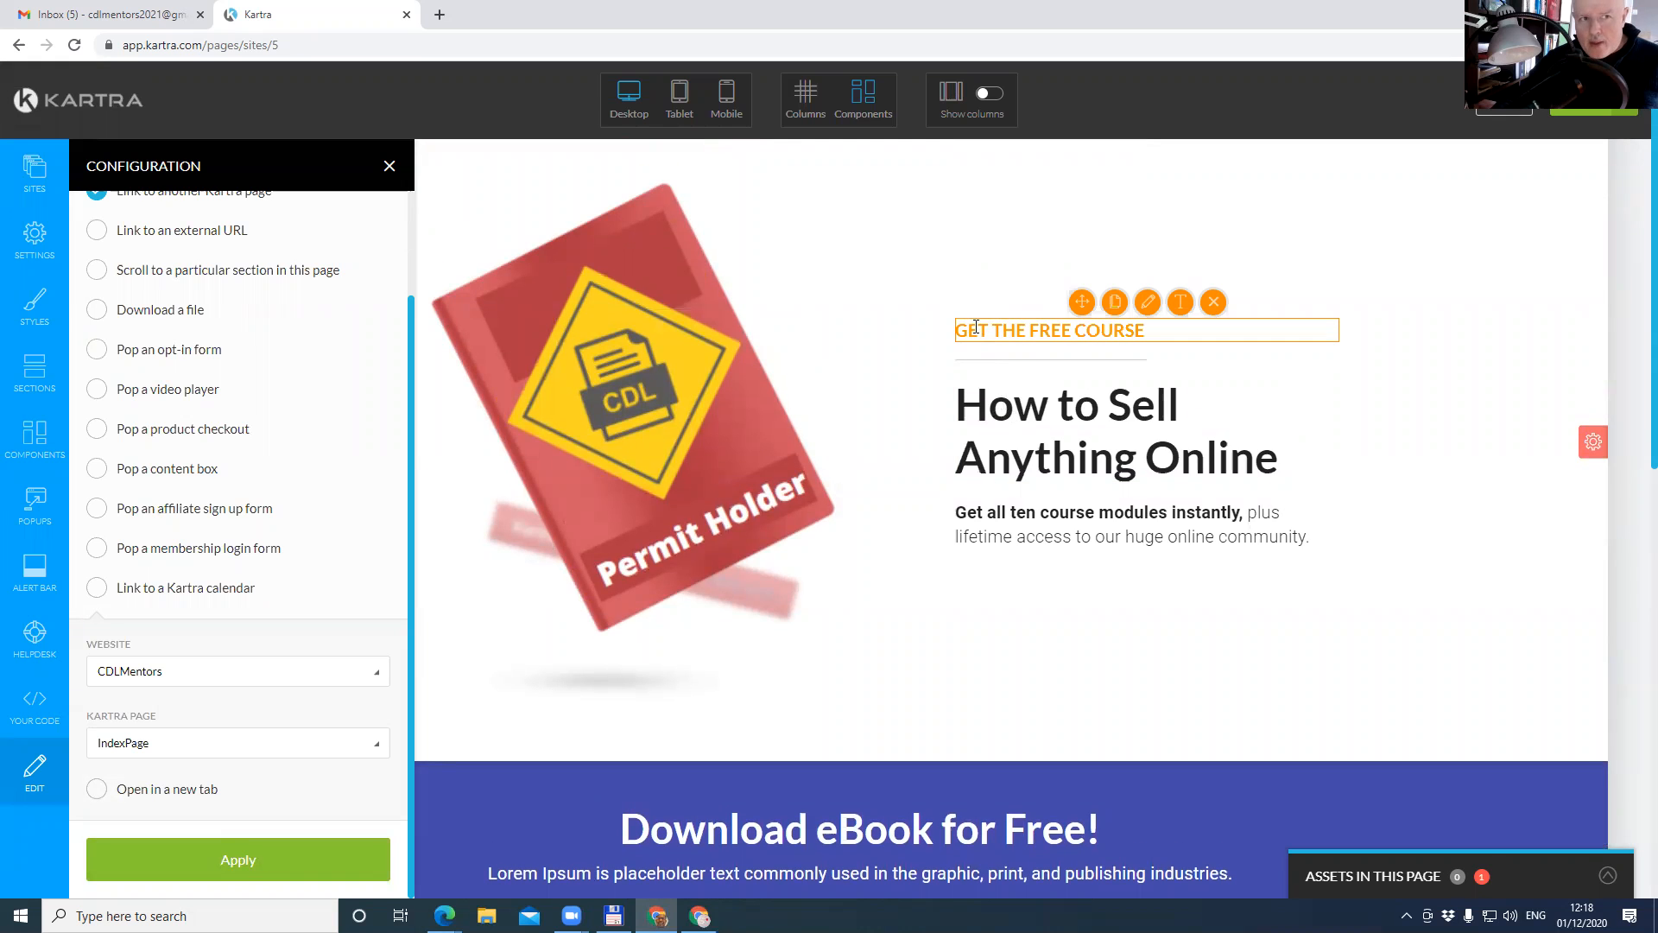
drag(962, 328, 1180, 337)
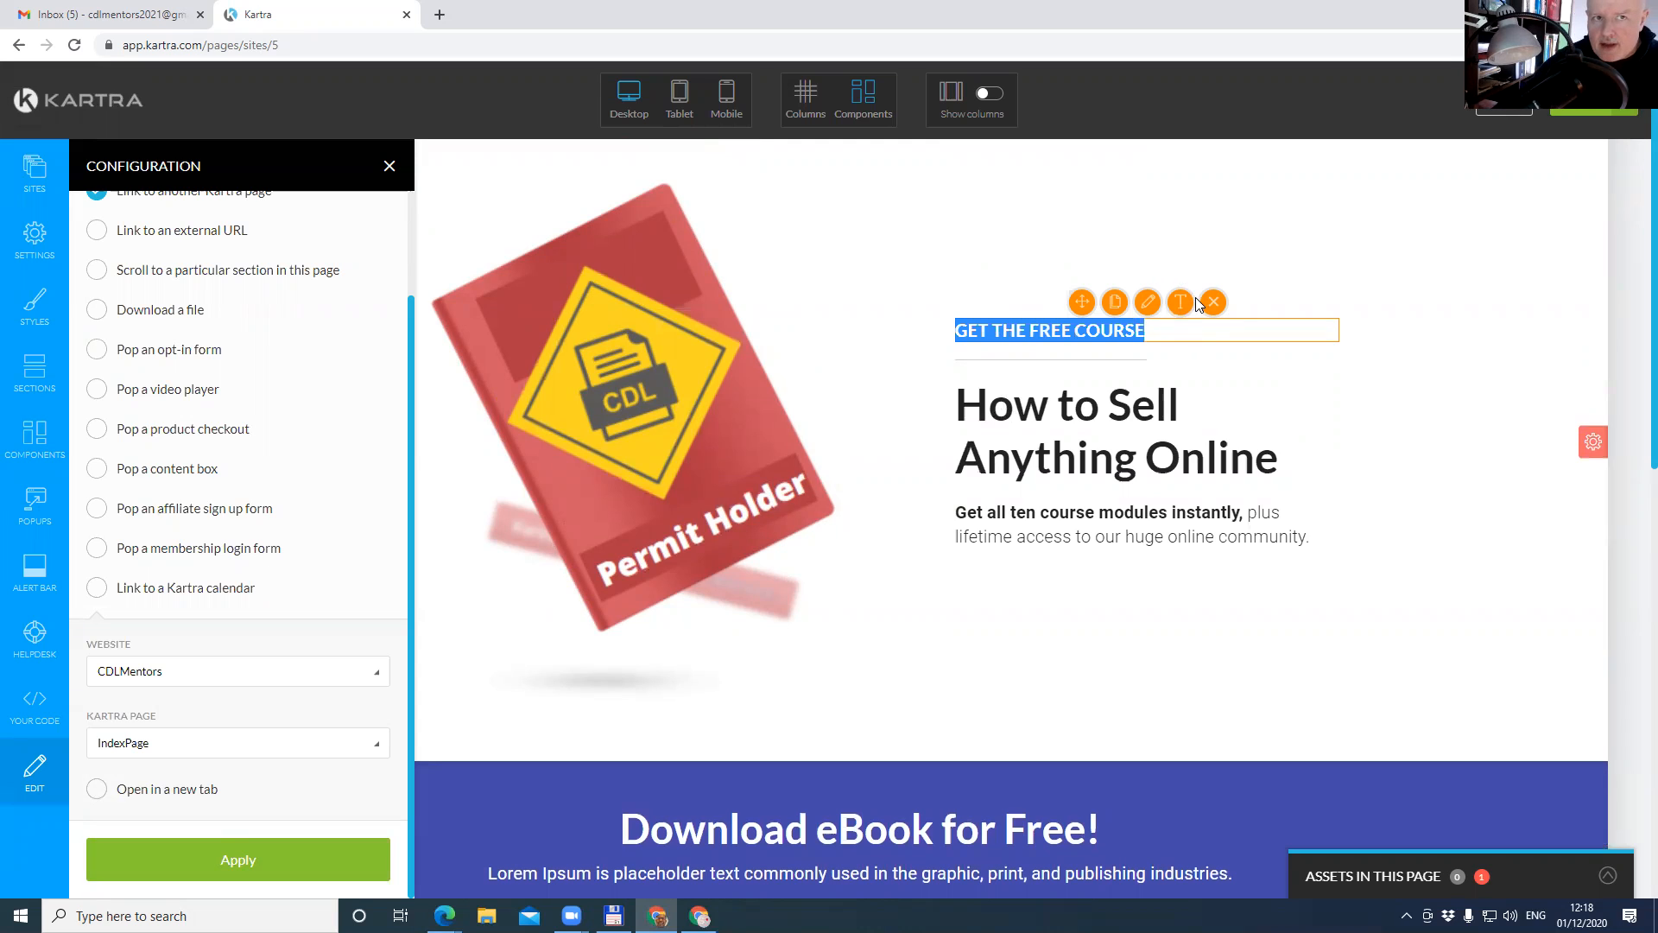
click(1182, 304)
click(1145, 328)
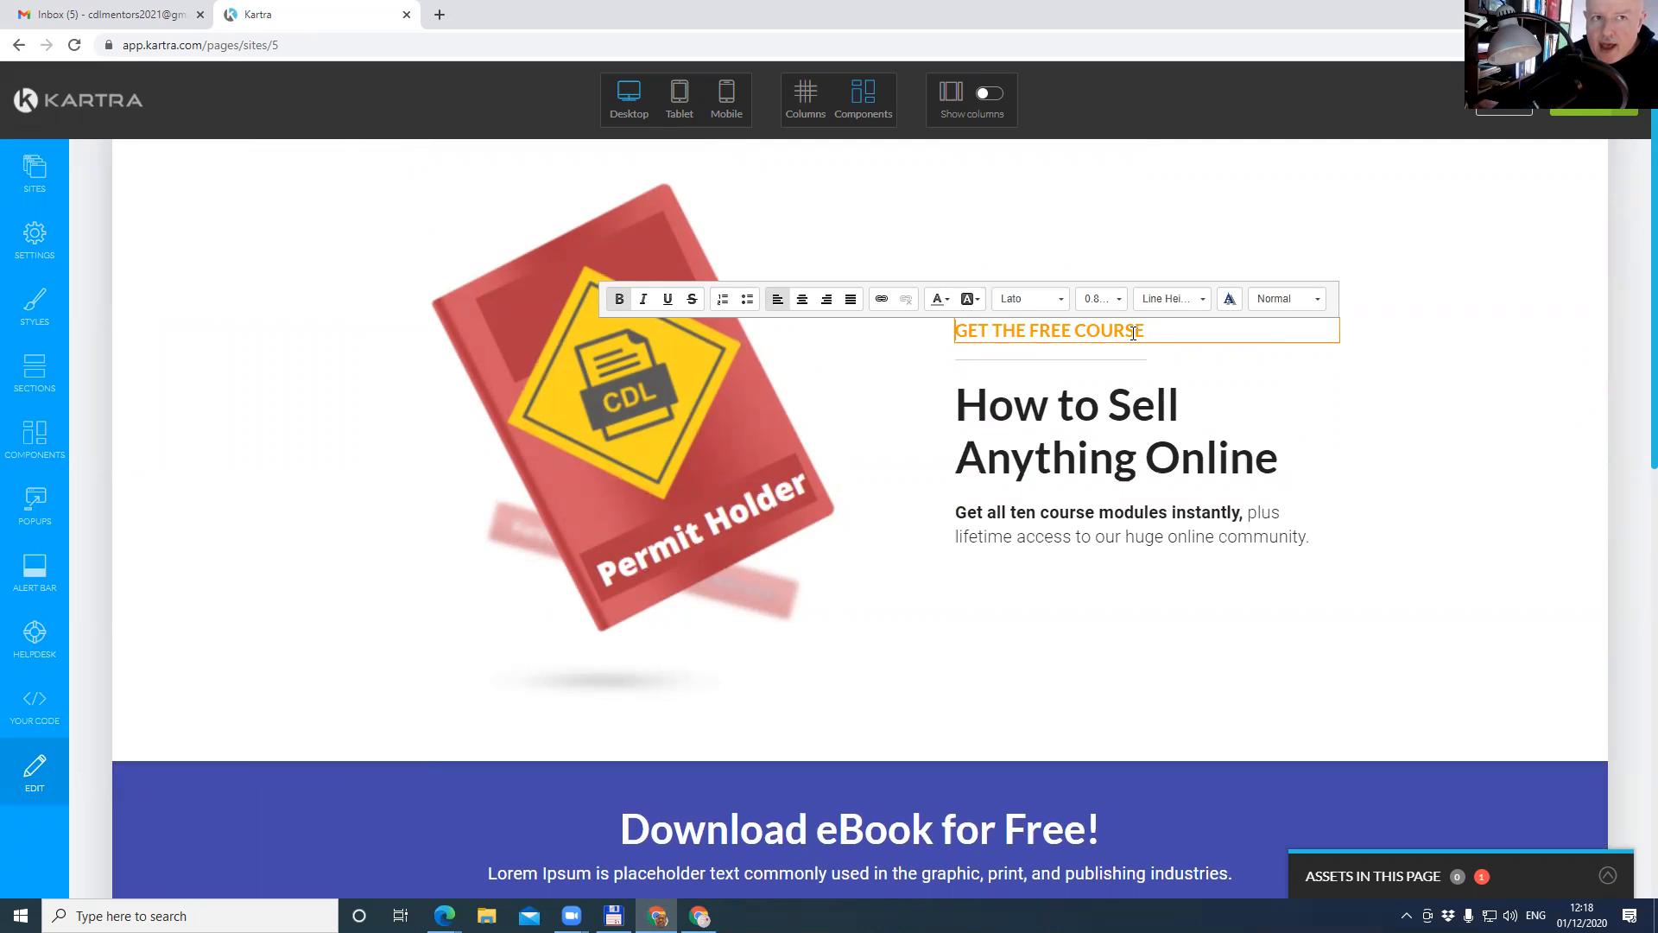
double_click(1010, 335)
text(ACCESS TO OUR)
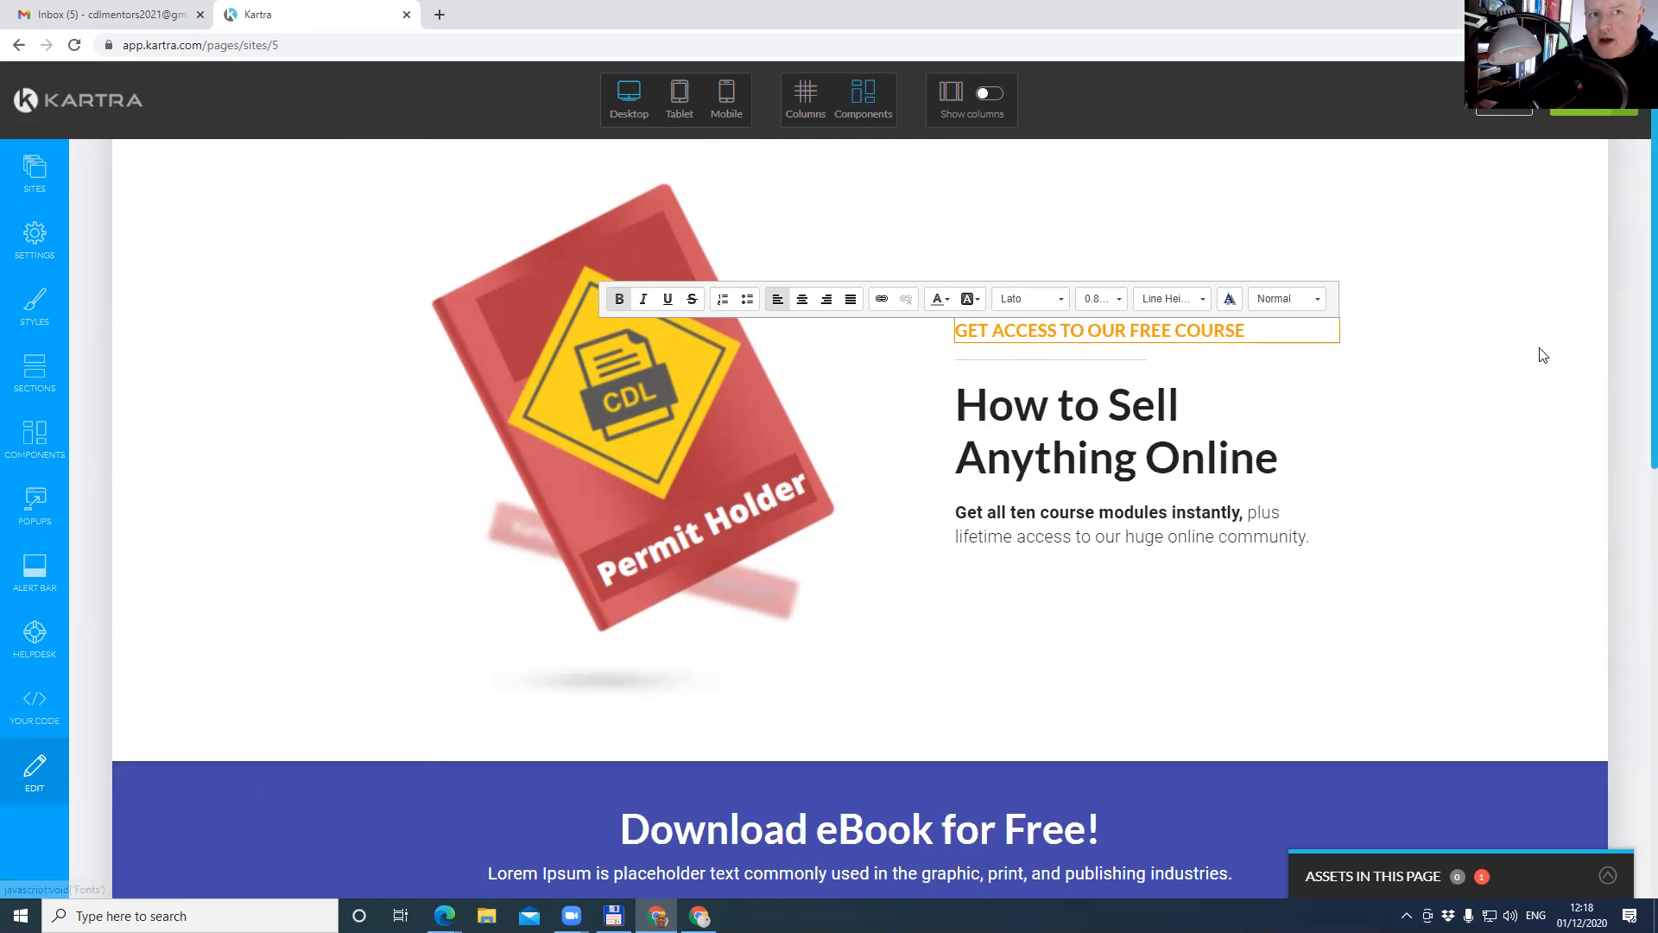
click(1169, 332)
text(CDL)
text( MENT)
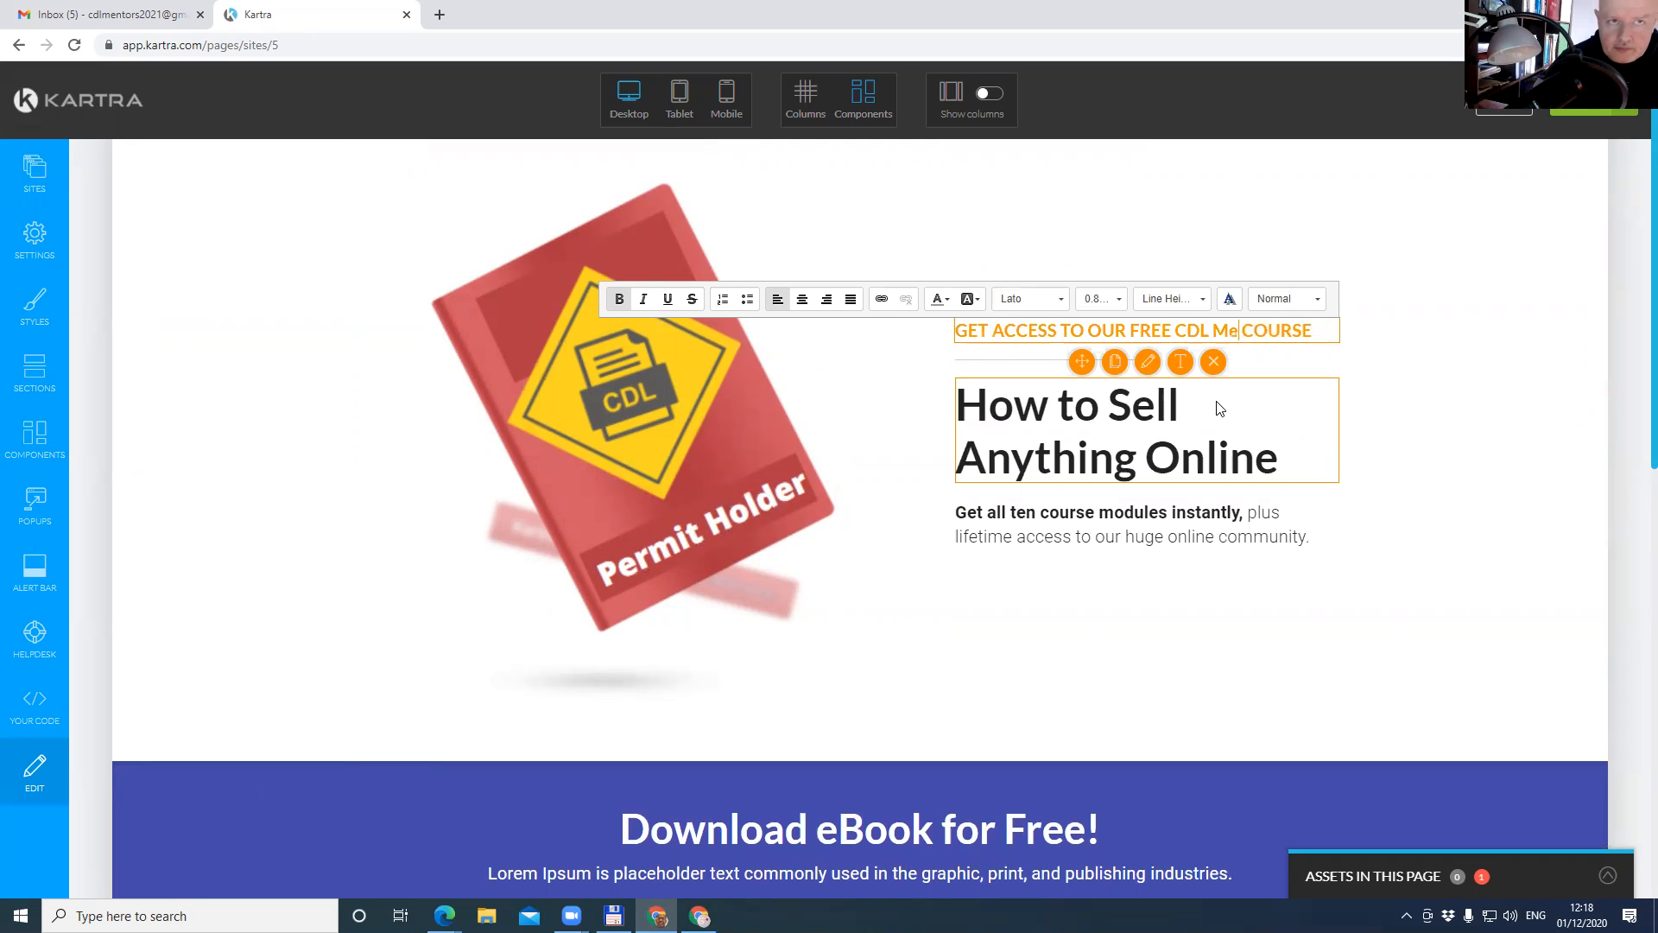
text(ORS)
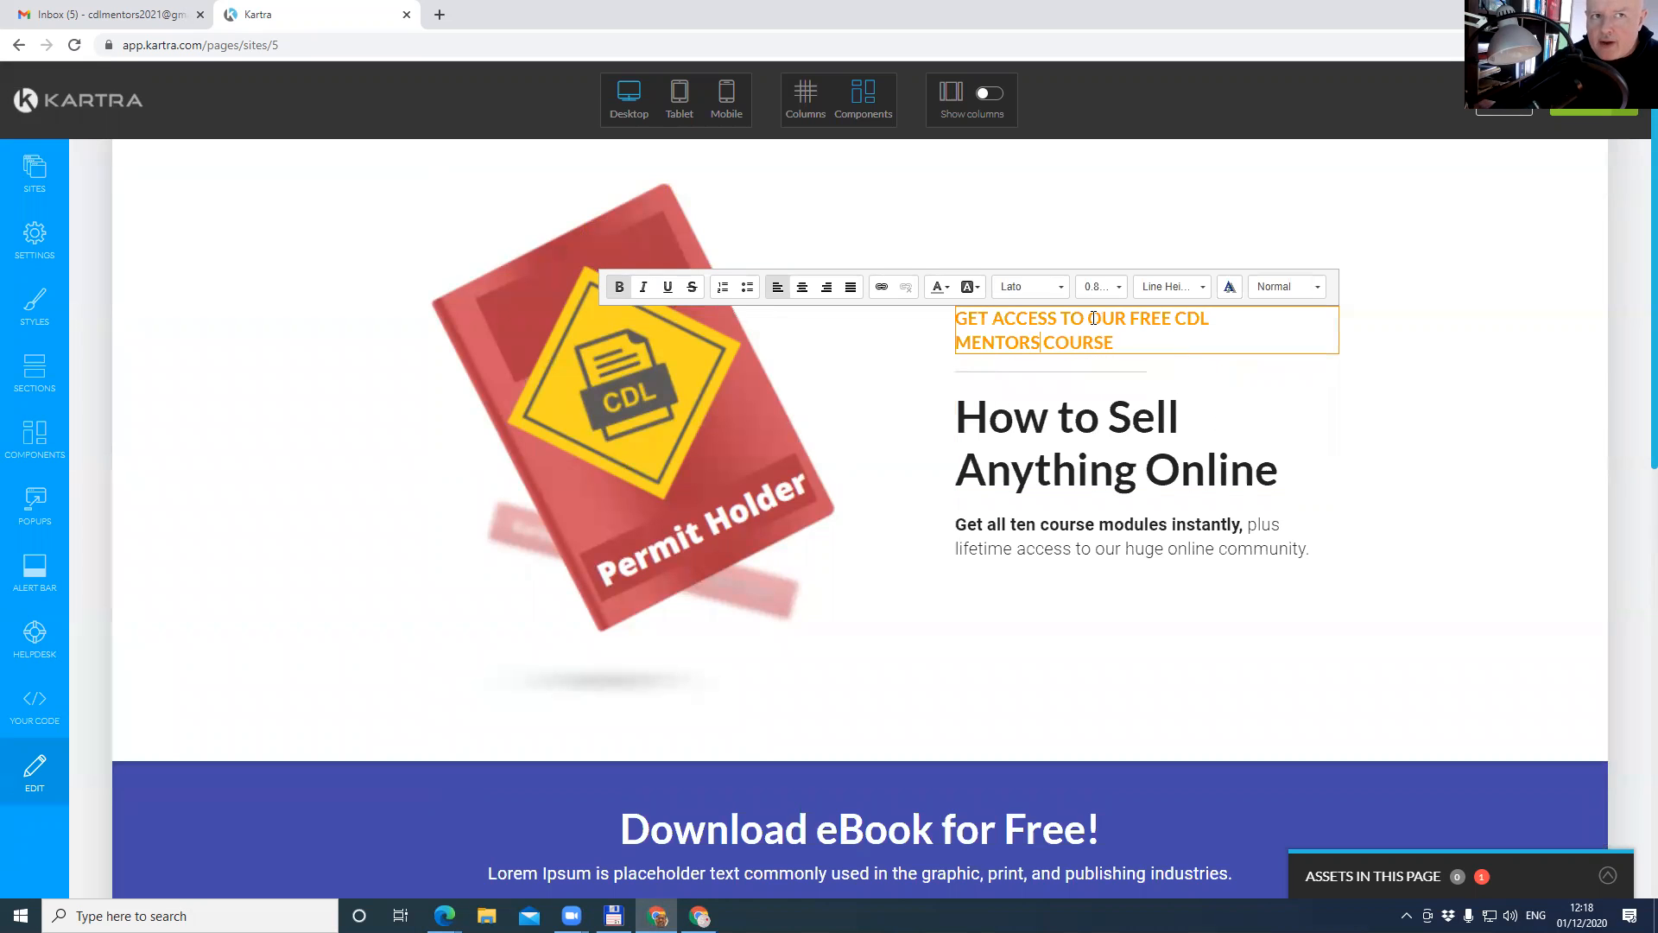
Set the whole orange tagline's font size to 0.65rem and leave text editing.
drag(1115, 343, 955, 322)
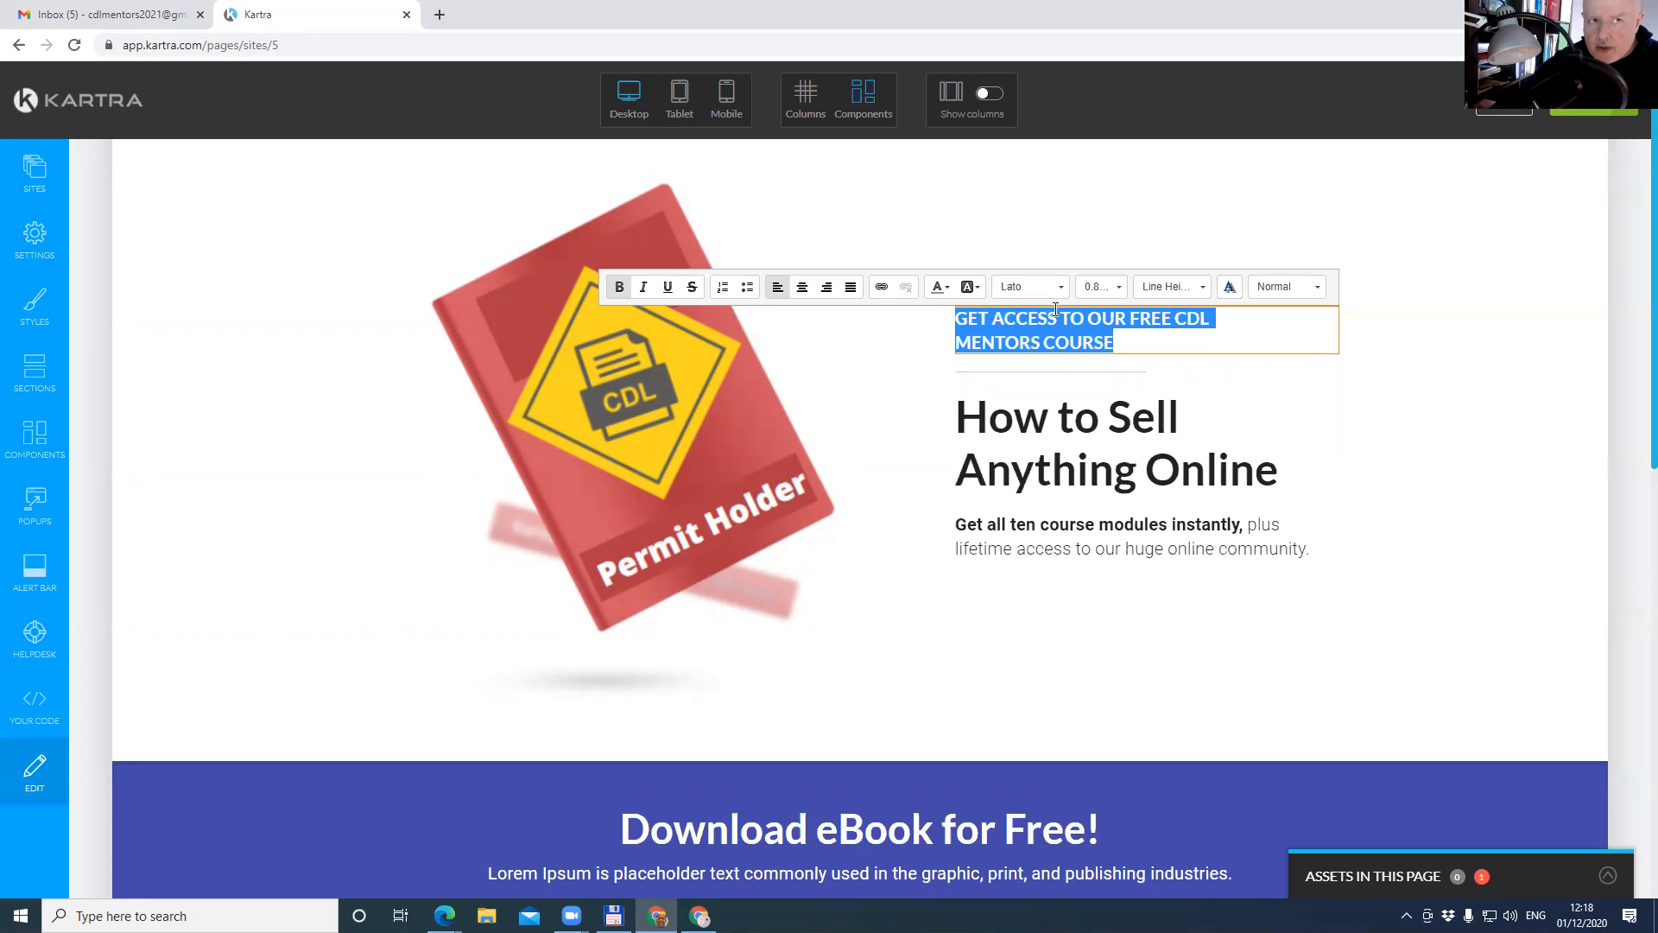
click(1116, 287)
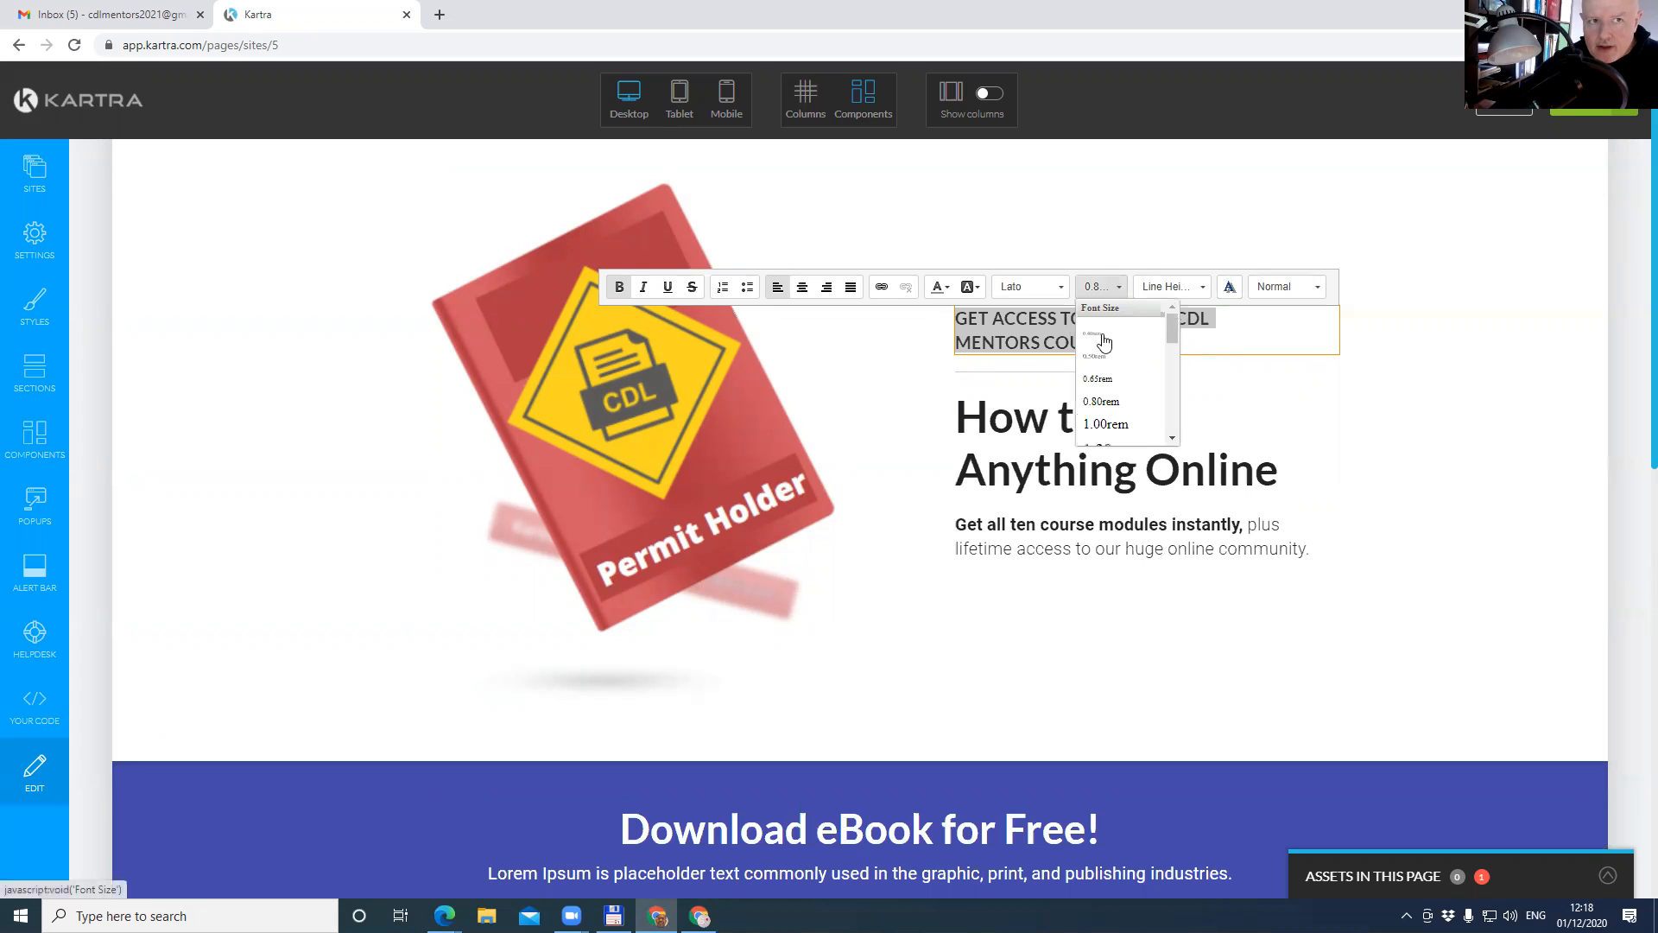
click(1102, 380)
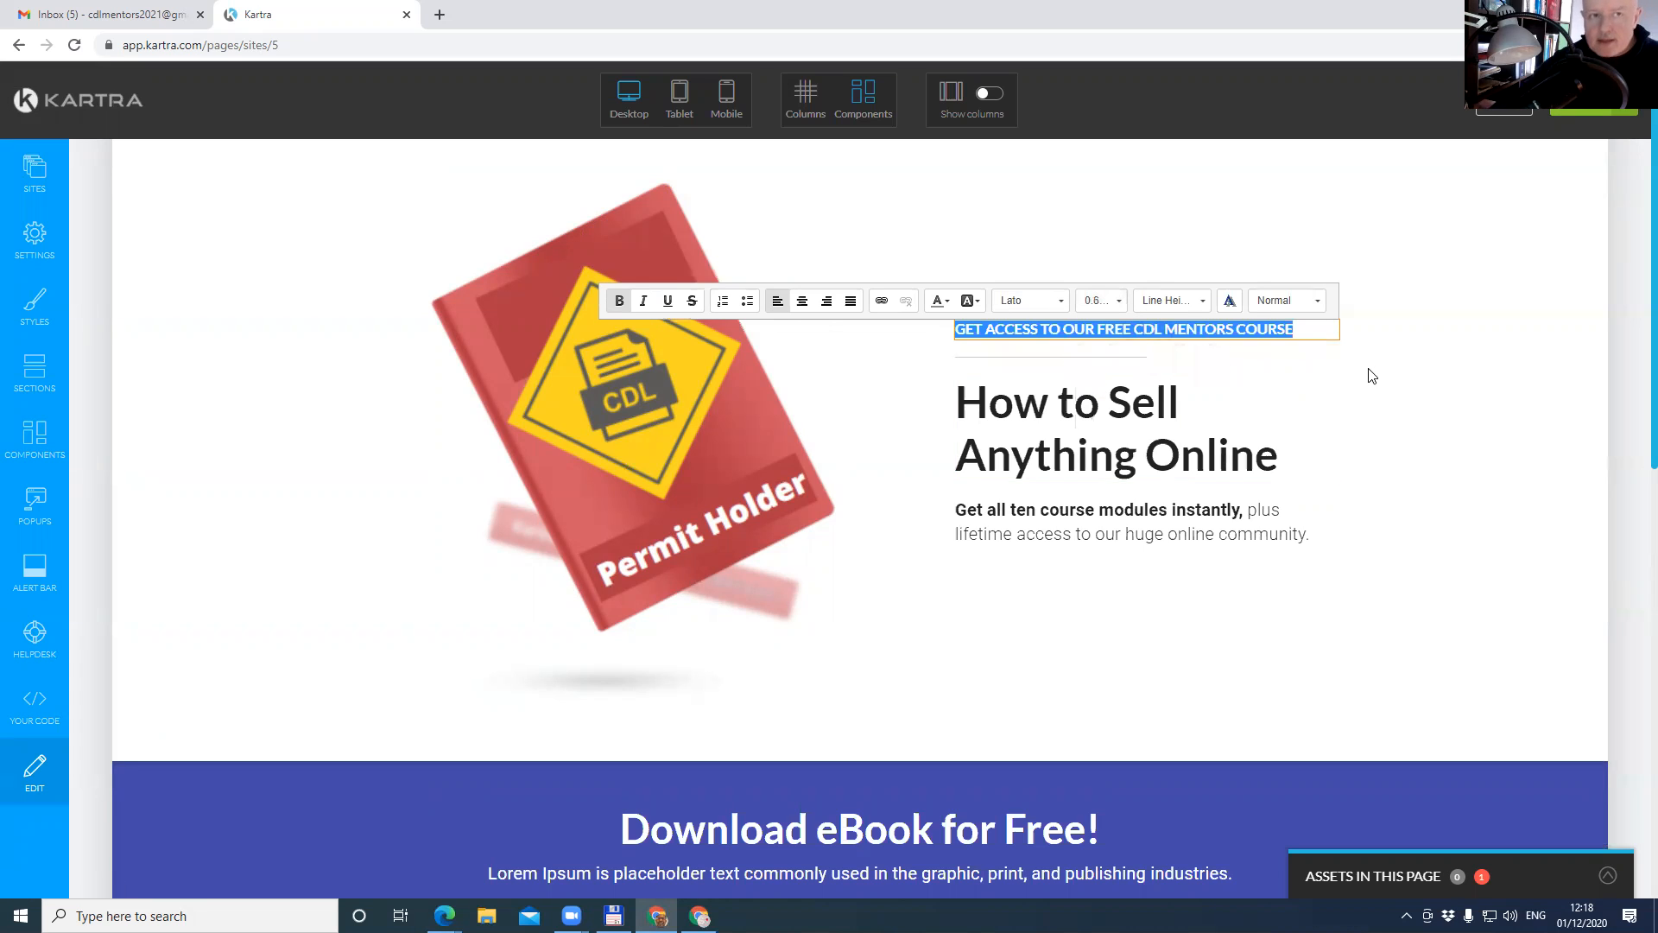
click(1421, 380)
mouse_move(1242, 324)
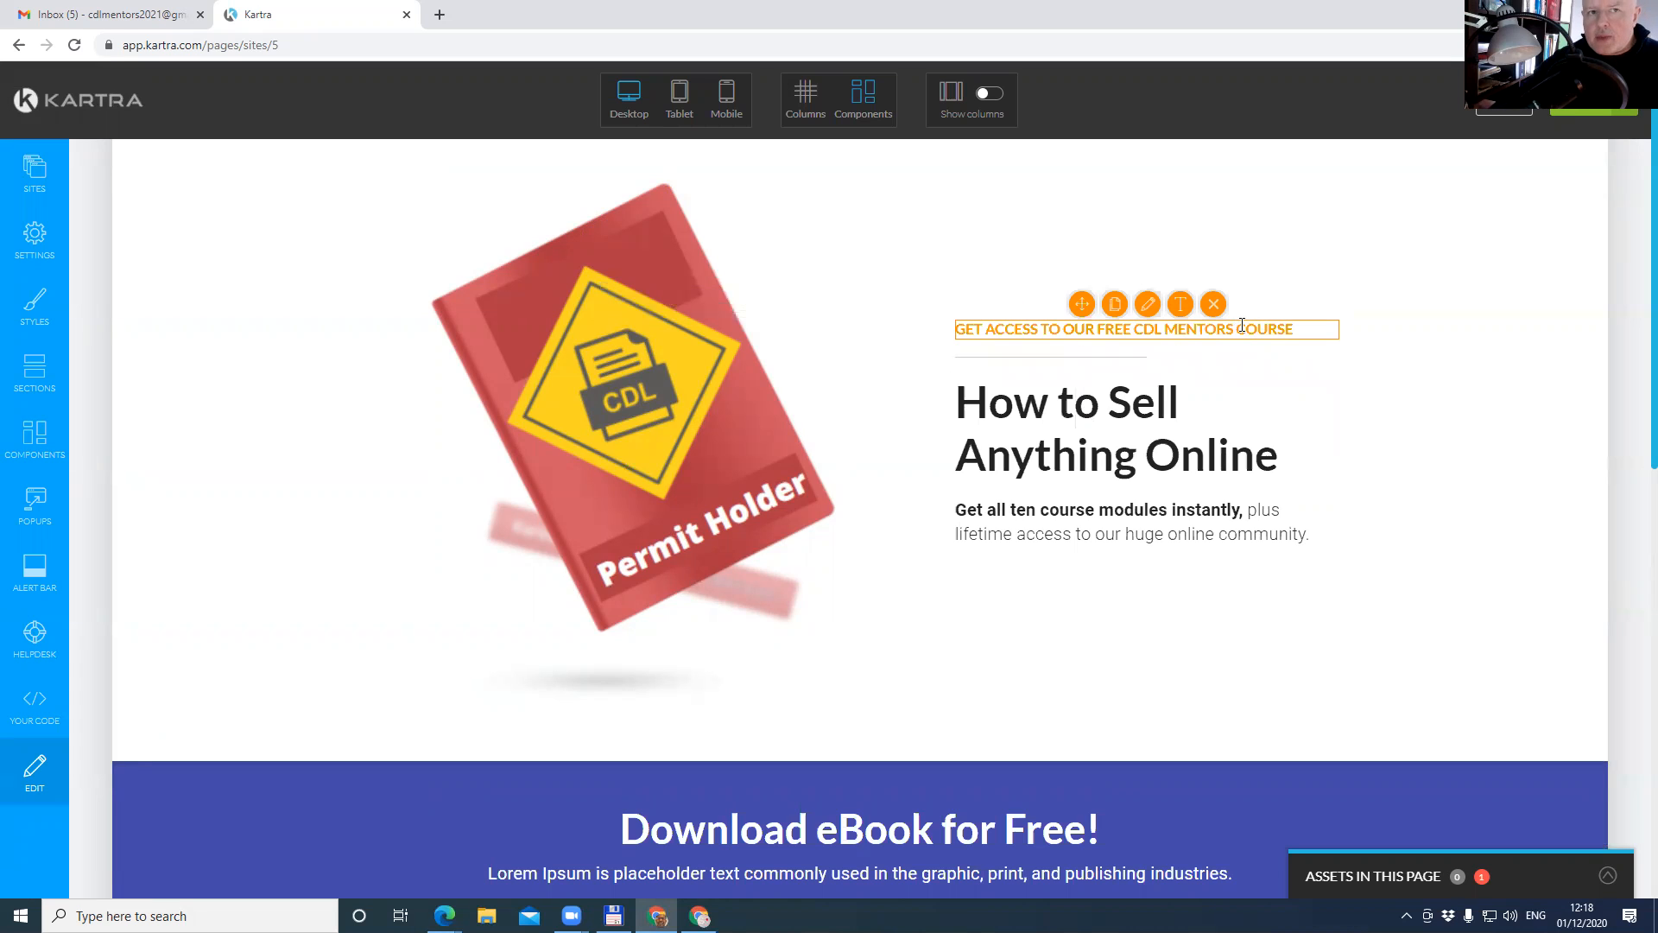
Restore the orange tagline's font size to 0.80rem and leave text editing.
drag(1298, 335, 952, 340)
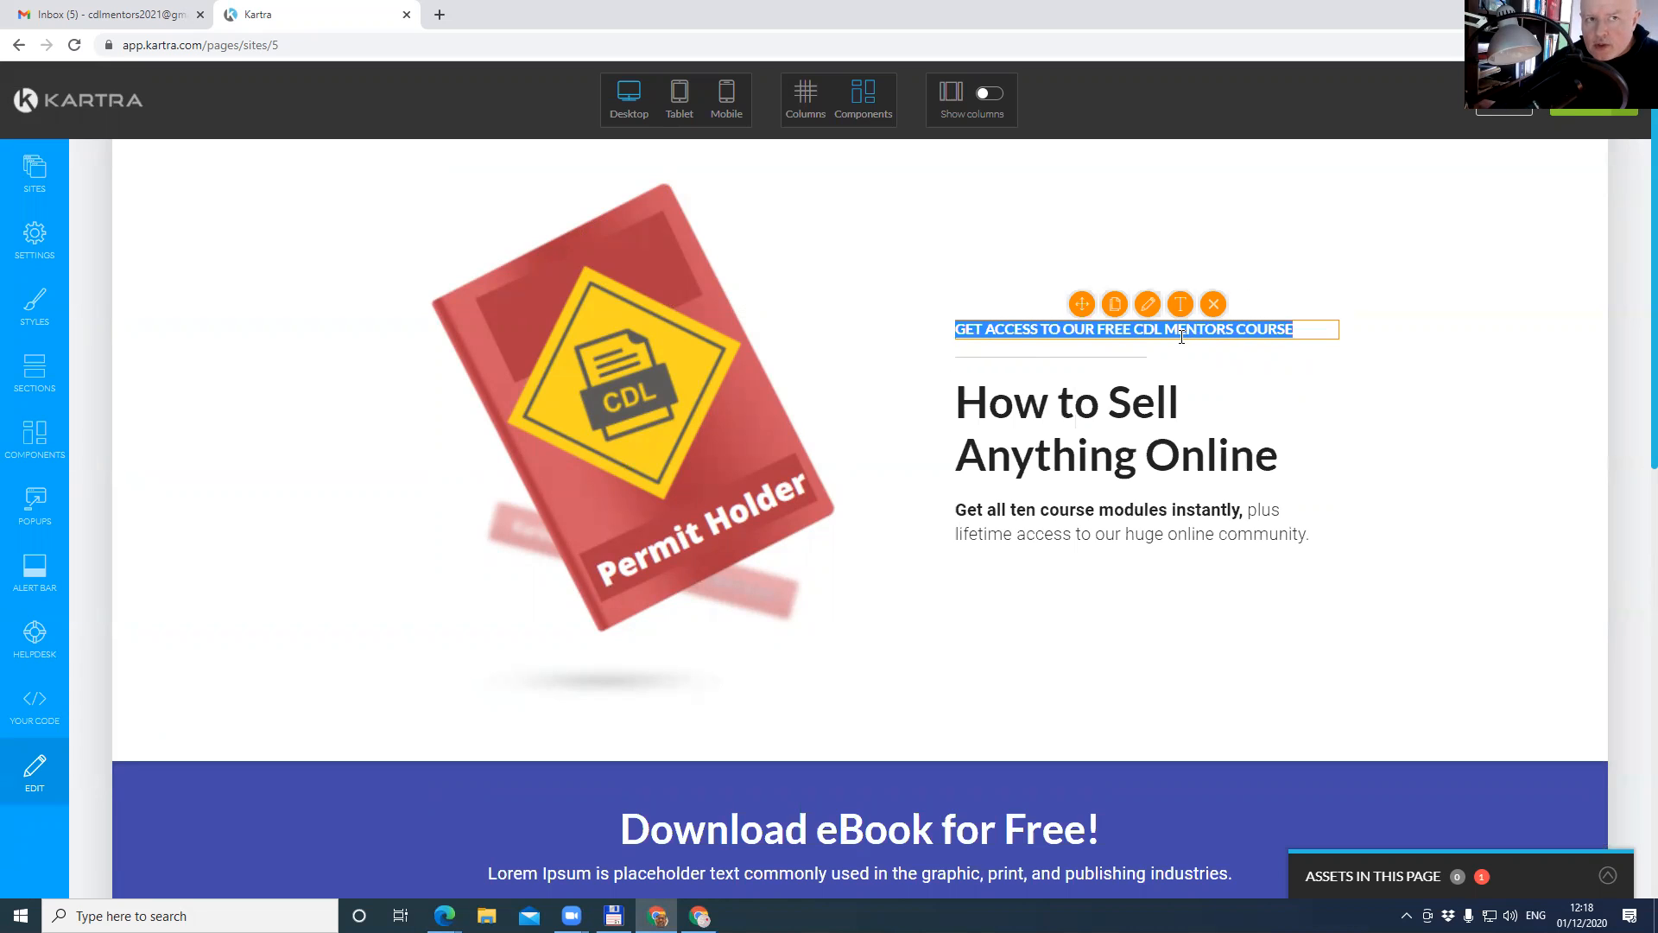
click(1175, 309)
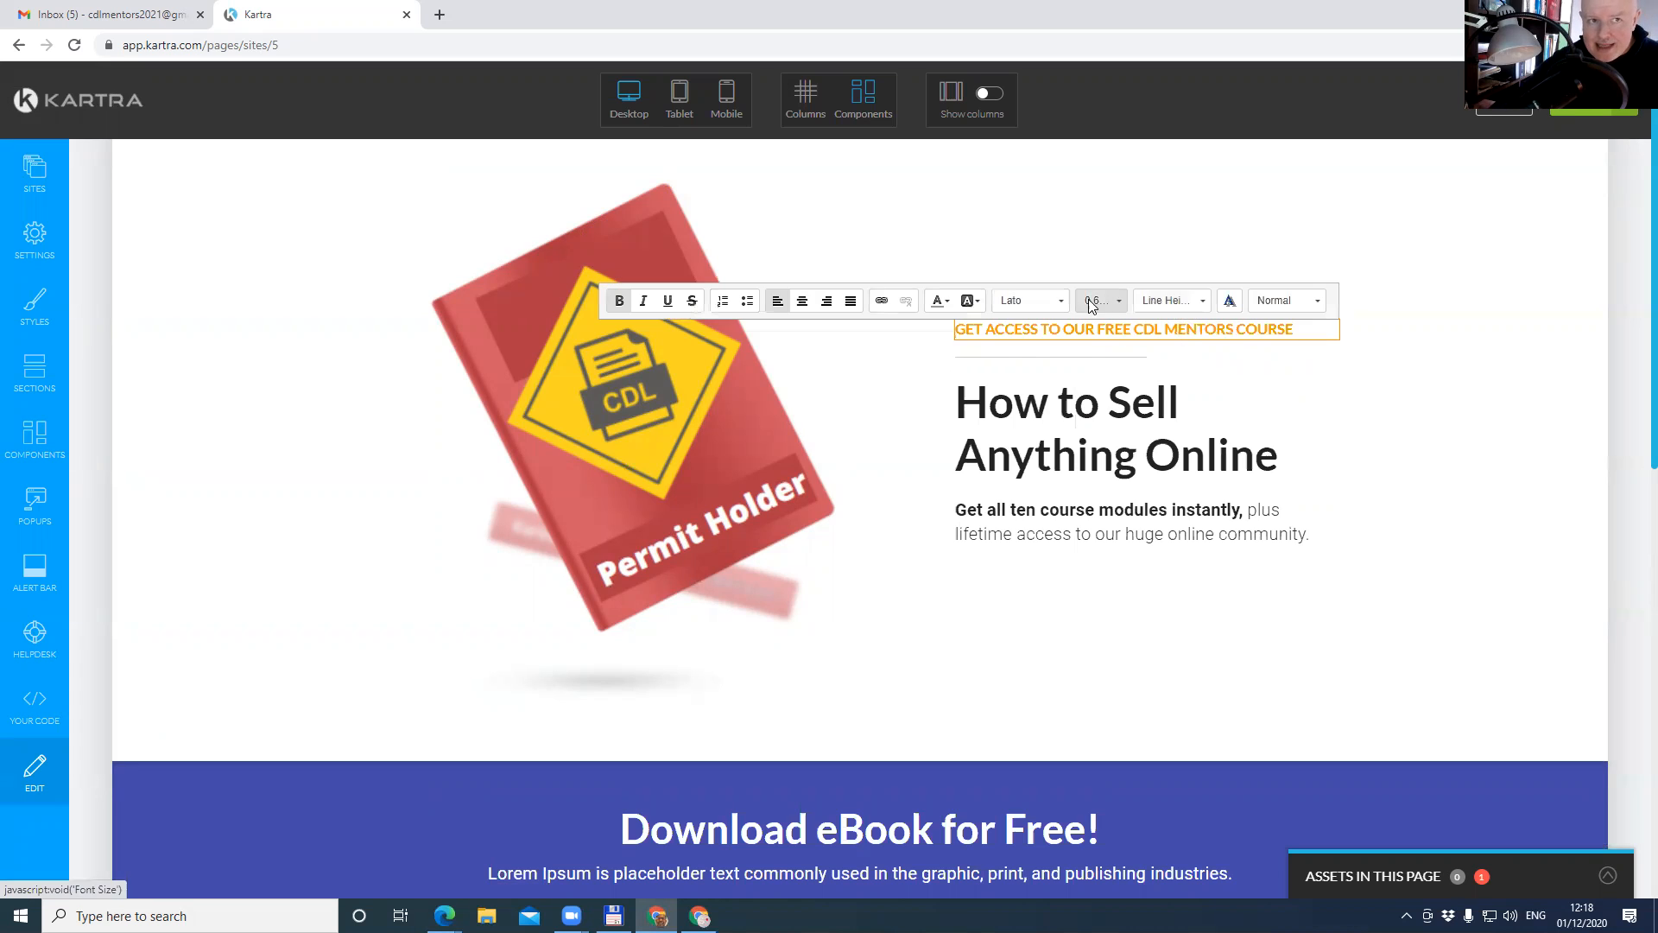
drag(1298, 330, 929, 345)
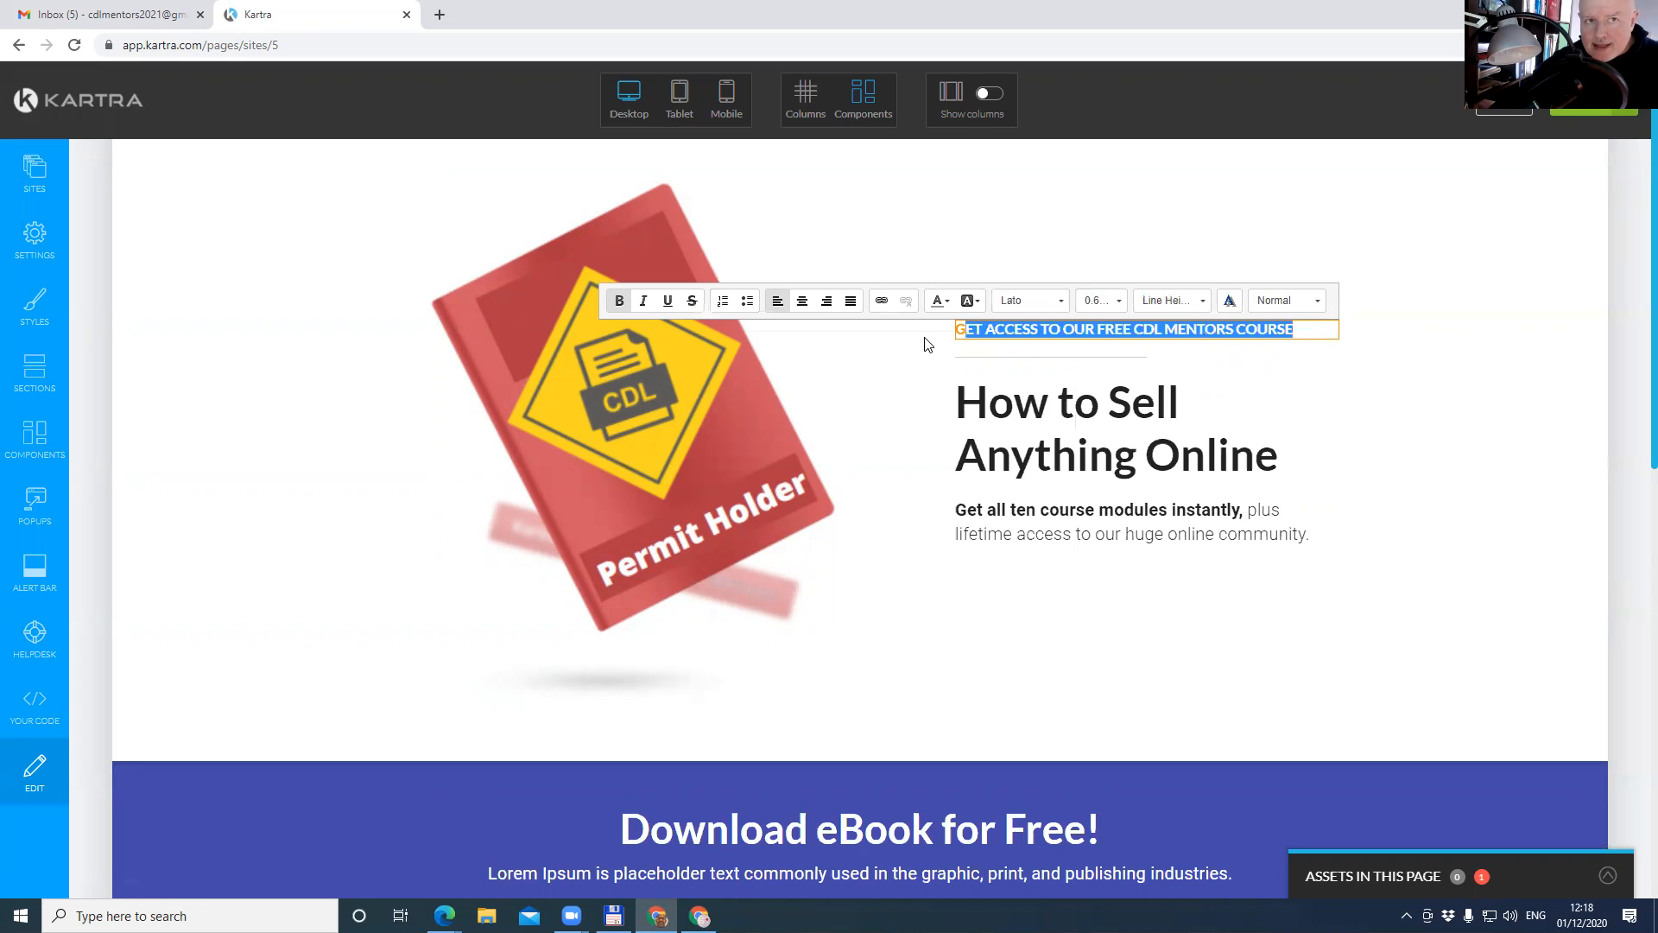
click(1119, 300)
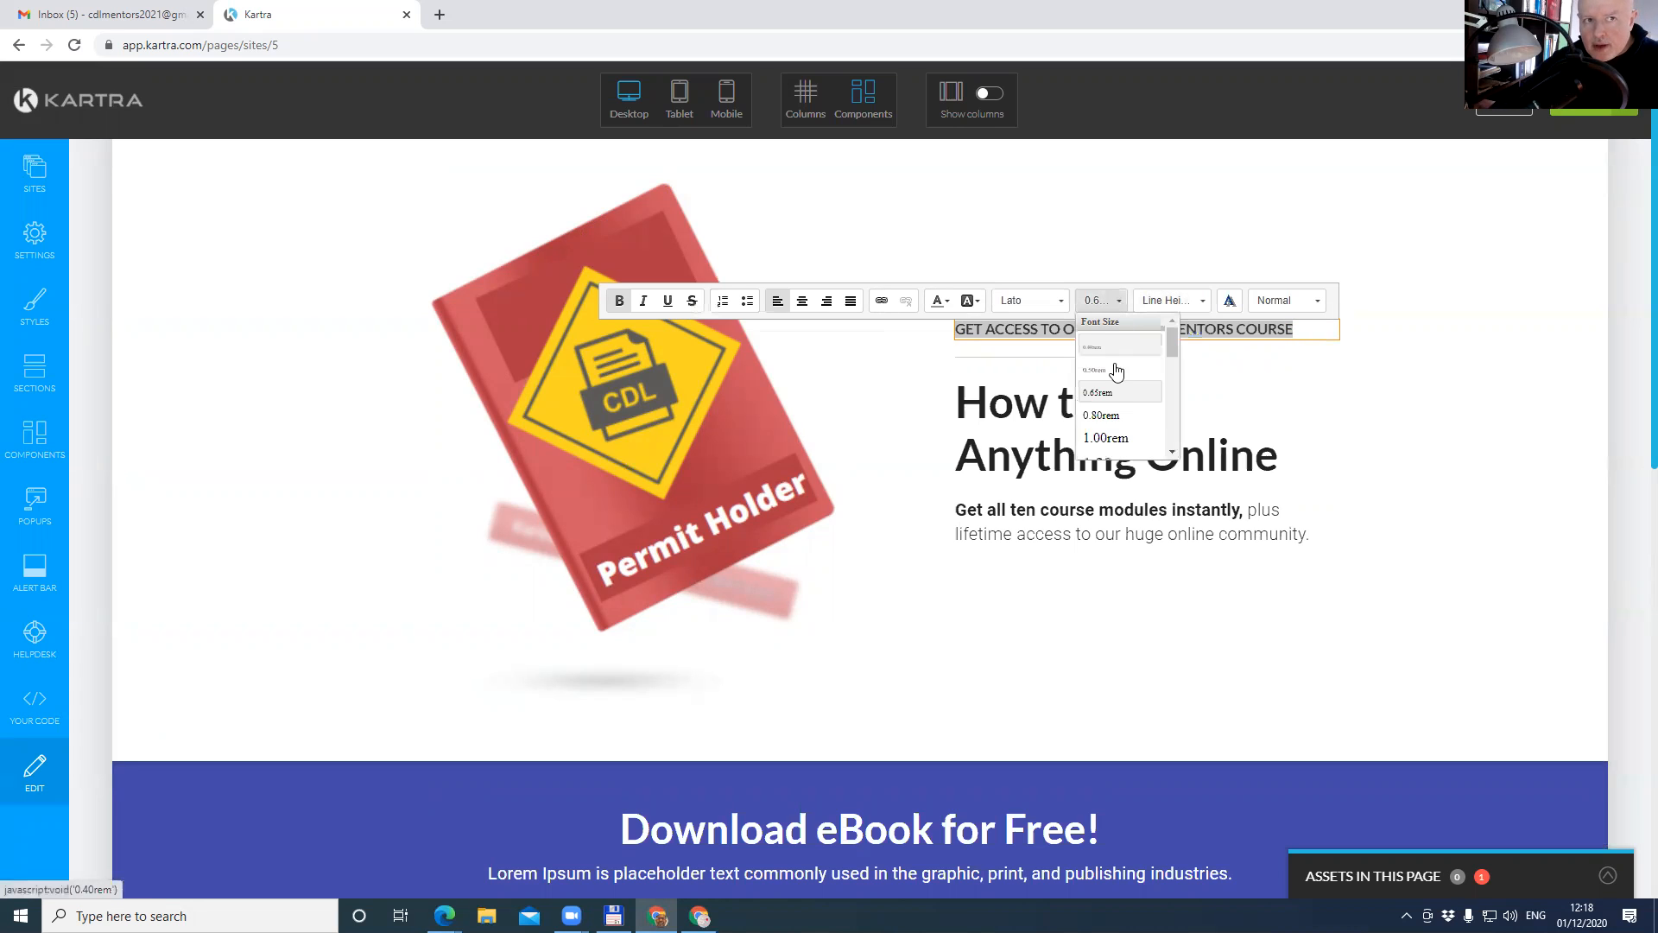
click(1119, 416)
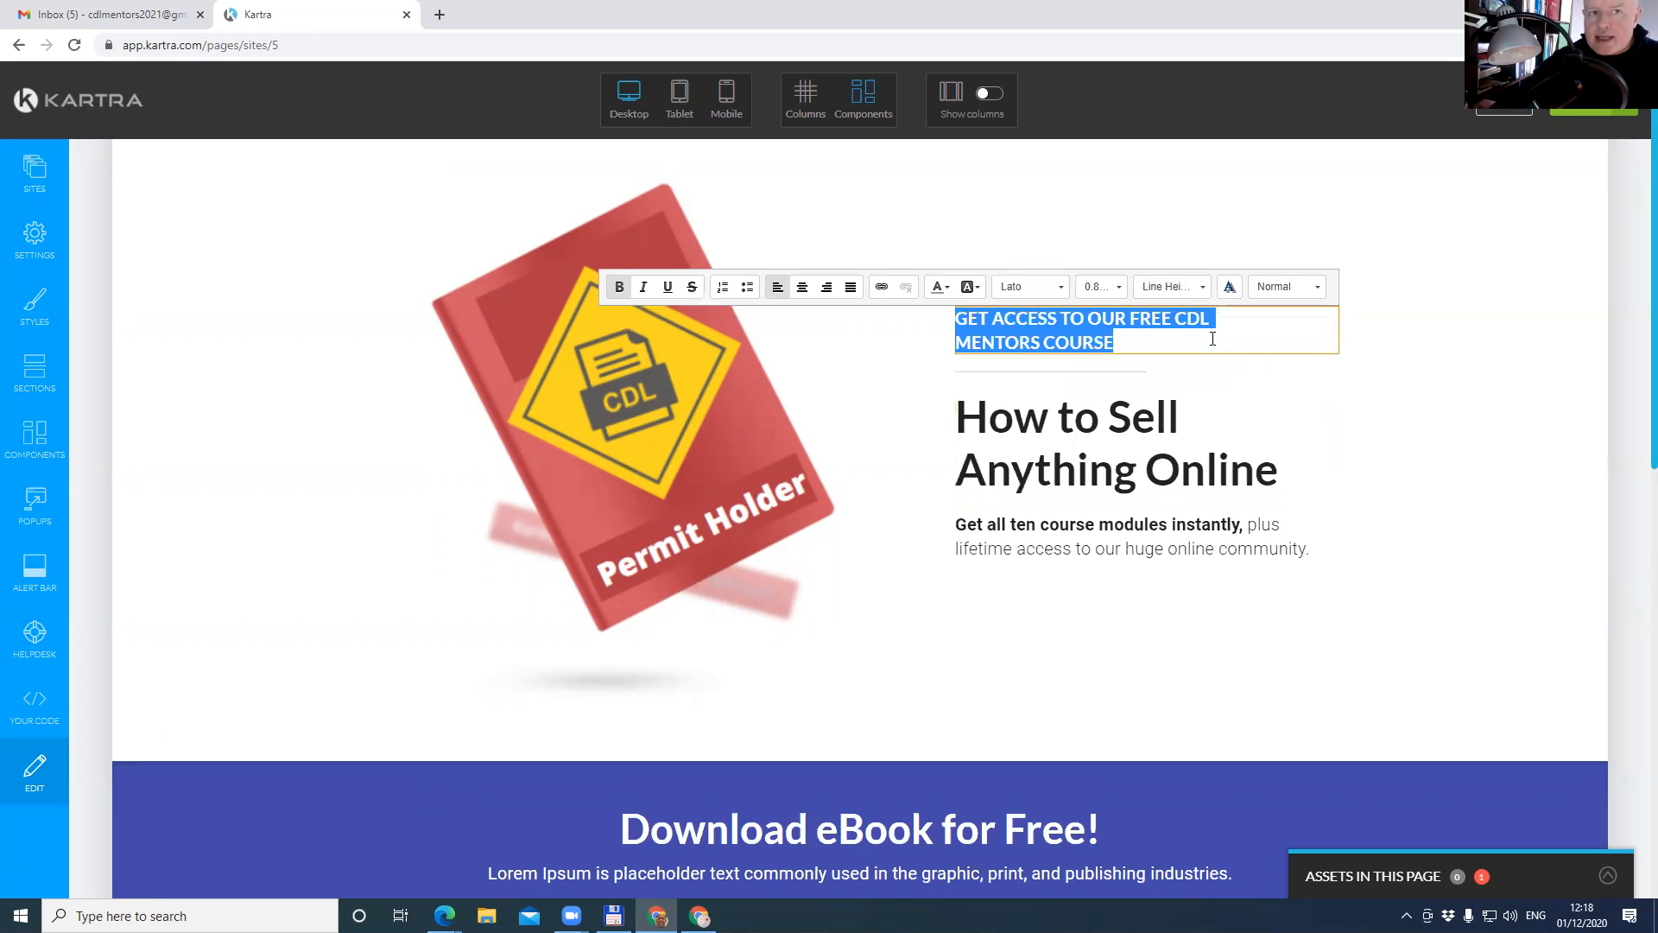
click(1166, 317)
click(1131, 421)
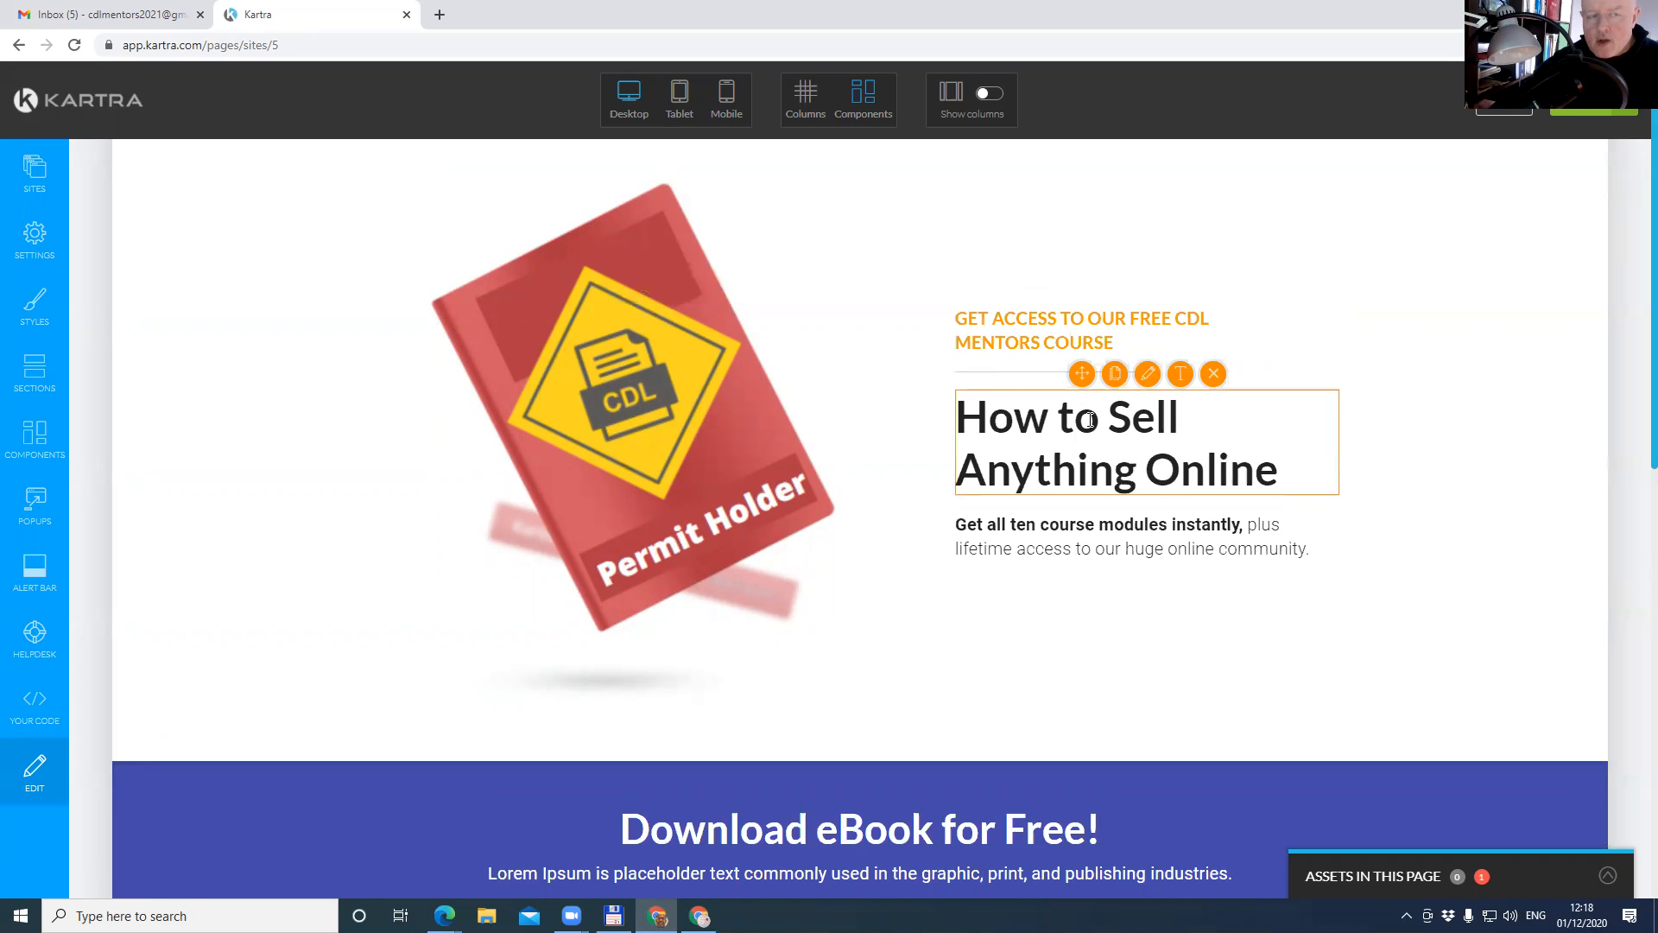
Replace the "How to Sell Anything Online" headline with "Welcome and Thank You" and finish the text edit.
mouse_move(1074, 423)
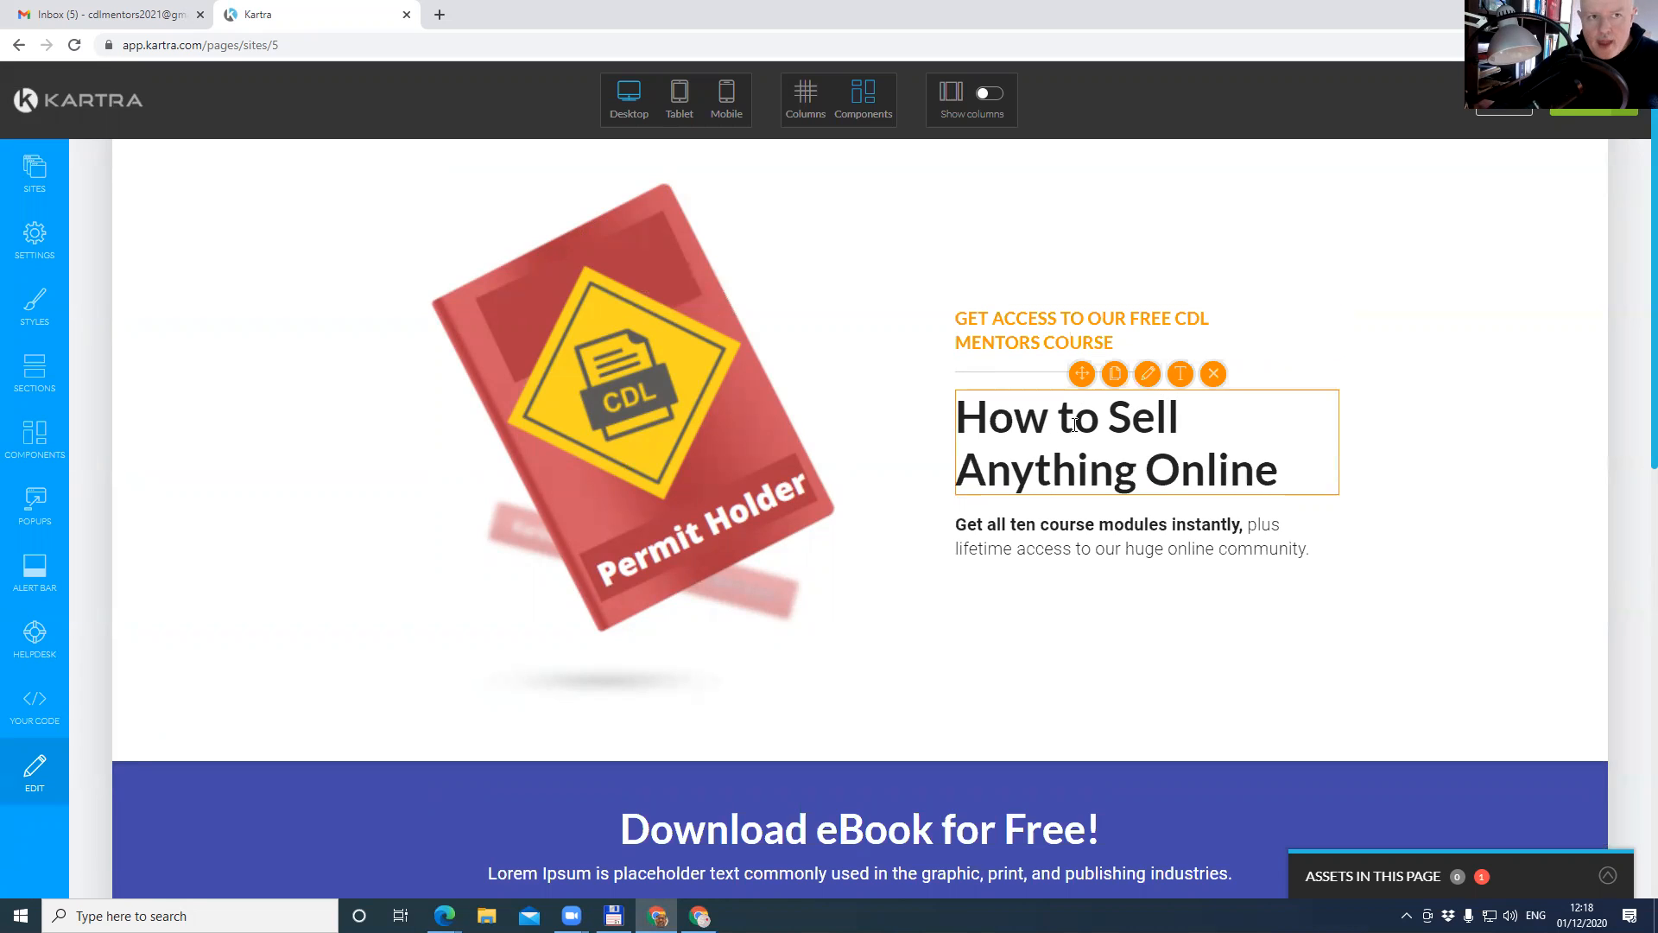
click(1179, 377)
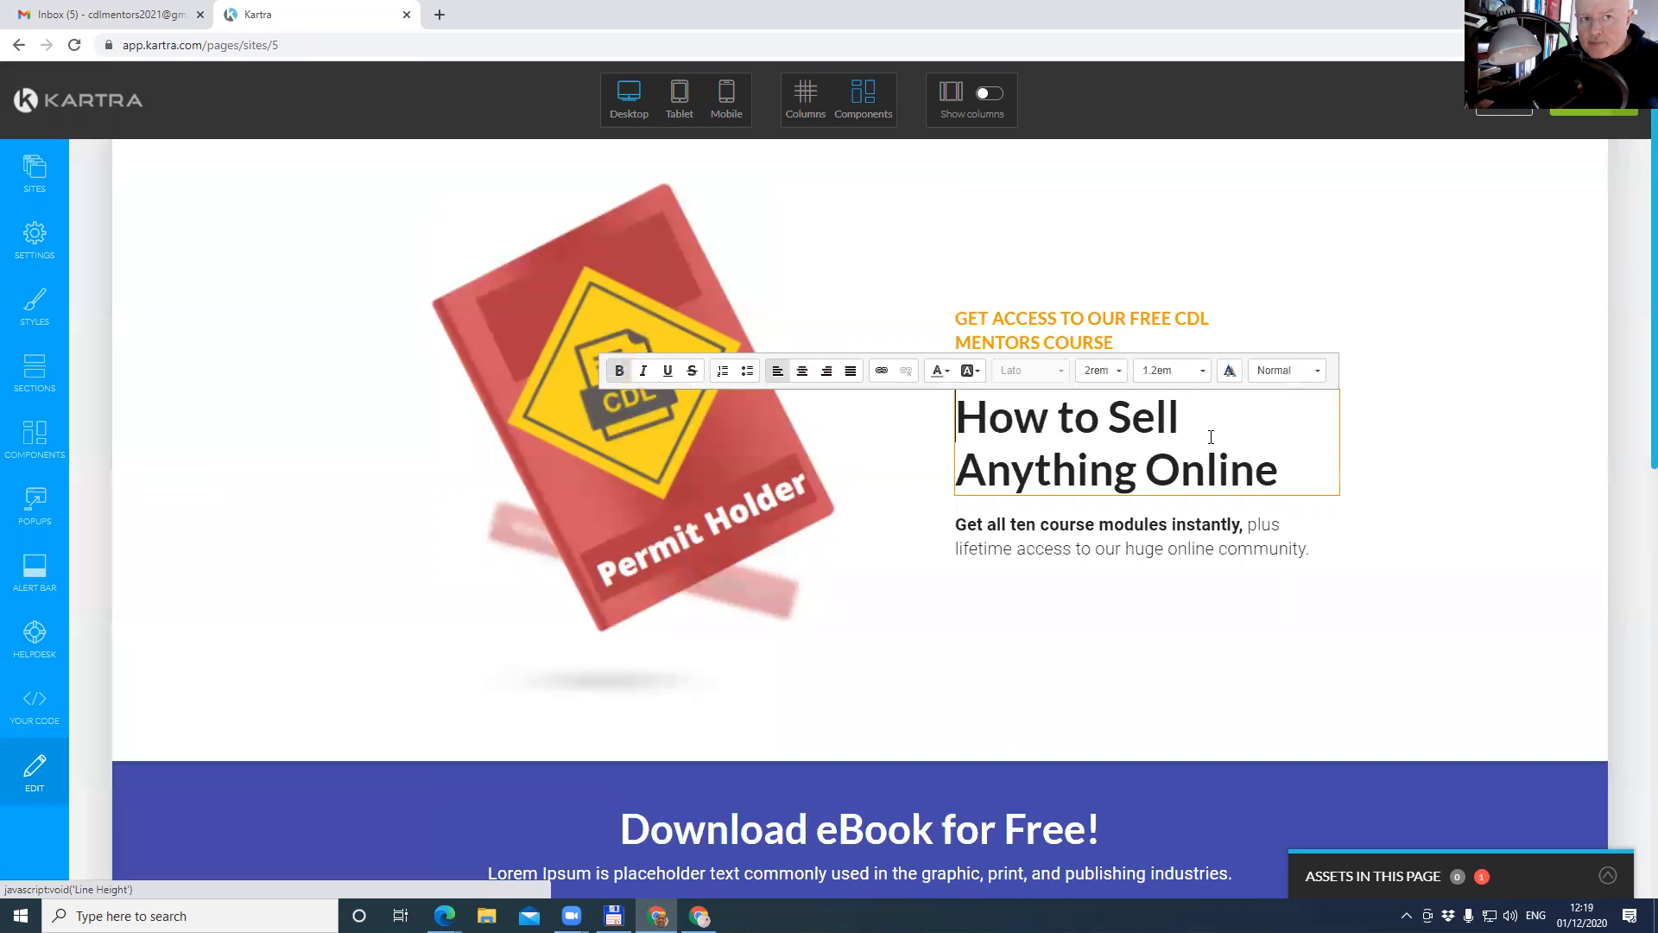
click(1284, 468)
drag(1284, 468, 939, 419)
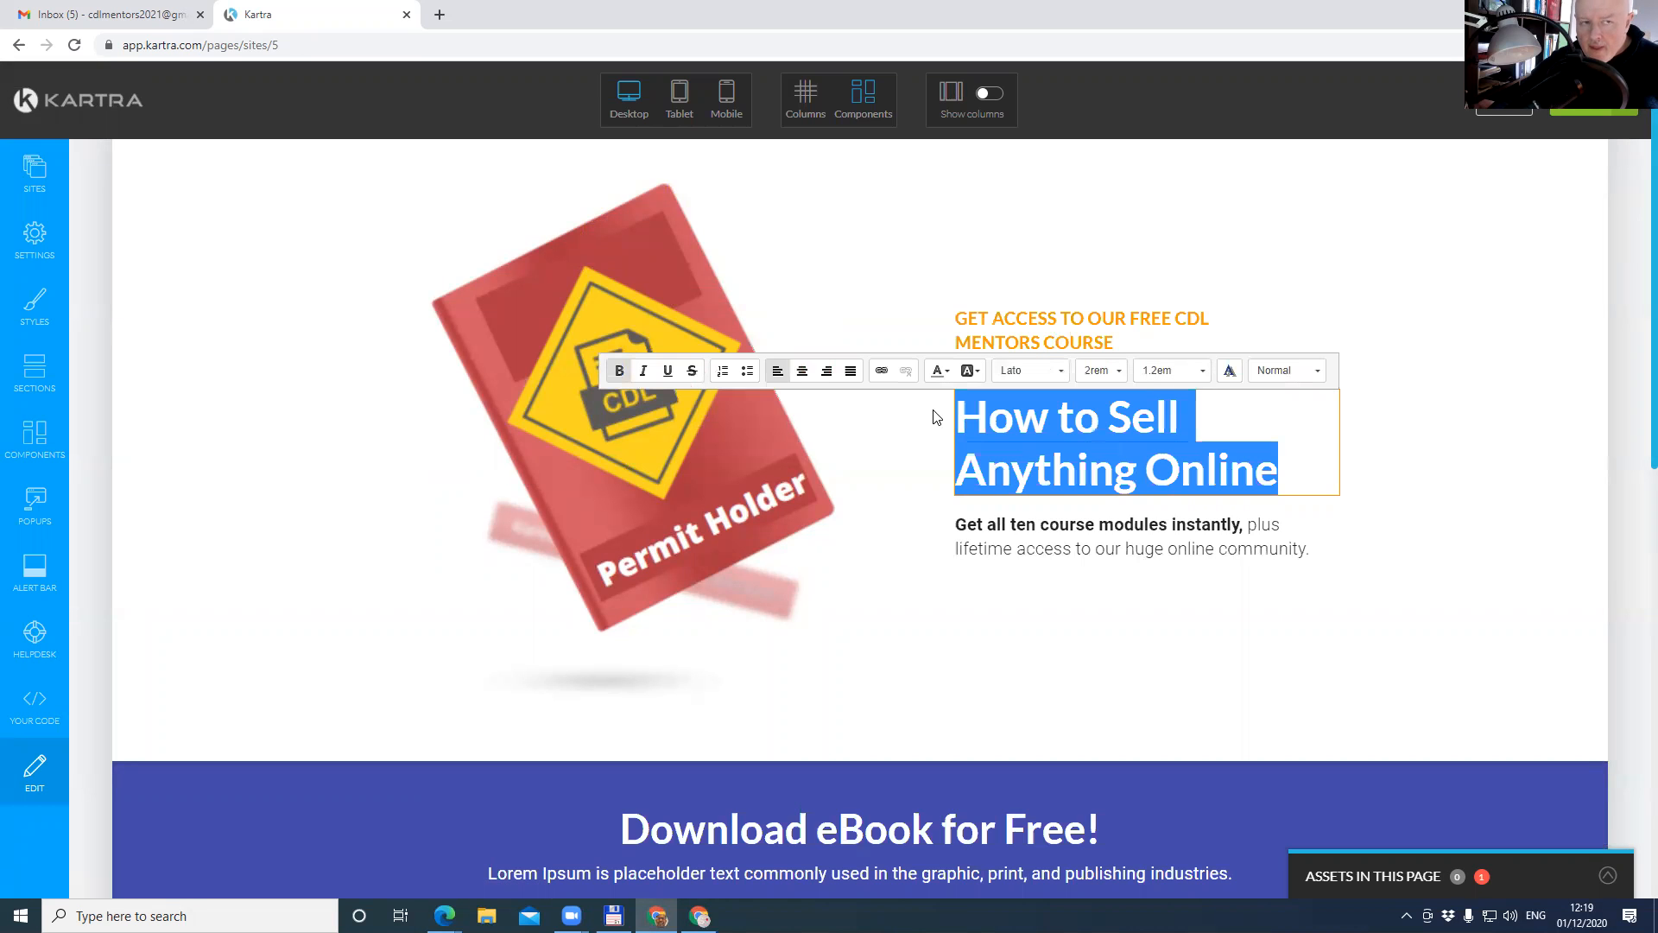
text(Welcm)
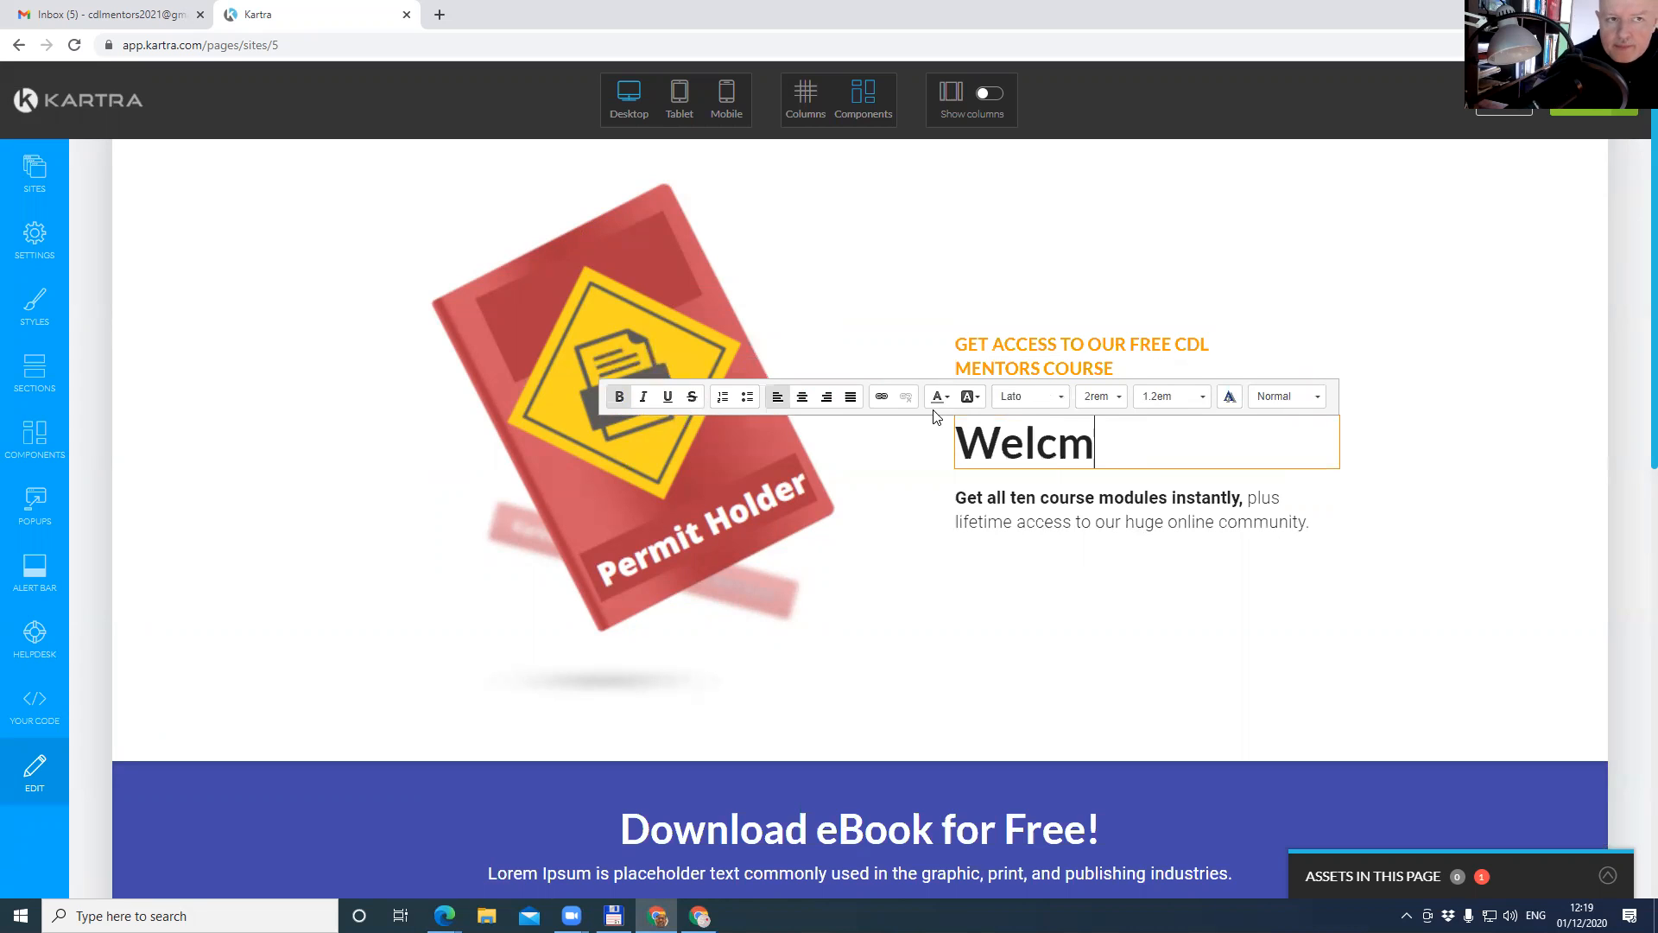
key(BackSpace)
text(ome an)
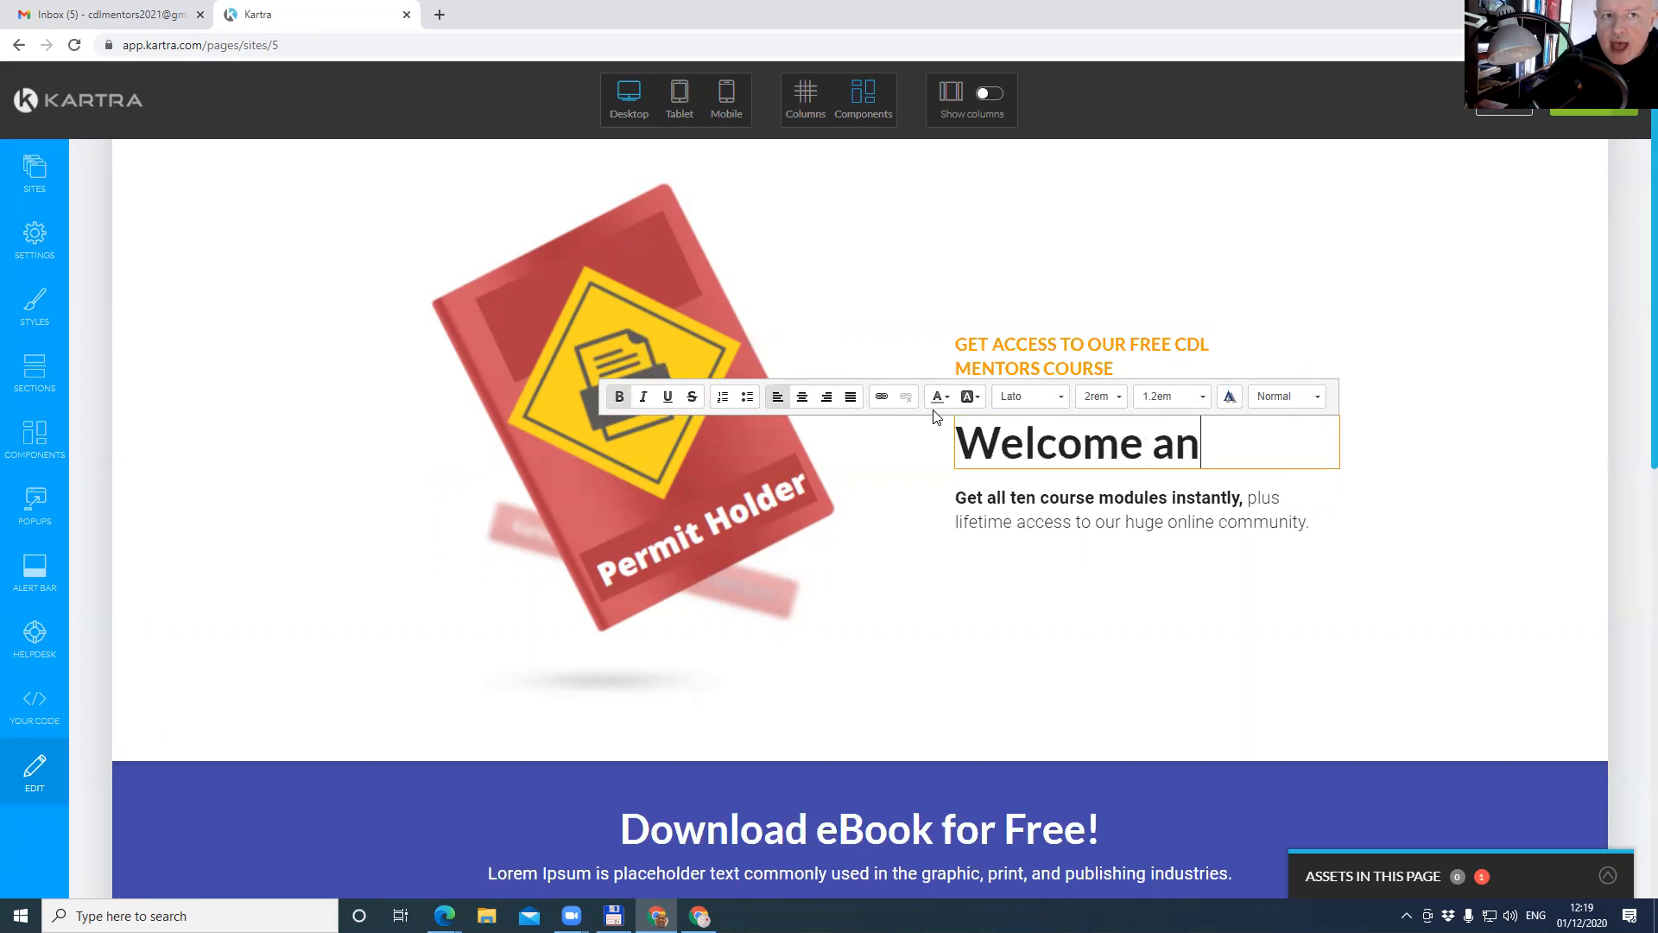
text(d Thank You)
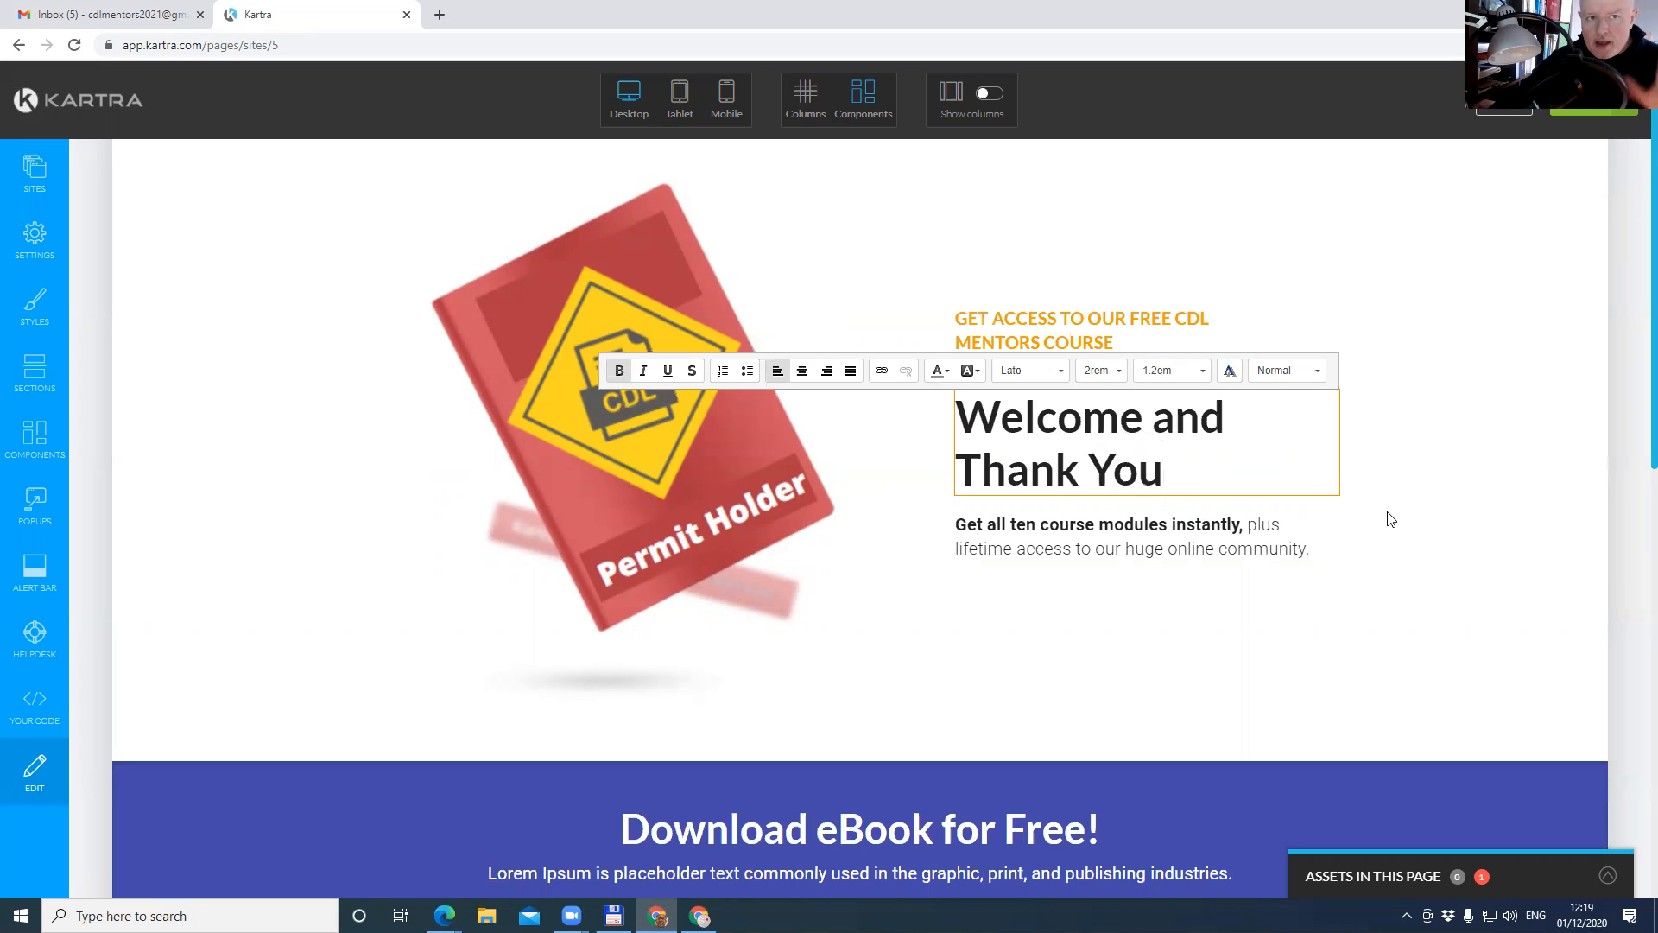
click(1350, 561)
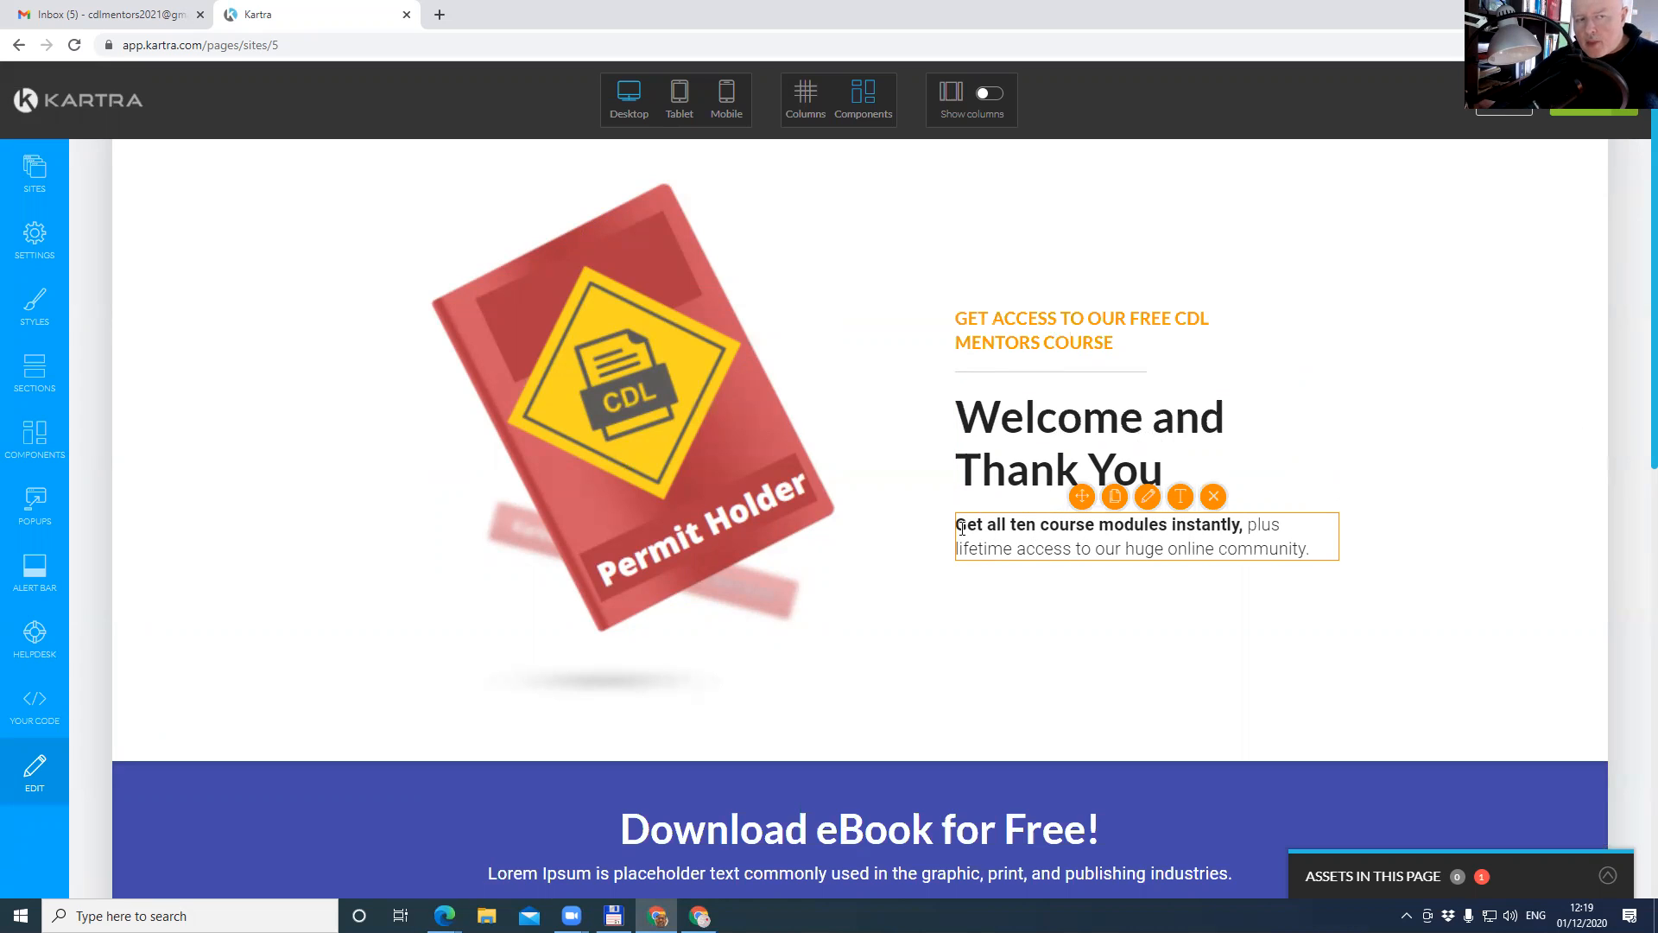
Reword the bold opening of the paragraph under the headline to "Get all of our FREE ten-part video overview training course modules instantly,".
drag(956, 525, 1243, 525)
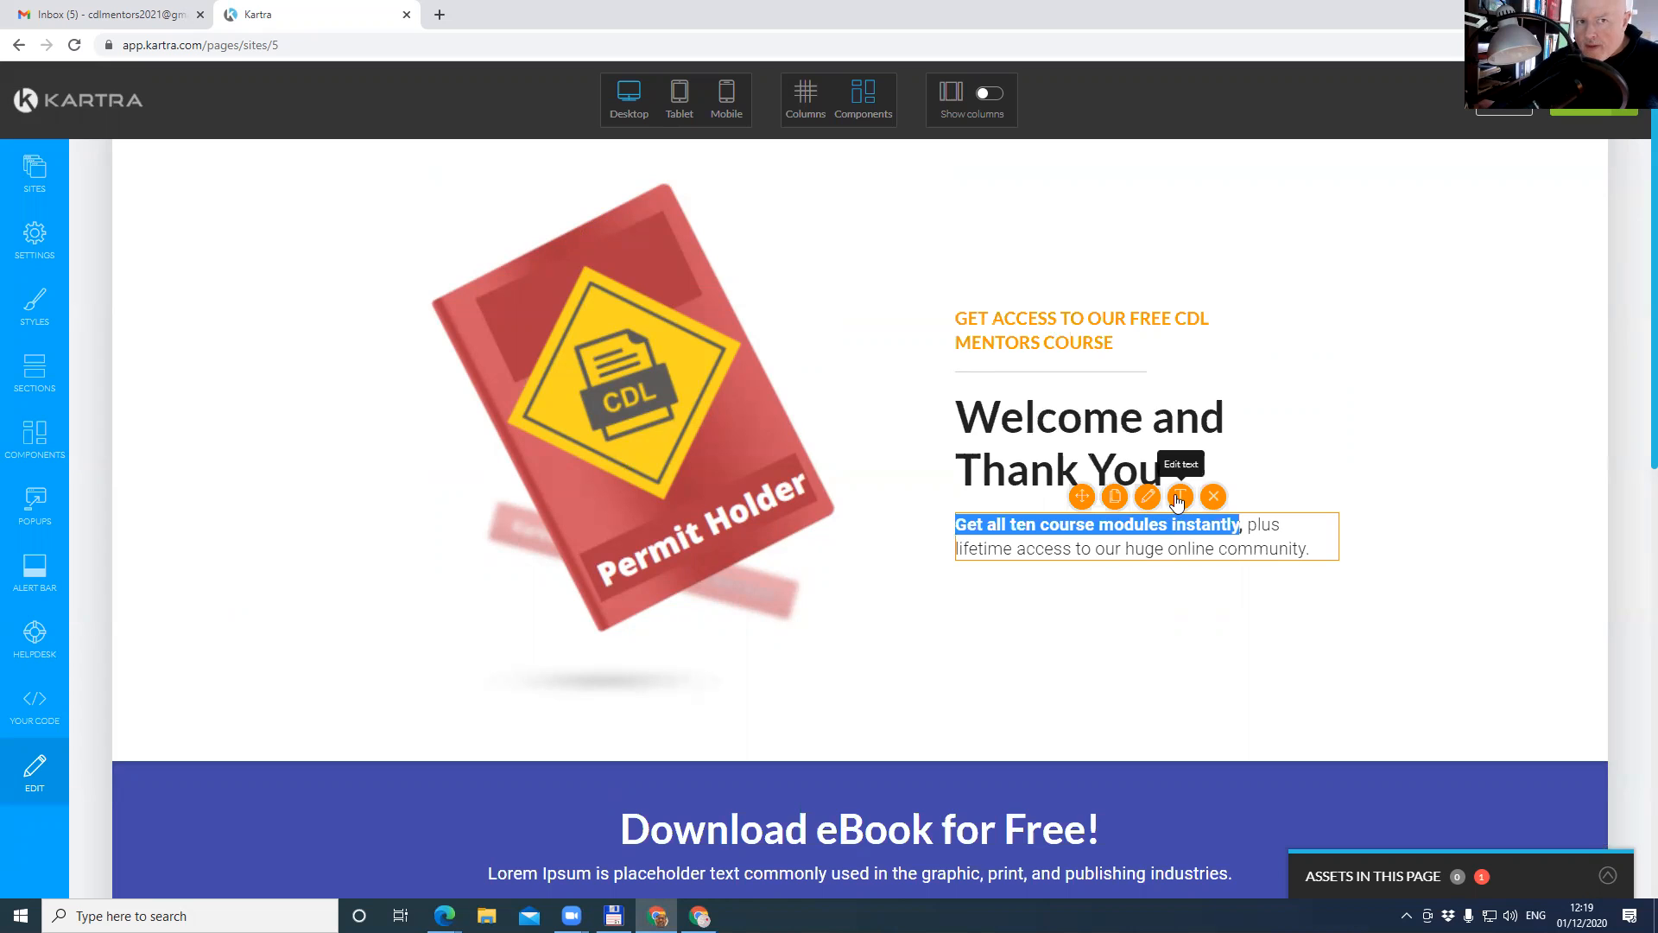
click(1180, 498)
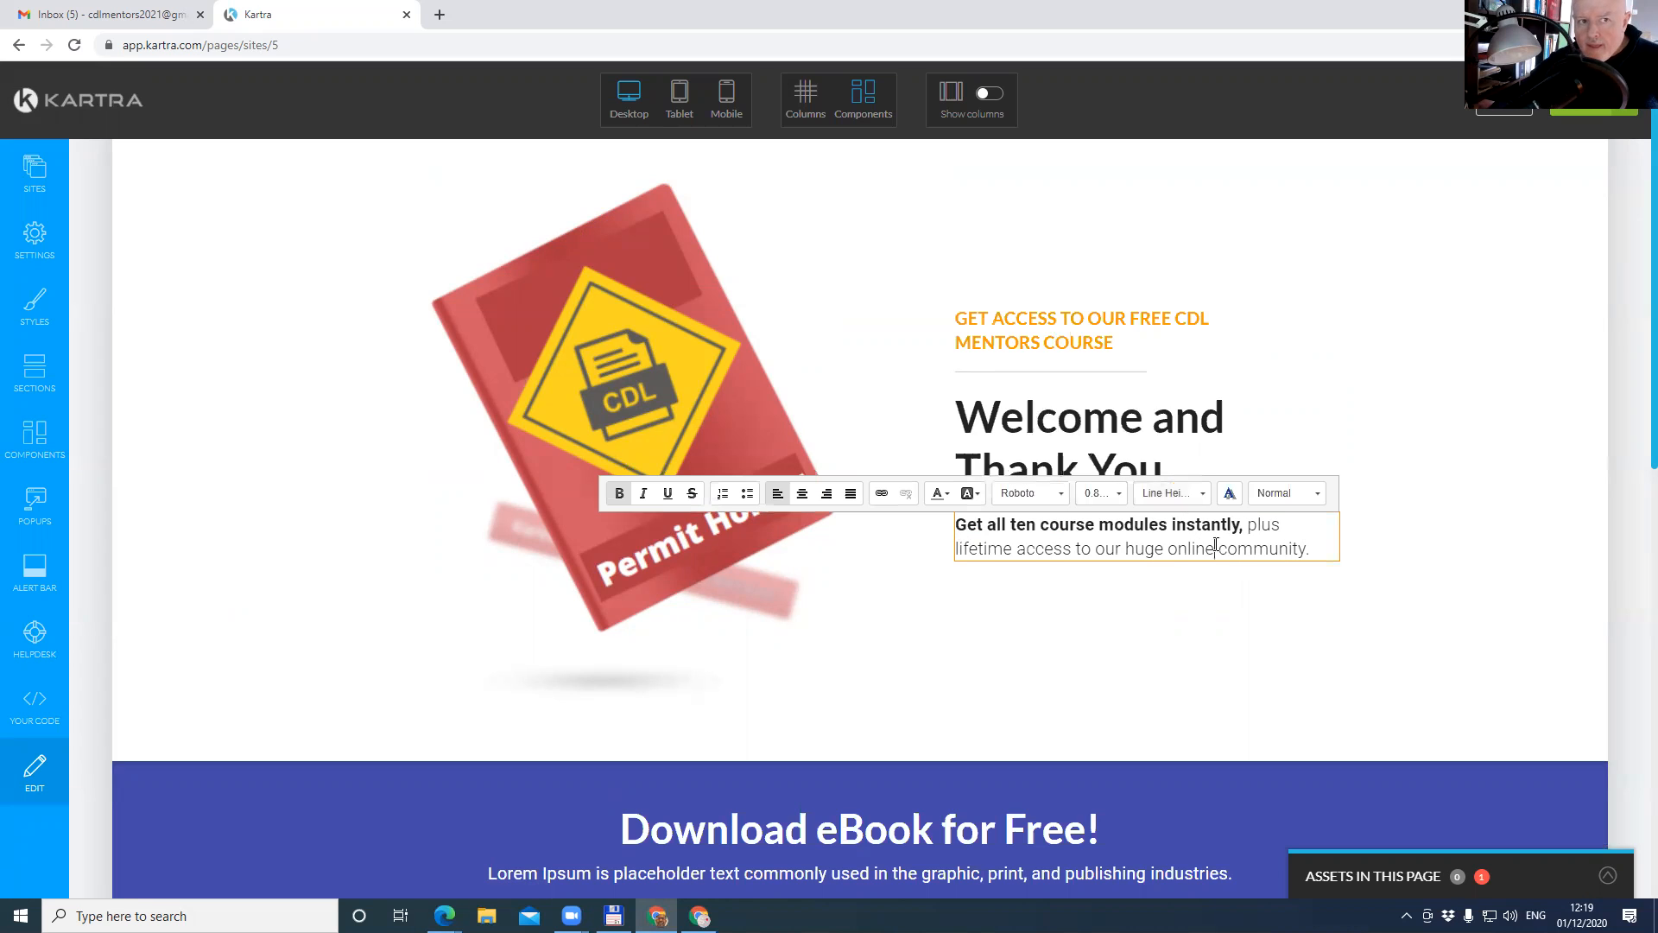
drag(1313, 550, 964, 525)
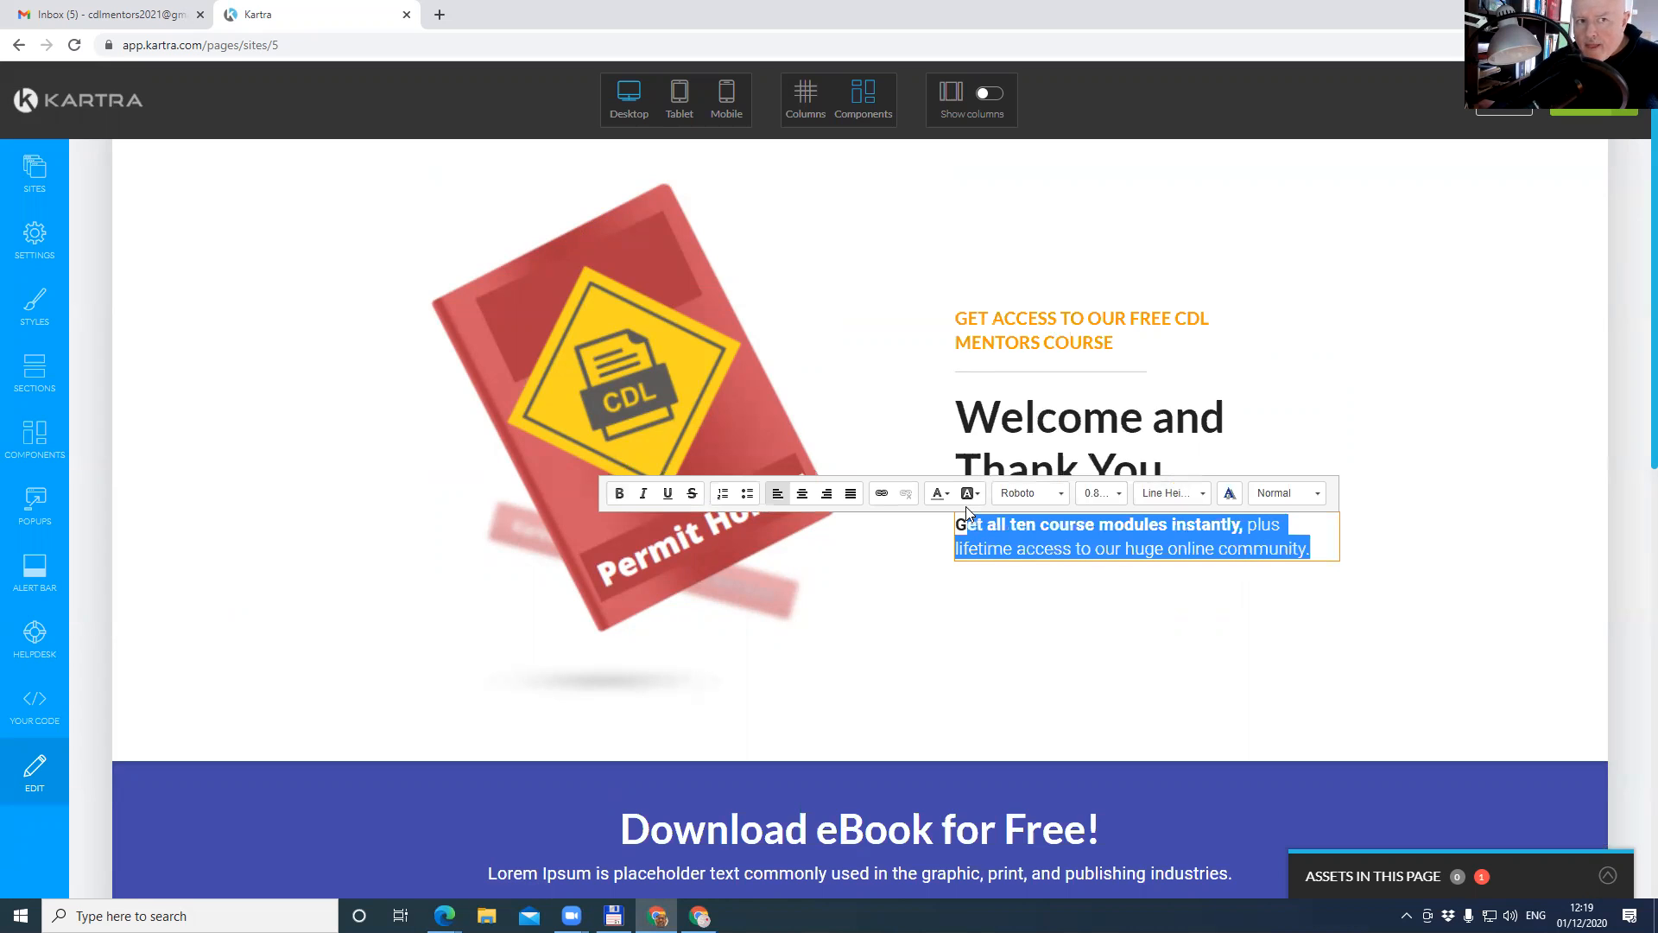
click(1007, 526)
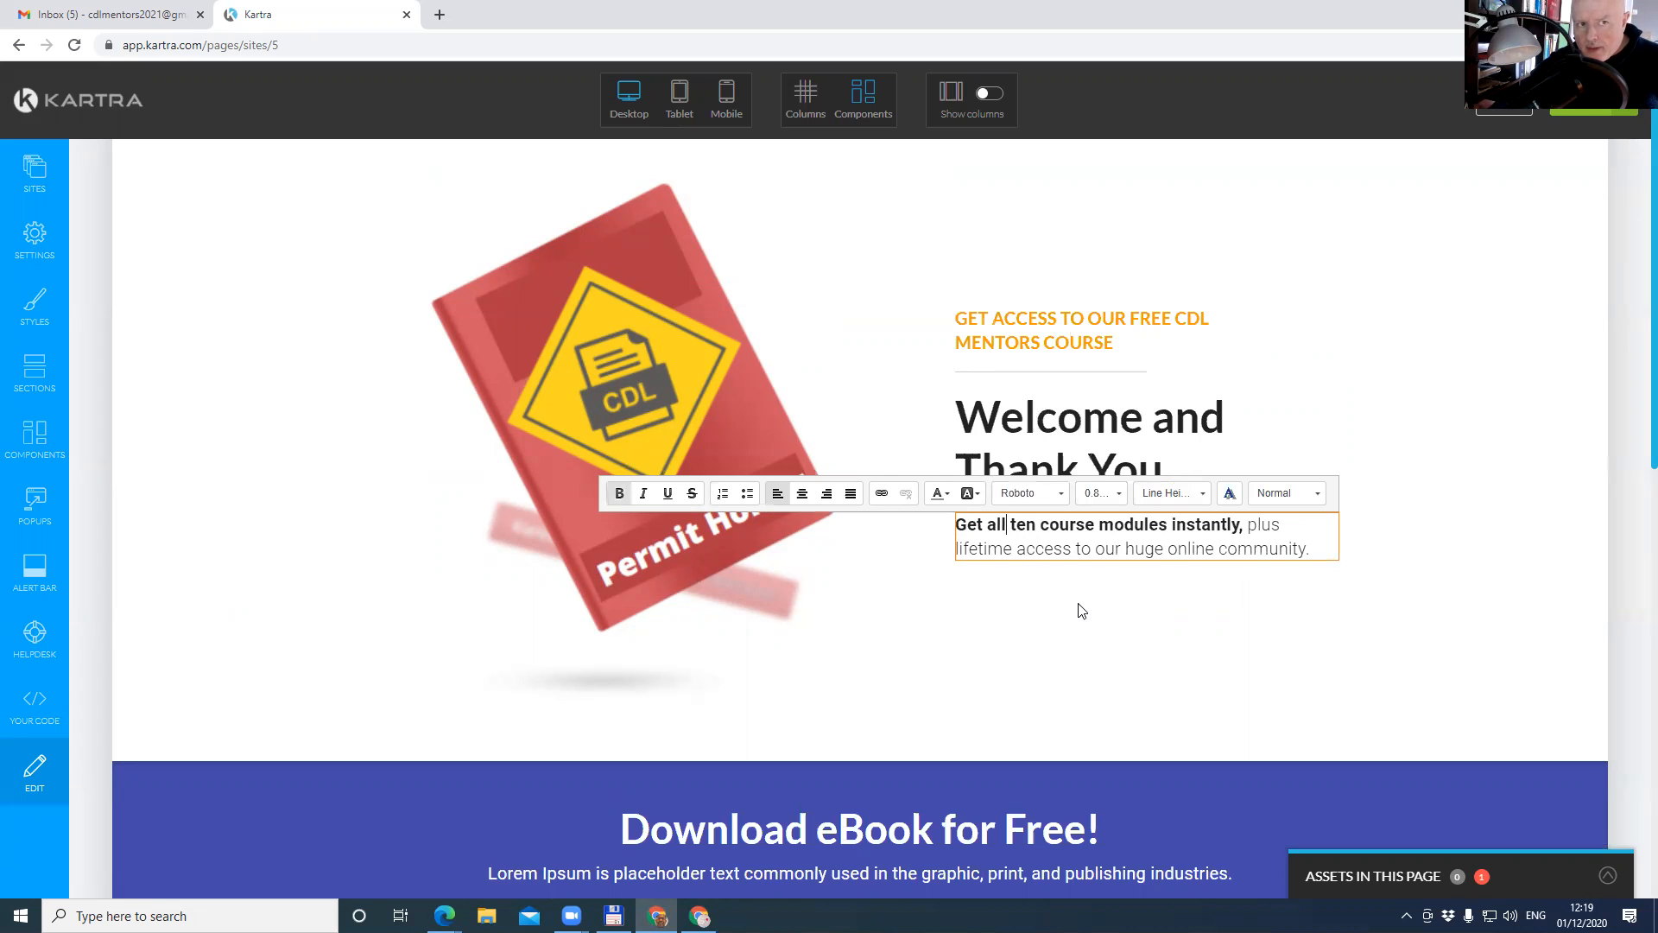
text(of our FREE)
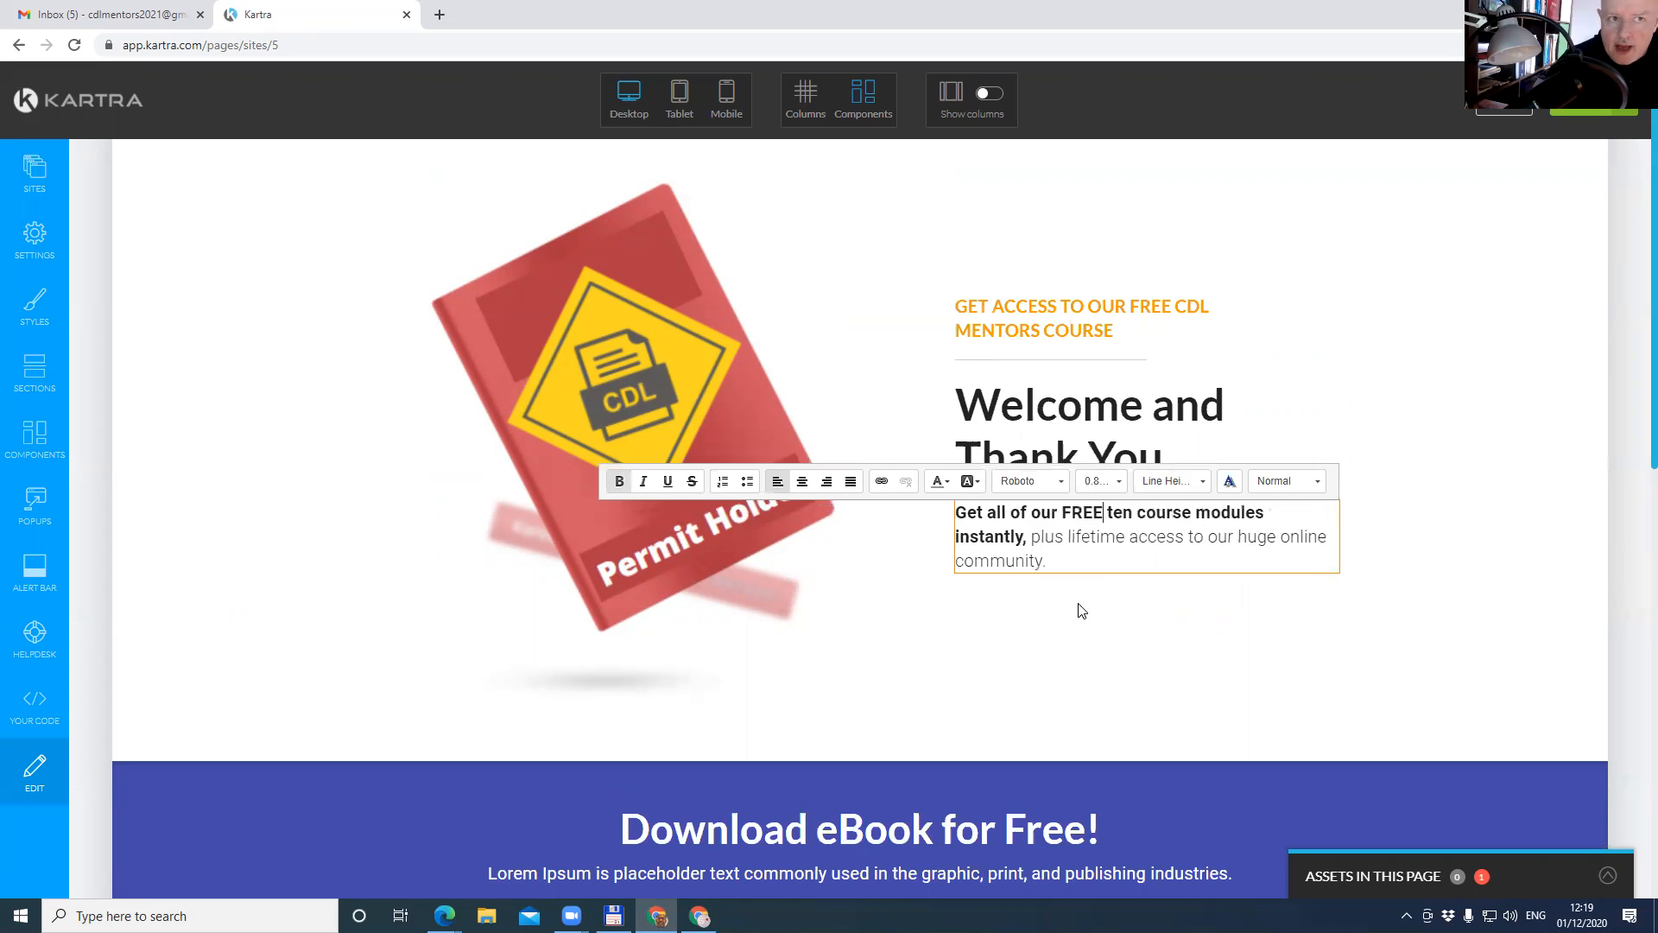
key(Right)
key(Right)
key(Right)
text(-part video)
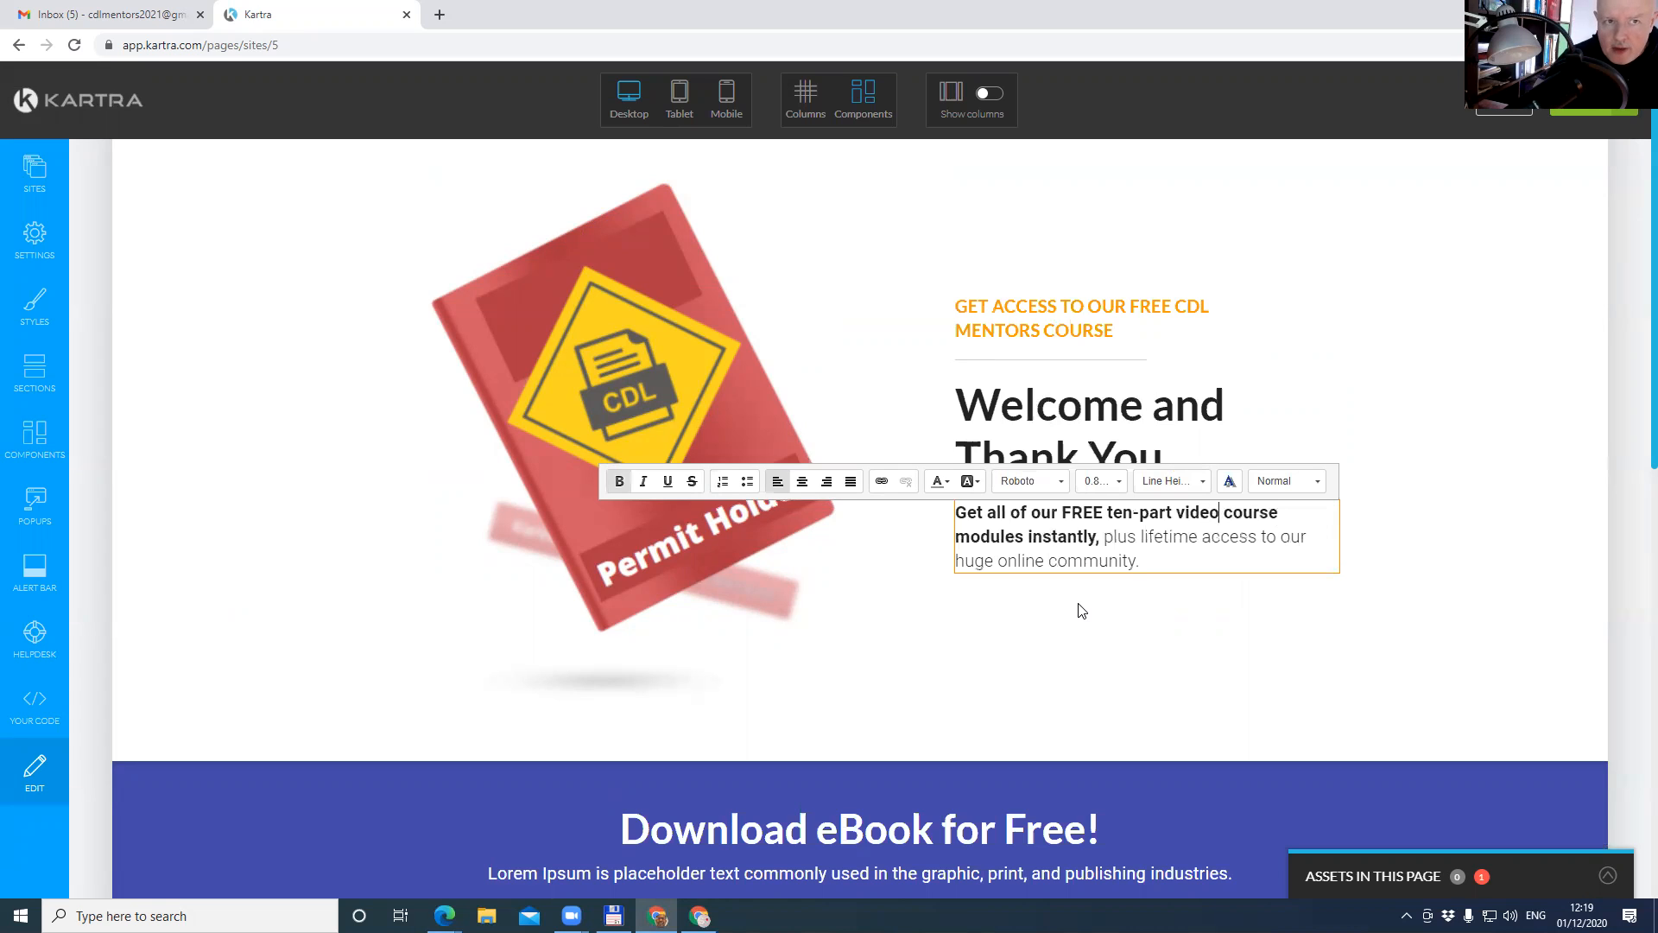
text( tr)
key(BackSpace)
key(BackSpace)
text(overview tr)
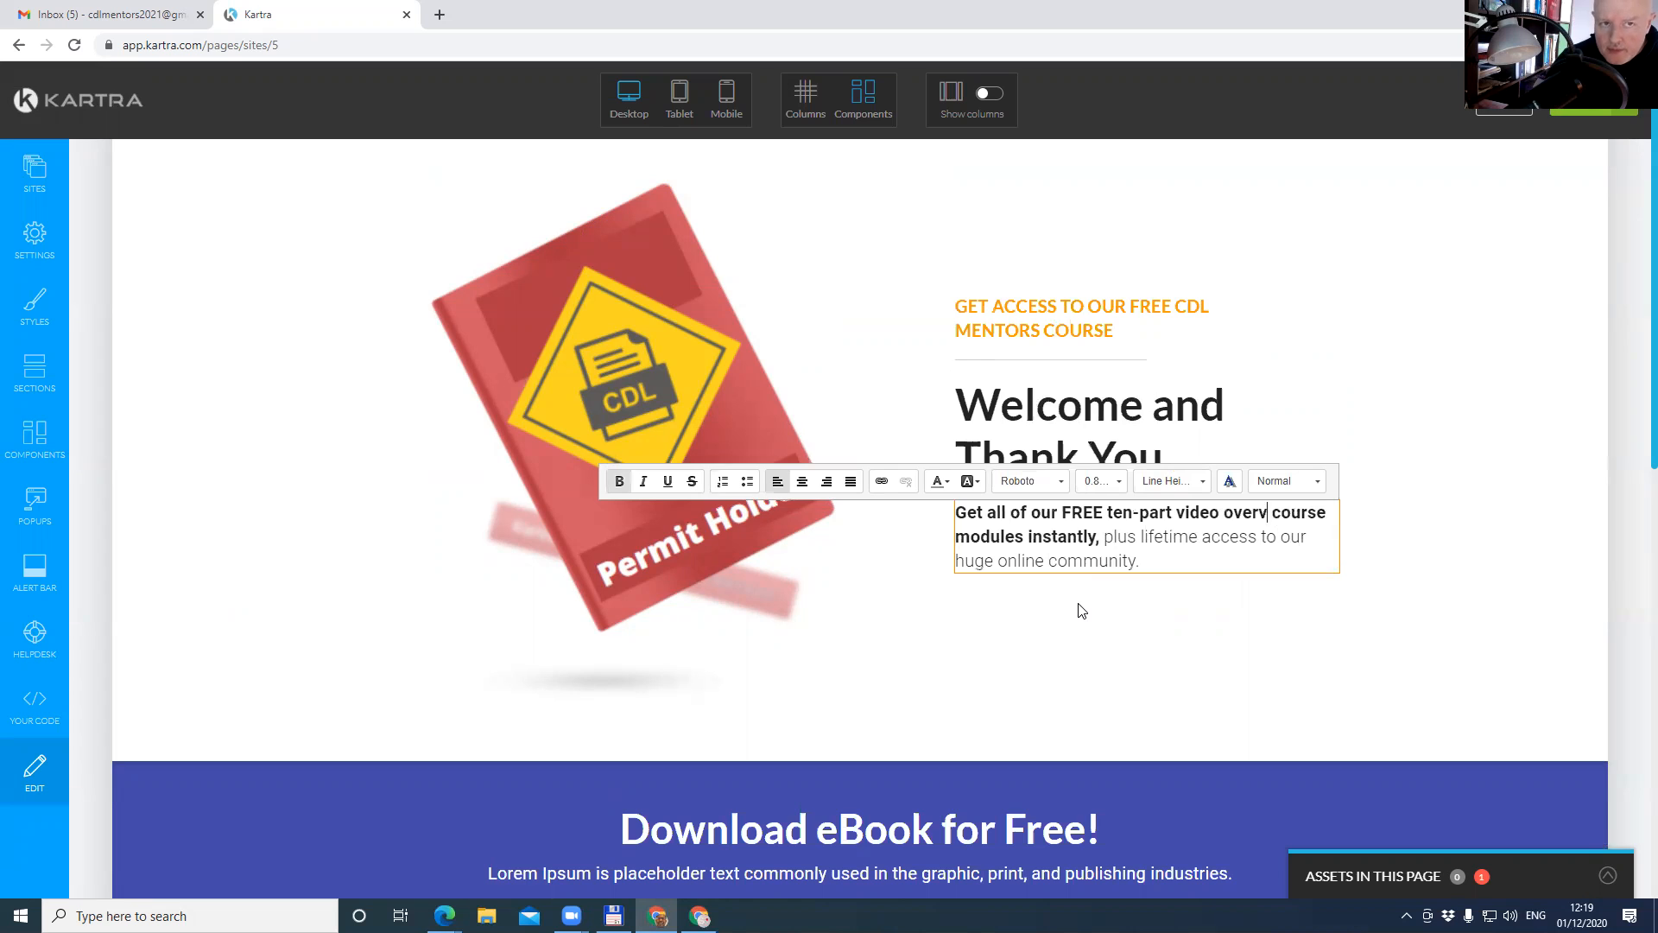
text(aining)
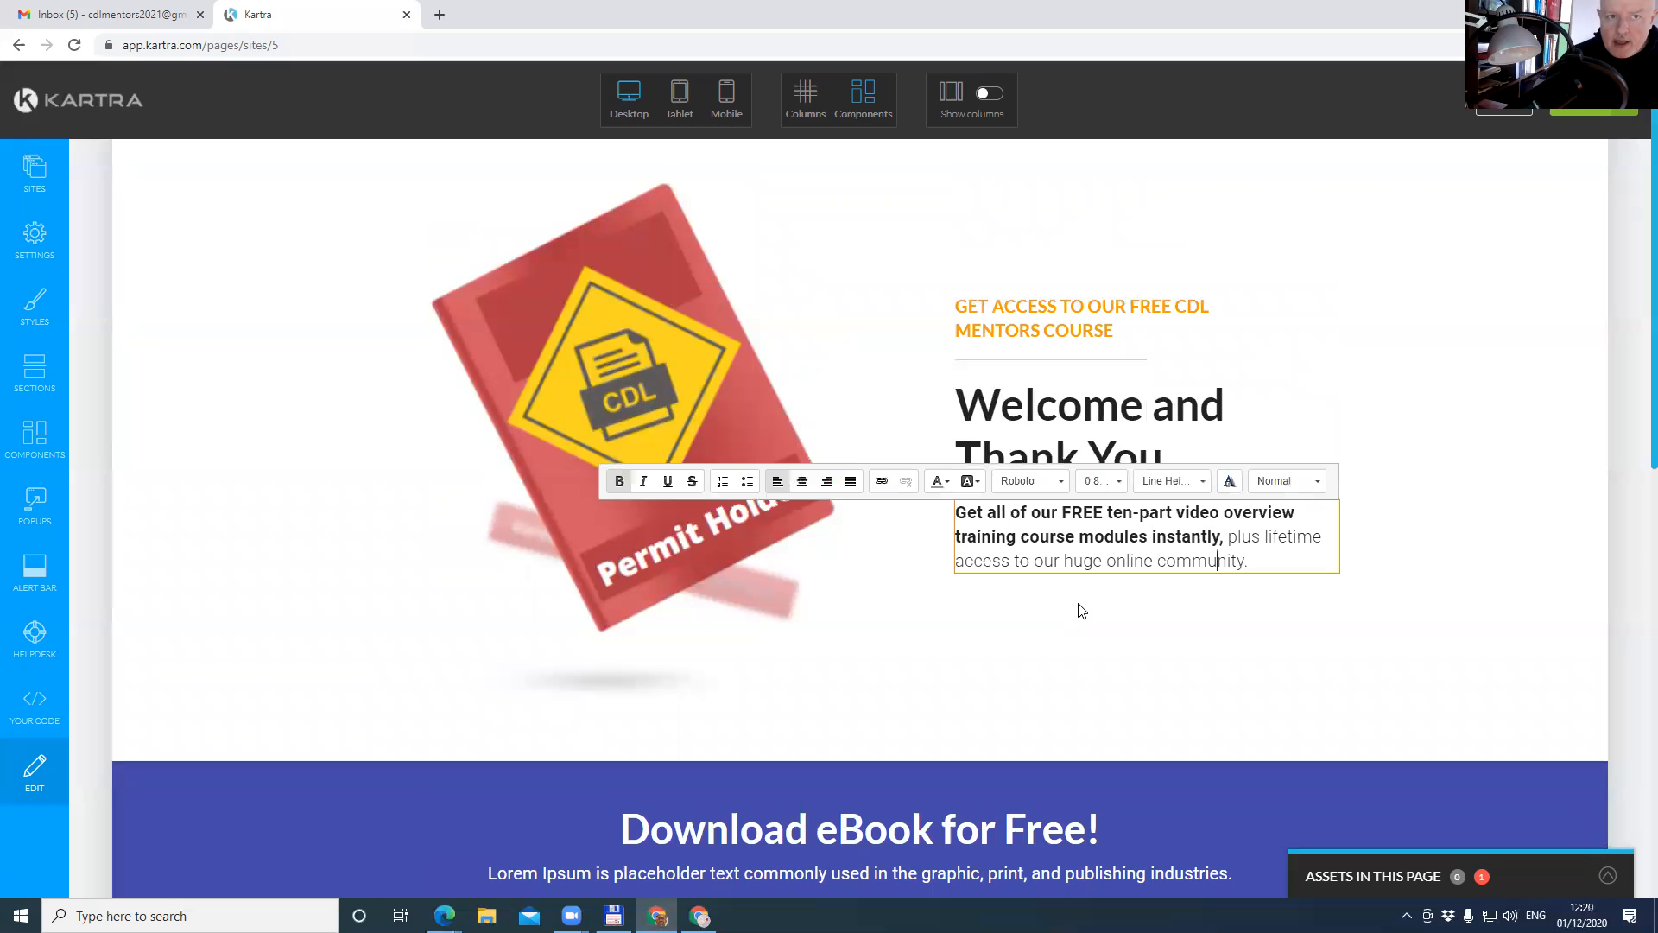
Rewrite the paragraph's ending as "plus lifetime access to special deals all by signing up on the form below." and finish the text edit.
key(Up)
key(Right)
key(Right)
key(Right)
key(Right)
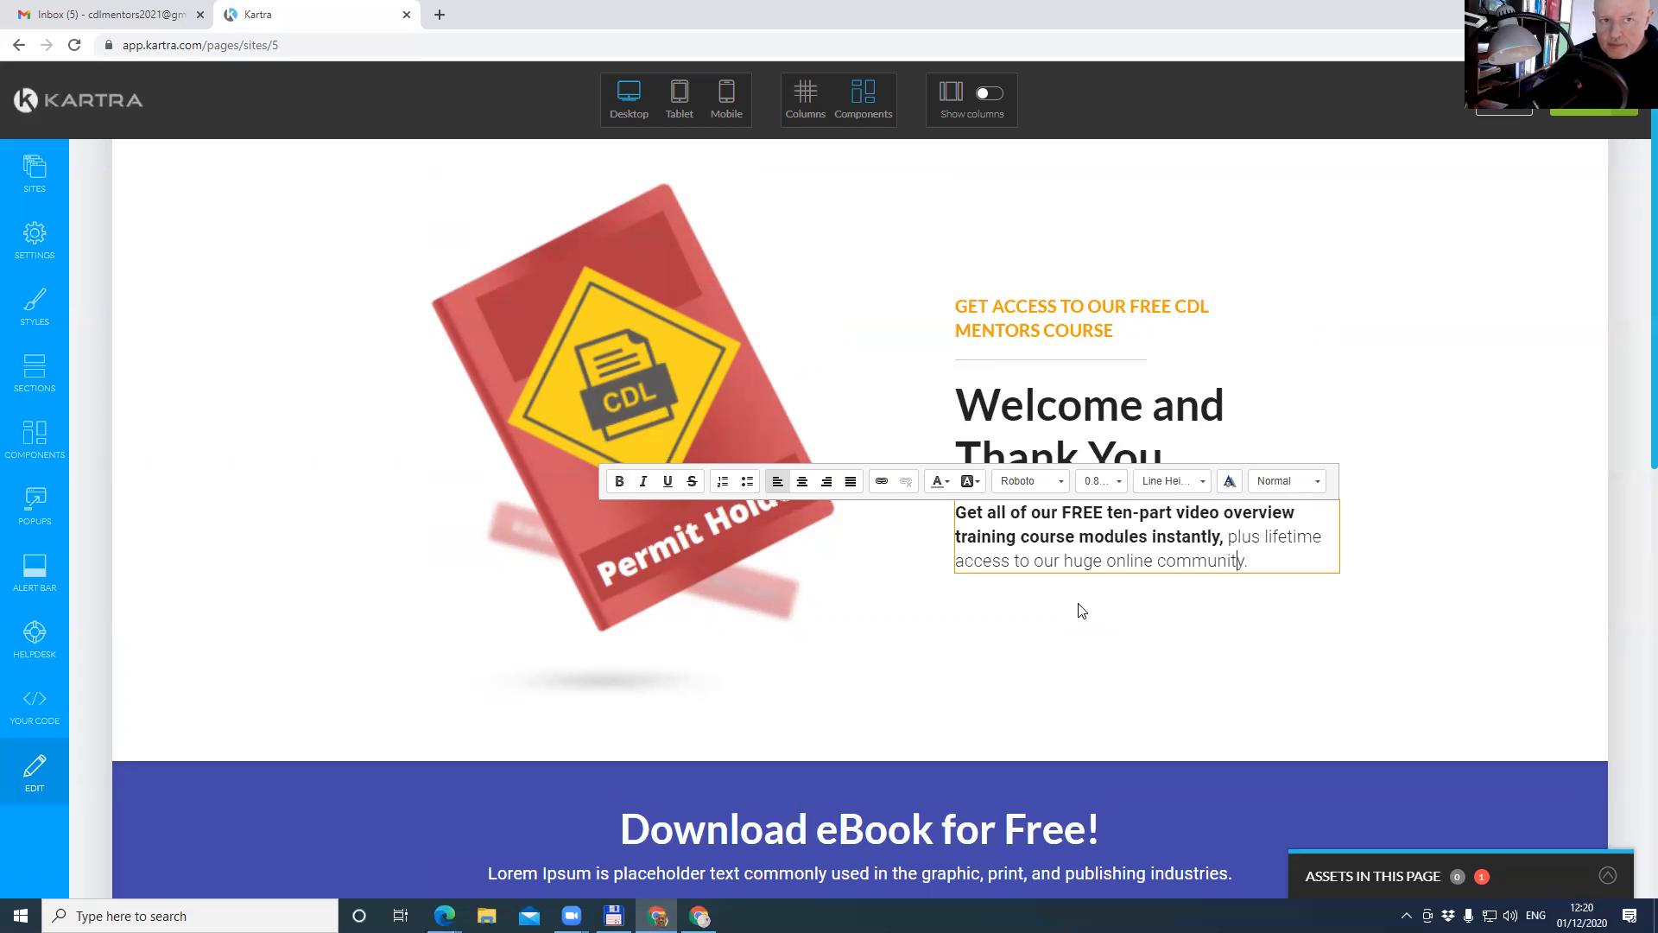
key(BackSpace)
key(BackSpace)
key(BackSpace)
key(BackSpace)
key(BackSpace)
key(BackSpace)
key(BackSpace)
key(BackSpace)
key(BackSpace)
key(BackSpace)
key(BackSpace)
key(BackSpace)
key(BackSpace)
key(BackSpace)
key(BackSpace)
key(BackSpace)
key(BackSpace)
key(BackSpace)
key(BackSpace)
key(BackSpace)
key(BackSpace)
key(BackSpace)
key(BackSpace)
key(BackSpace)
key(BackSpace)
key(BackSpace)
key(BackSpace)
key(BackSpace)
key(BackSpace)
key(BackSpace)
key(BackSpace)
key(BackSpace)
key(BackSpace)
key(BackSpace)
key(BackSpace)
key(BackSpace)
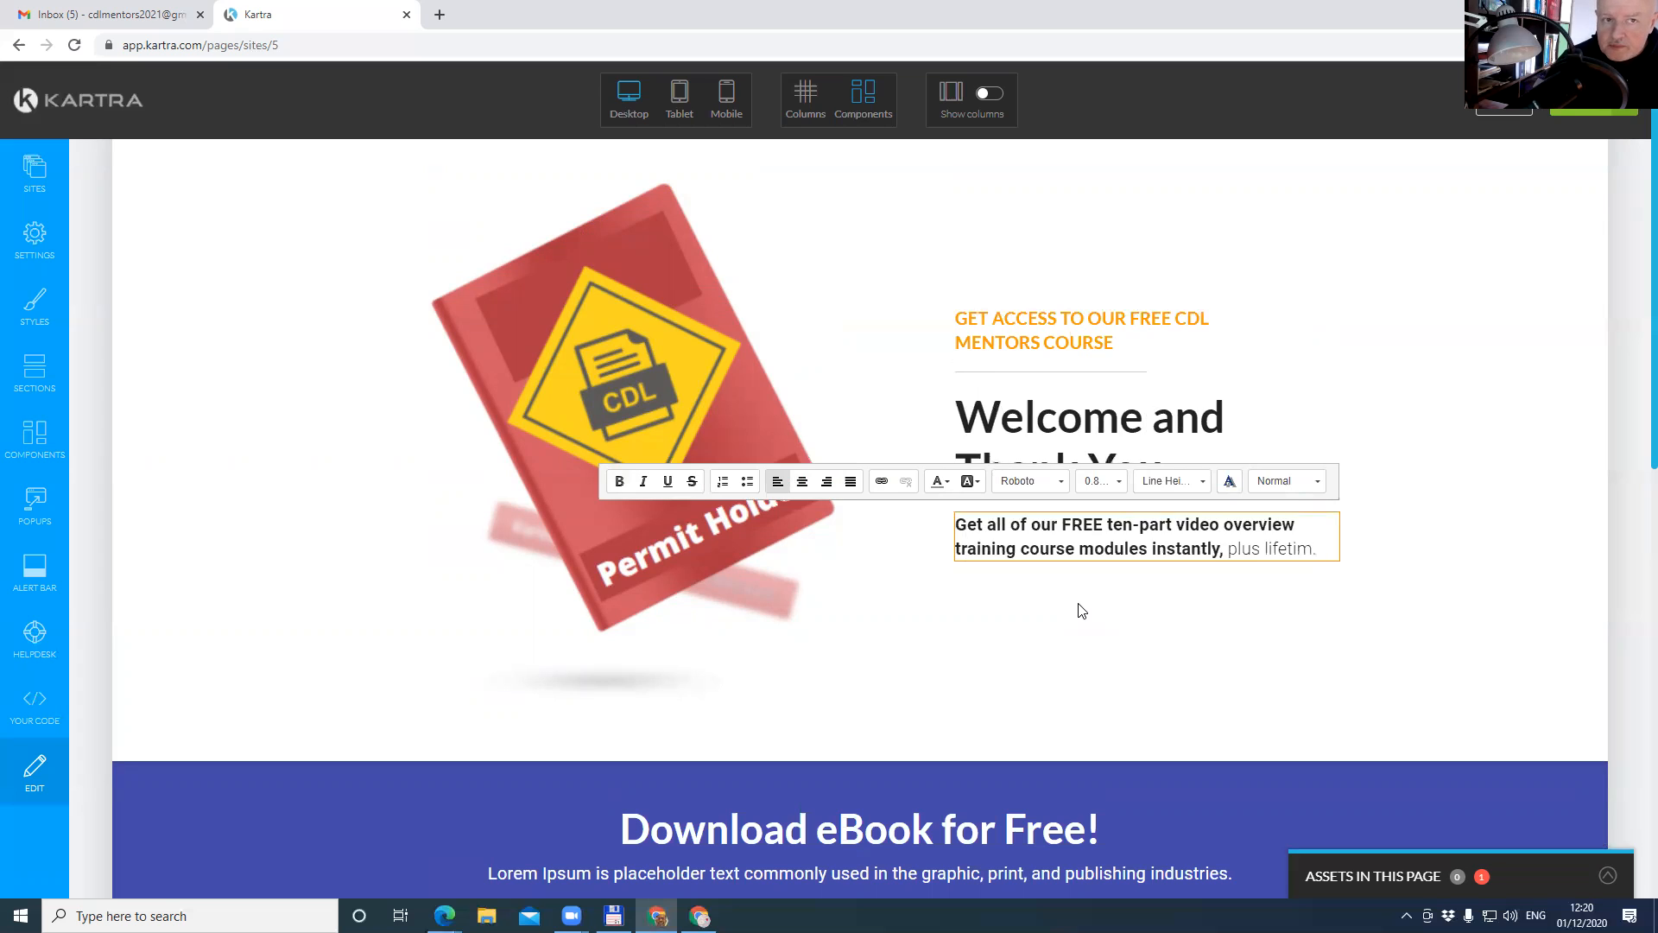
key(BackSpace)
key(BackSpace)
key(BackSpace)
key(BackSpace)
key(BackSpace)
key(BackSpace)
text(i)
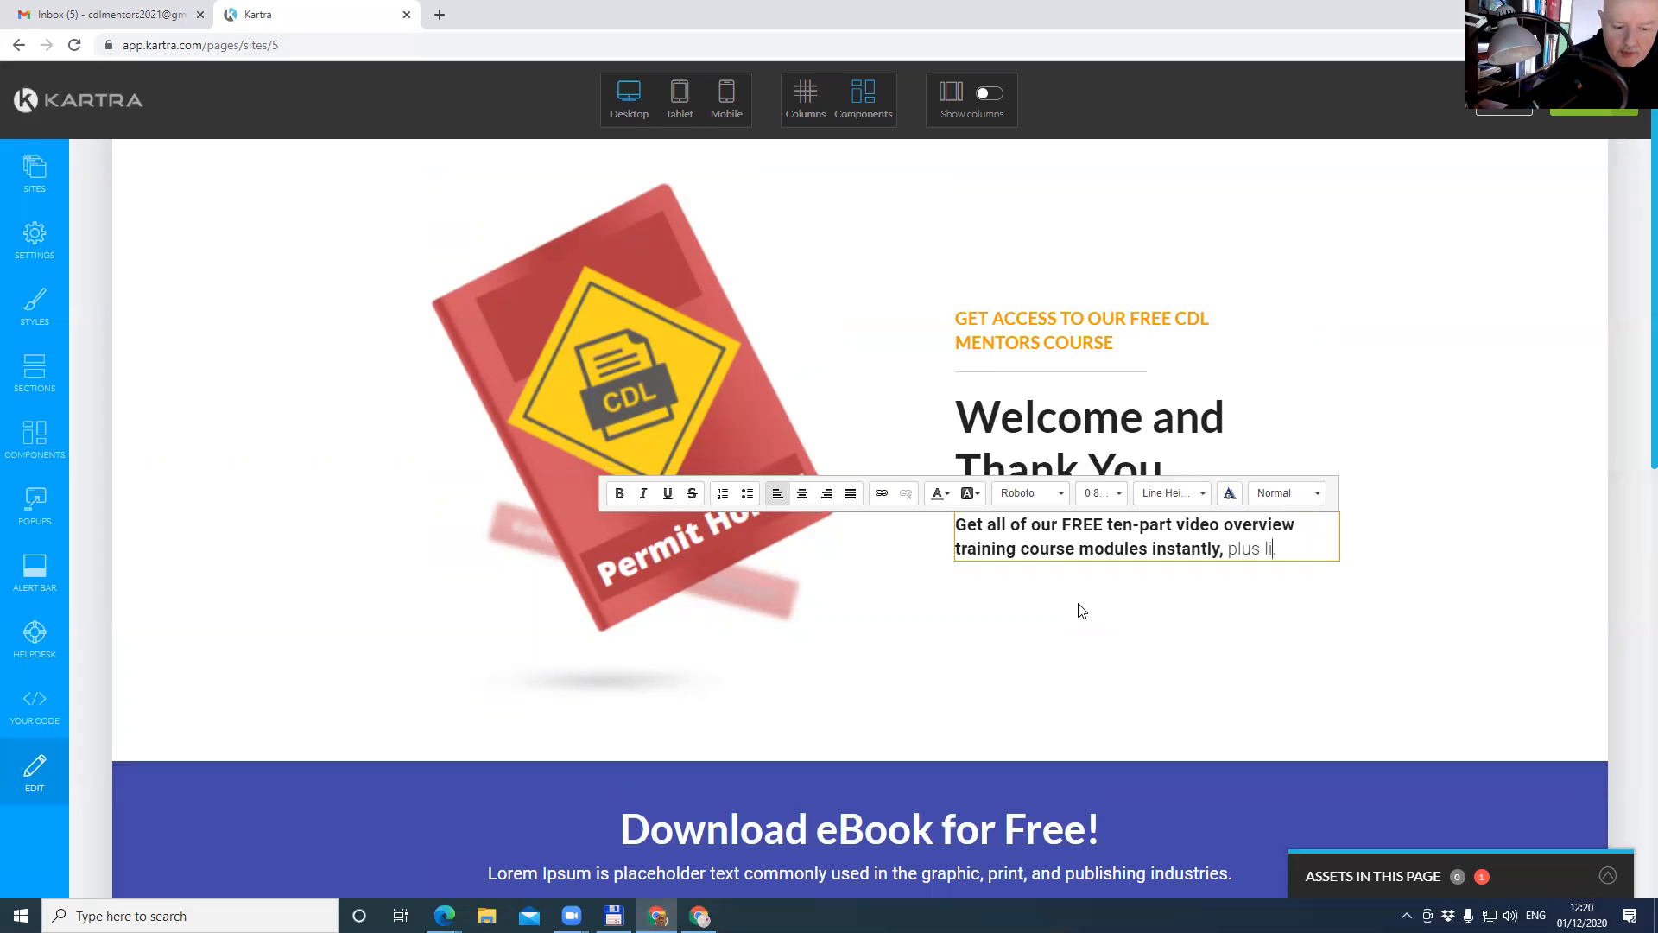
text(fetime adces)
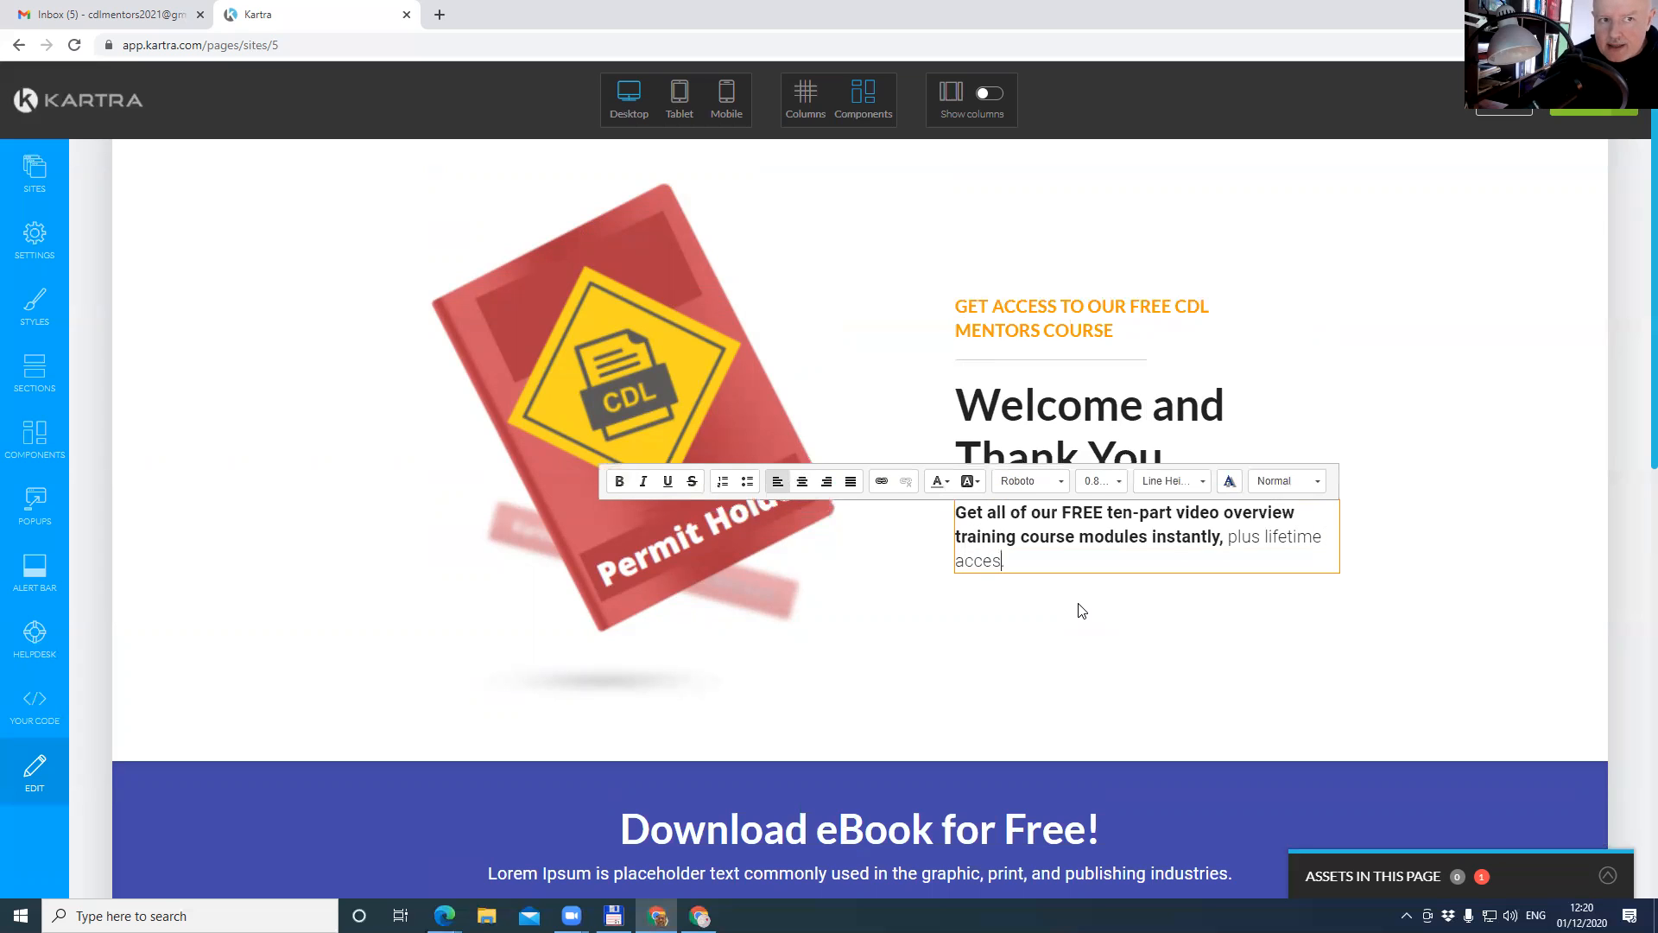
text(s to special dea)
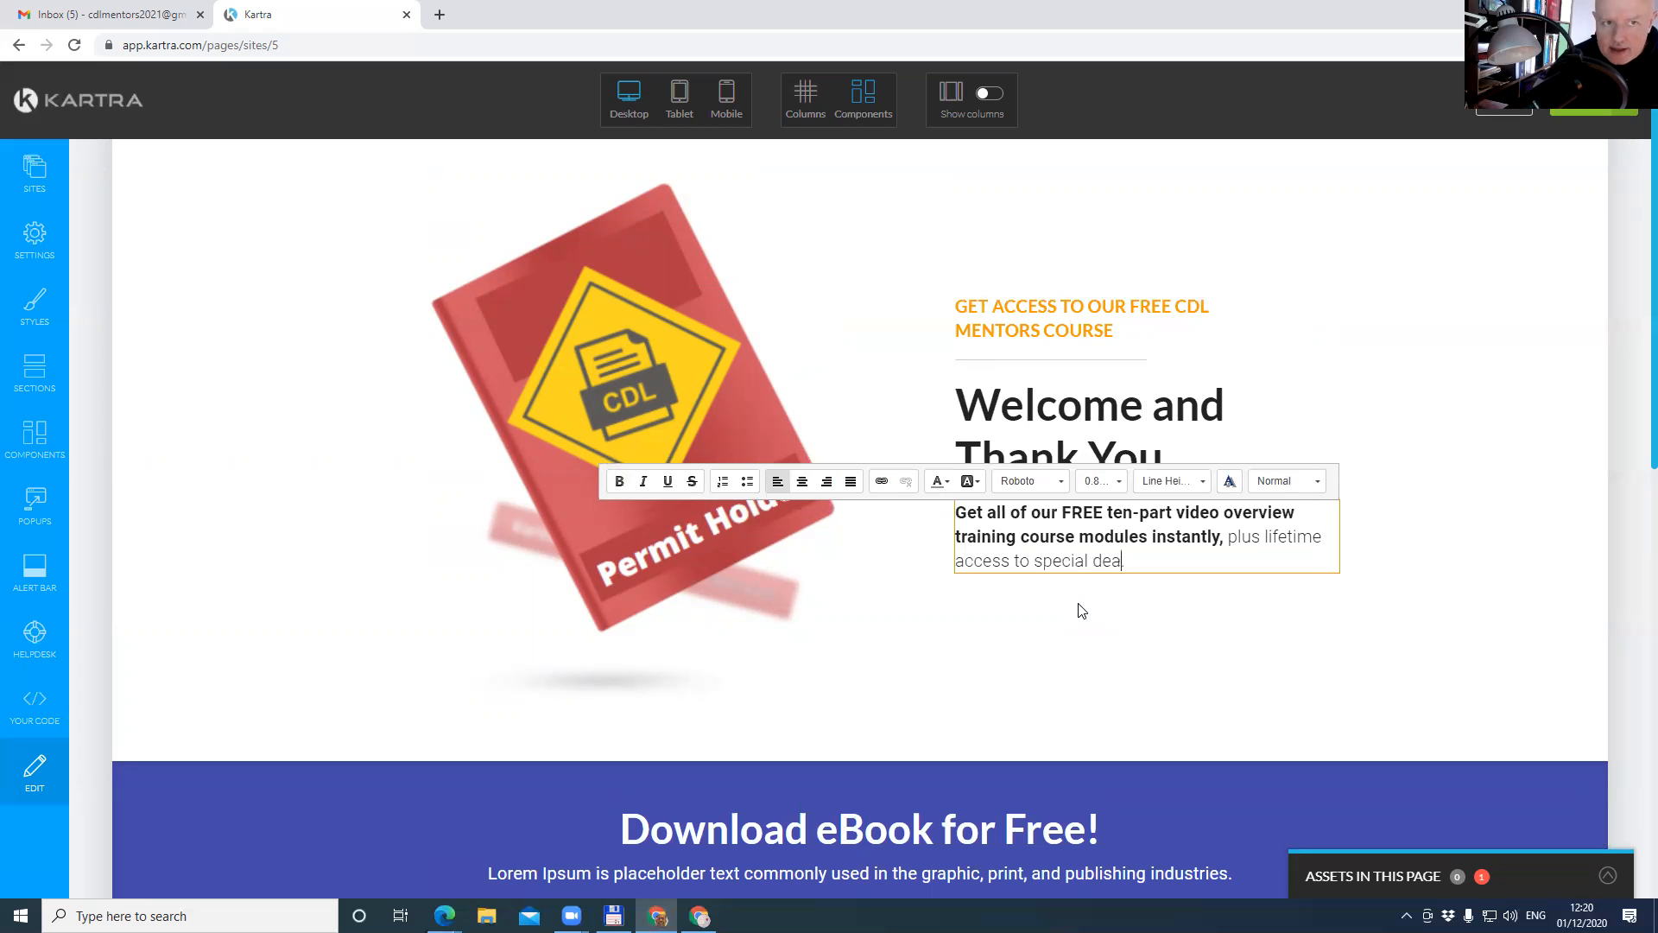
text(ls all by si)
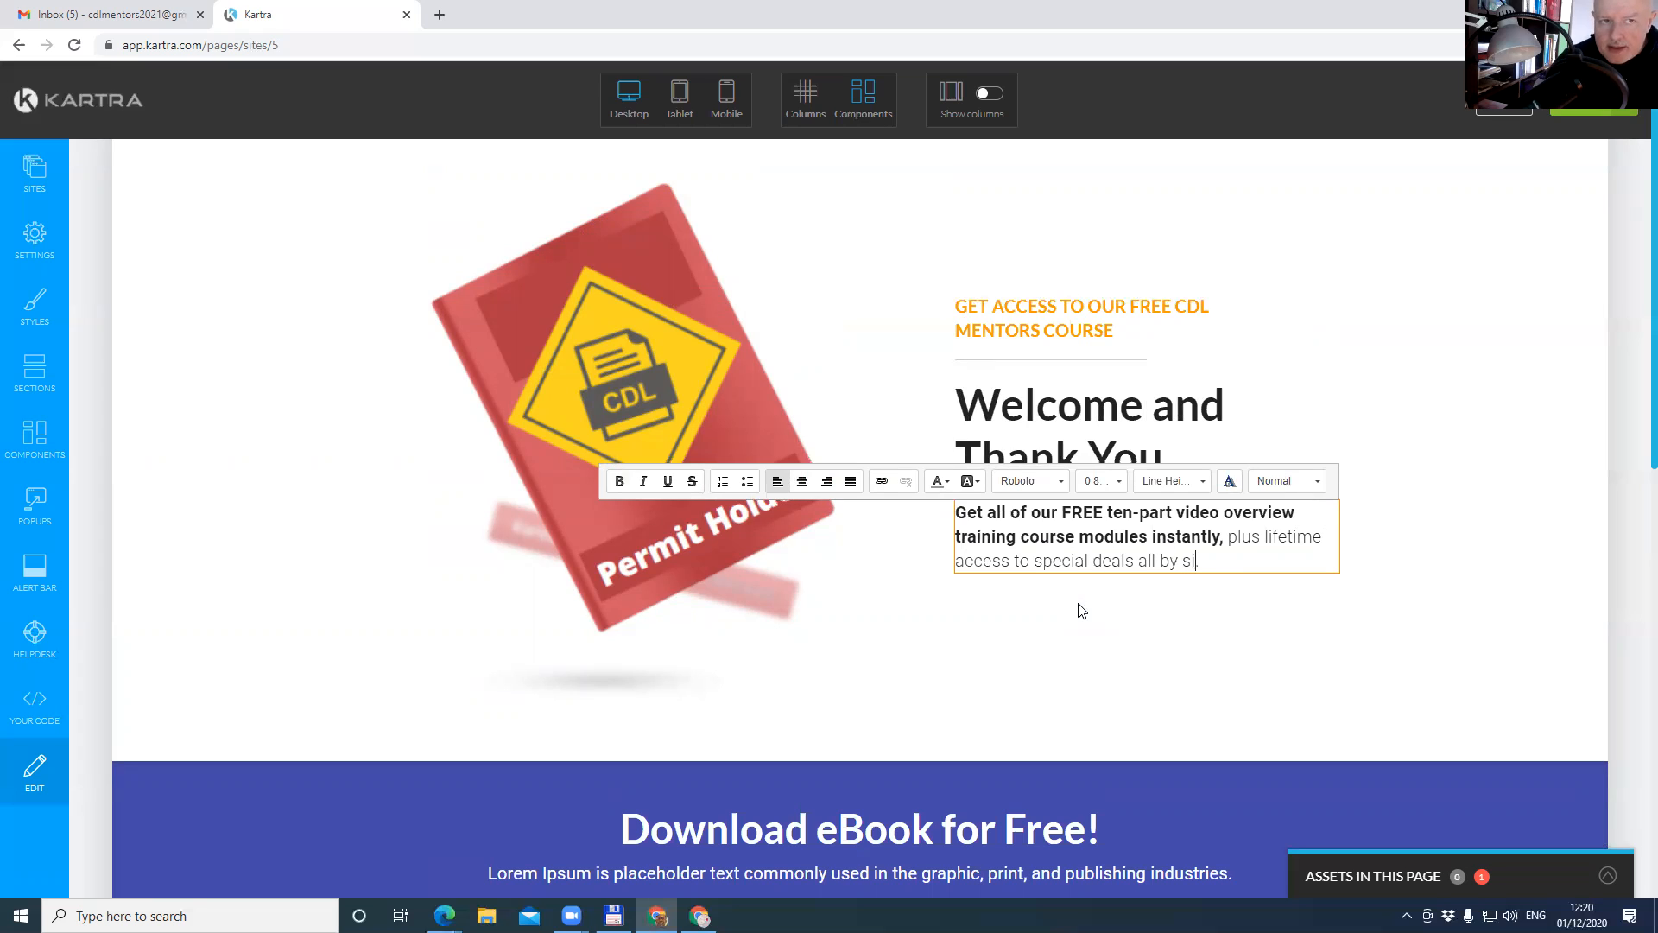
text(gning up on the button)
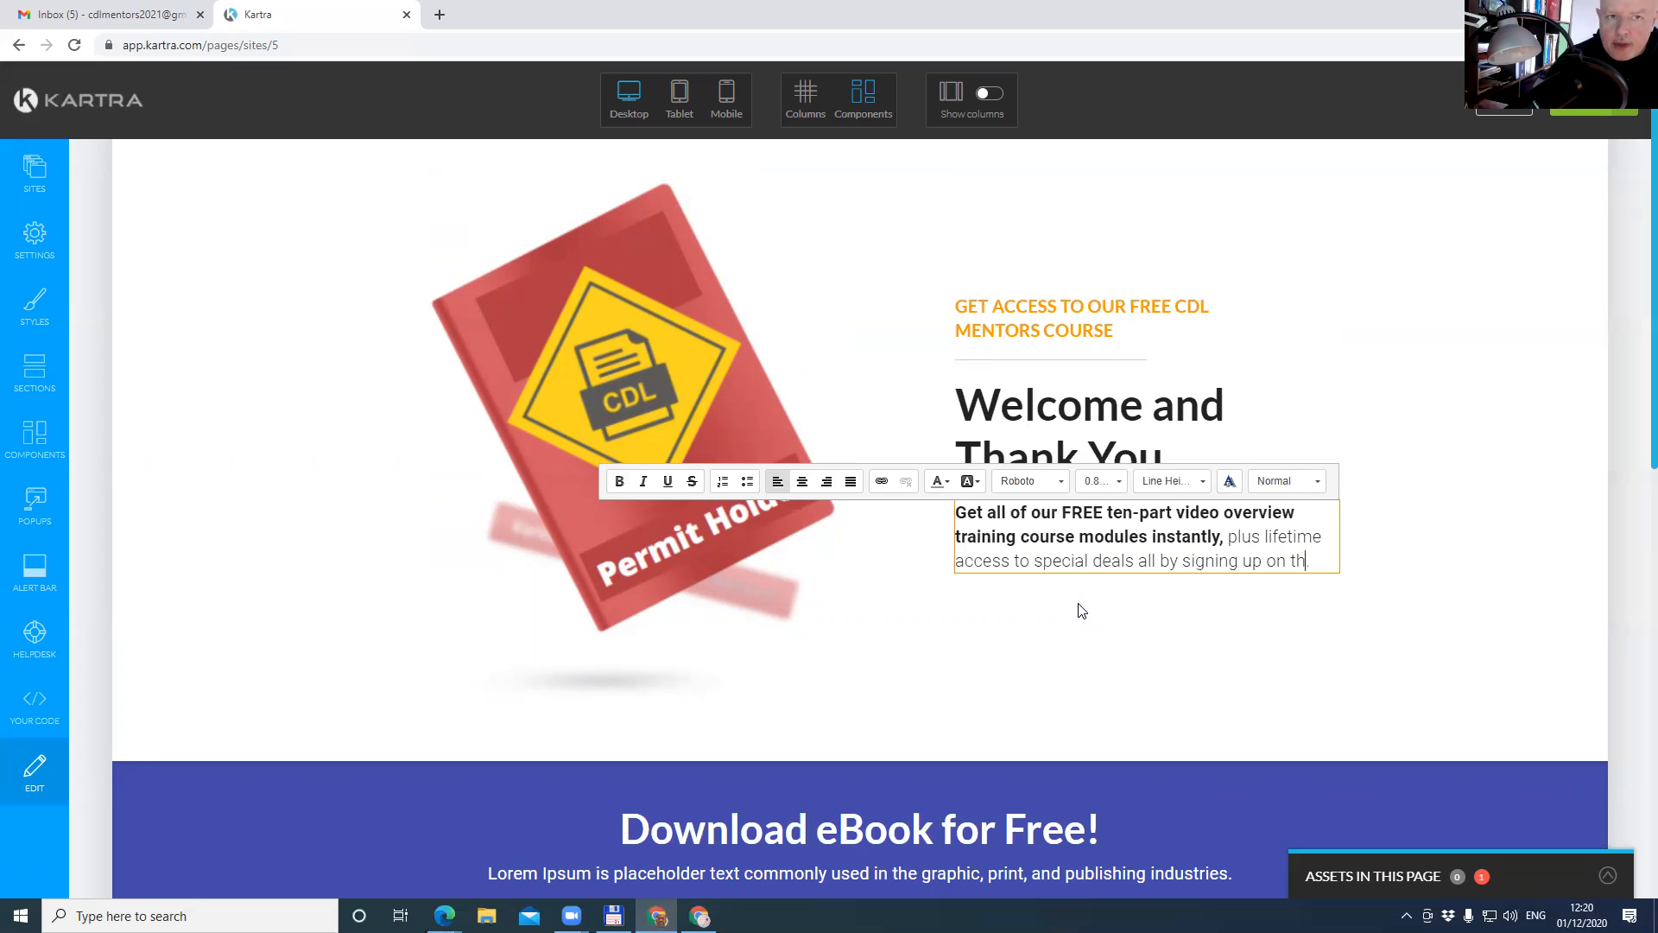
key(BackSpace)
key(BackSpace)
key(BackSpace)
key(BackSpace)
key(BackSpace)
key(BackSpace)
text(f)
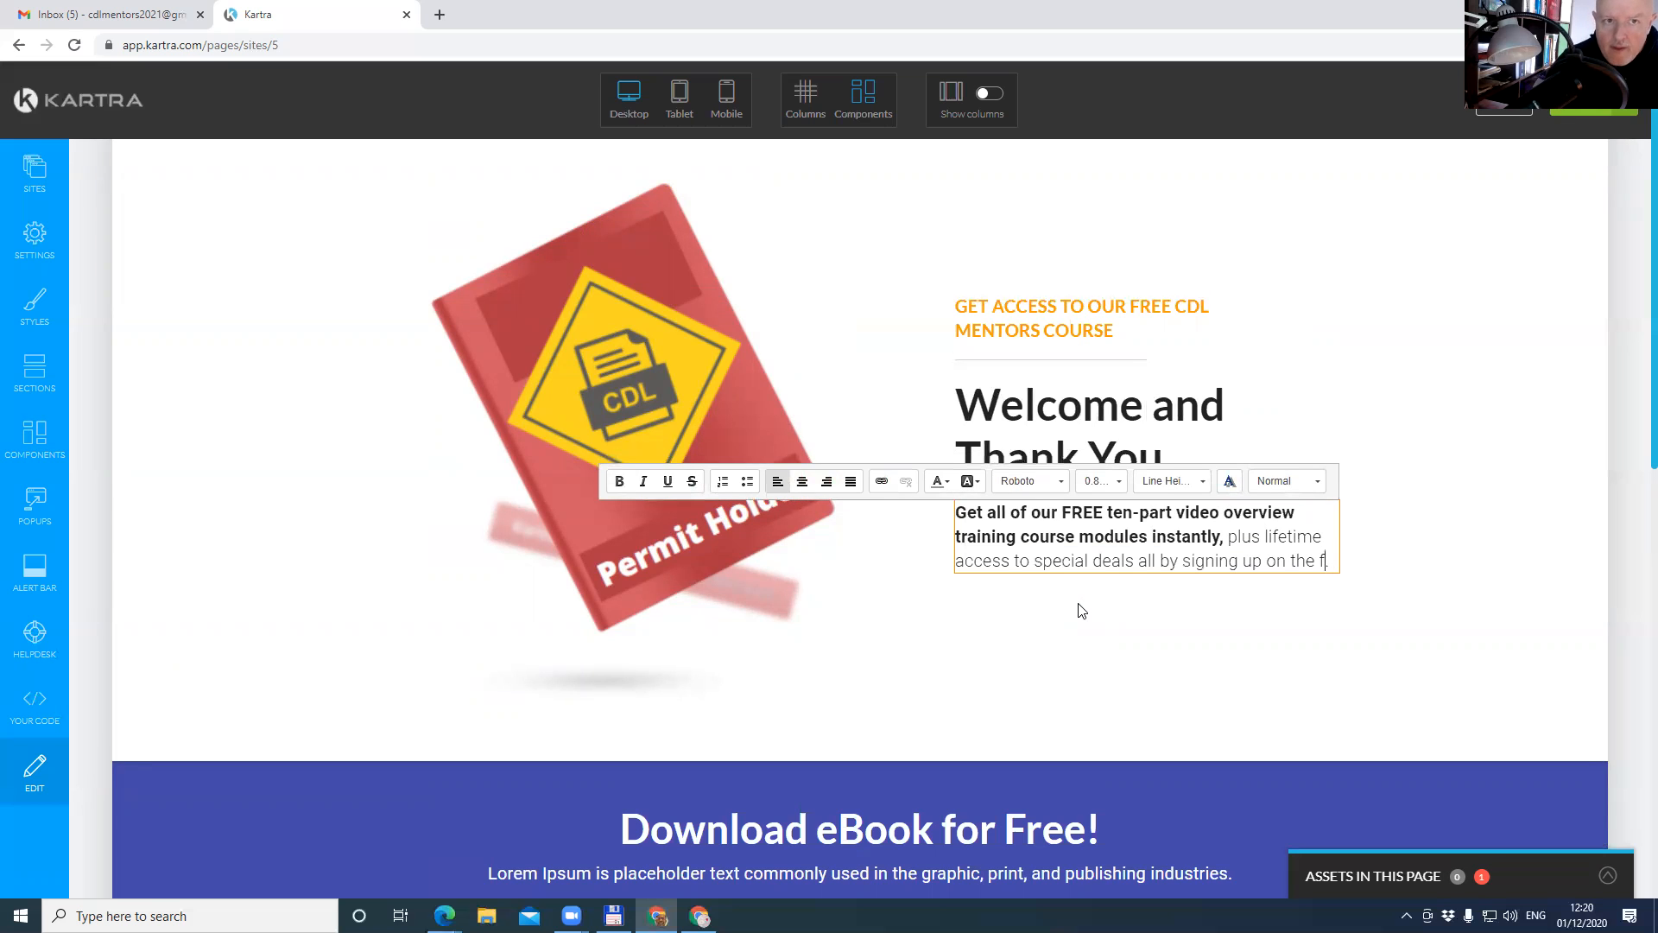
text(orm)
key(BackSpace)
key(BackSpace)
key(BackSpace)
text(orm below.)
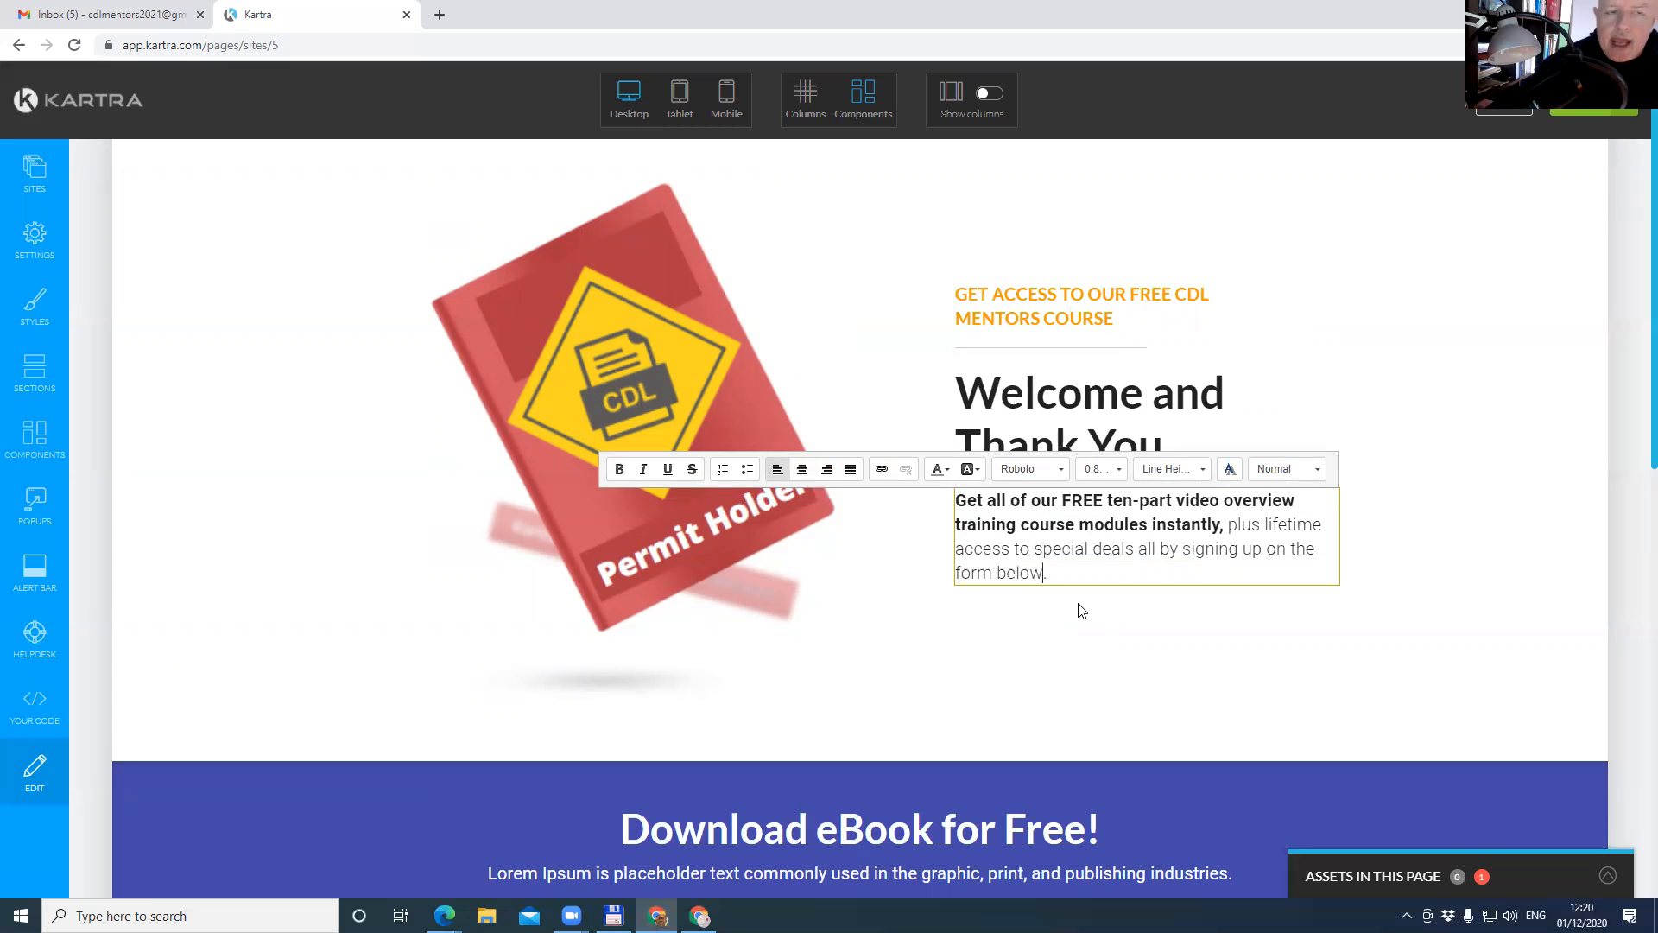
click(1114, 659)
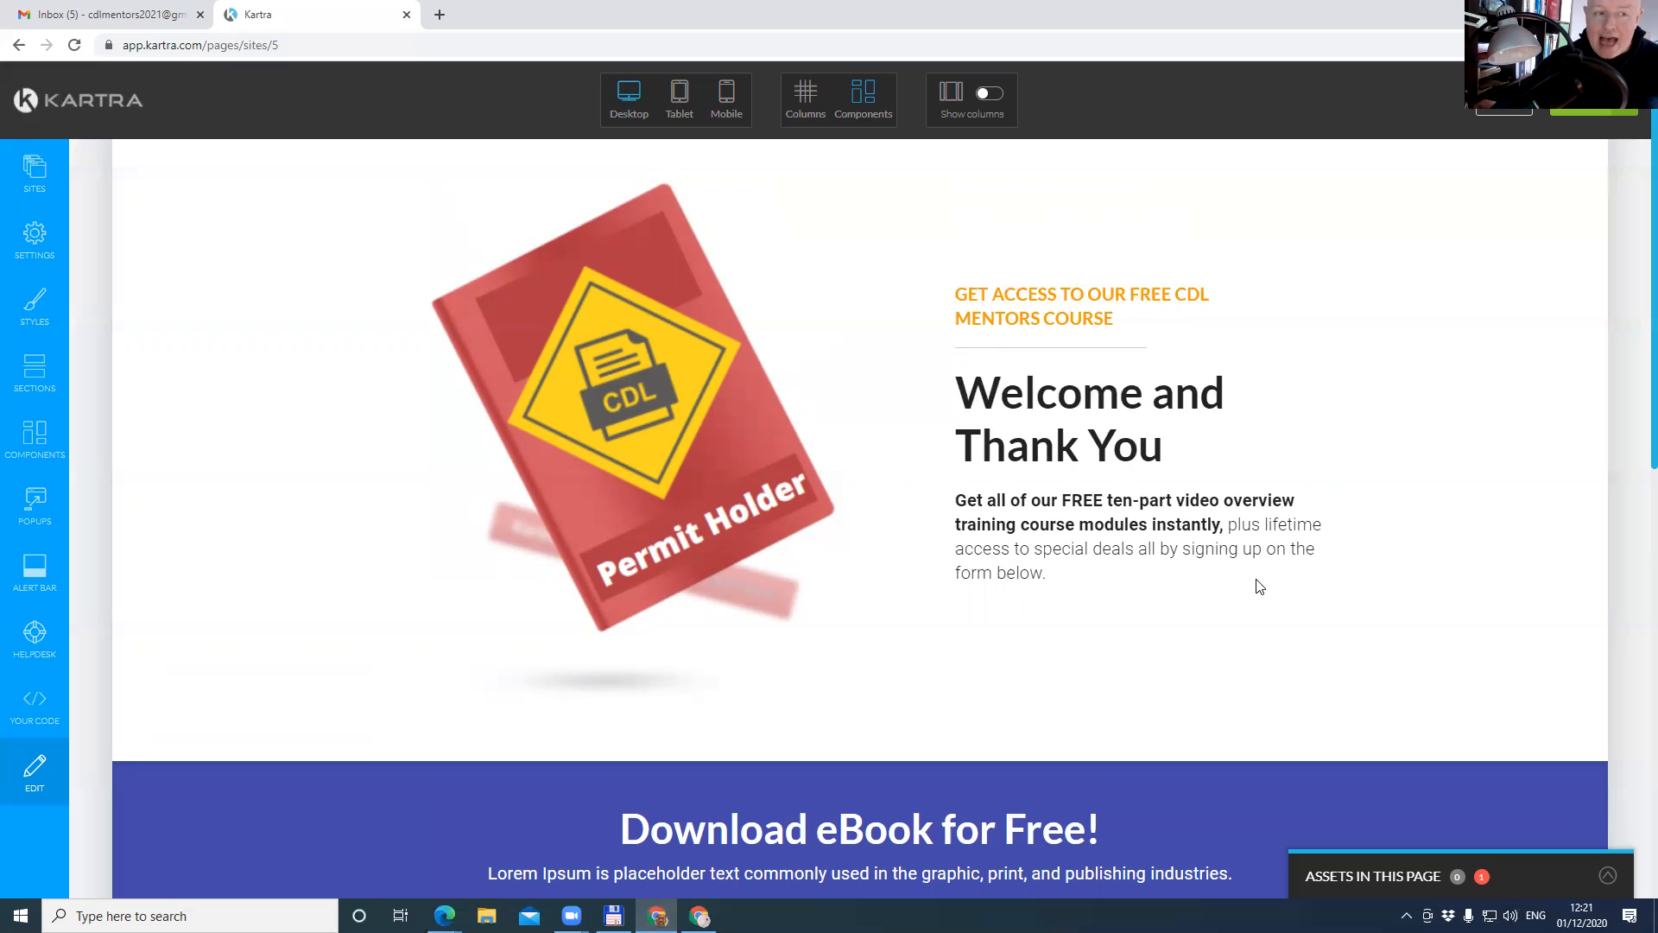
Reword the "Download eBook for Free!" heading in the blue section to "Download Our Amazing Video for Free!" and finish the text edit.
scroll(1038, 741, down, 2)
scroll(1020, 715, down, 2)
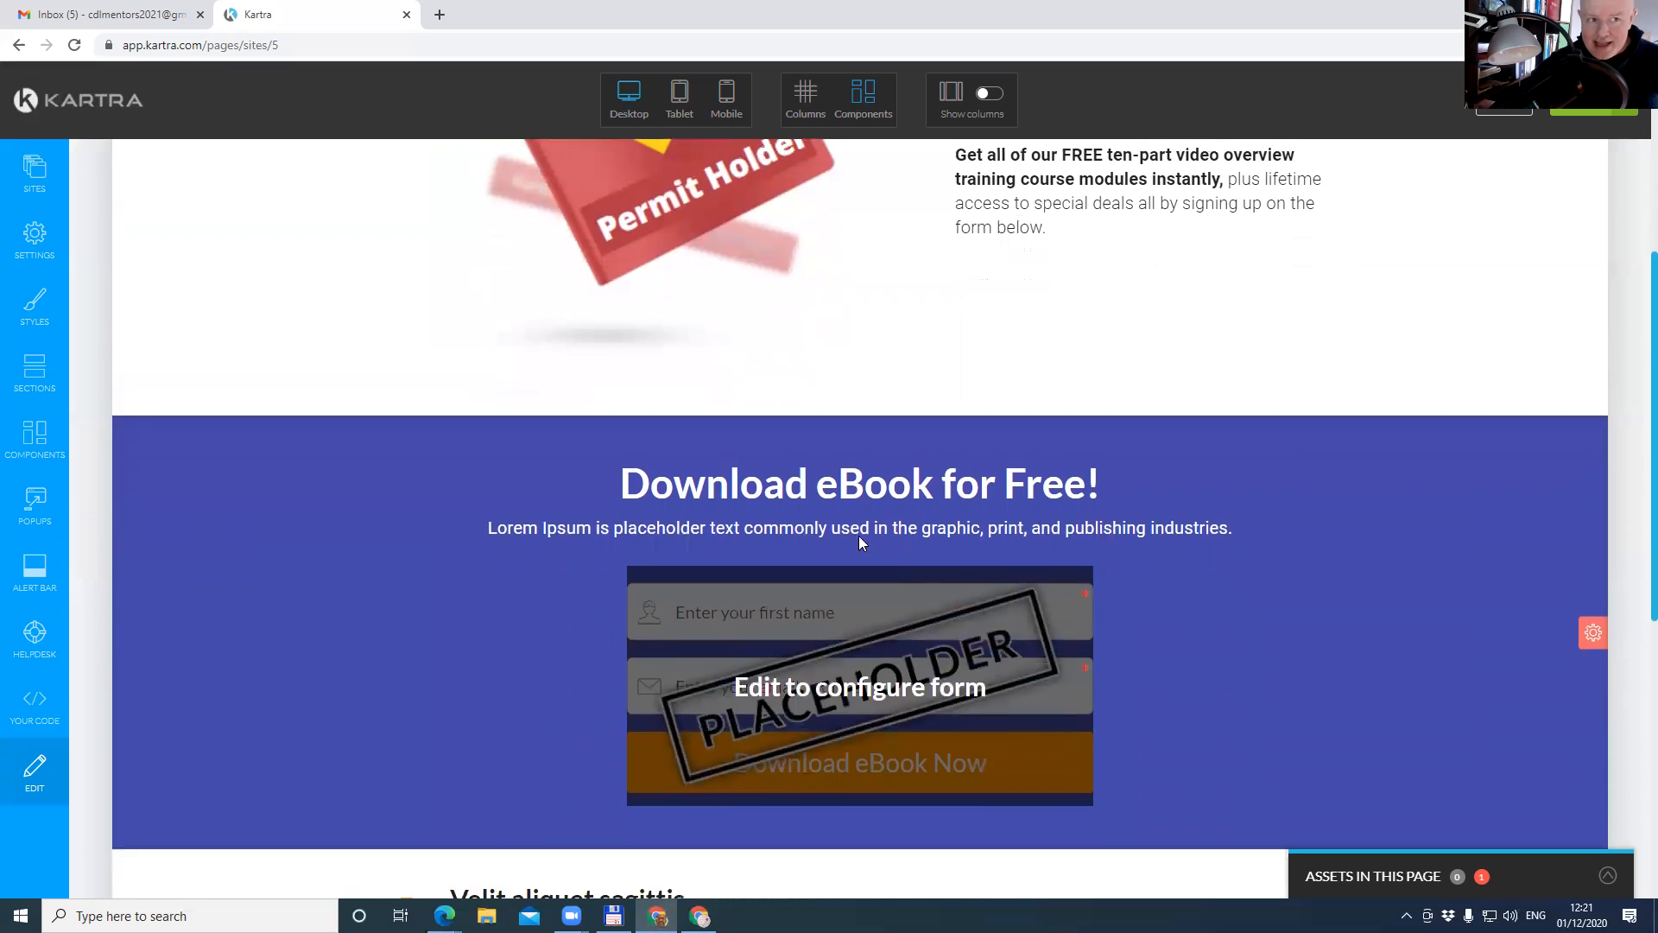
mouse_move(838, 477)
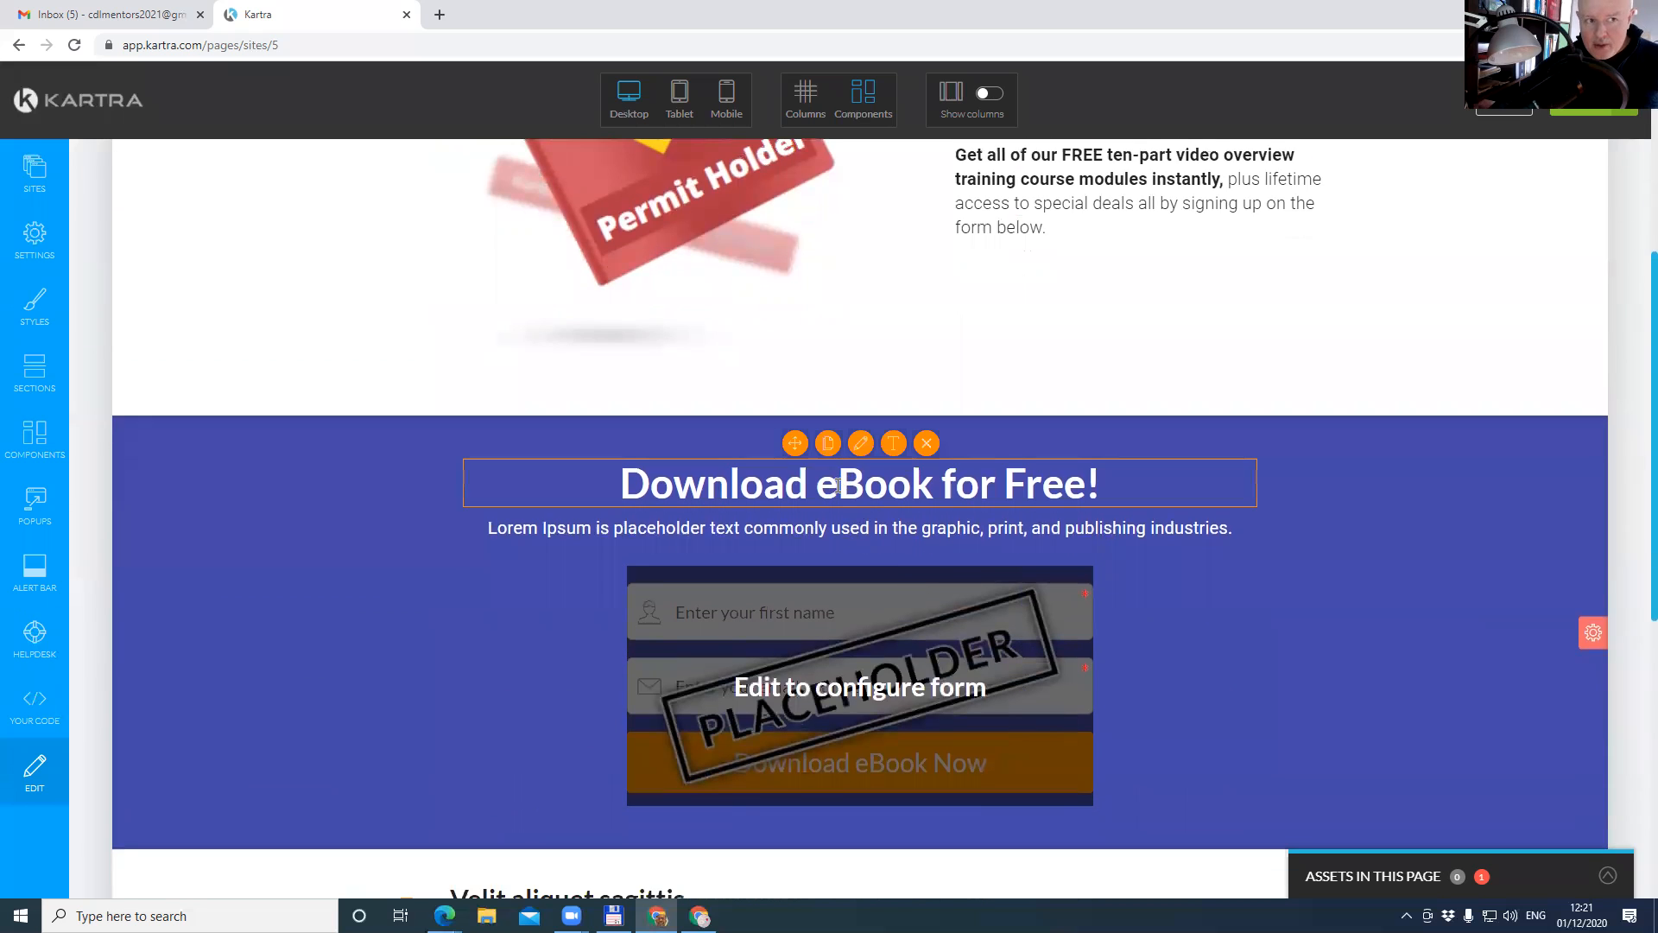
click(895, 447)
drag(816, 484, 940, 476)
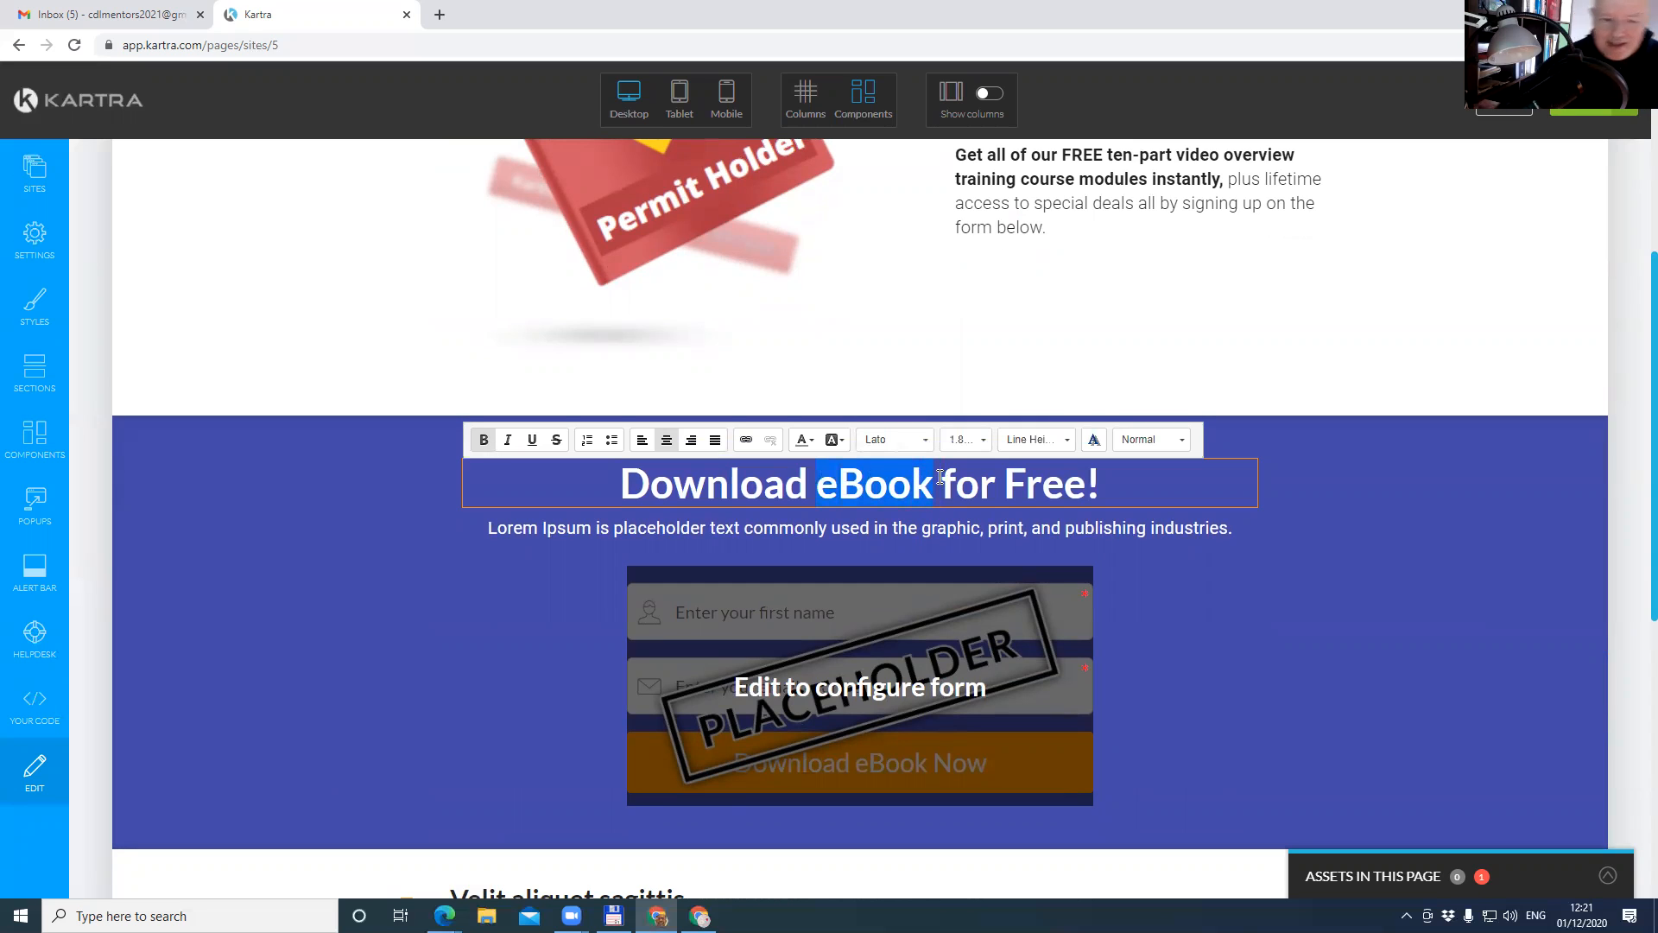
text(our)
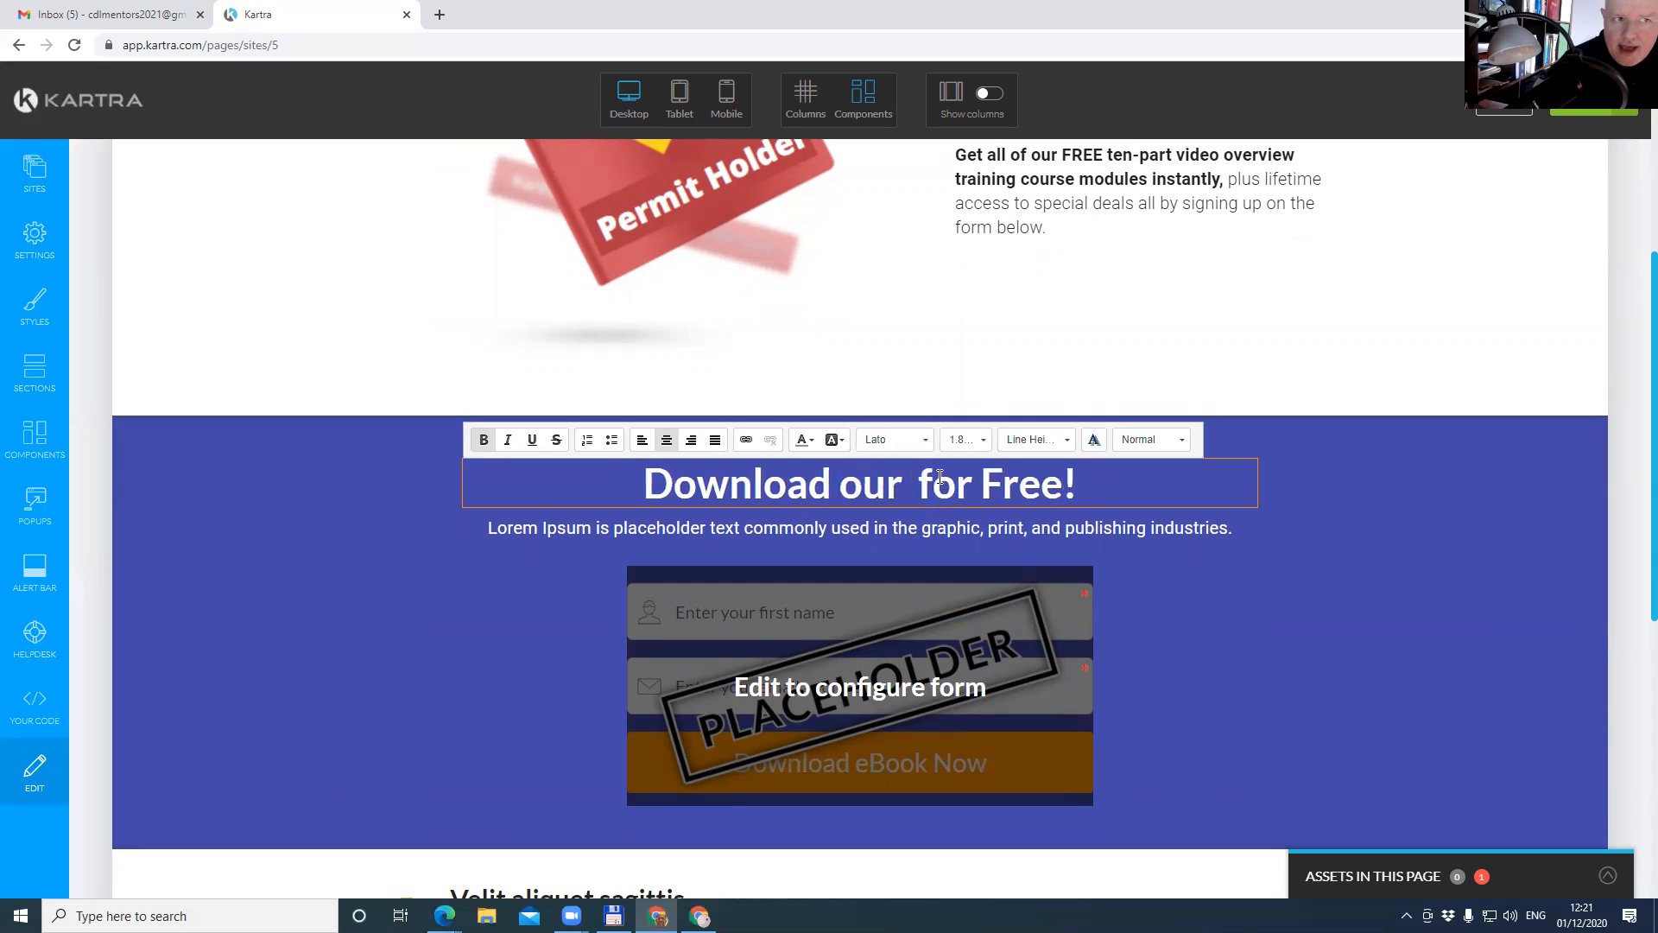
key(BackSpace)
key(BackSpace)
key(BackSpace)
key(BackSpace)
text(Our Amazing Video)
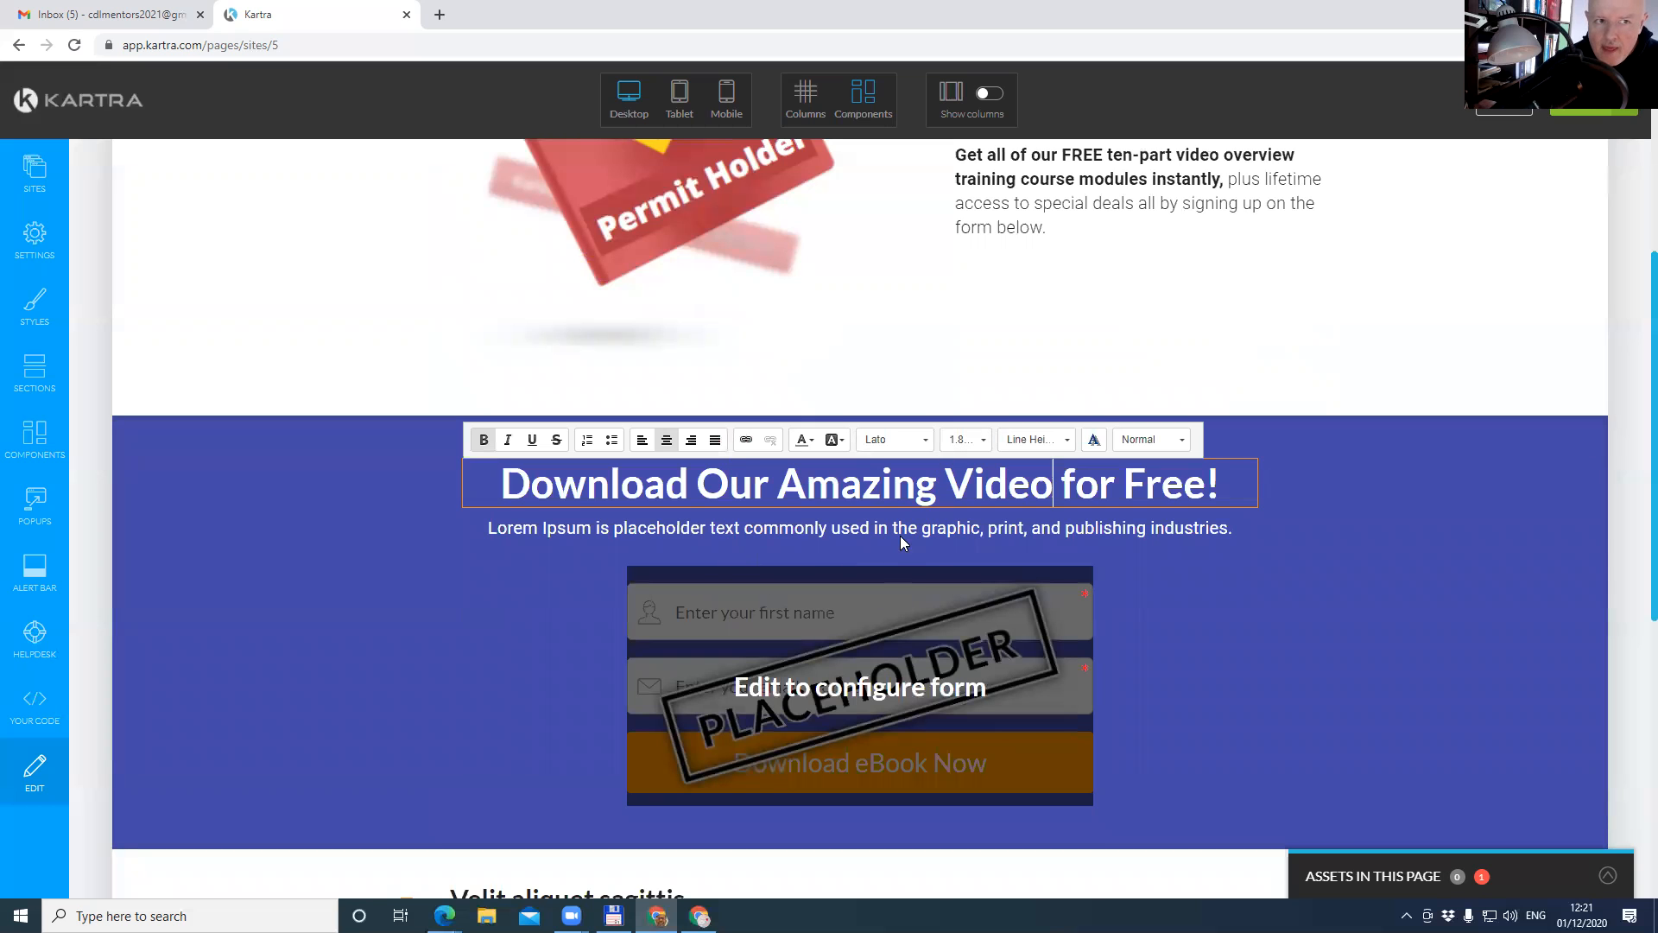
click(1225, 540)
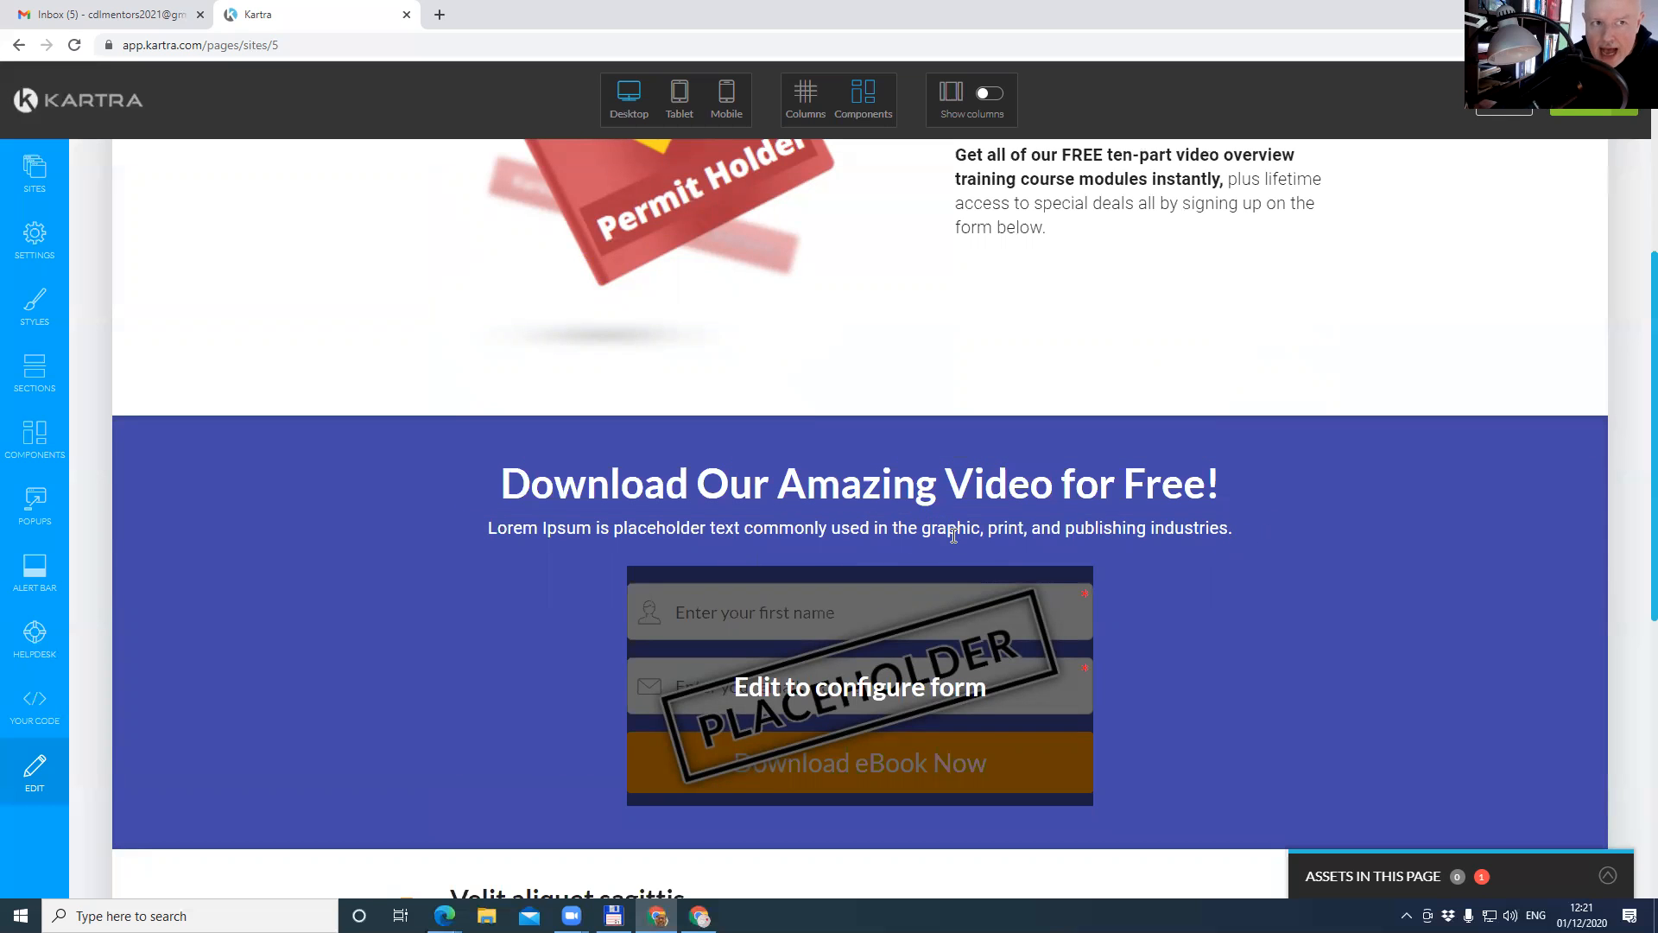
Replace the blue section's placeholder line with "In this video you're going to learn the 140 terms you need to know to pass your Online CDL Mentors examination.".
click(906, 522)
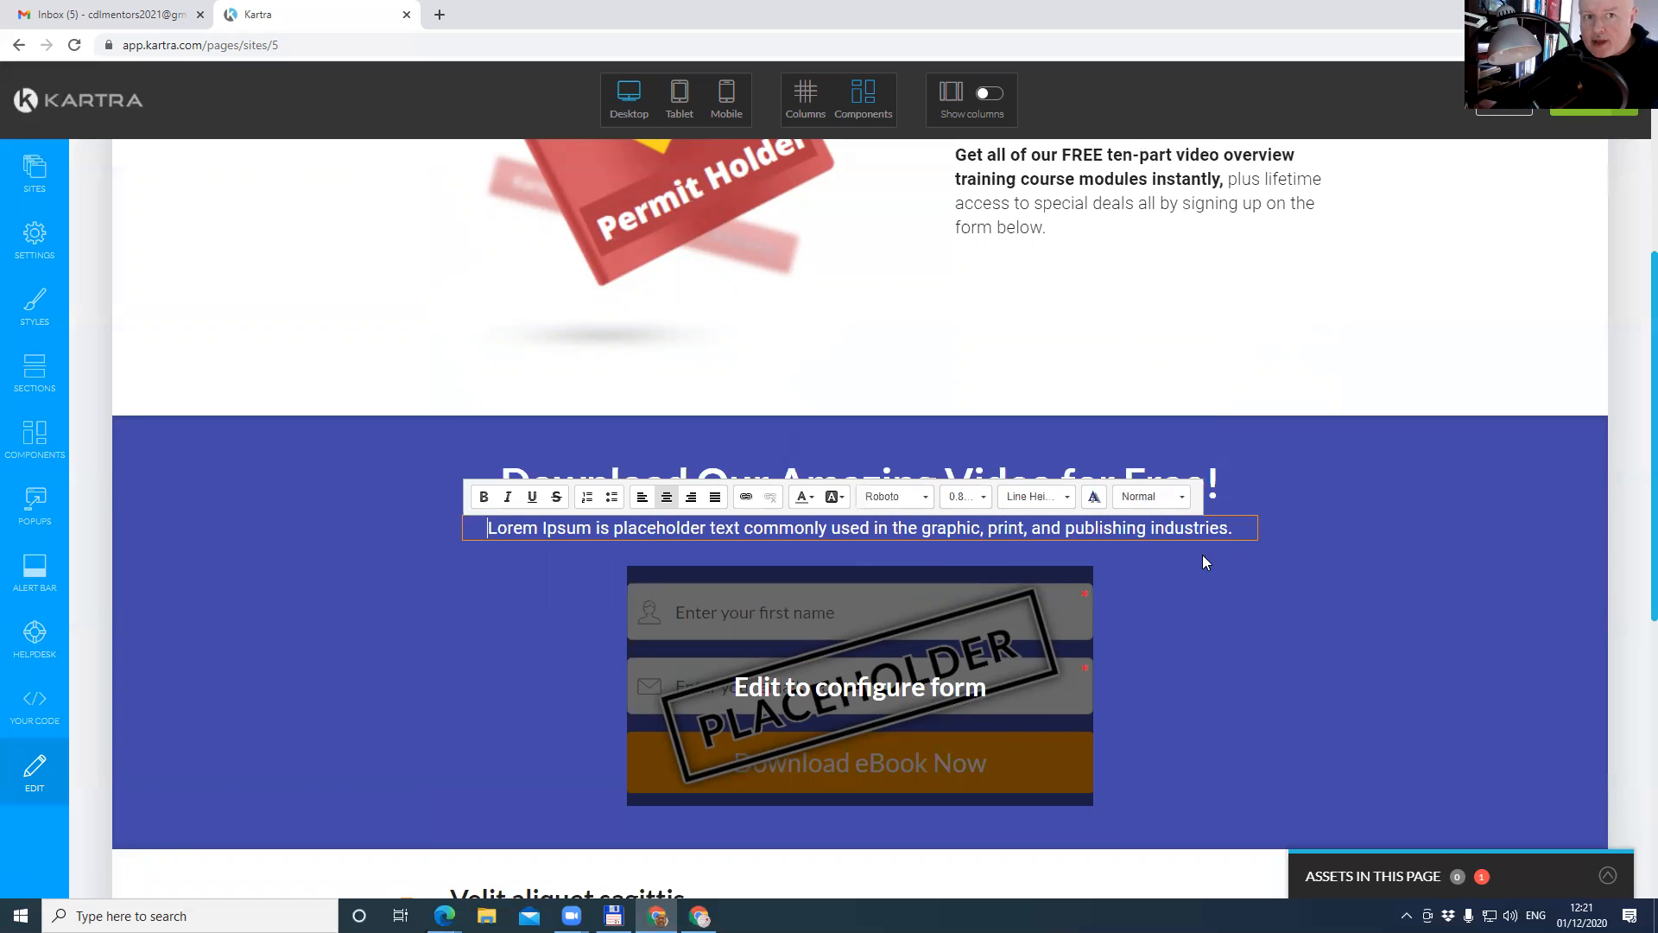
drag(1233, 522, 433, 591)
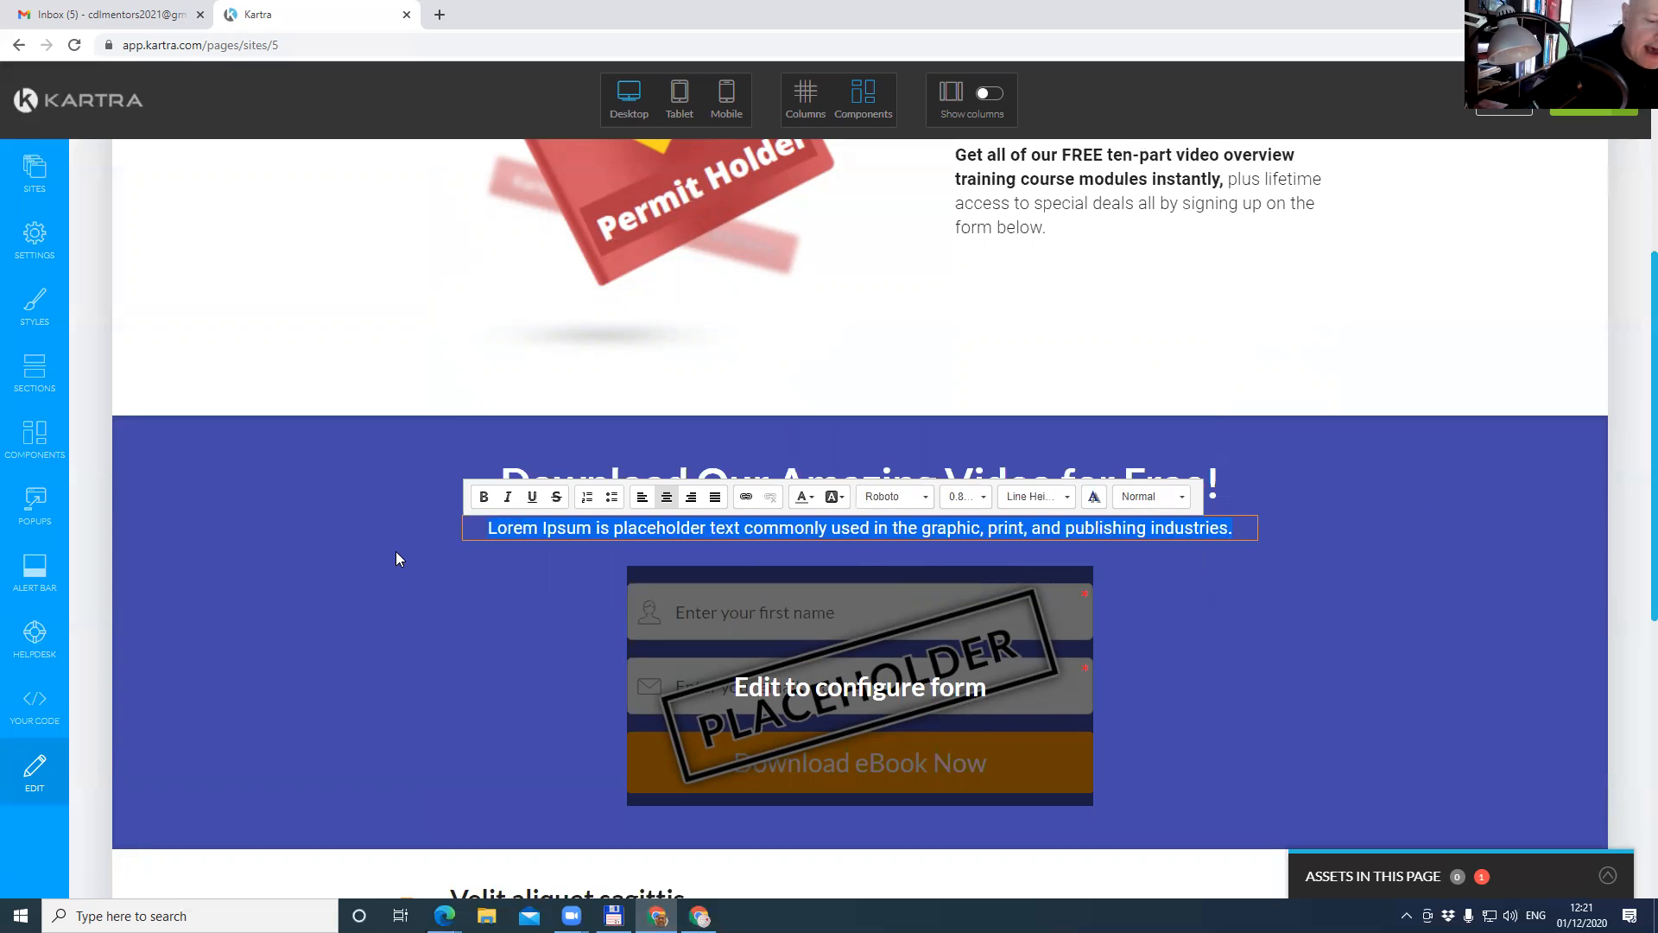
text(In this video)
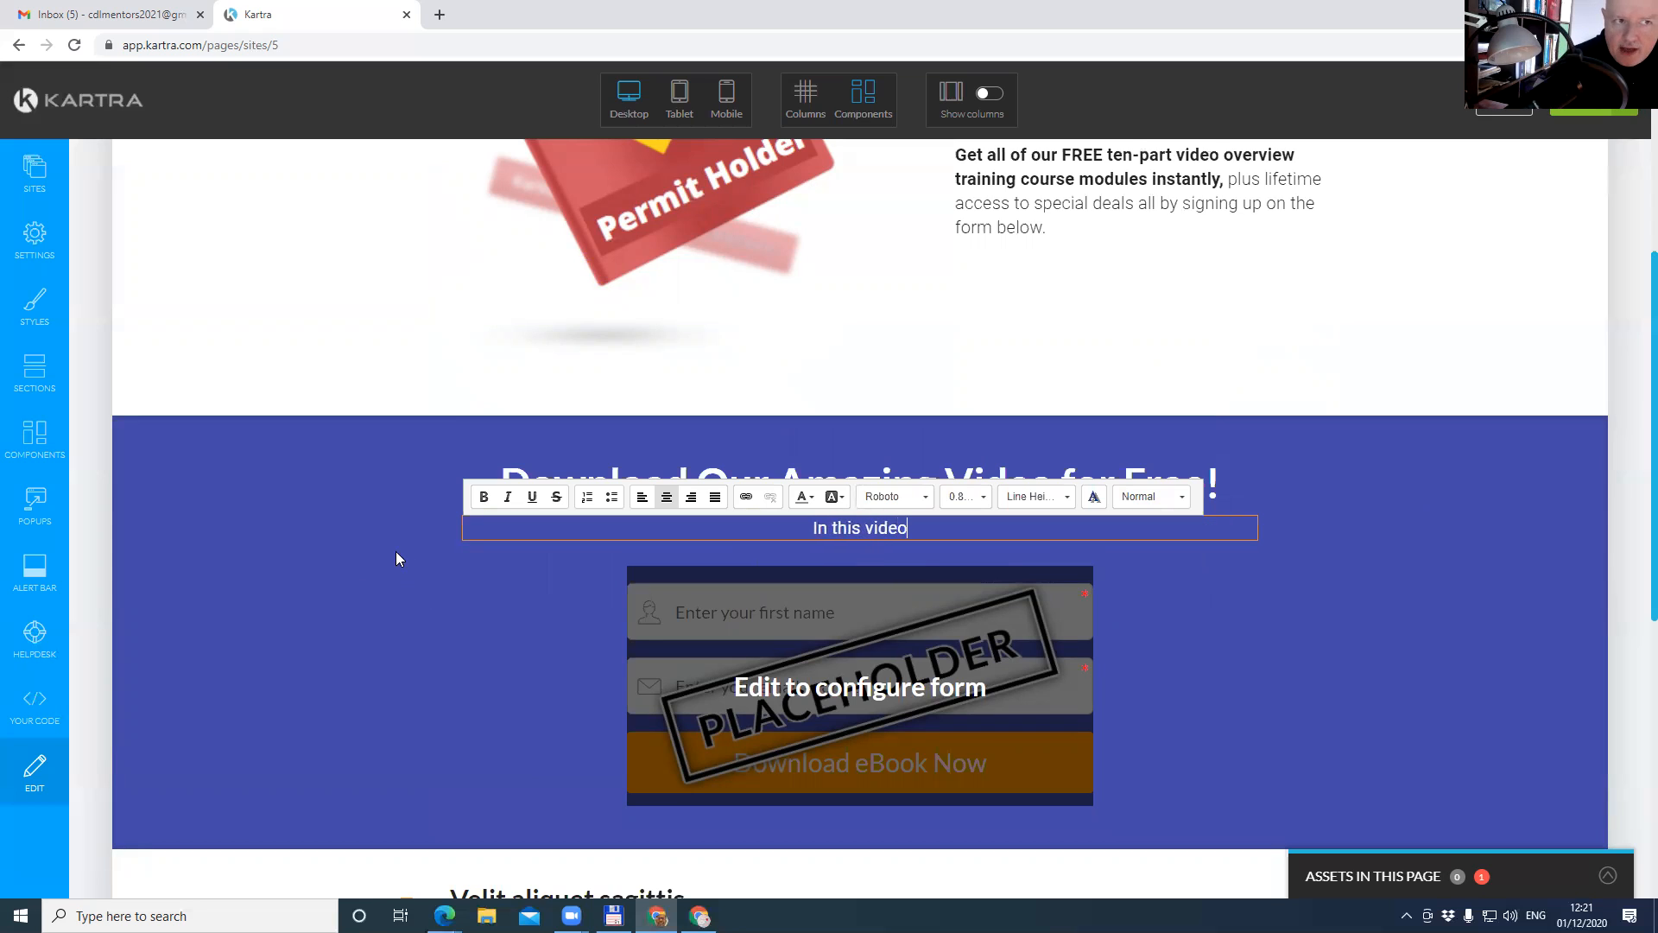
text( you're going t)
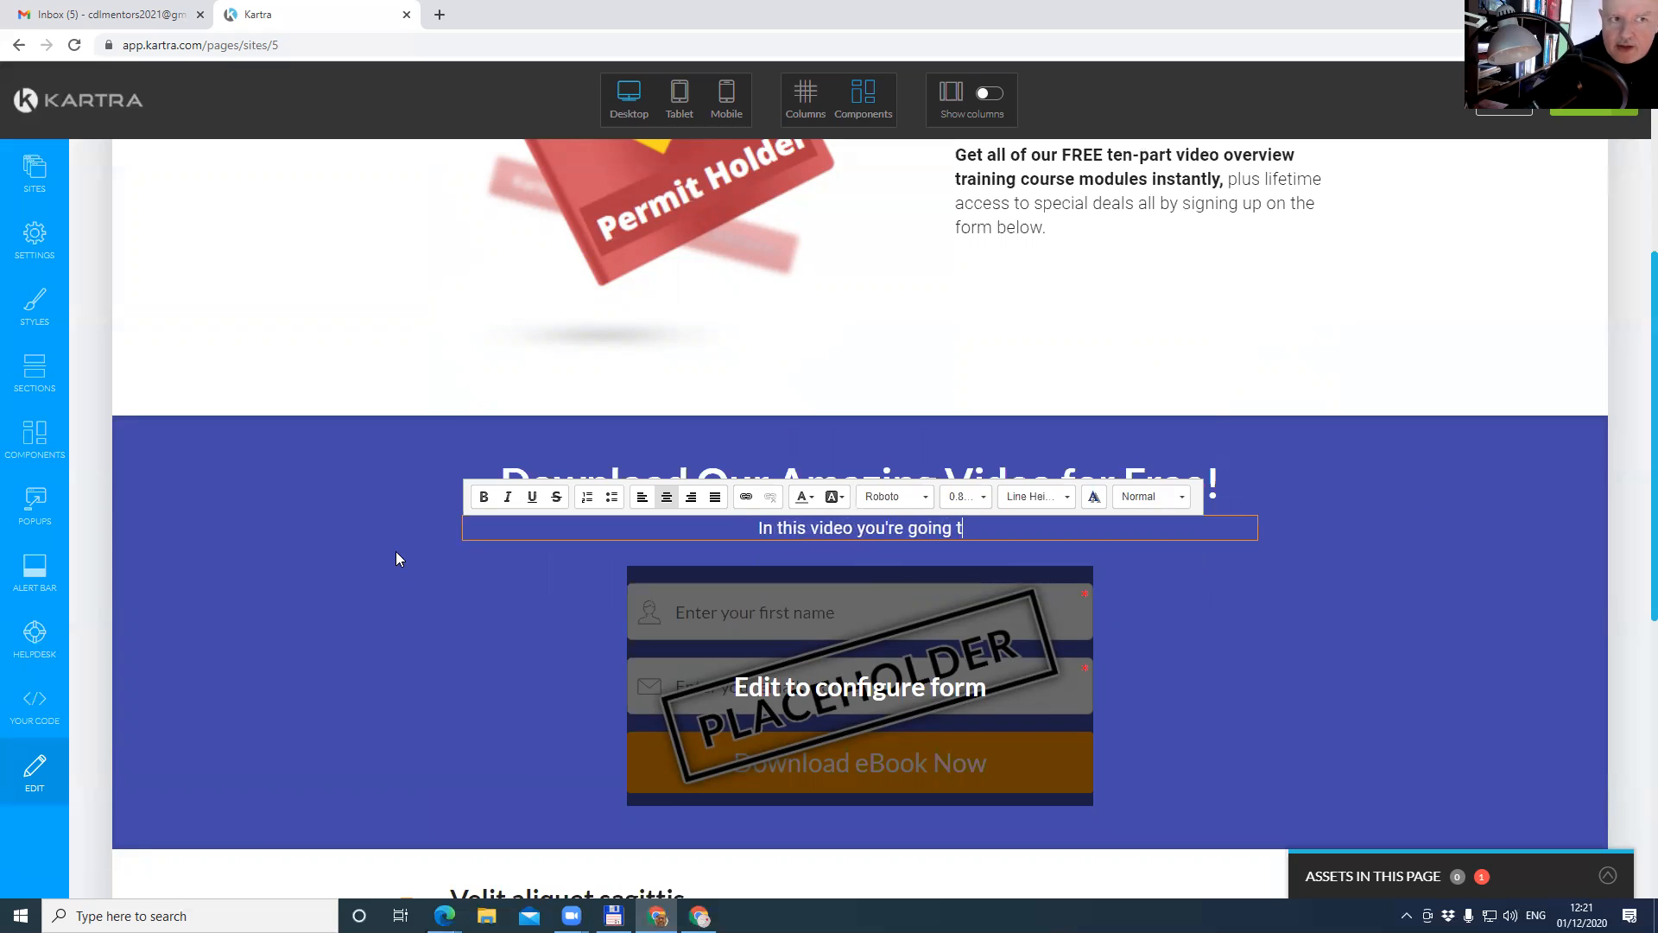
text(o learn the )
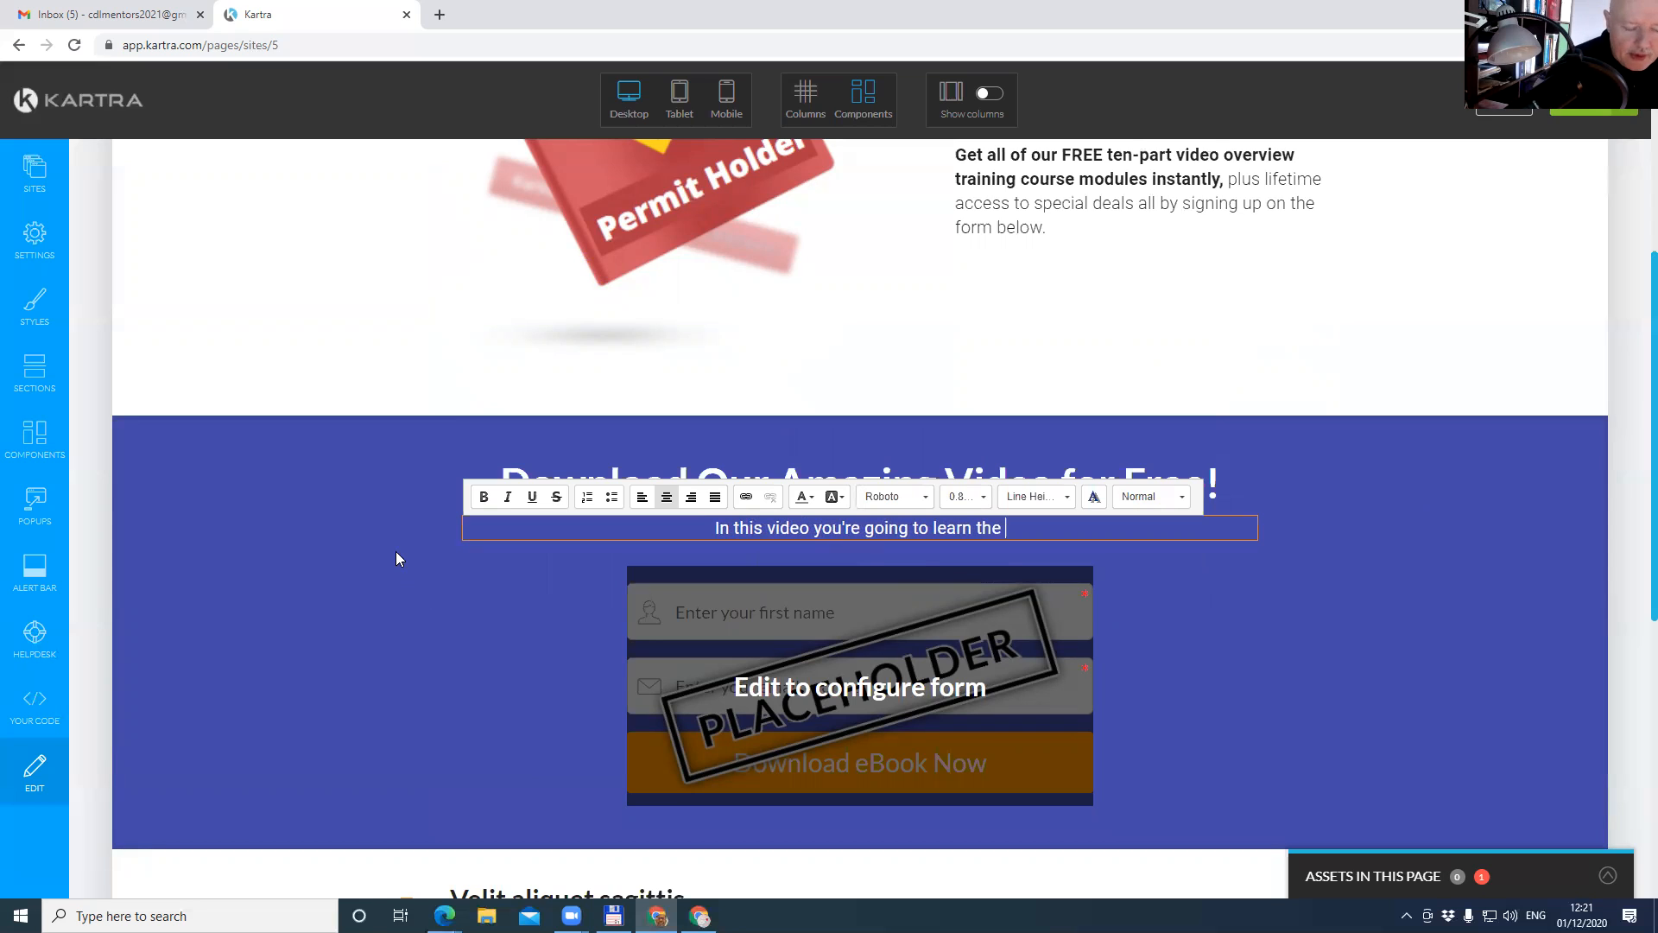
text(140 )
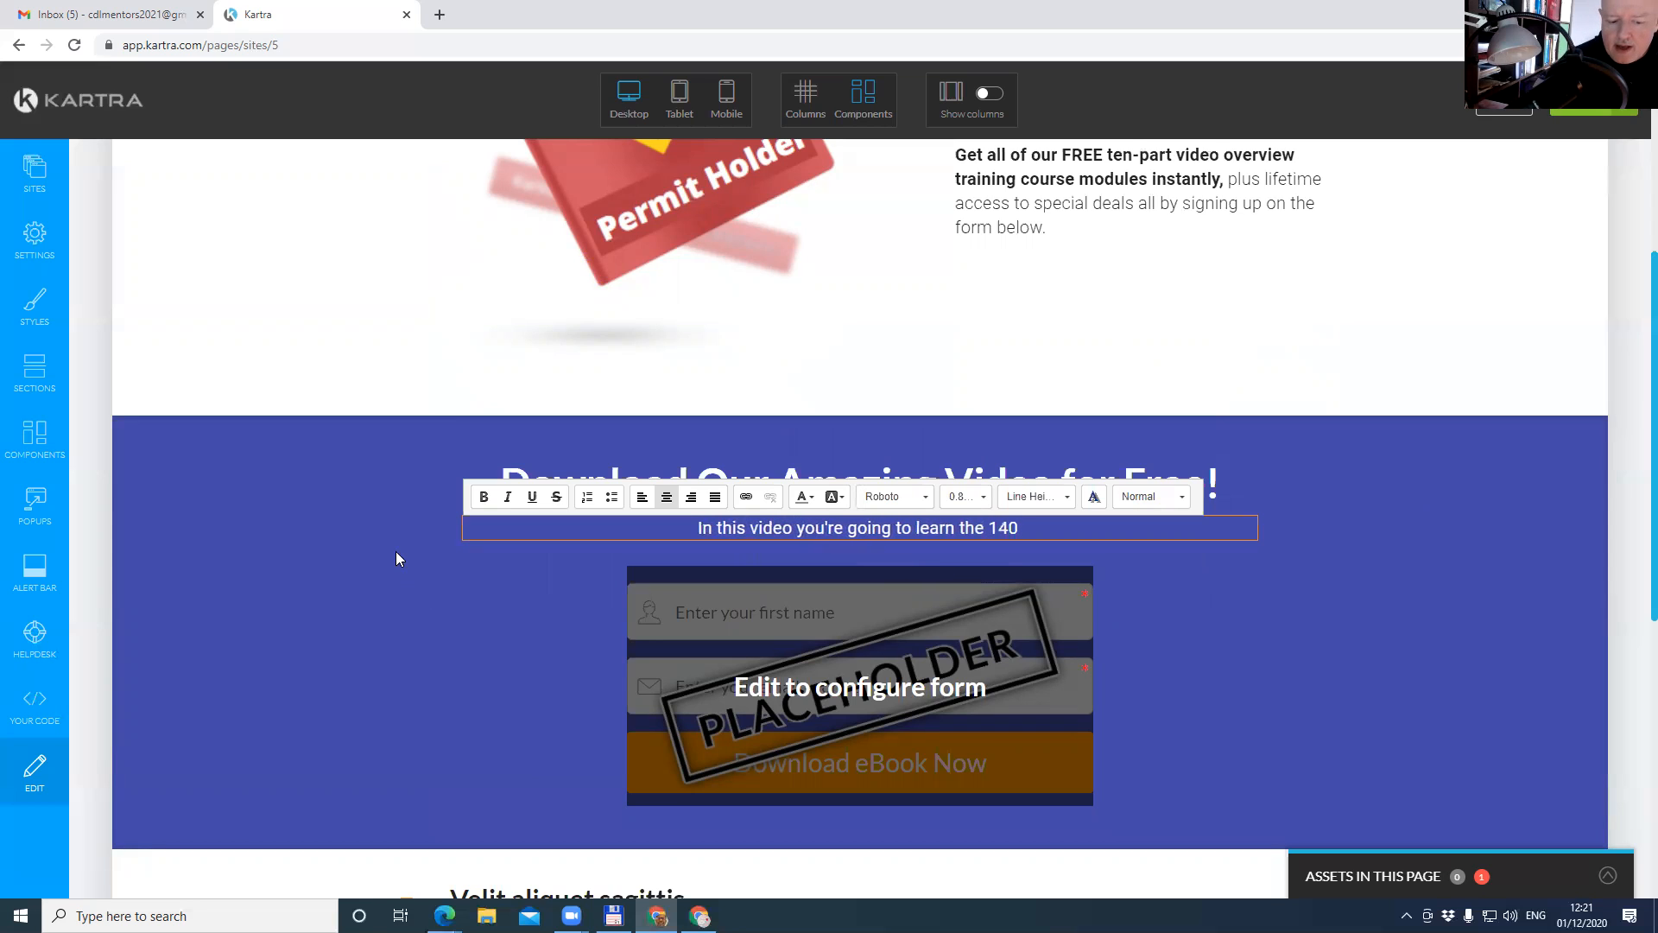
text(ac)
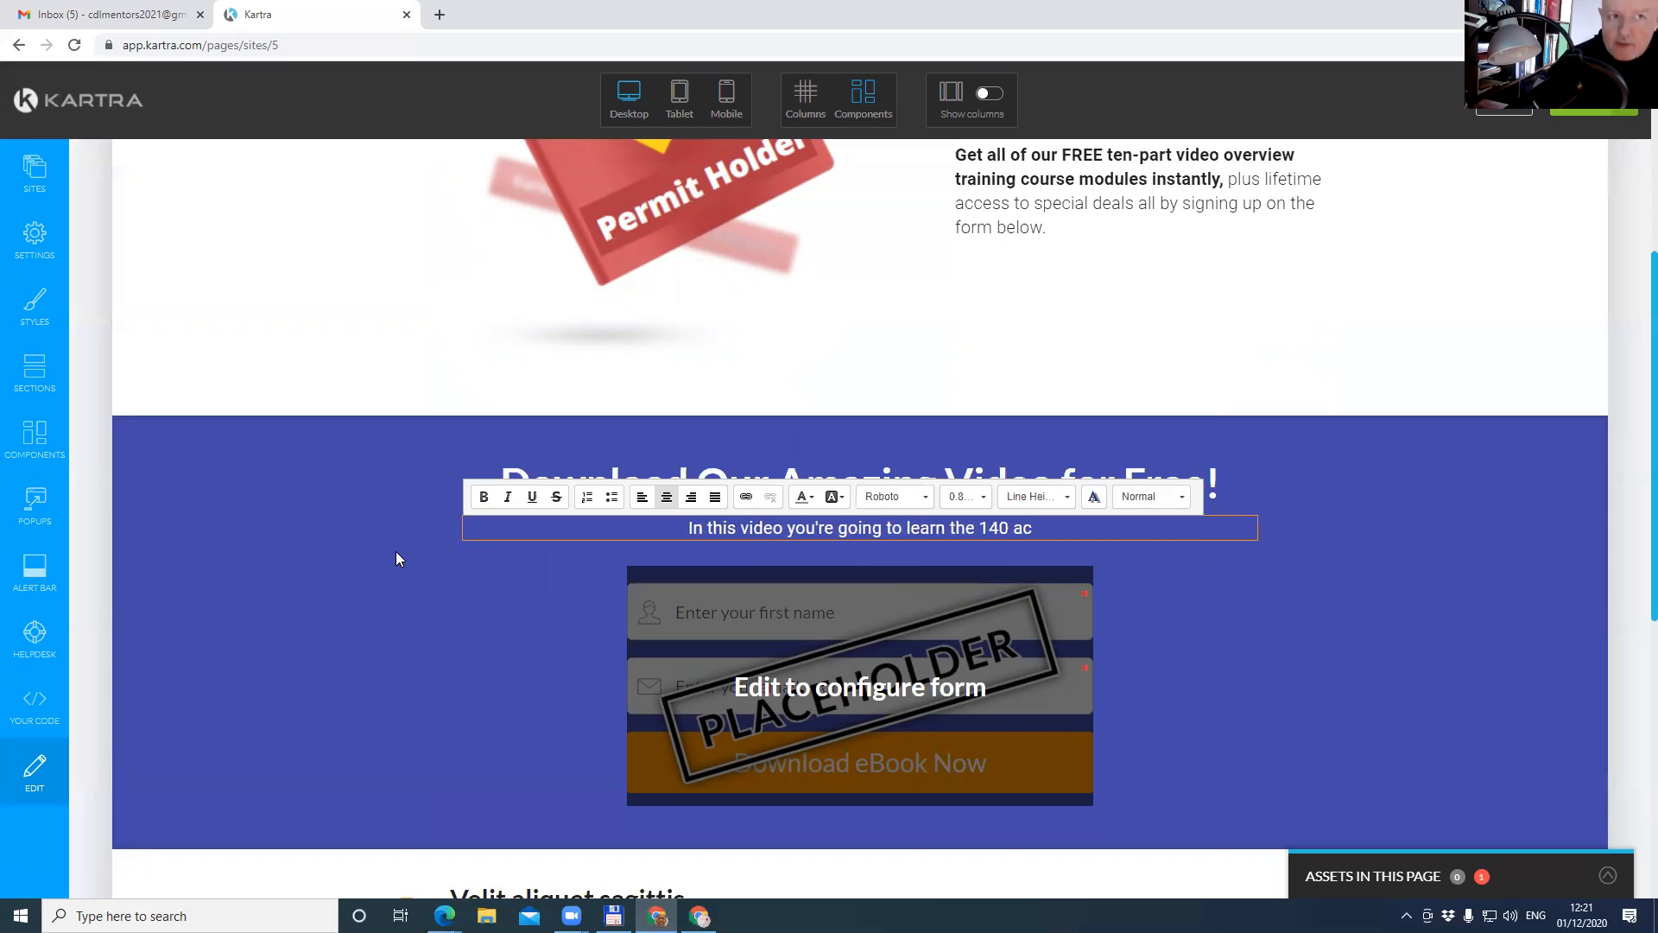
key(BackSpace)
key(BackSpace)
text(terms you ne)
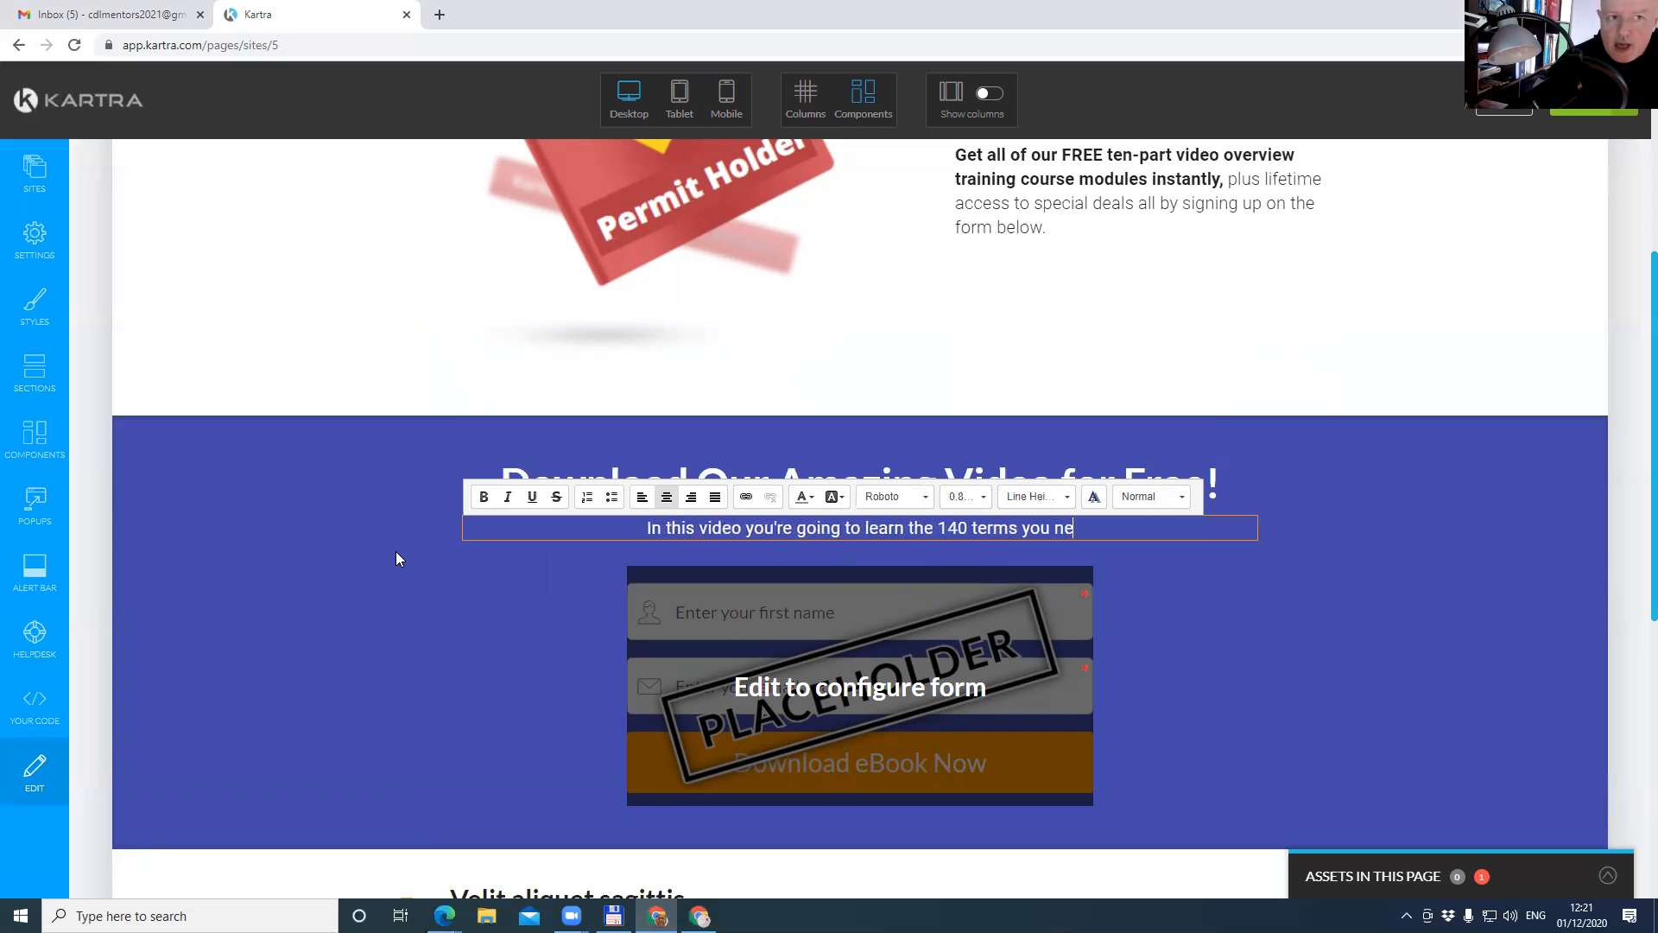
text(ed to know to )
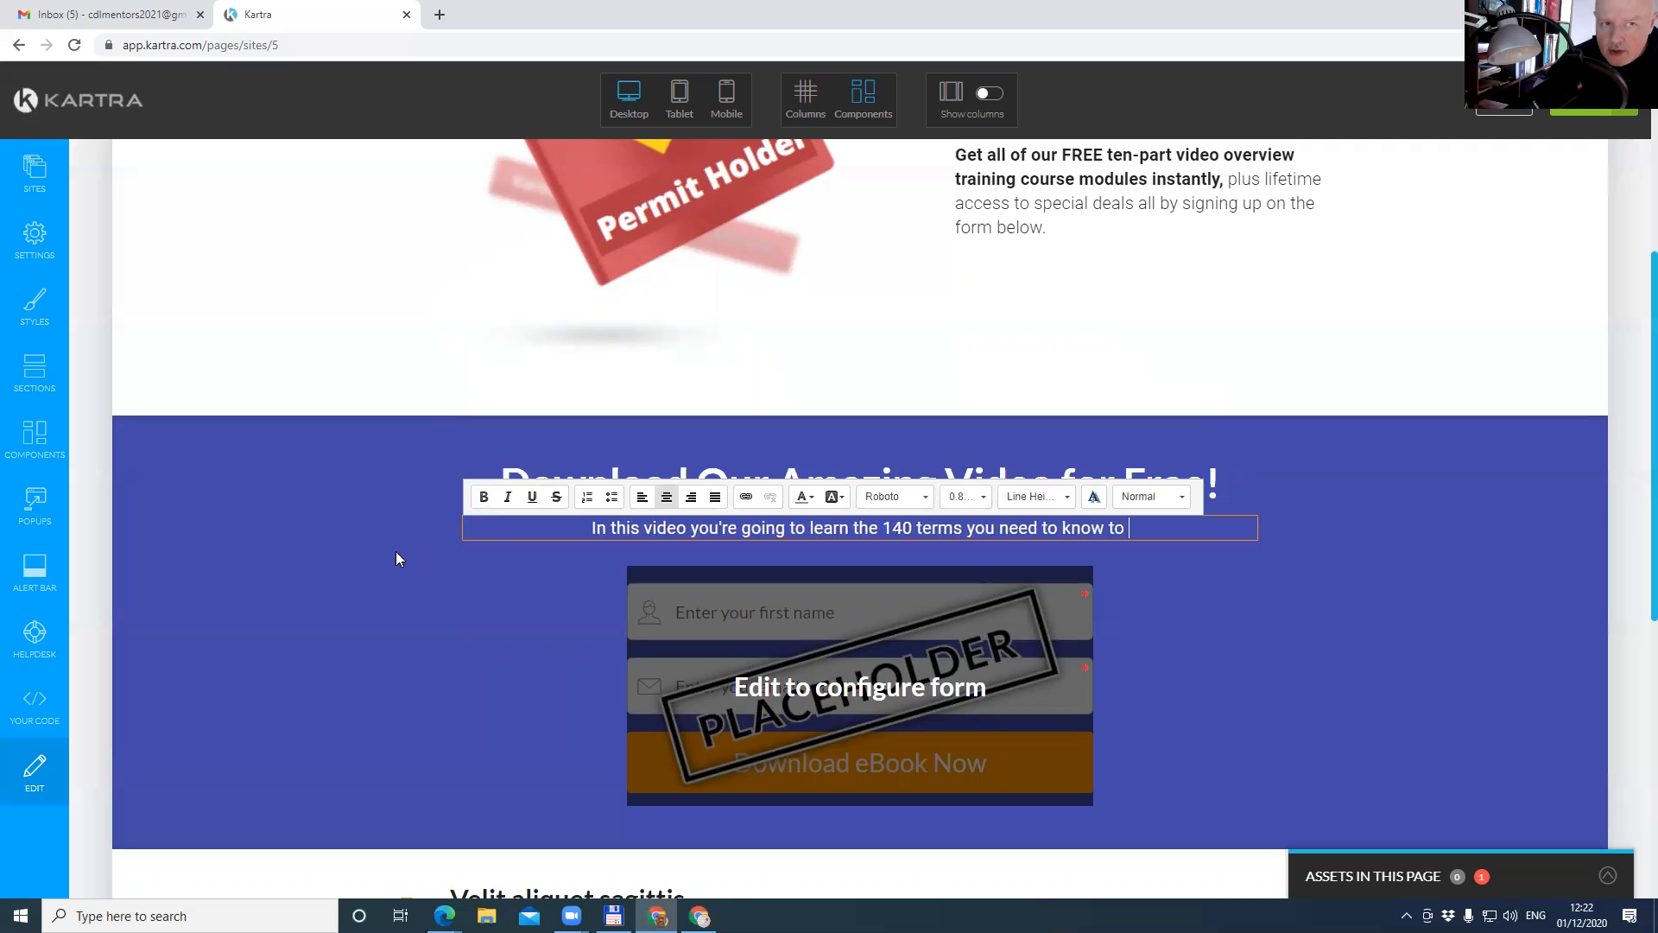
text(pass your O)
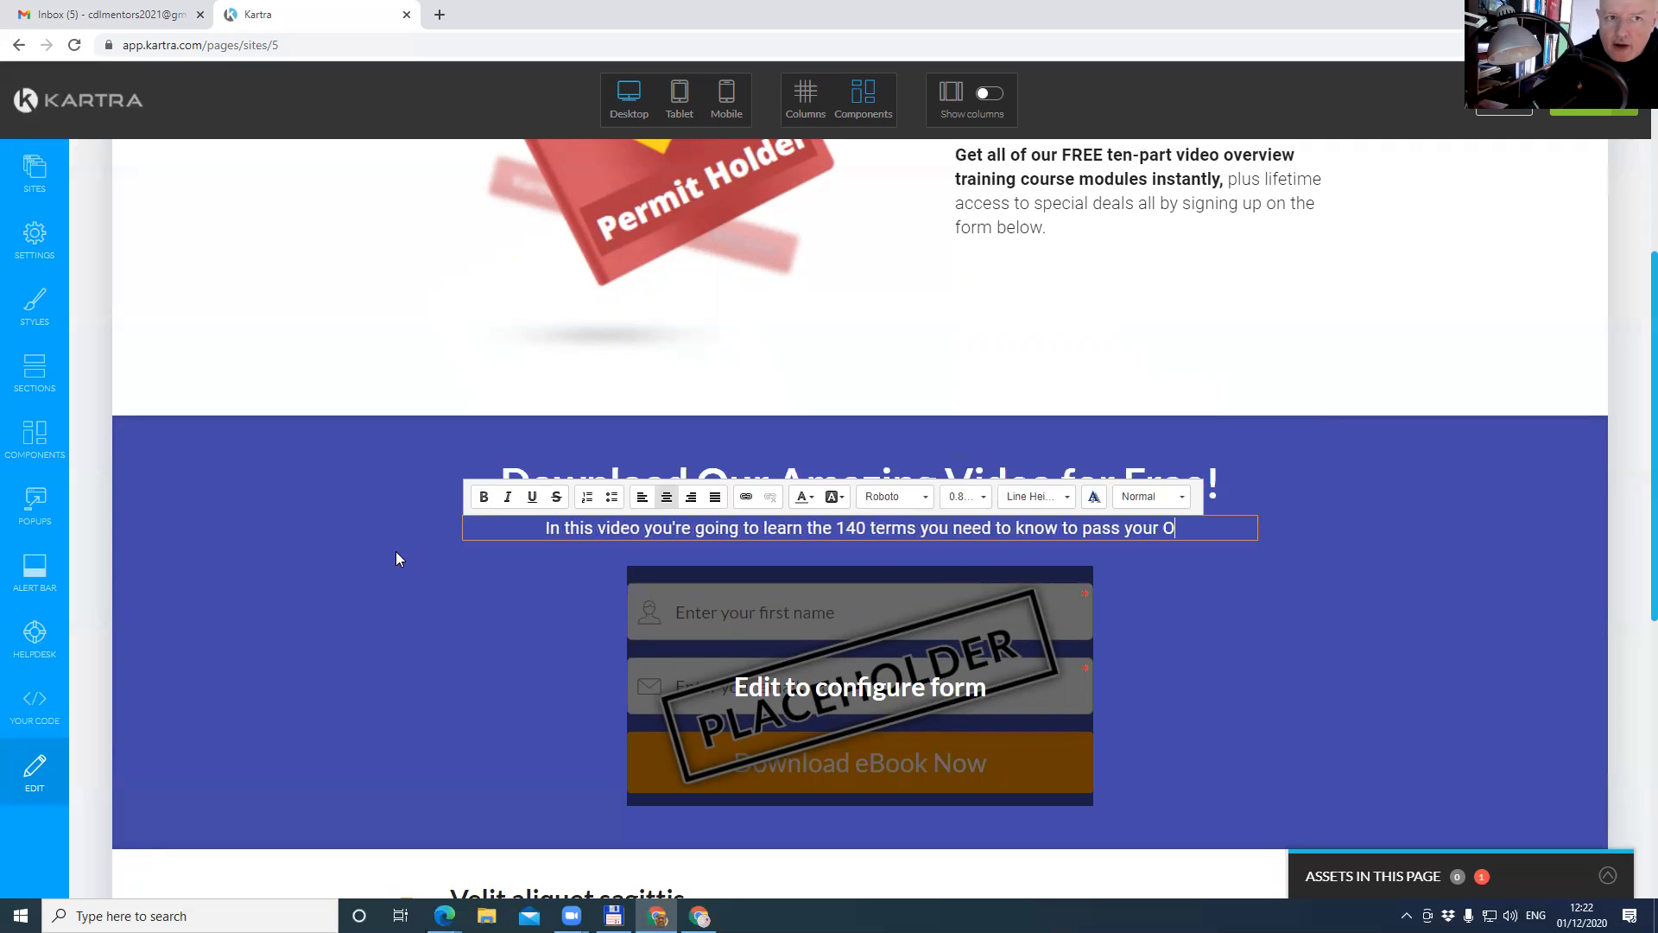
text(nline CDL Me)
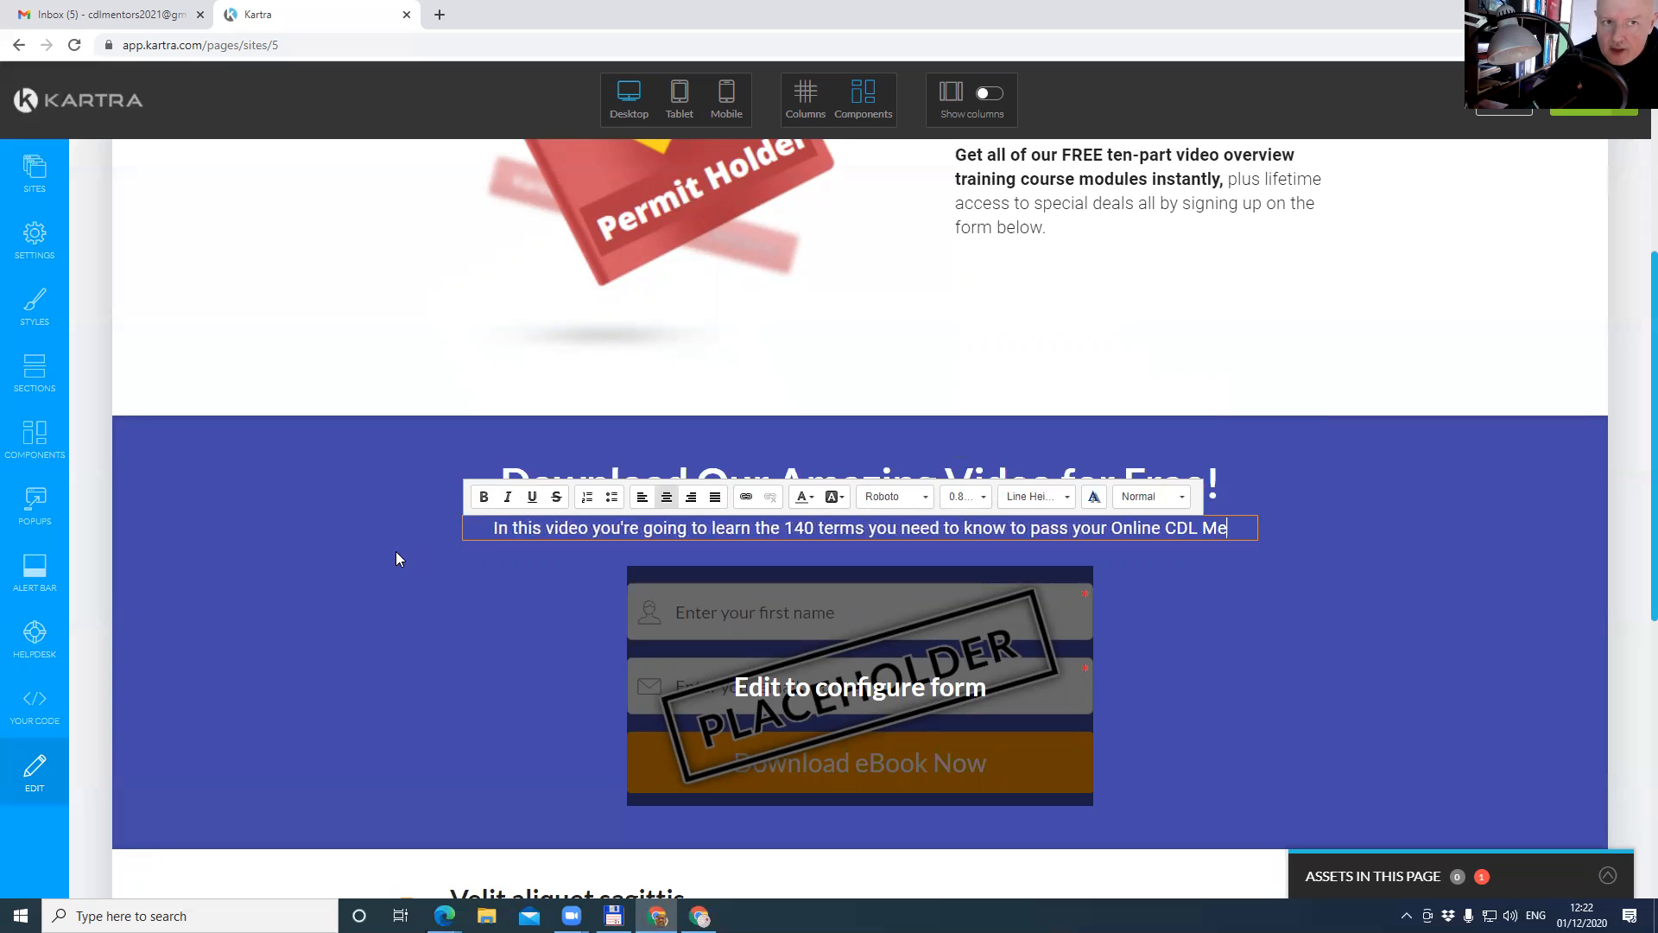
text(ntors examination.)
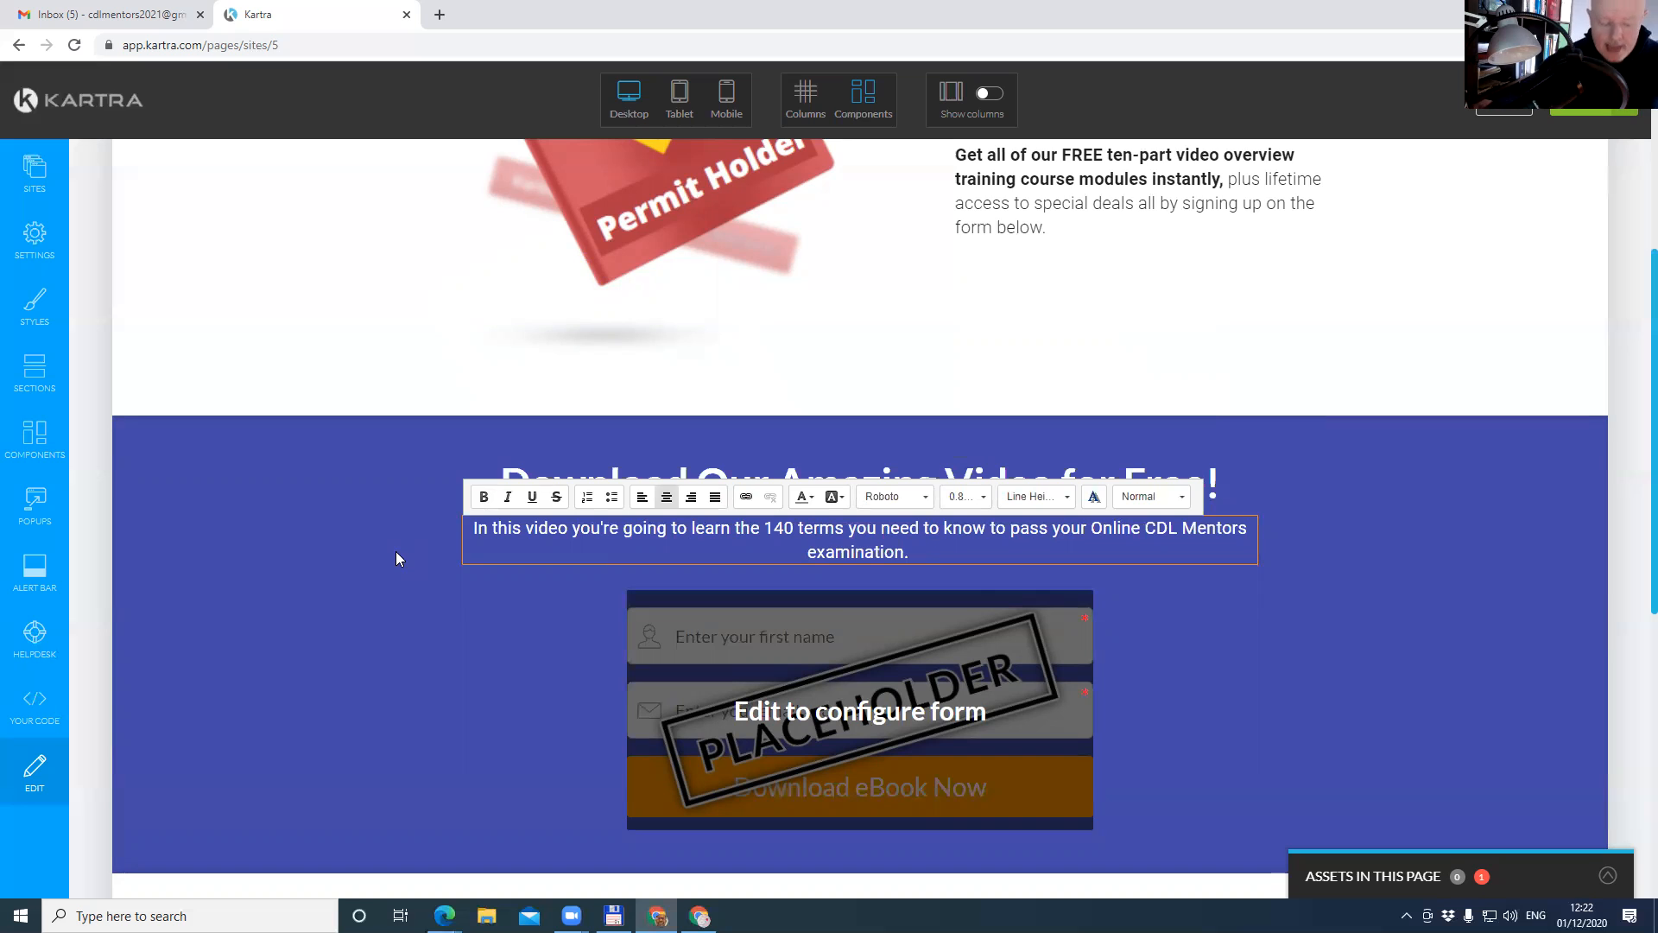
mouse_move(989, 710)
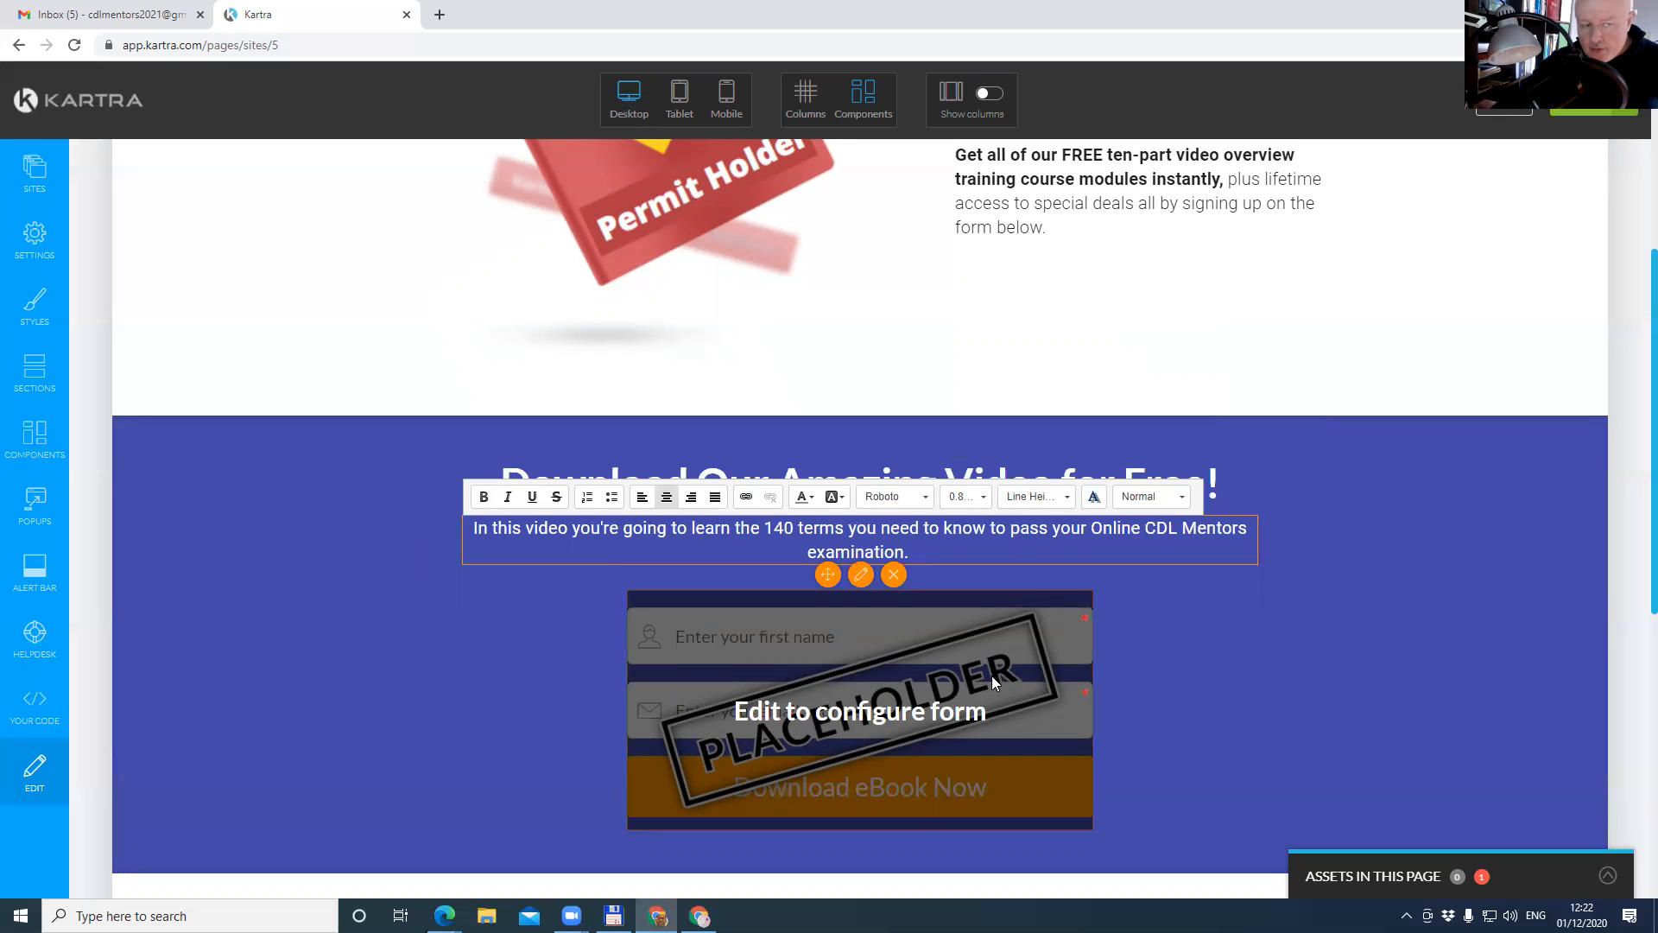
mouse_move(900, 702)
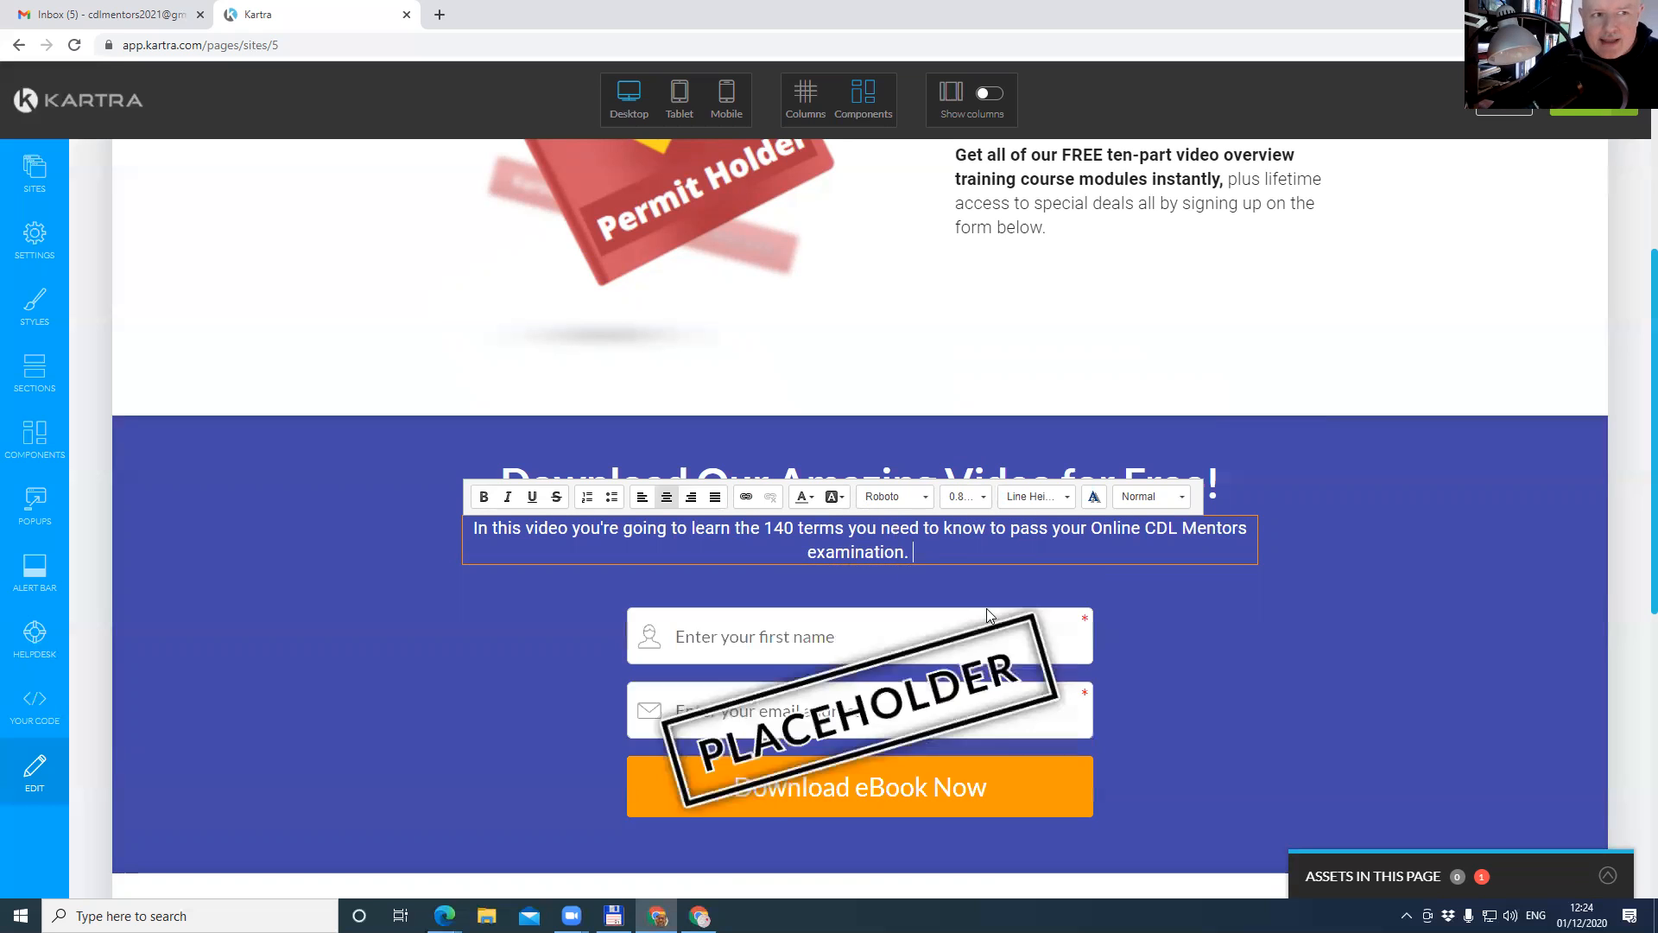
scroll(986, 653, down, 1)
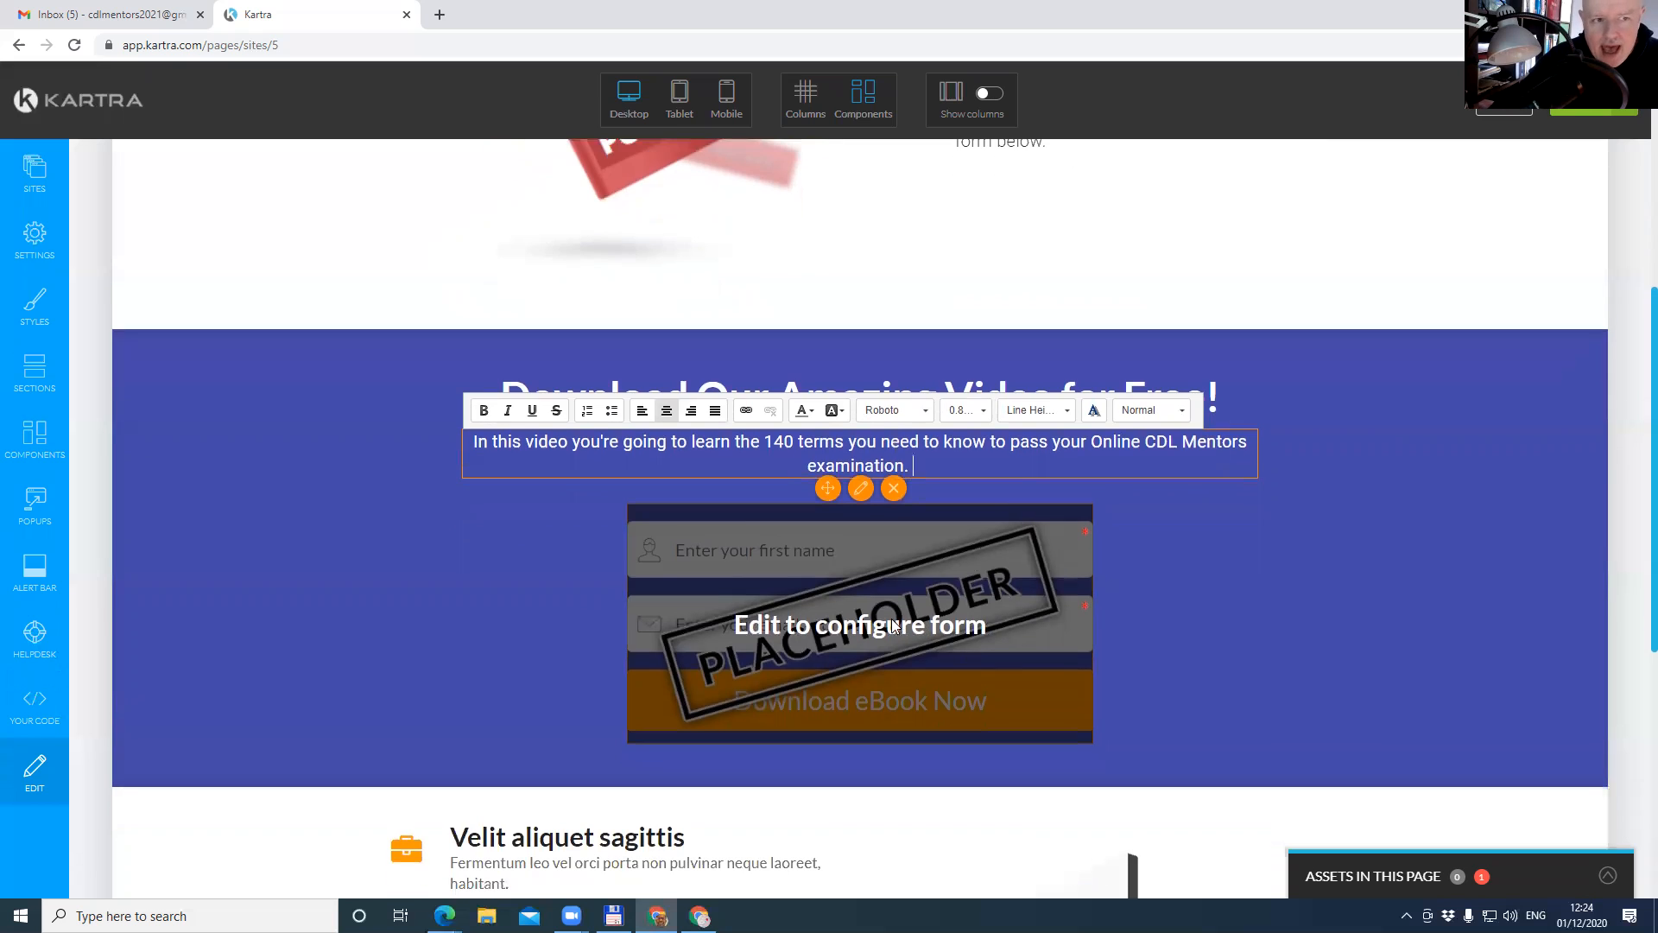
click(879, 634)
Configure the placeholder form in the blue section to use the Double Opt-In Form and apply it.
mouse_move(878, 615)
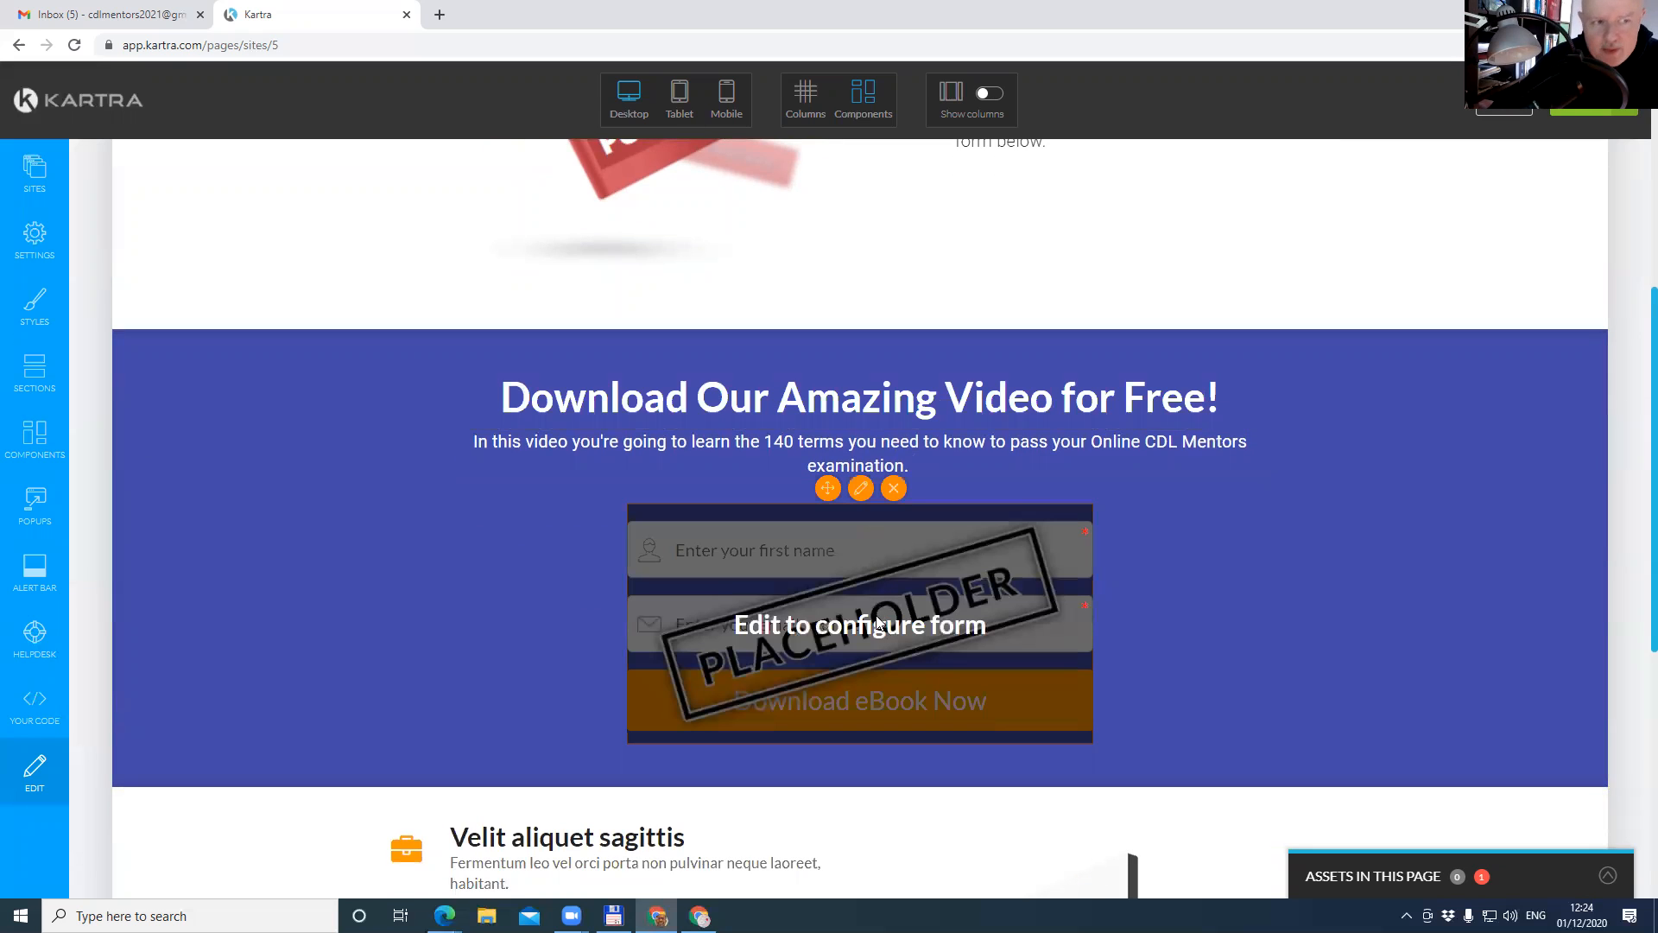
click(862, 490)
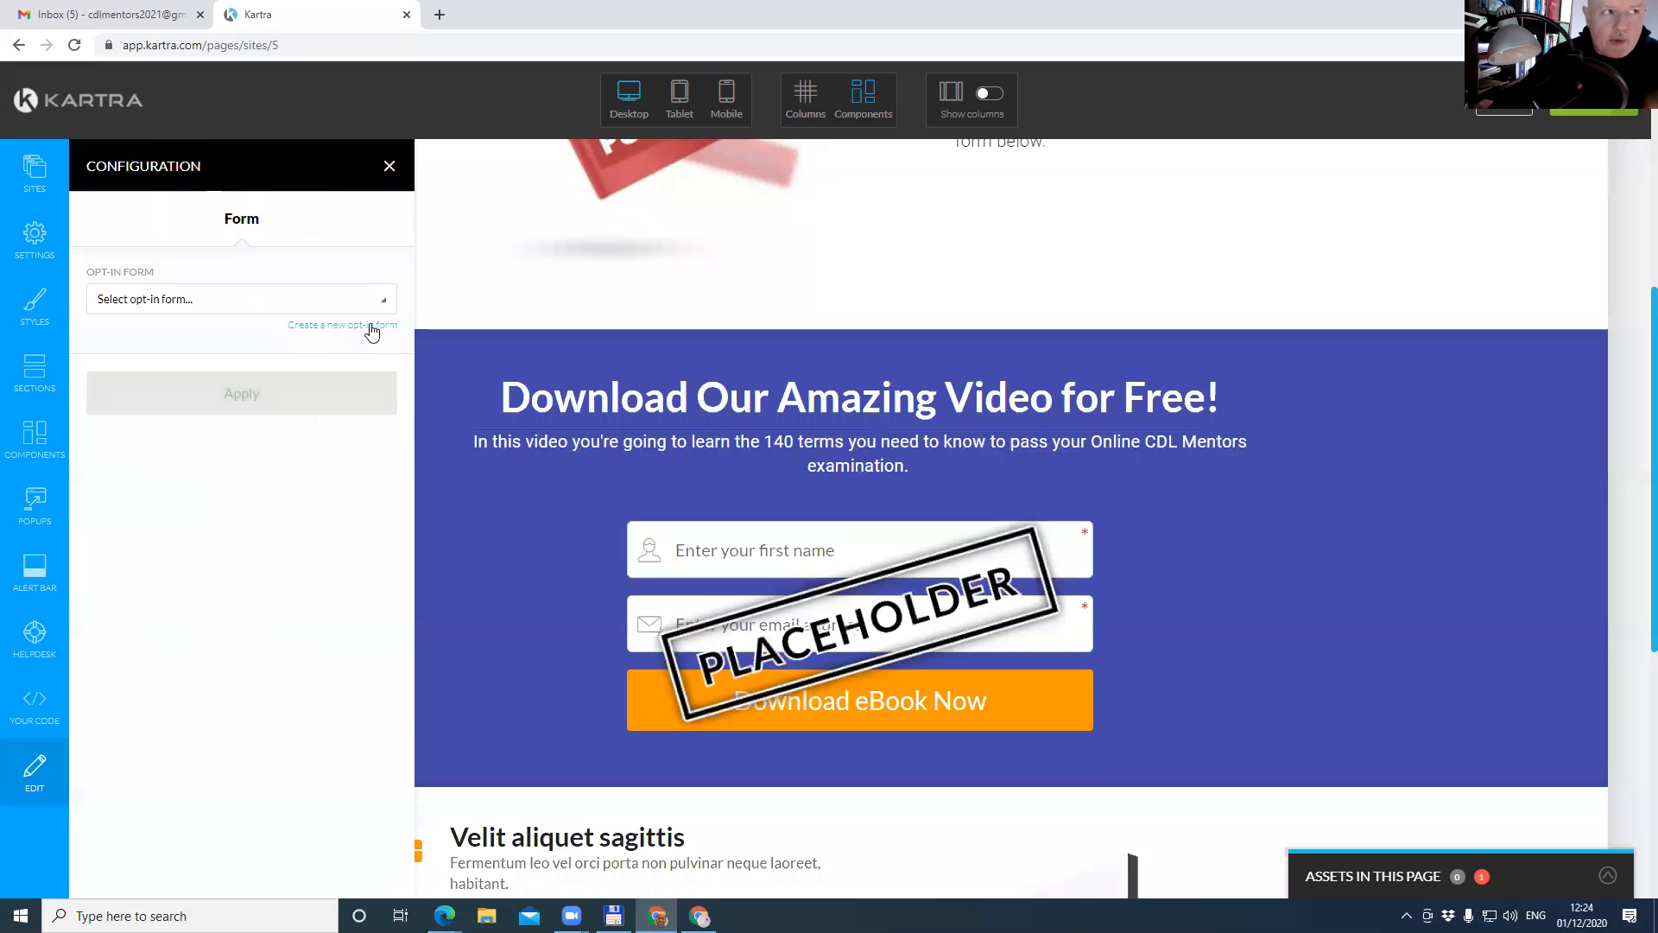
click(306, 305)
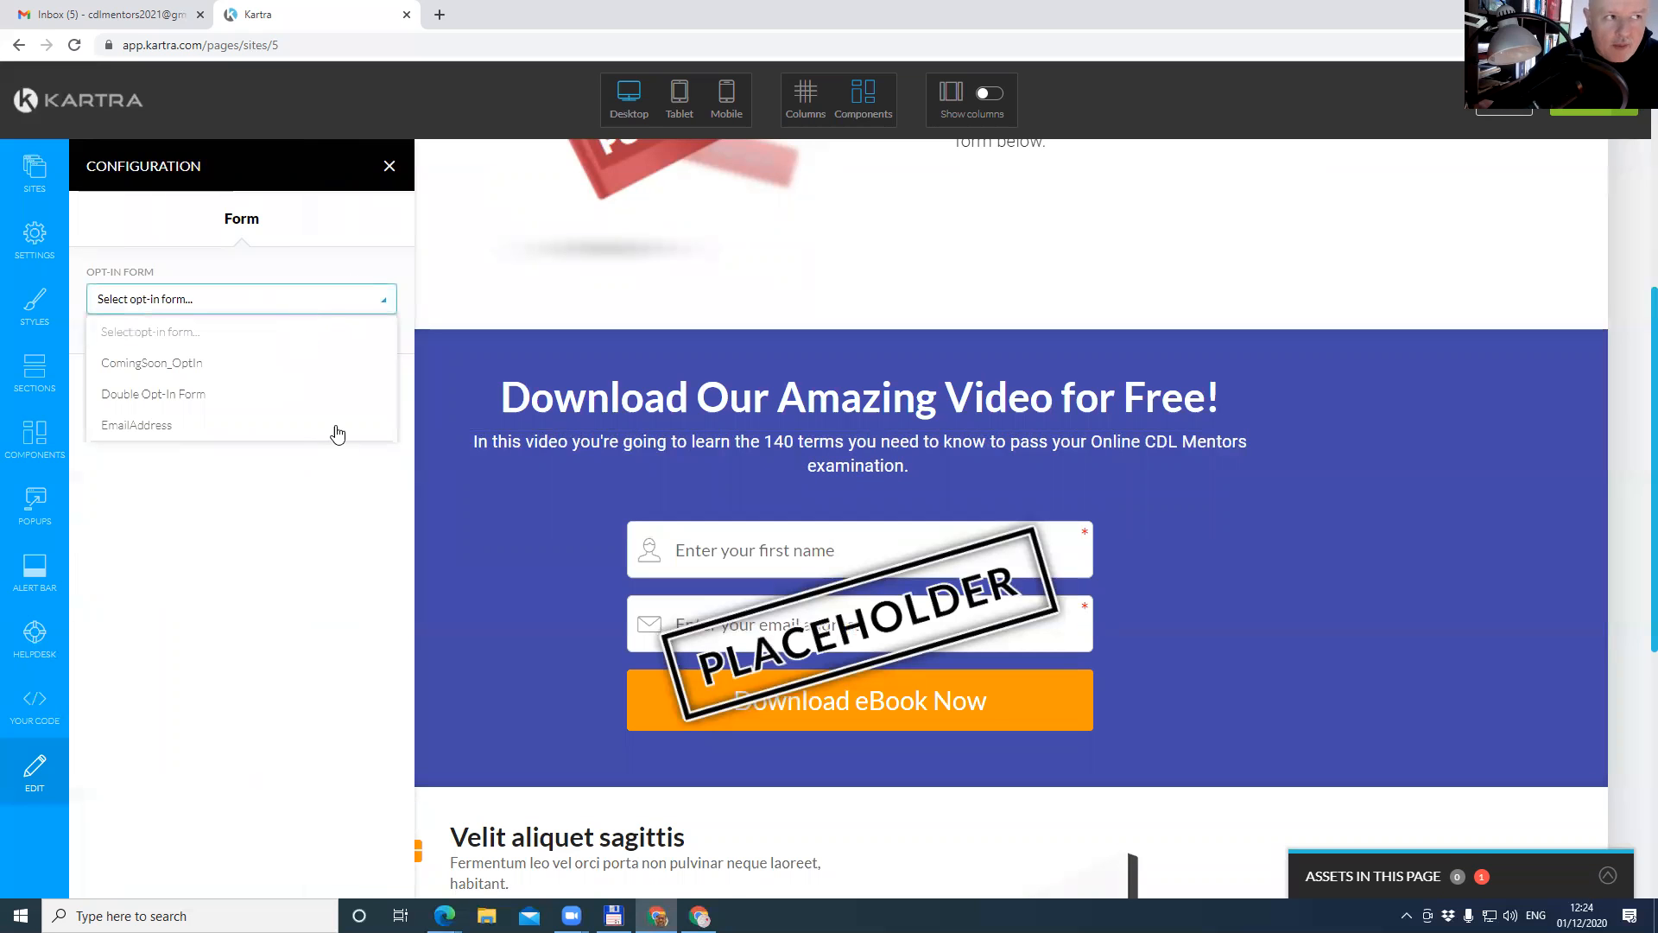
click(179, 397)
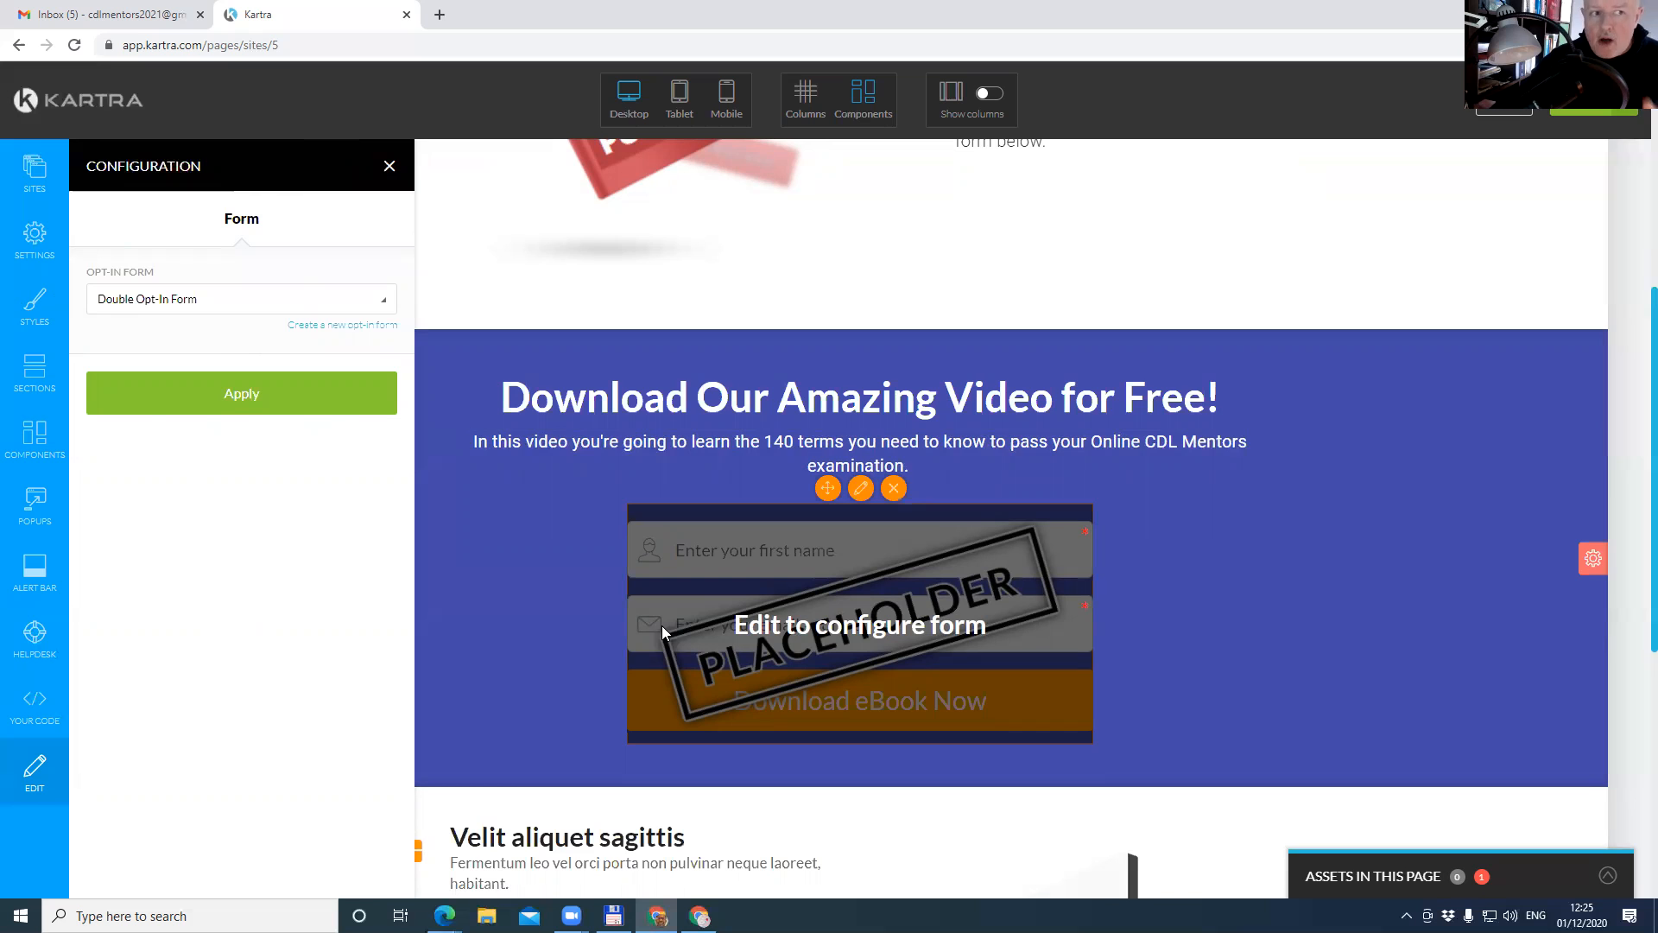
mouse_move(876, 490)
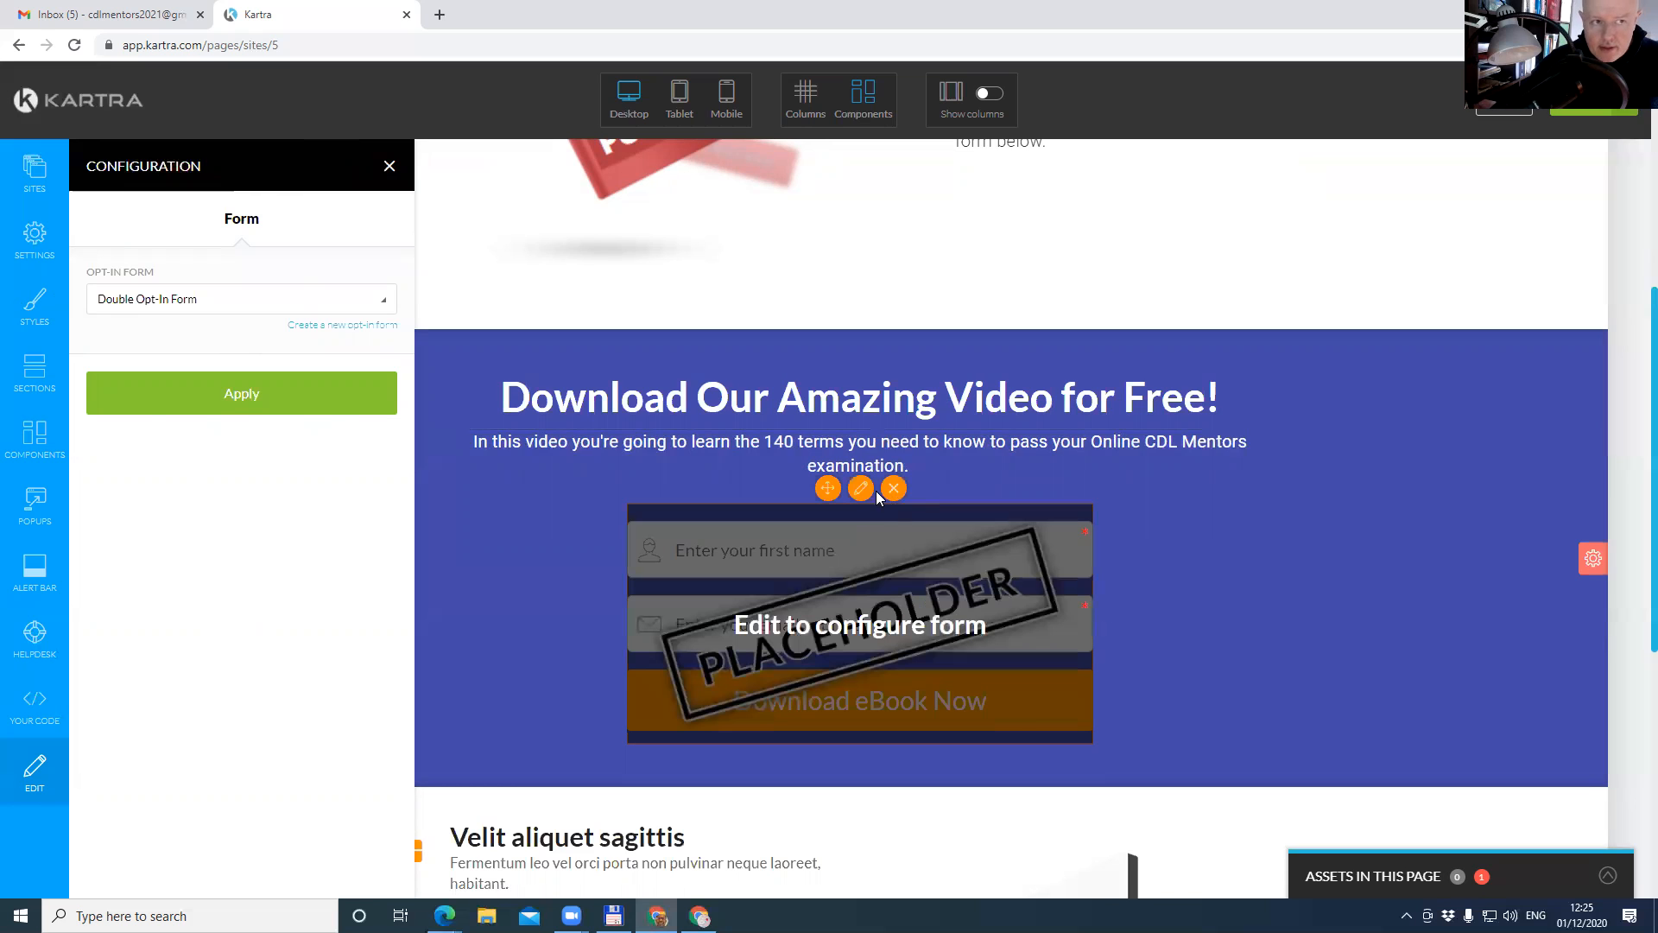
click(269, 399)
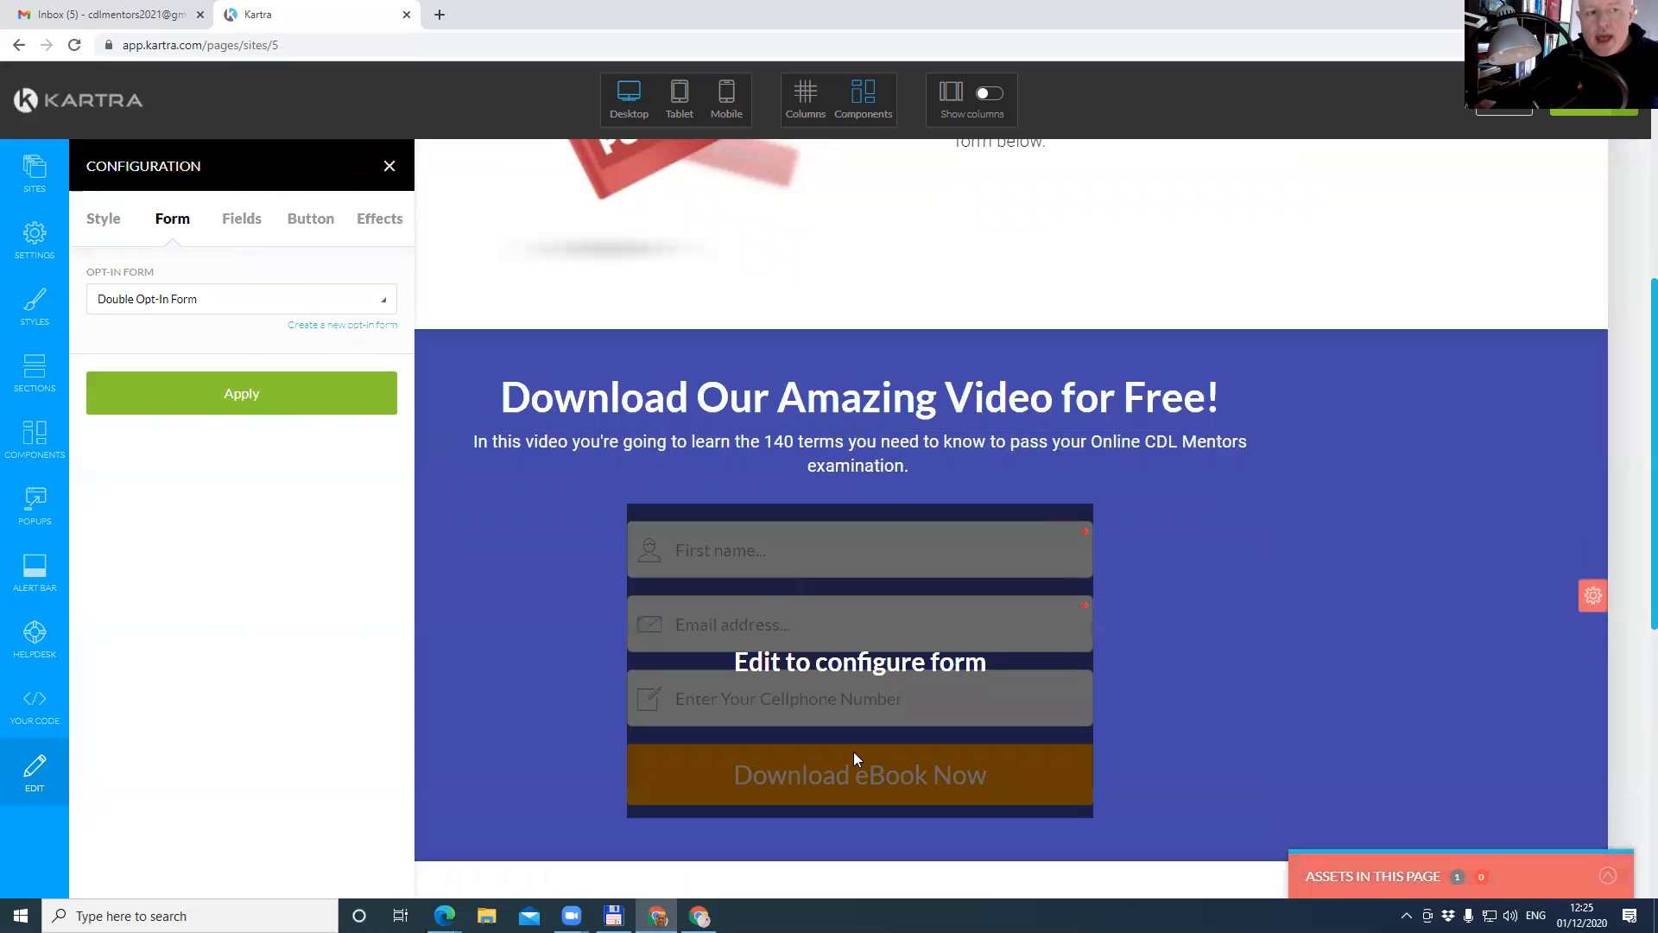
Apply the Medium field size to the opt-in form's fields, and reduce them further to Small.
mouse_move(751, 631)
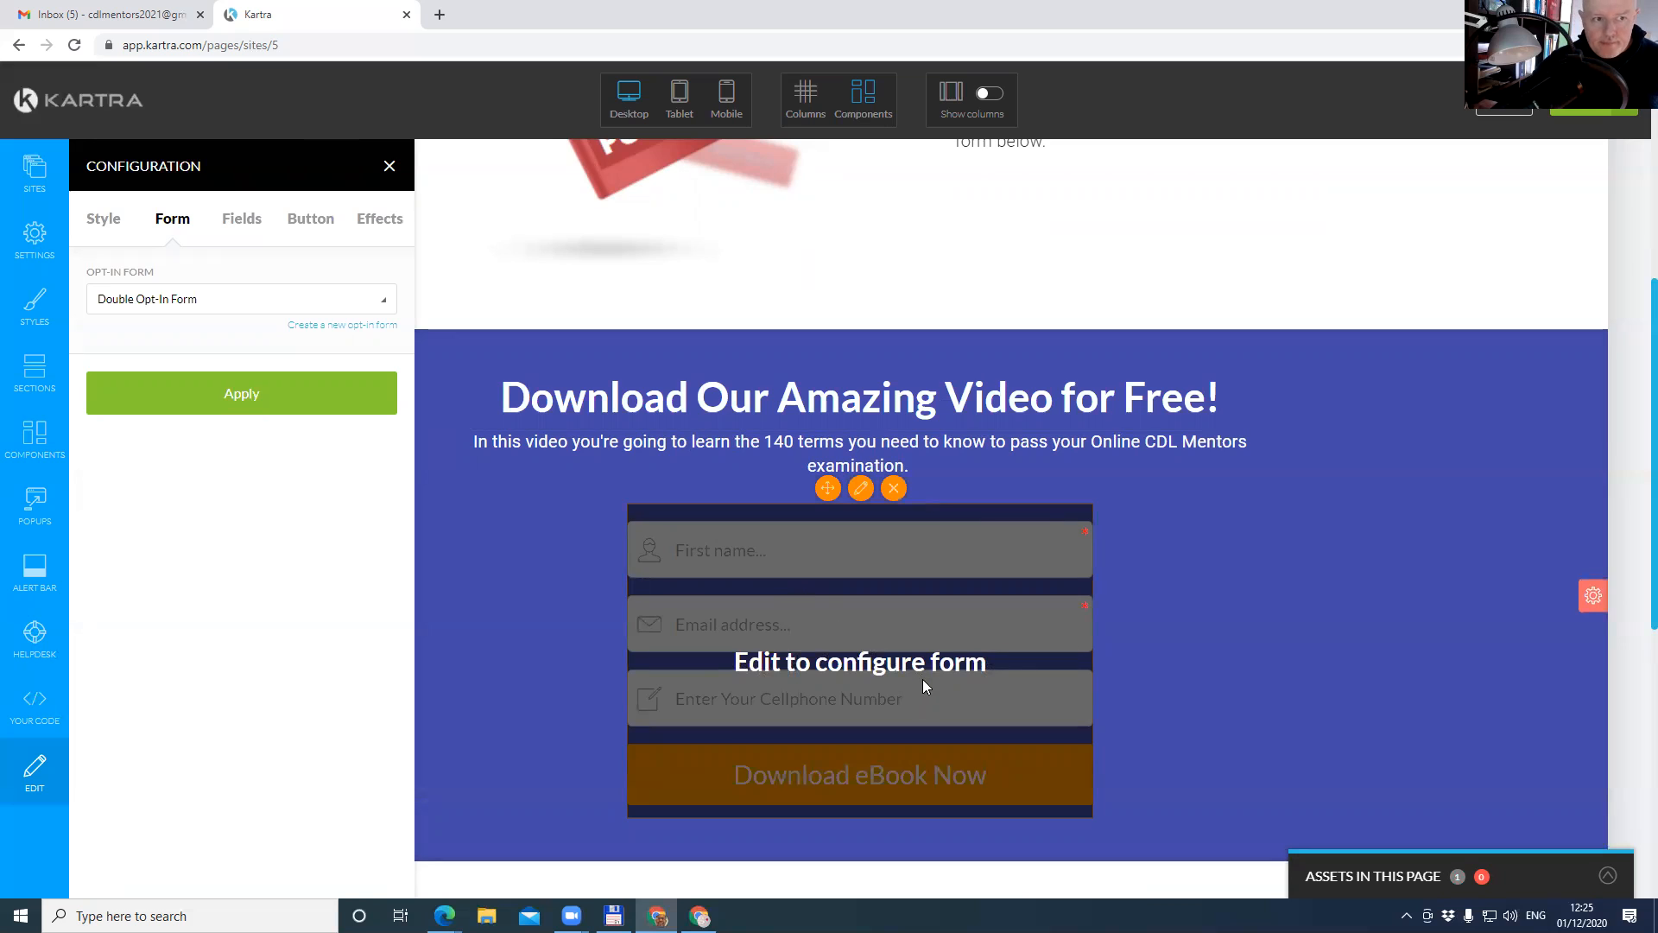
scroll(923, 686, down, 1)
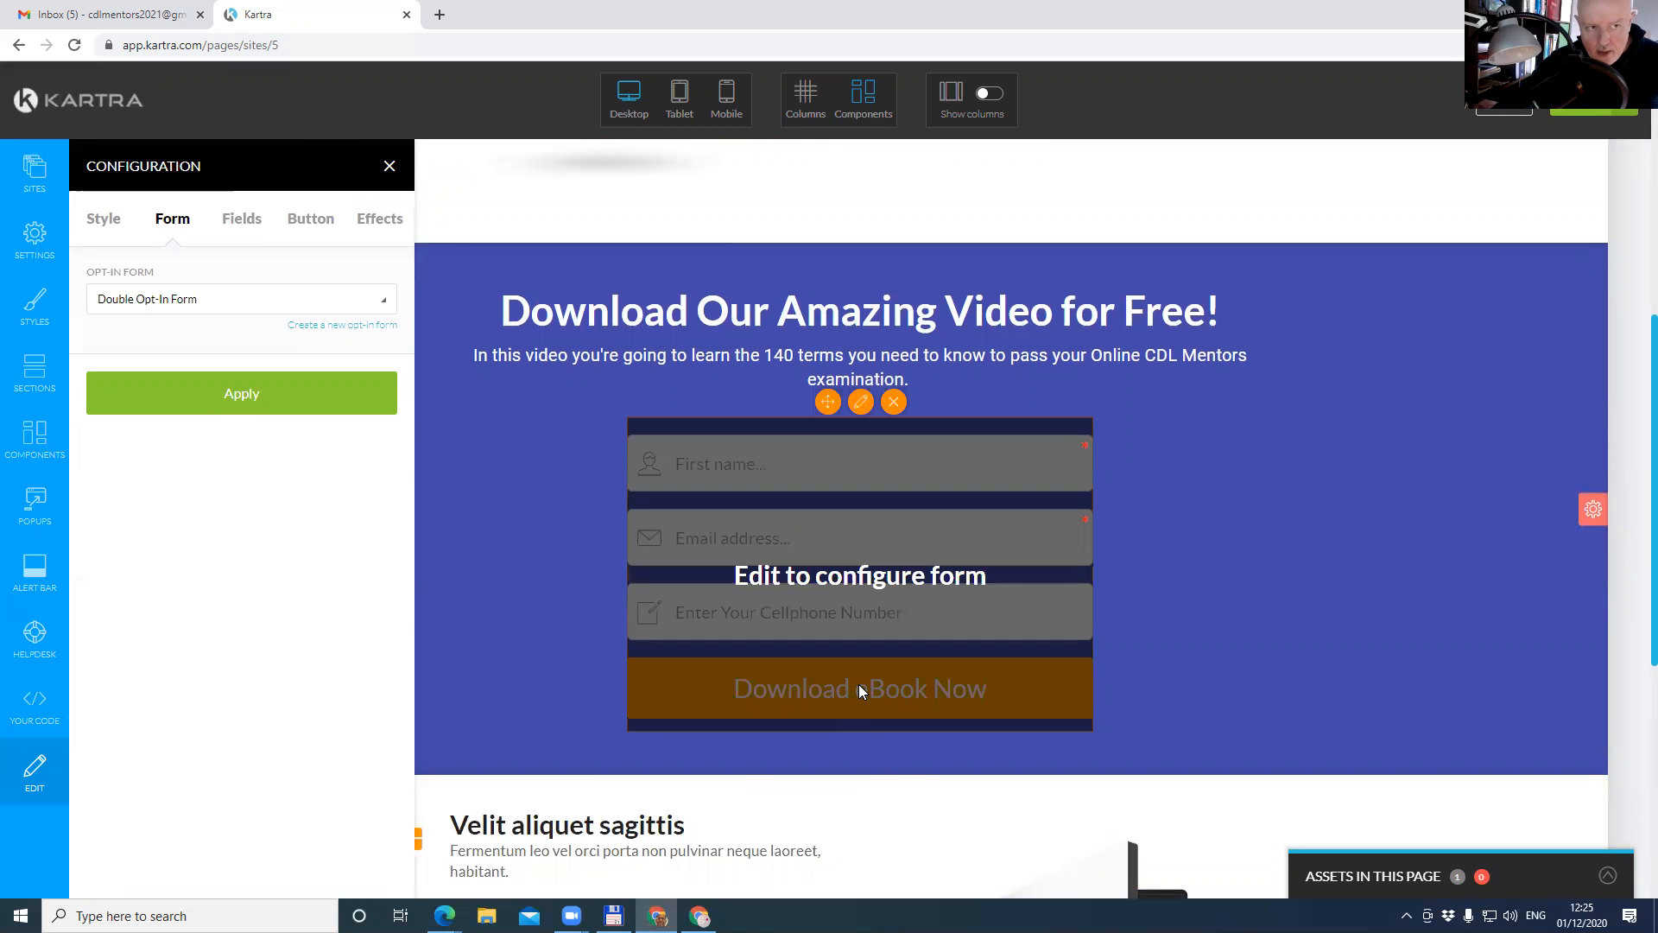
scroll(874, 715, down, 2)
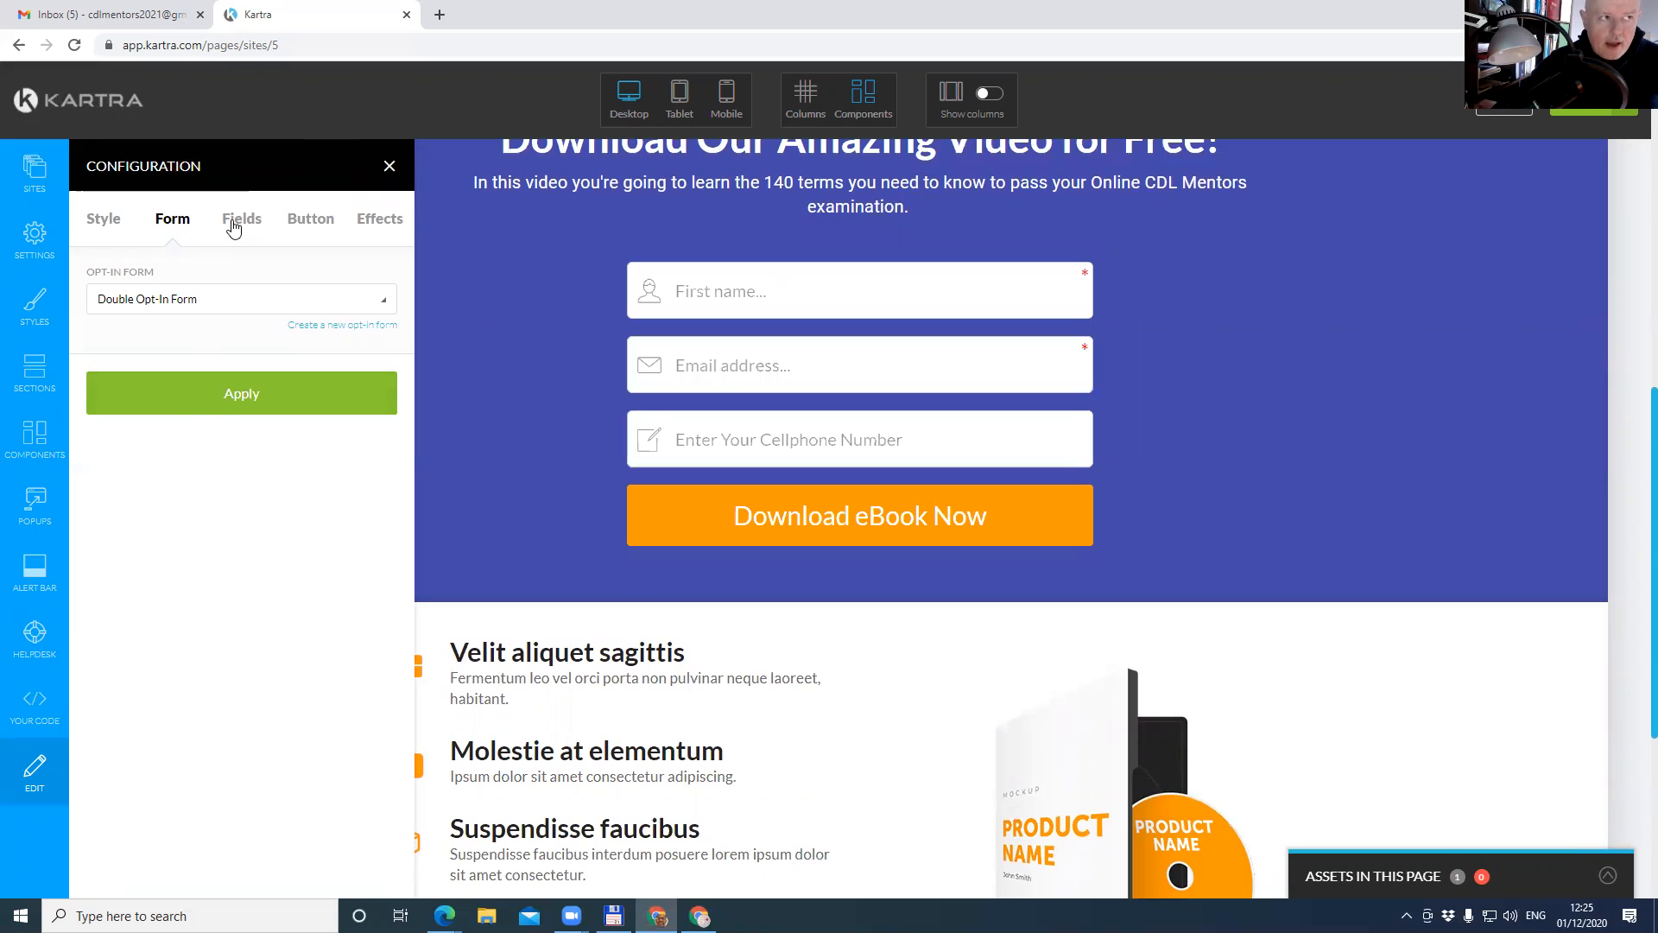
click(233, 227)
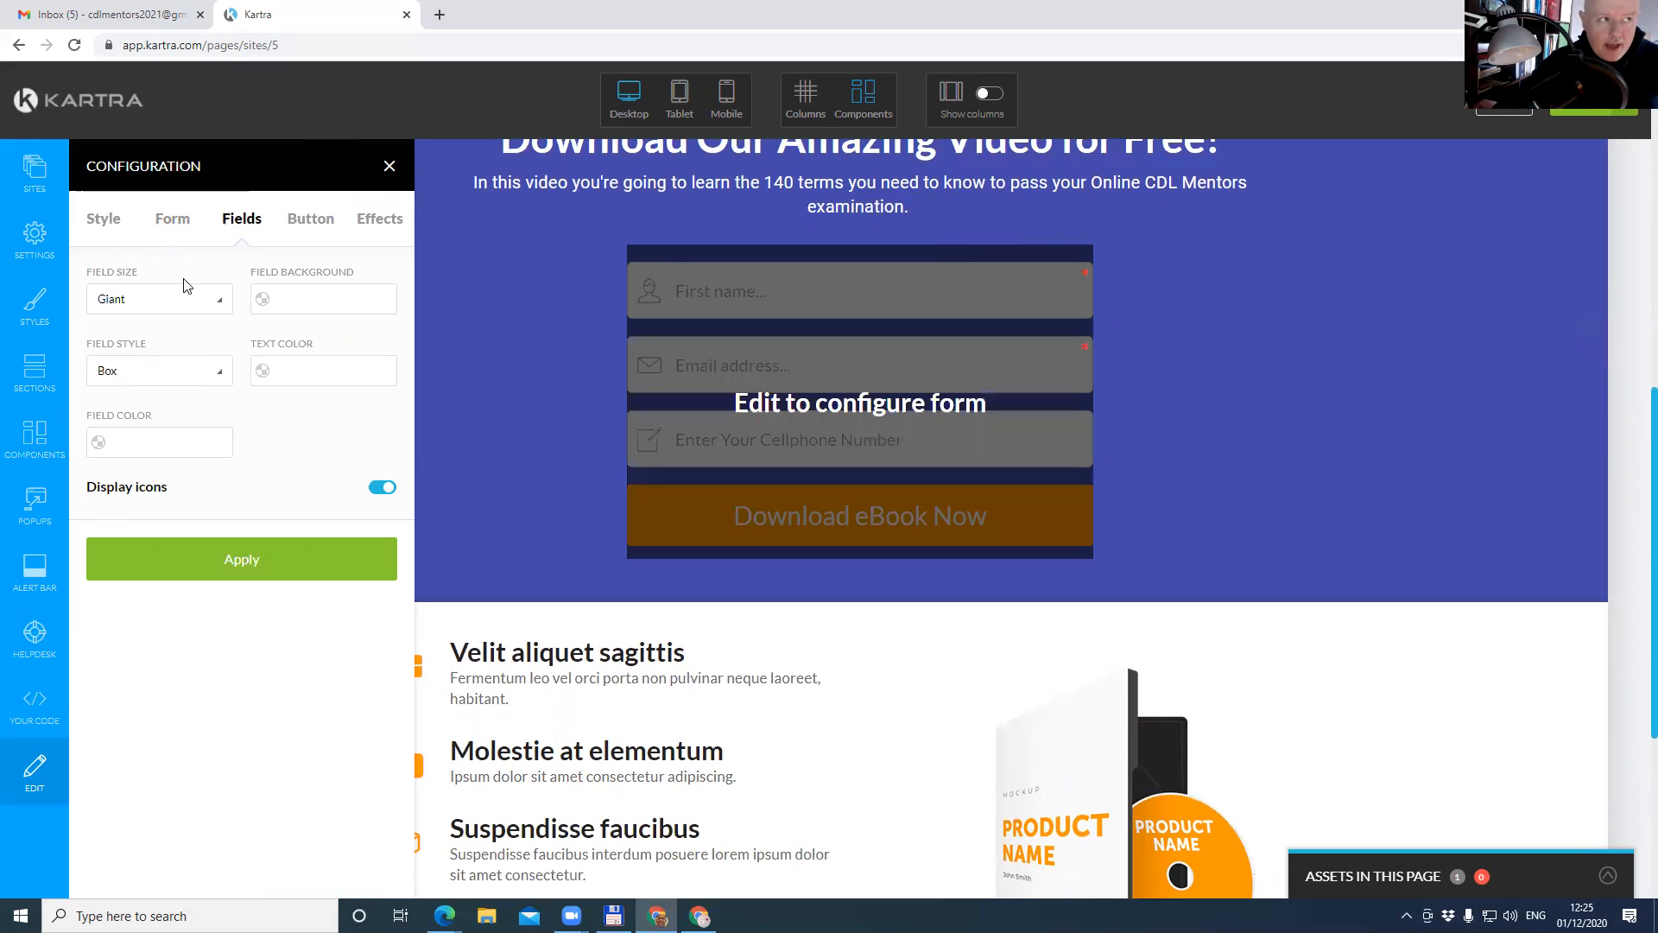
click(193, 306)
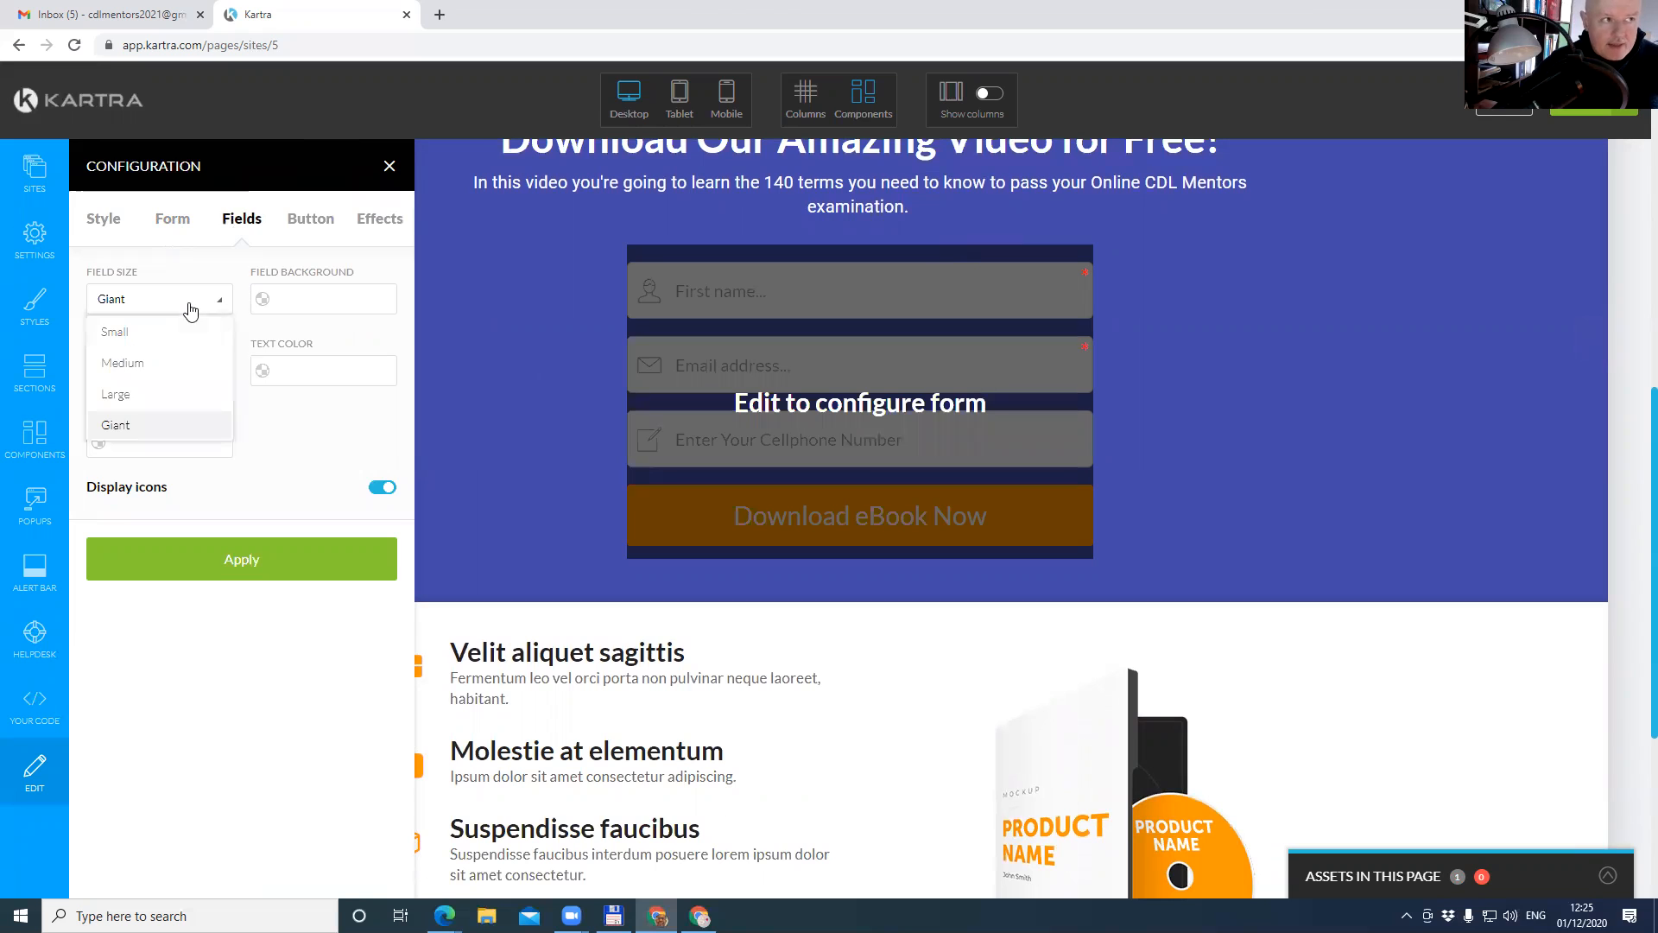
click(130, 364)
click(246, 559)
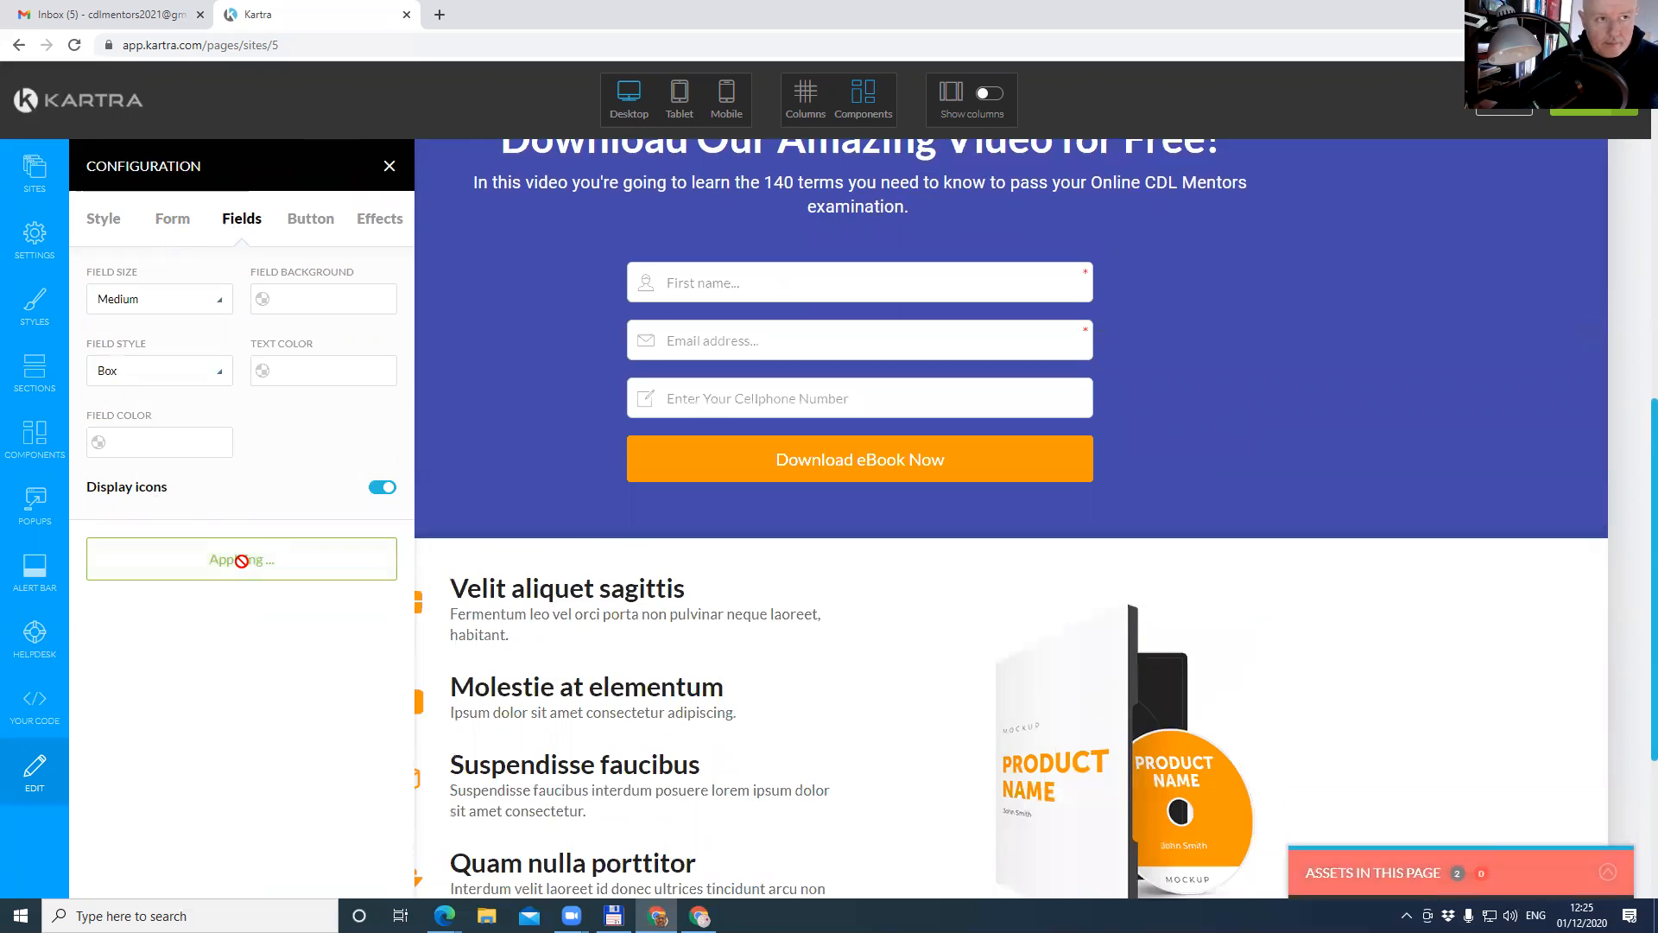
click(183, 307)
click(157, 332)
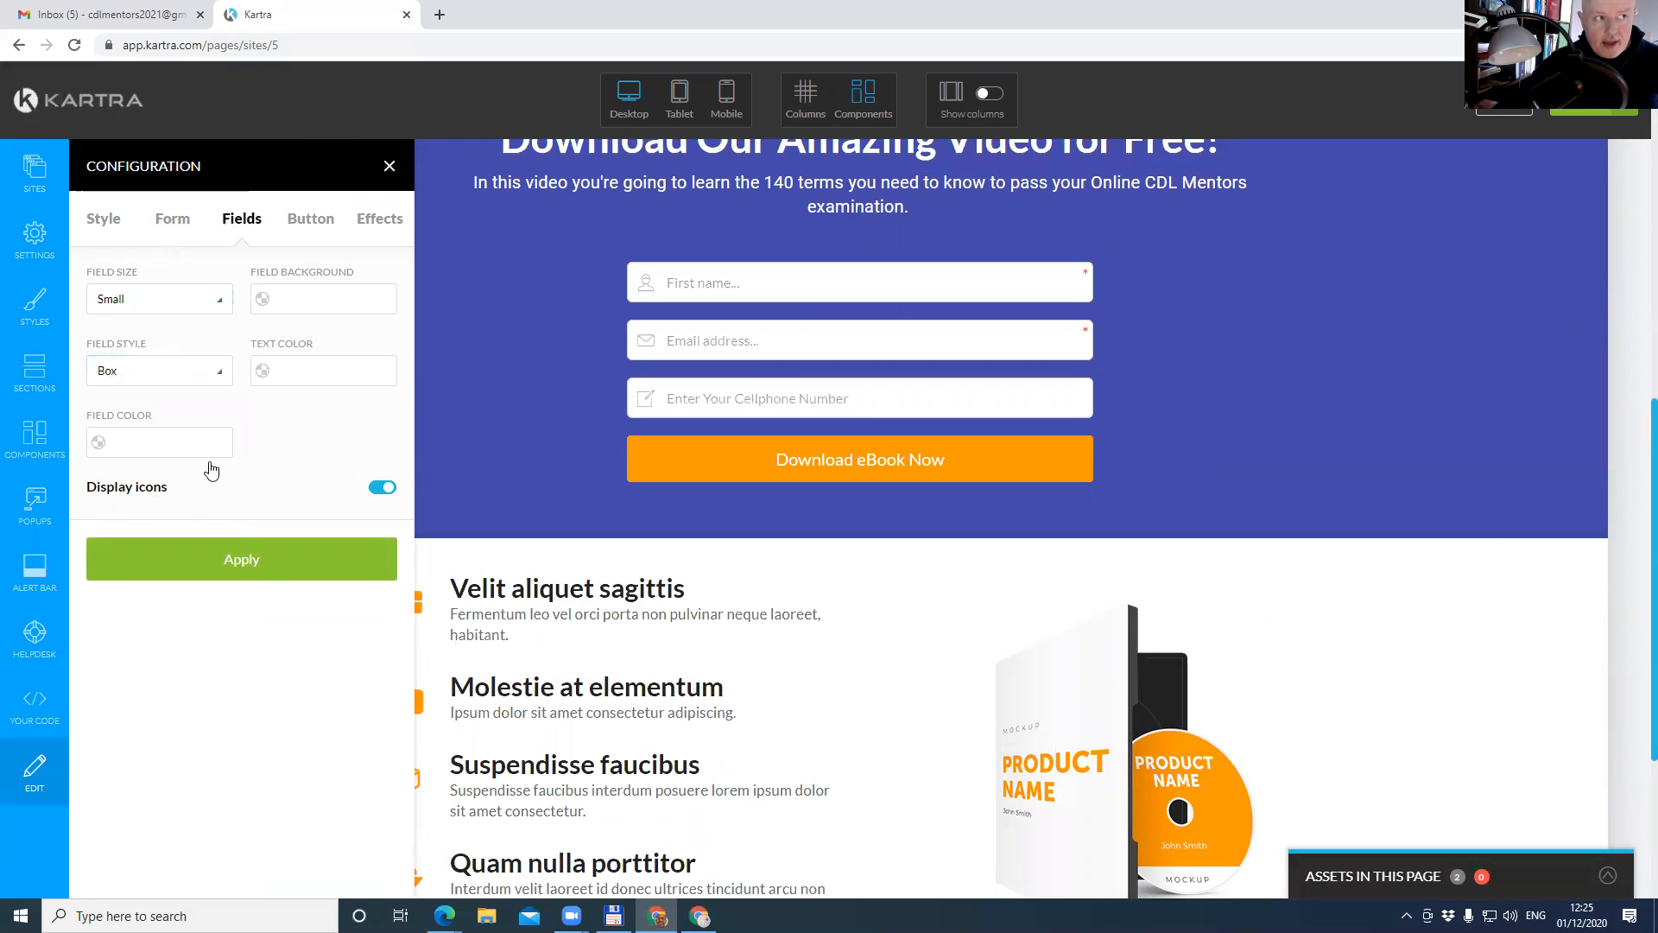
click(235, 570)
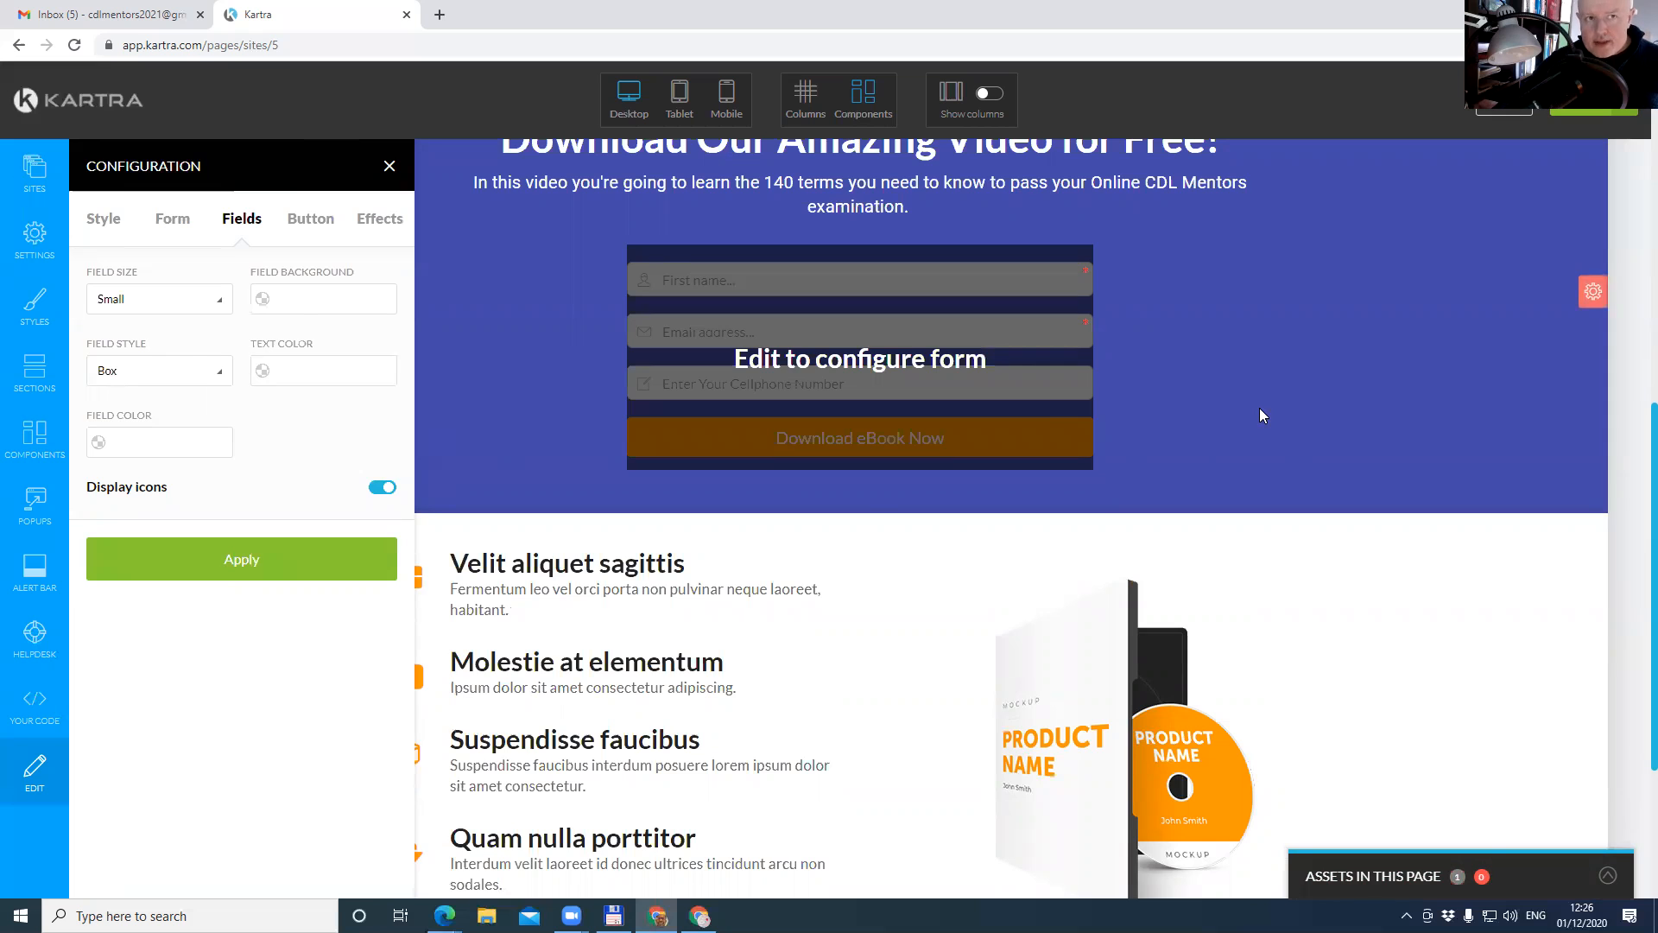
Change the opt-in form's button text to "Download Our FREE Video Now" and apply it.
scroll(1256, 427, up, 2)
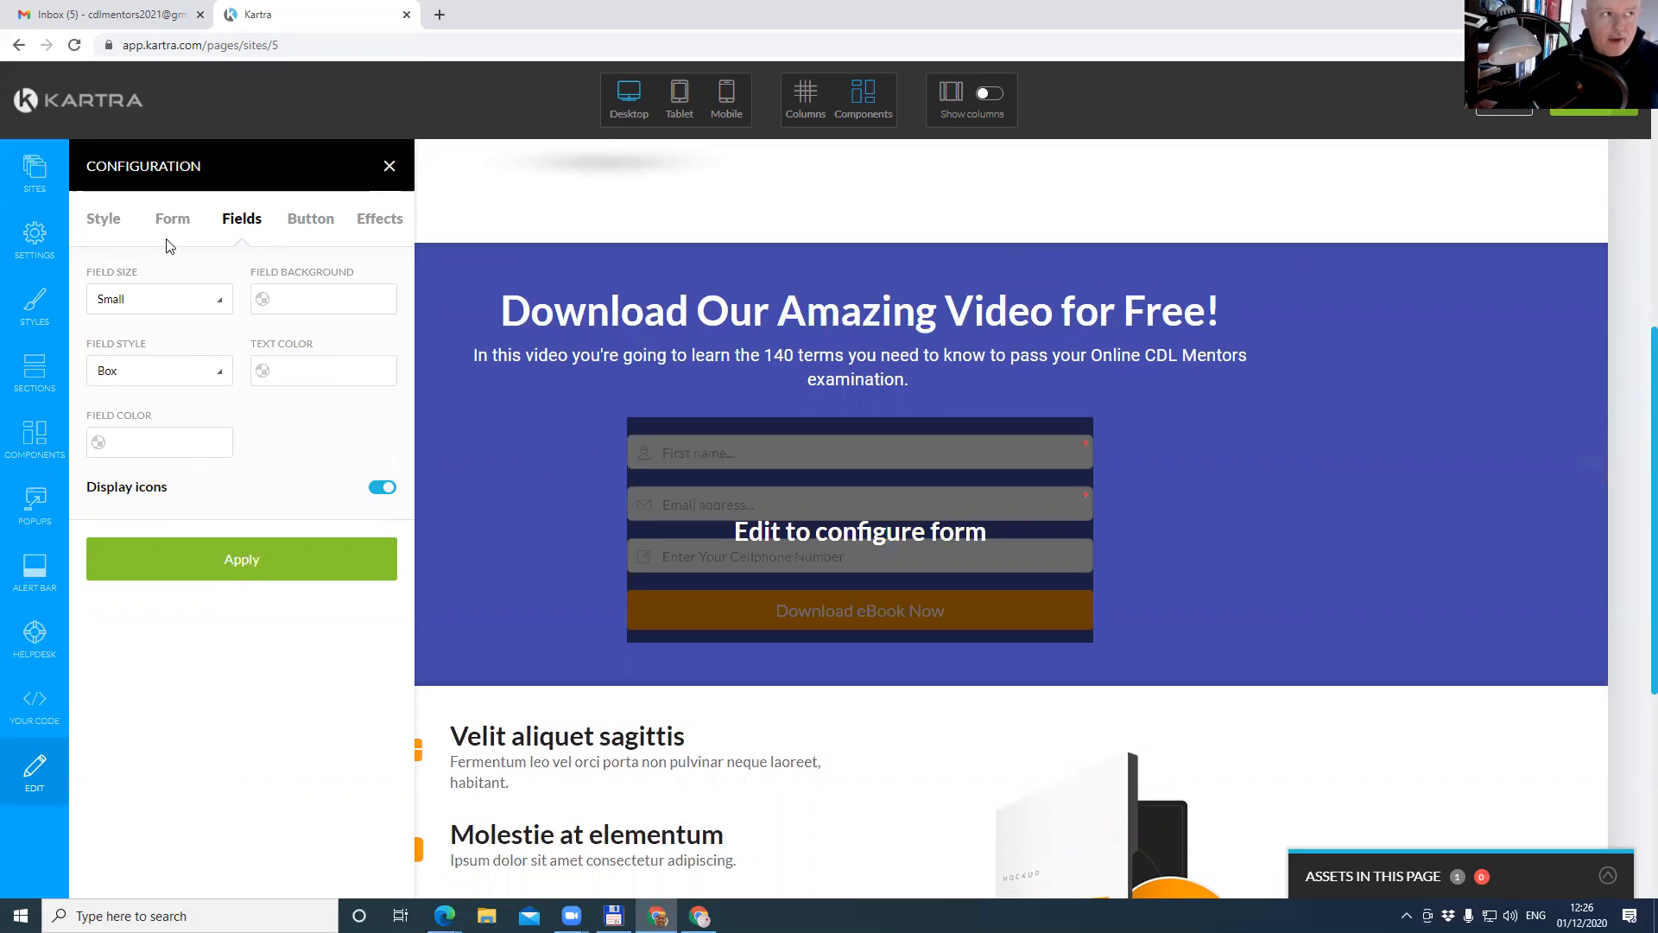
click(292, 226)
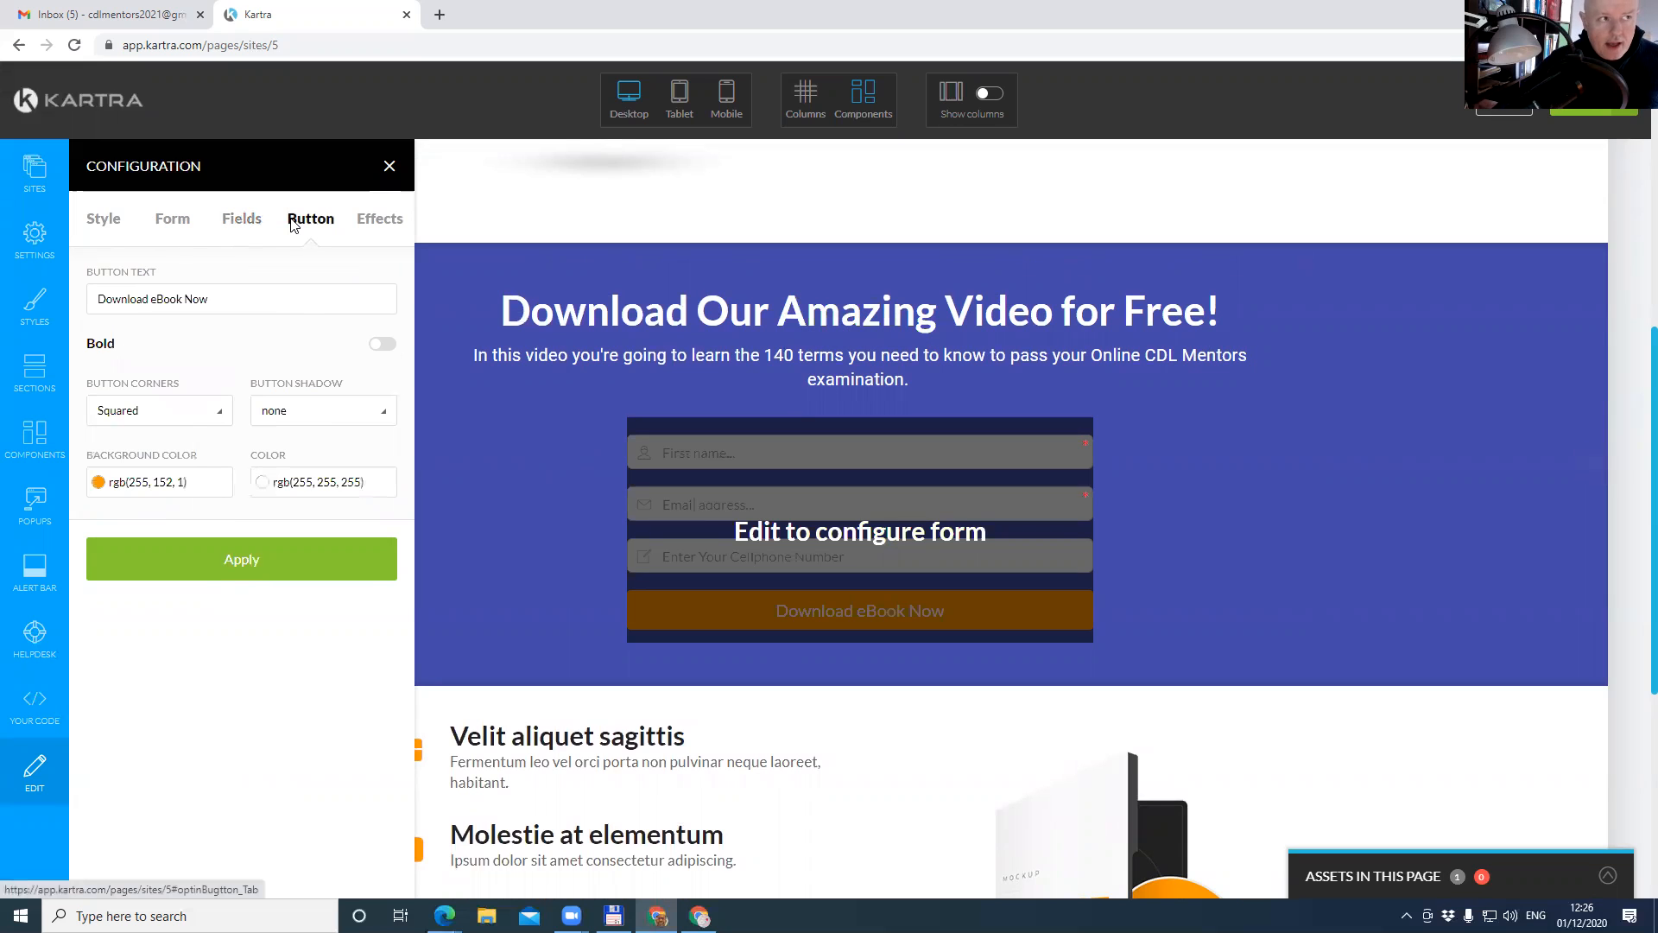
click(238, 301)
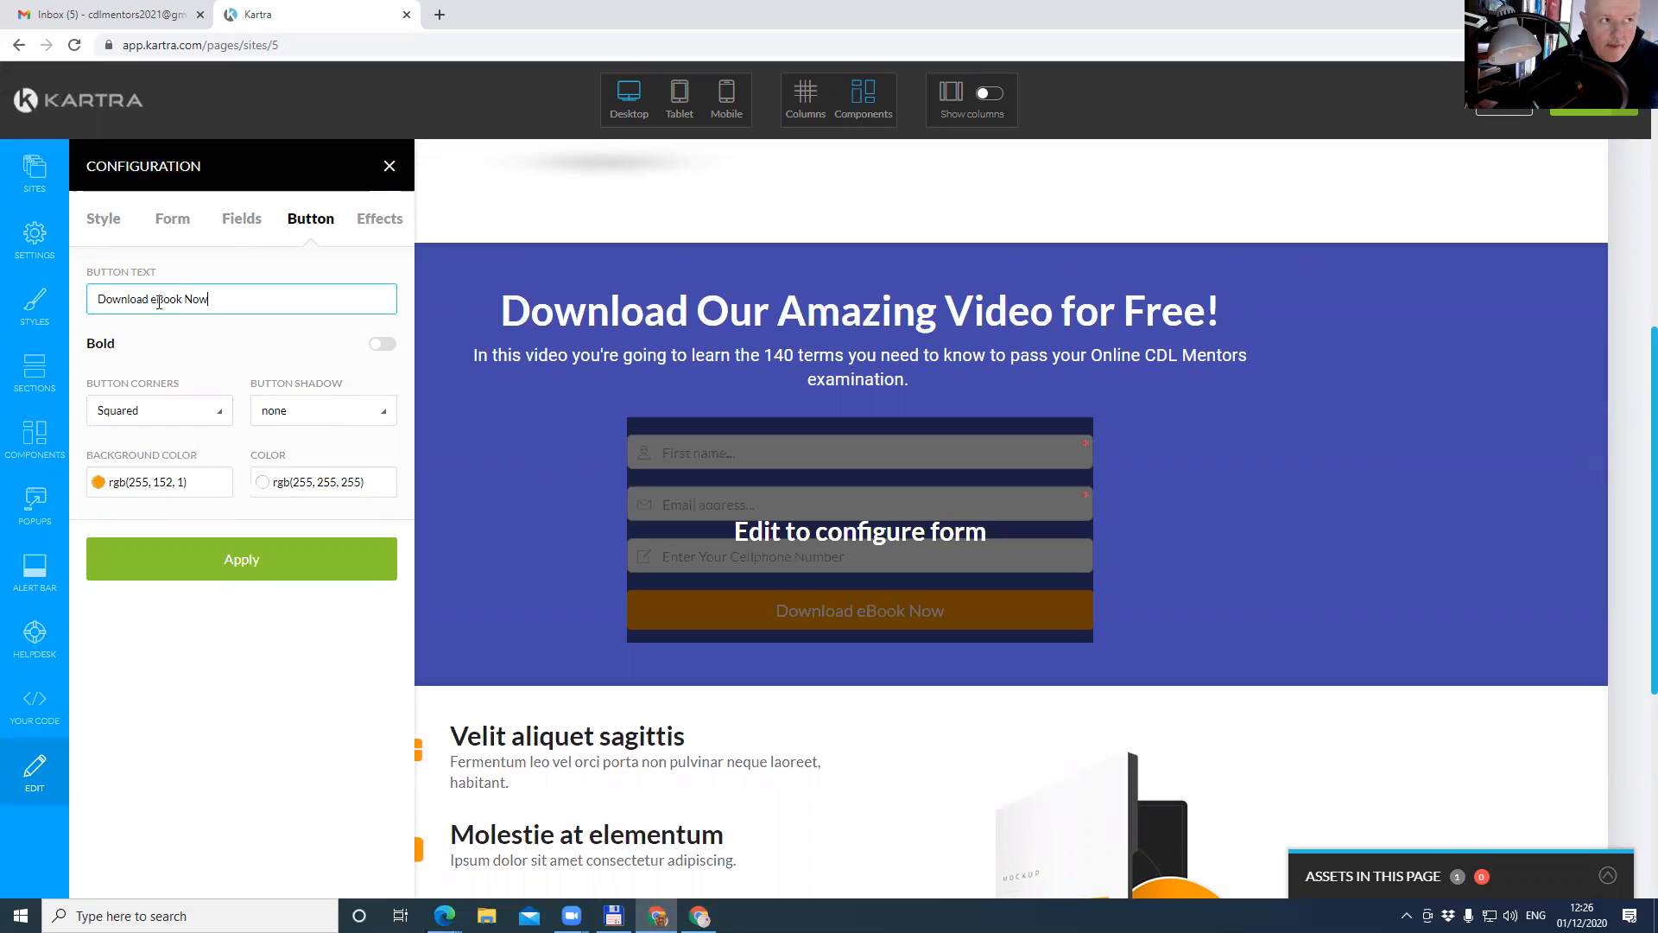
drag(153, 300, 193, 301)
text(Our FREE Vid)
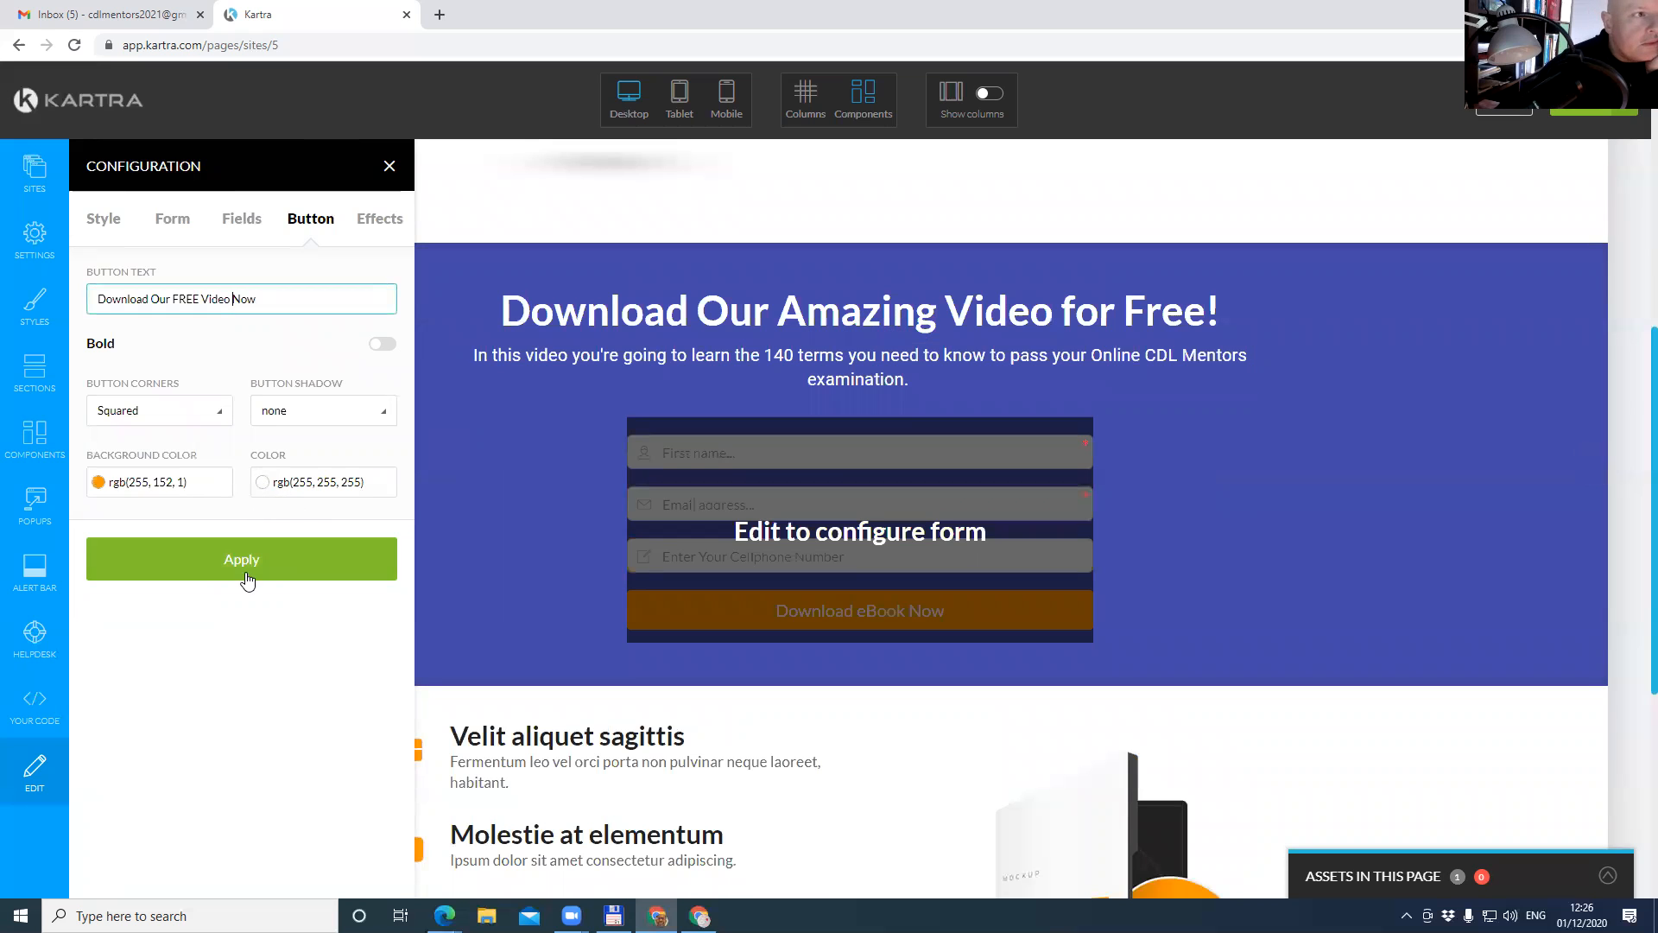
click(148, 484)
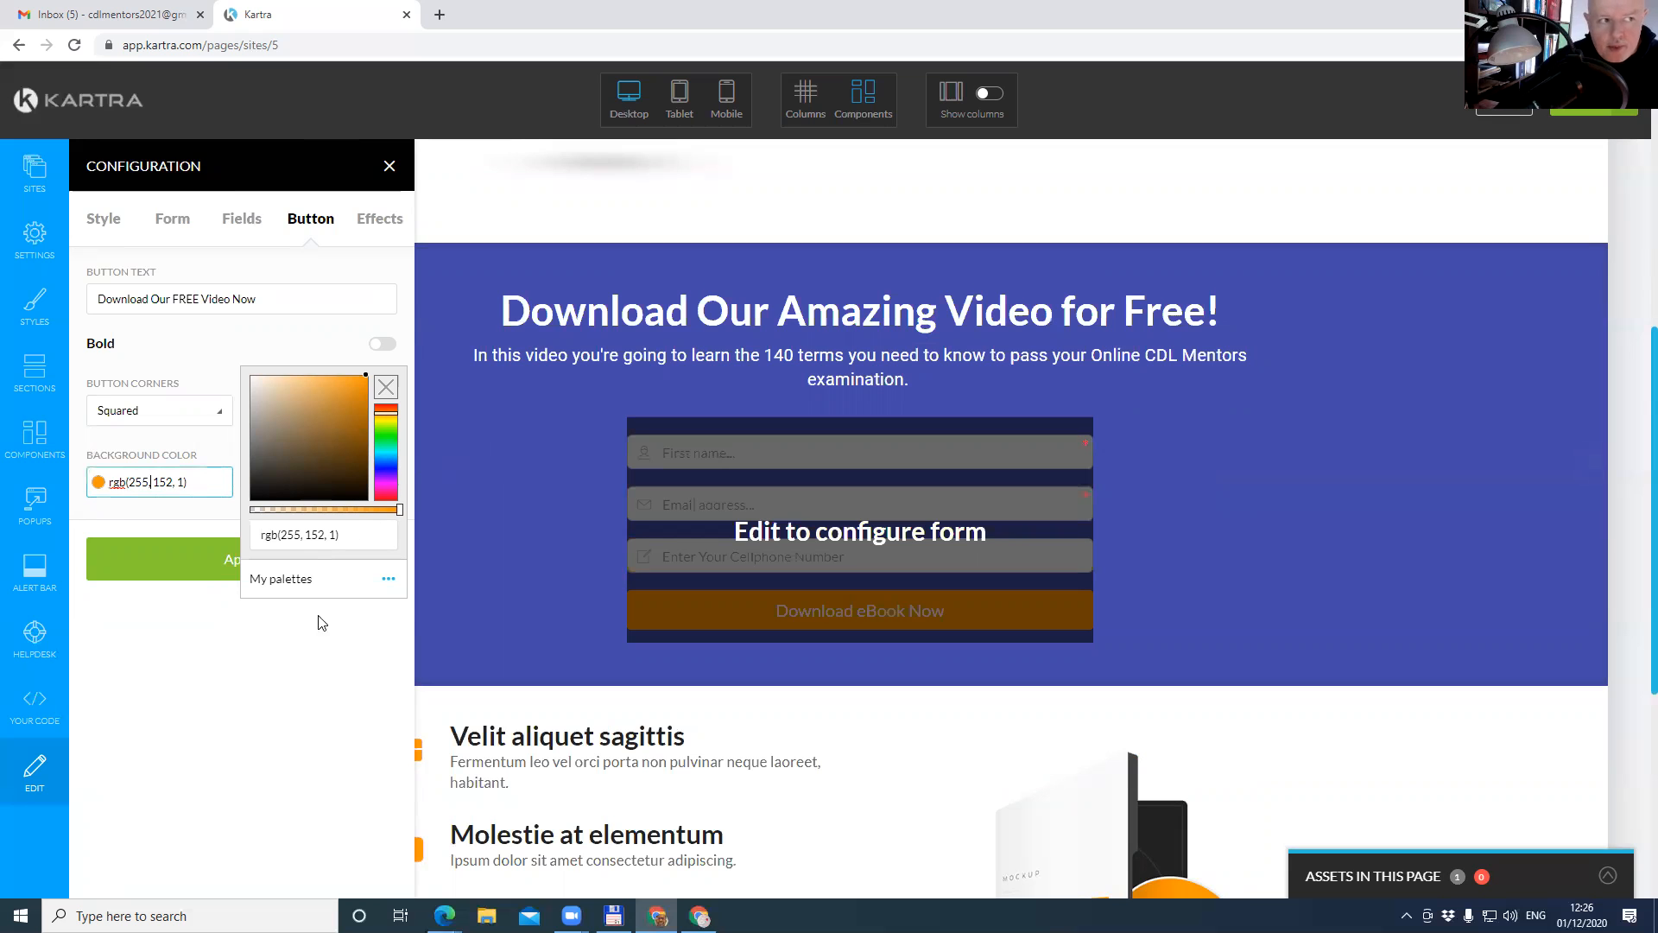
click(161, 568)
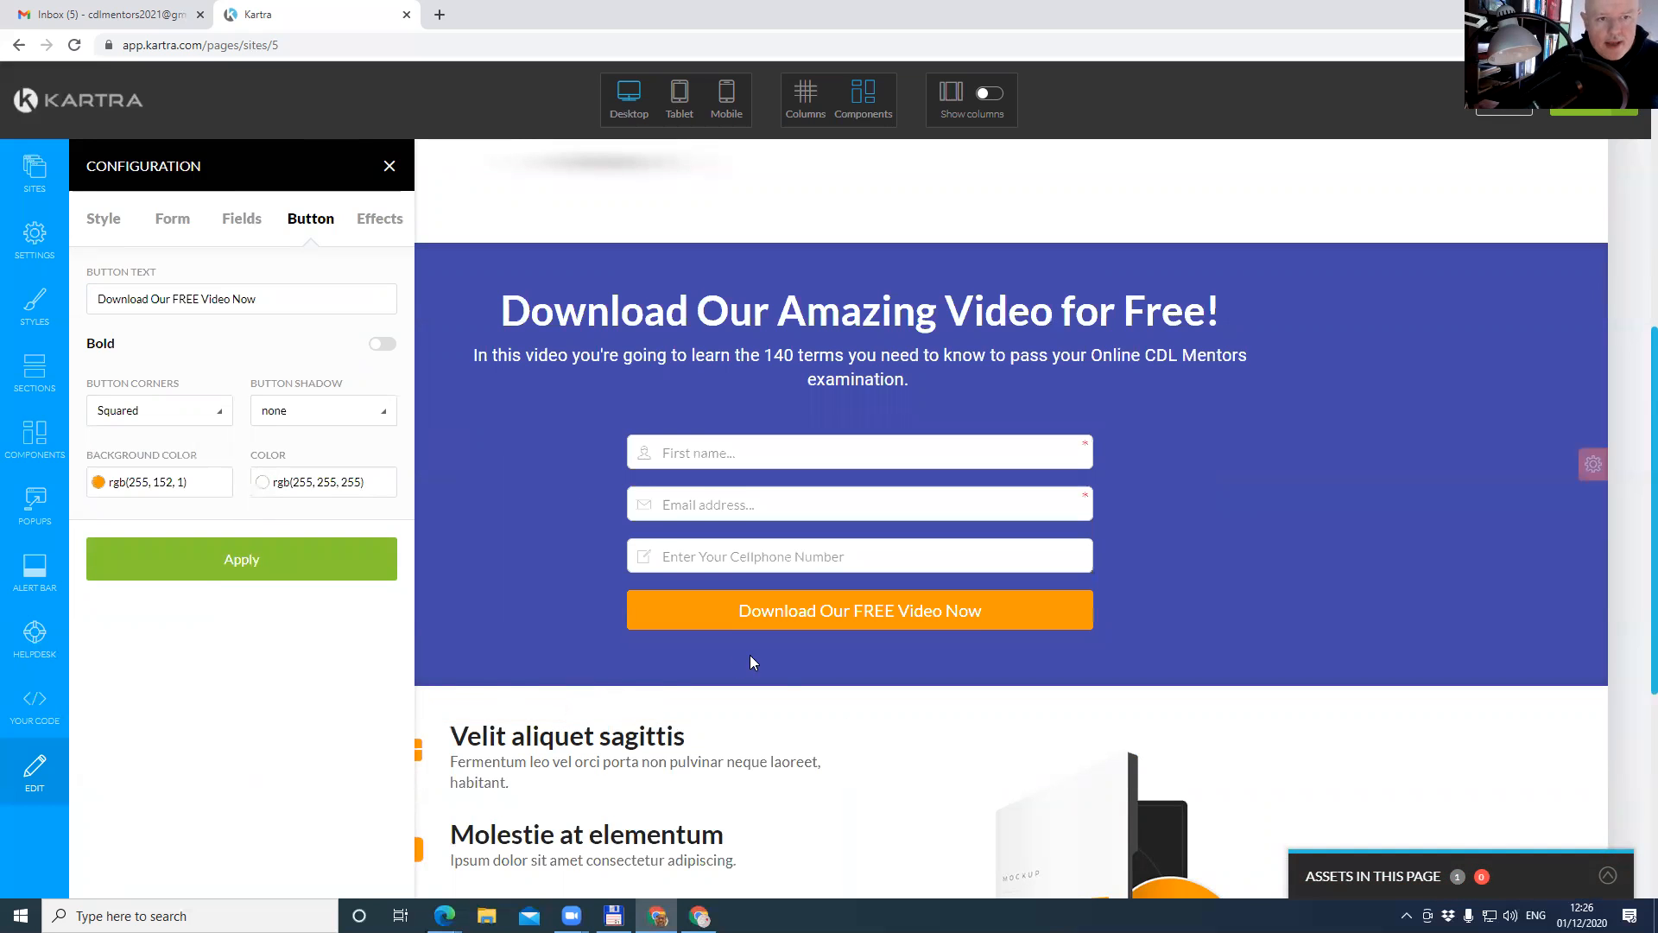
Review the opt-in form's Form, Fields, Button, Effects and Style settings, and apply its configuration.
scroll(750, 658, down, 3)
scroll(749, 662, down, 2)
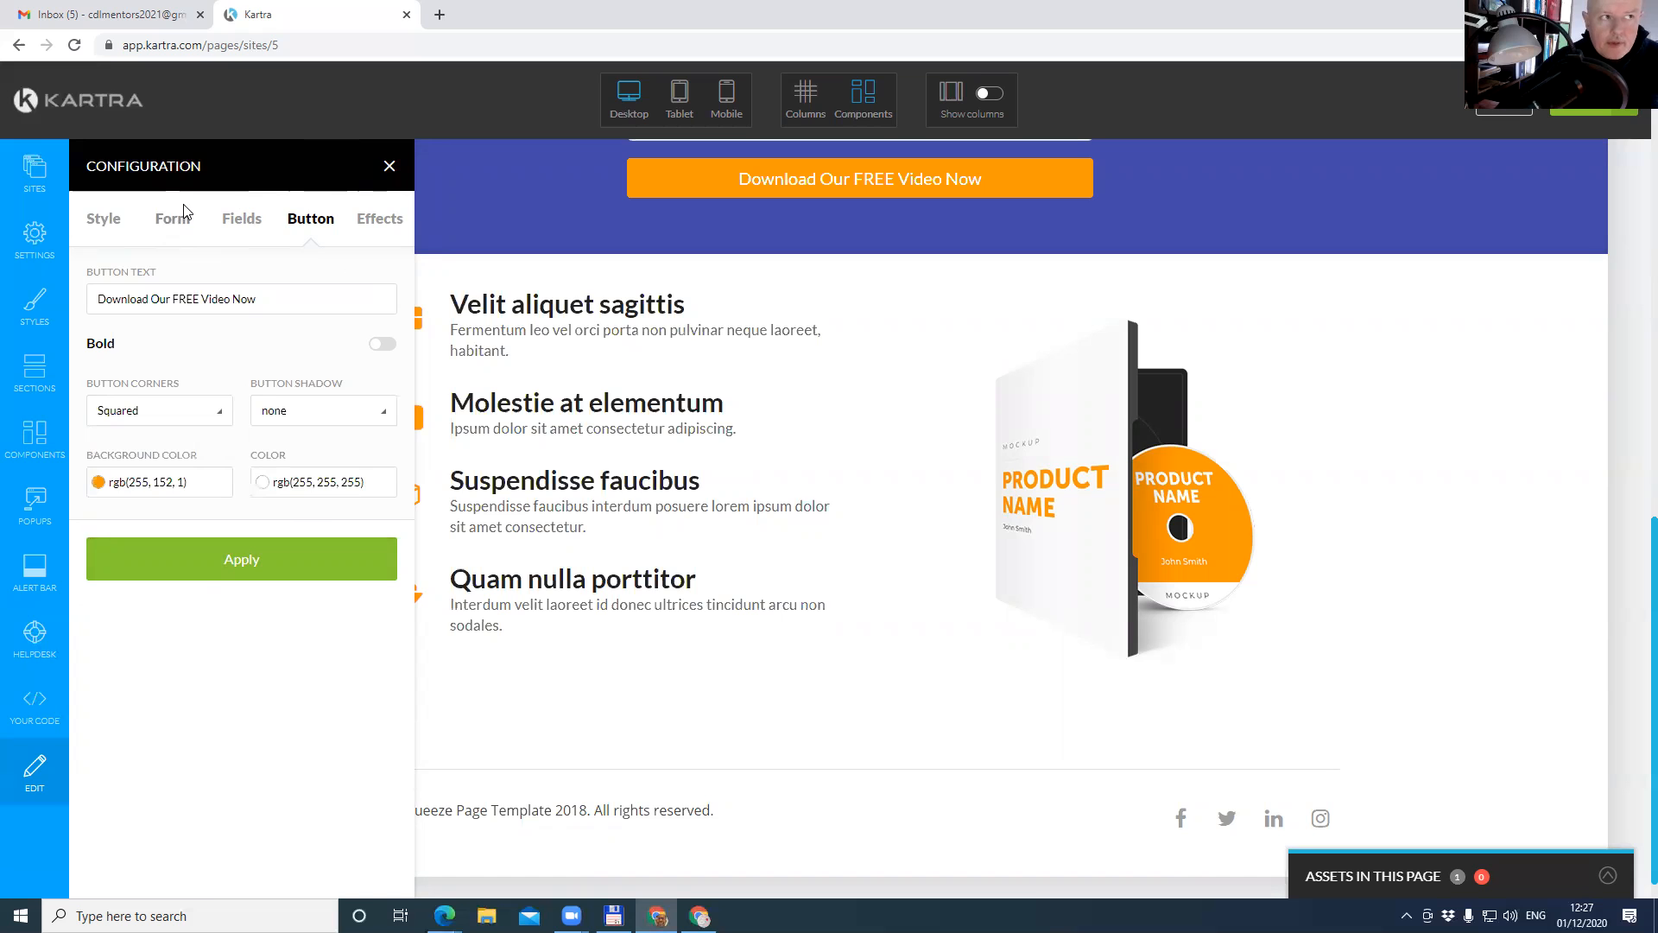
click(188, 228)
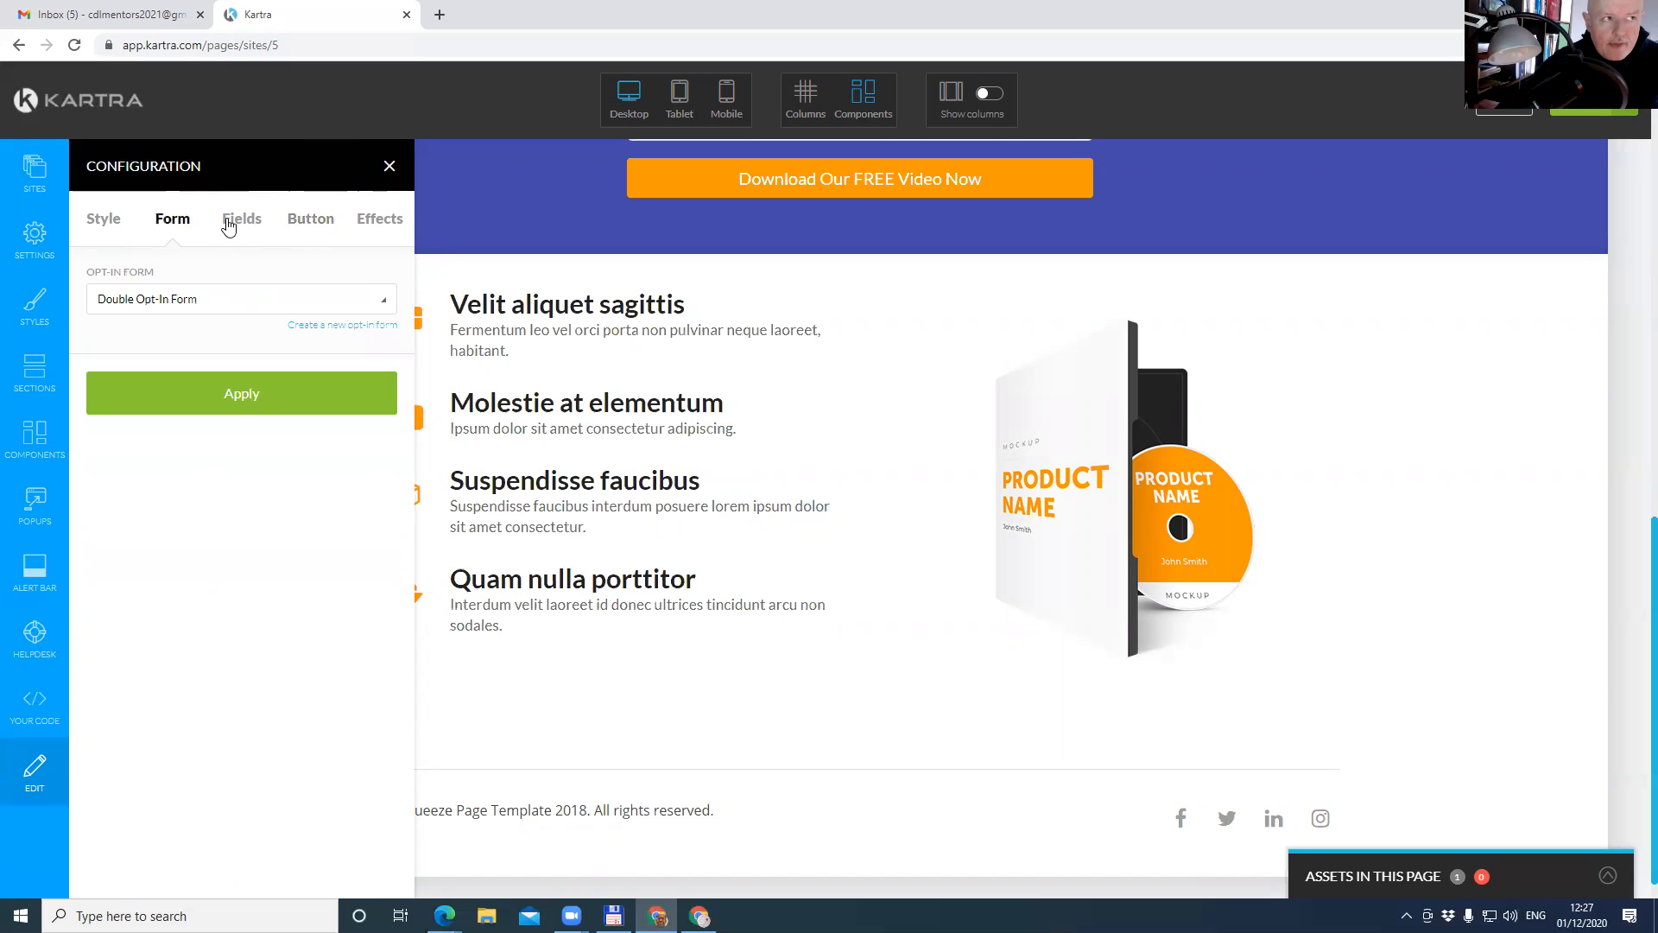
click(235, 221)
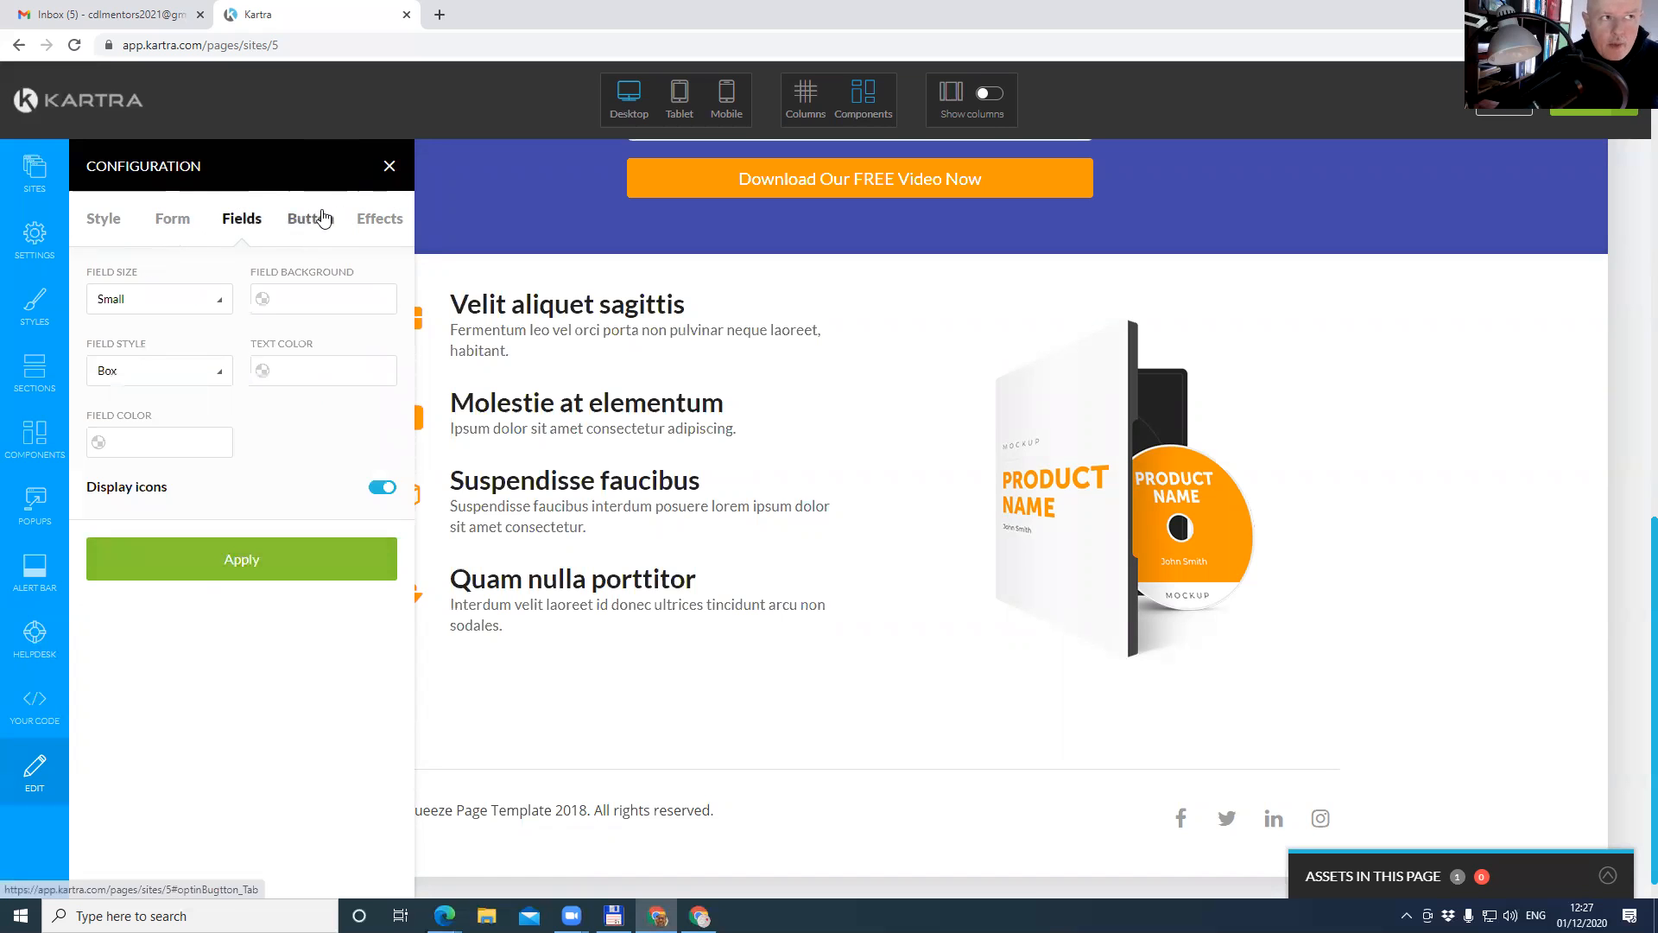
click(322, 218)
click(376, 219)
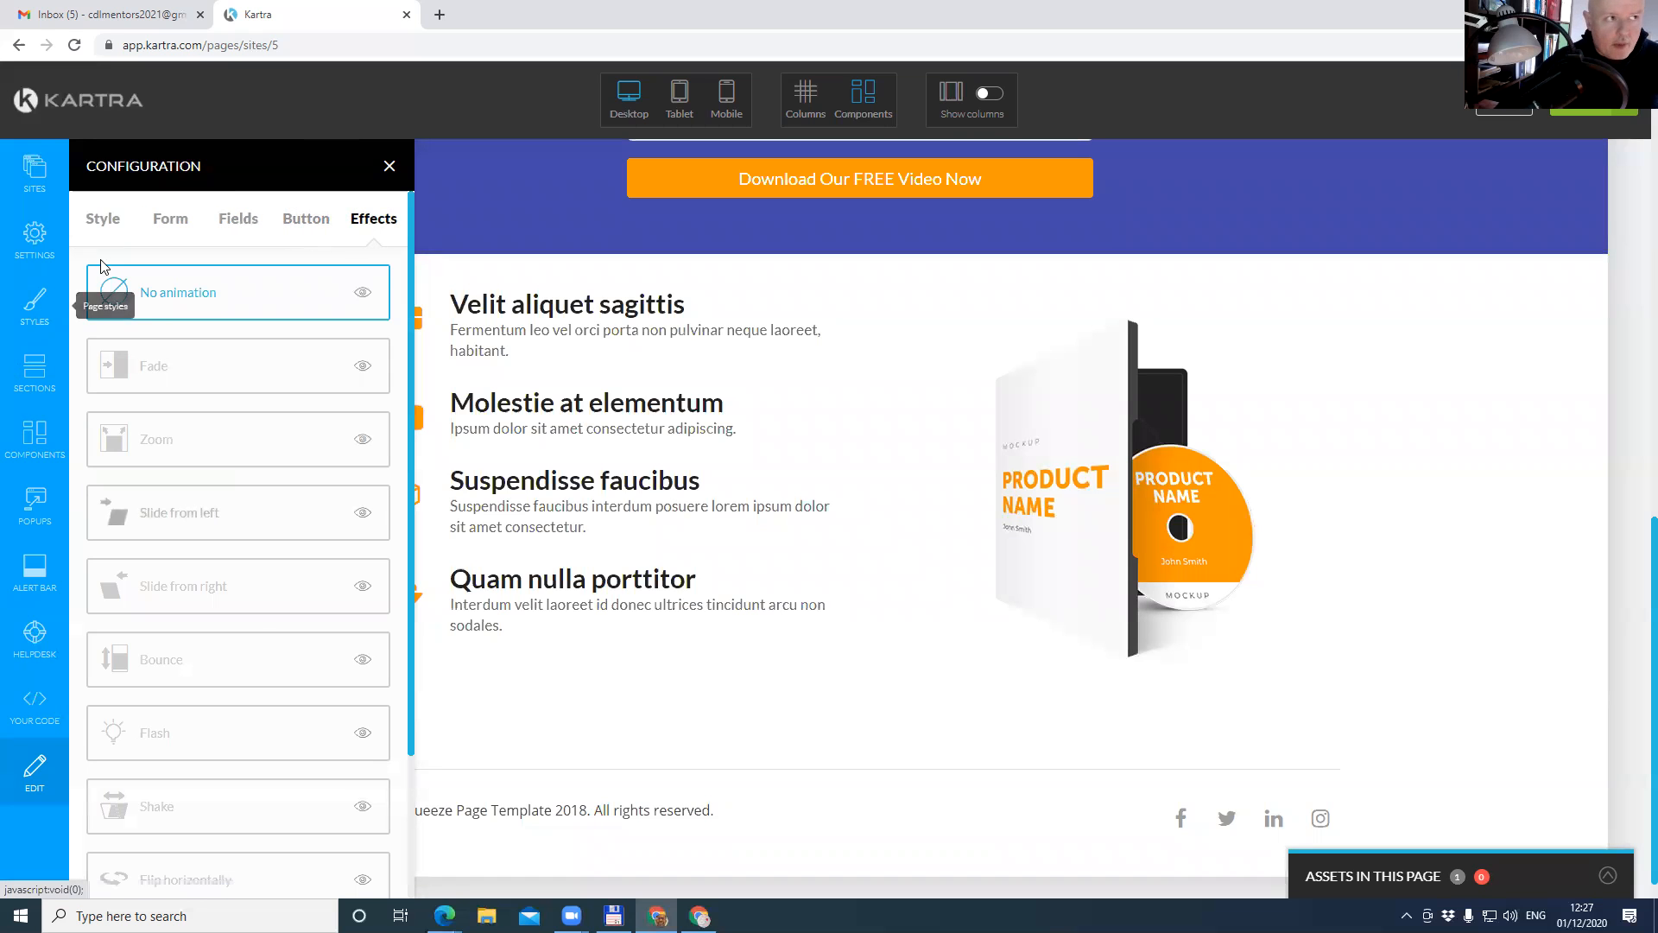
scroll(222, 725, down, 5)
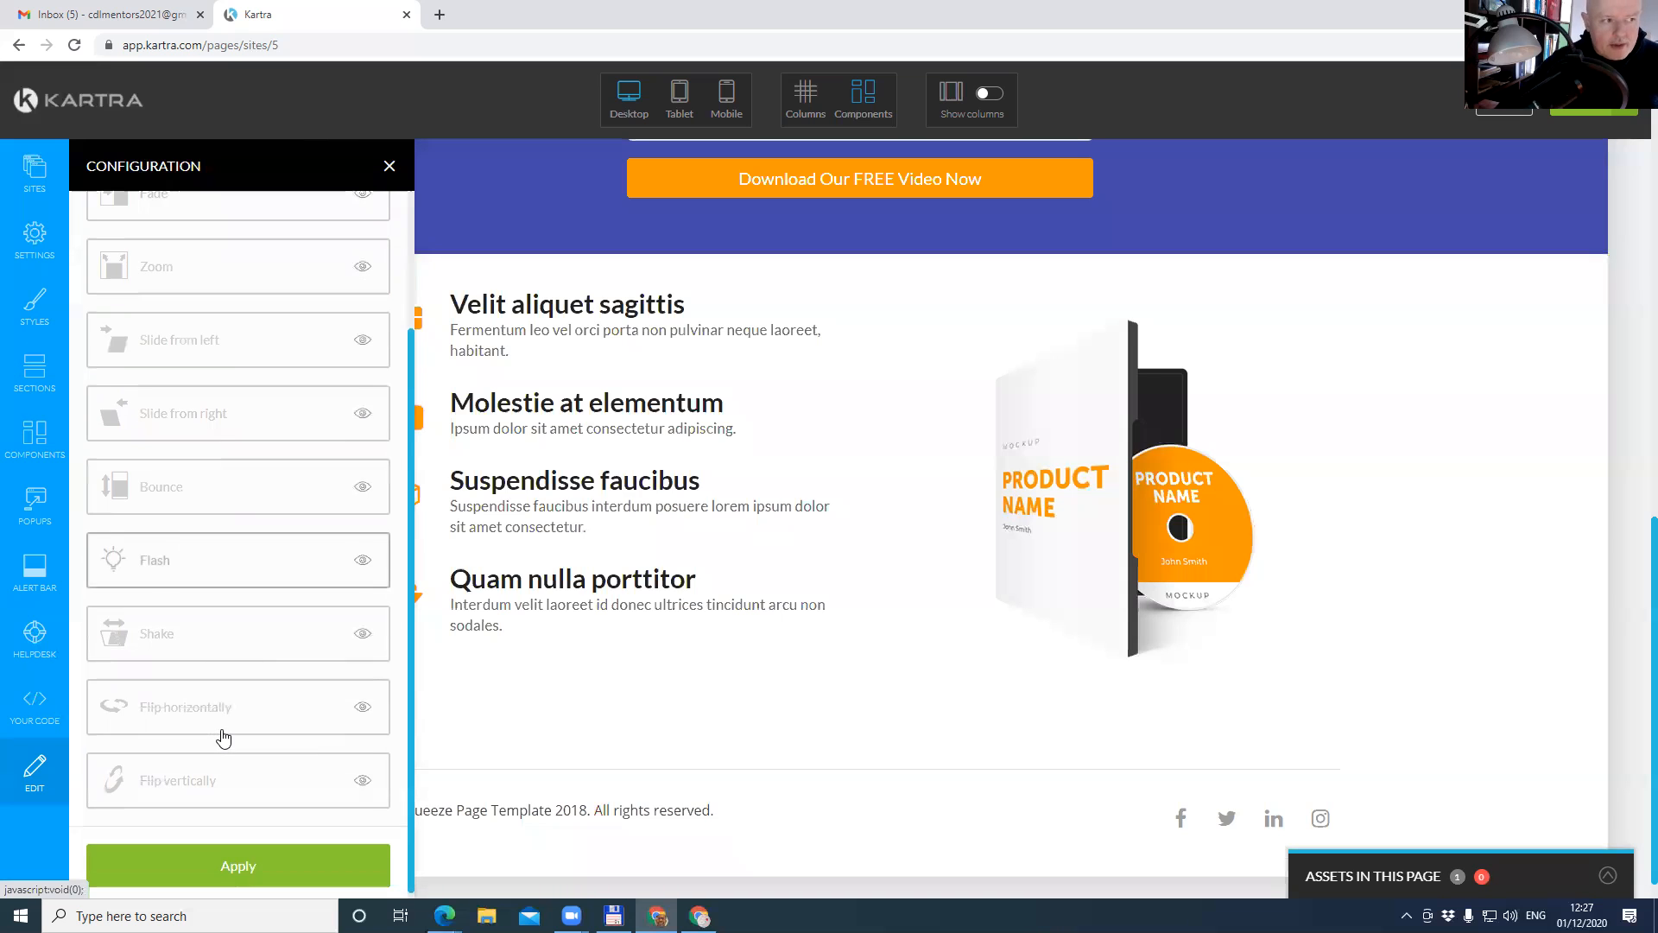
scroll(224, 736, up, 5)
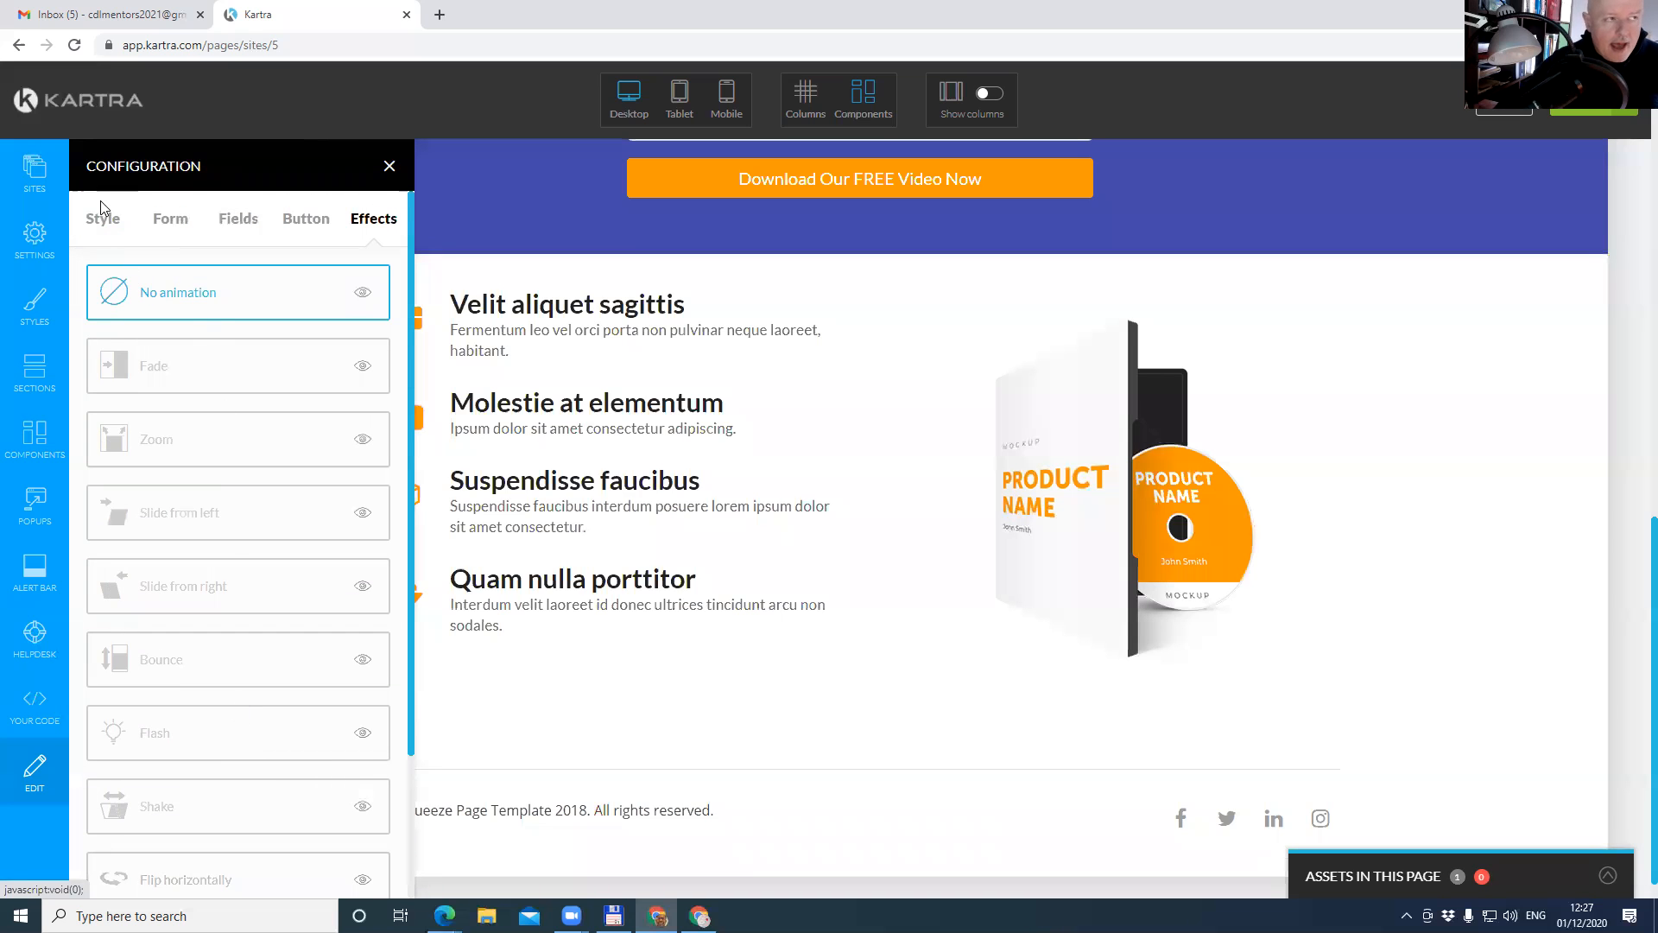
click(106, 228)
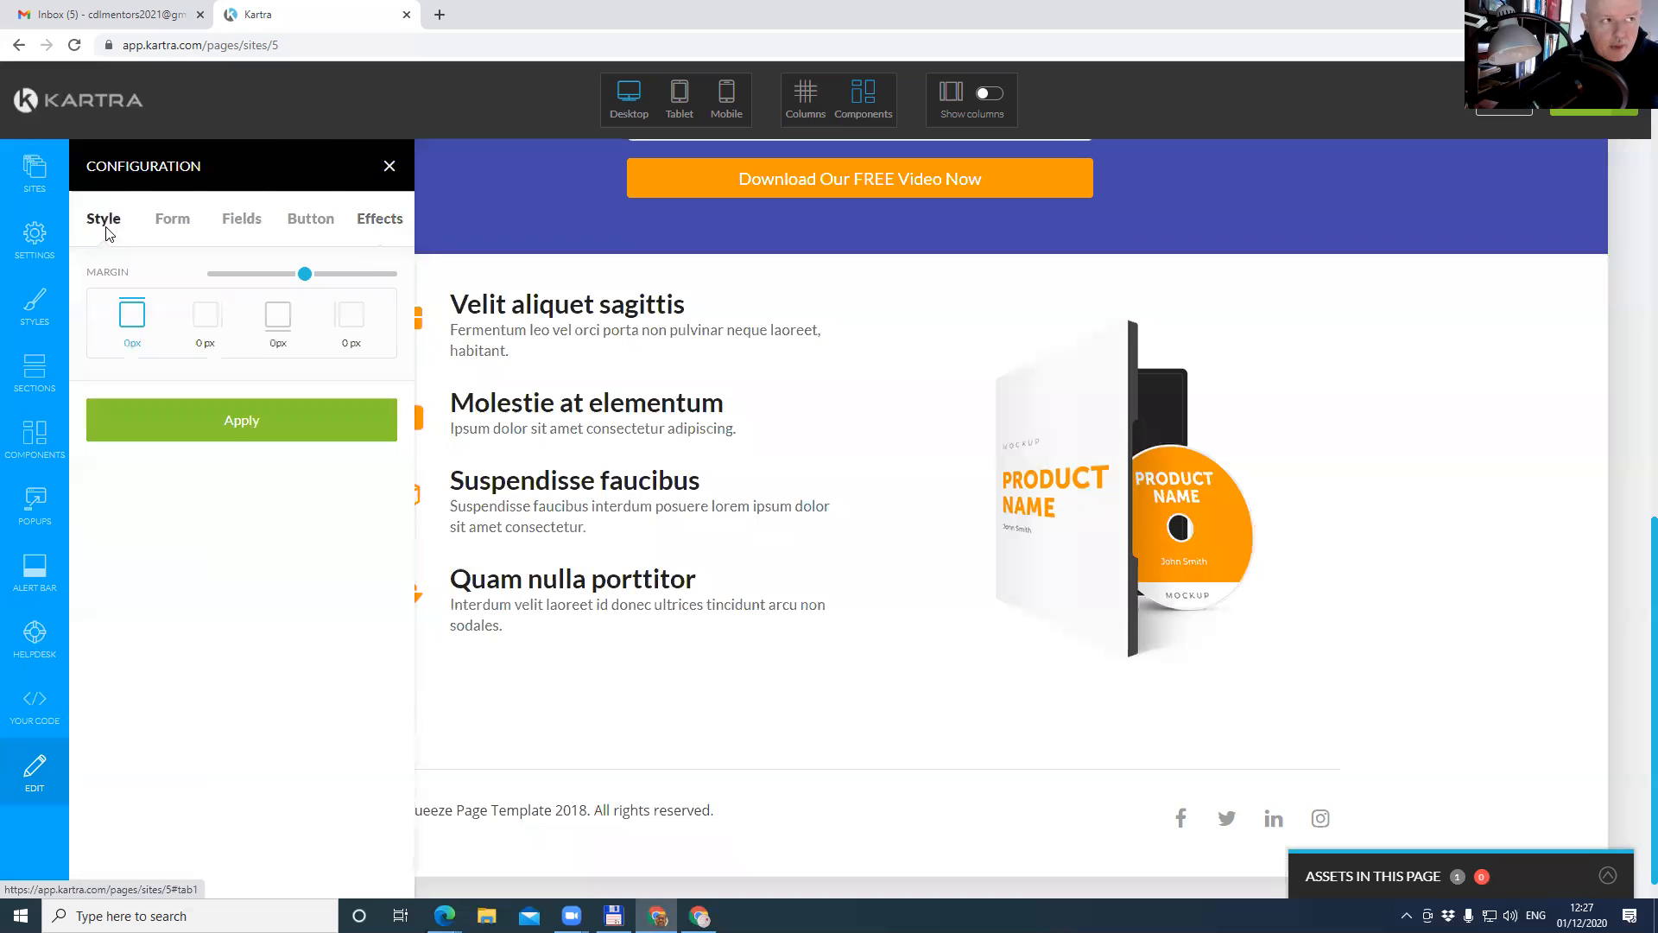
click(234, 423)
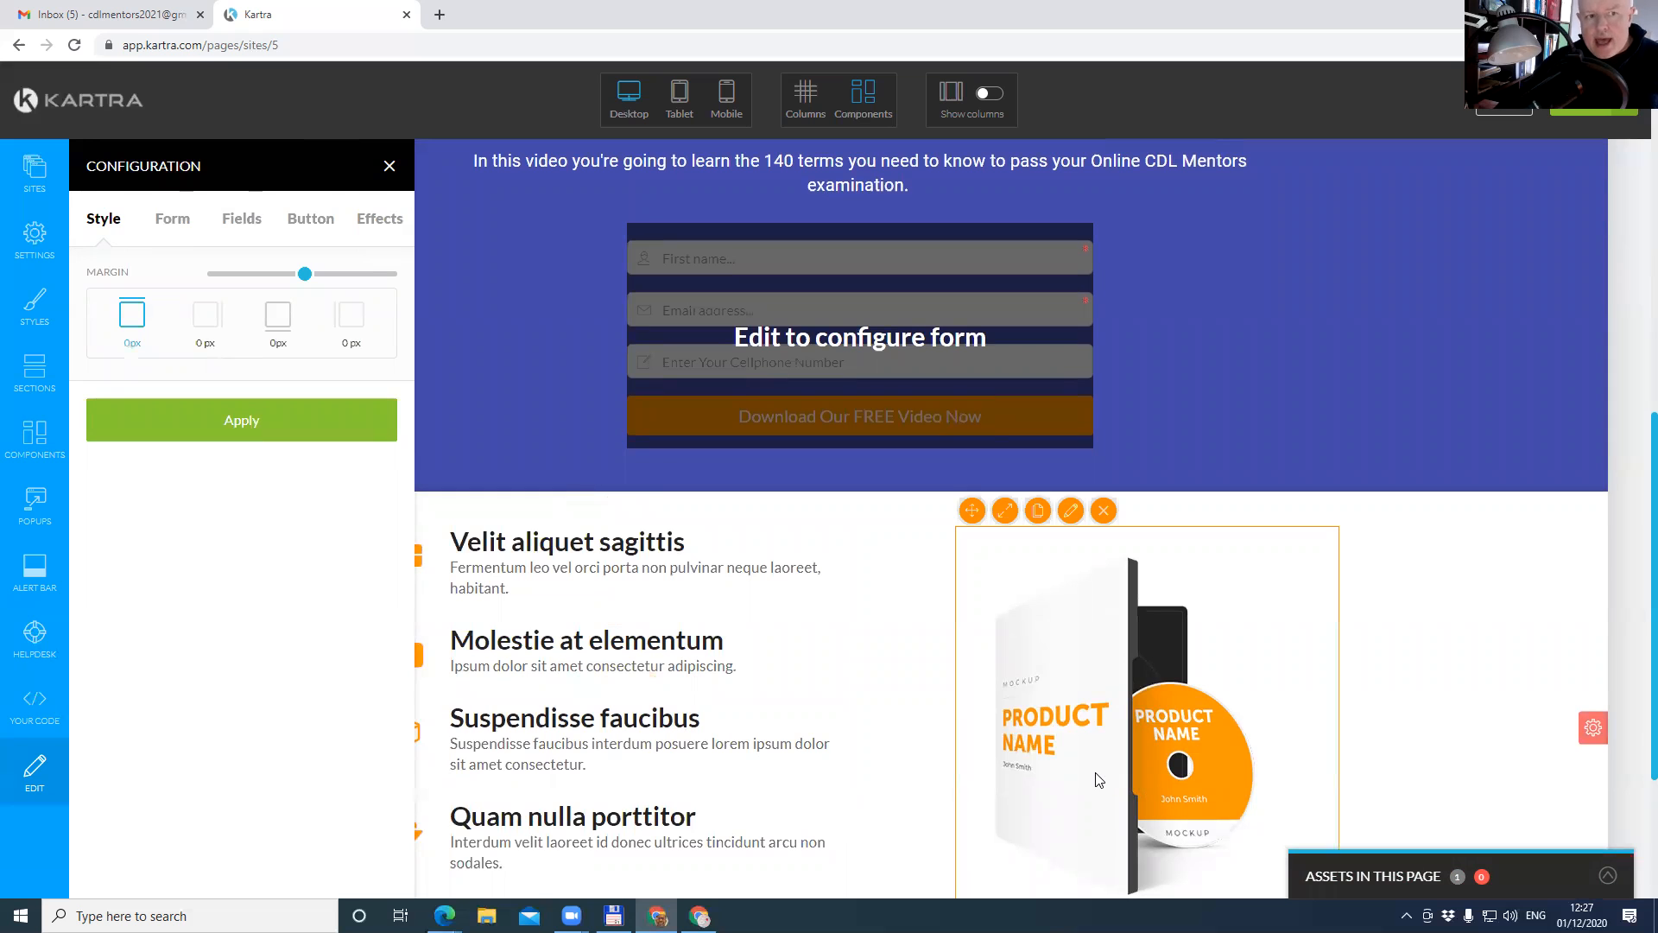
Replace the product mockup image beside the feature list with the red CDL Permit Holder image from the Image Library and apply it.
scroll(1095, 756, down, 2)
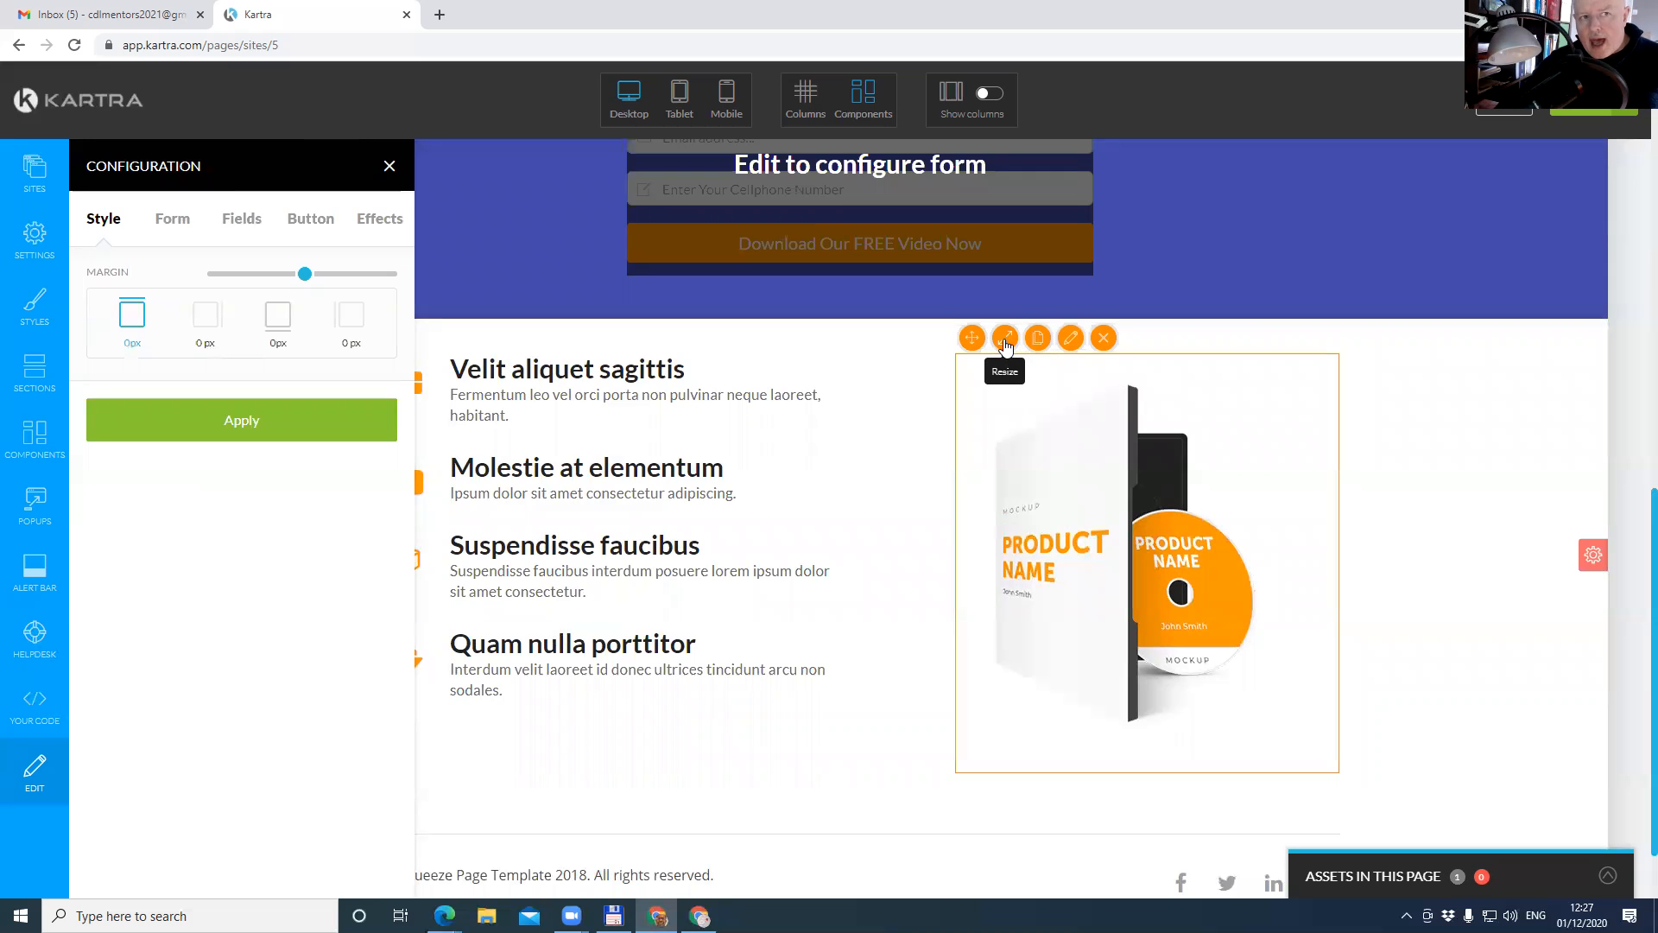
click(1070, 338)
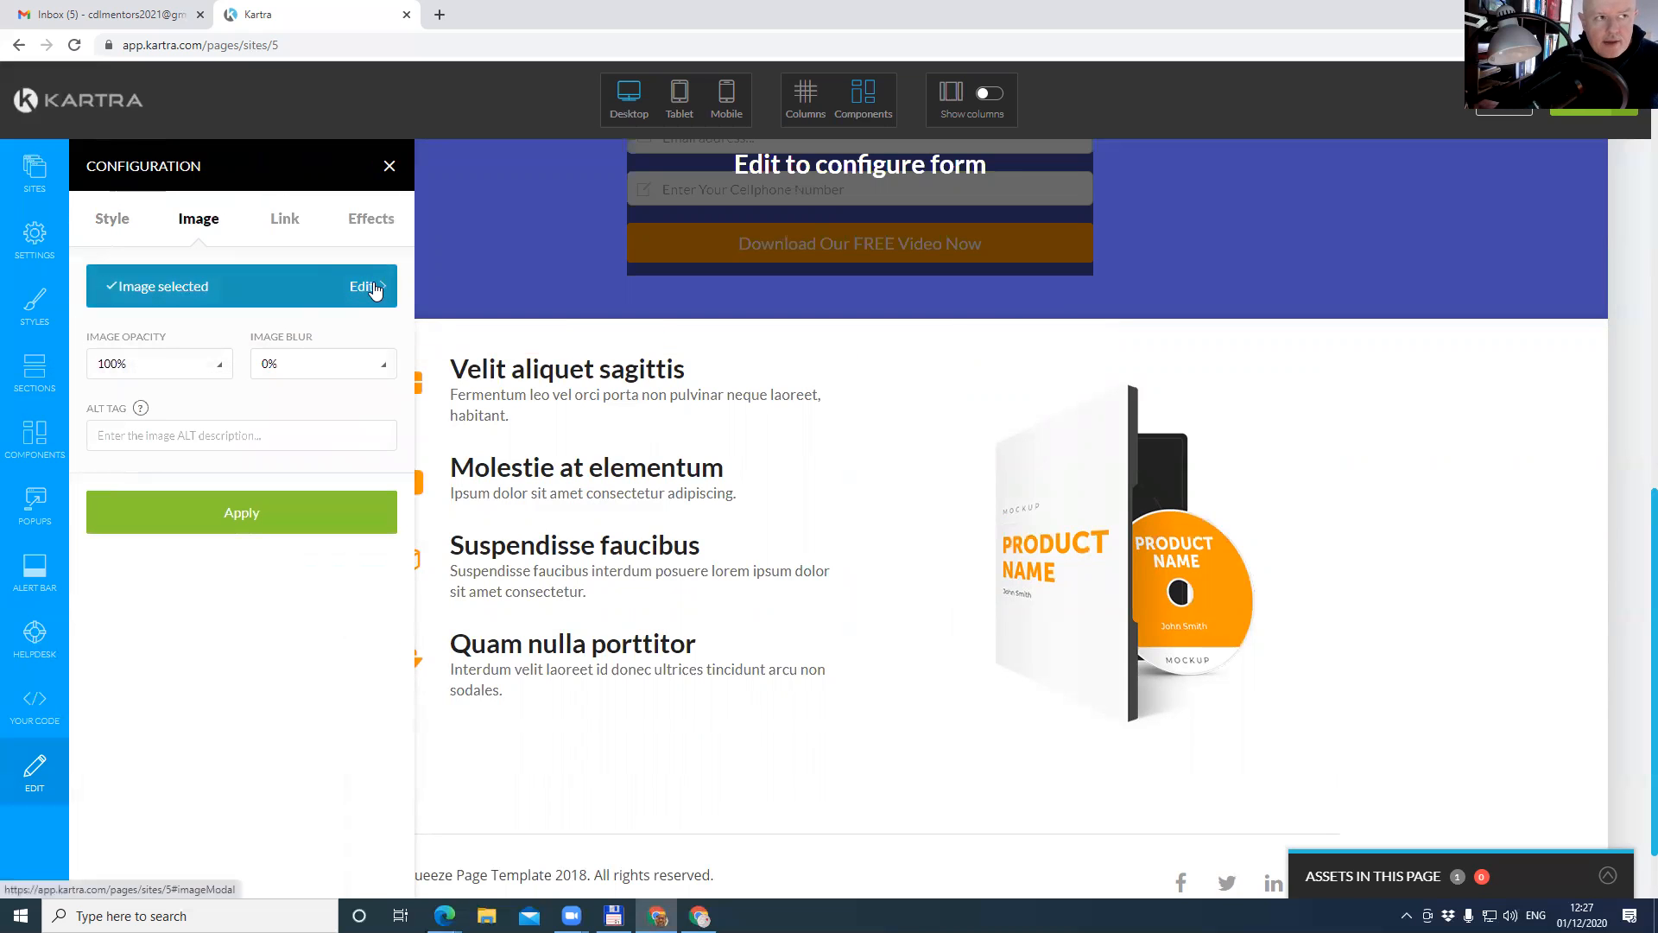
click(374, 289)
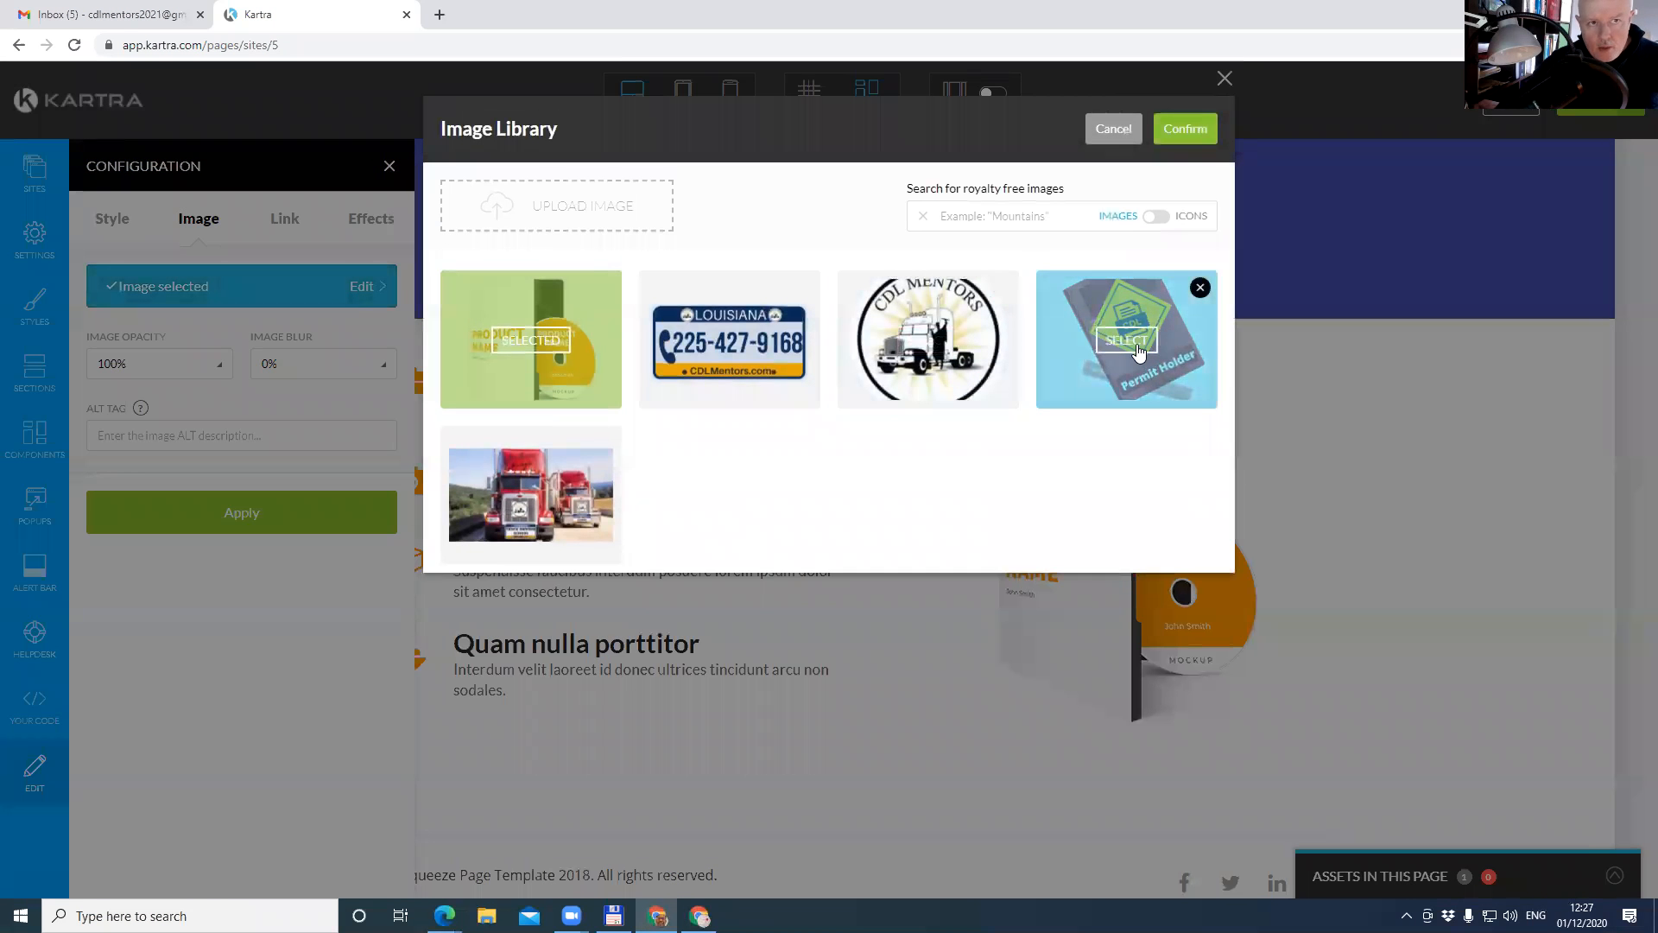
click(1138, 350)
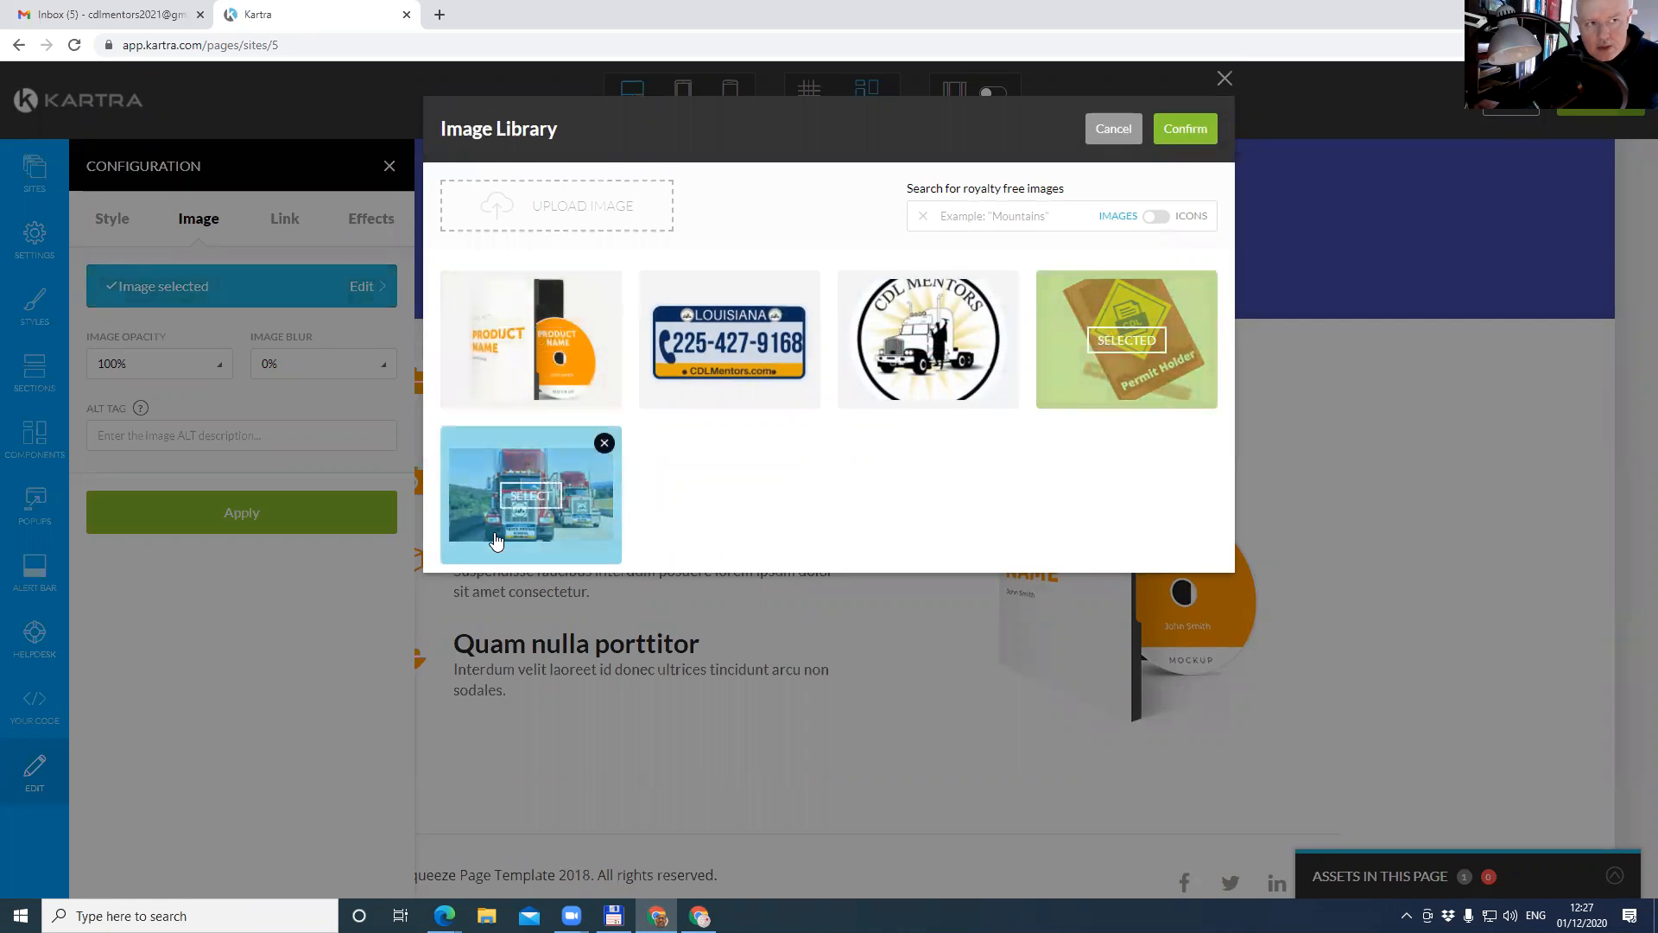
click(1177, 129)
mouse_move(1052, 609)
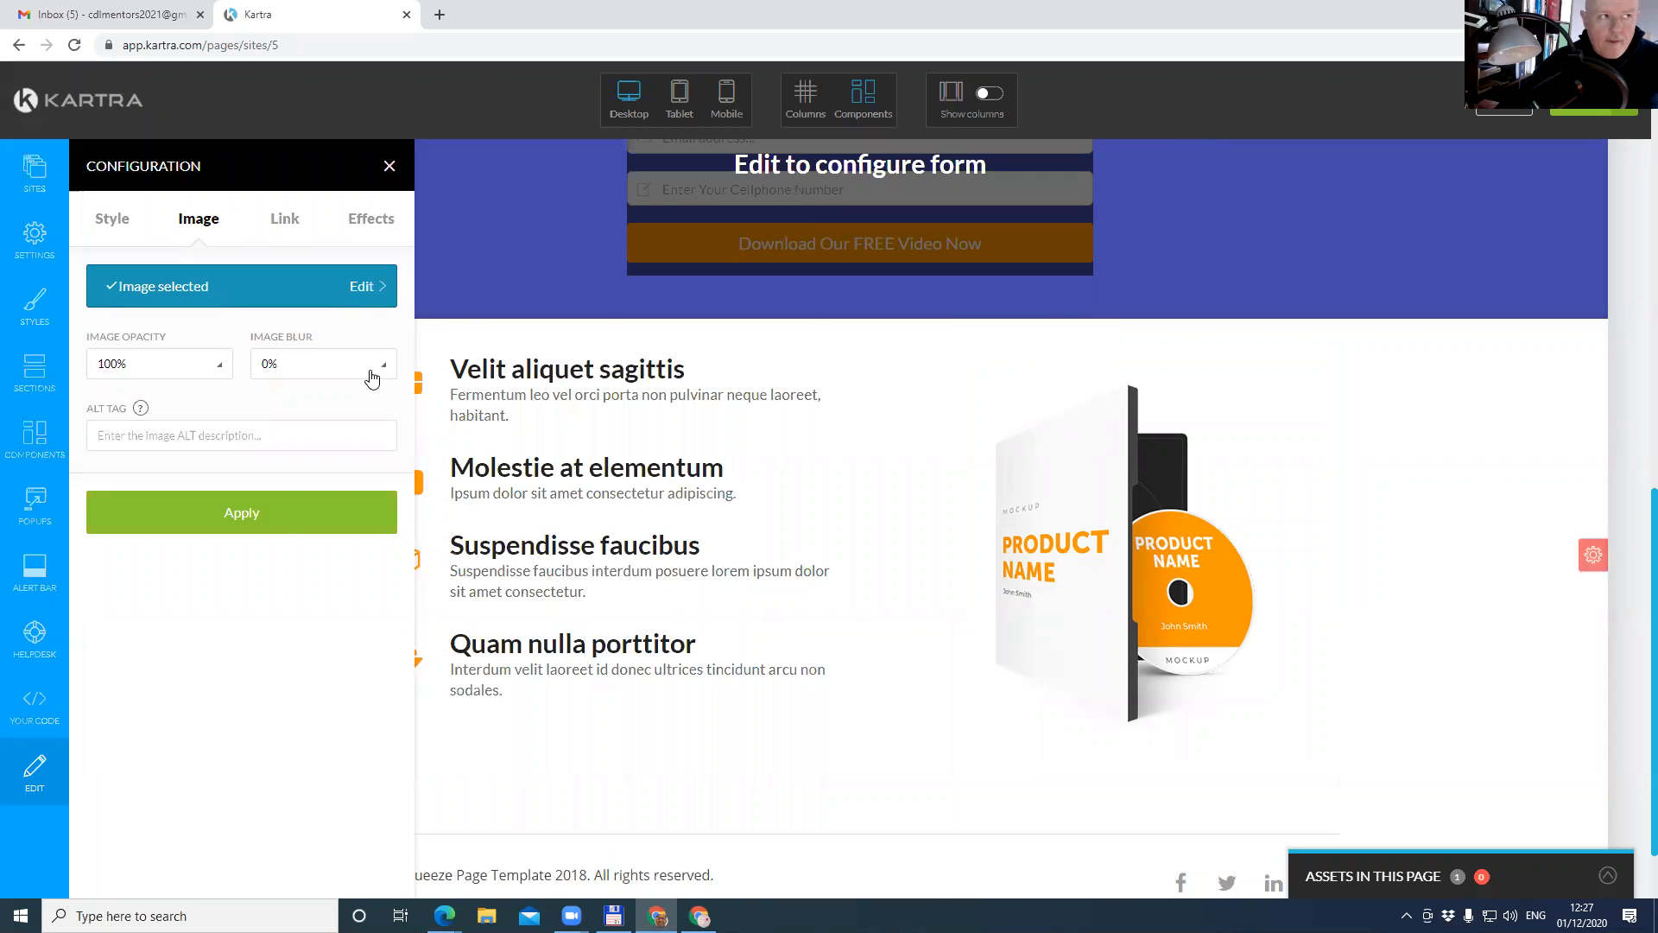
click(245, 518)
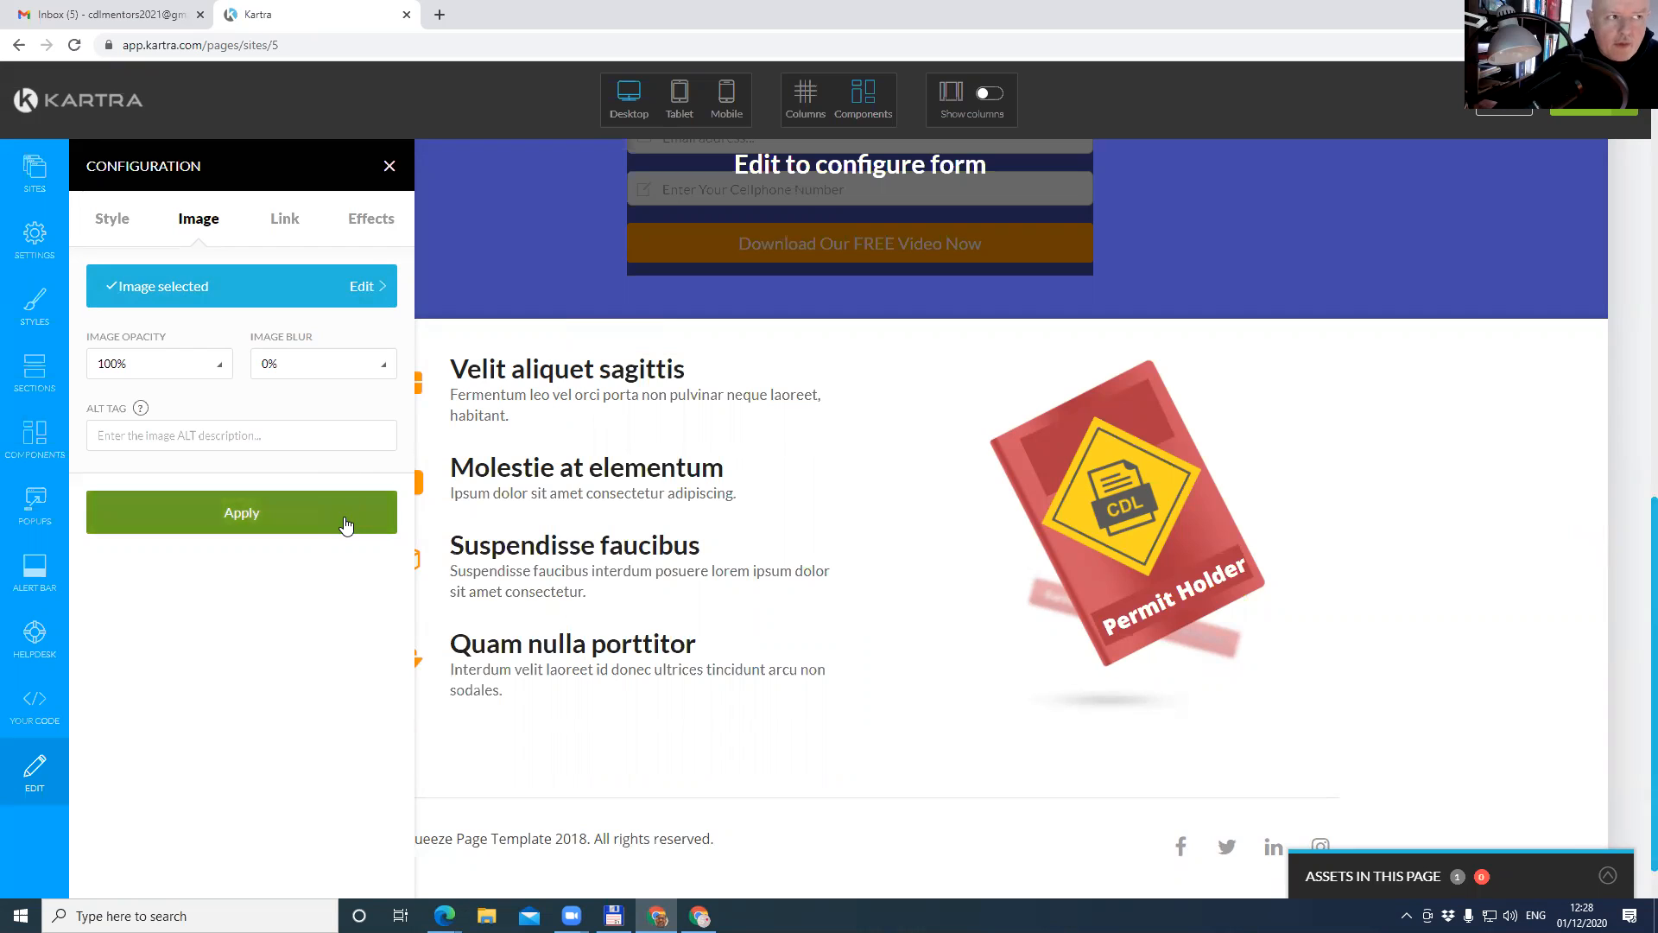
Set the Permit Holder image's ALT tag to "CDL Class A Permit Holder", apply it and close the configuration.
click(335, 432)
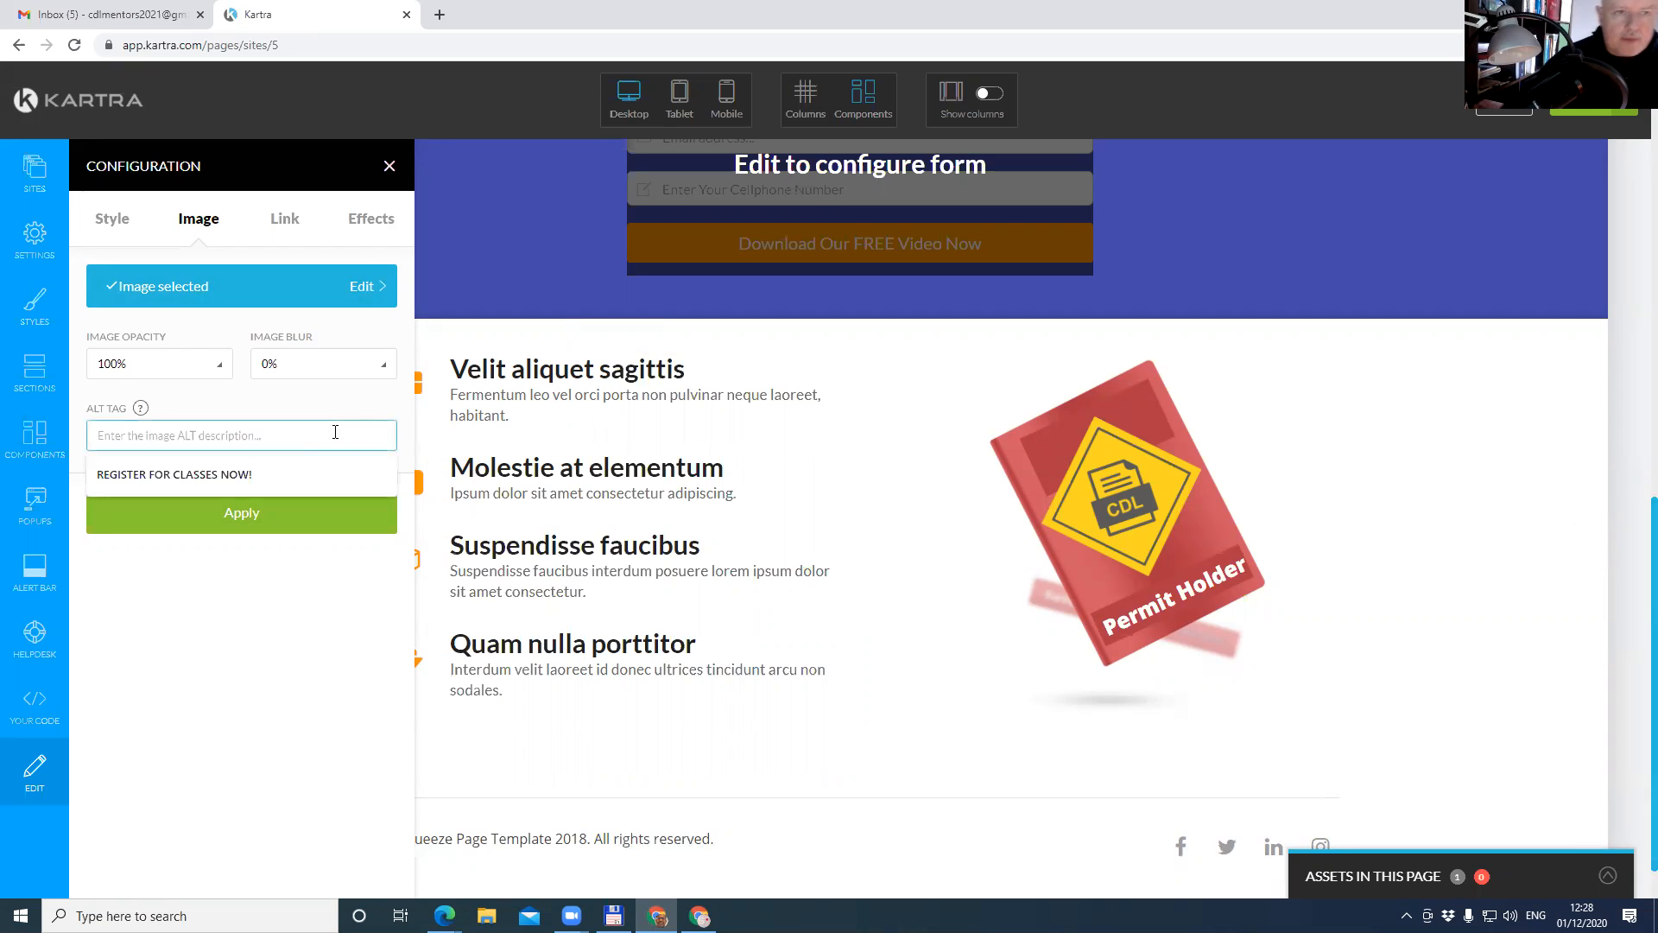
text(CDL Class A Permit Holder)
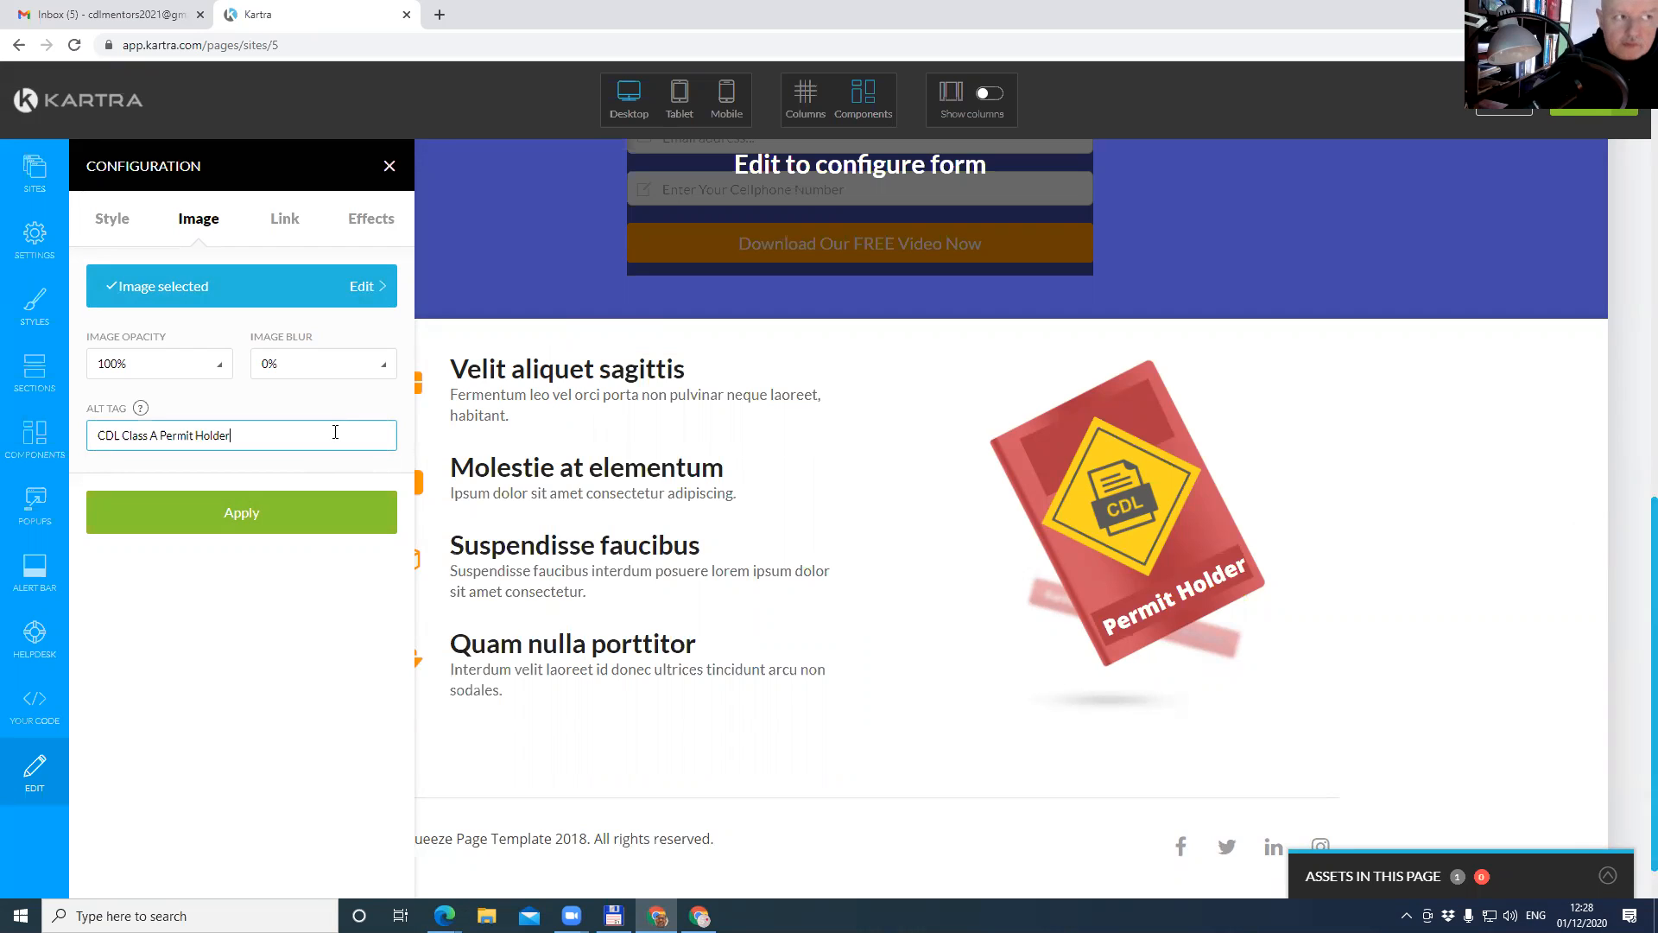
click(302, 522)
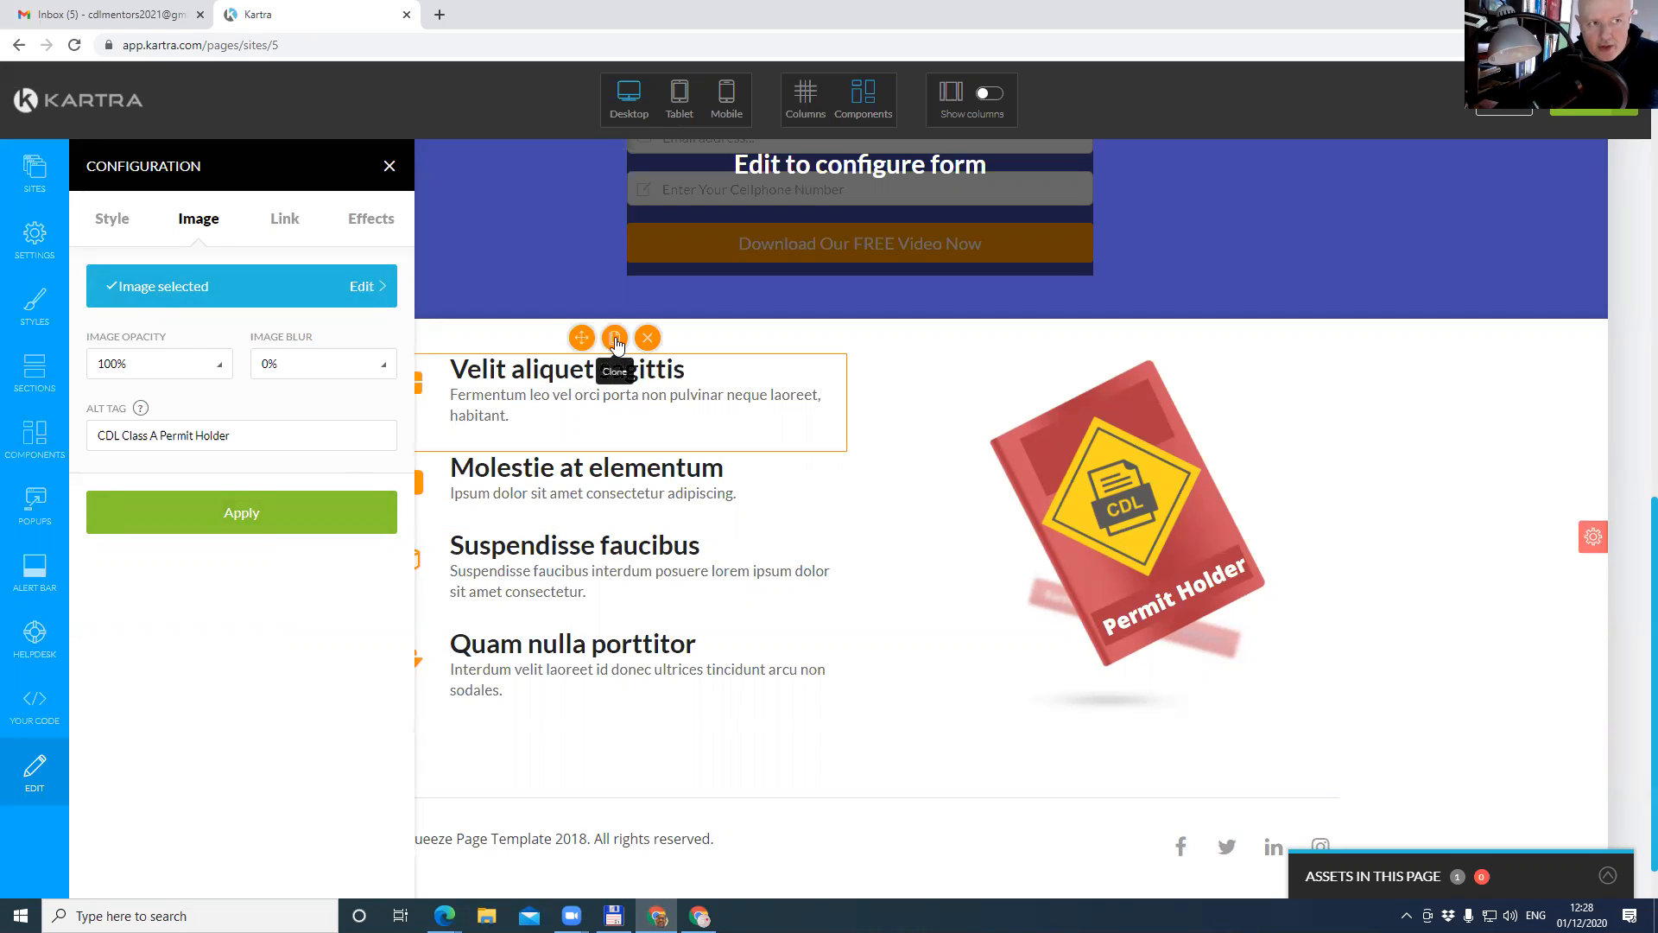
click(389, 166)
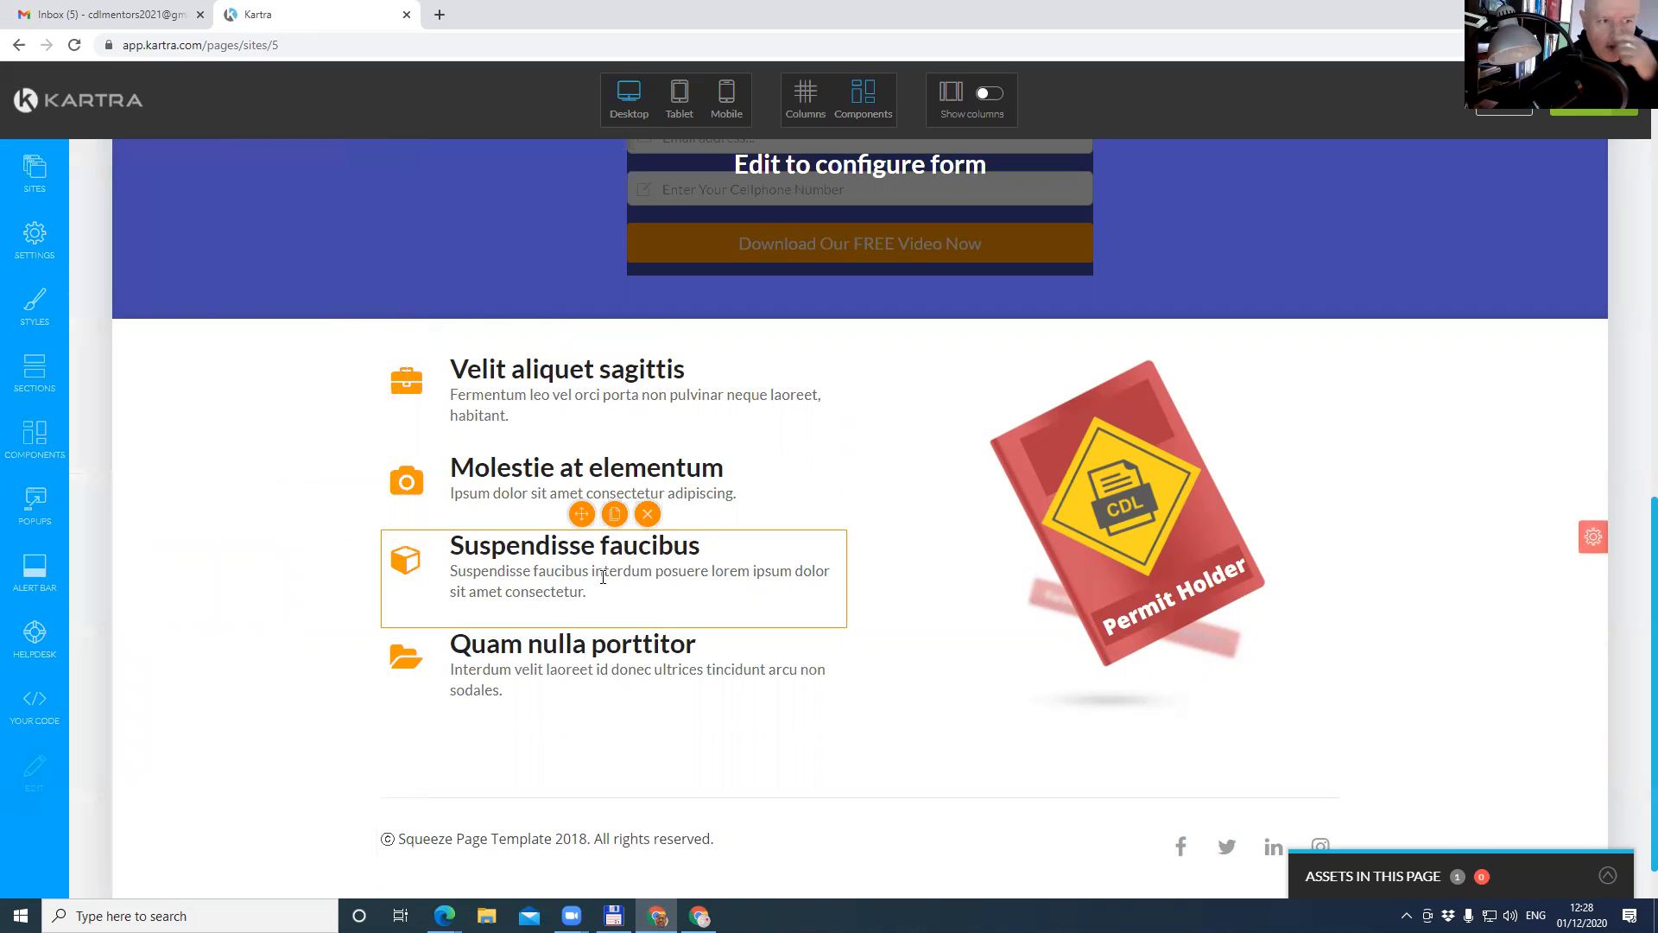
scroll(992, 676, down, 1)
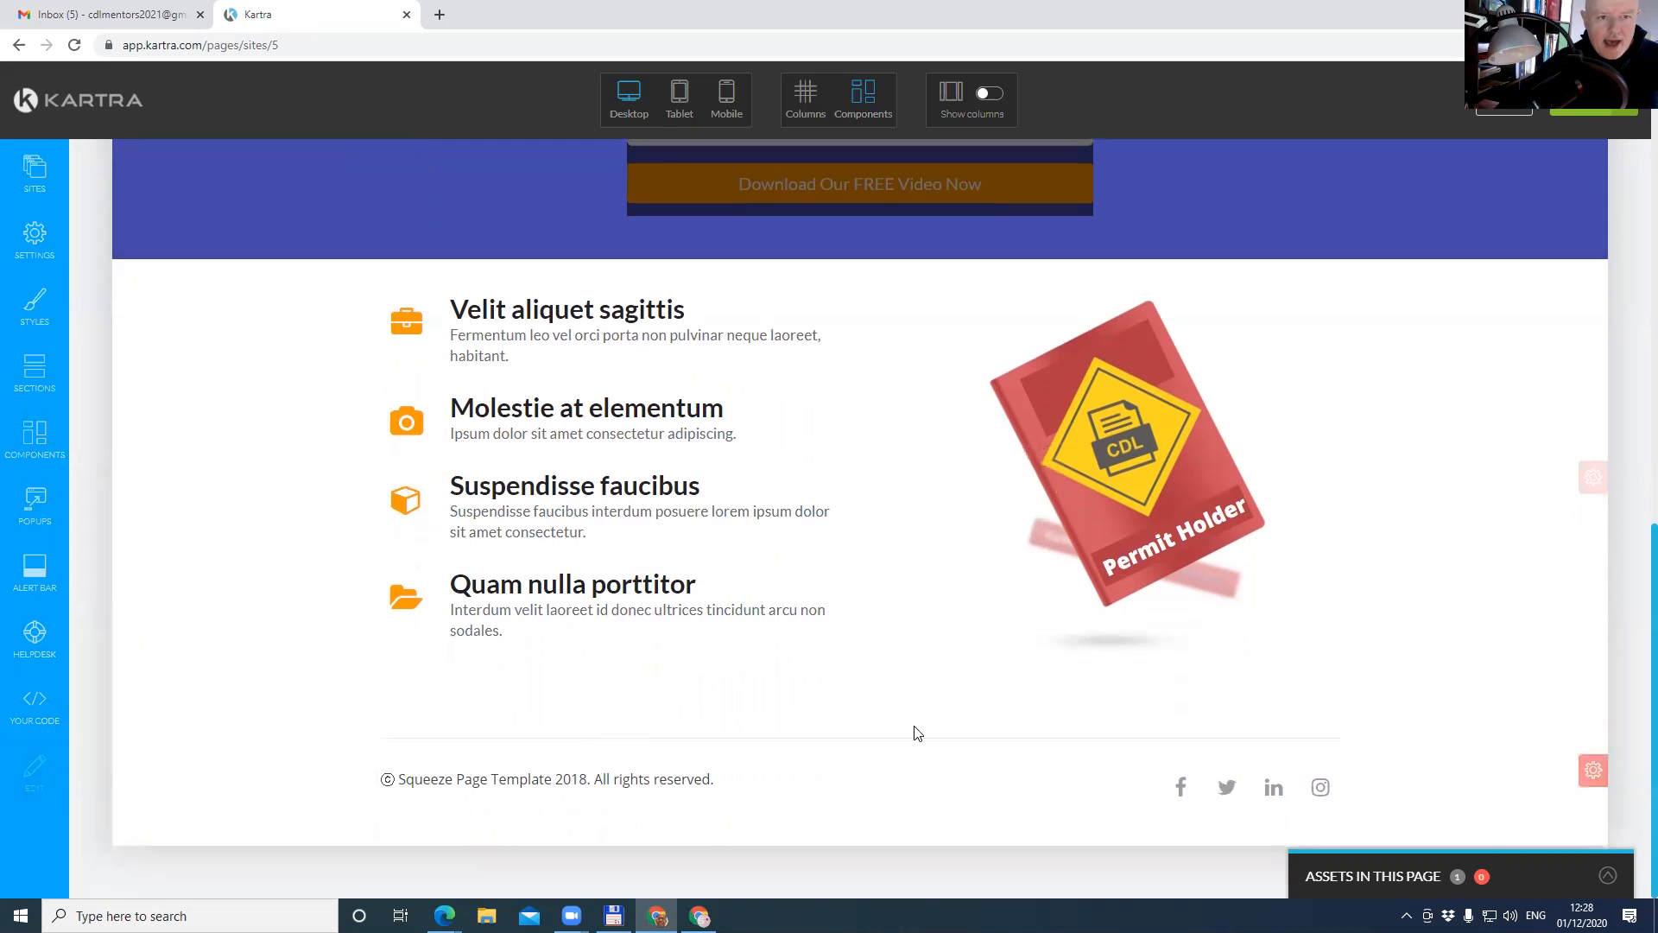
mouse_move(510, 781)
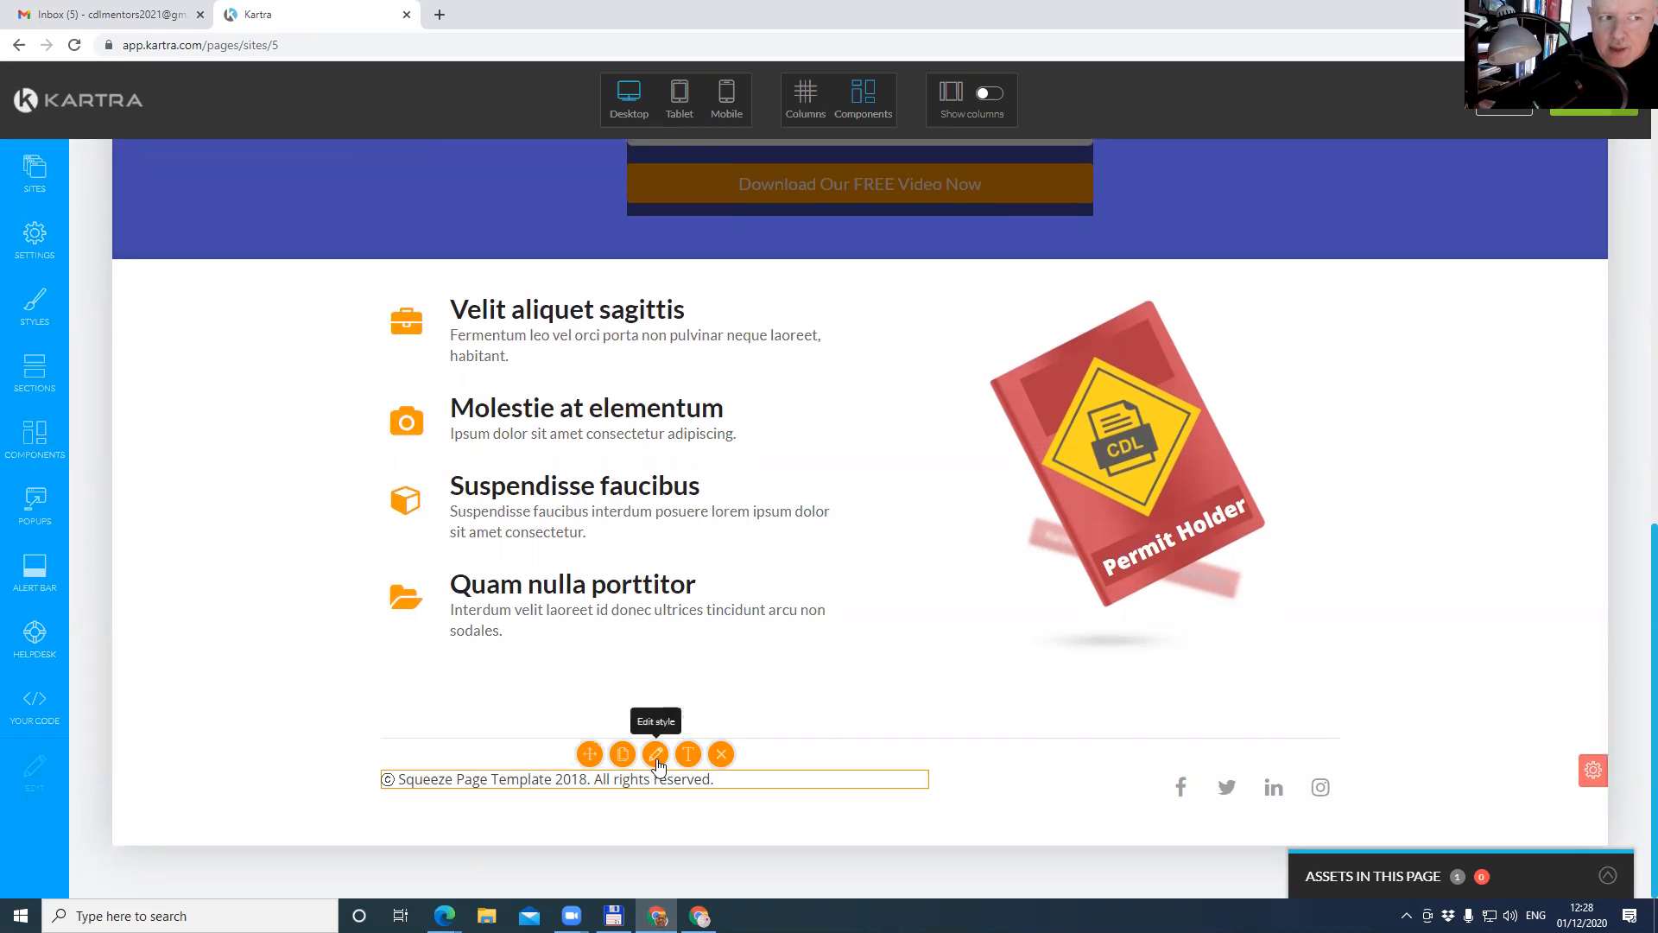
click(656, 755)
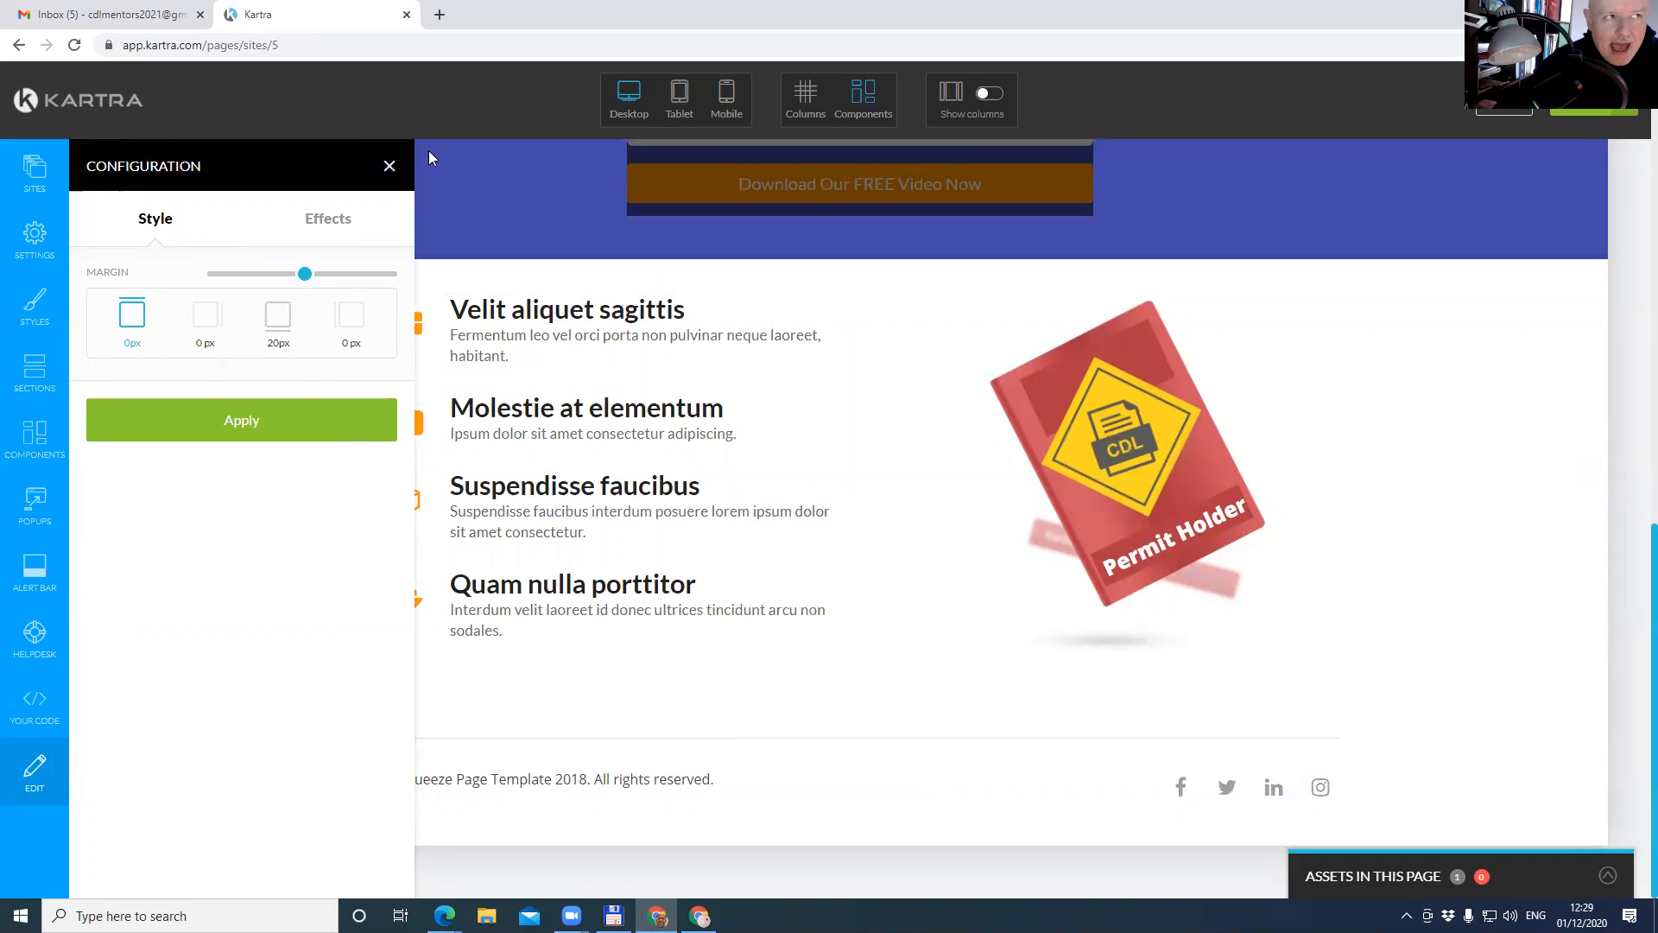
click(389, 166)
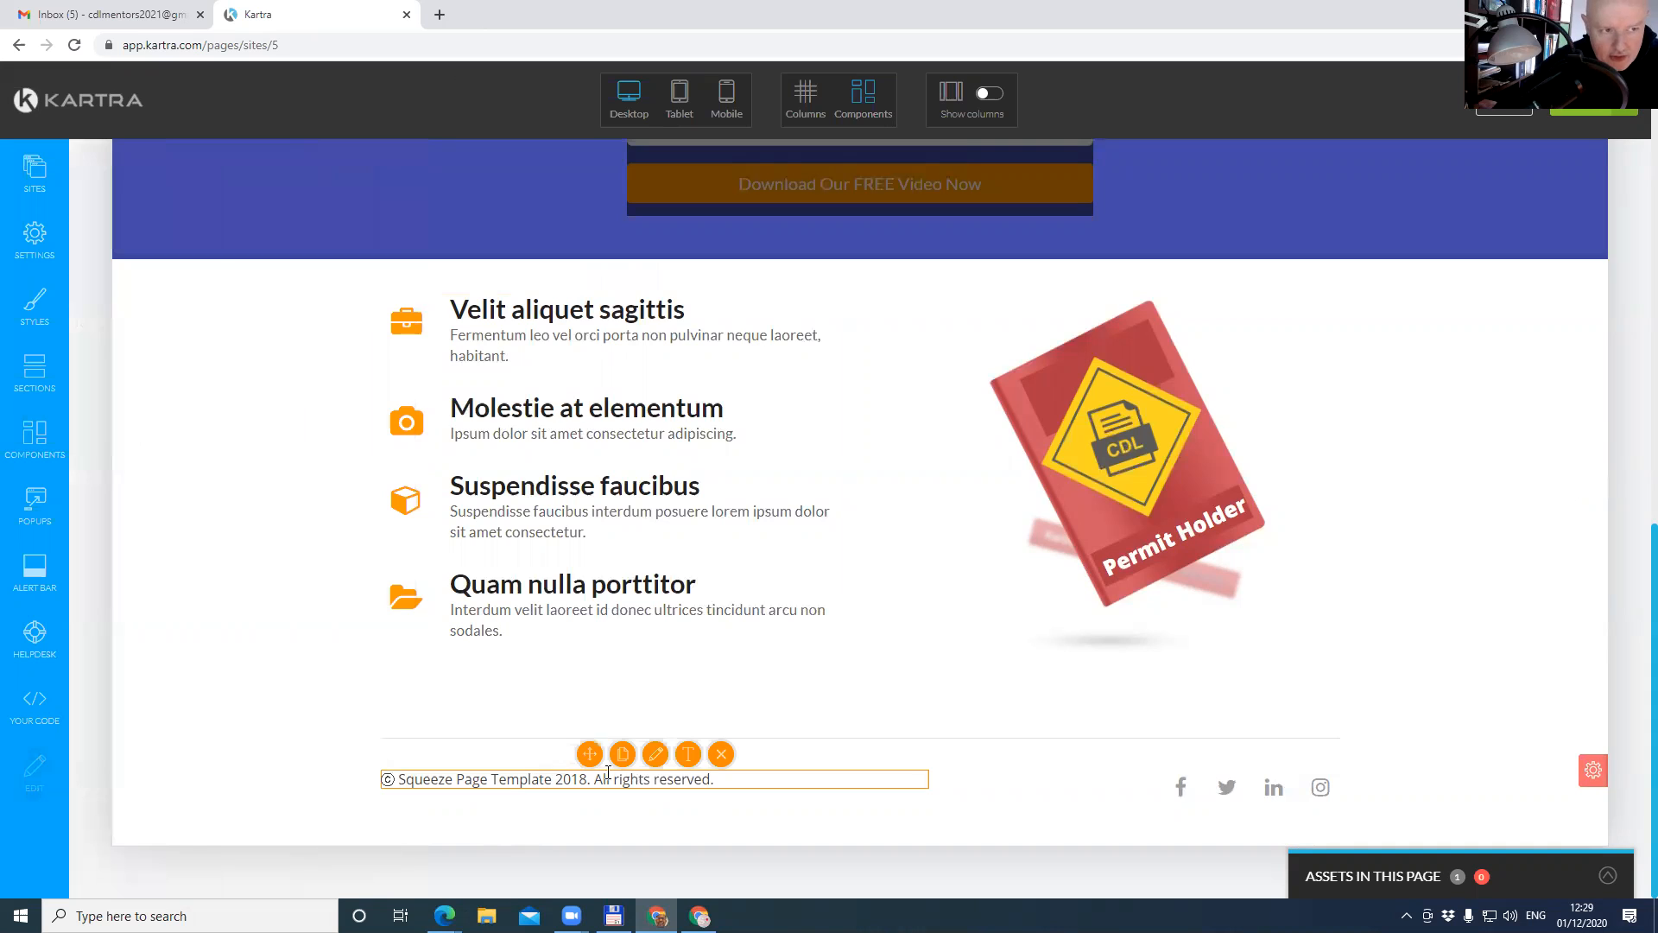
Replace "Squeeze Page Template 2018" in the footer's copyright line with "CDL Mentors | Truck Driving School | Louisiana | USA".
click(689, 754)
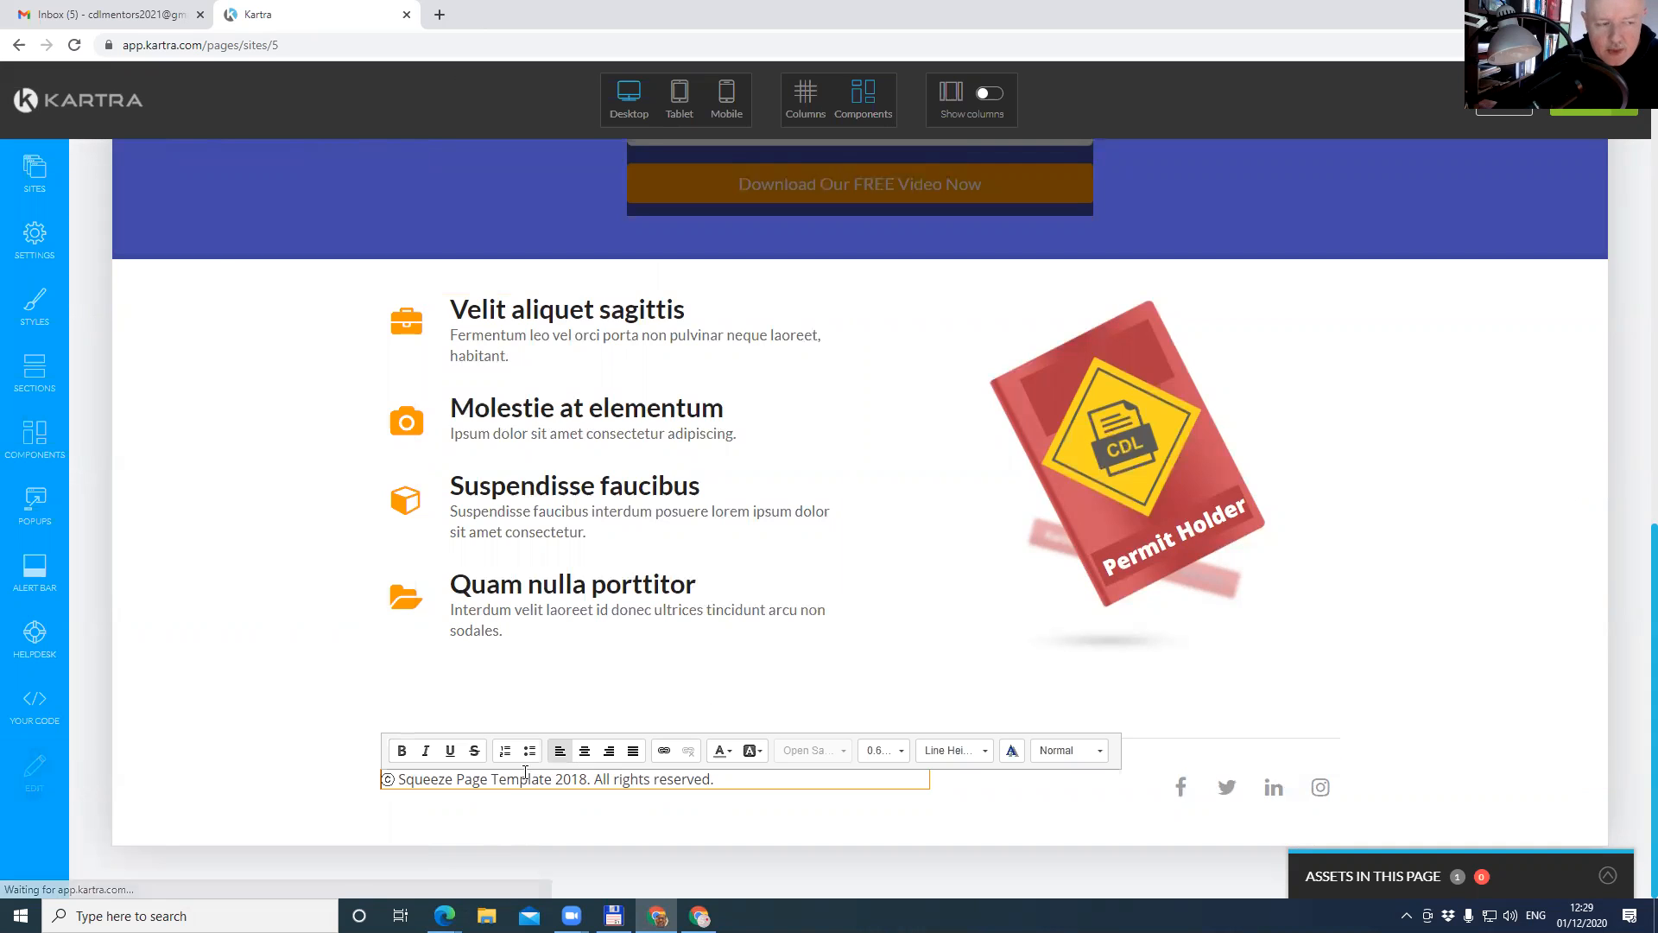
click(406, 775)
drag(401, 780, 596, 776)
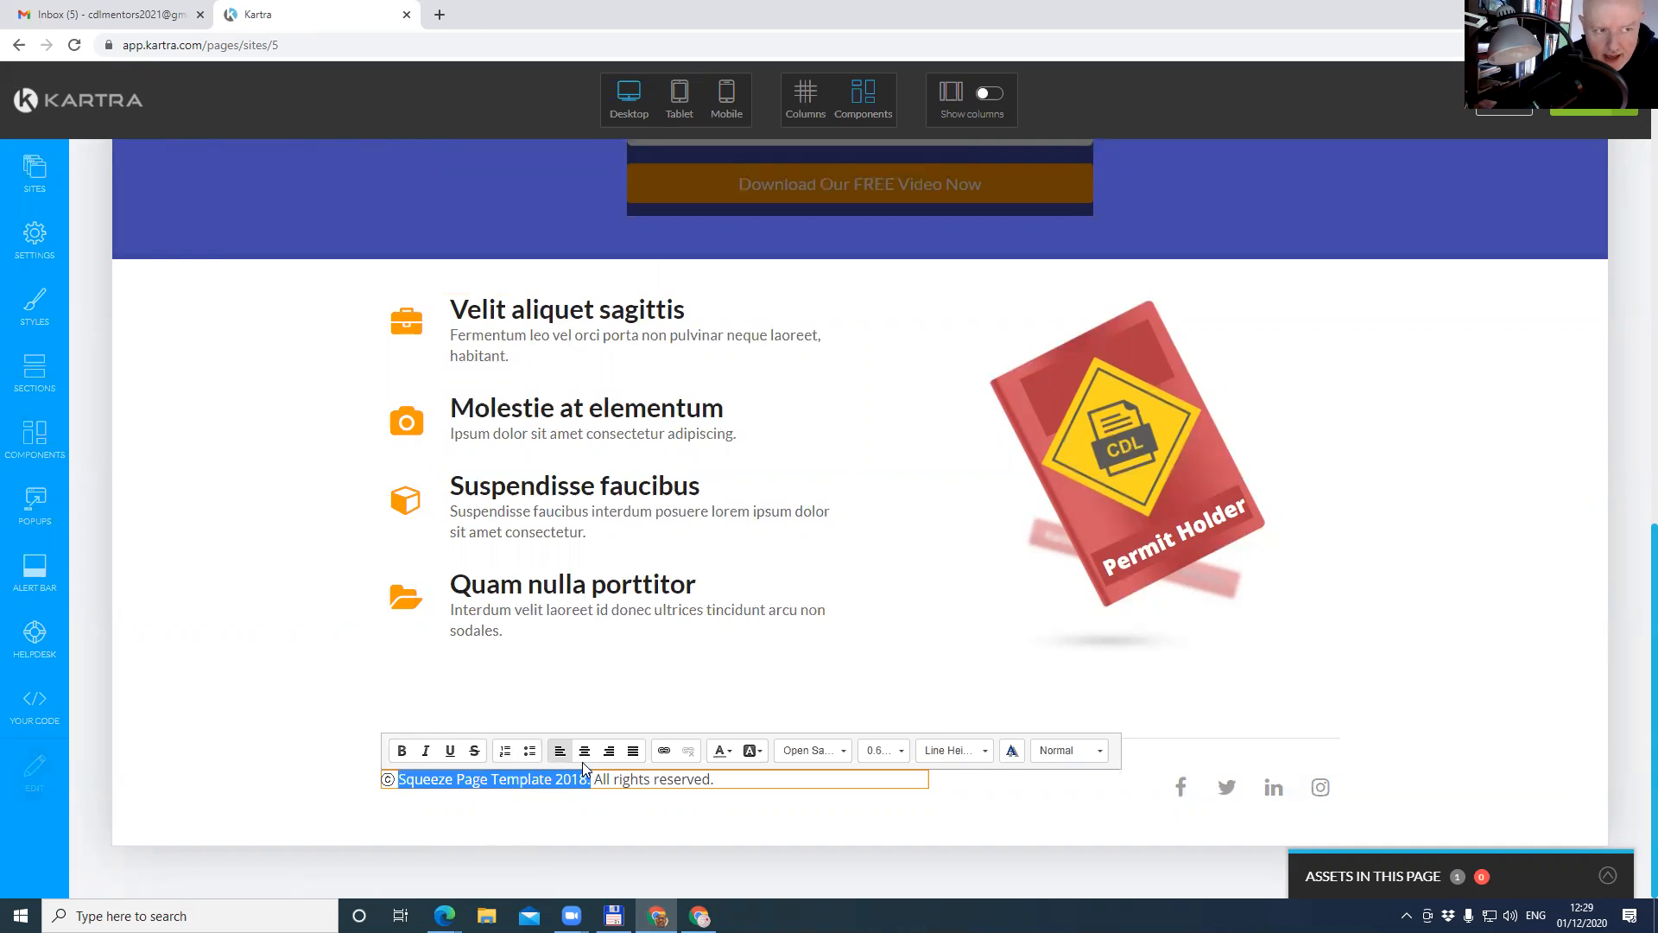
text(CDL Mentors )
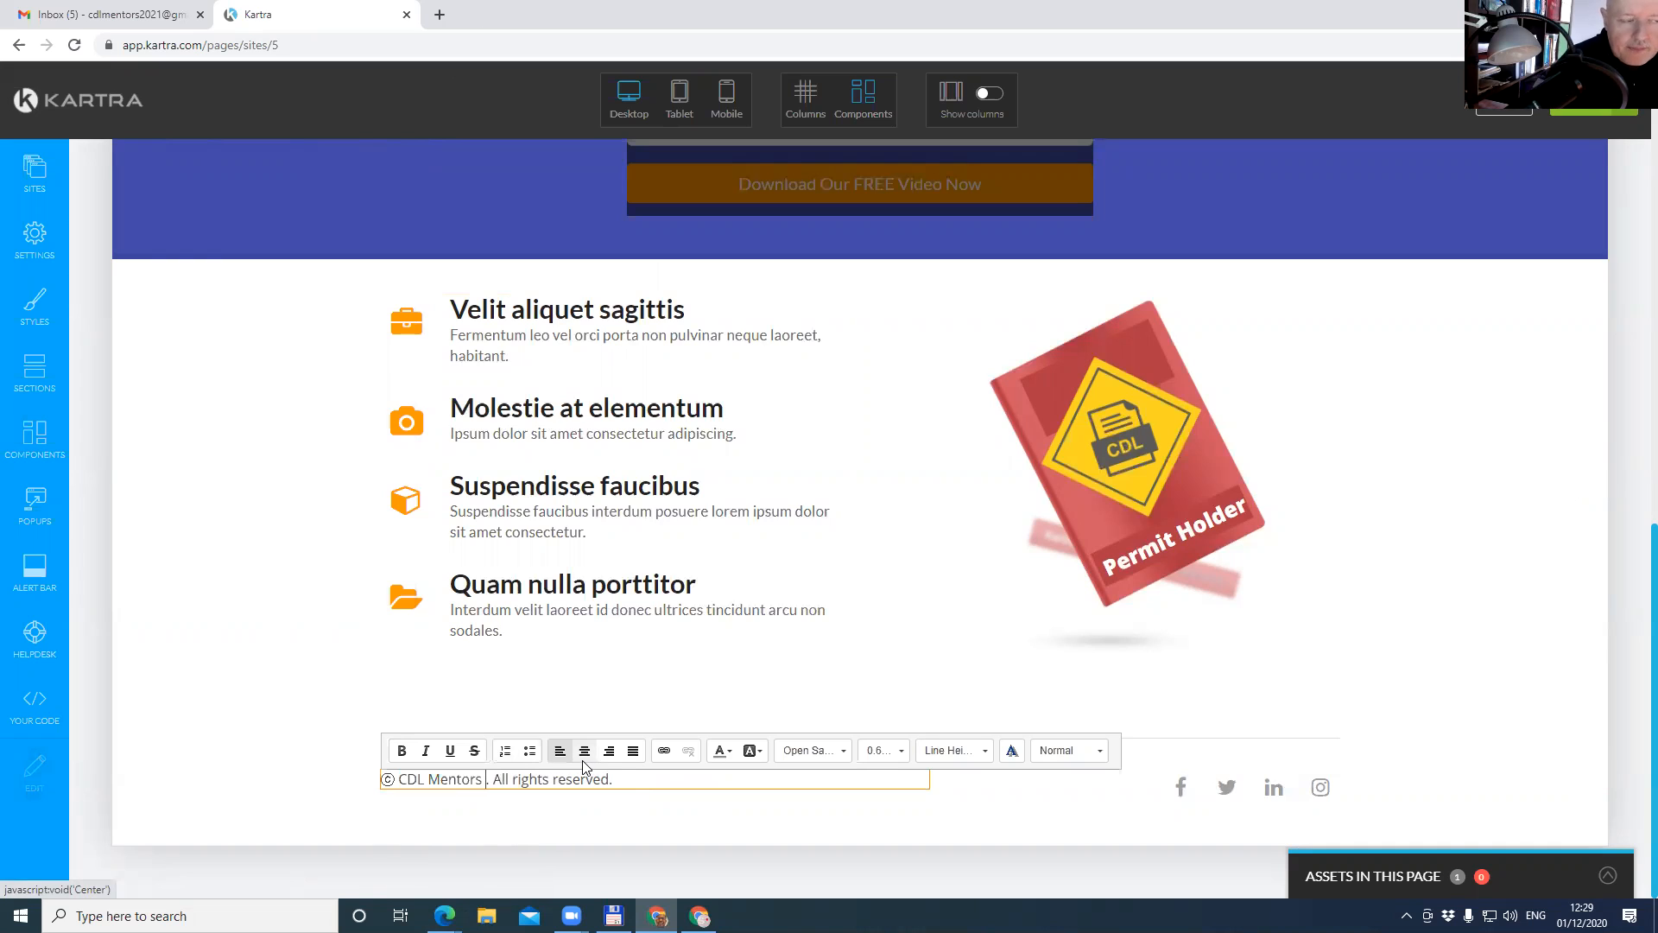
text(| Truc)
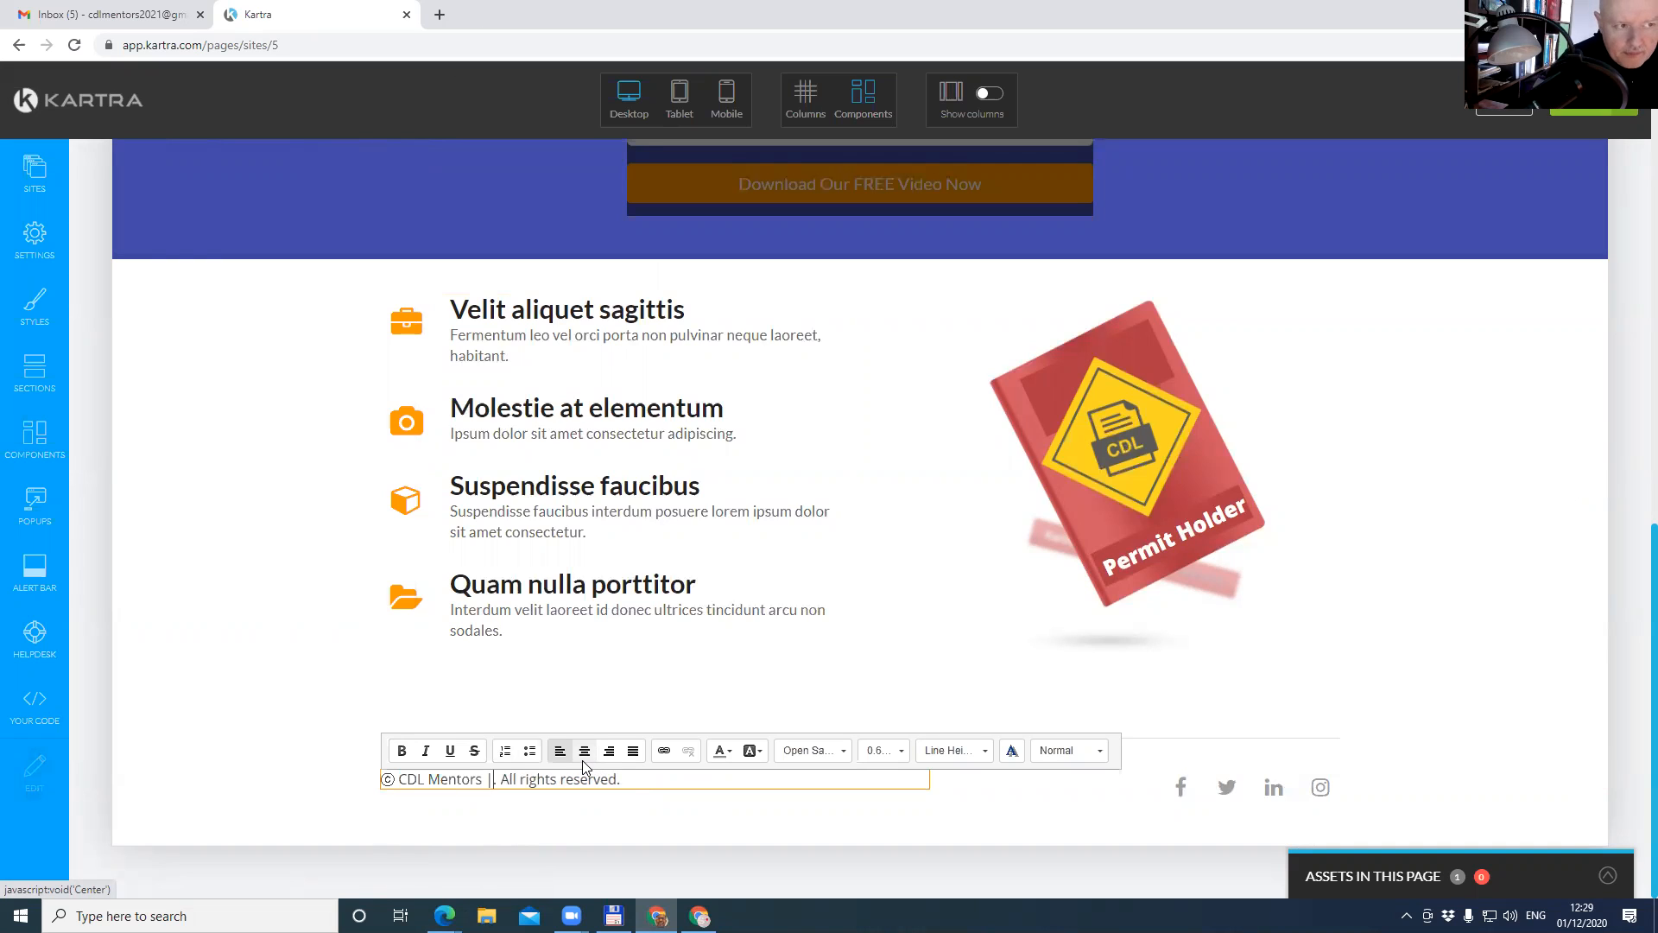
text(k Driving)
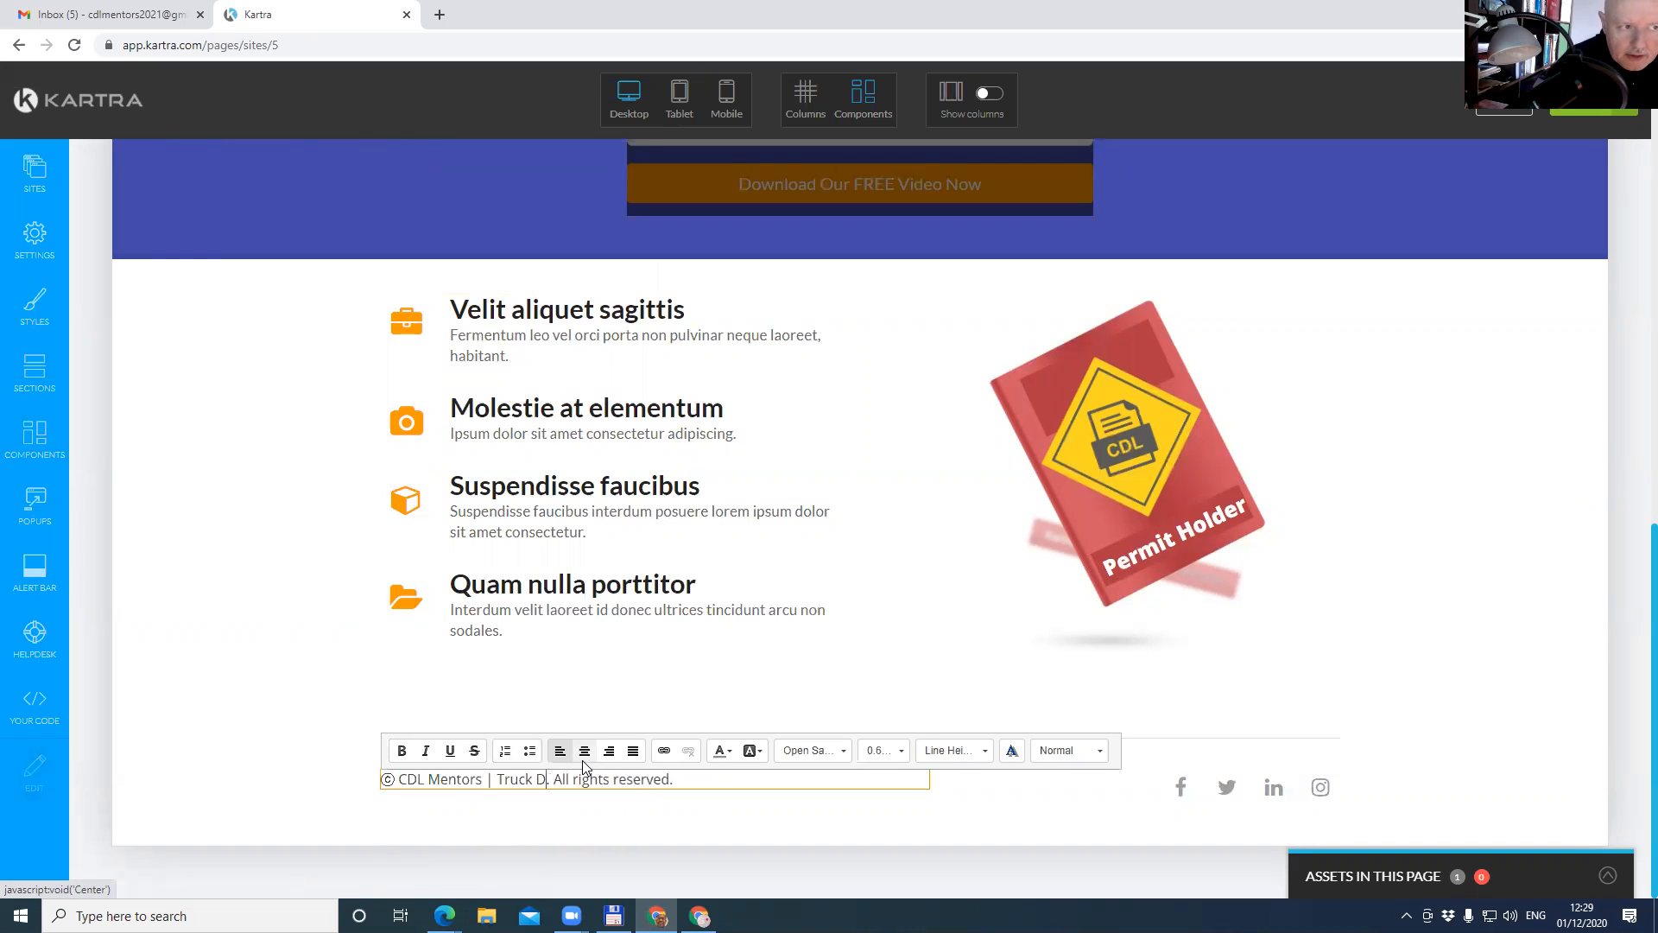
text(hool )
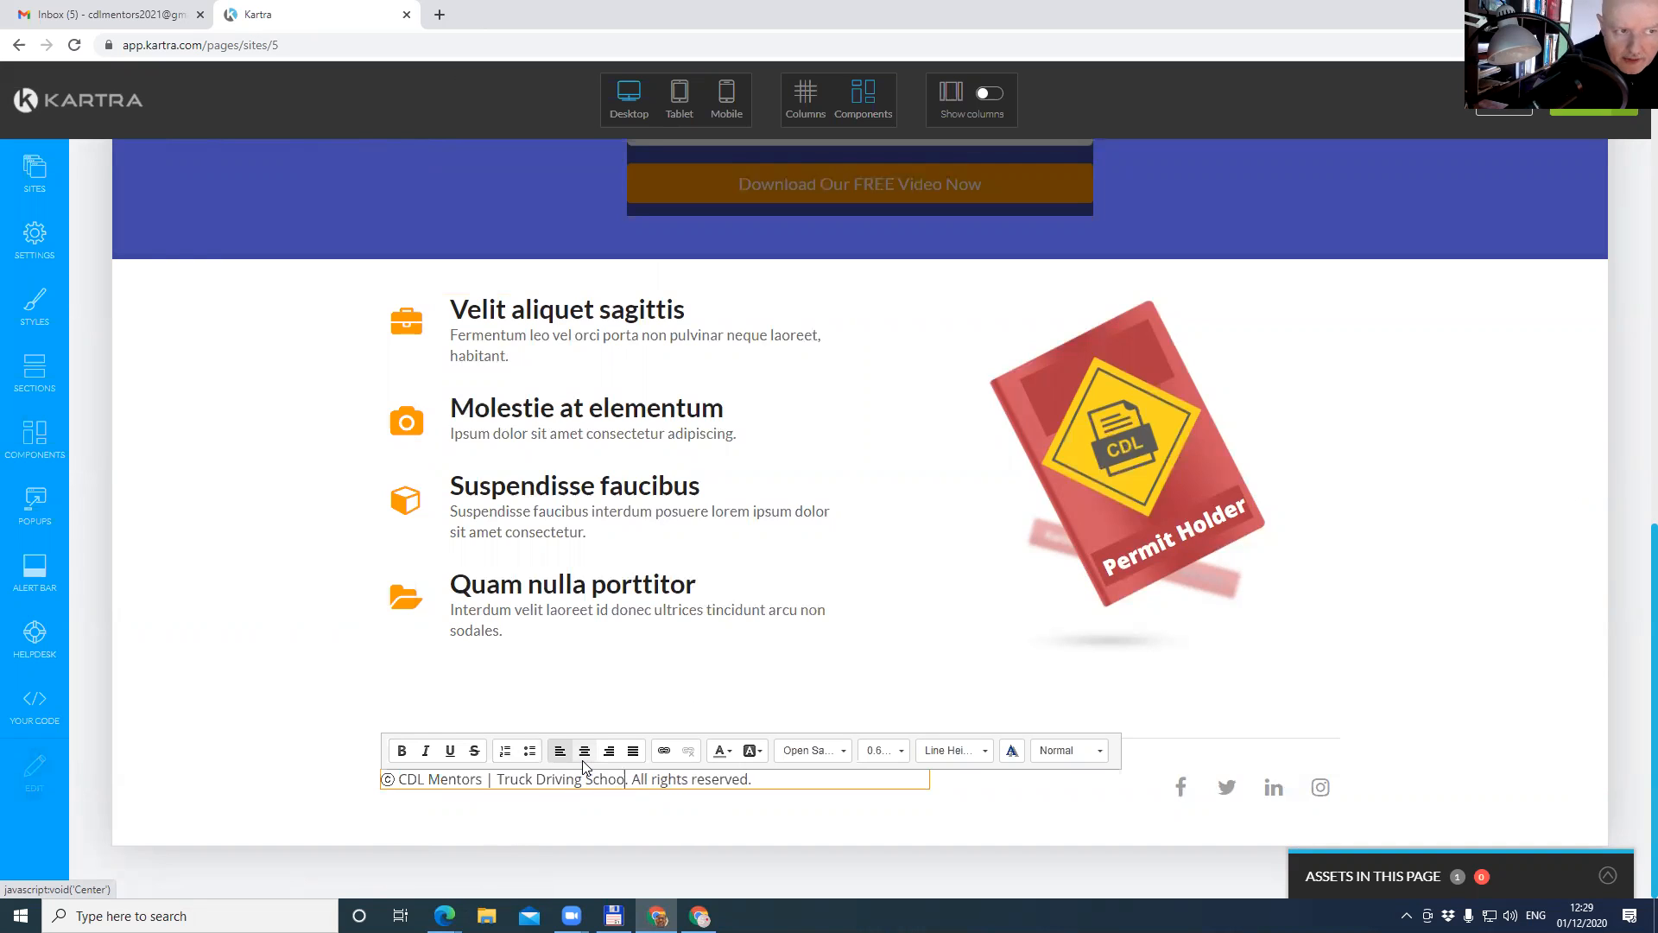
text(| Lo )
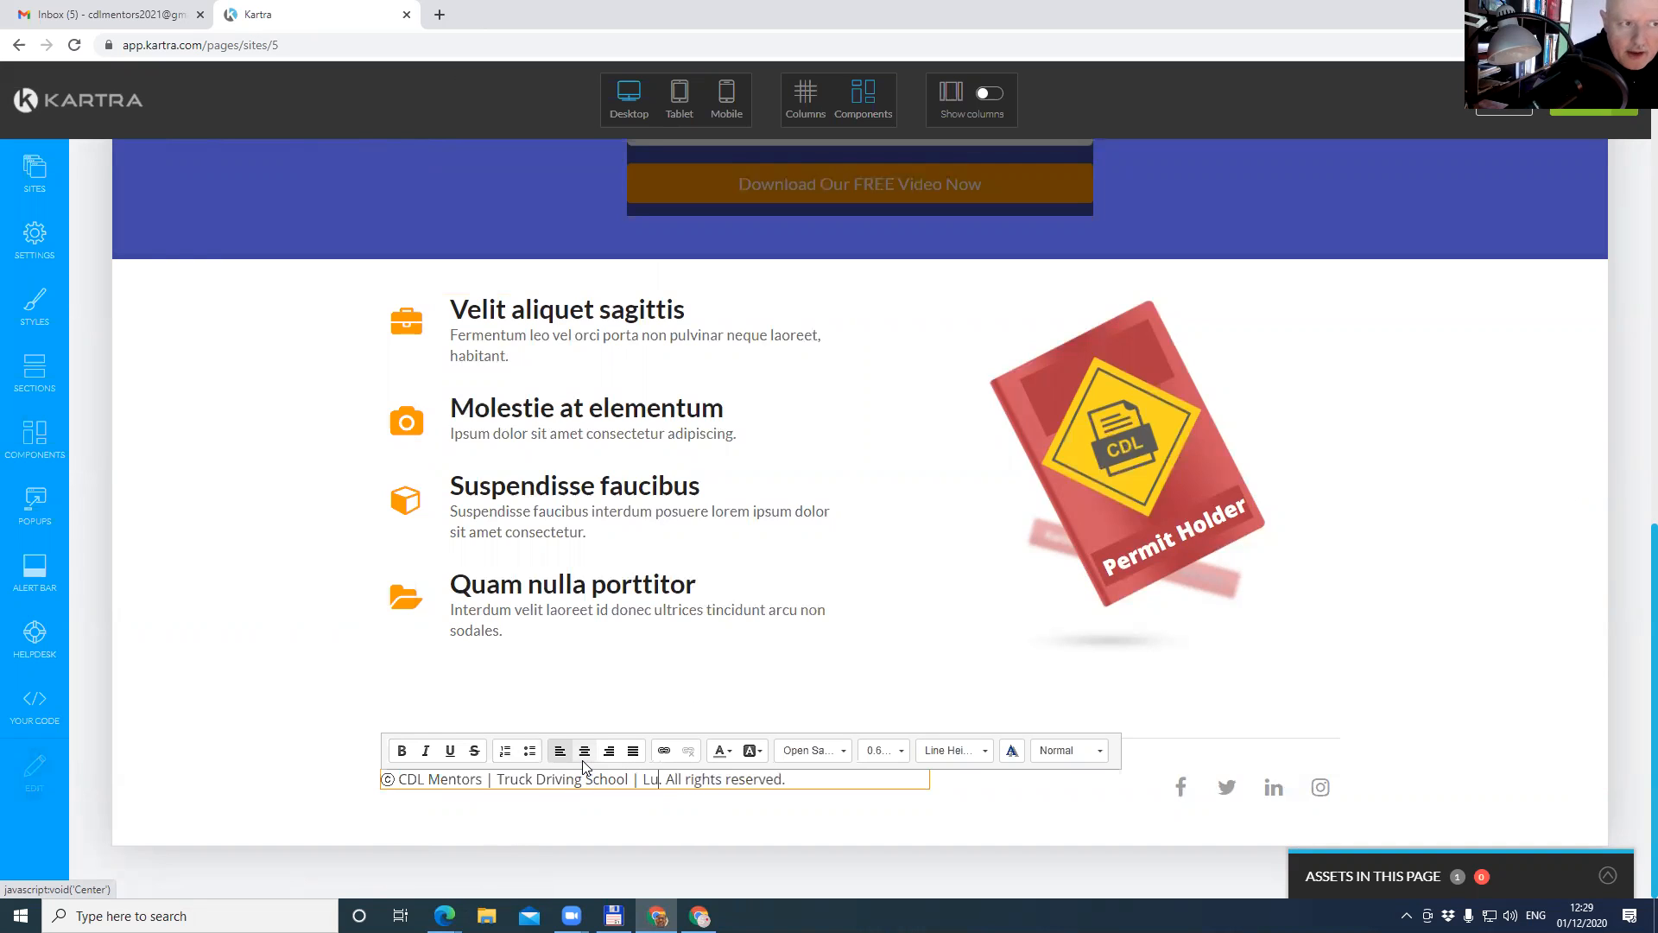
text(uisian)
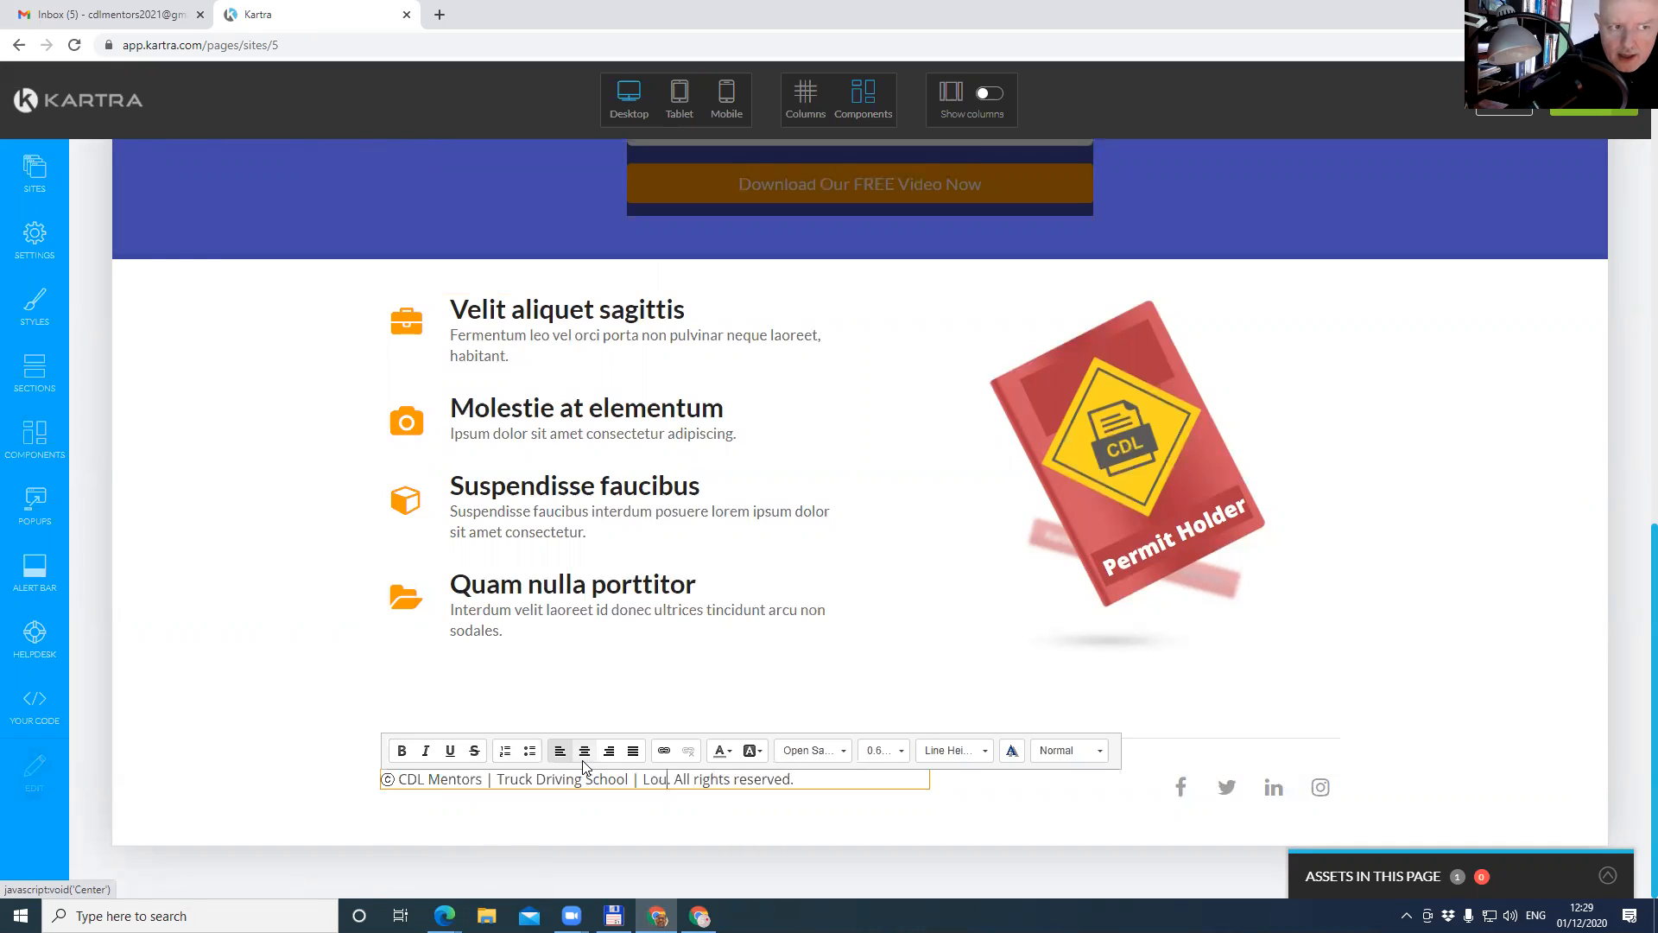
text(a)
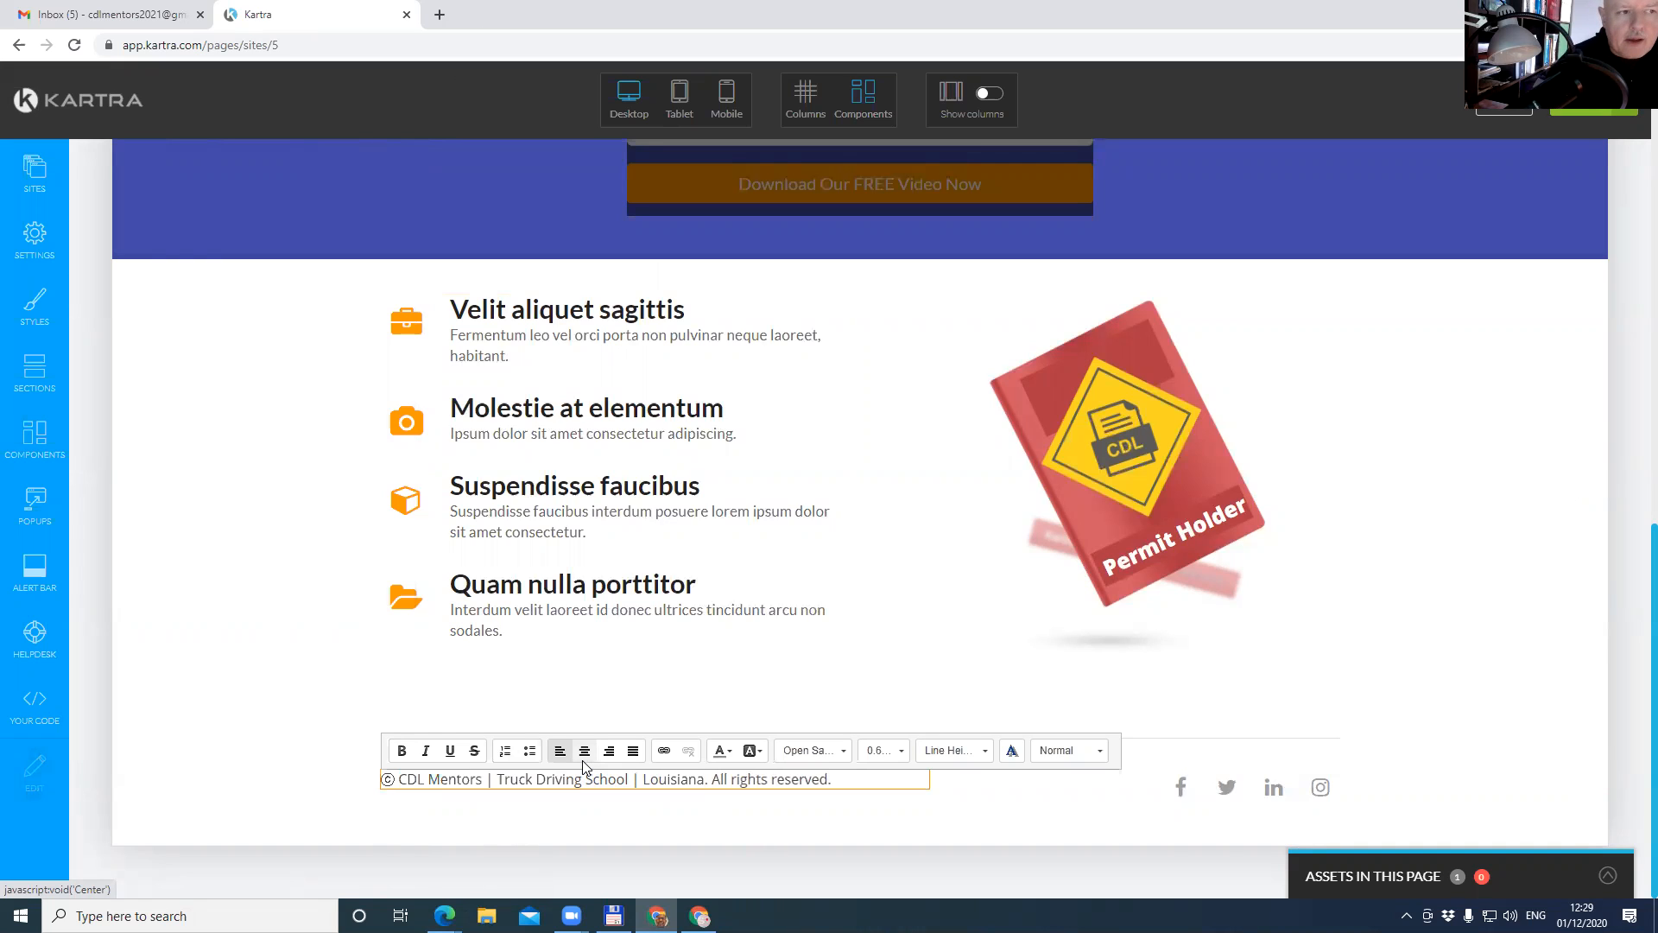
text( | USA)
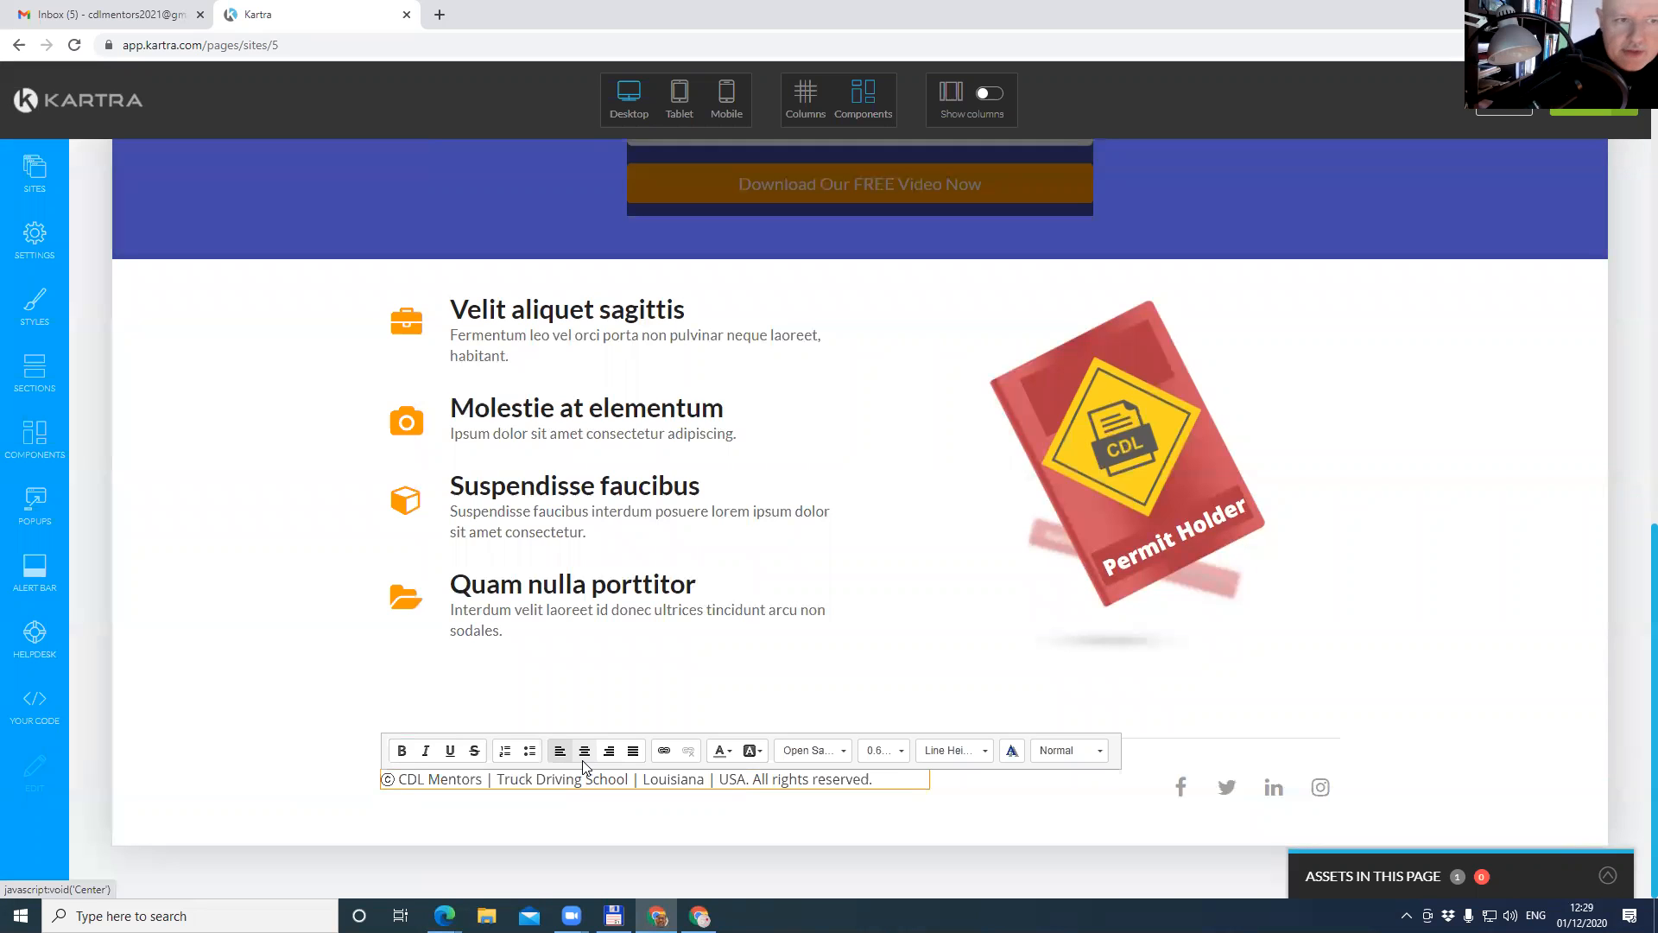
click(872, 725)
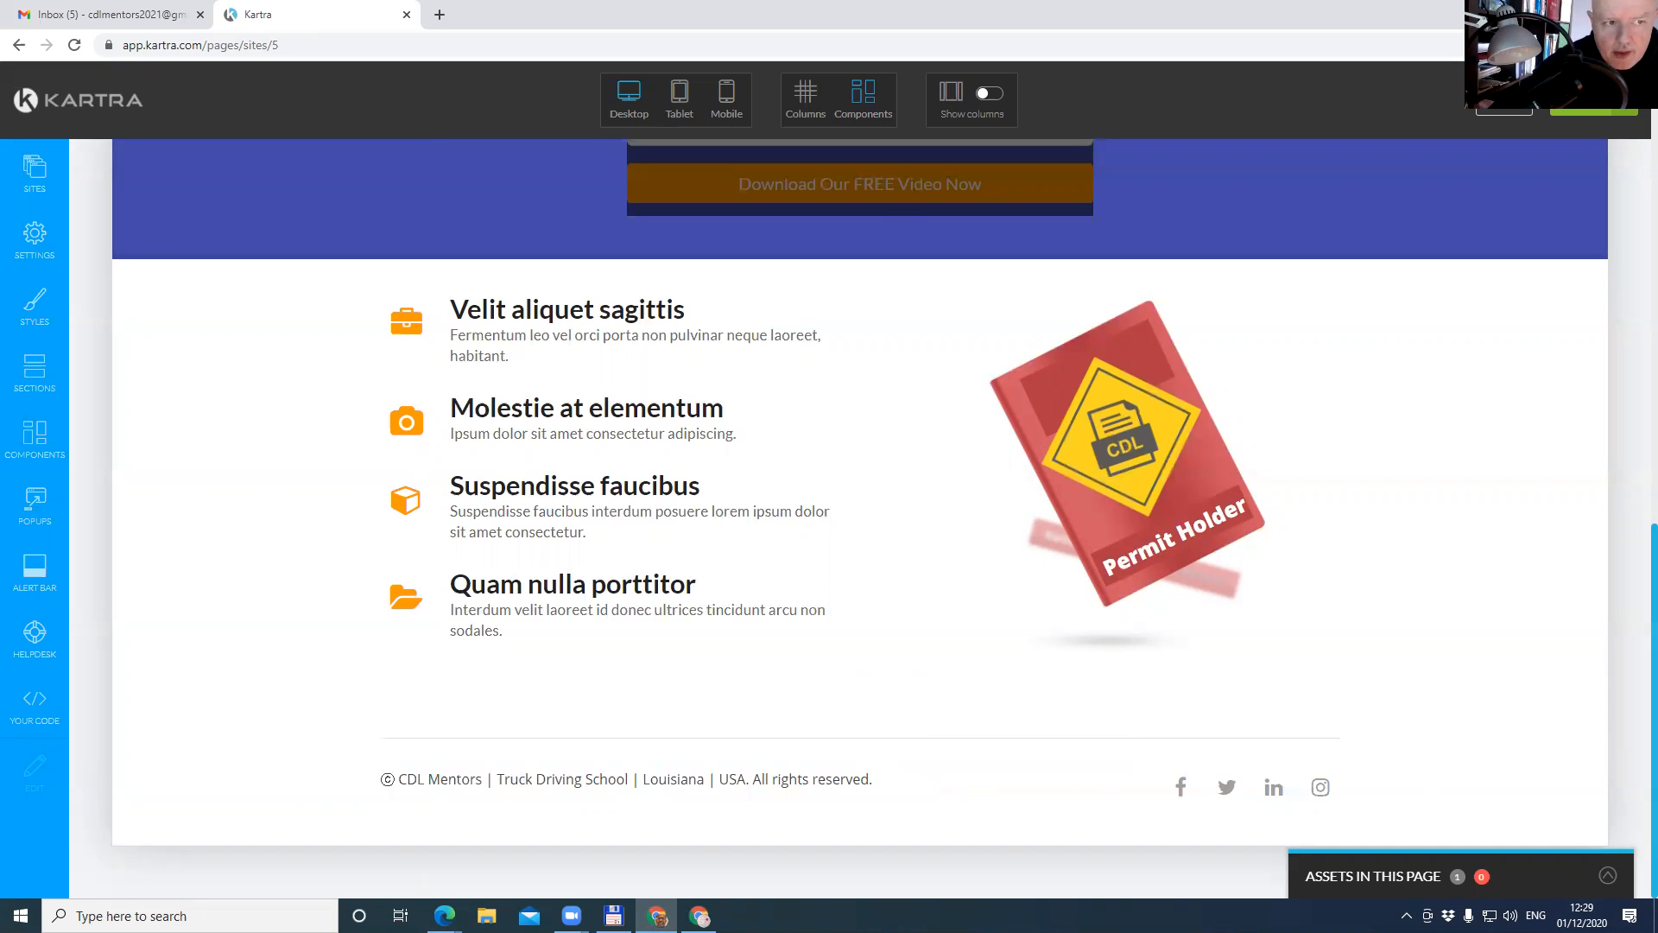
mouse_move(1182, 788)
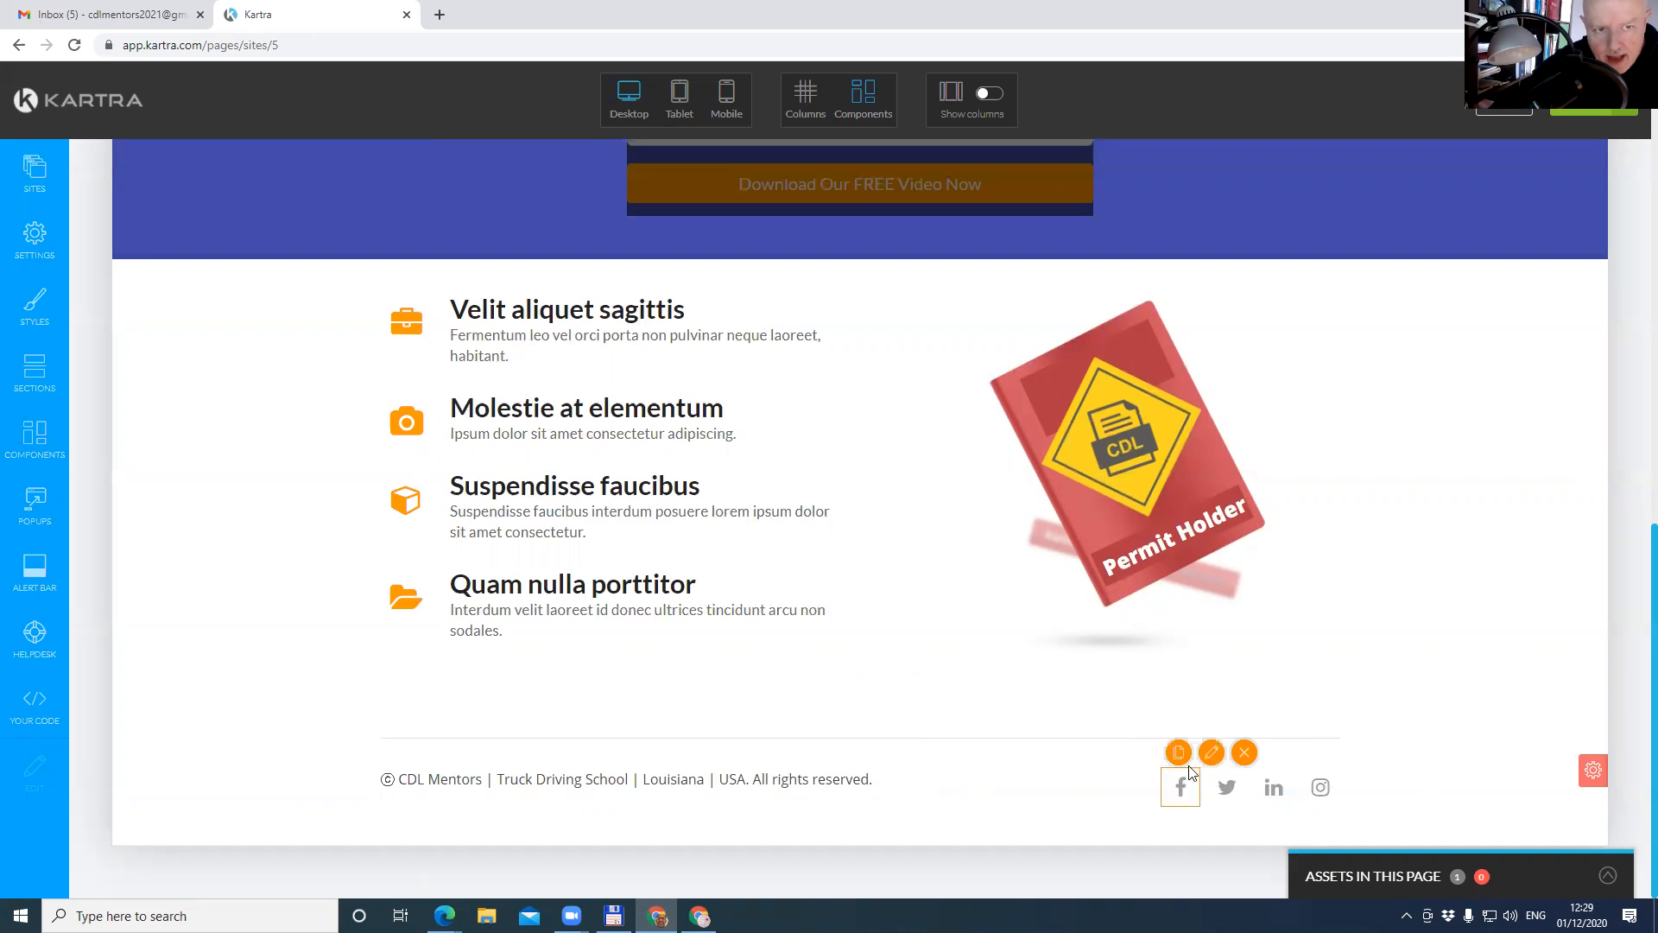
click(1212, 752)
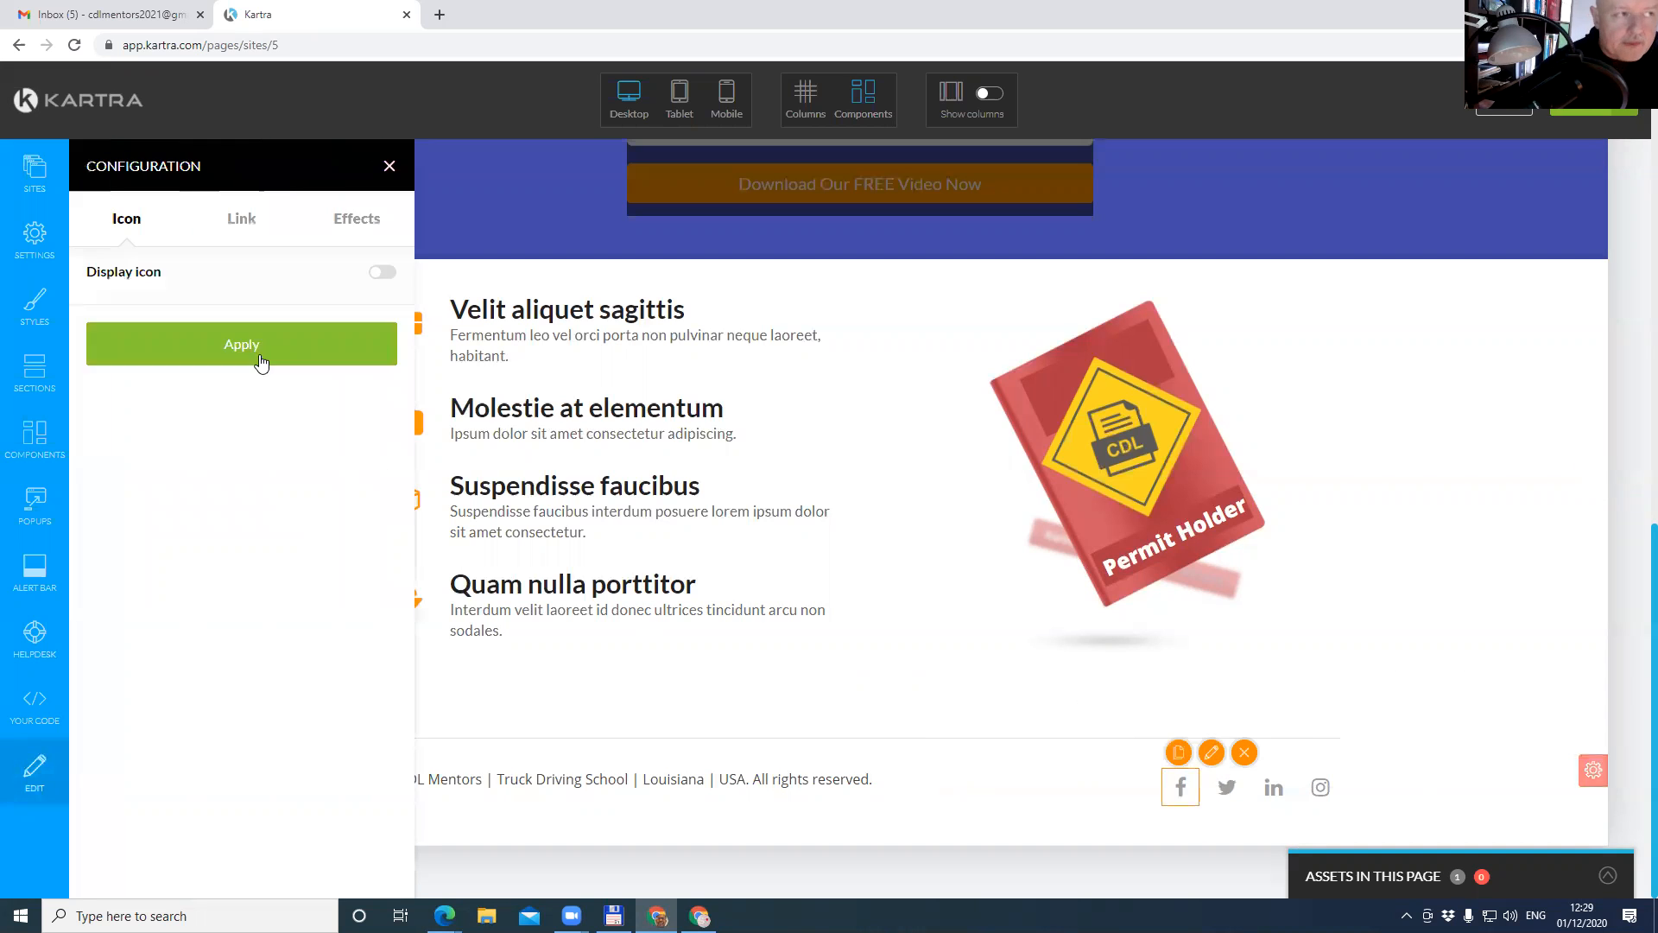
click(240, 226)
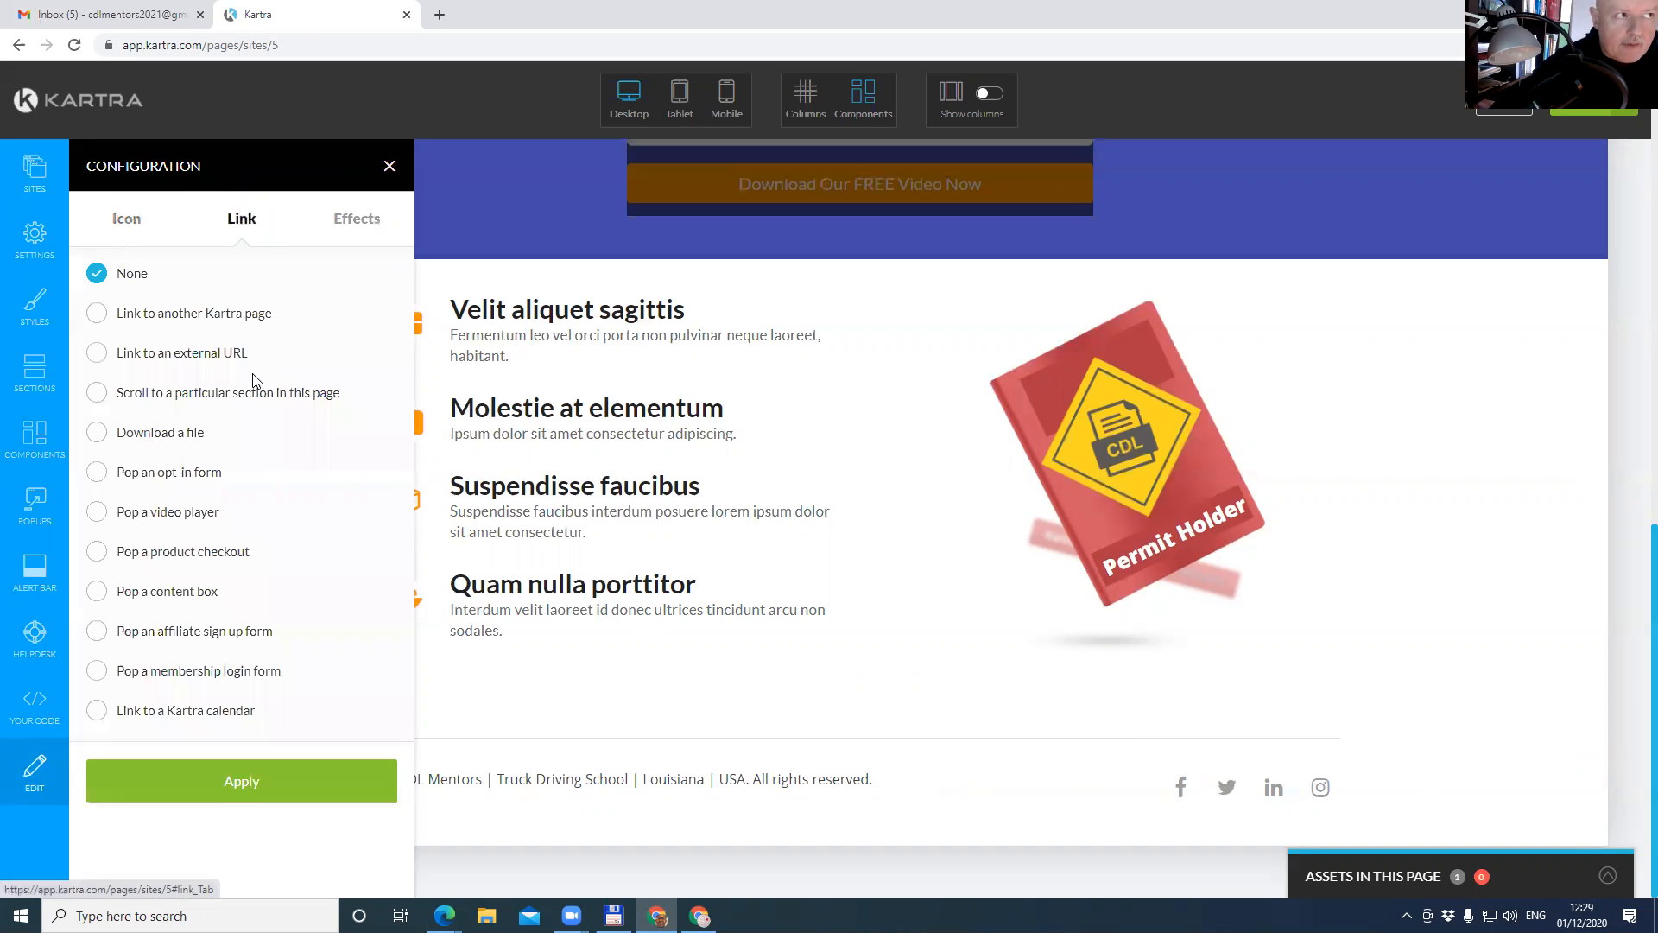
click(174, 360)
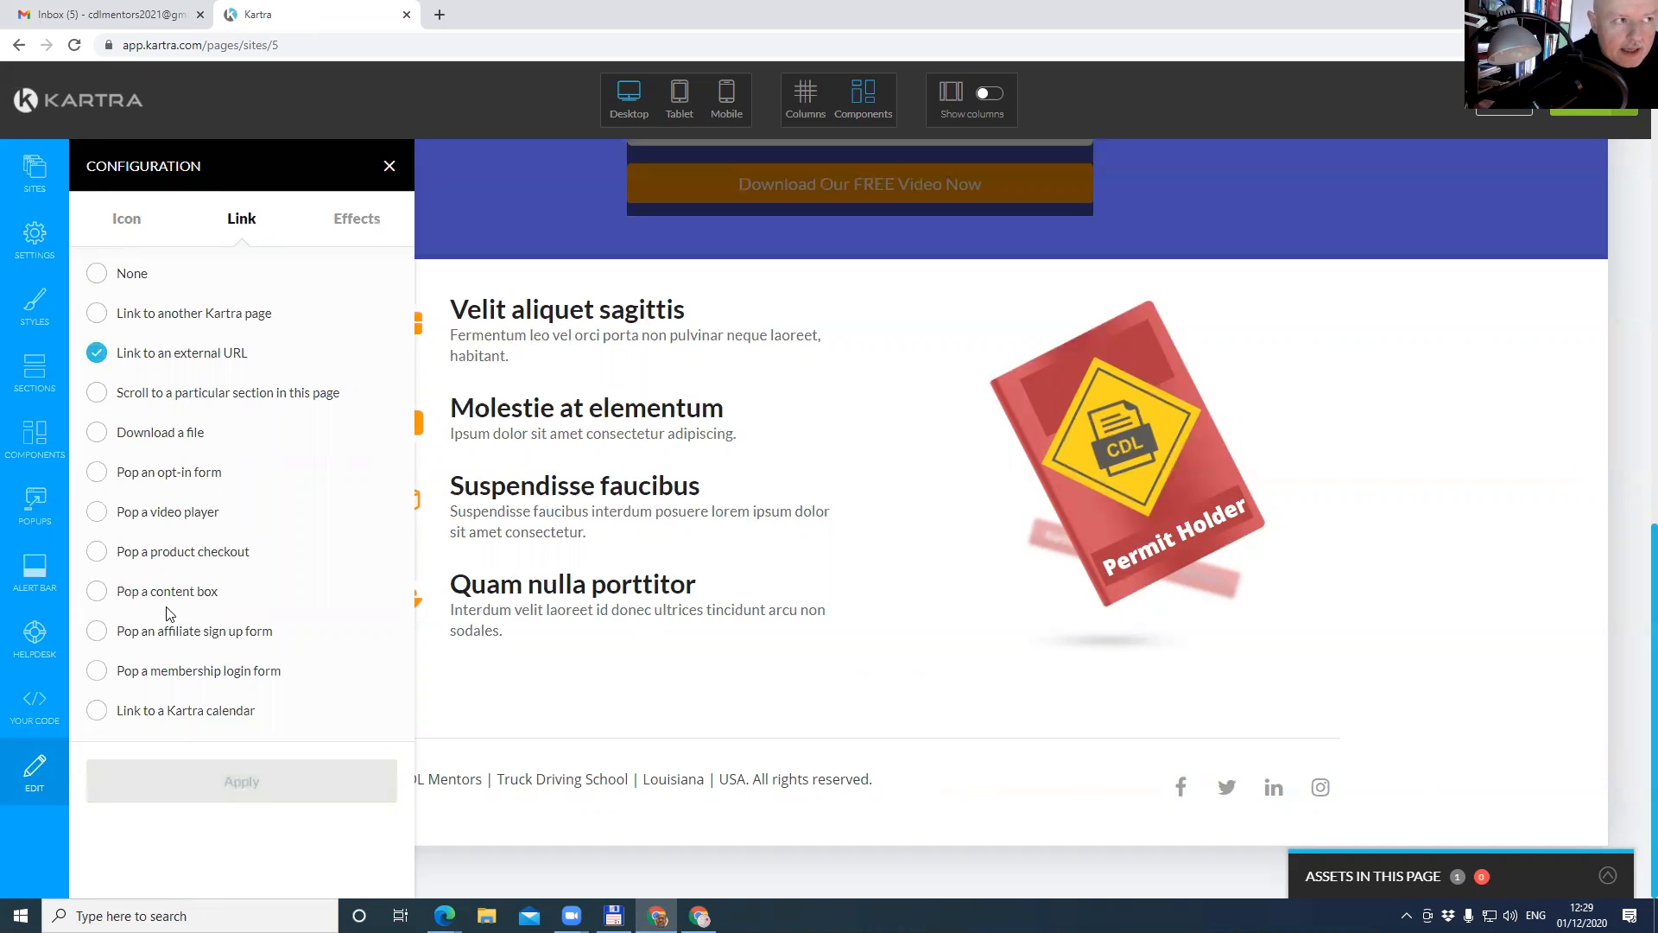
click(138, 796)
click(128, 860)
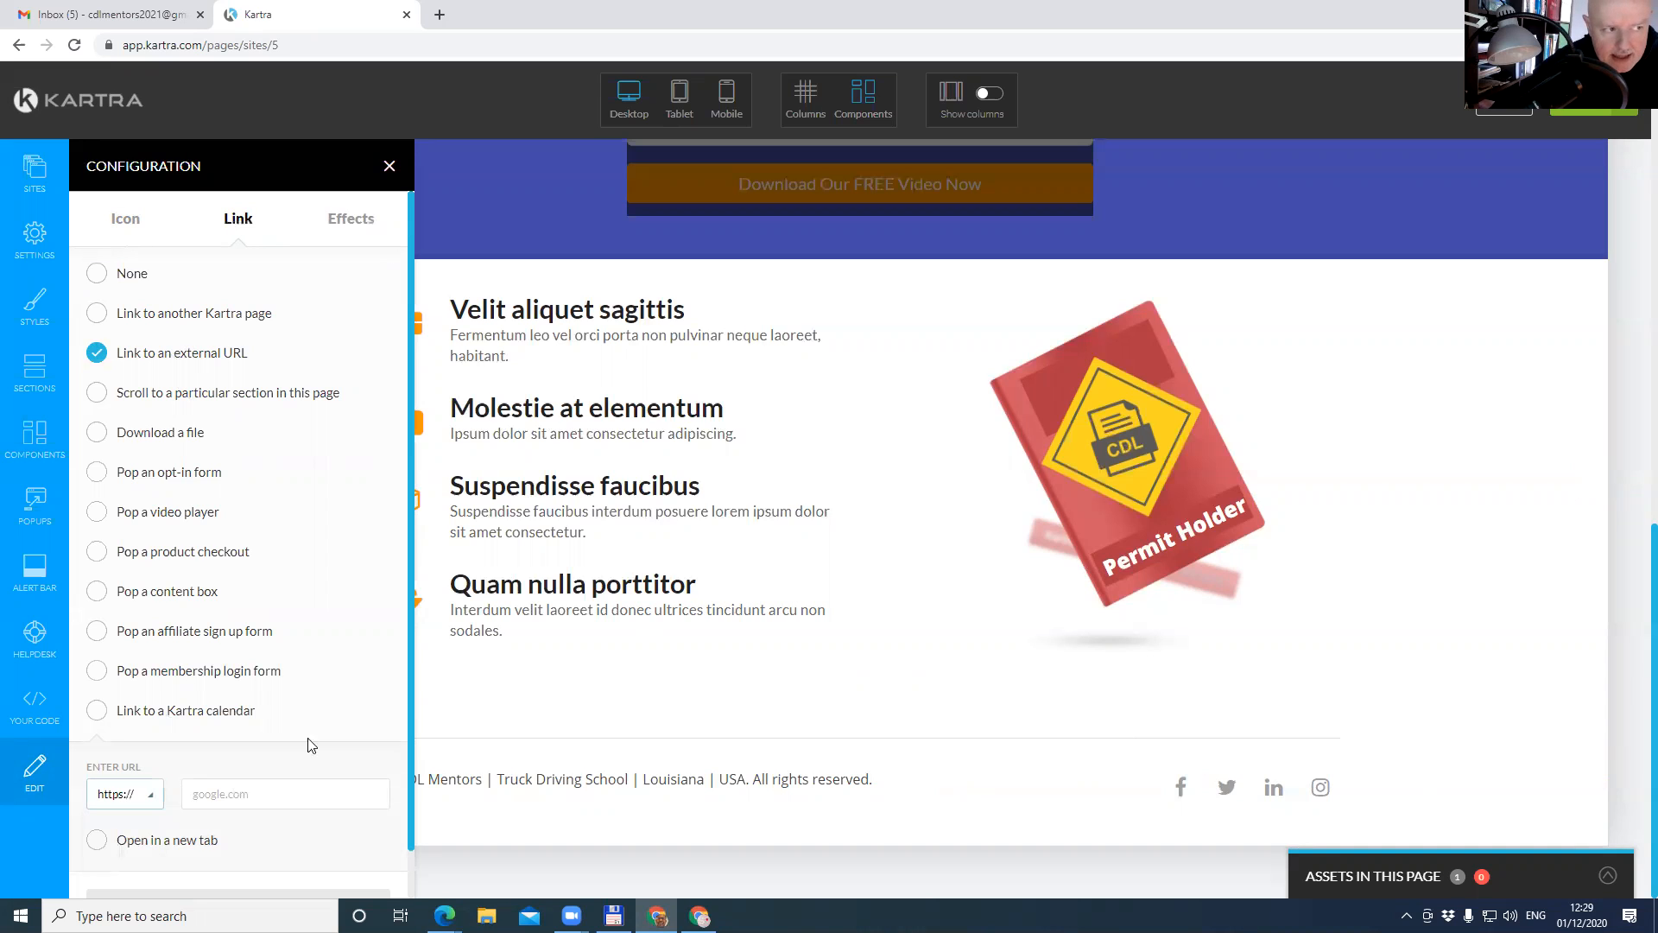
click(274, 792)
text(fb.com)
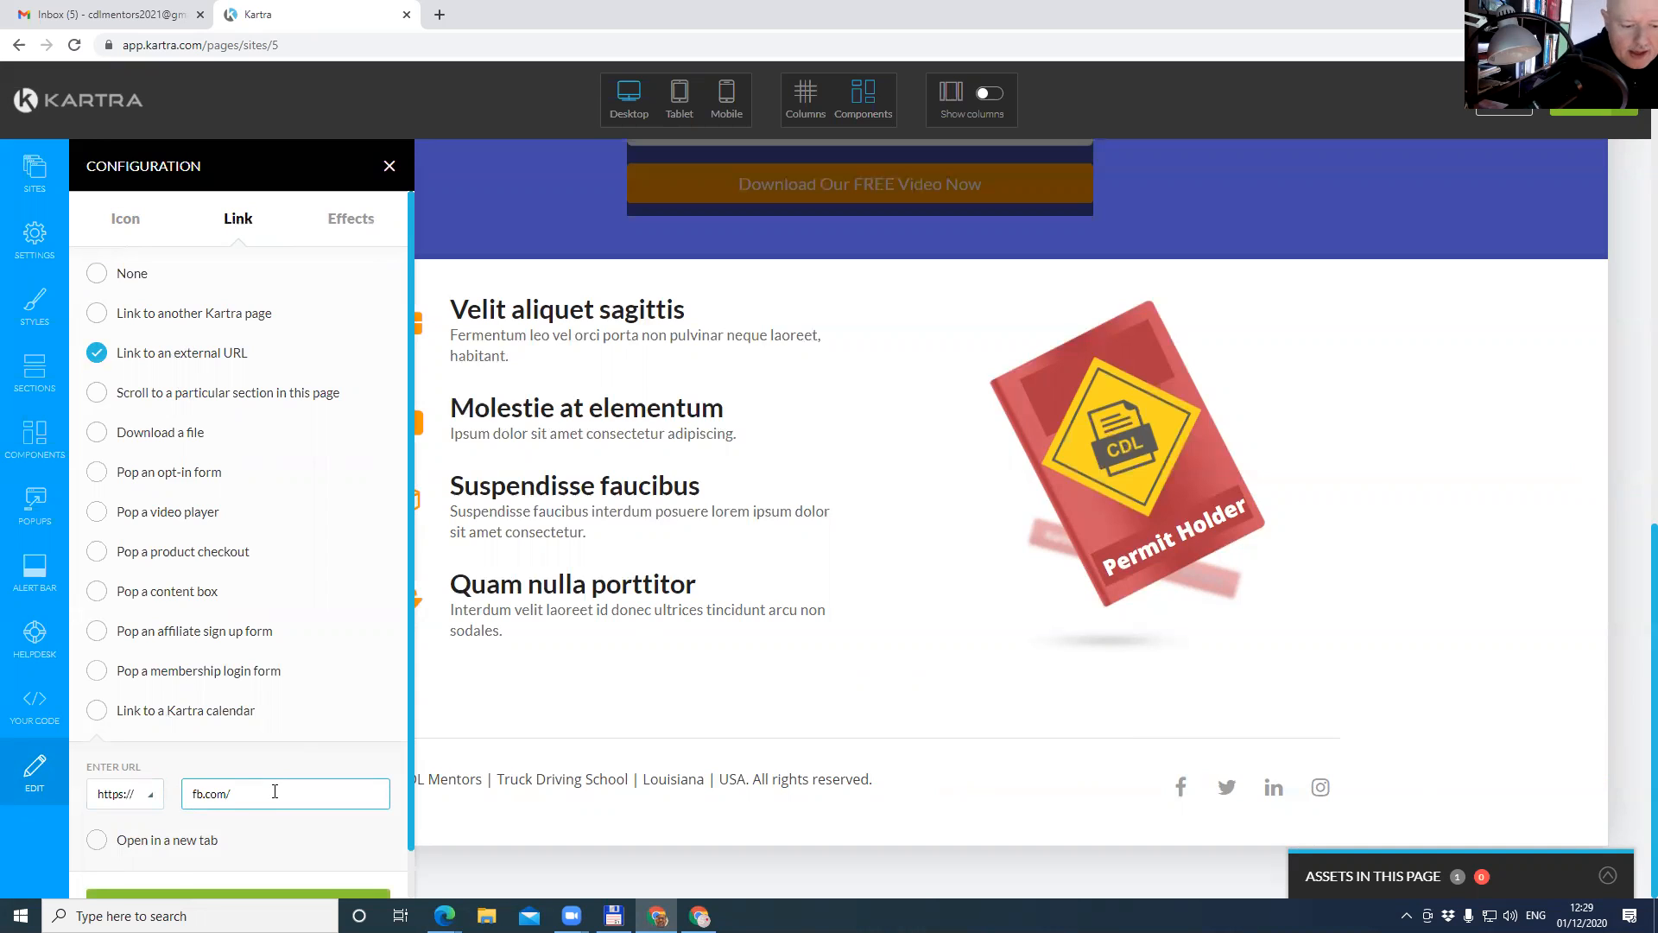
text(/cdlmentors)
scroll(275, 792, down, 1)
click(253, 867)
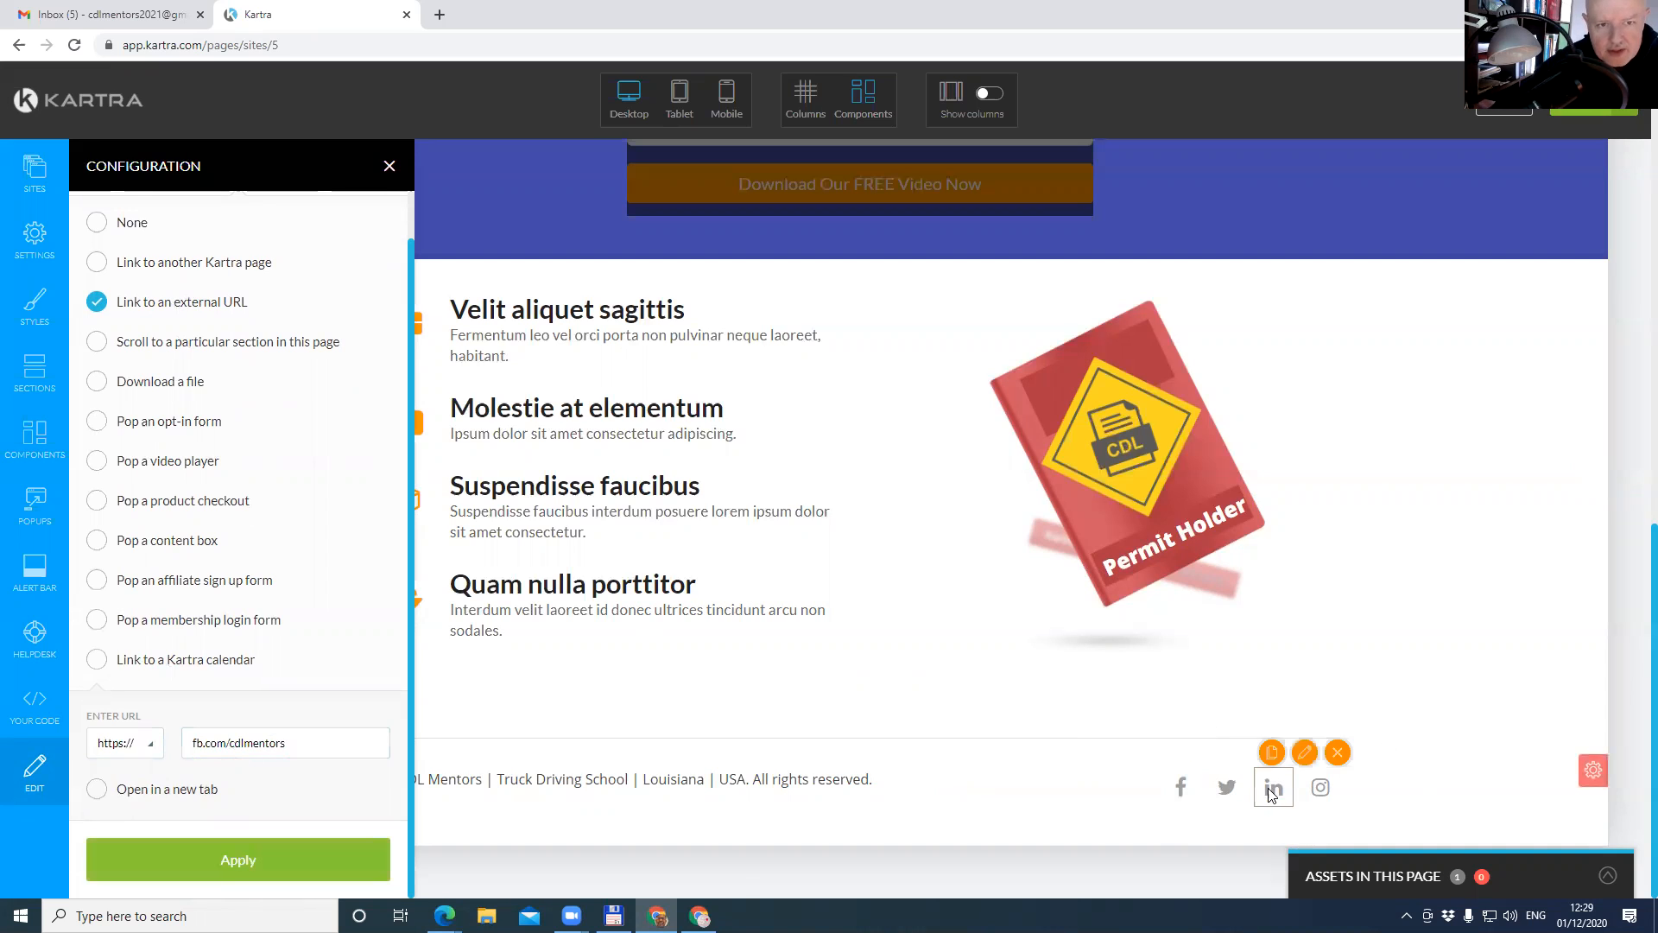
click(207, 858)
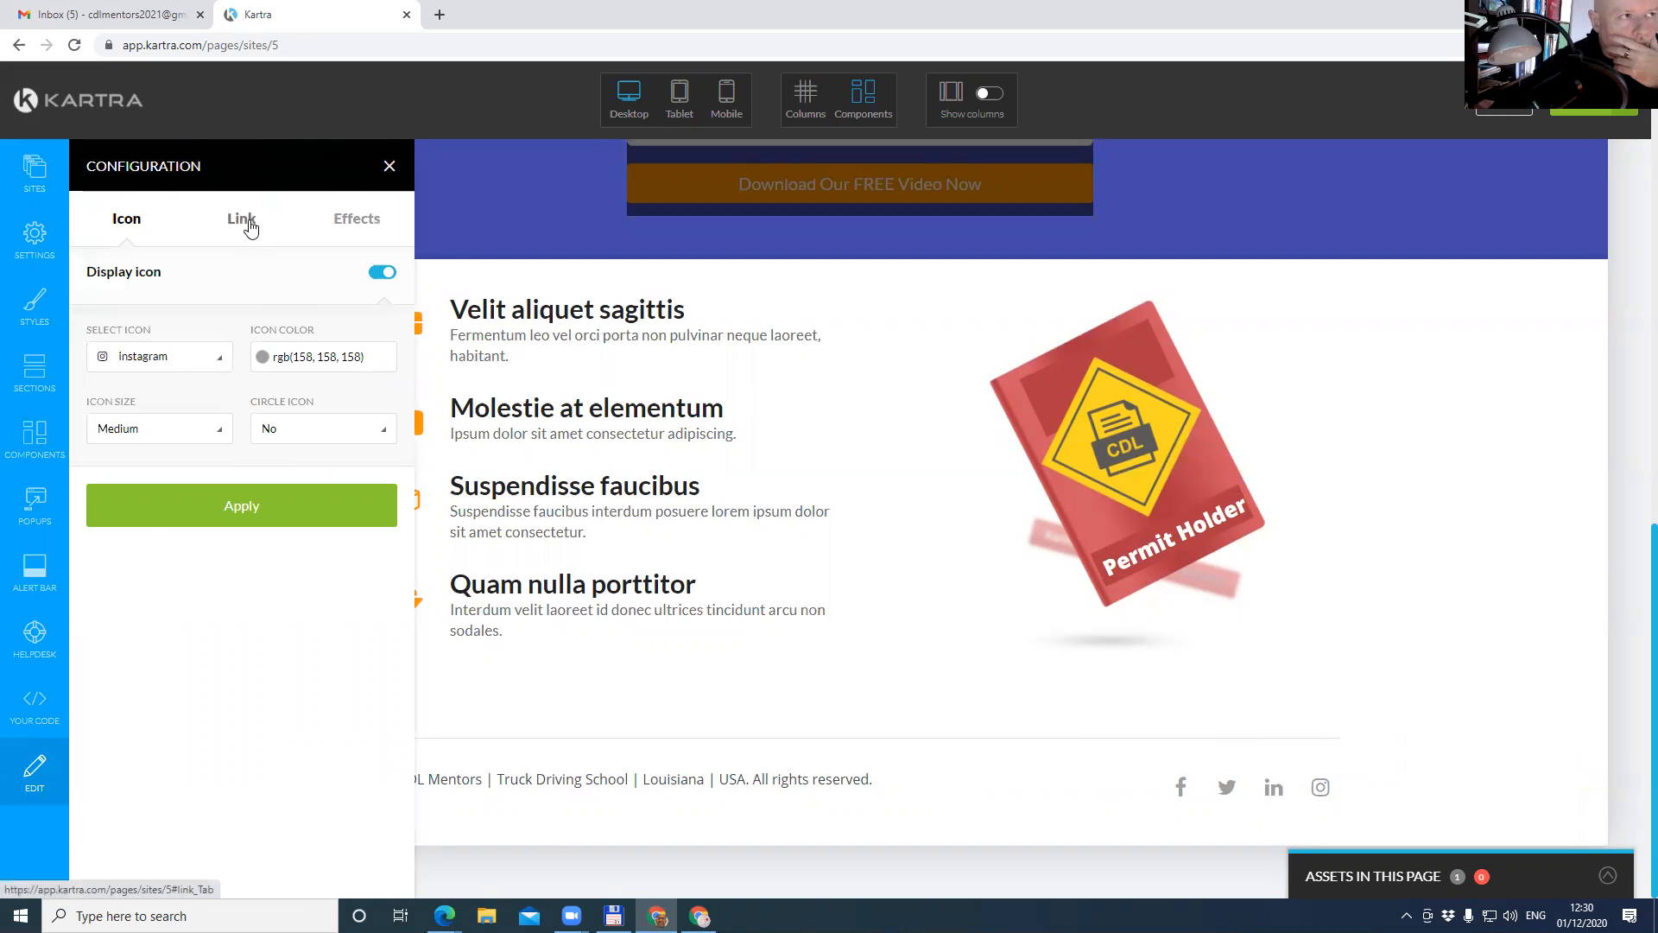
click(248, 223)
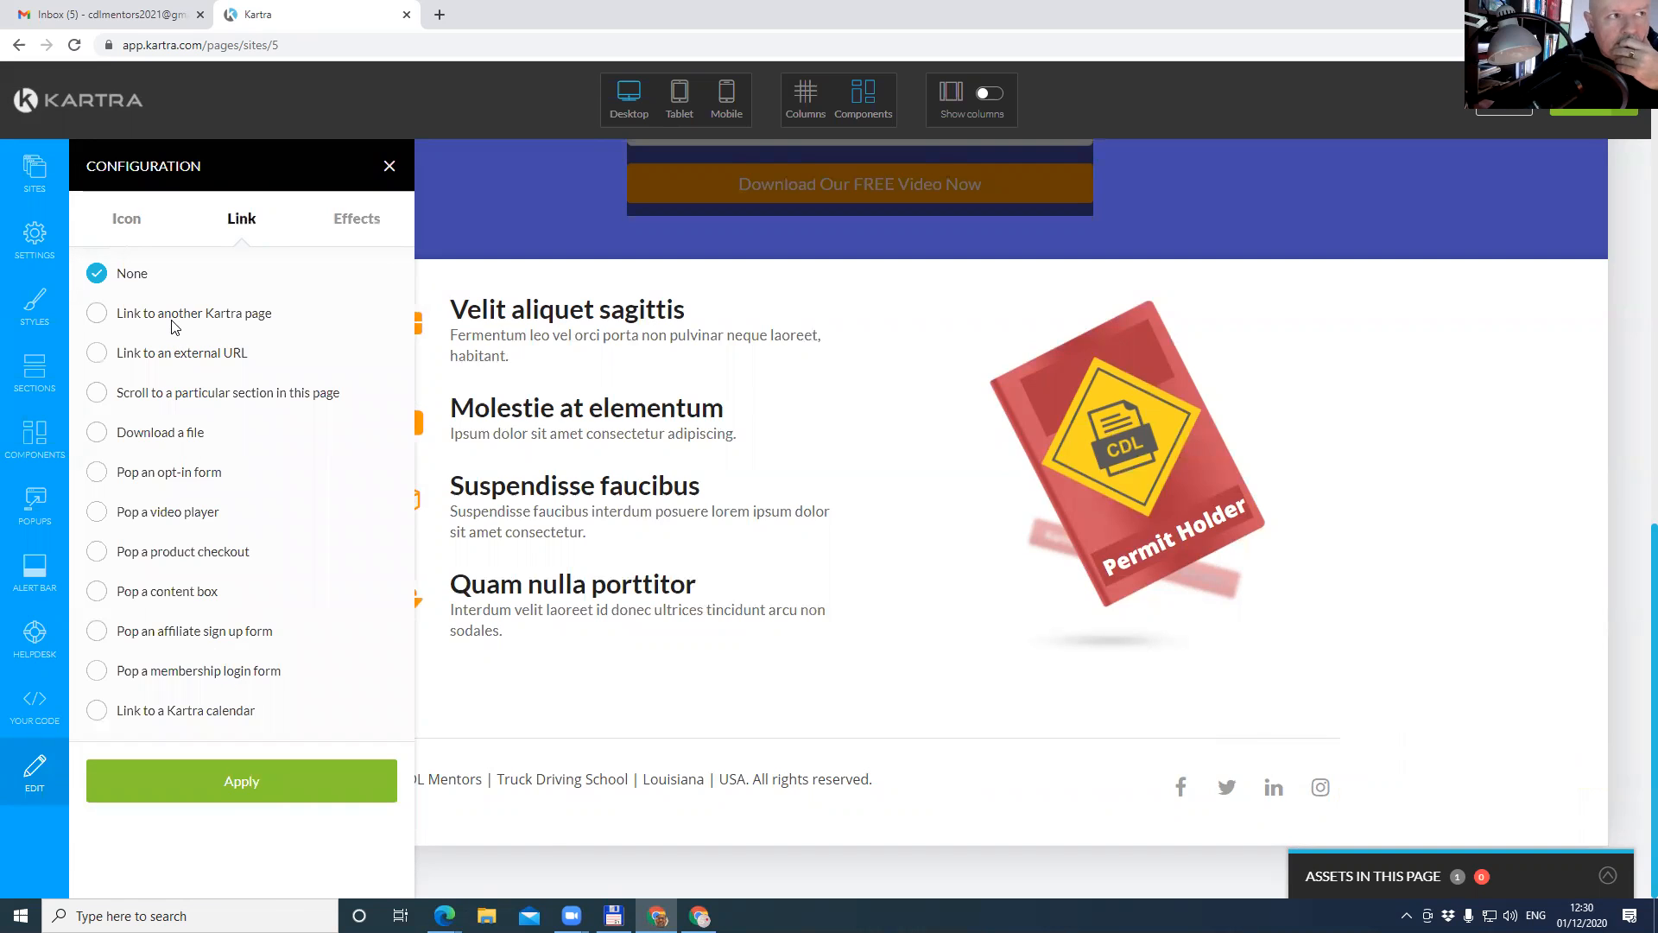
click(161, 355)
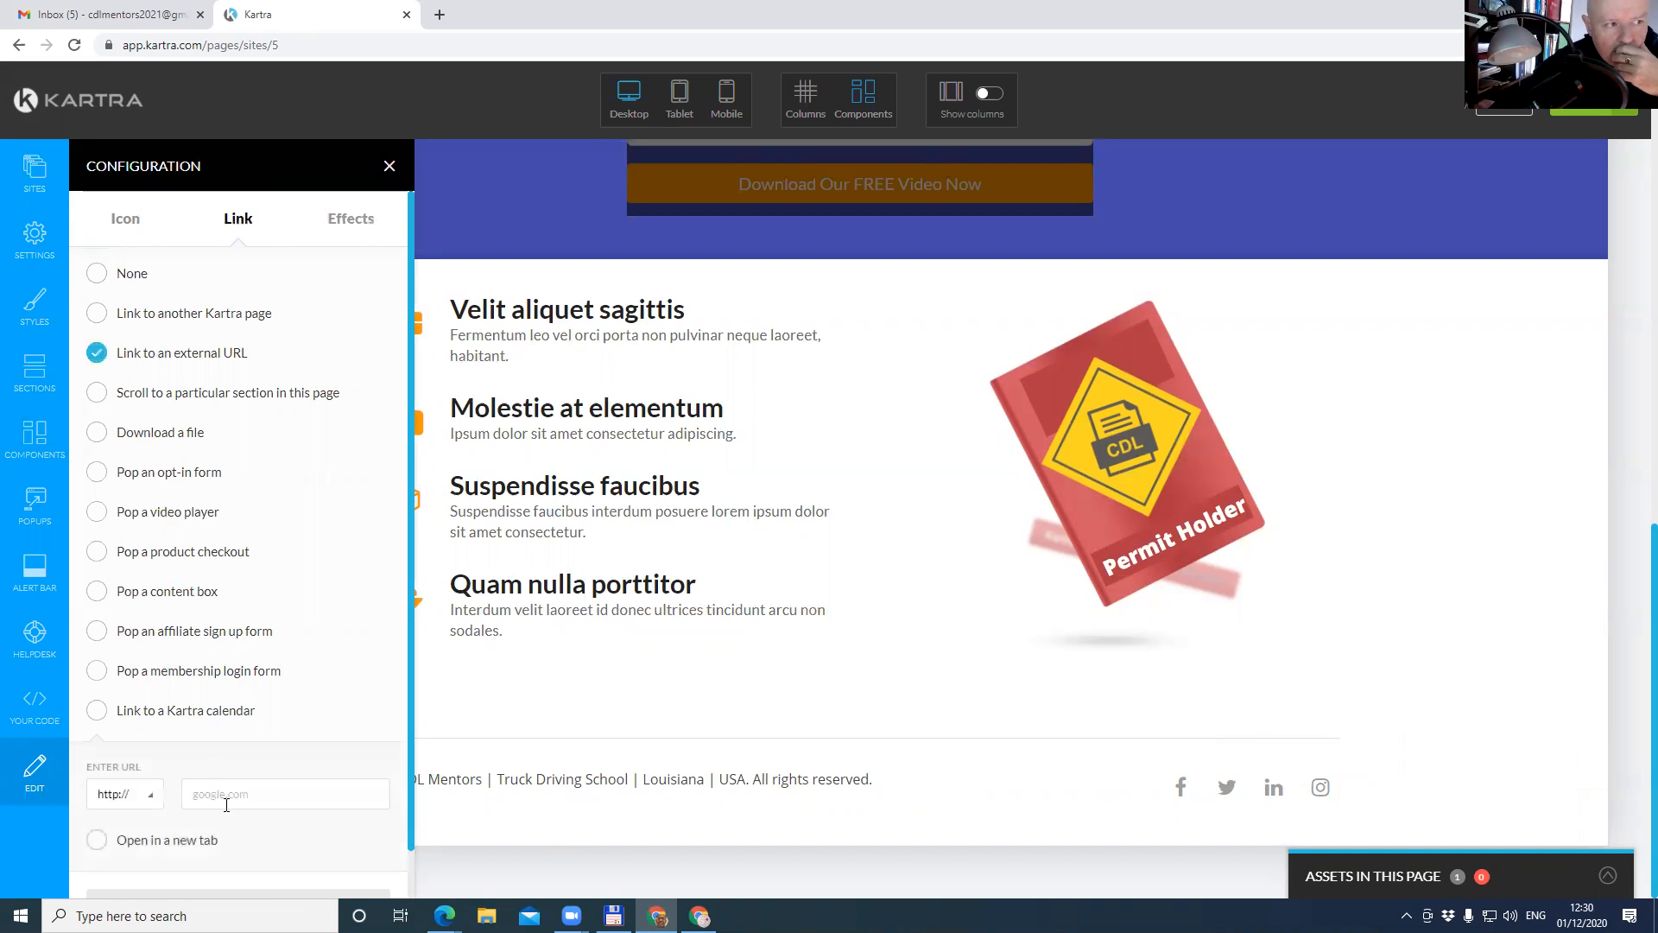
click(224, 800)
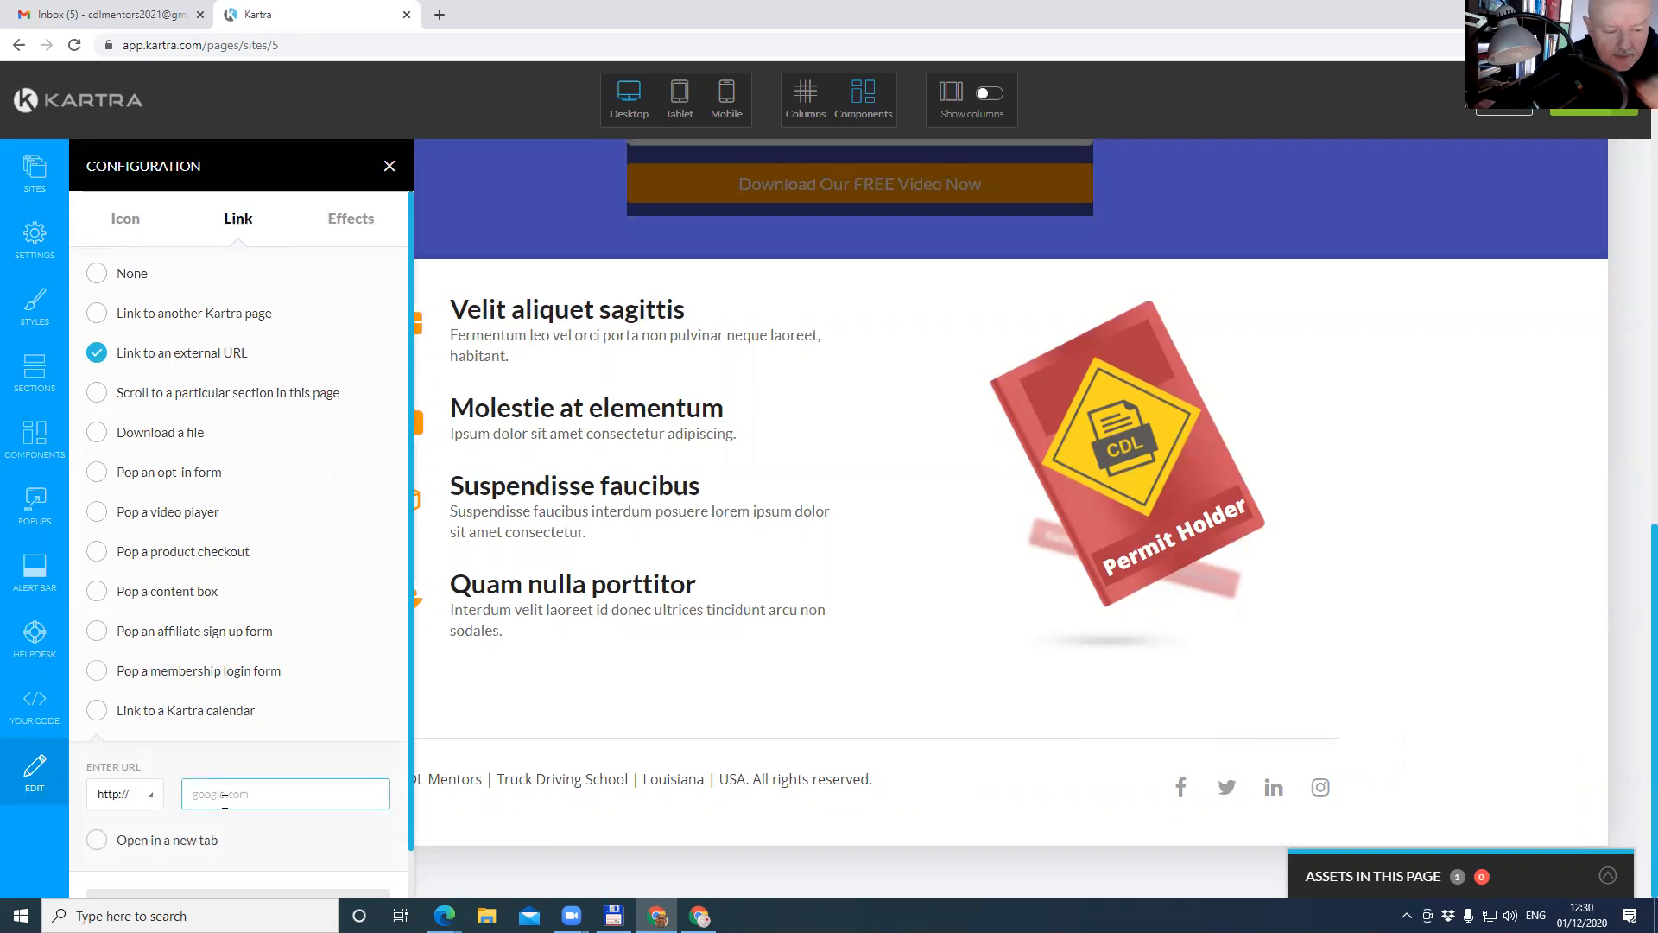
text(ig.com)
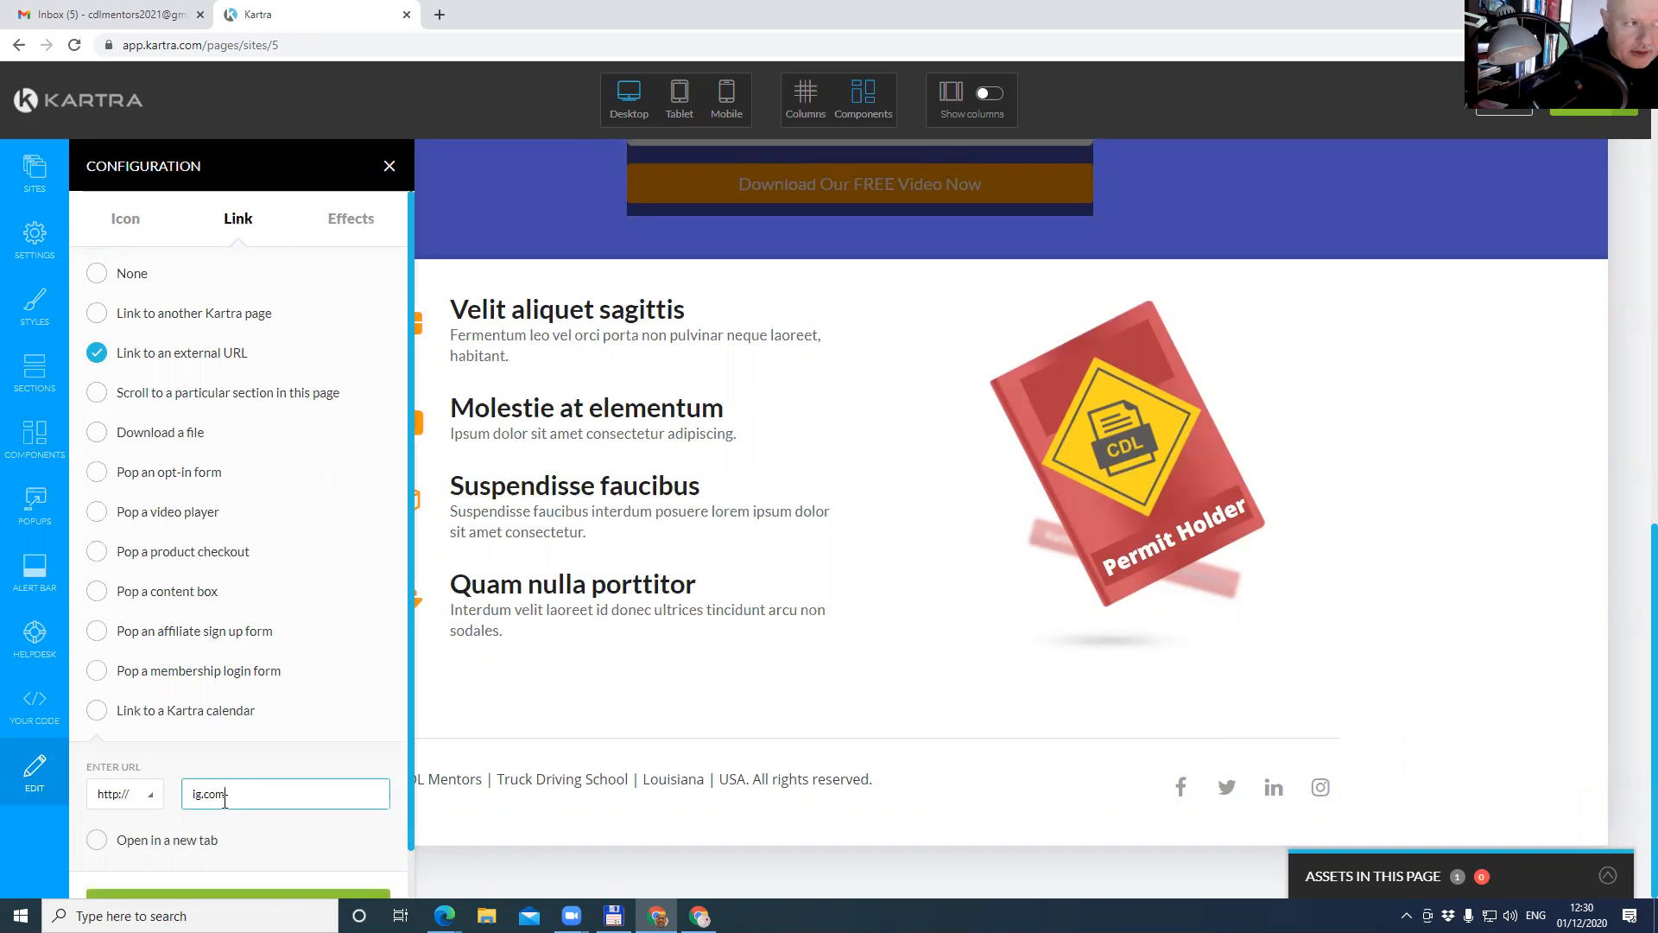
text(/cdlmentors)
click(145, 798)
click(129, 855)
scroll(173, 851, down, 1)
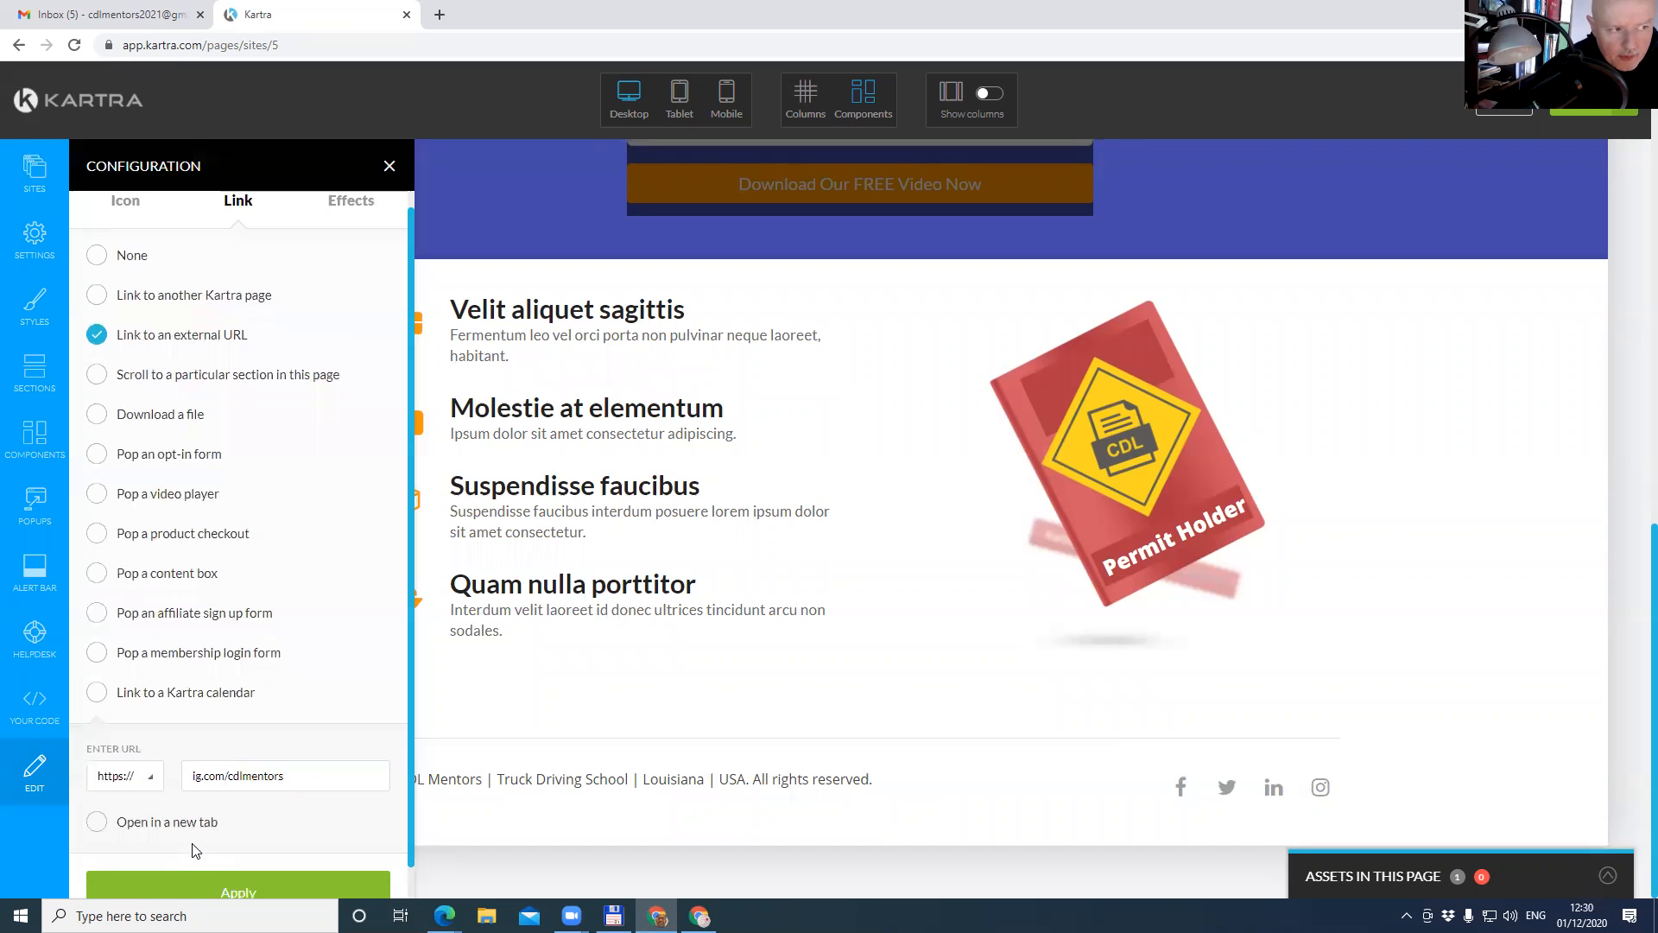
scroll(195, 851, down, 1)
click(211, 860)
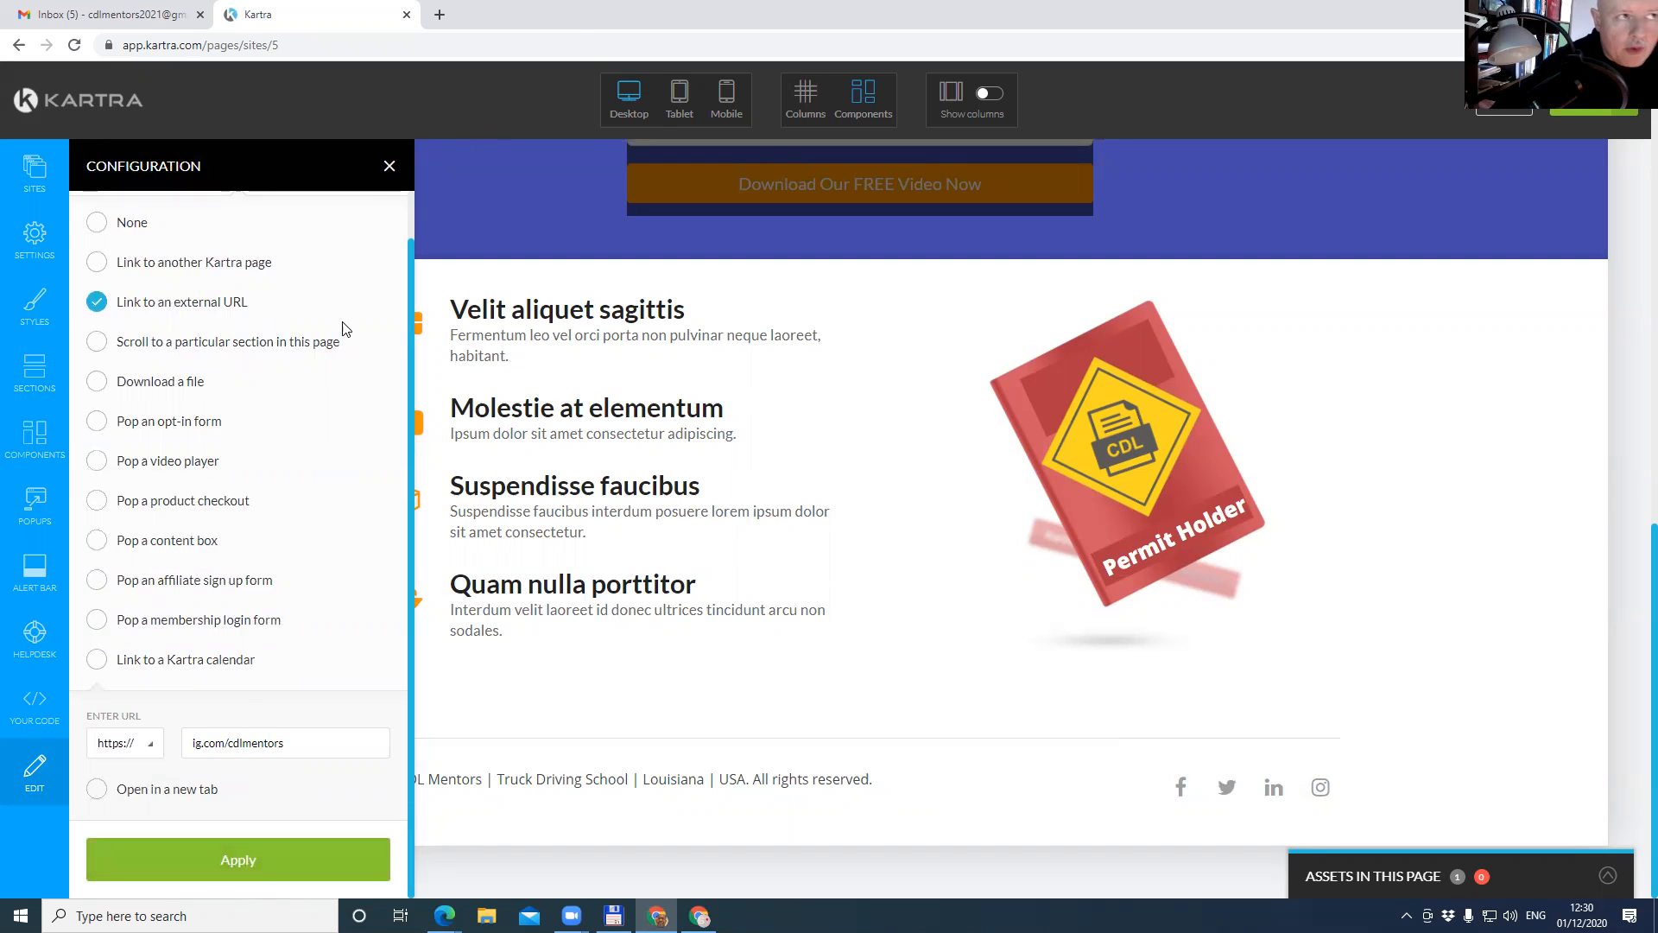
mouse_move(1266, 795)
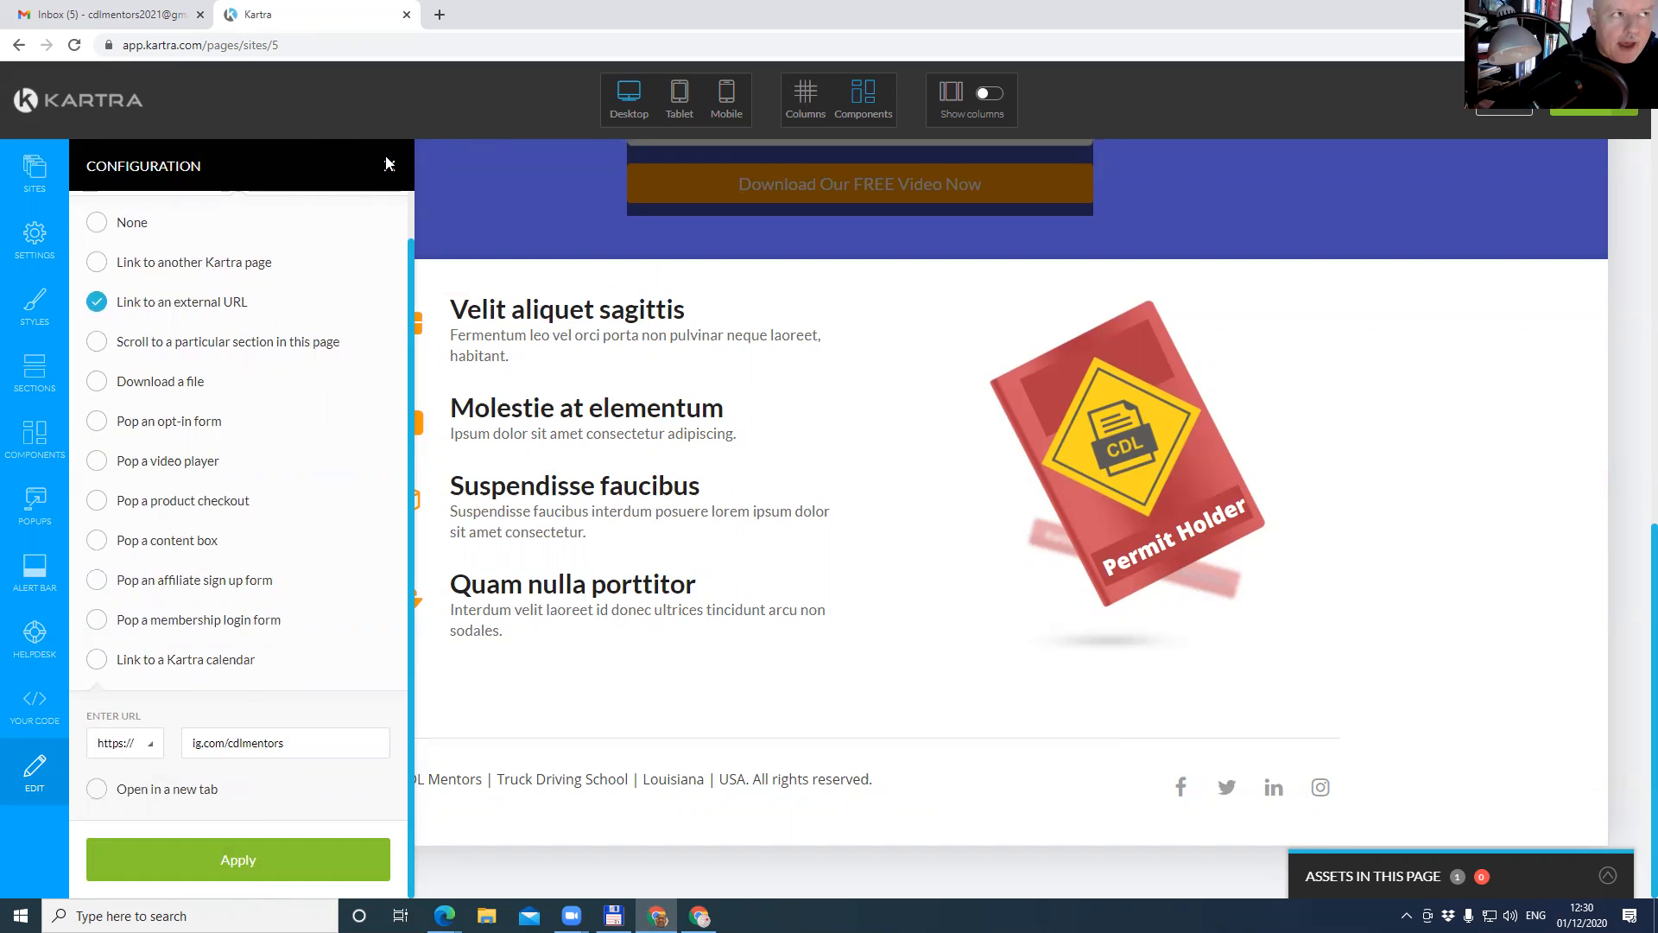
click(259, 867)
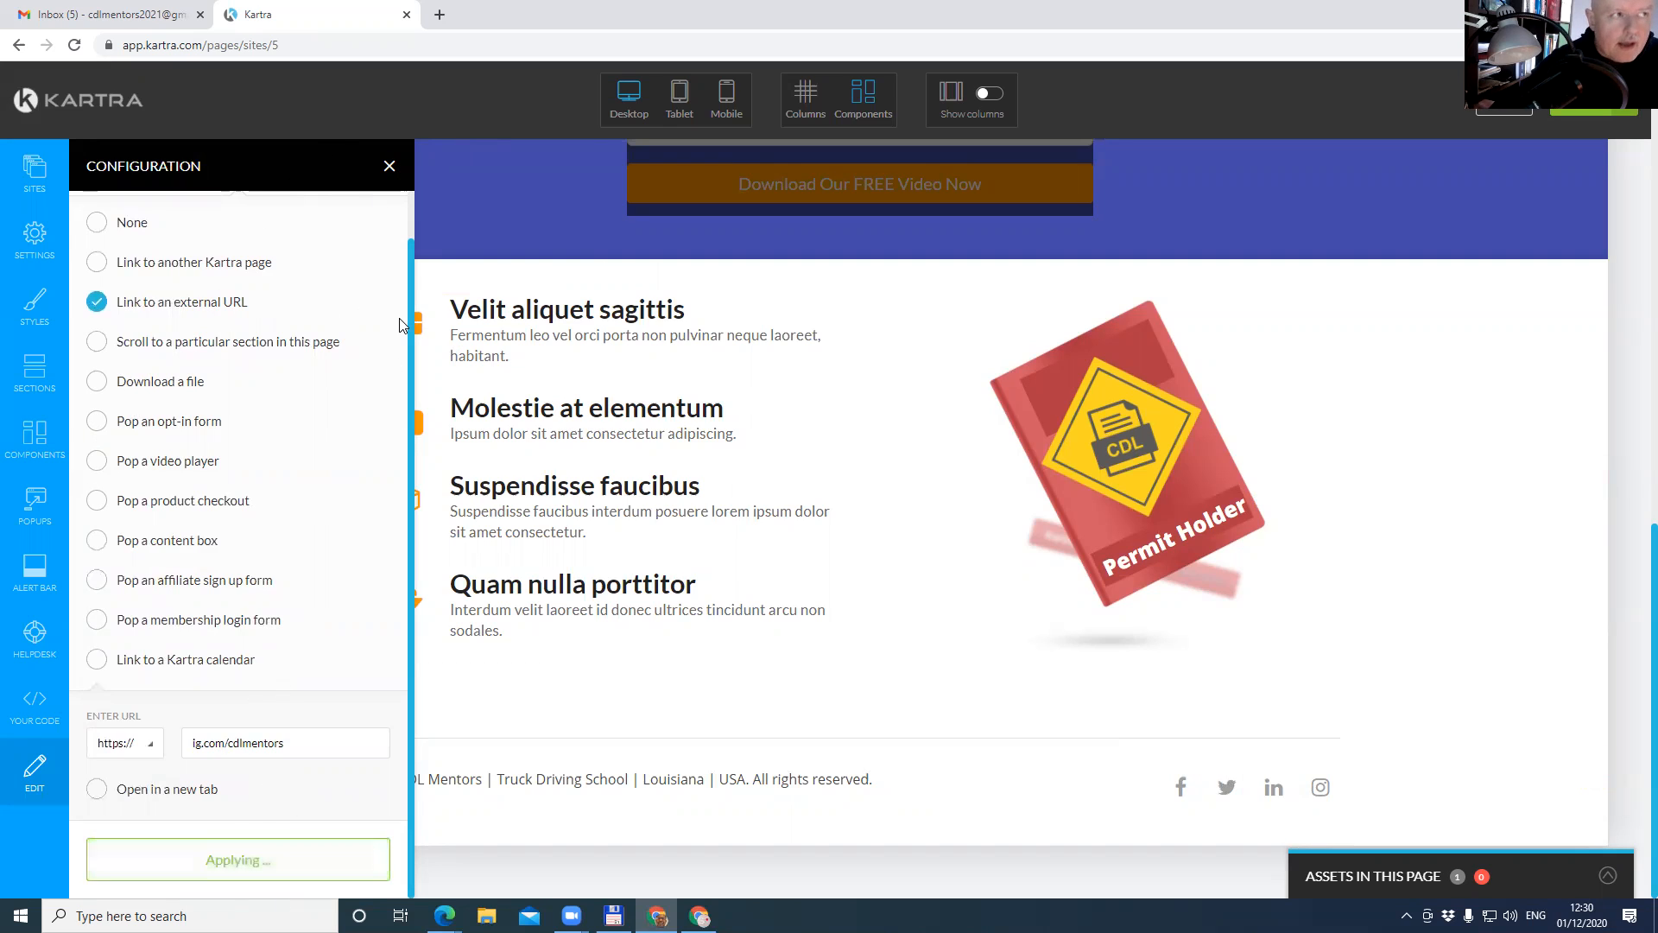
click(388, 167)
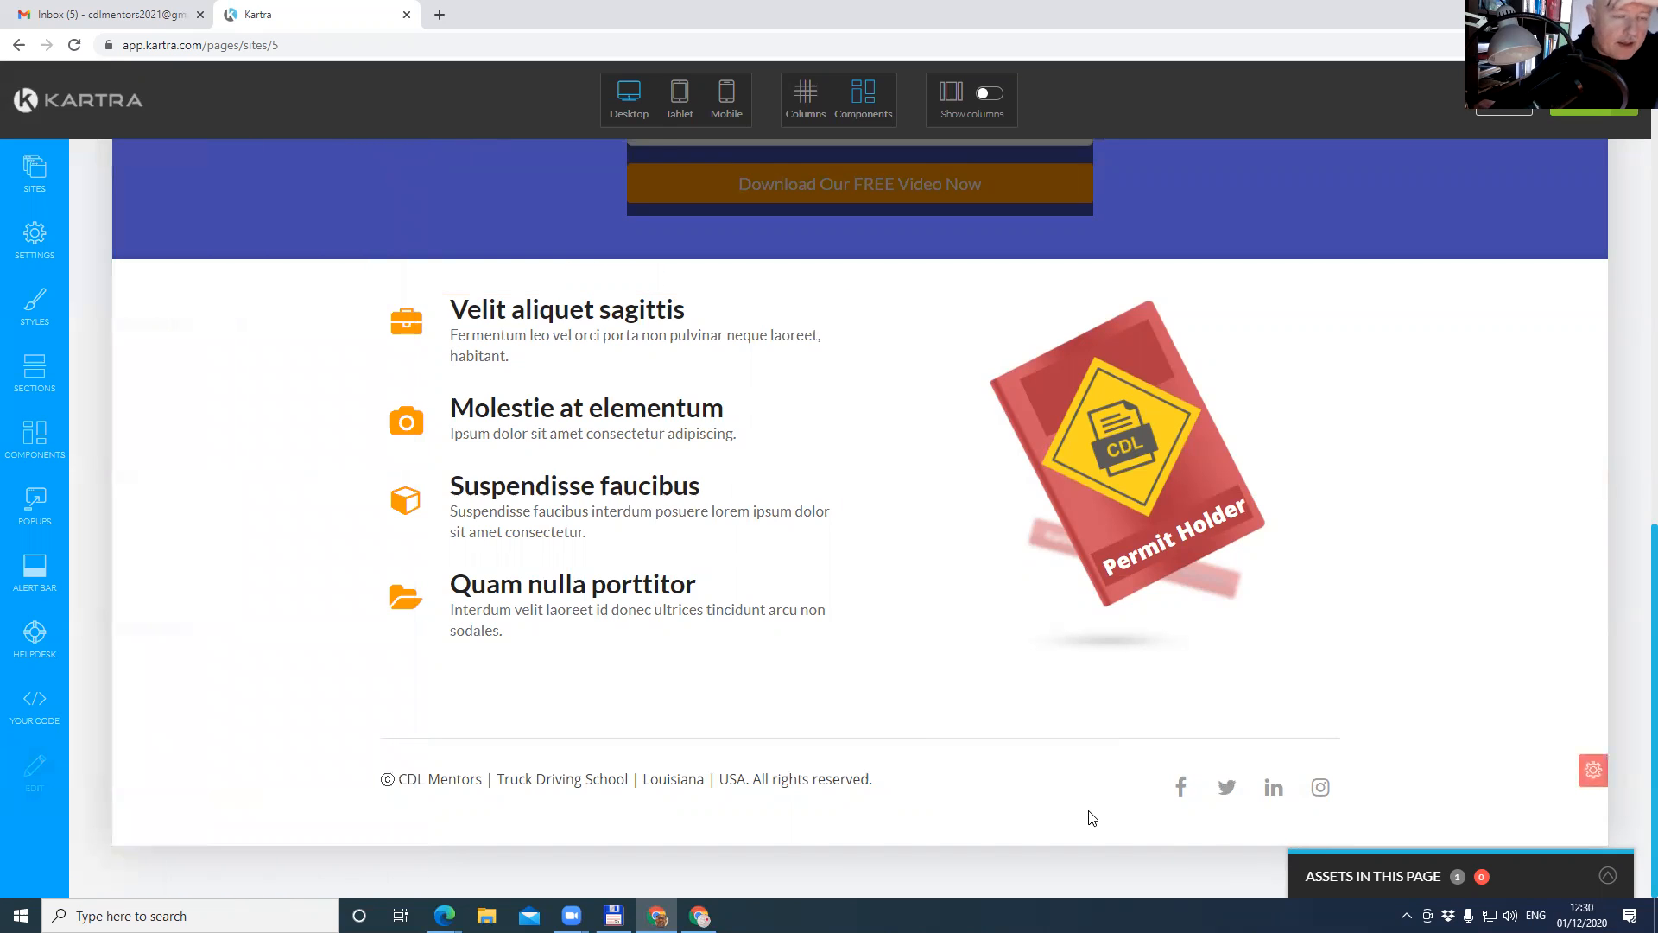
Replace the first feature heading, "Velit aliquet sagittis", with "Essential Workers Needed Now".
mouse_move(1217, 810)
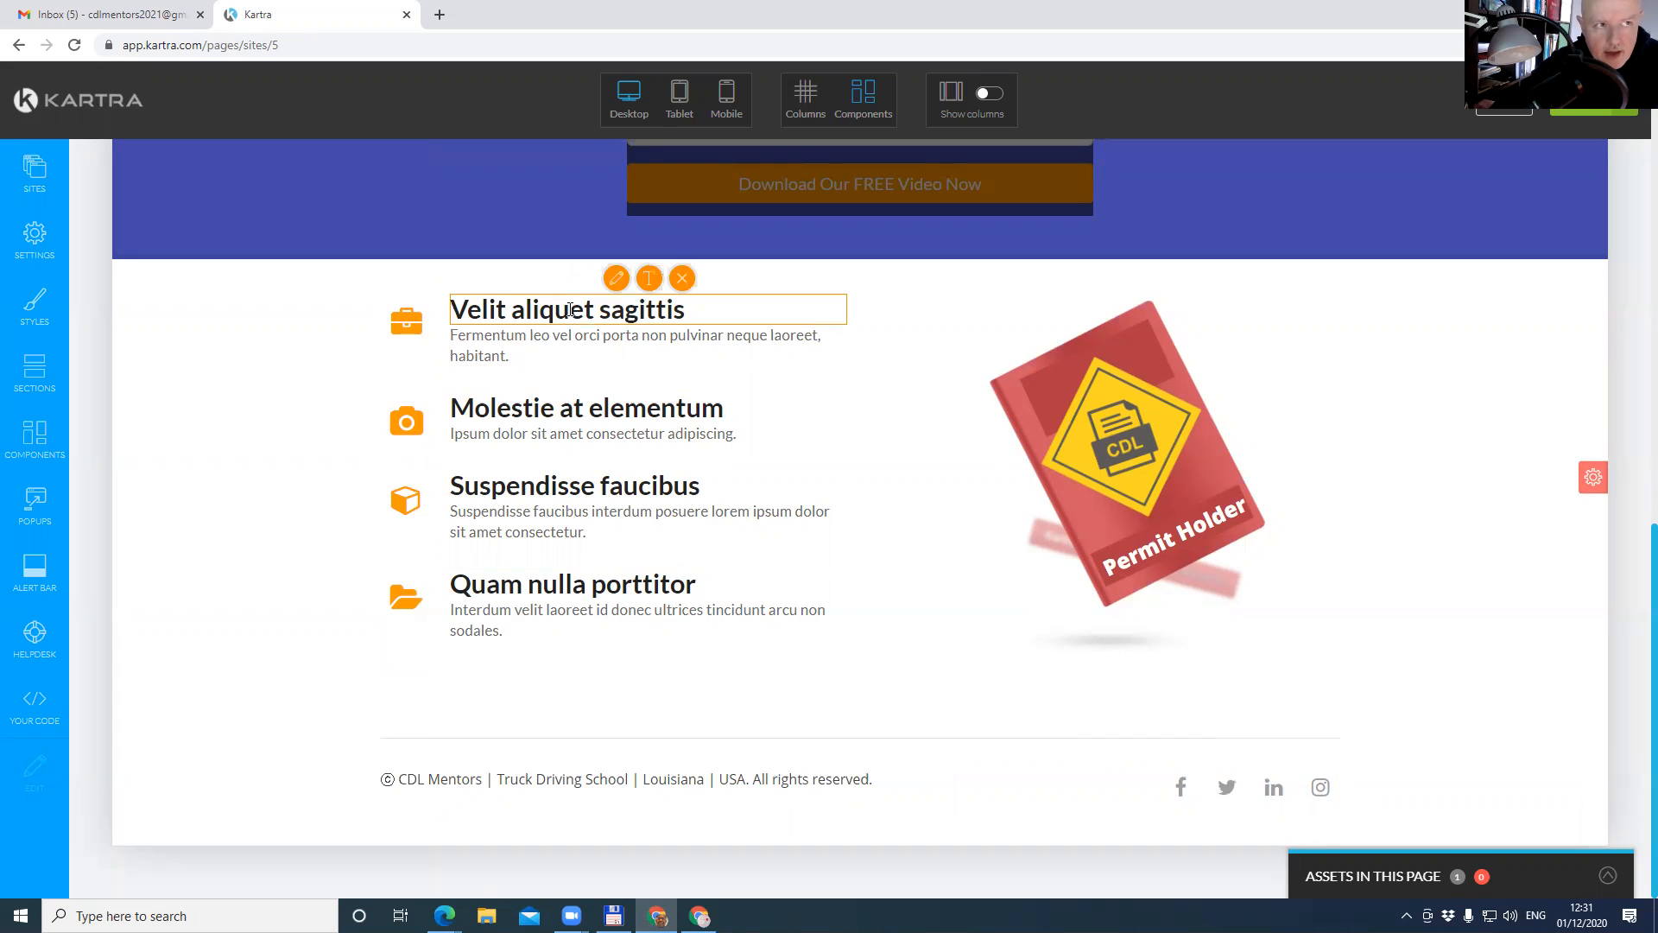
click(648, 323)
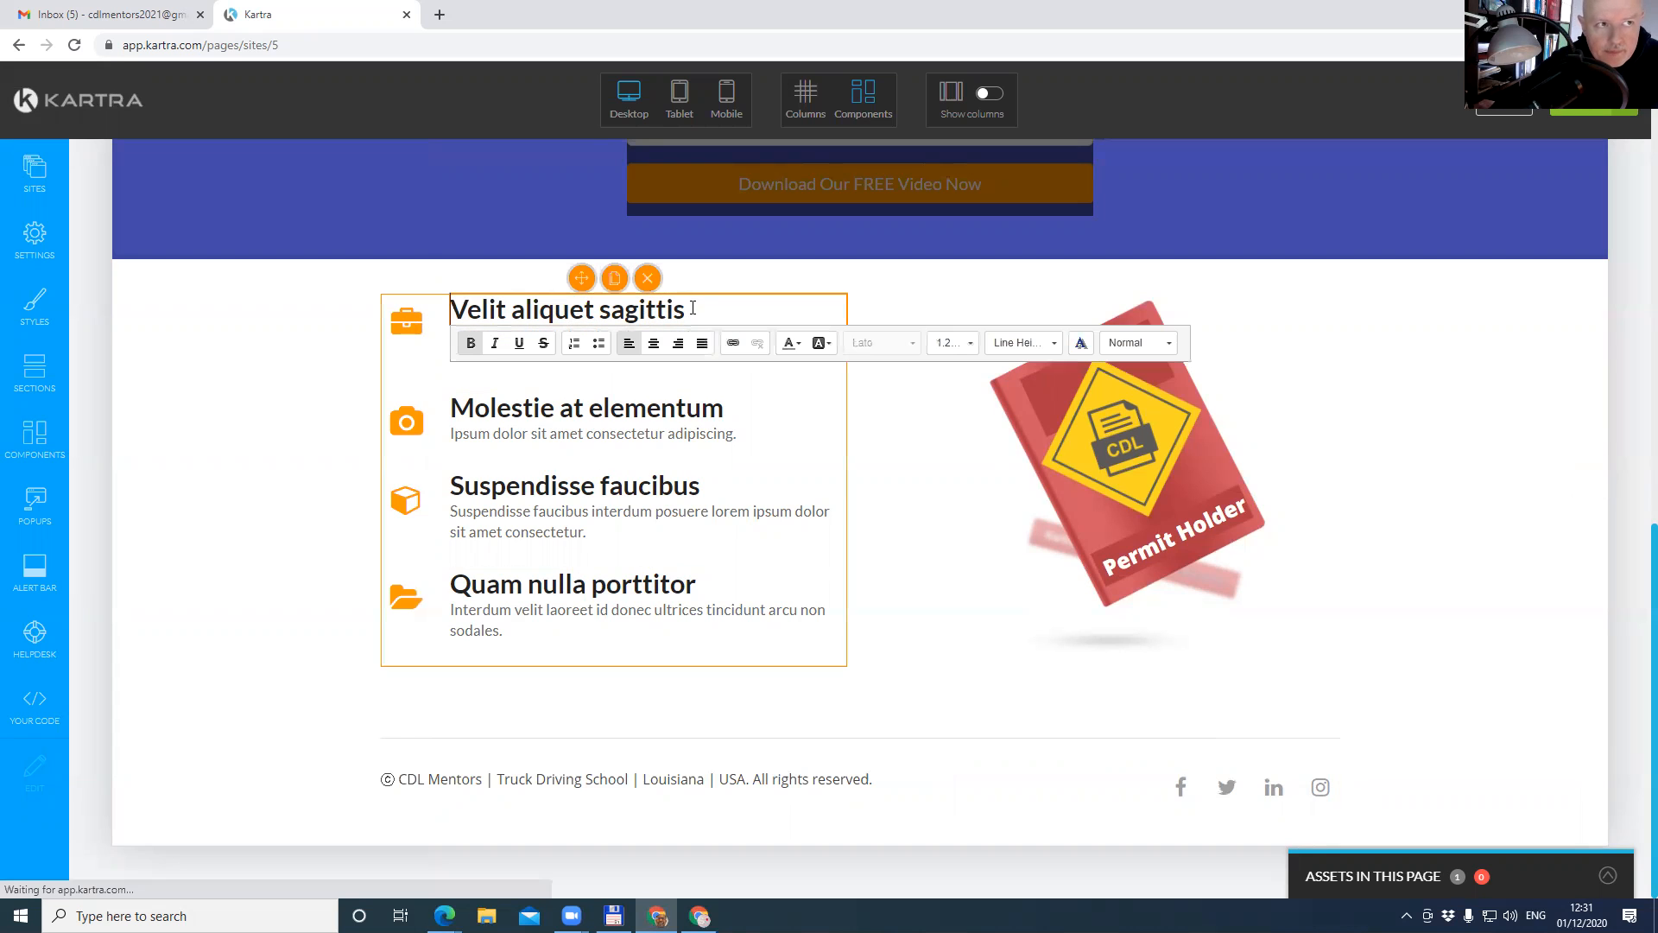
drag(691, 309, 443, 346)
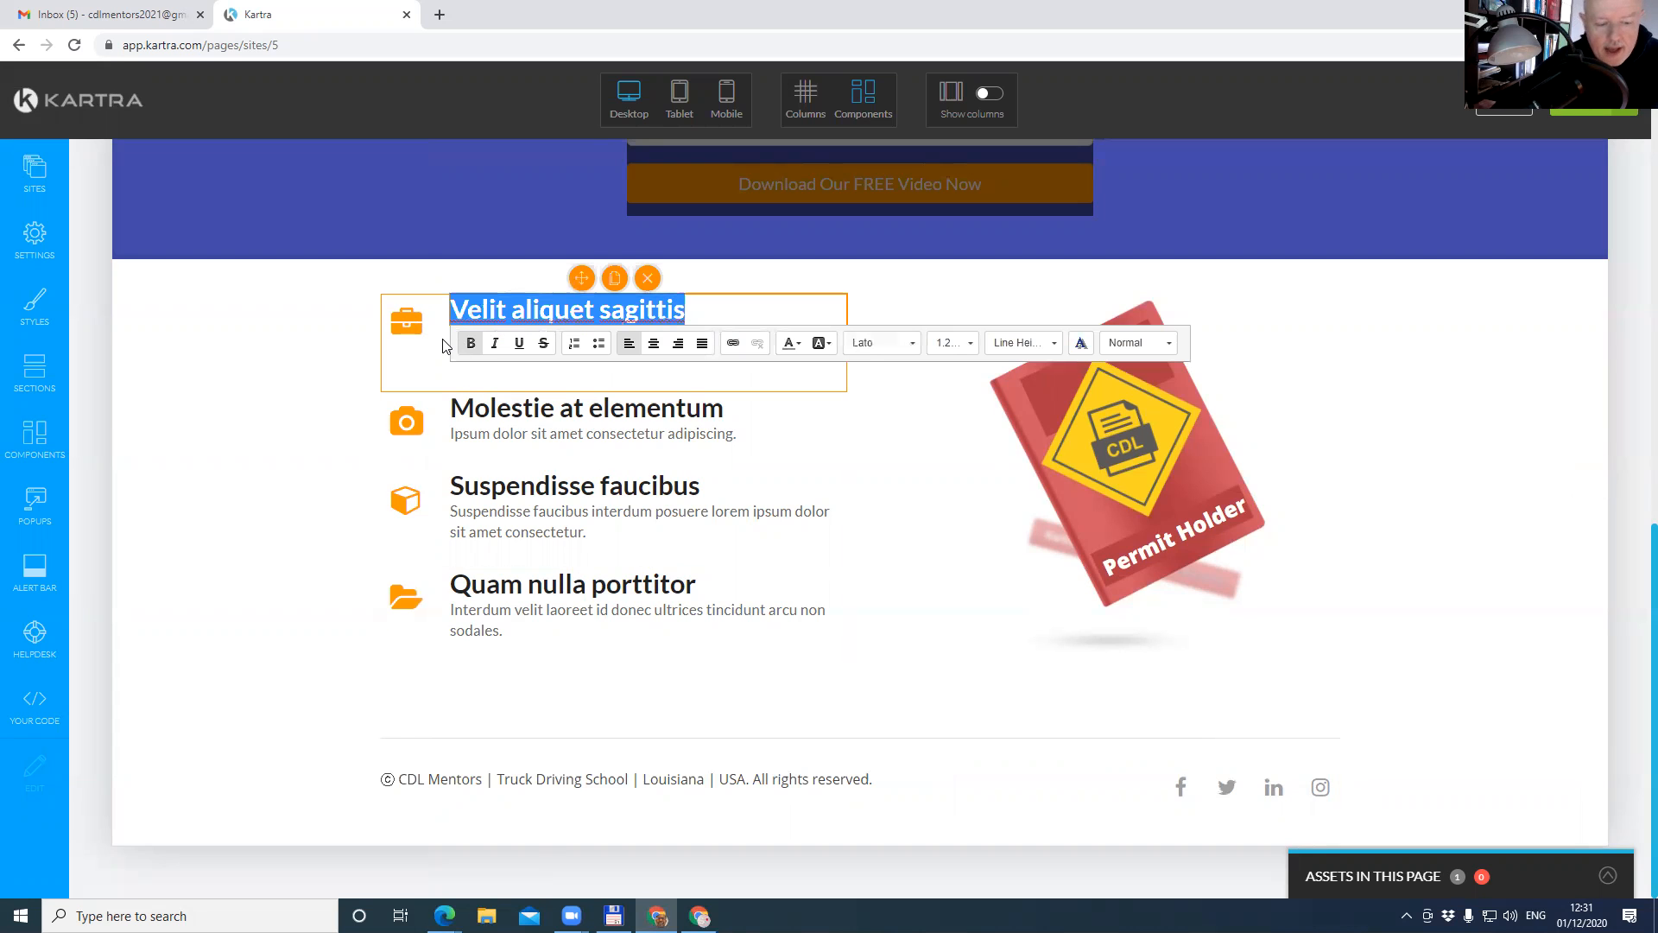
text(Essential Worker)
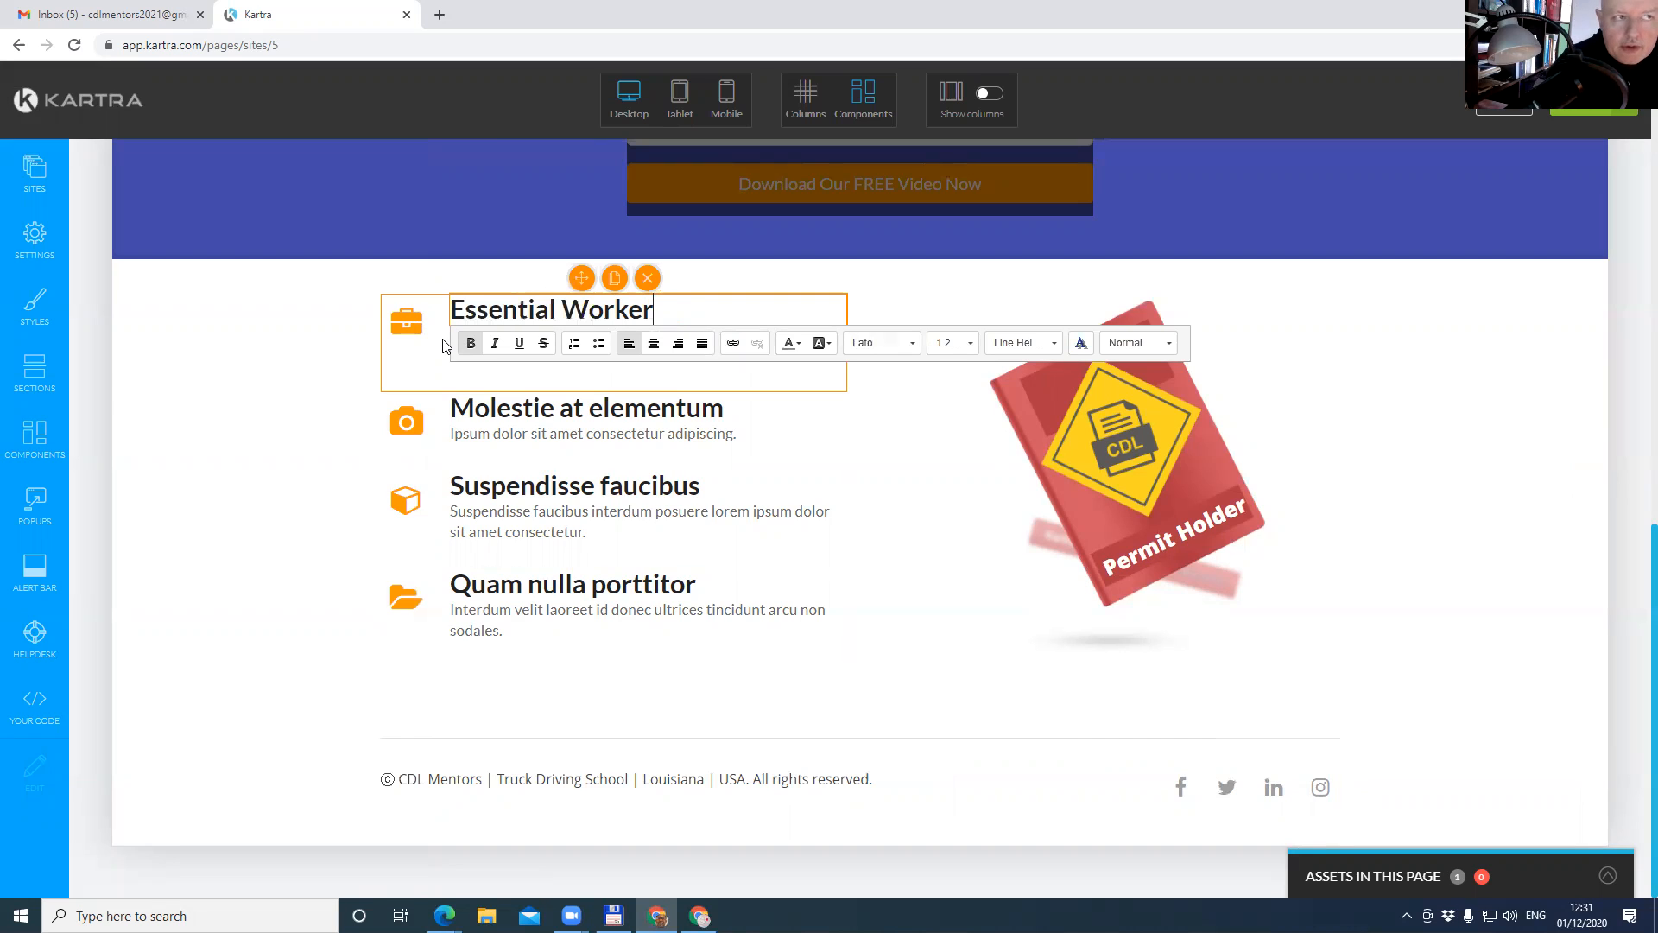
text(s Needed)
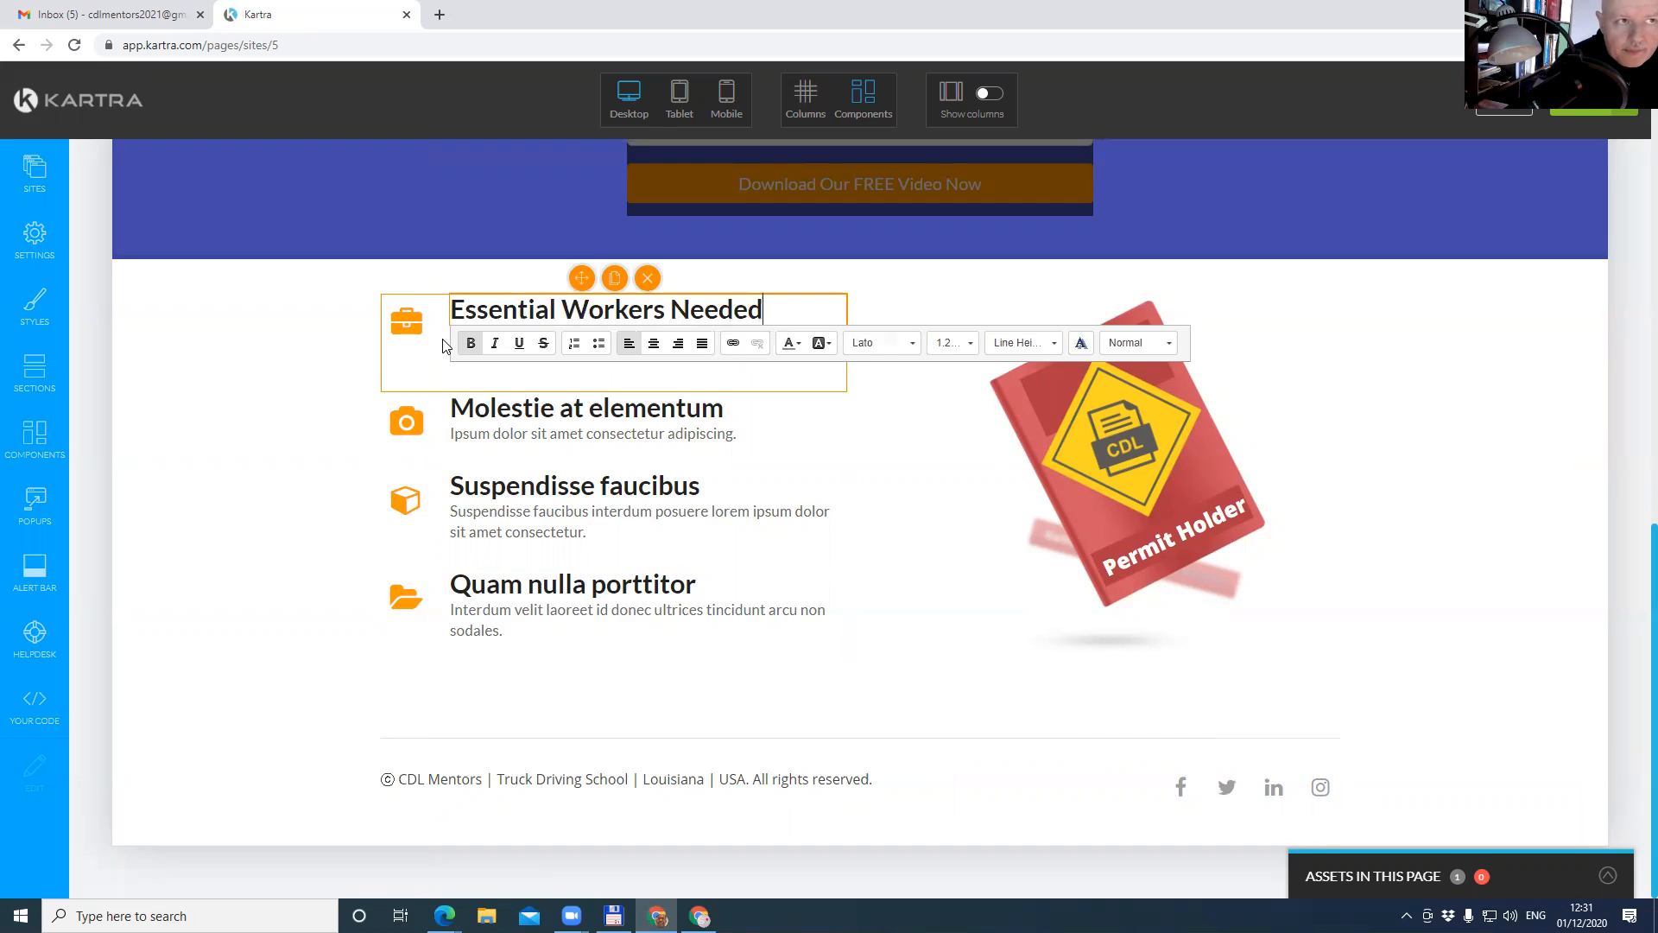
text( Now)
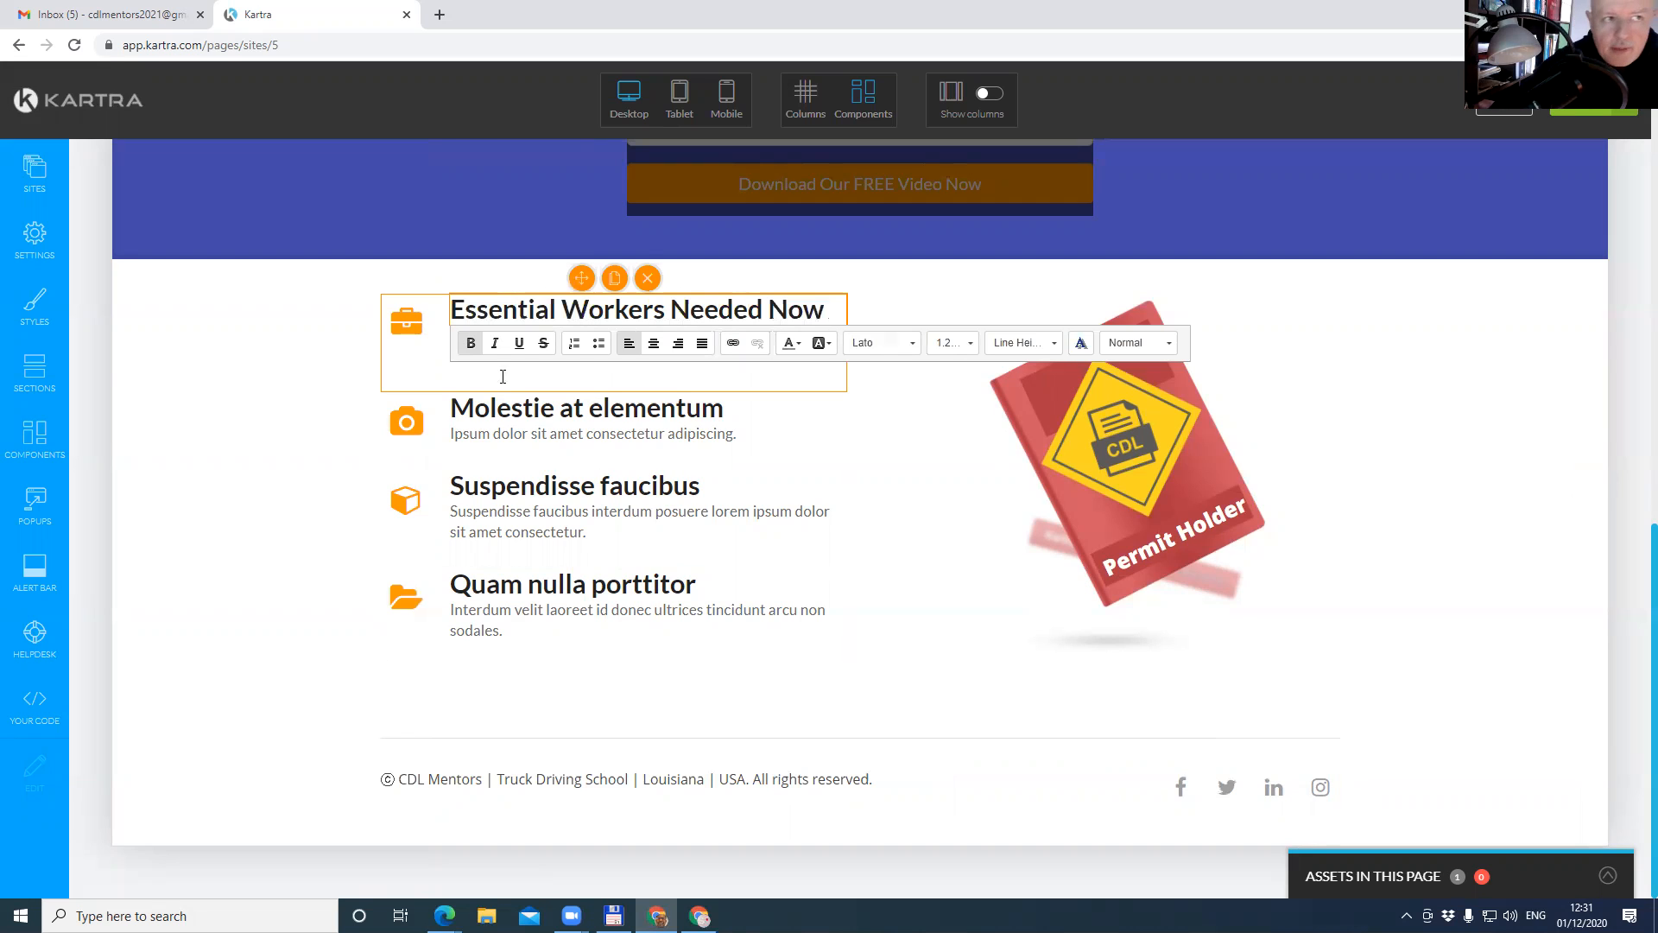
click(777, 428)
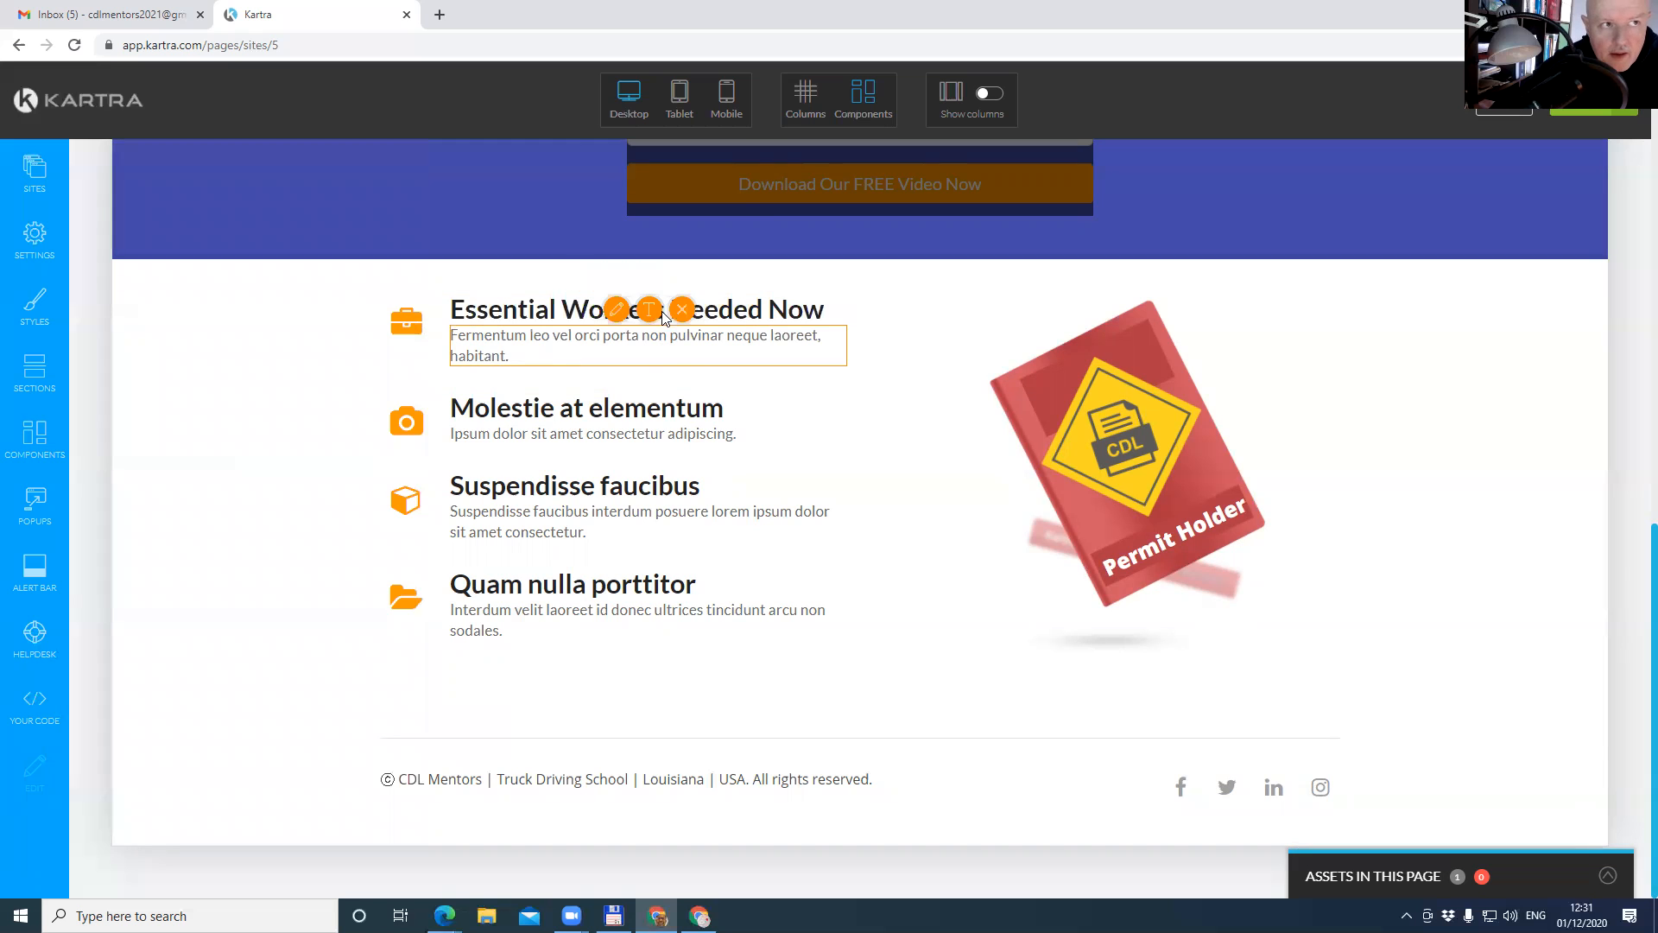
Replace the first feature's description with "With over 50,000 vacancies for the essential workers role available. Why not apply today?".
click(600, 352)
drag(510, 359, 446, 332)
text(With over)
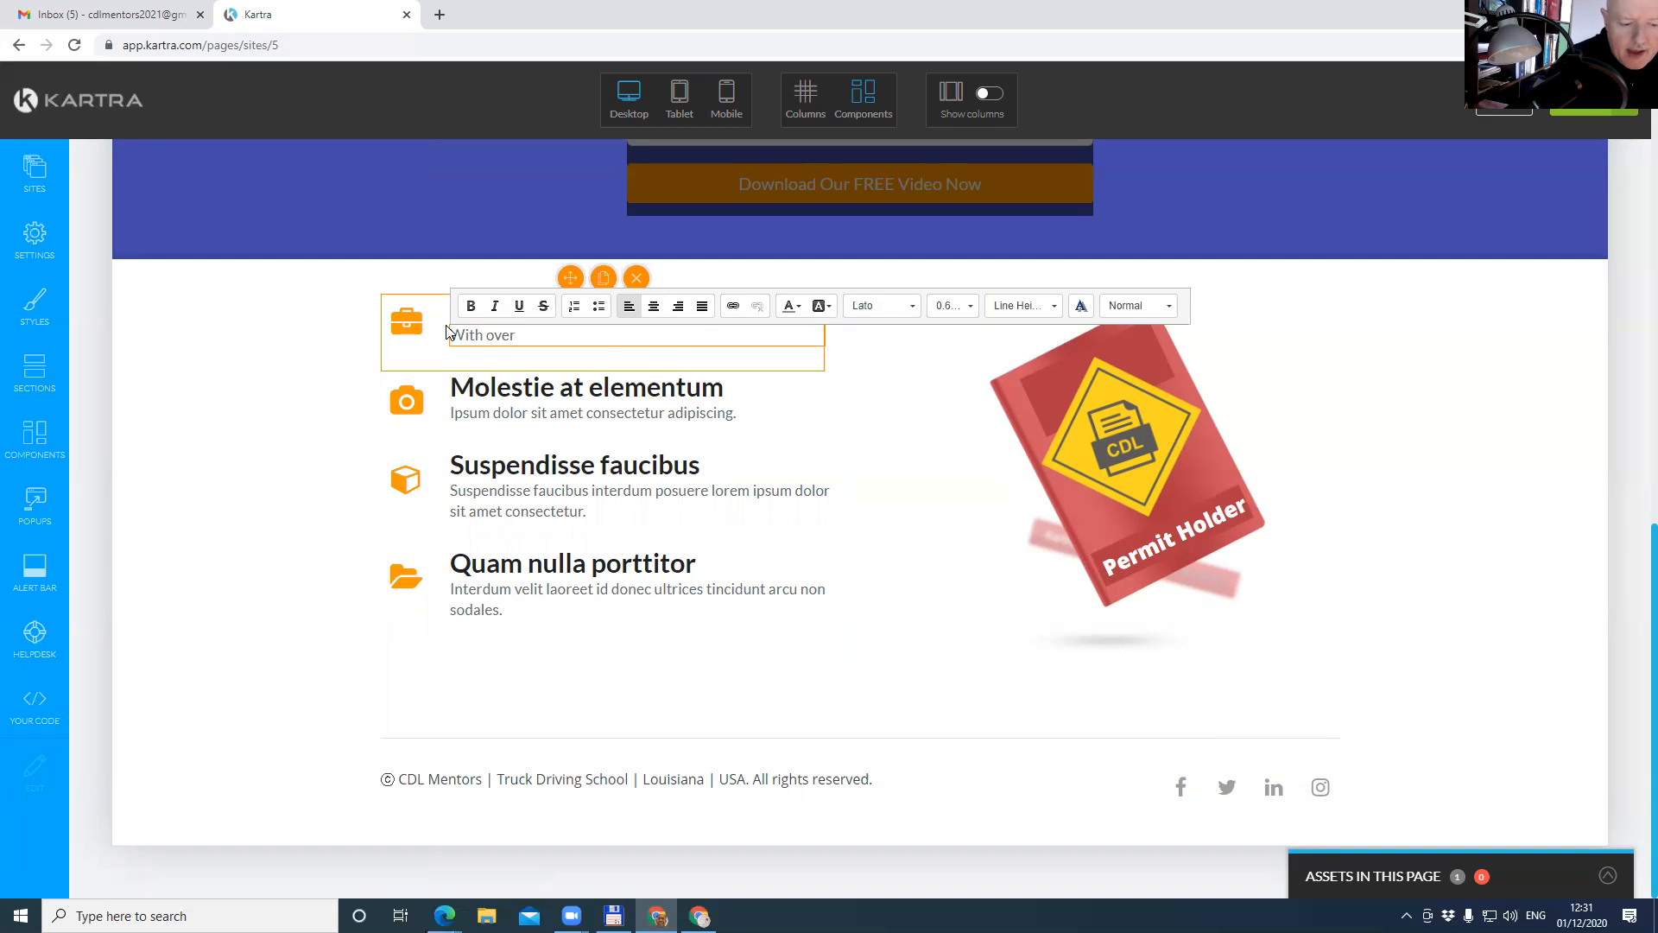
text( 50,000 vacanc)
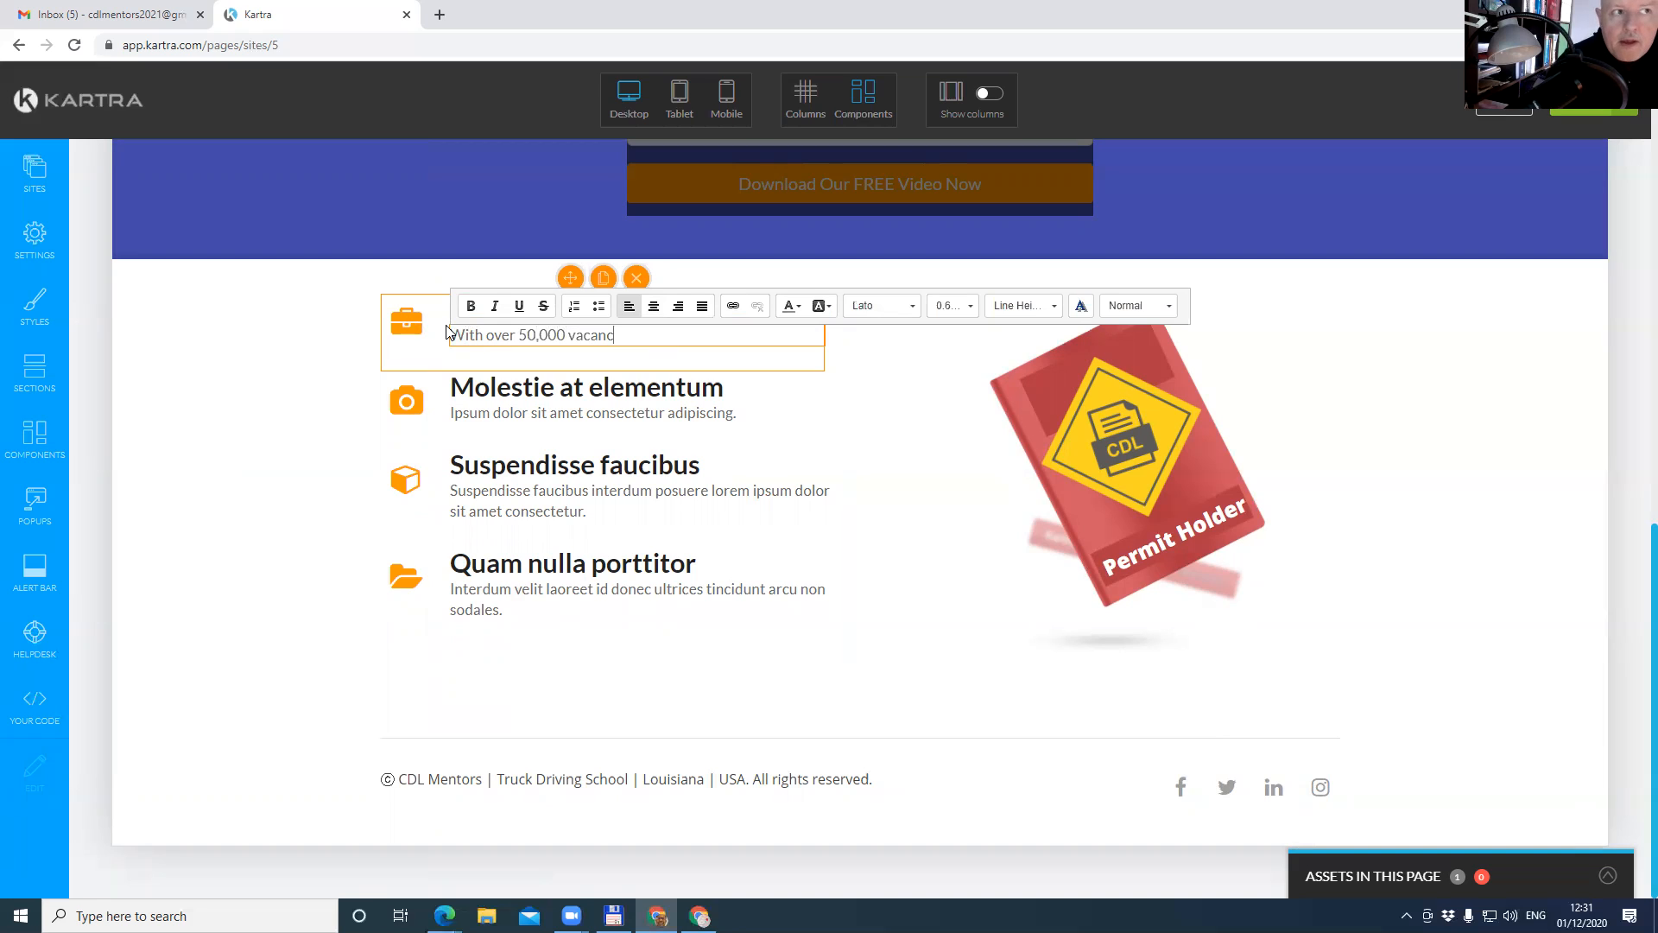
text(esse)
text(ntial work)
text(ers role avai)
text(lab.)
key(BackSpace)
text(le. Why not.)
key(BackSpace)
text(apply today?)
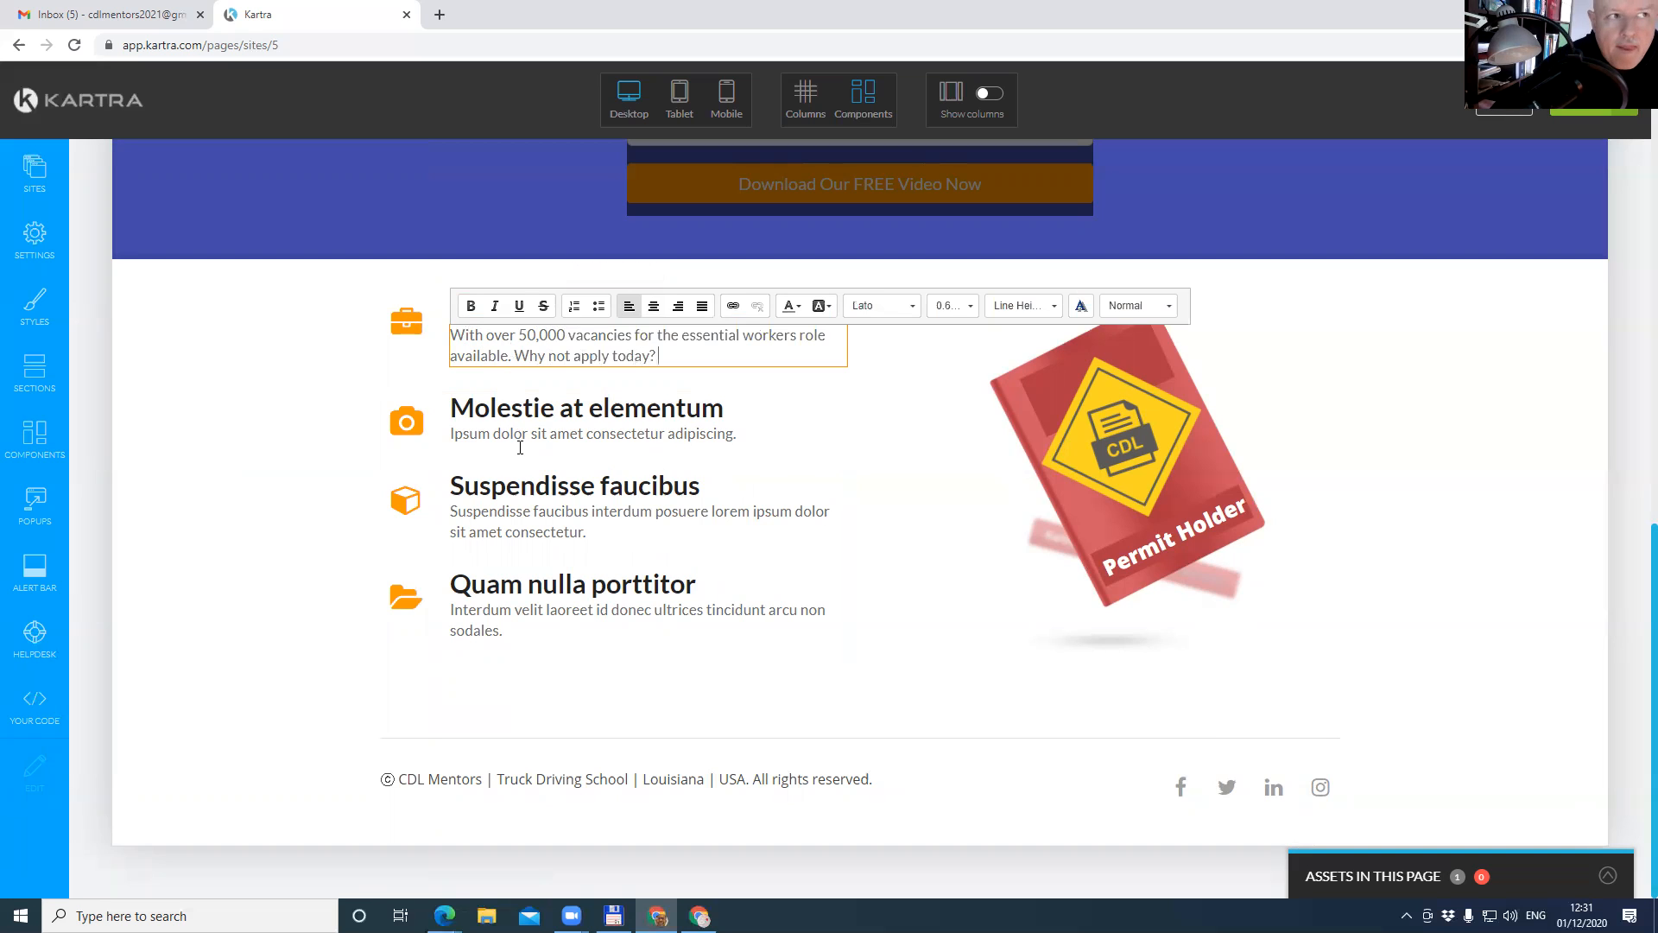
Replace the second feature heading, "Molestie at elementum", with "Need Financing?".
click(520, 416)
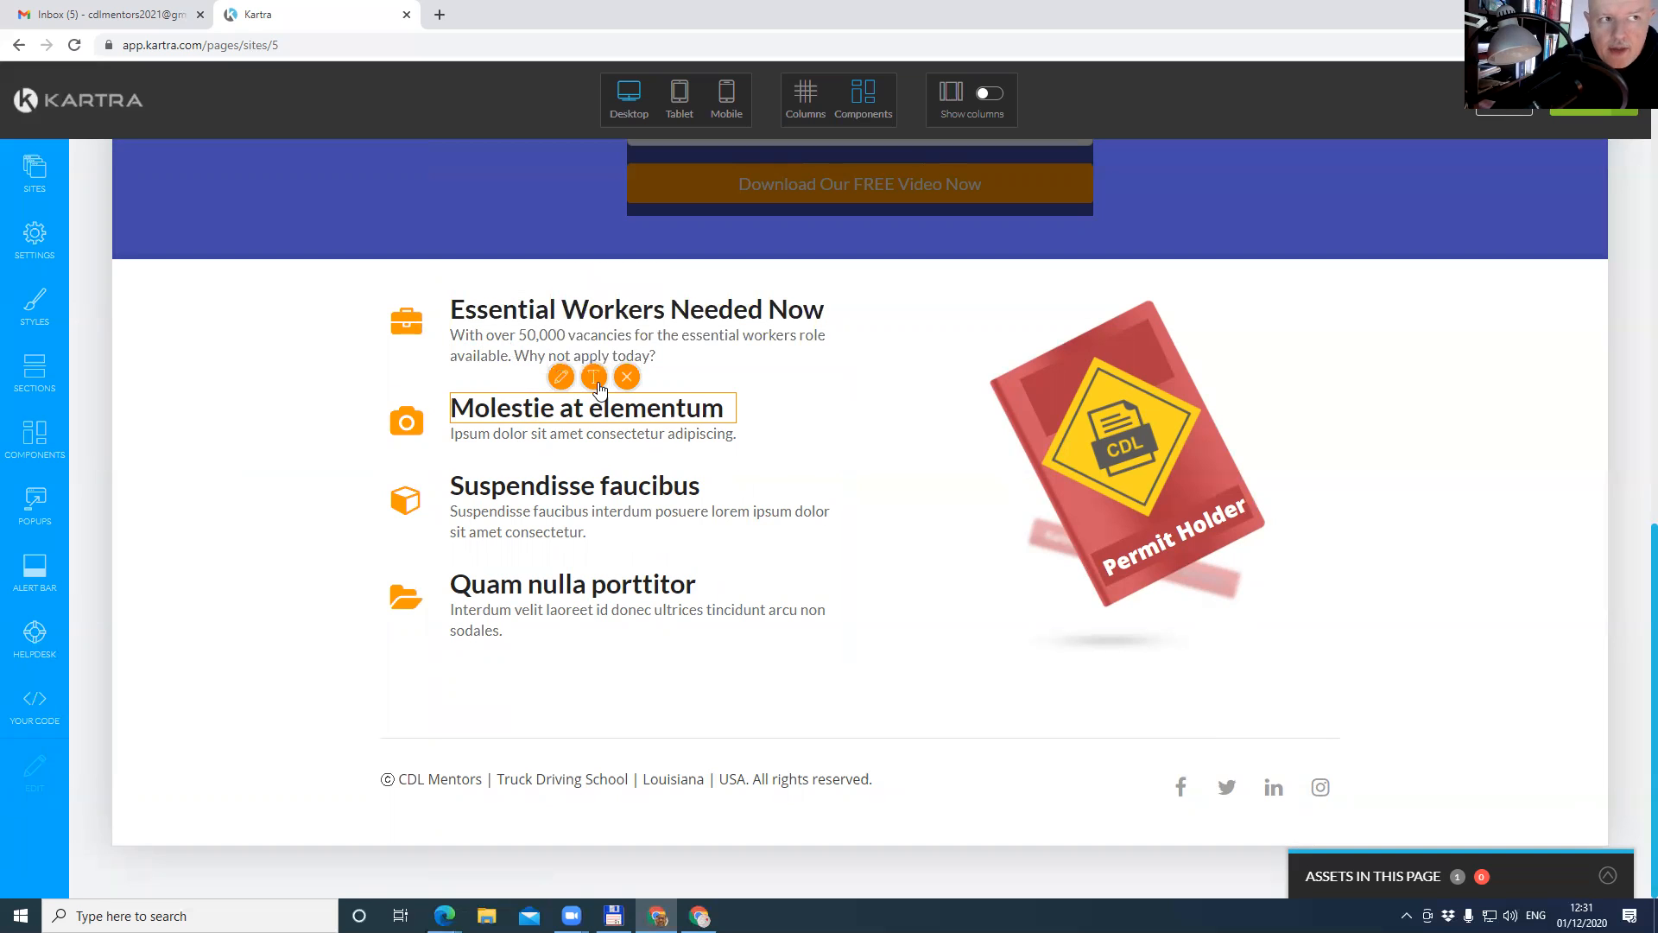
click(594, 377)
click(704, 415)
drag(725, 409, 422, 404)
text(Nee)
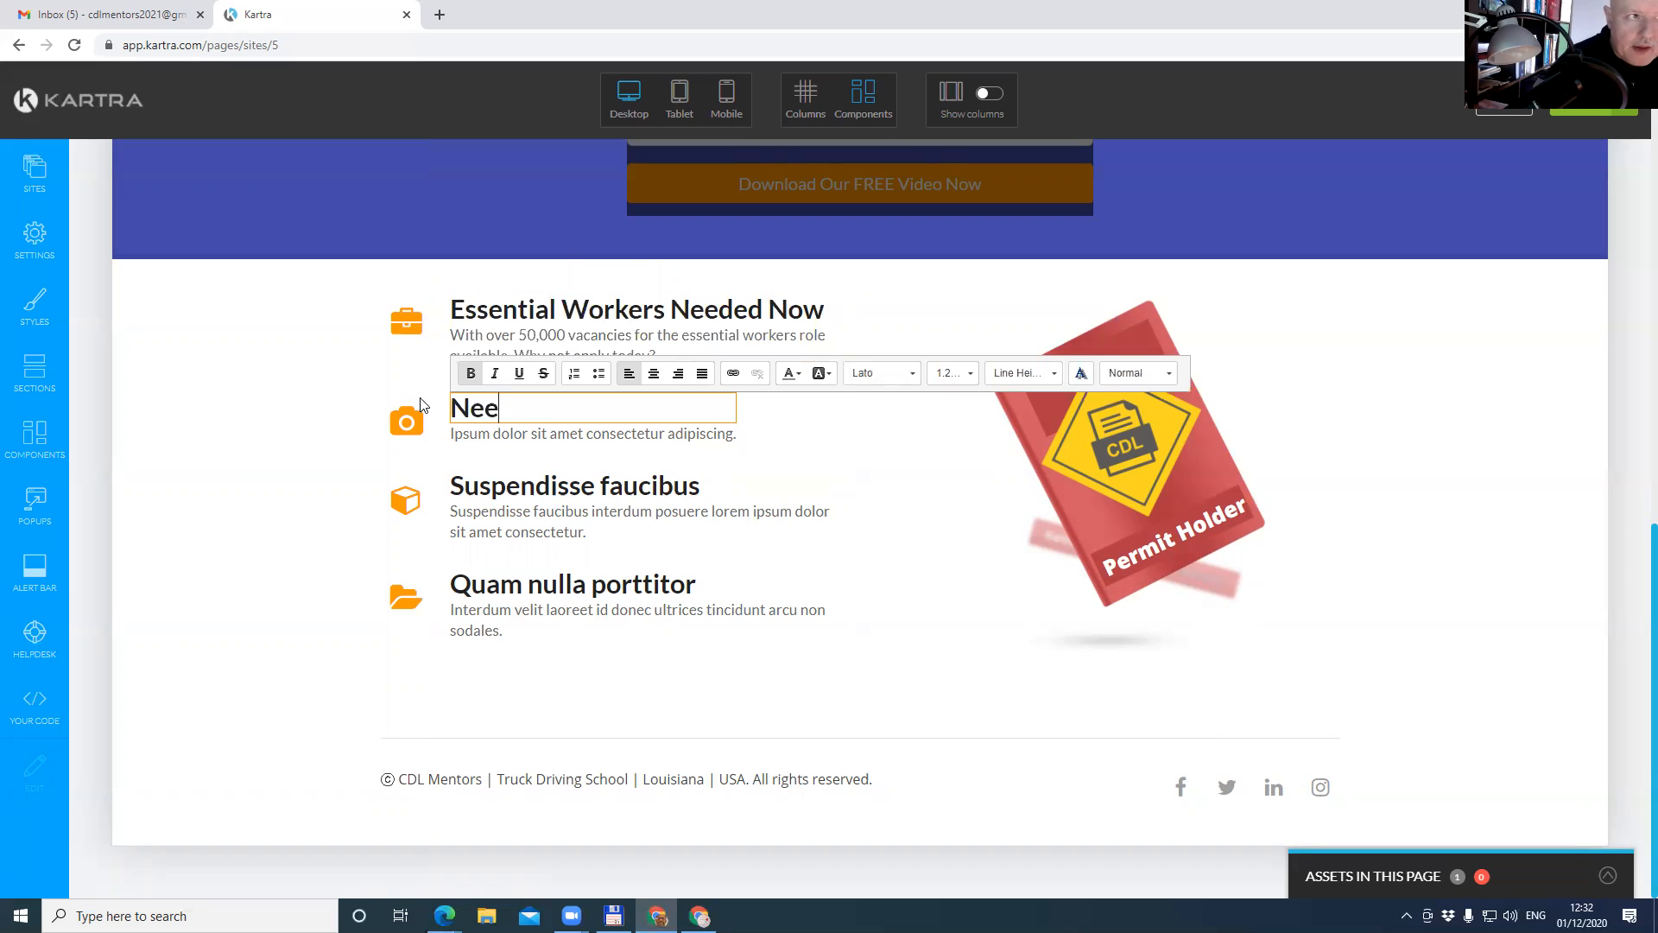
text(d Financiing)
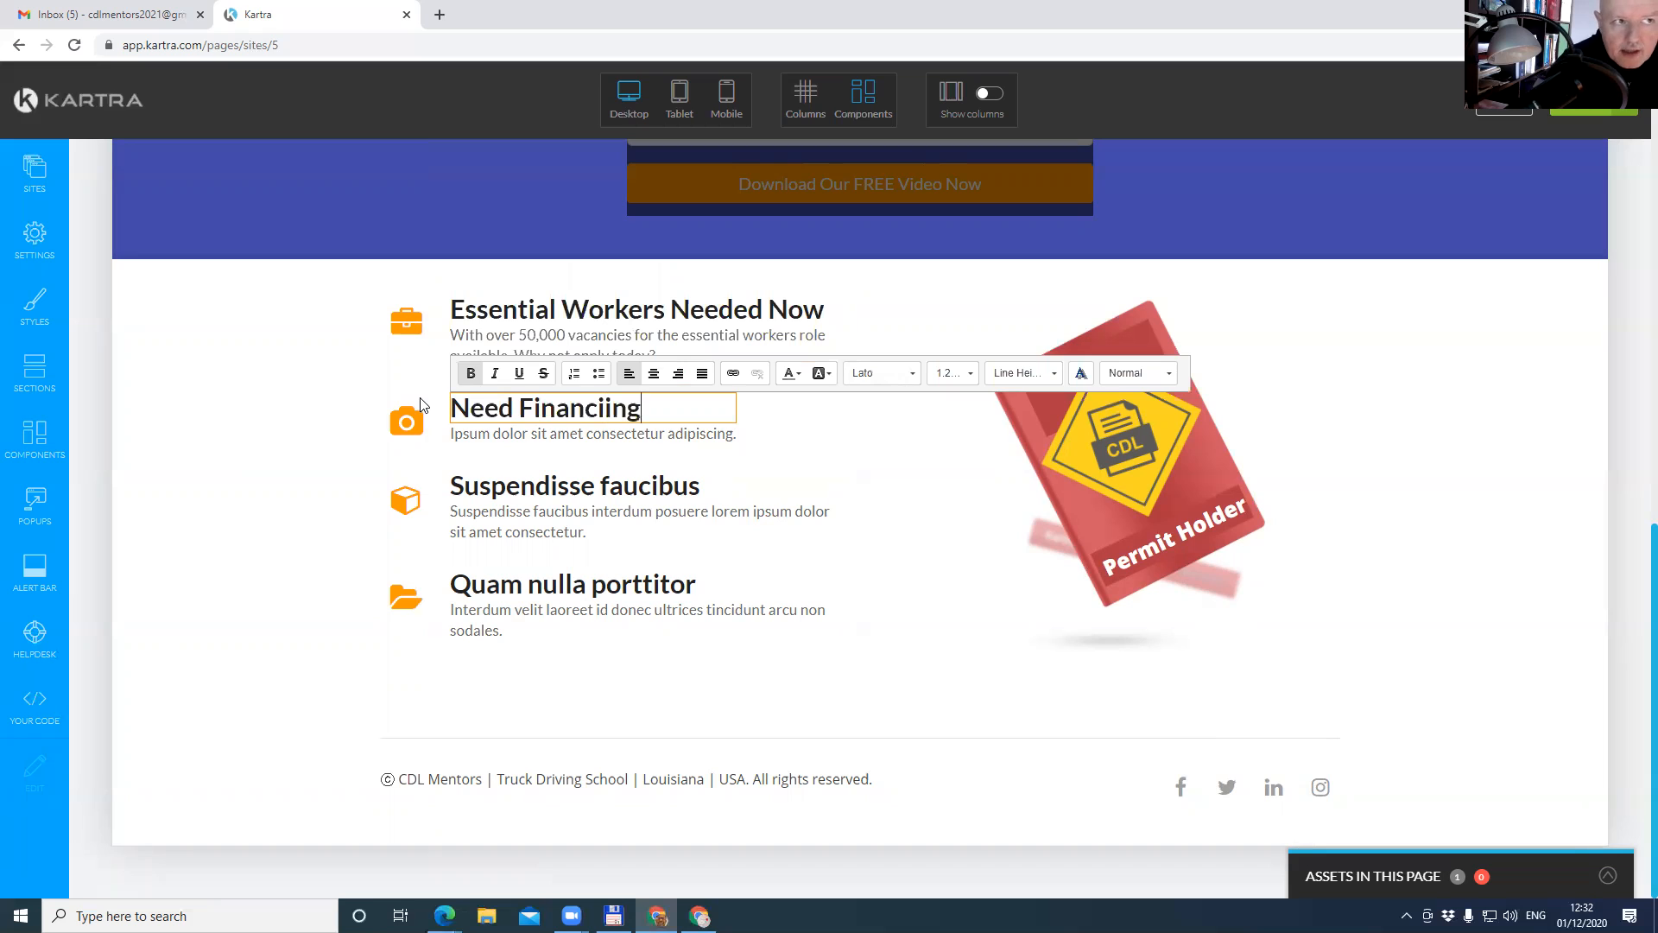
key(BackSpace)
key(BackSpace)
key(BackSpace)
key(BackSpace)
text(ing?)
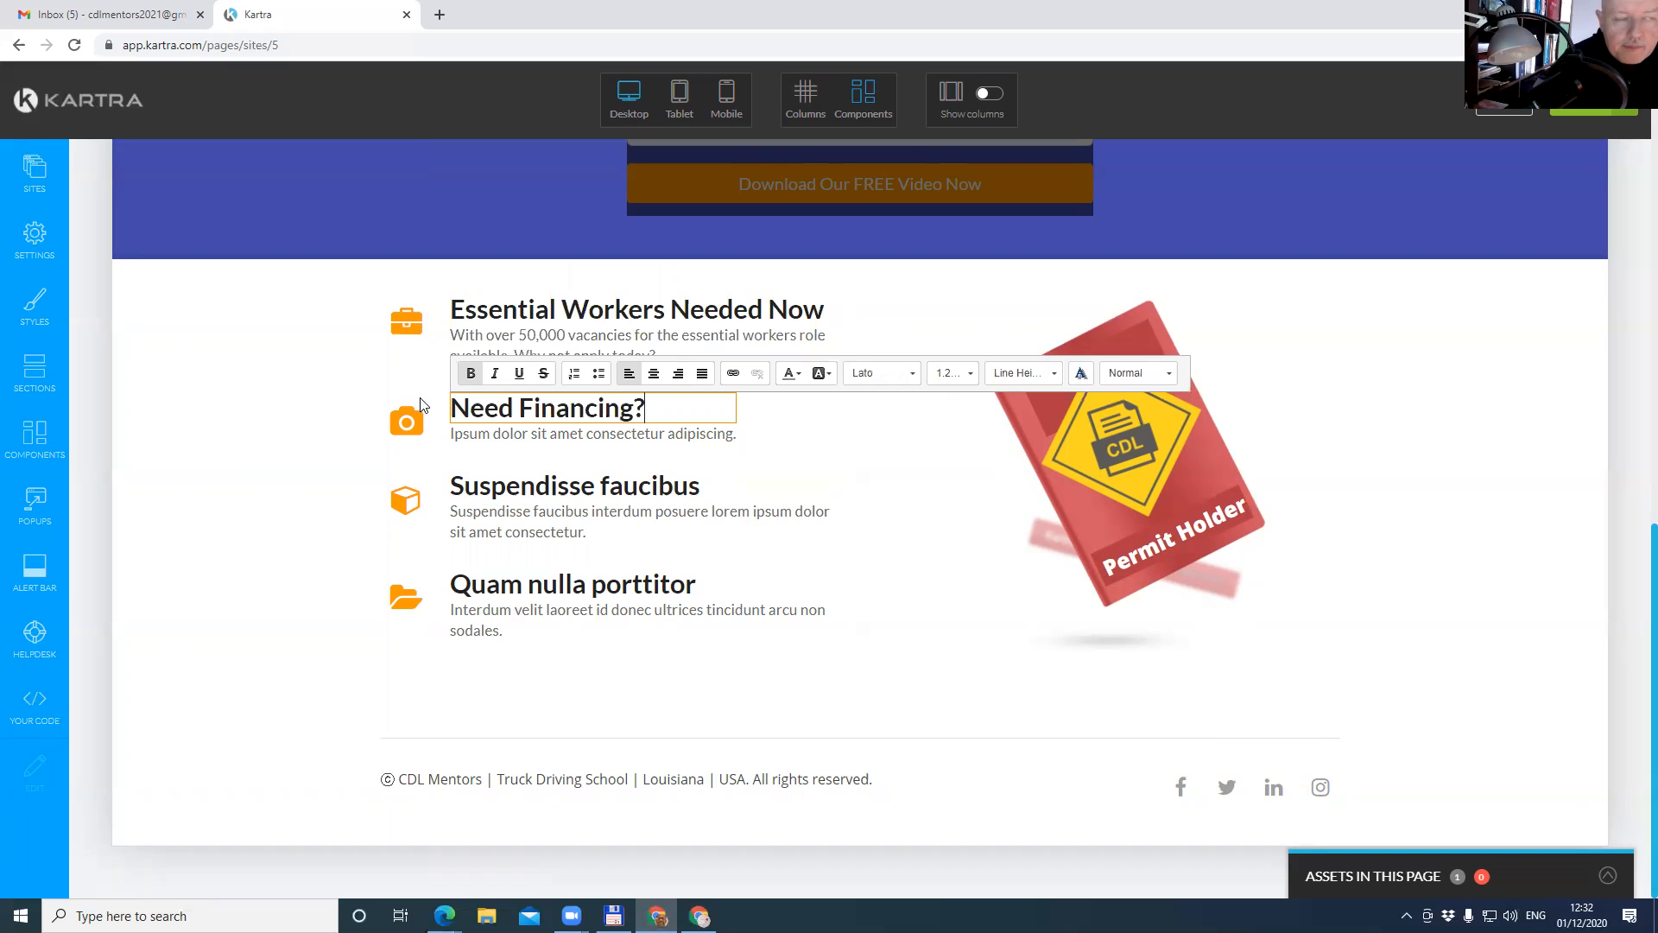
Replace the second feature's description with "We can help you to pay for your course and with over a 94% pass rate and an 87% chance of employment,".
click(560, 440)
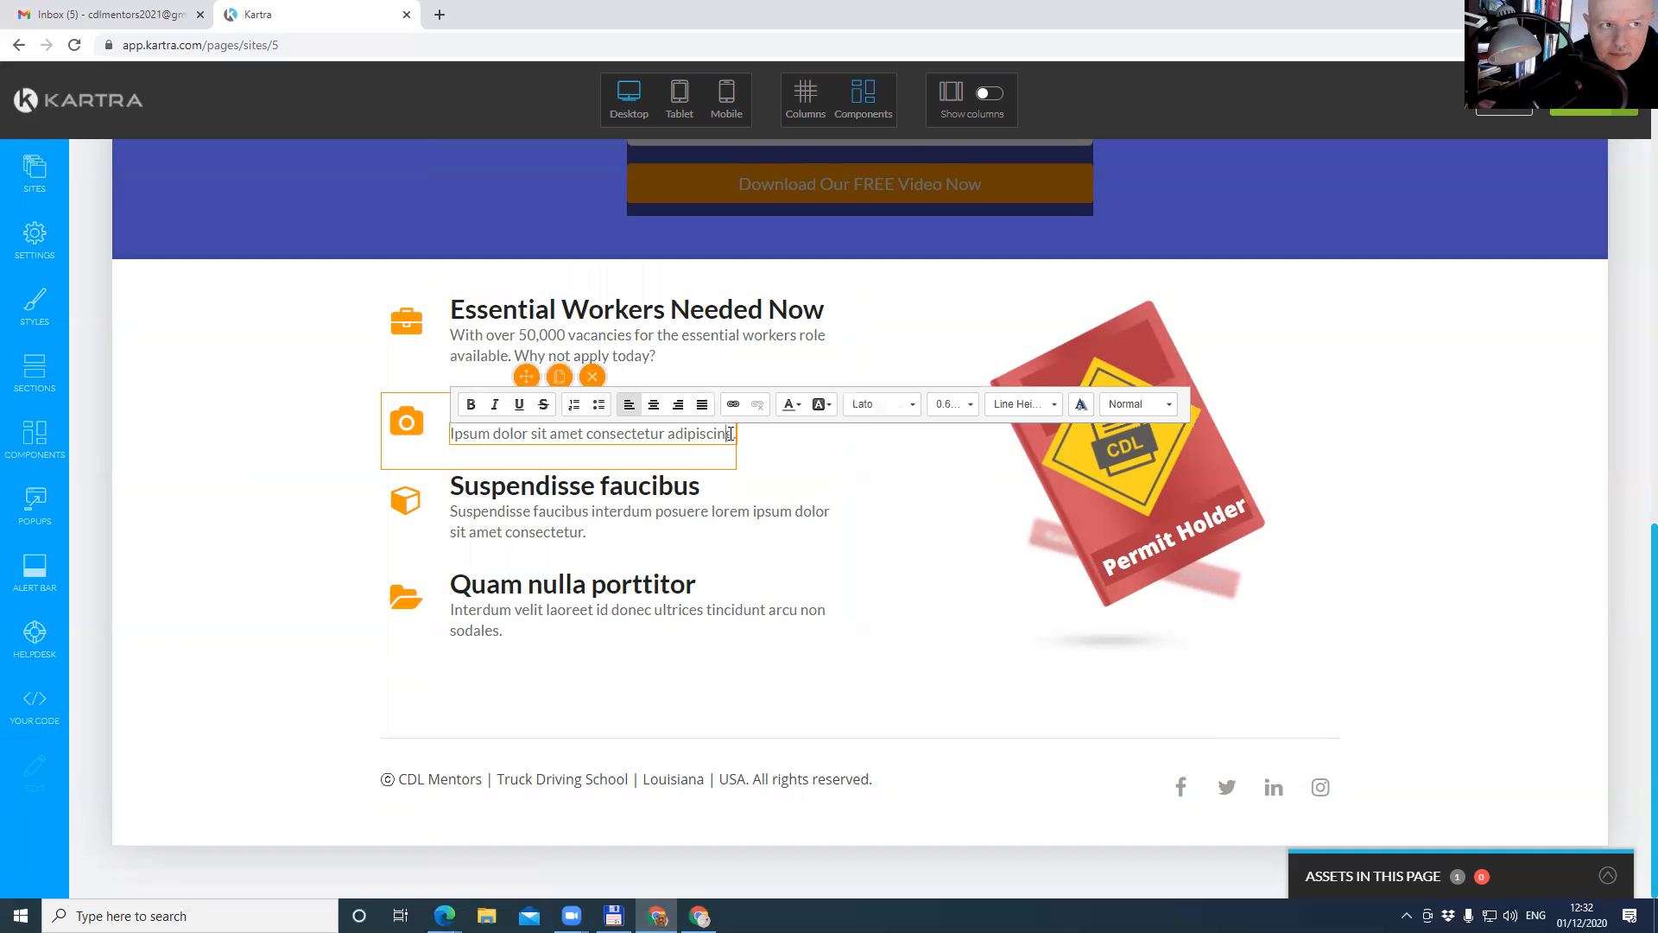
drag(733, 434, 358, 440)
key(BackSpace)
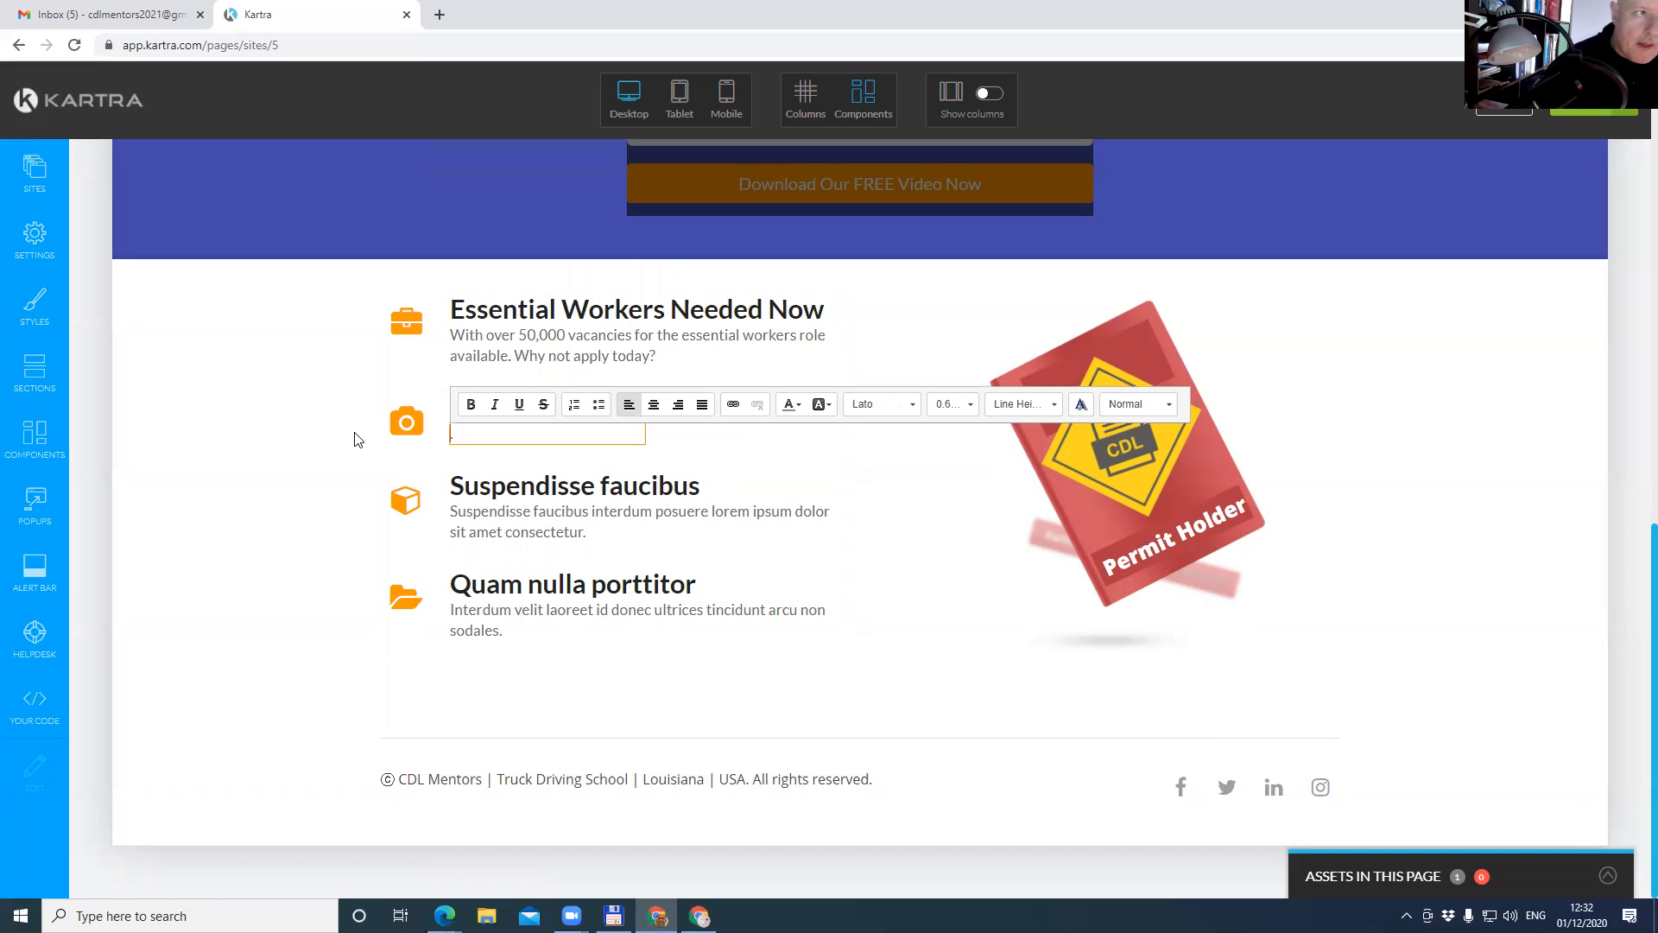
text(We)
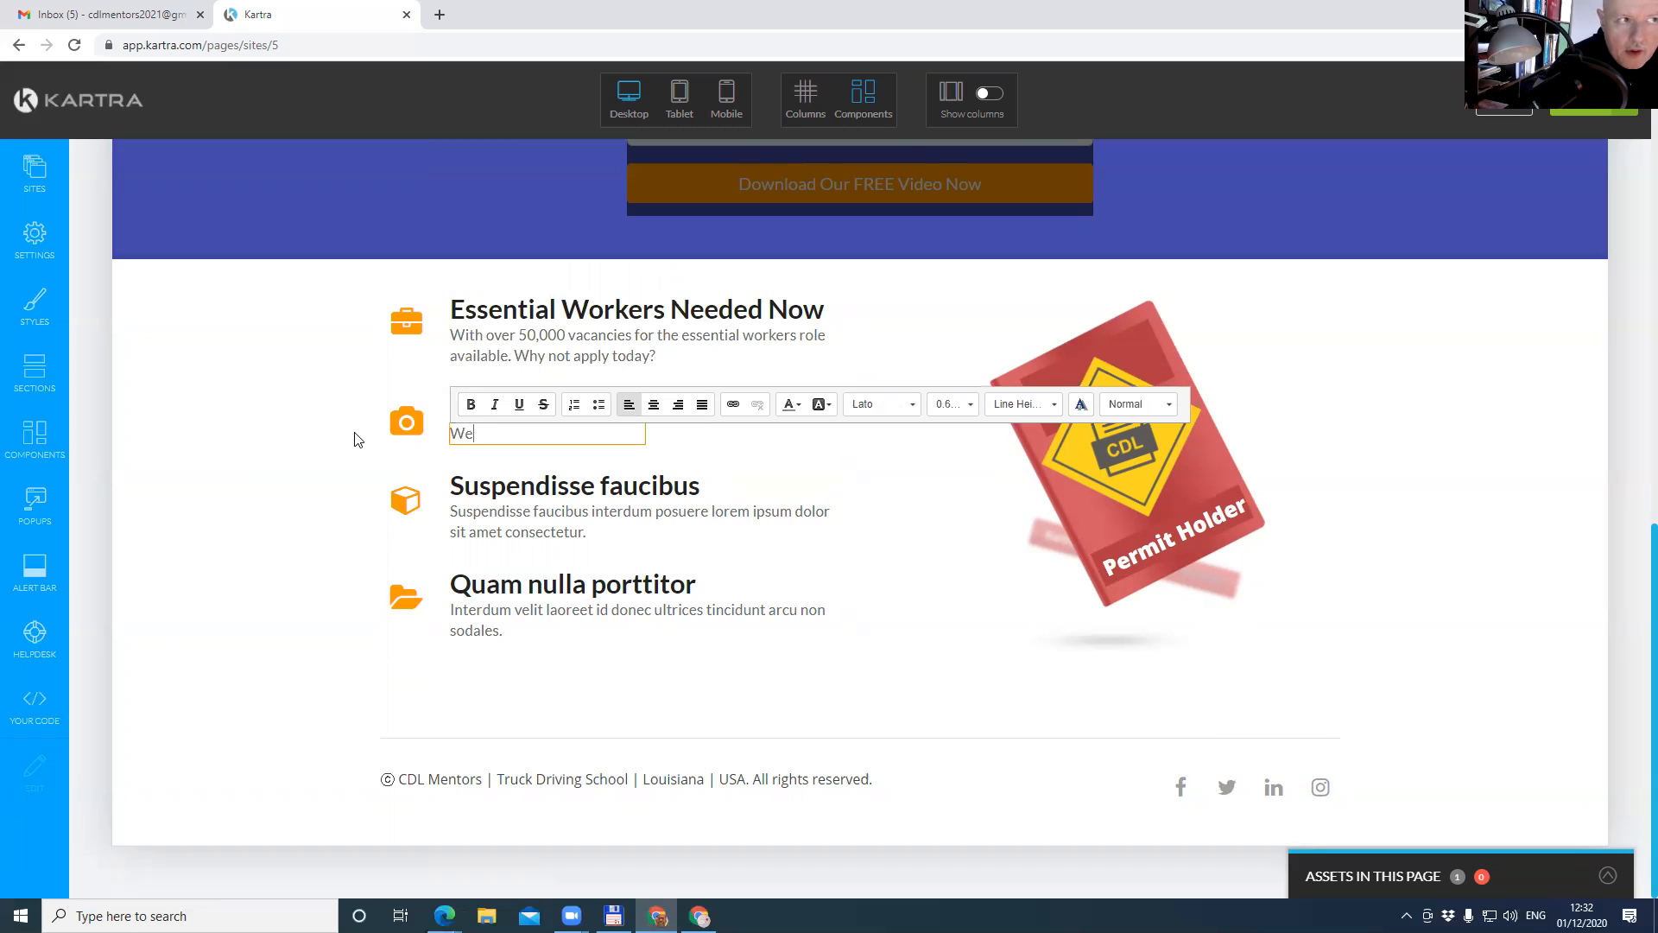
text( can help y)
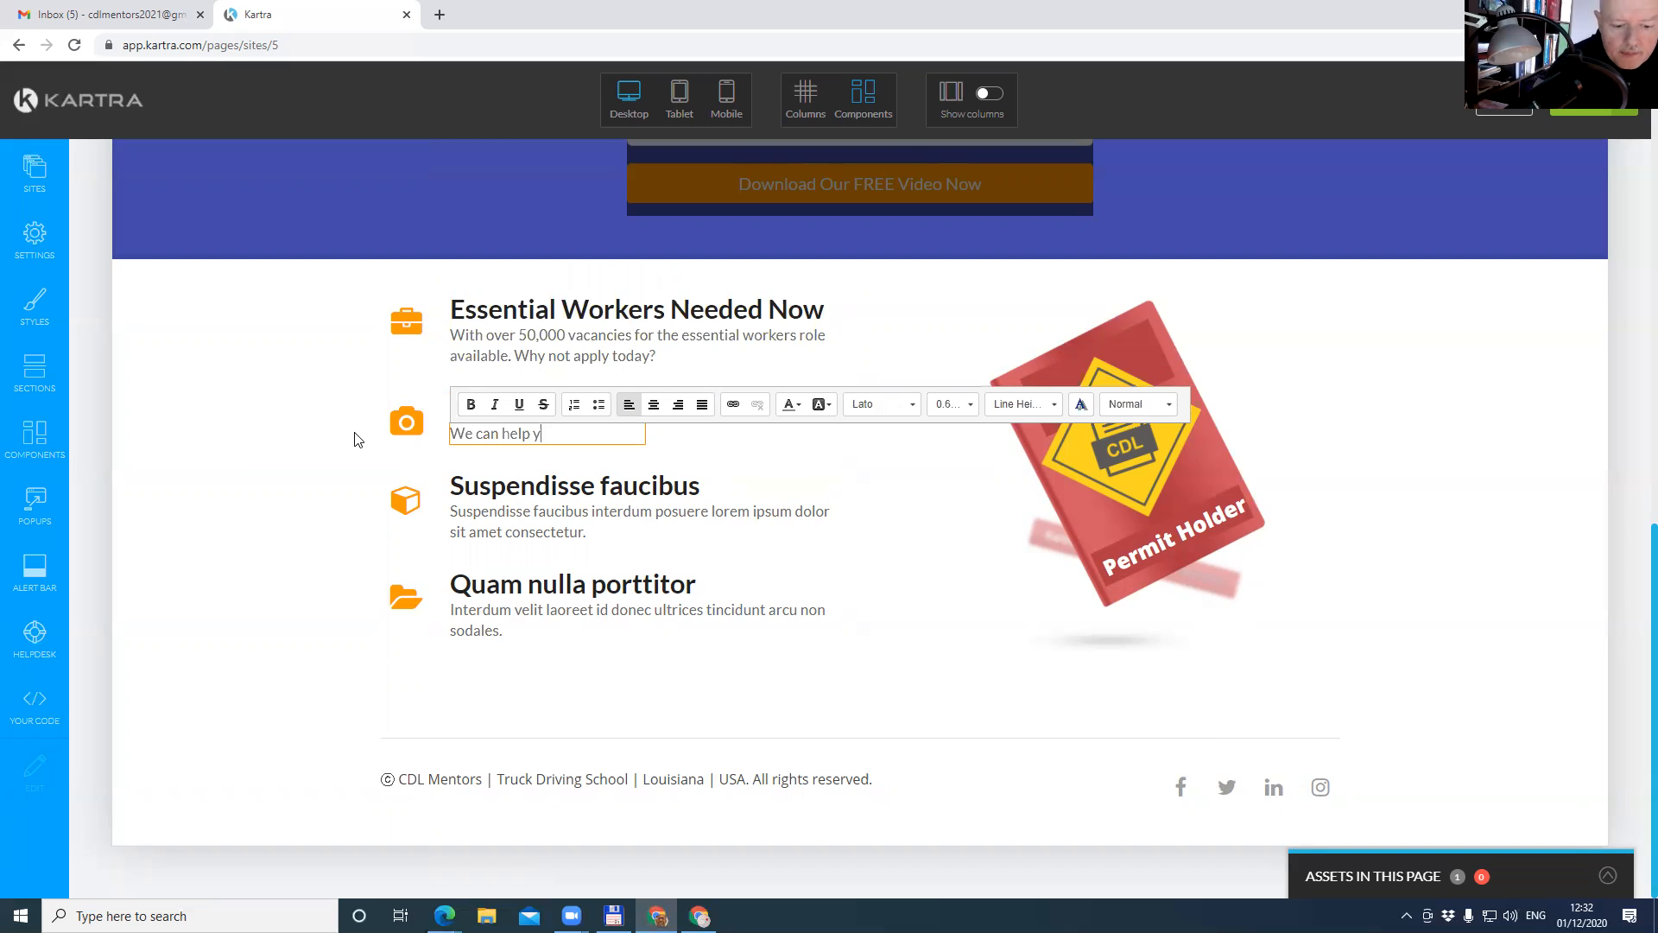
text(ou to pay for your course and with ove)
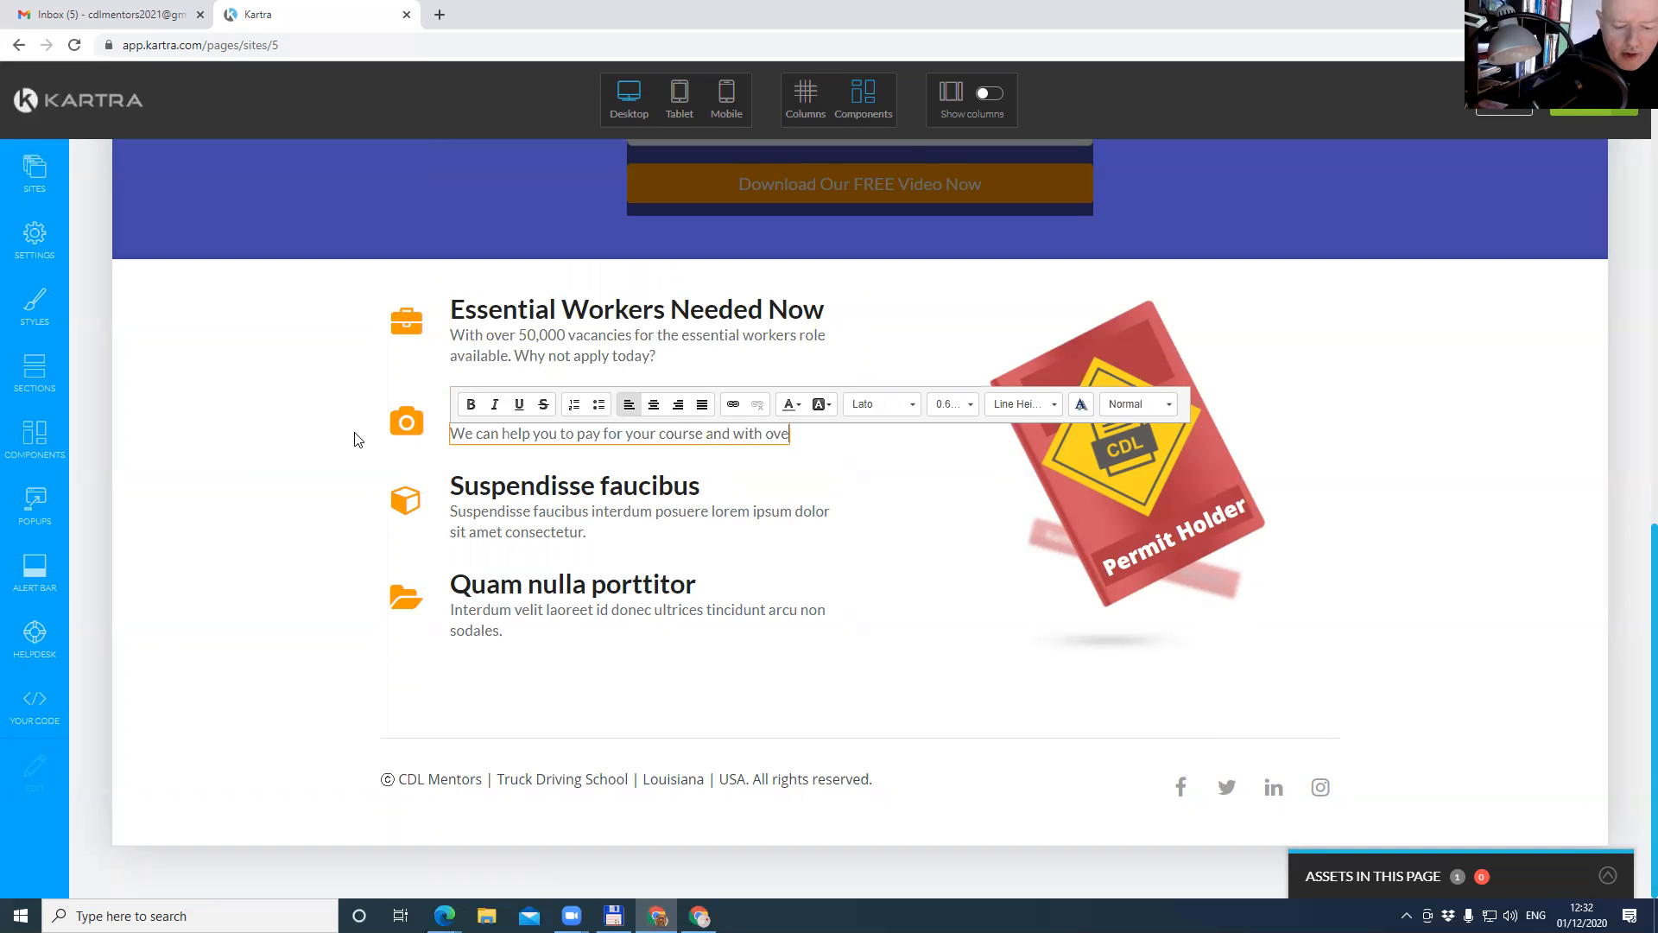
text(r a 94% pass rate and an 87%)
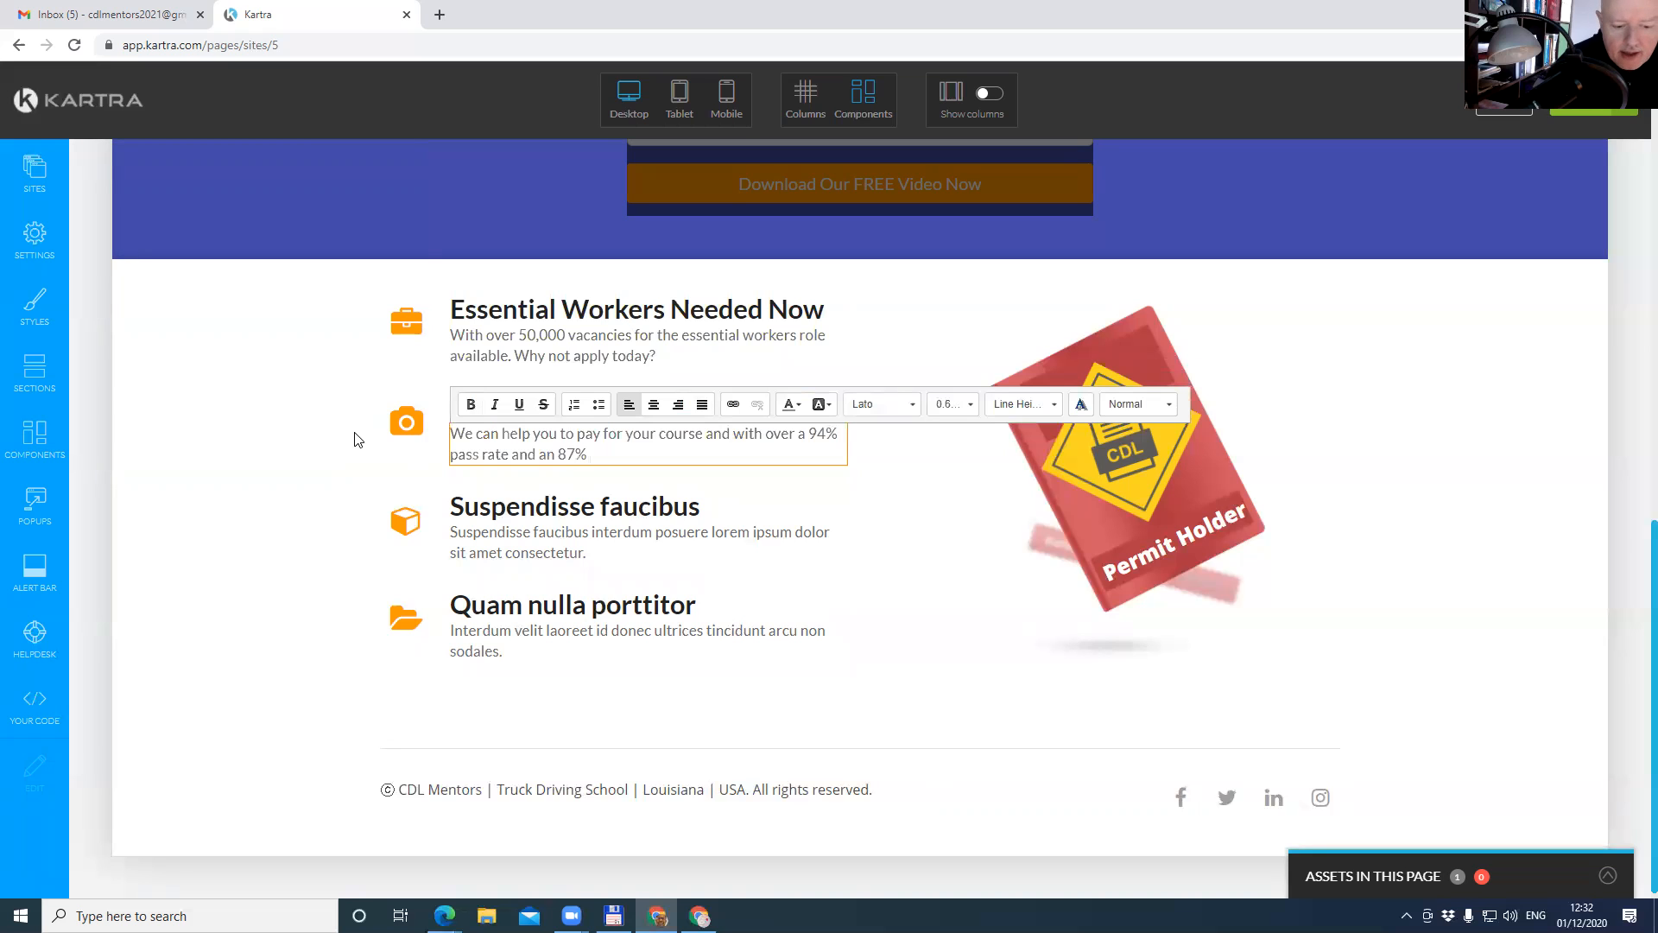
Continue the financing description with "we can enter you into a program where we pay for your lessons and in return once you've passed the CDL".
text(oyment, we can enter you into a p)
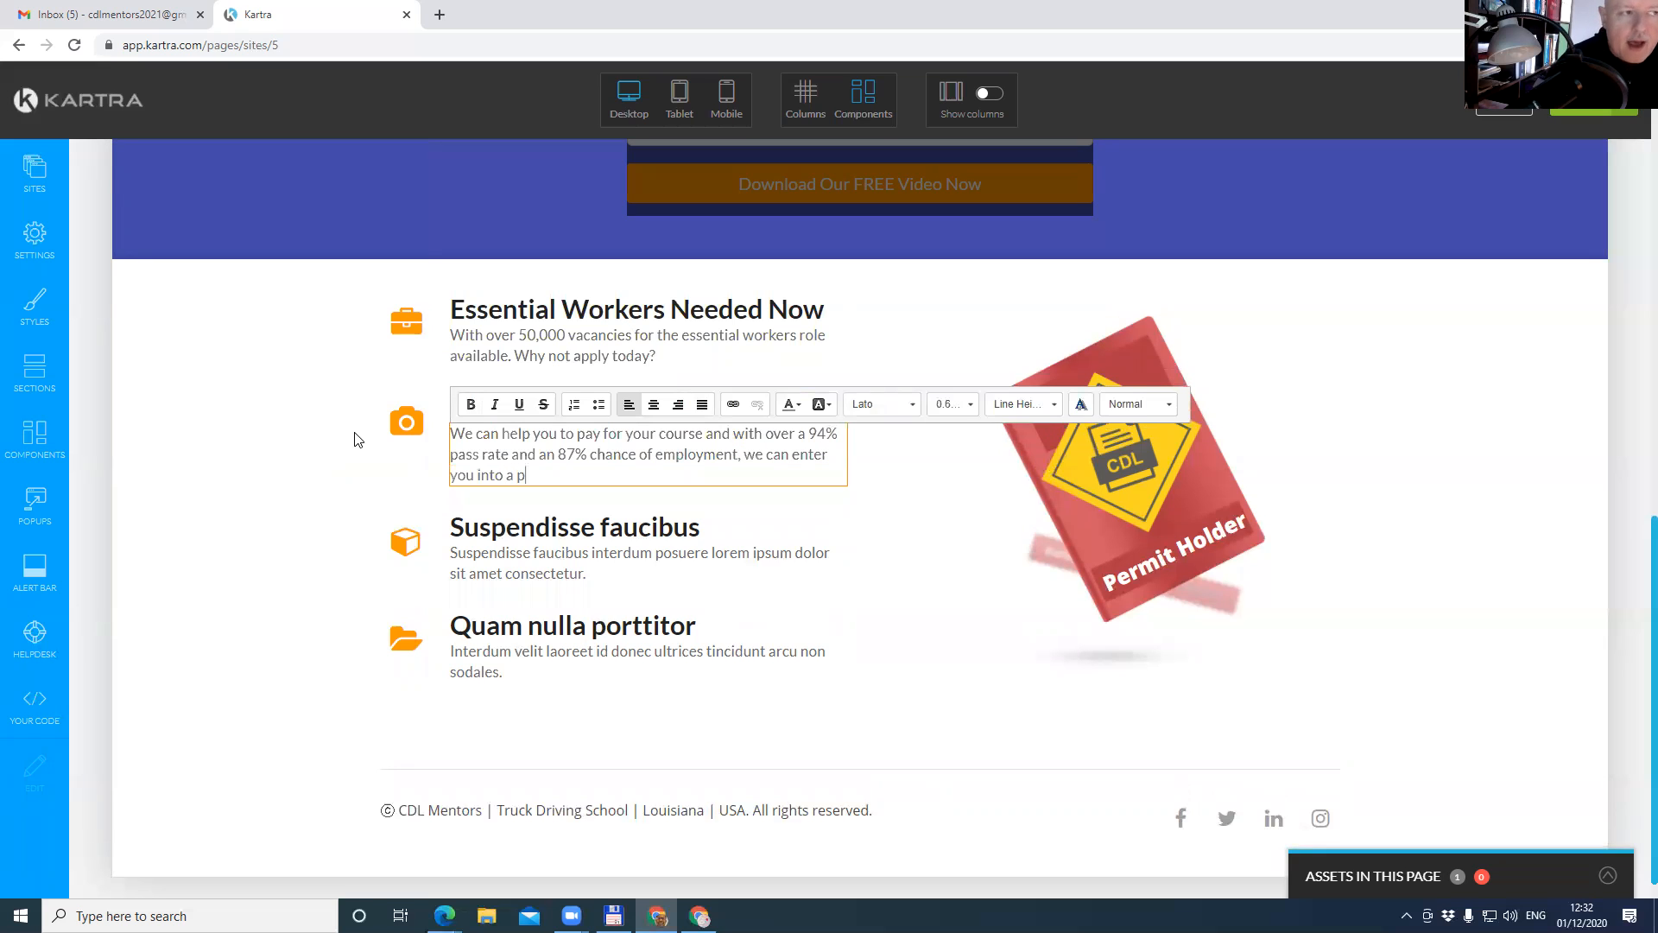
text(ogram where )
text(we pay for your)
text( lessons and in)
text( return)
text( once you've pa)
text(ssed the CDL)
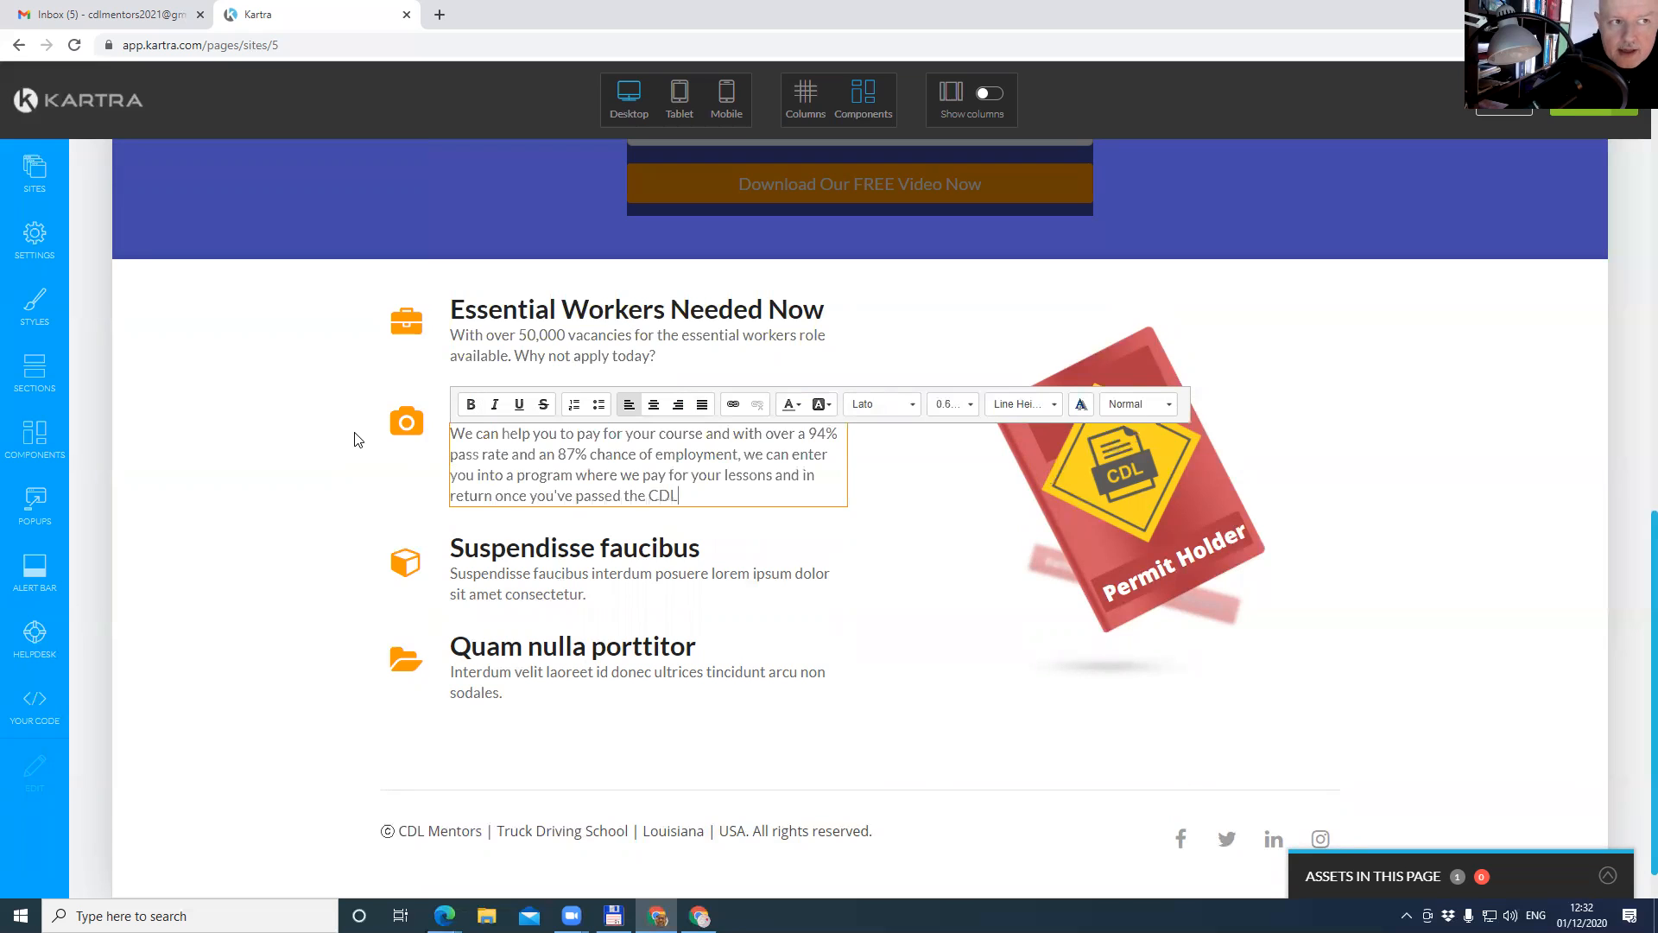
Finish the financing description with "Class A/B/C programs then we will send you out to work for one of our partner companies.".
text( Class A/B/C programs w)
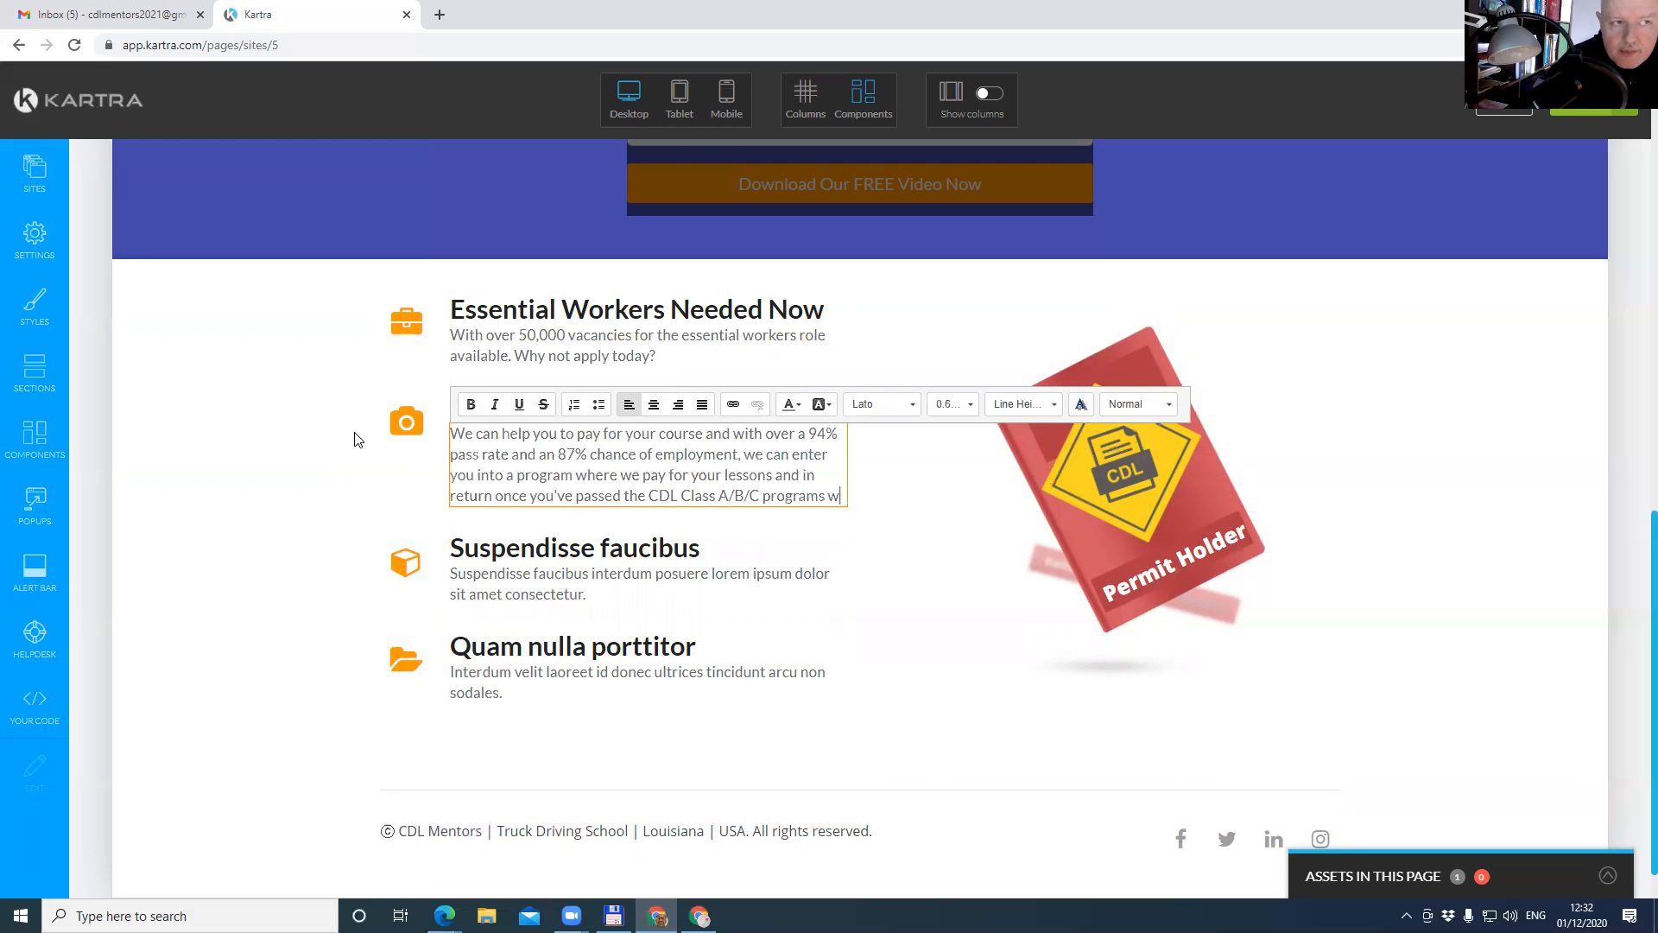
key(BackSpace)
text(then we)
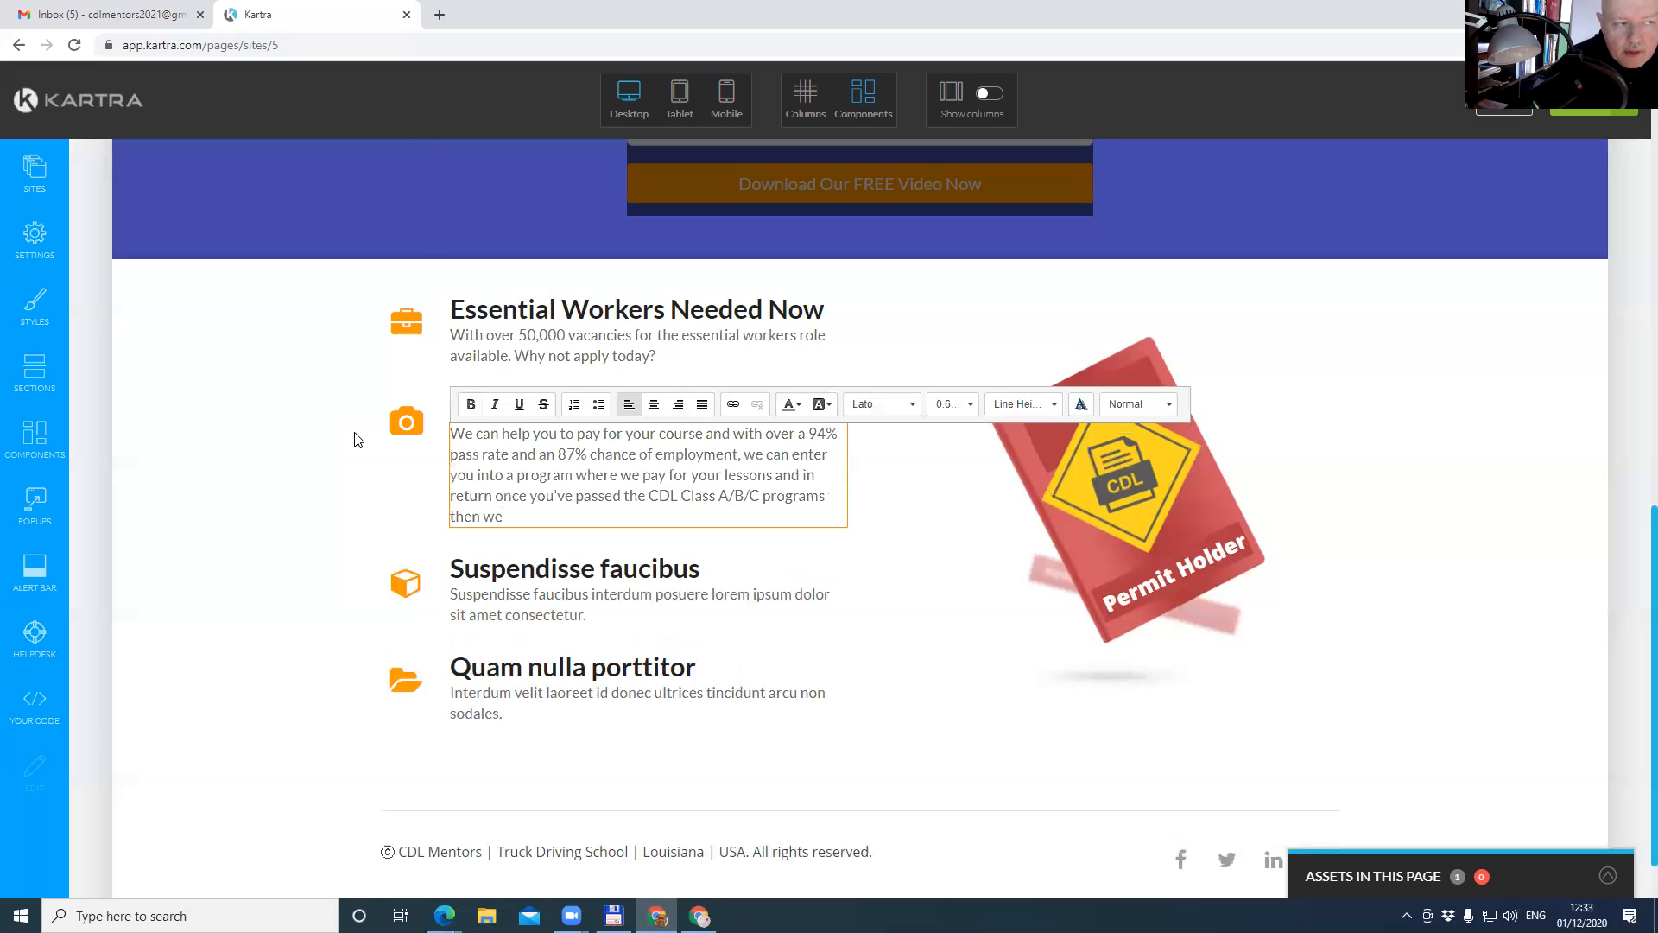
text( will send you out to work for one of yo)
key(BackSpace)
text(ou)
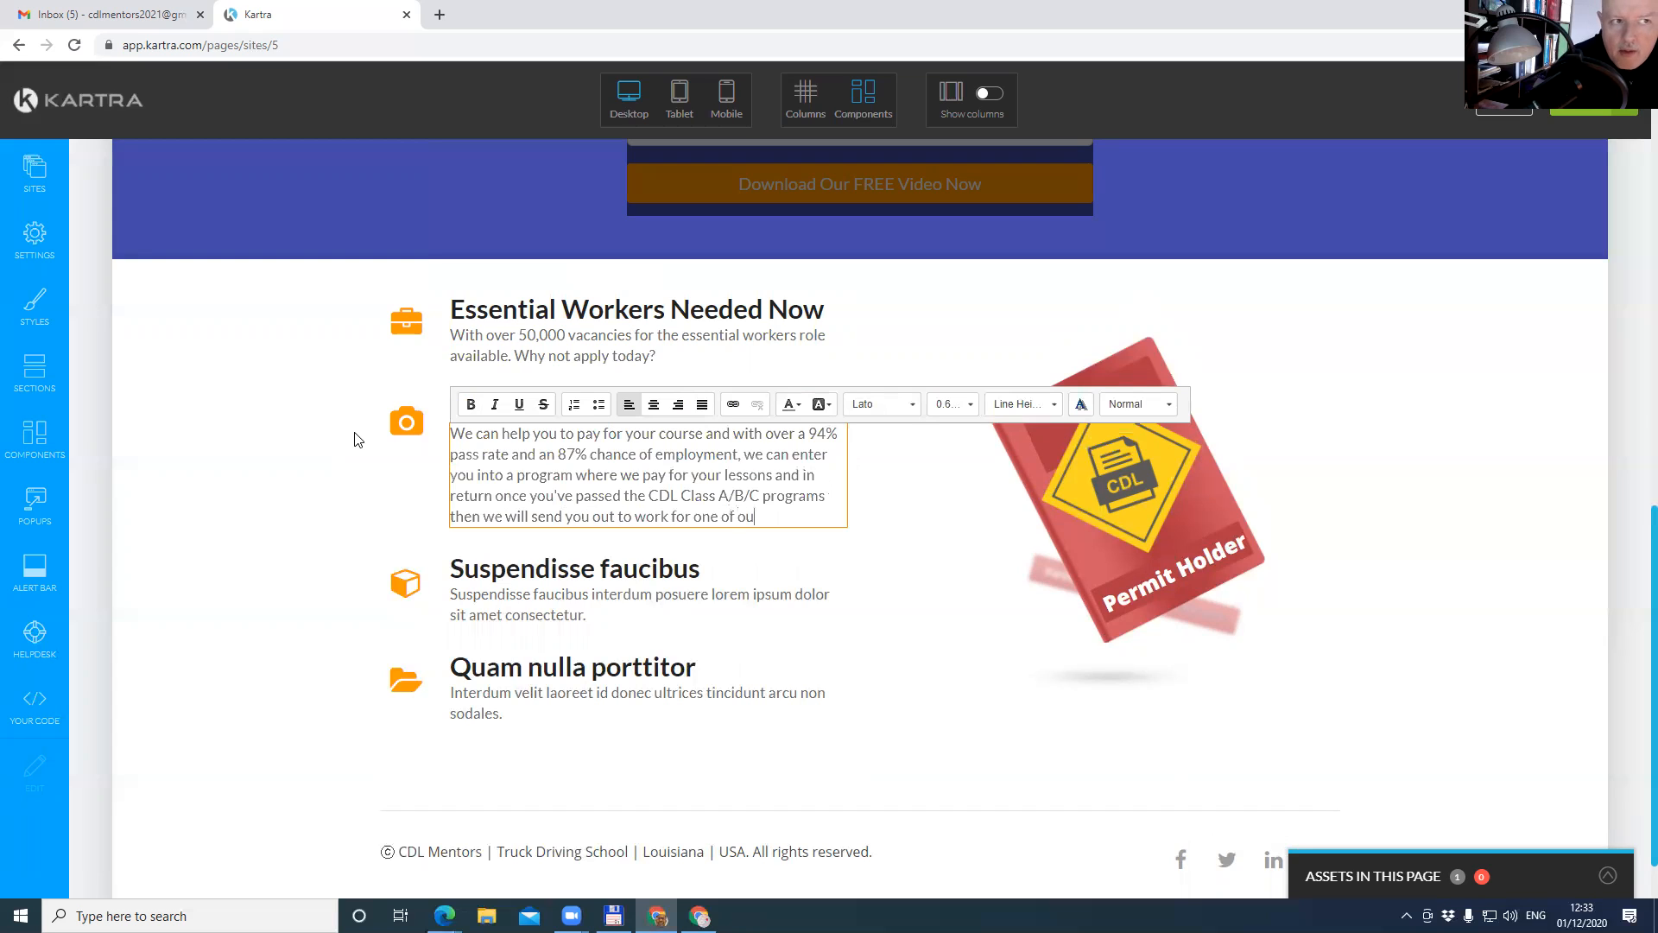
text(r partner companies.)
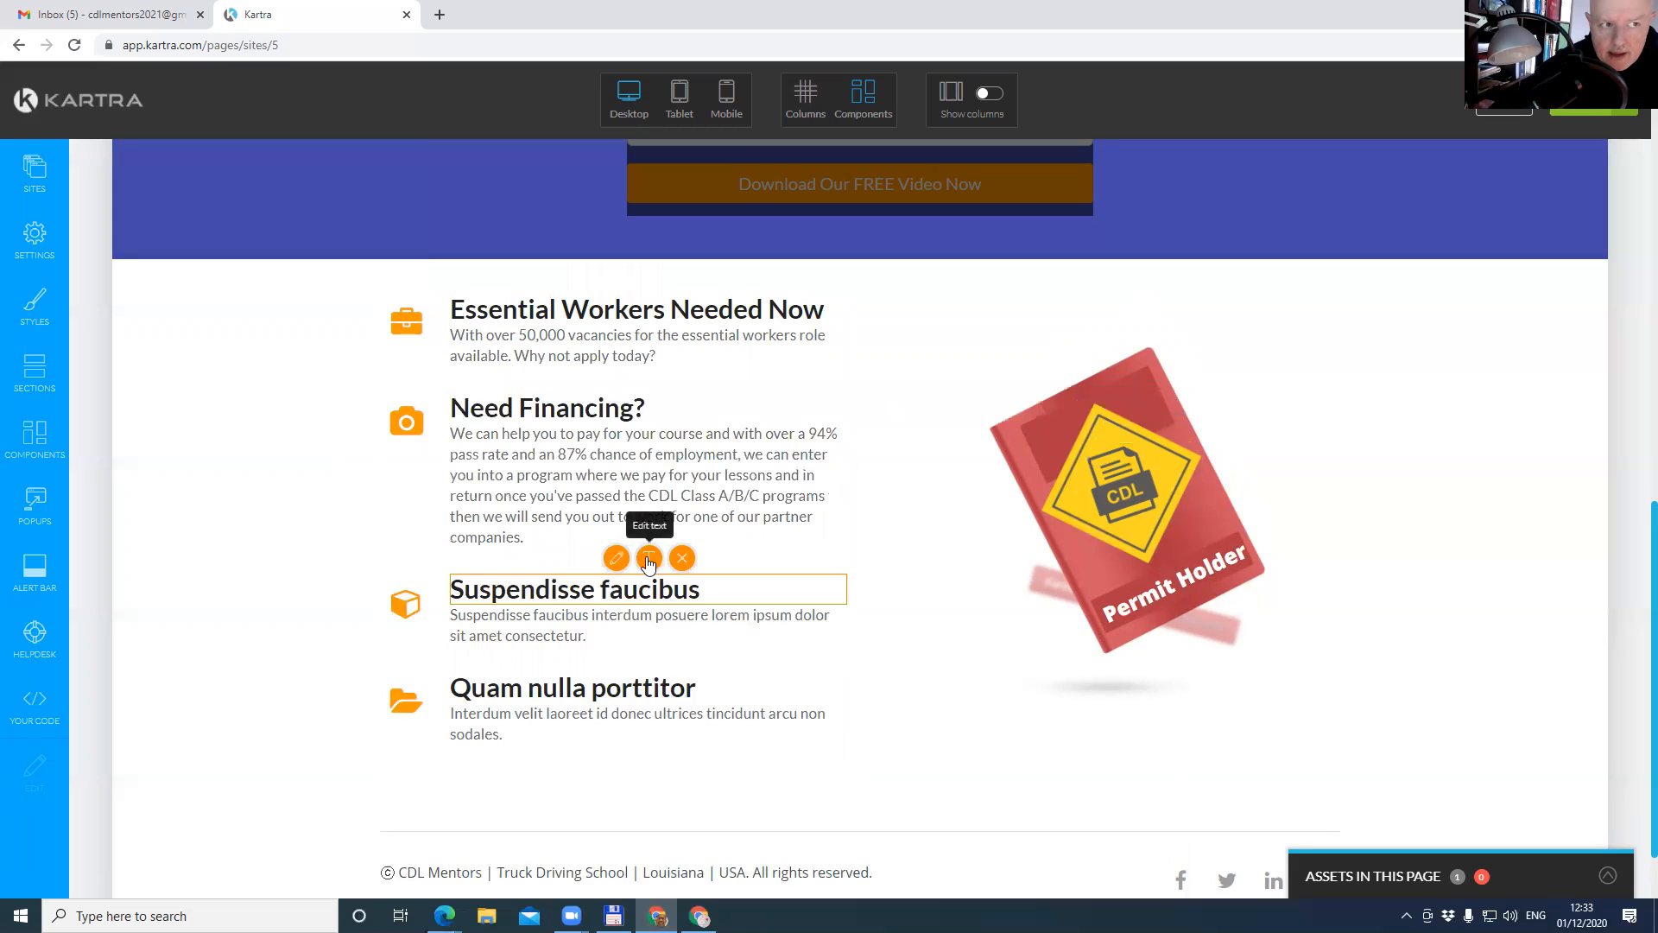
Replace the third feature heading, "Suspendisse faucibus", with "Freedom To Be Your Own Boss".
click(693, 593)
drag(694, 592, 369, 576)
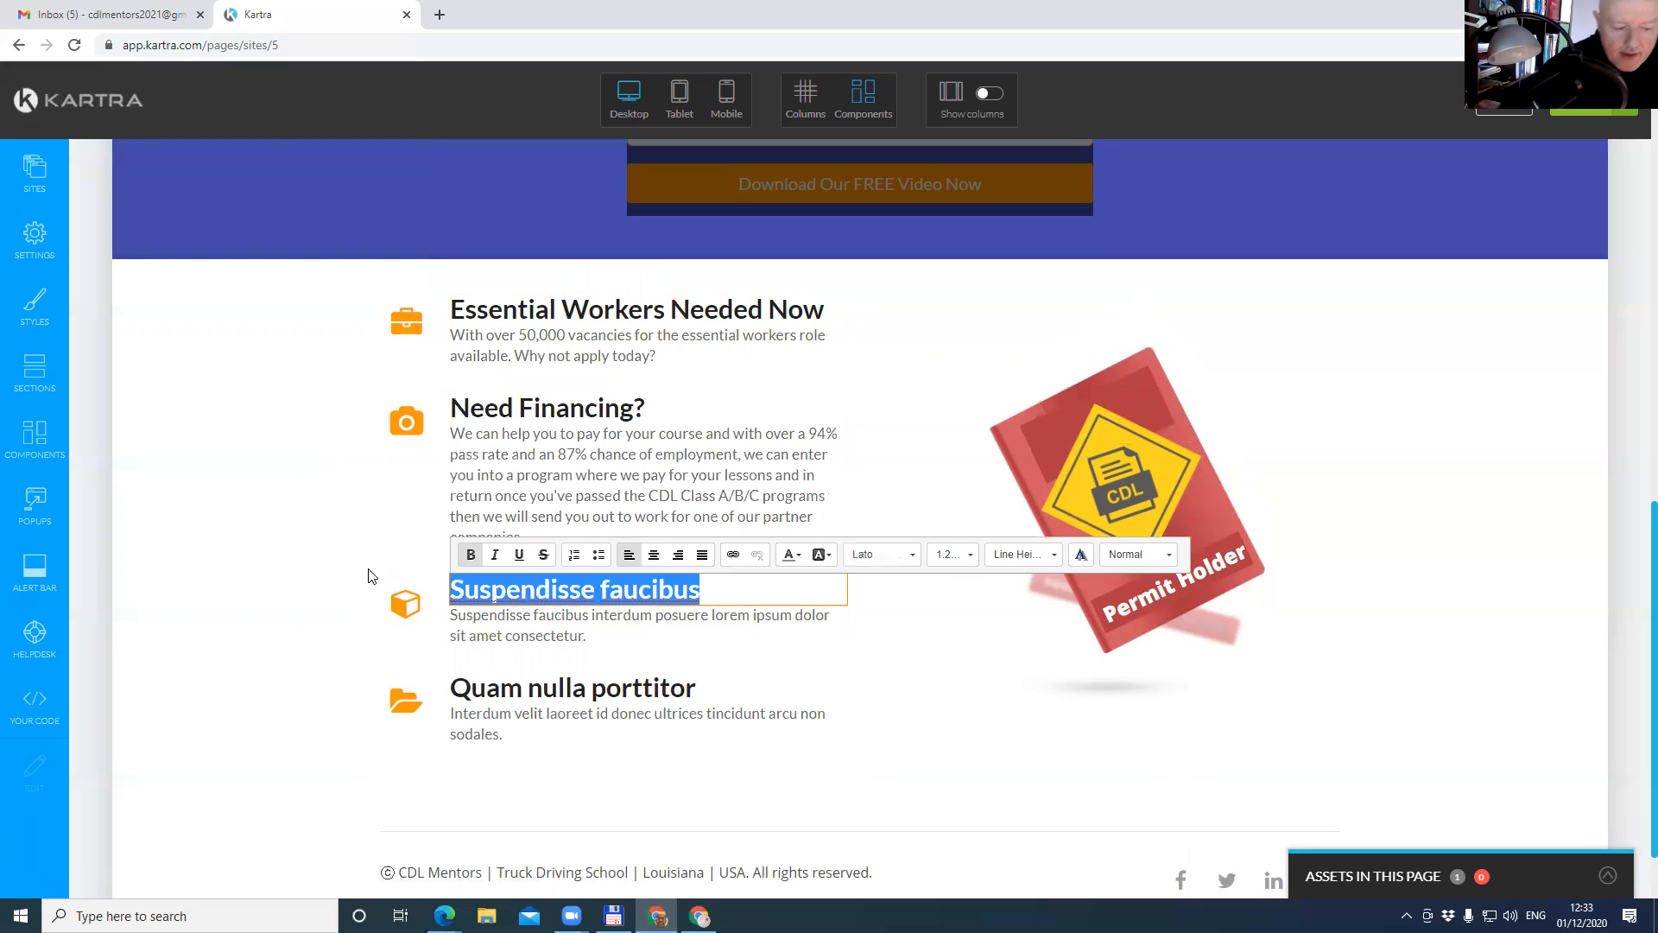
text(Freedom To Be Your Own Boss)
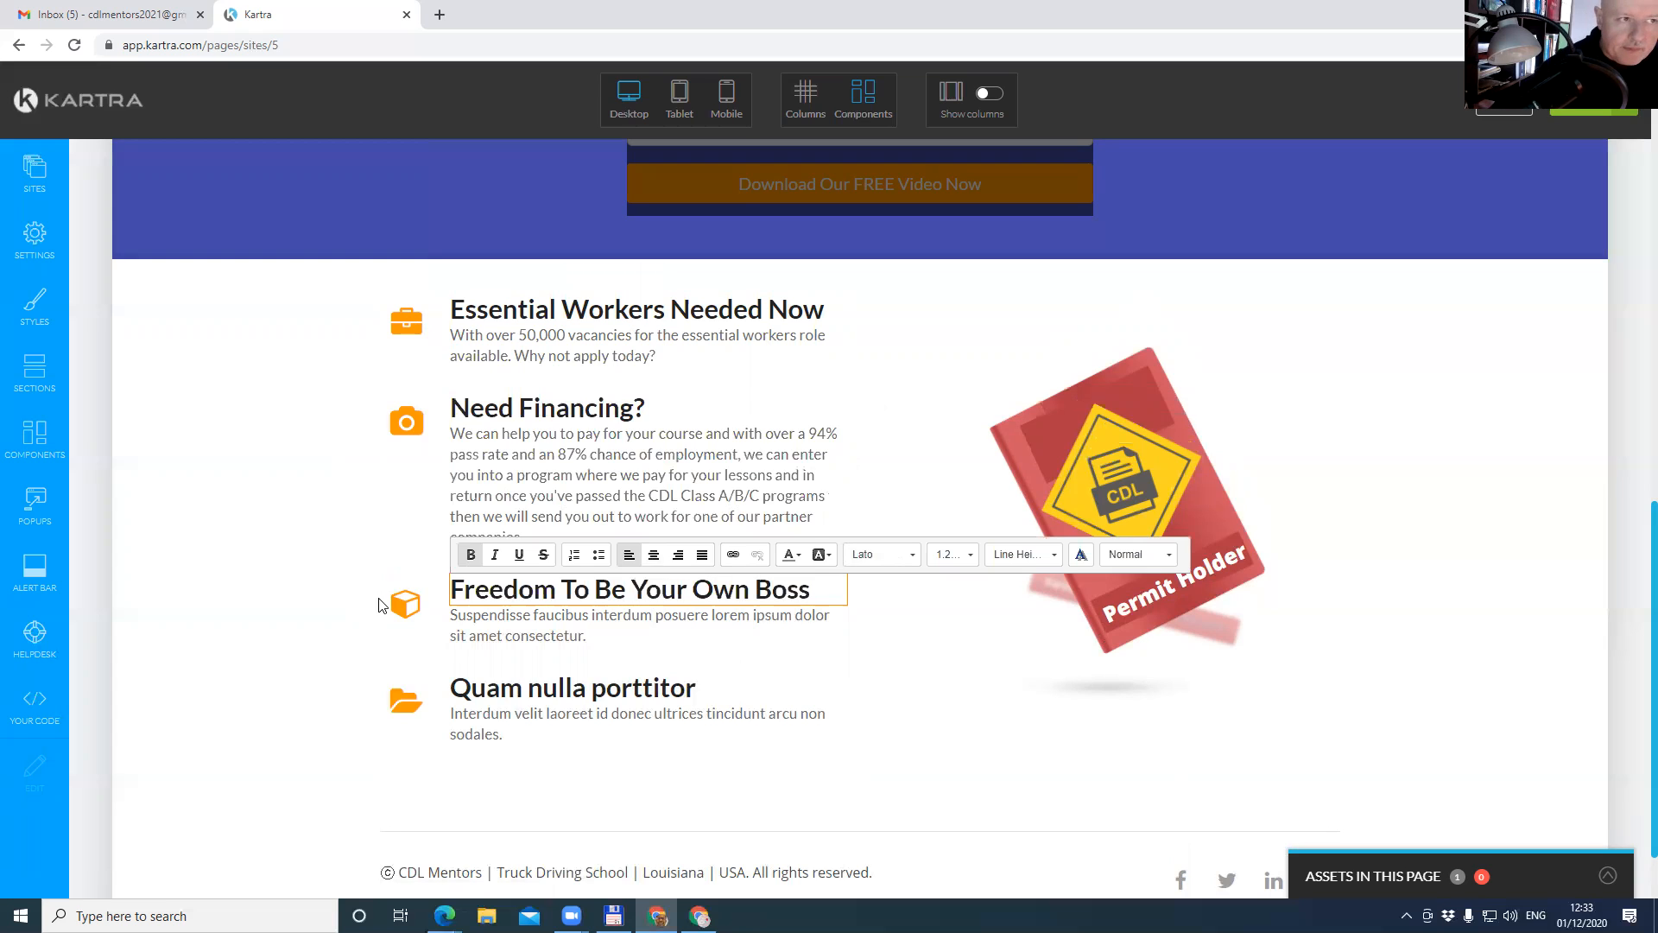
Replace the third feature's description with "Experience the freedom of driving across North America.".
click(588, 633)
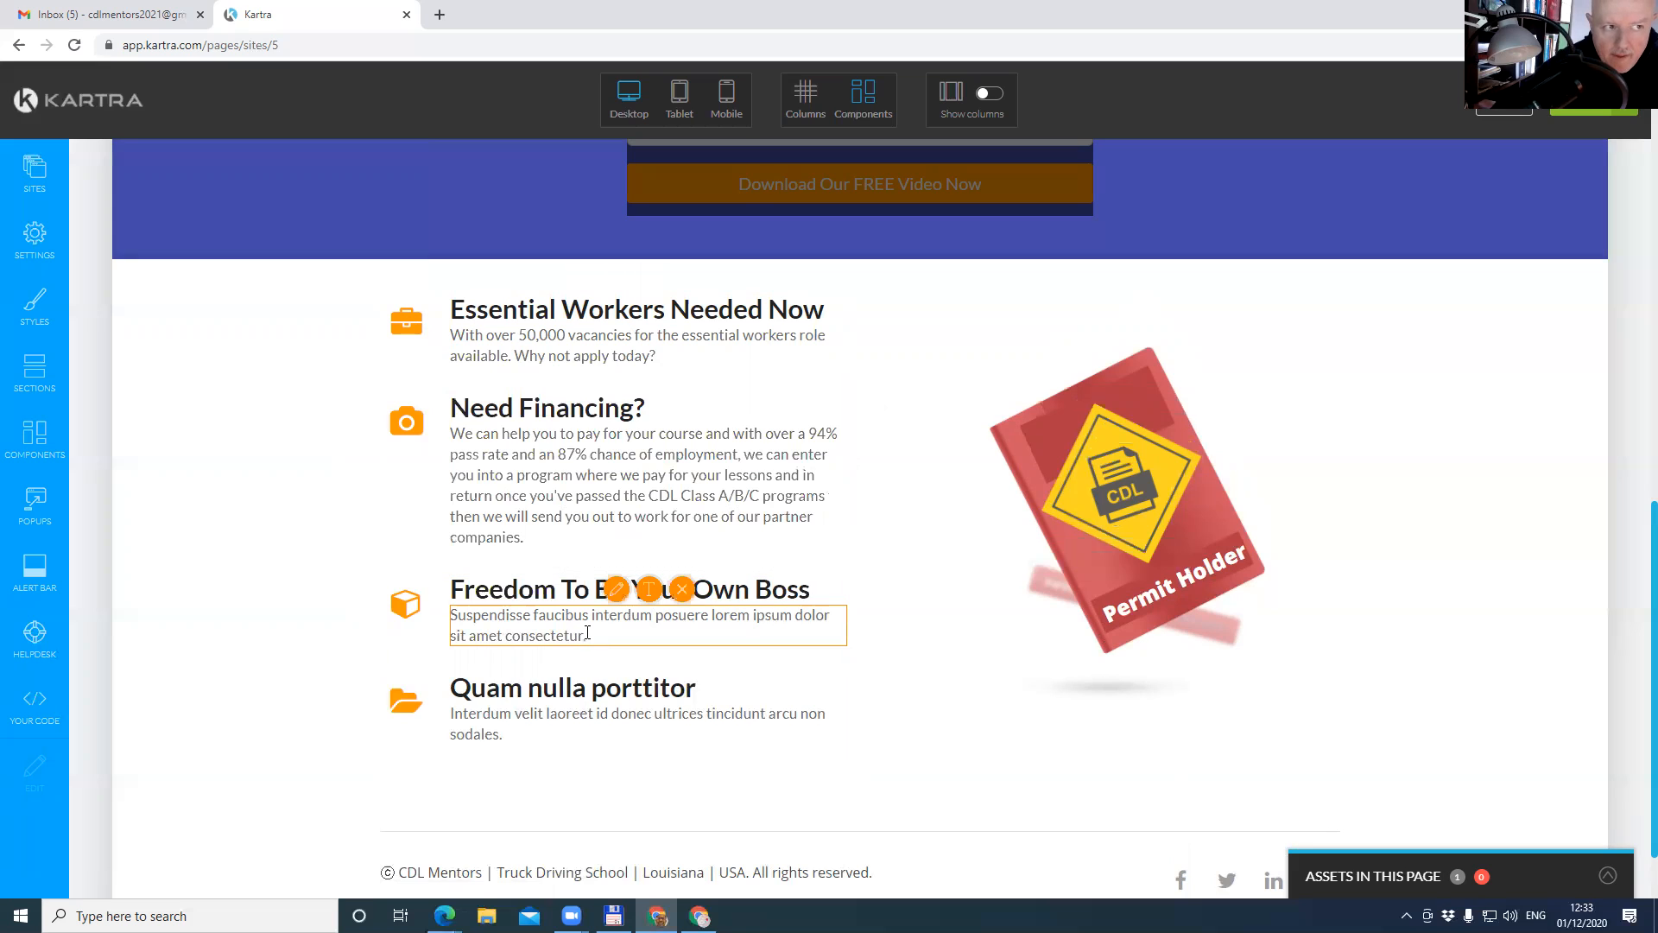
click(649, 589)
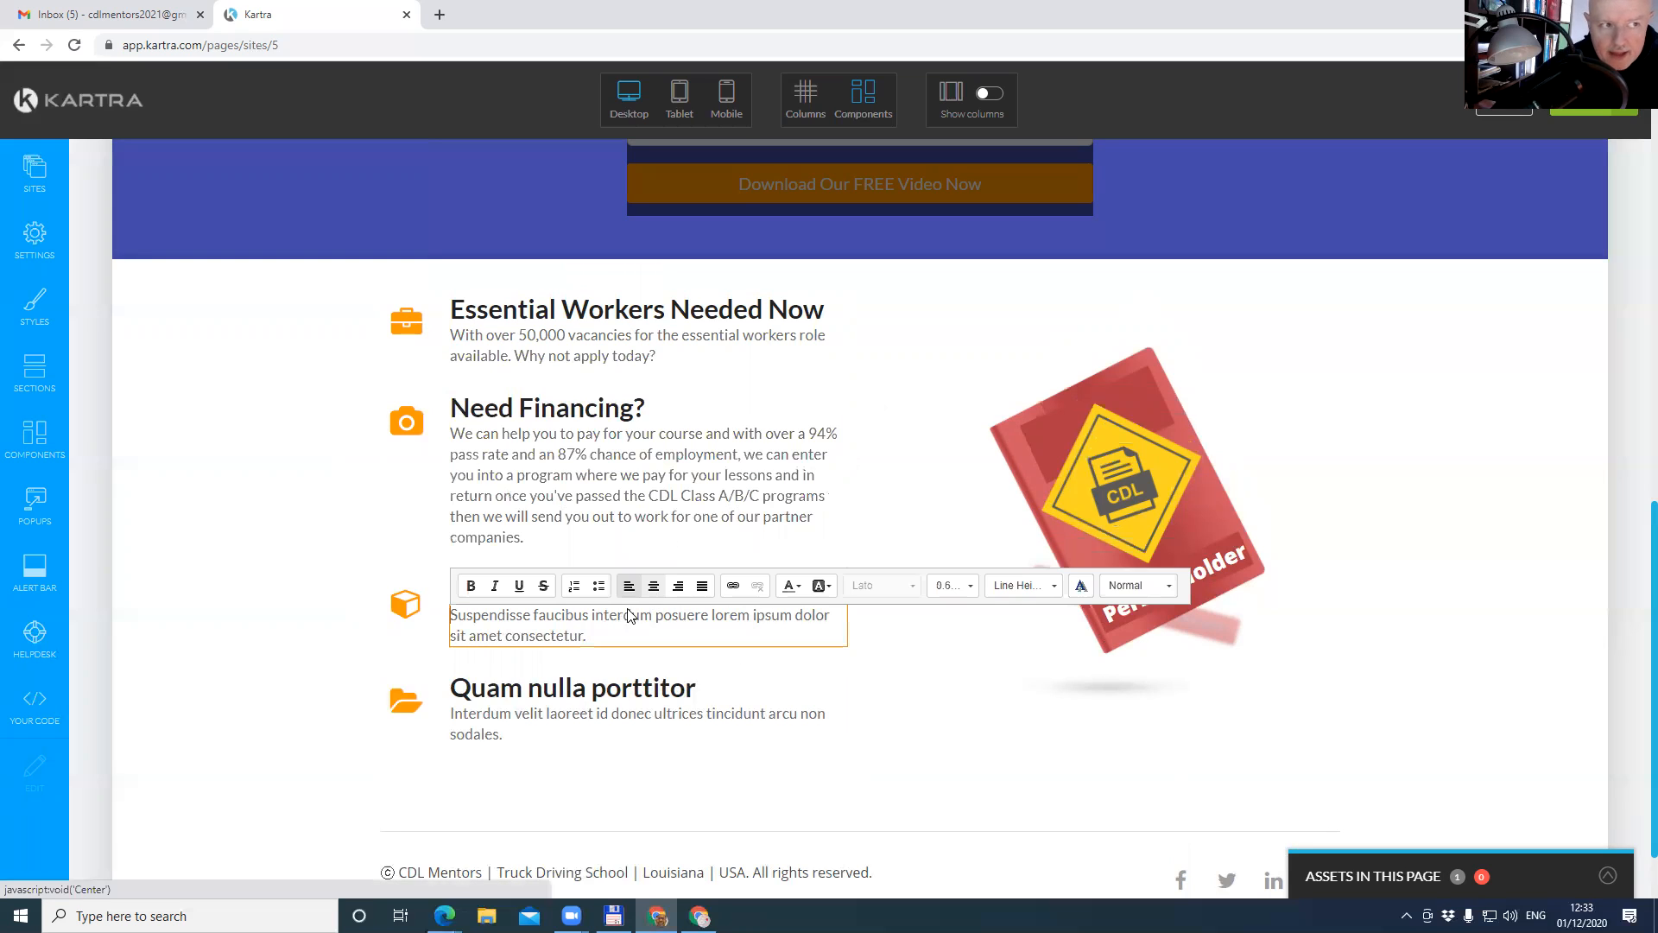
drag(606, 630, 446, 585)
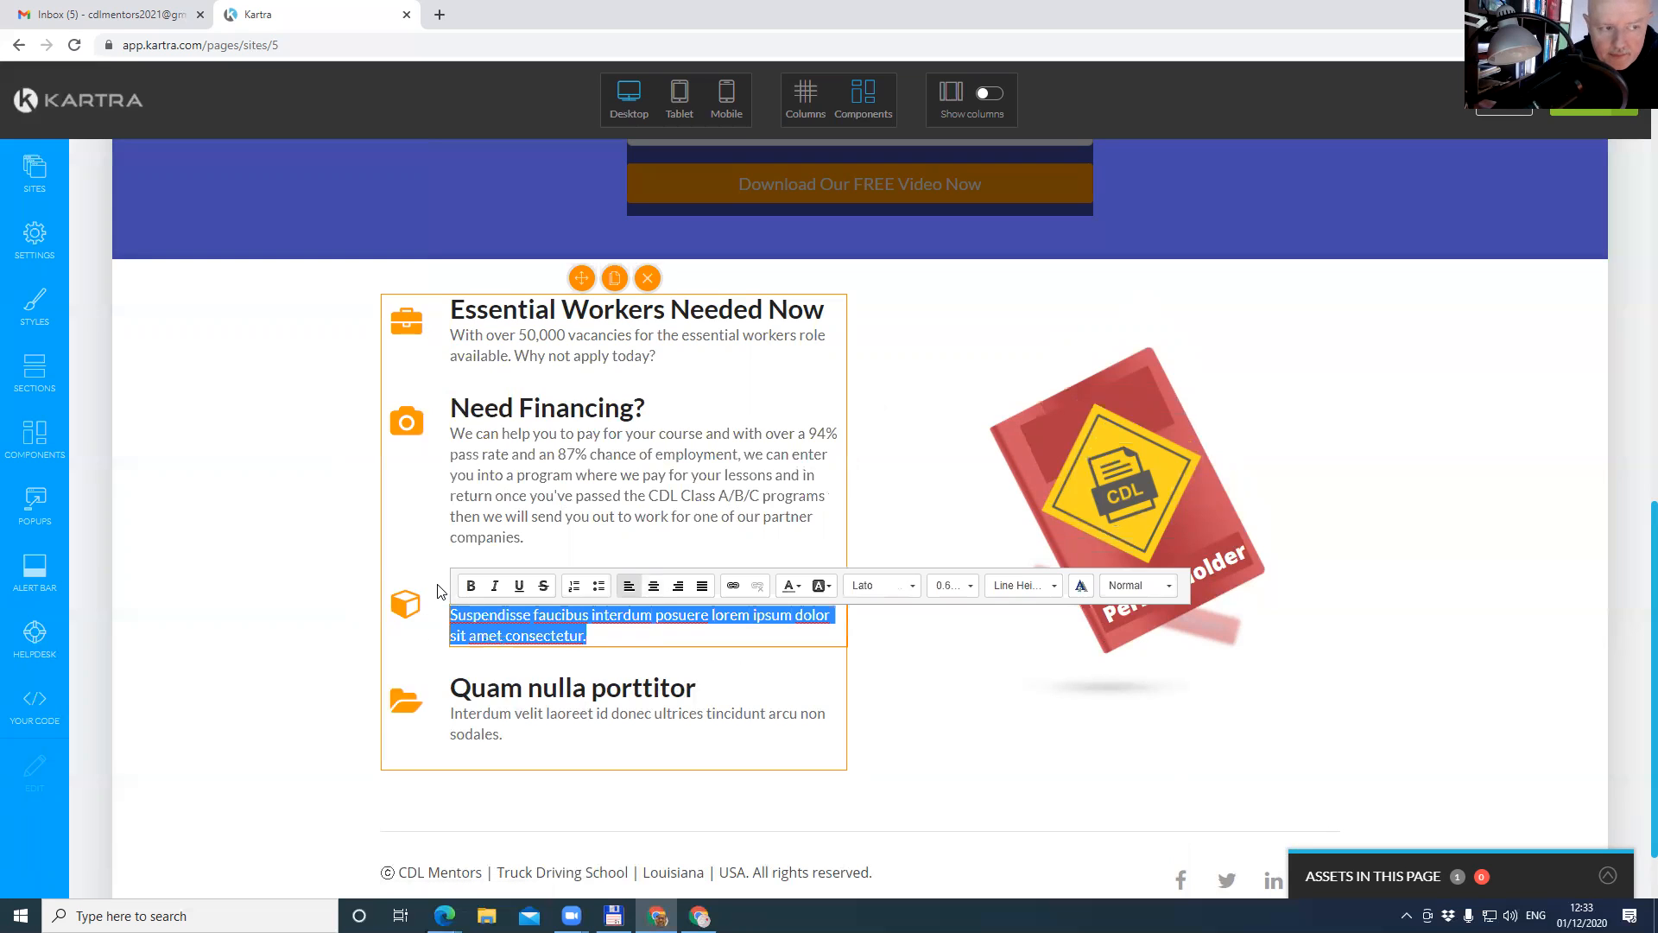
text(Experienc)
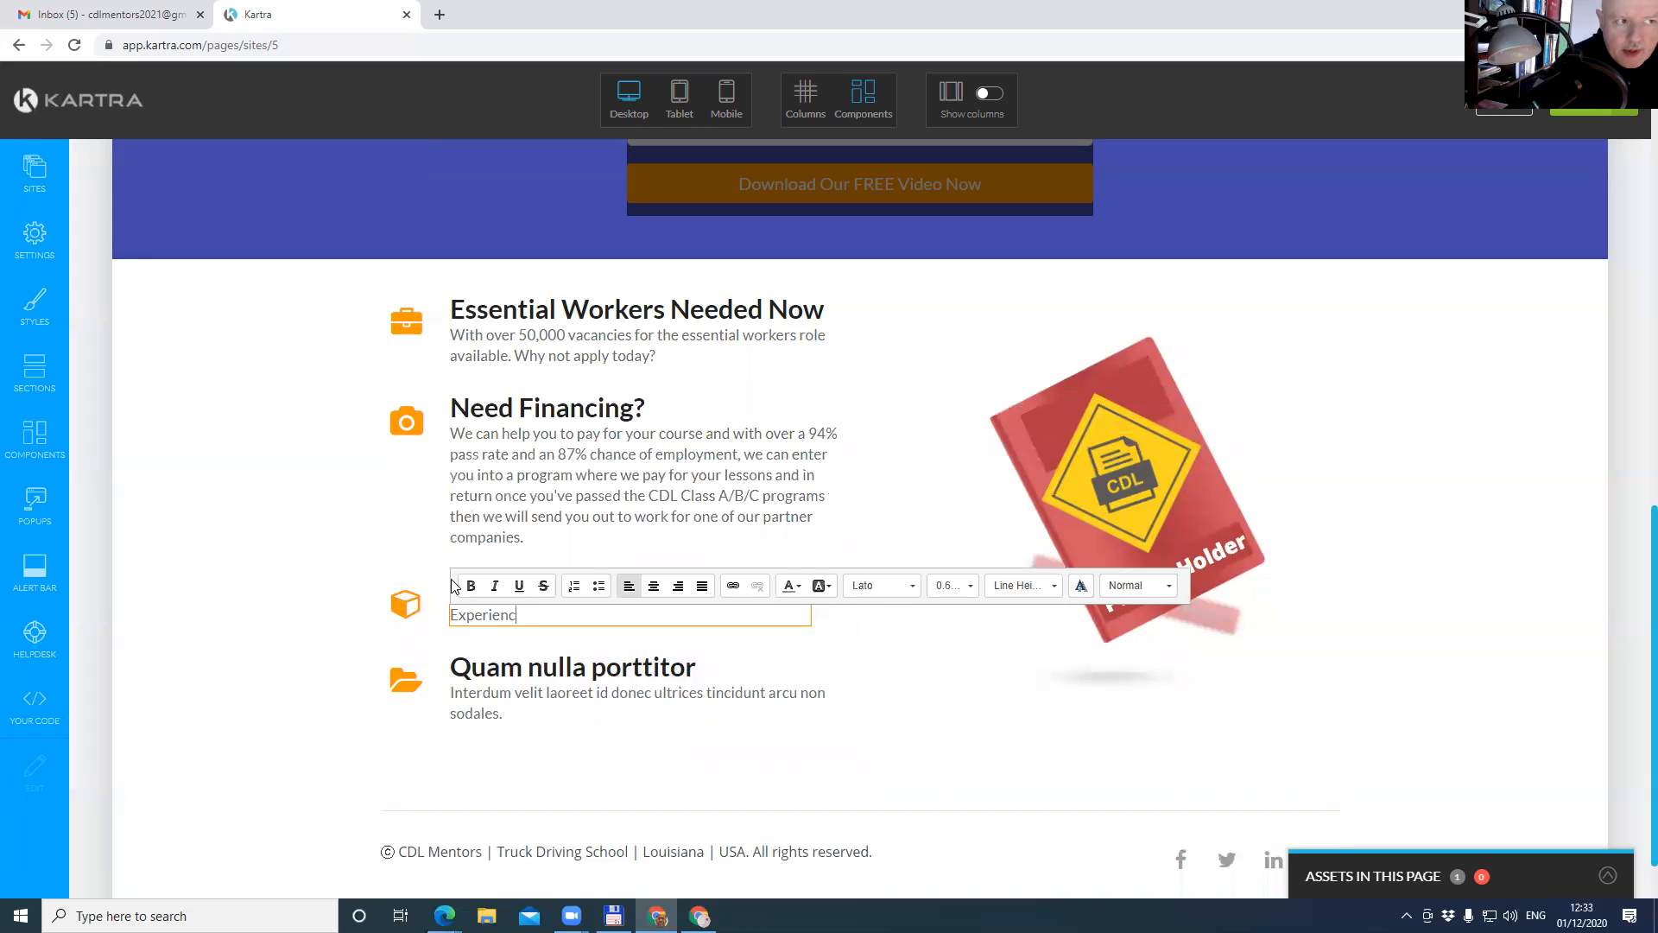
text(e the freedom of driving acors)
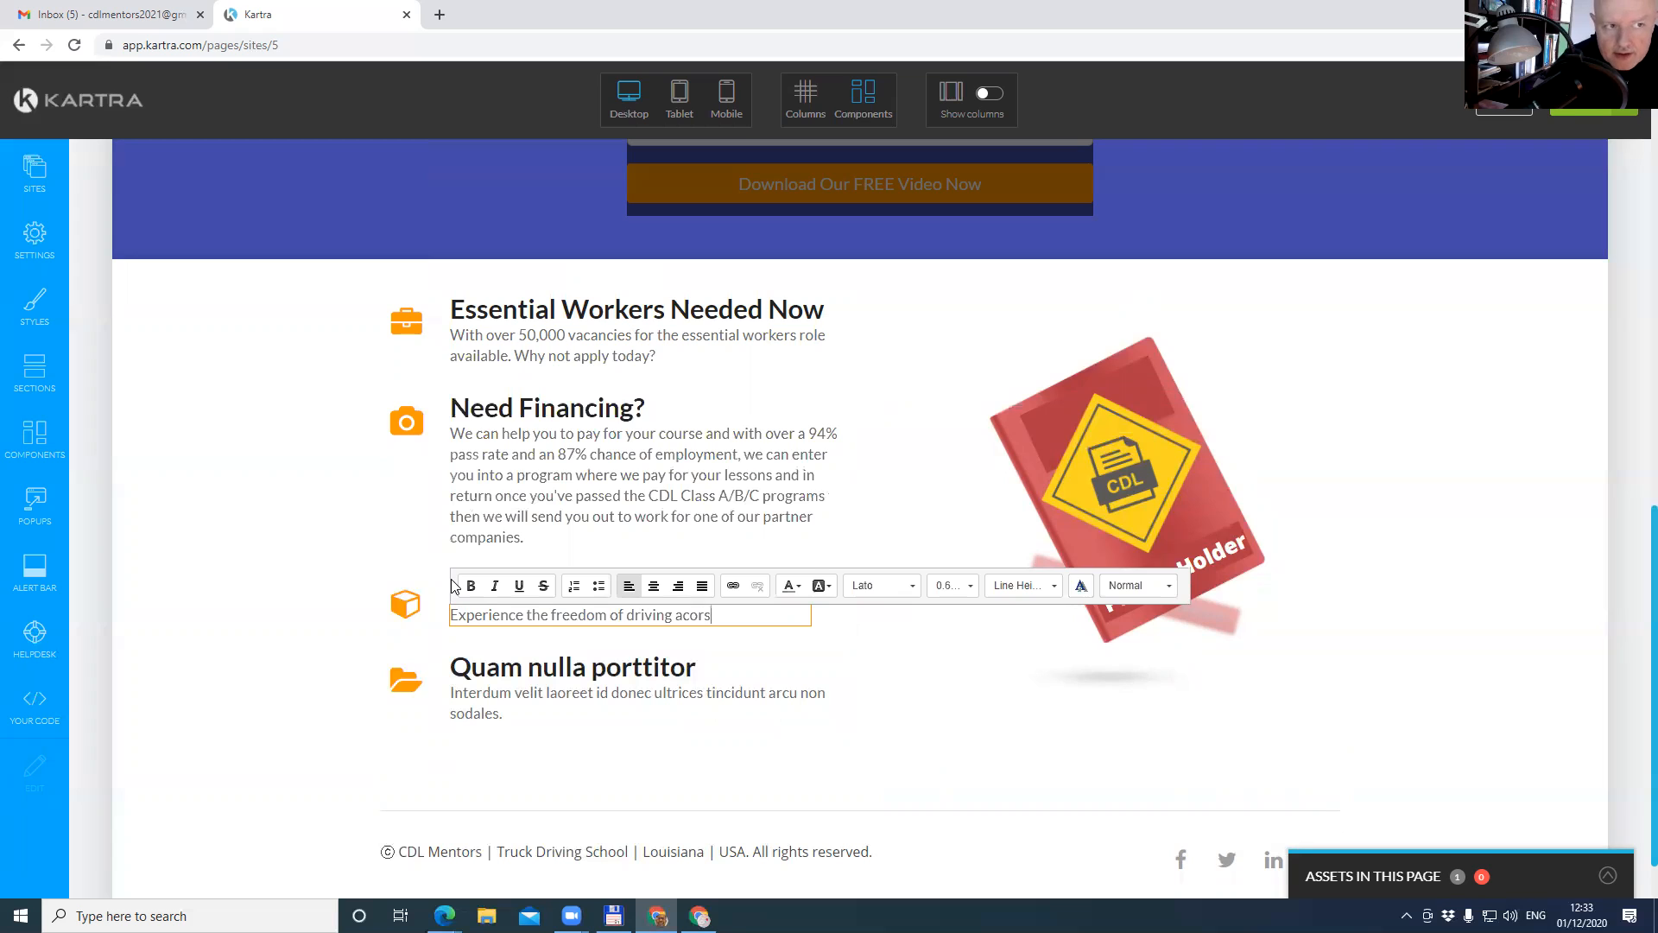
key(BackSpace)
key(BackSpace)
key(BackSpace)
text(ross BN)
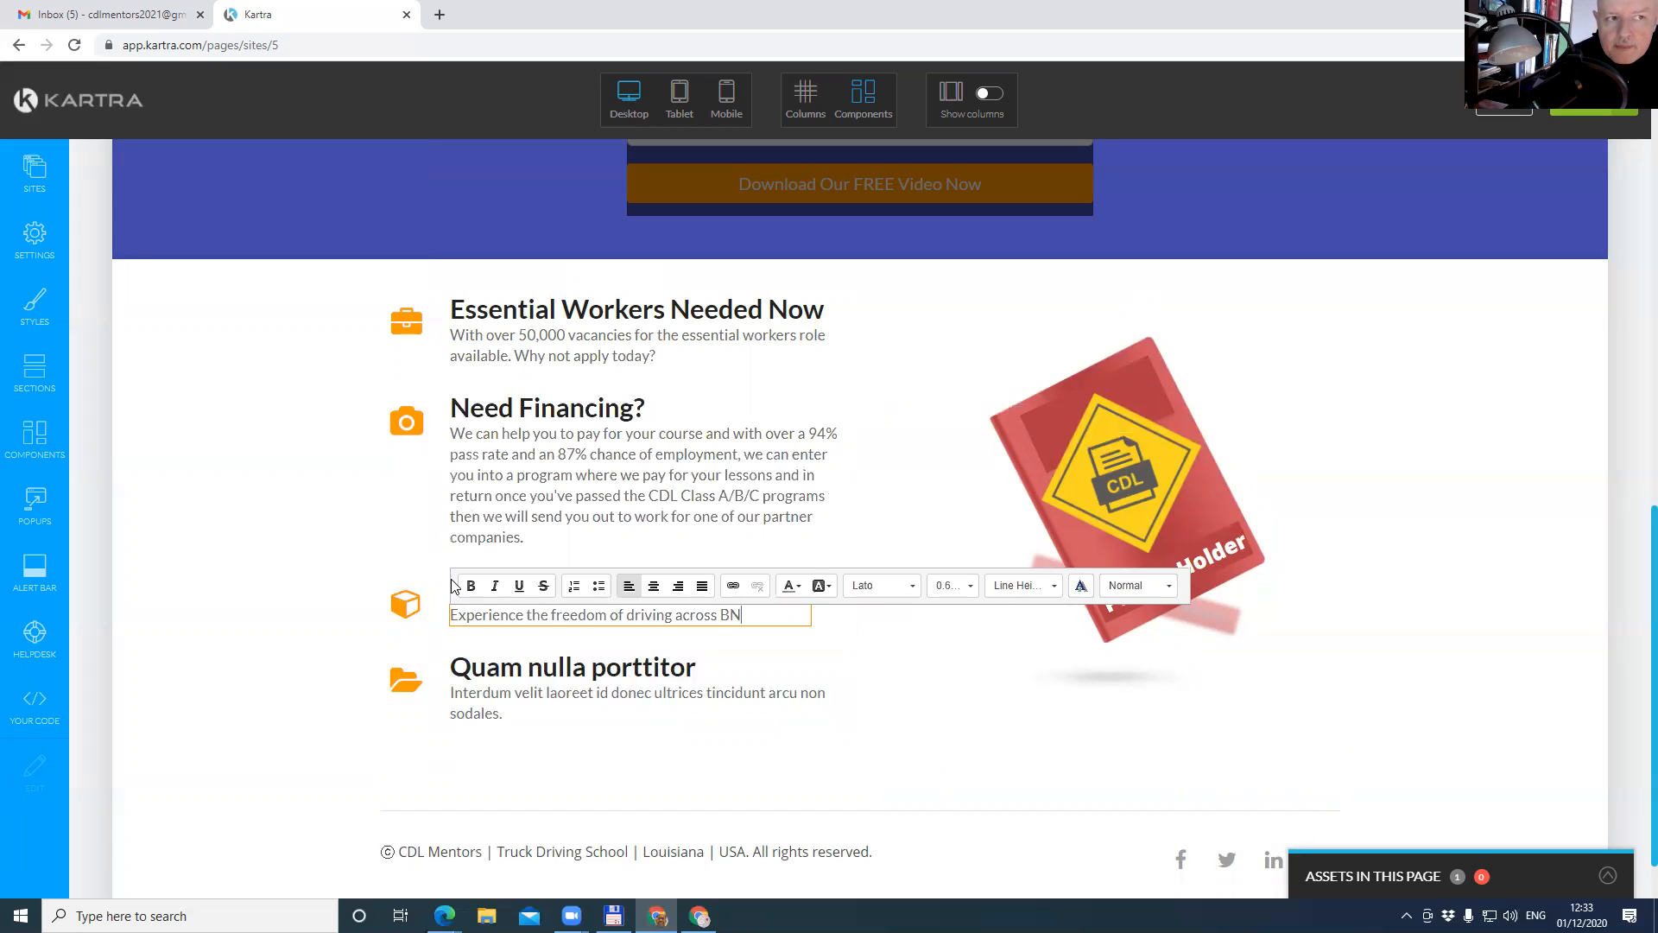
key(BackSpace)
key(BackSpace)
text(North)
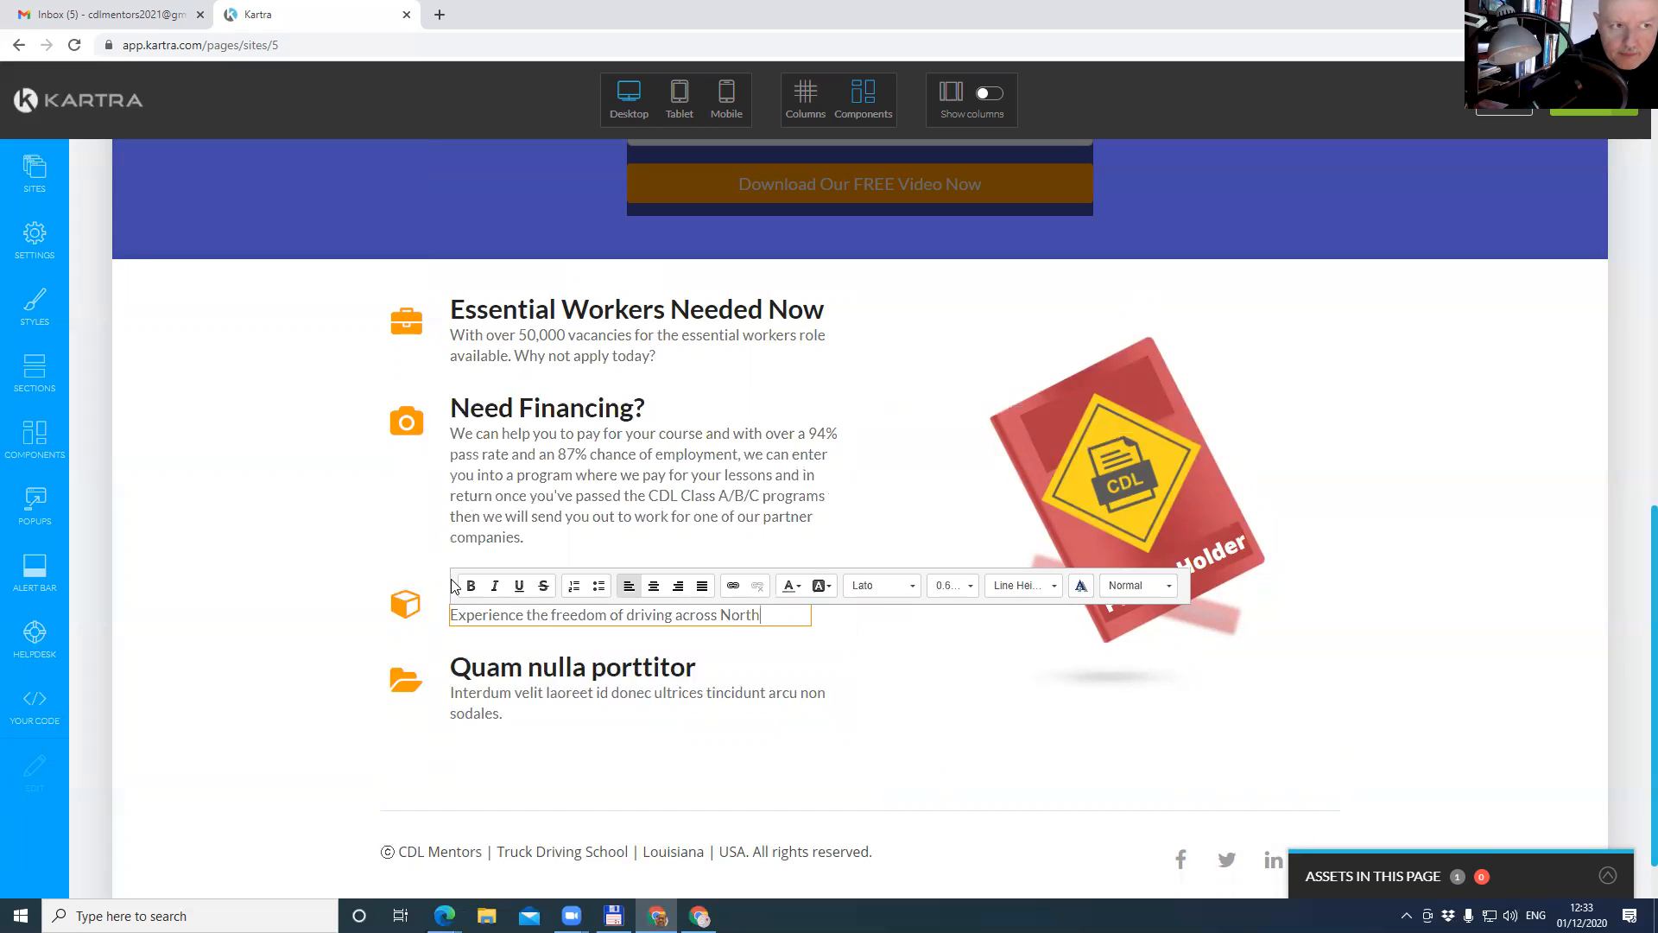
text( America.)
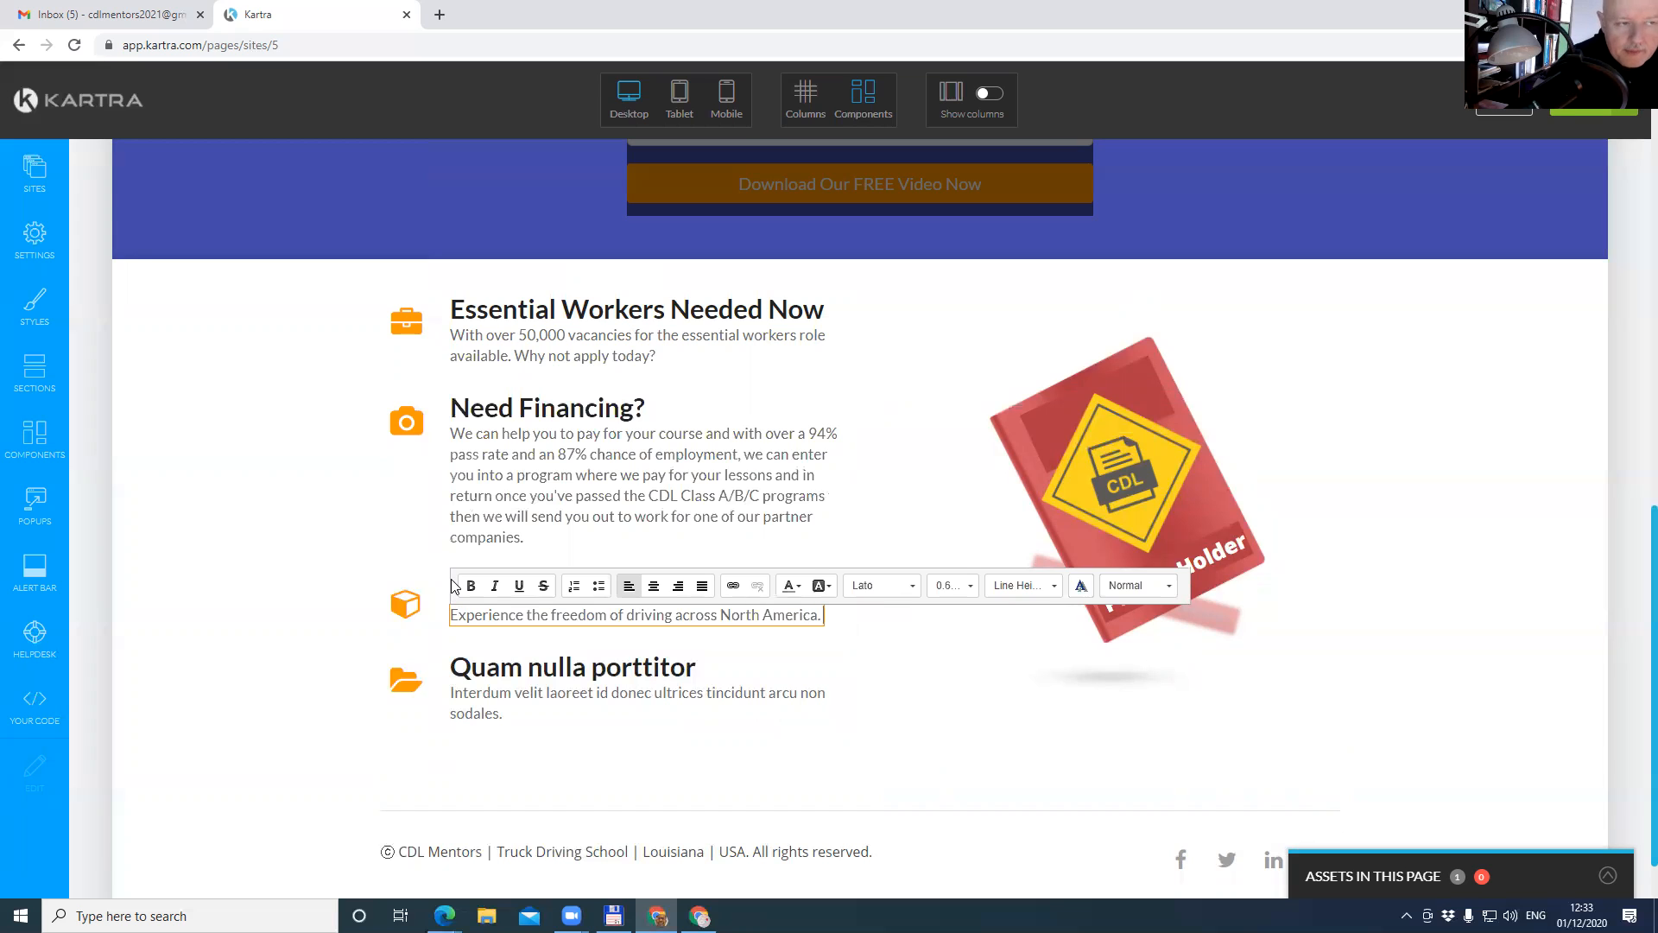
Add "On selected routes you can even bring your own pet with you" to the third feature's description.
text( O)
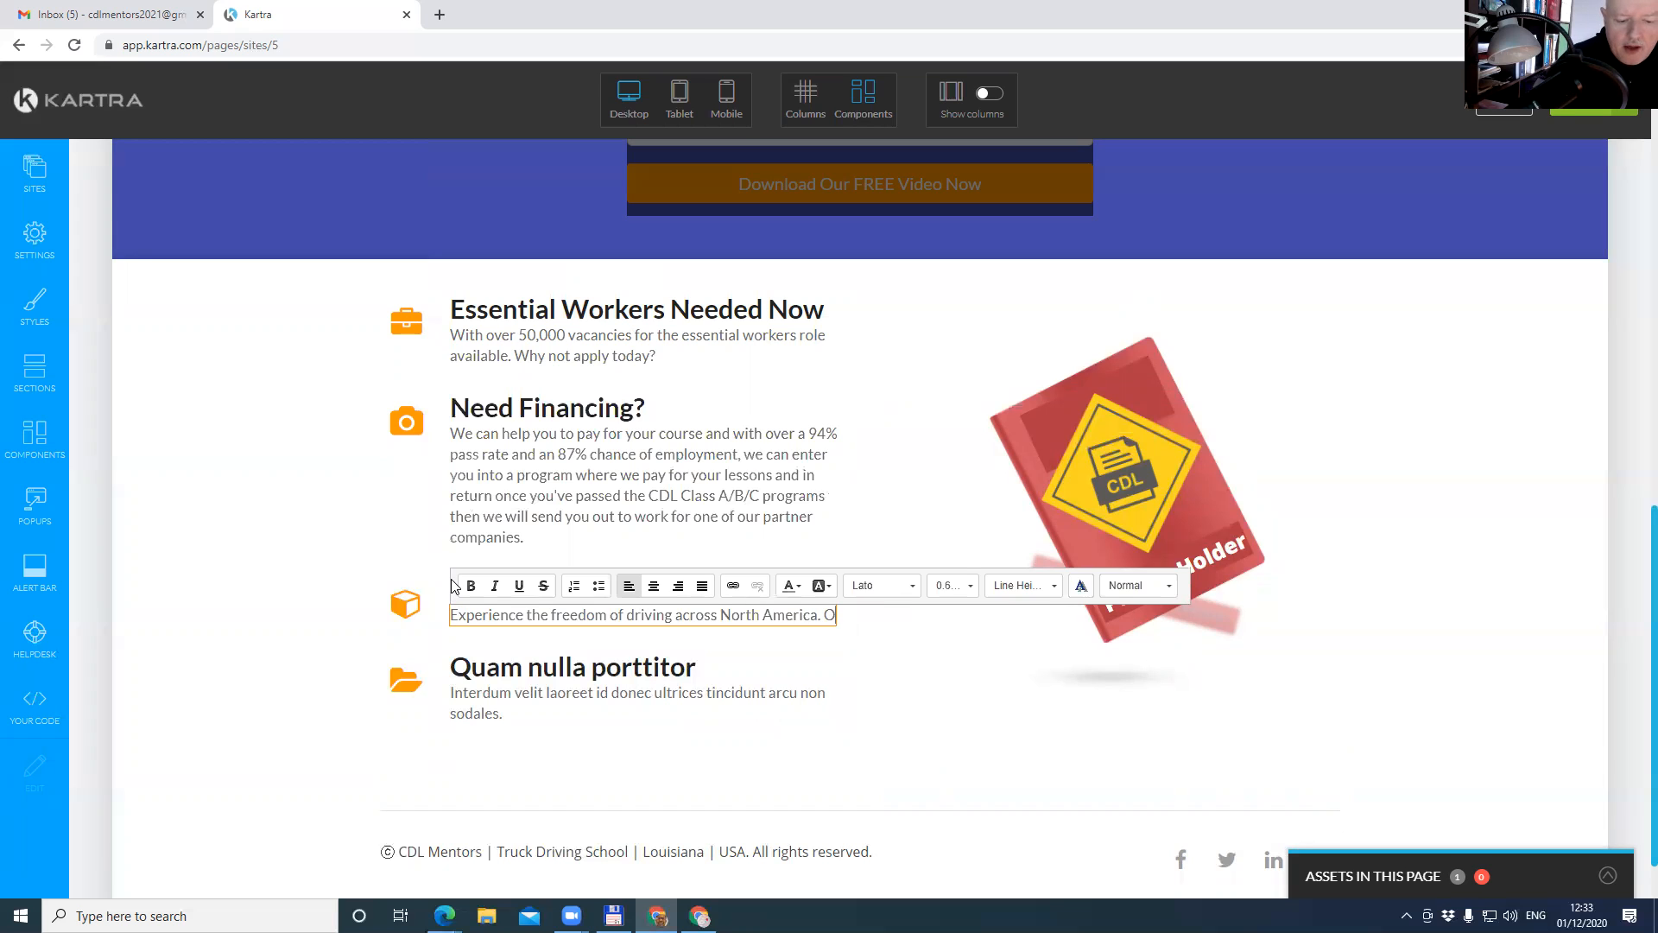
text(n selected rou)
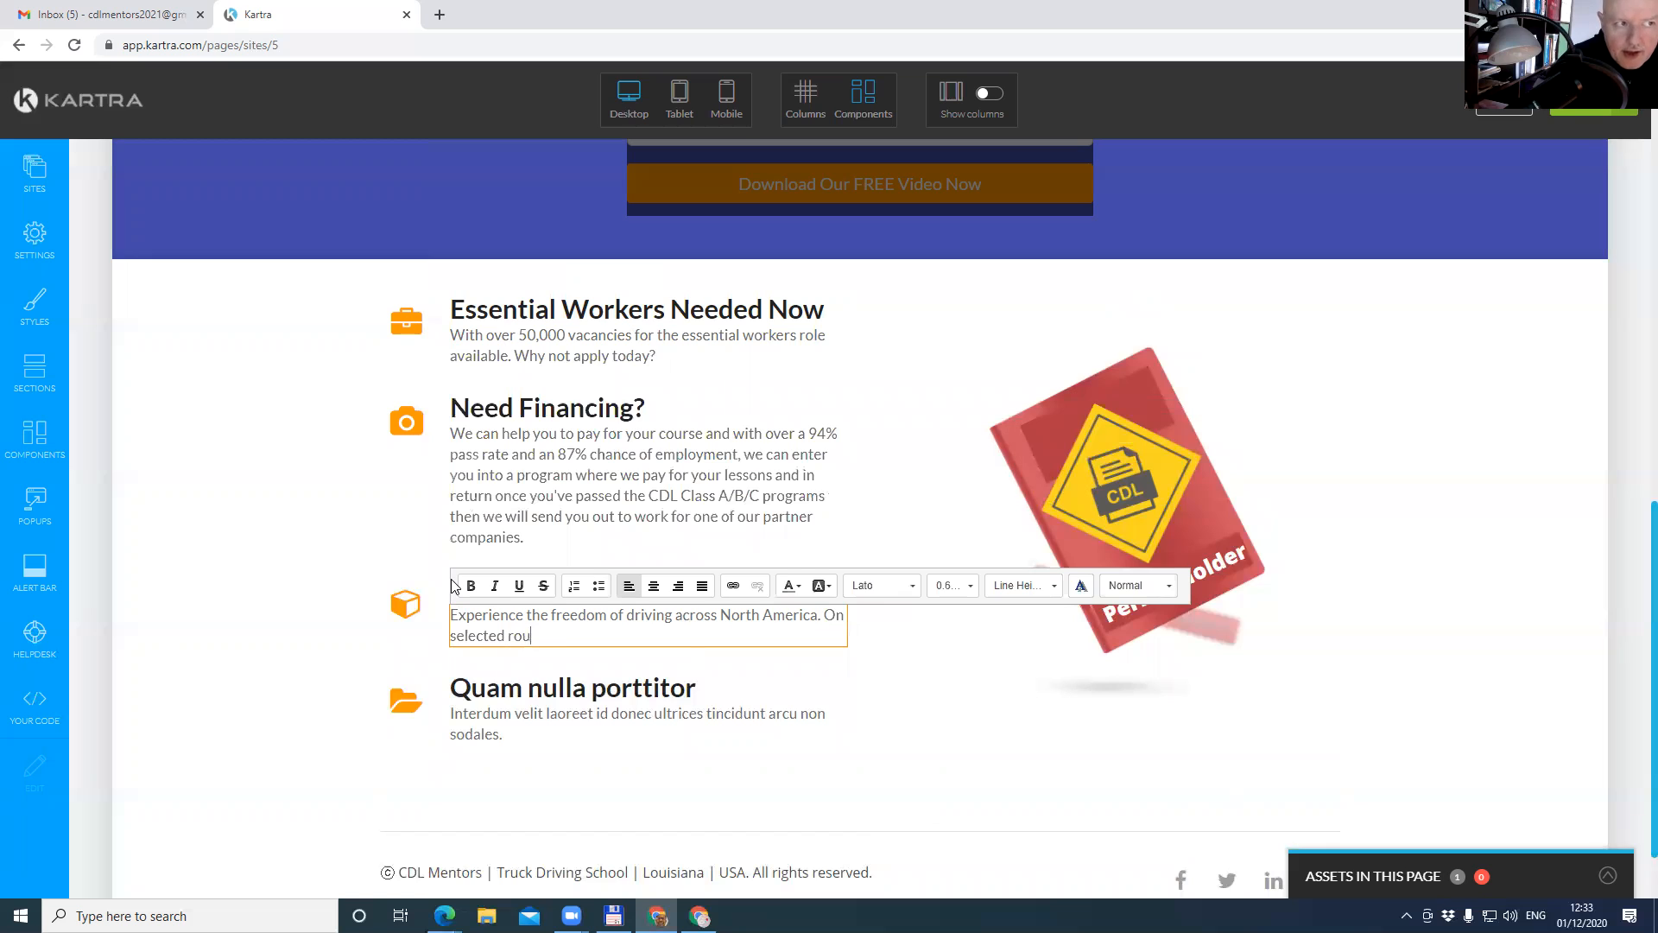
text(tes you)
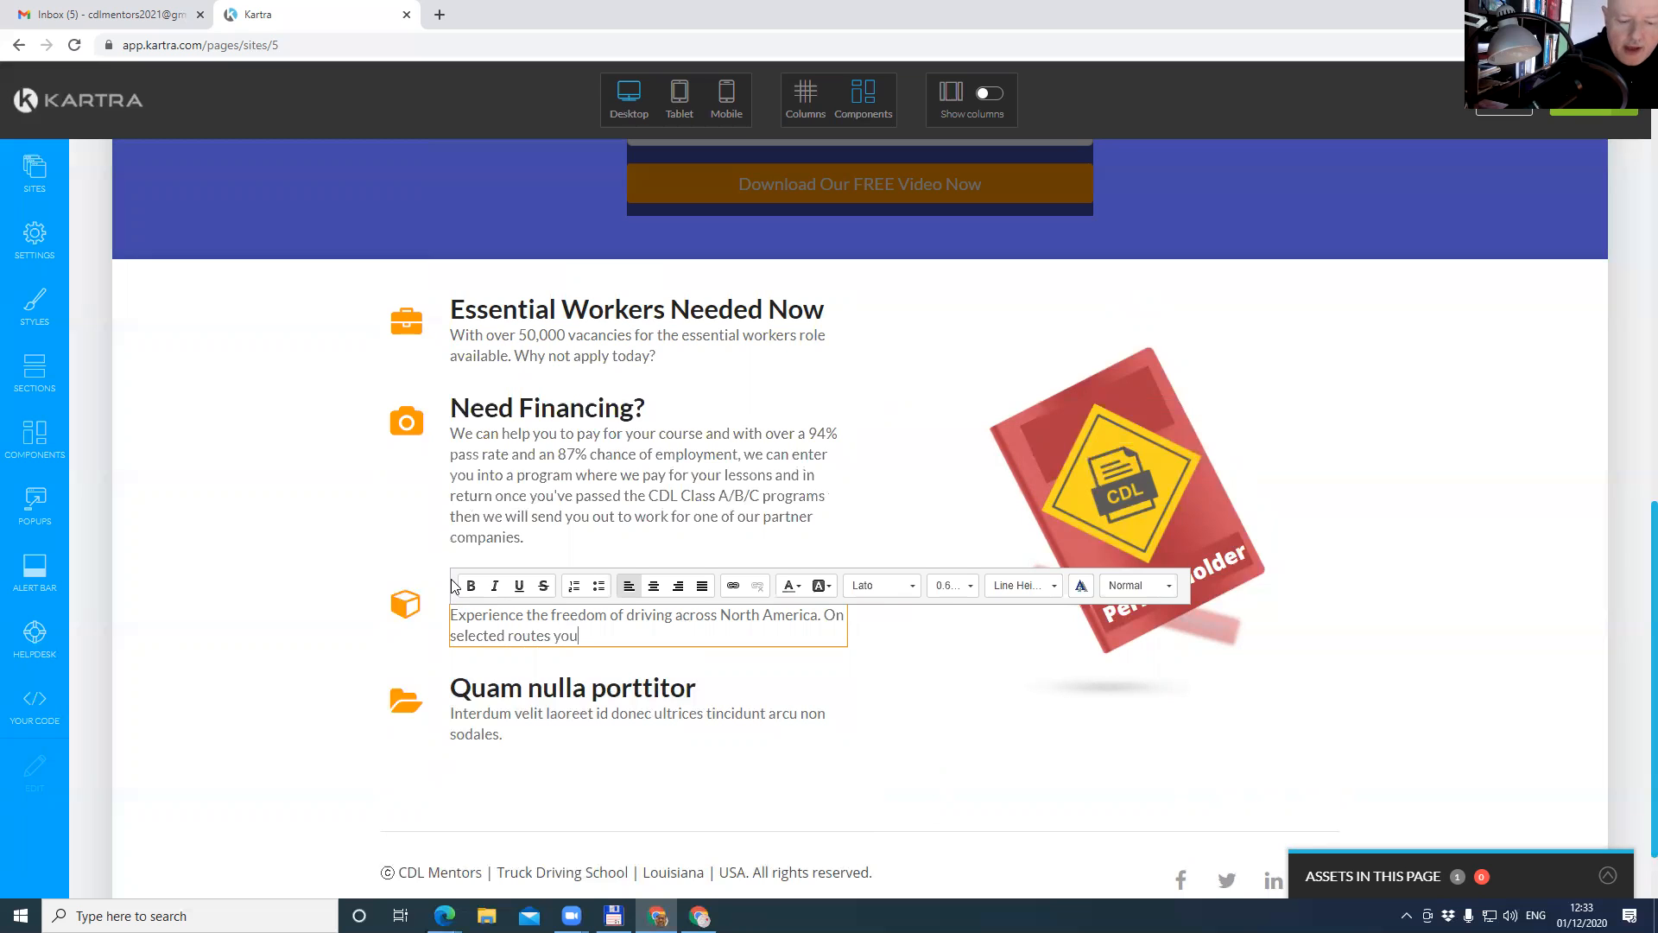
text( can even bring your own pet with you)
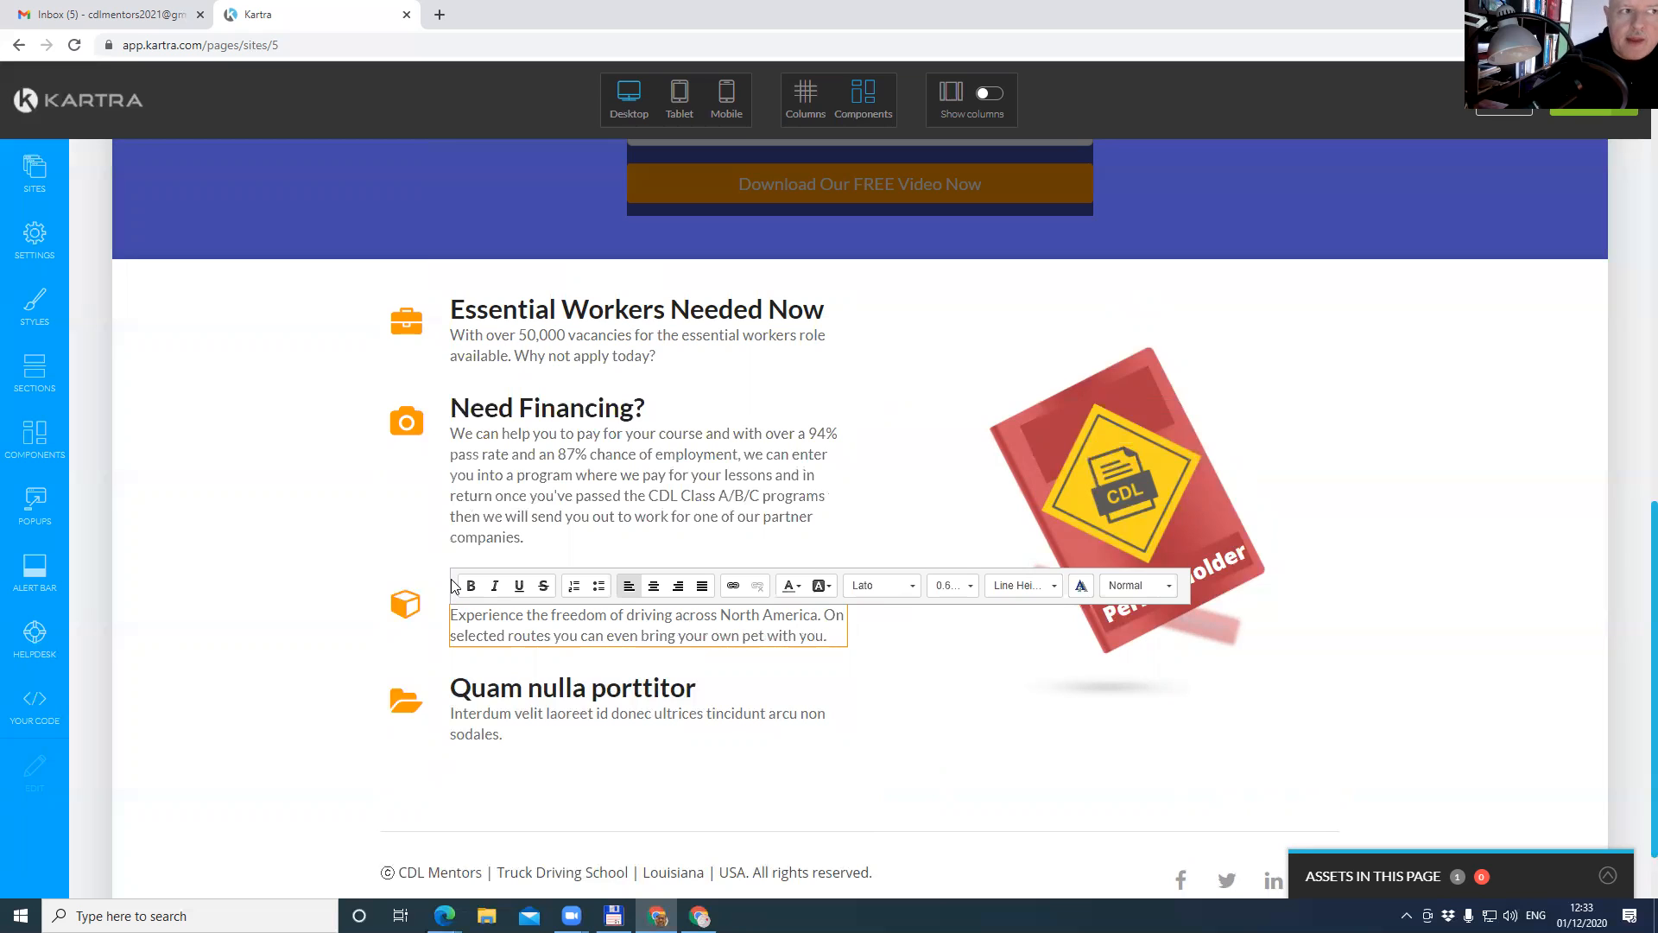
Complete the third feature's description with "Become your own boss today by signing up and entering your details in the form above.".
text(. Become your ow)
text(n boss today by s)
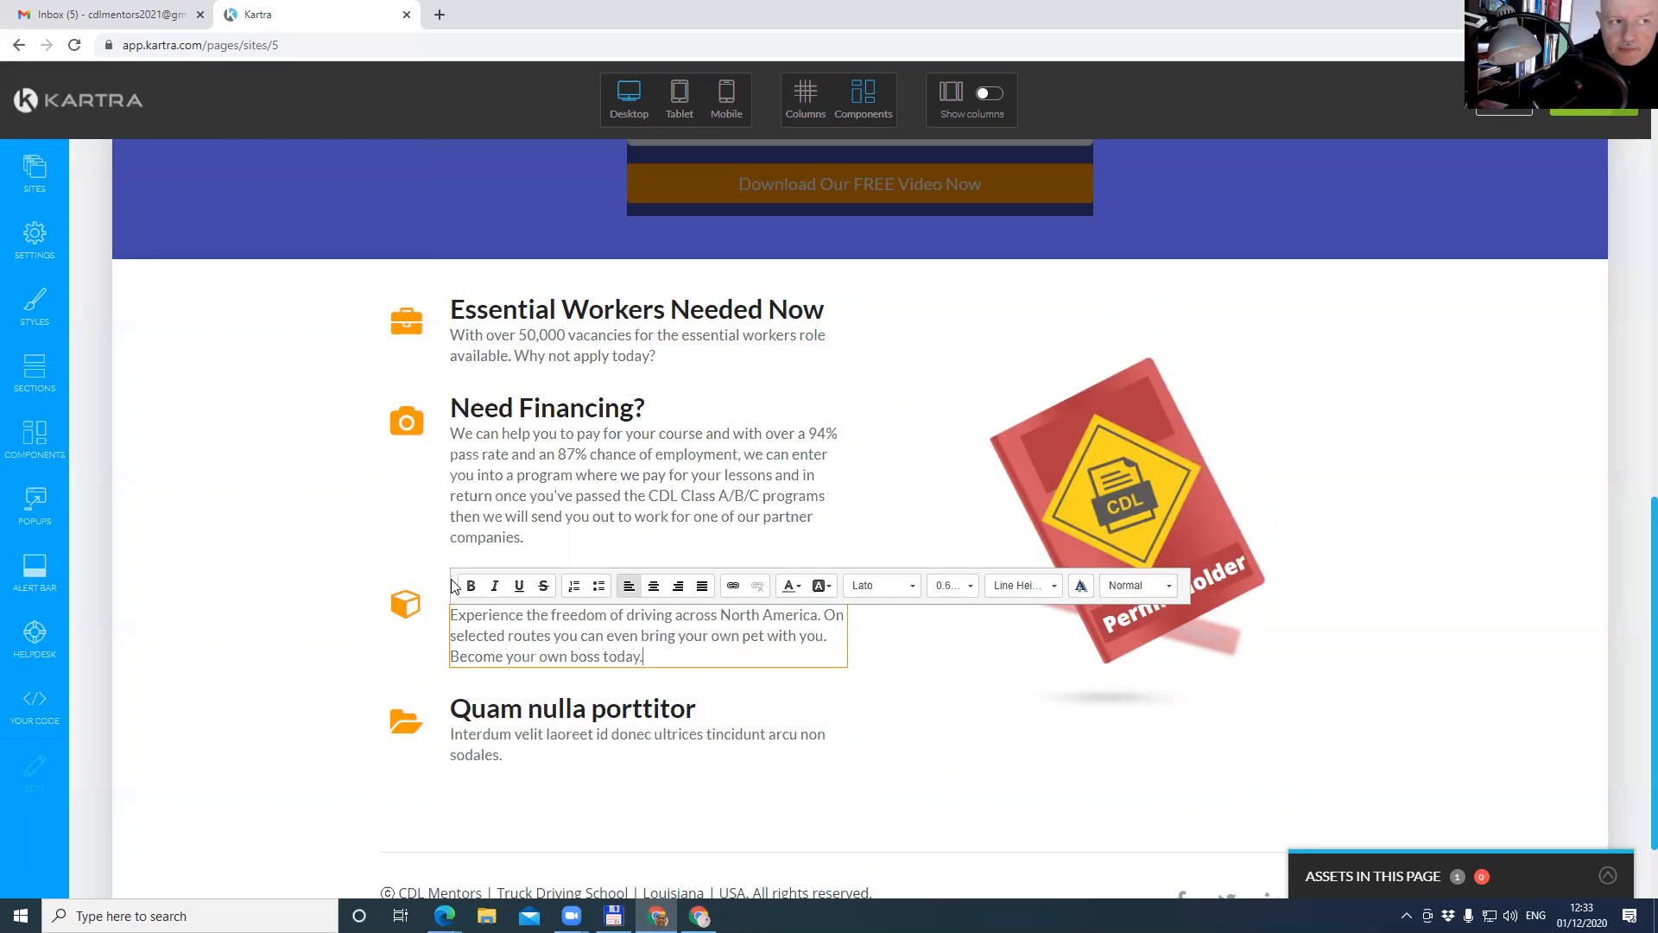
text(igning u)
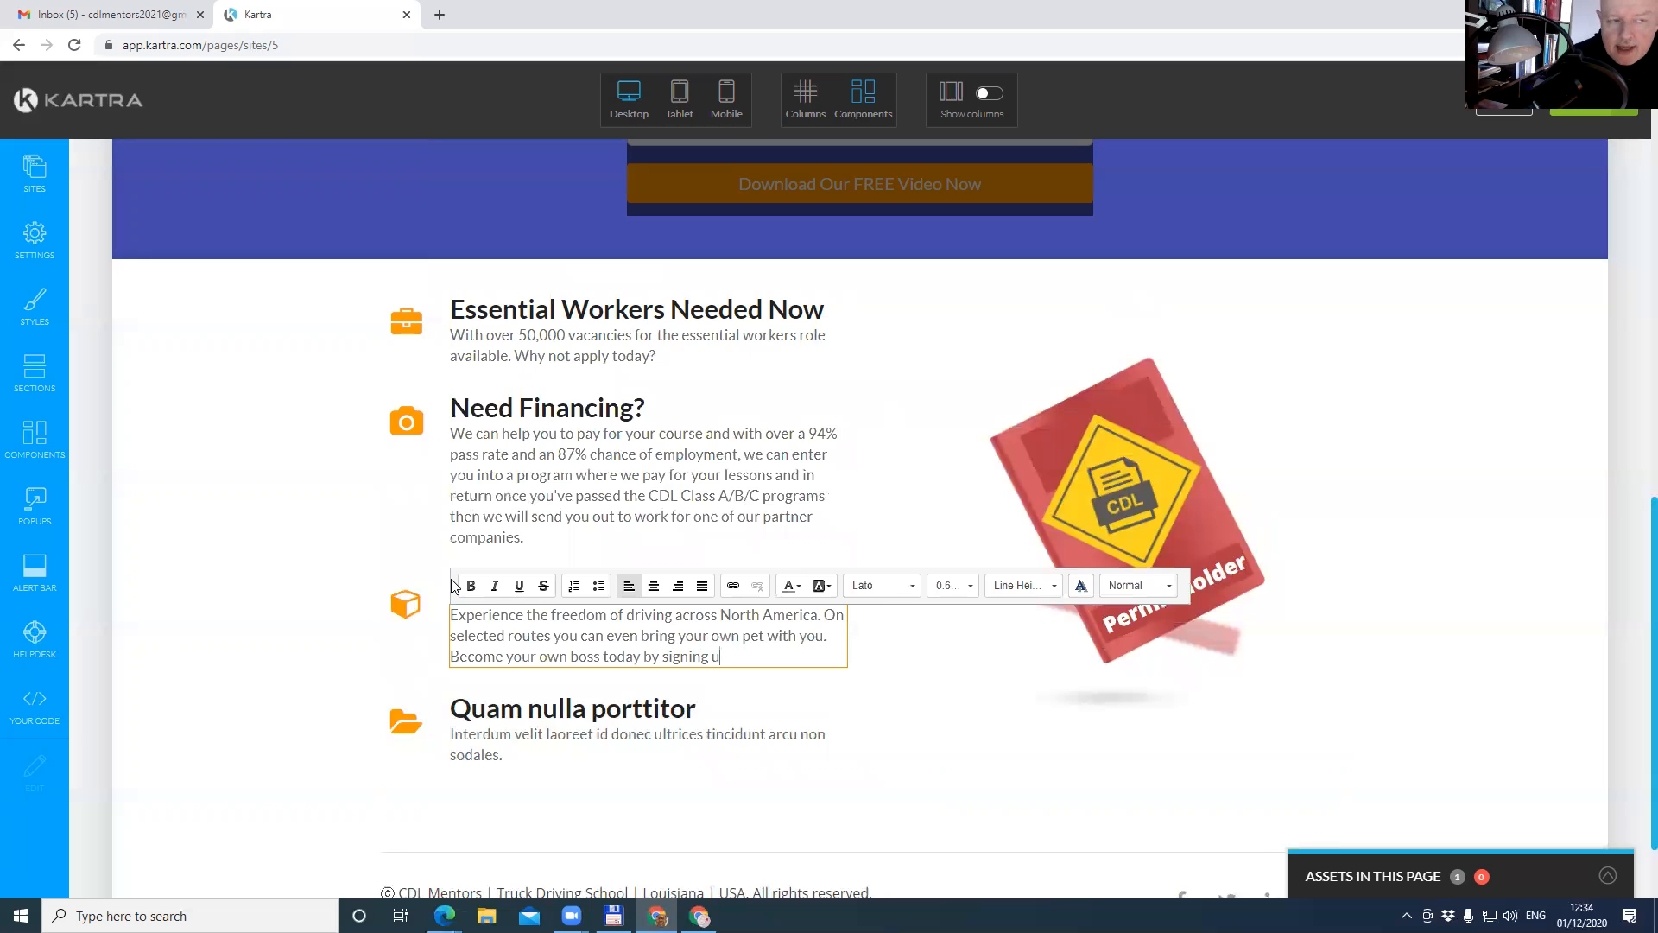
text(p and)
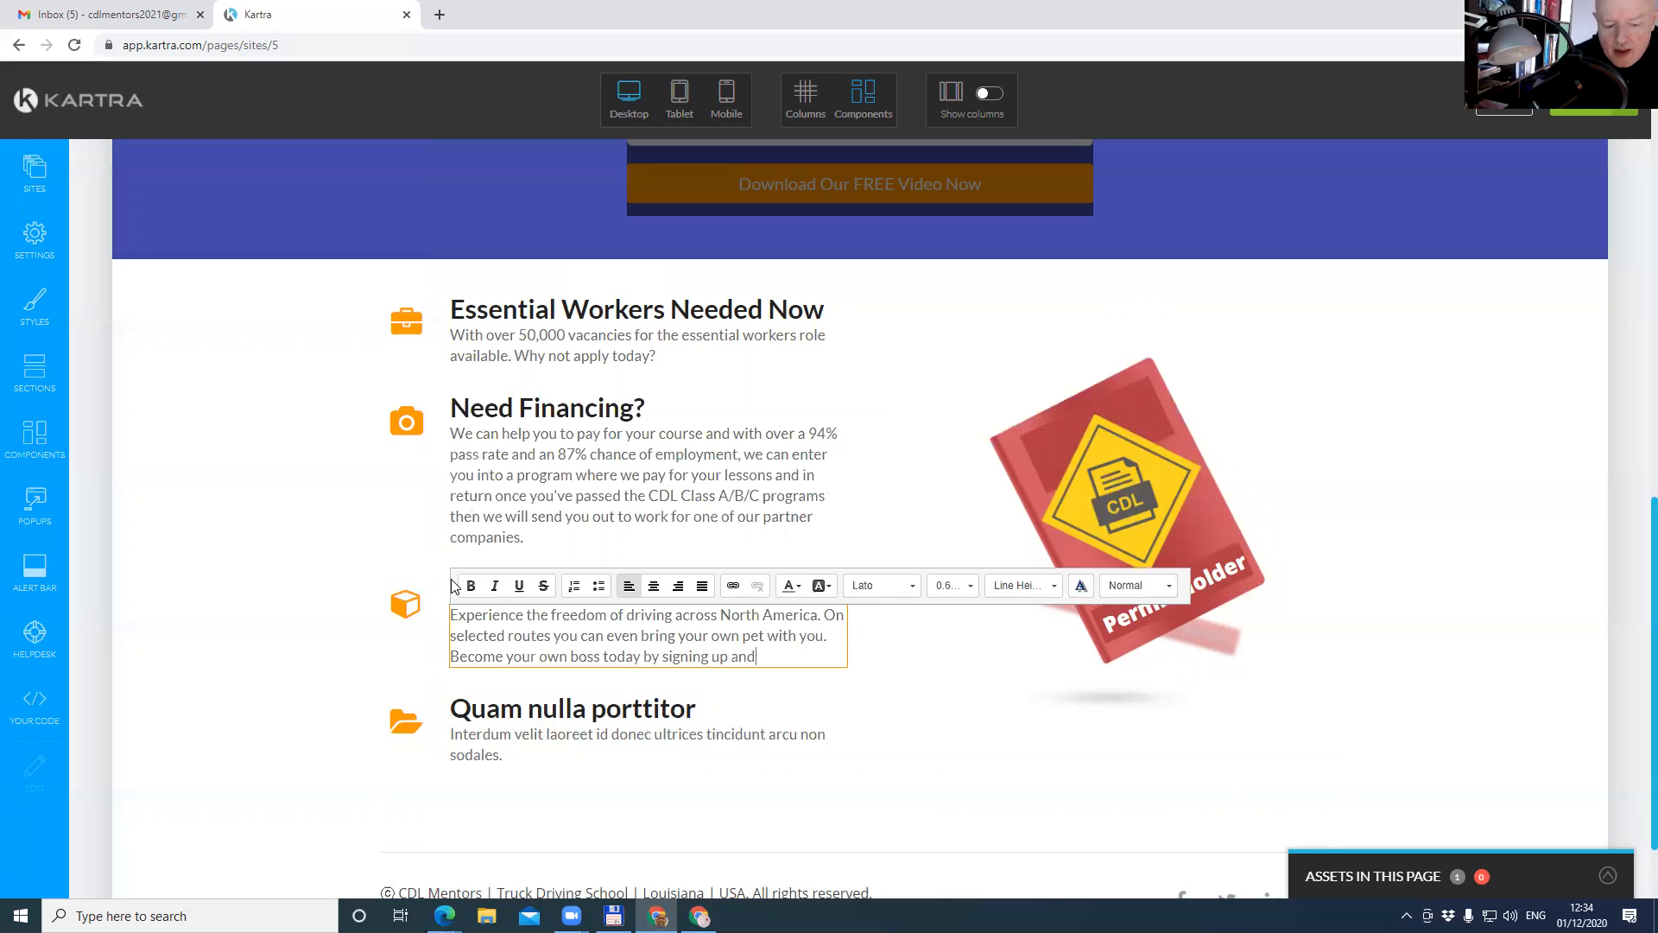
text( entering your )
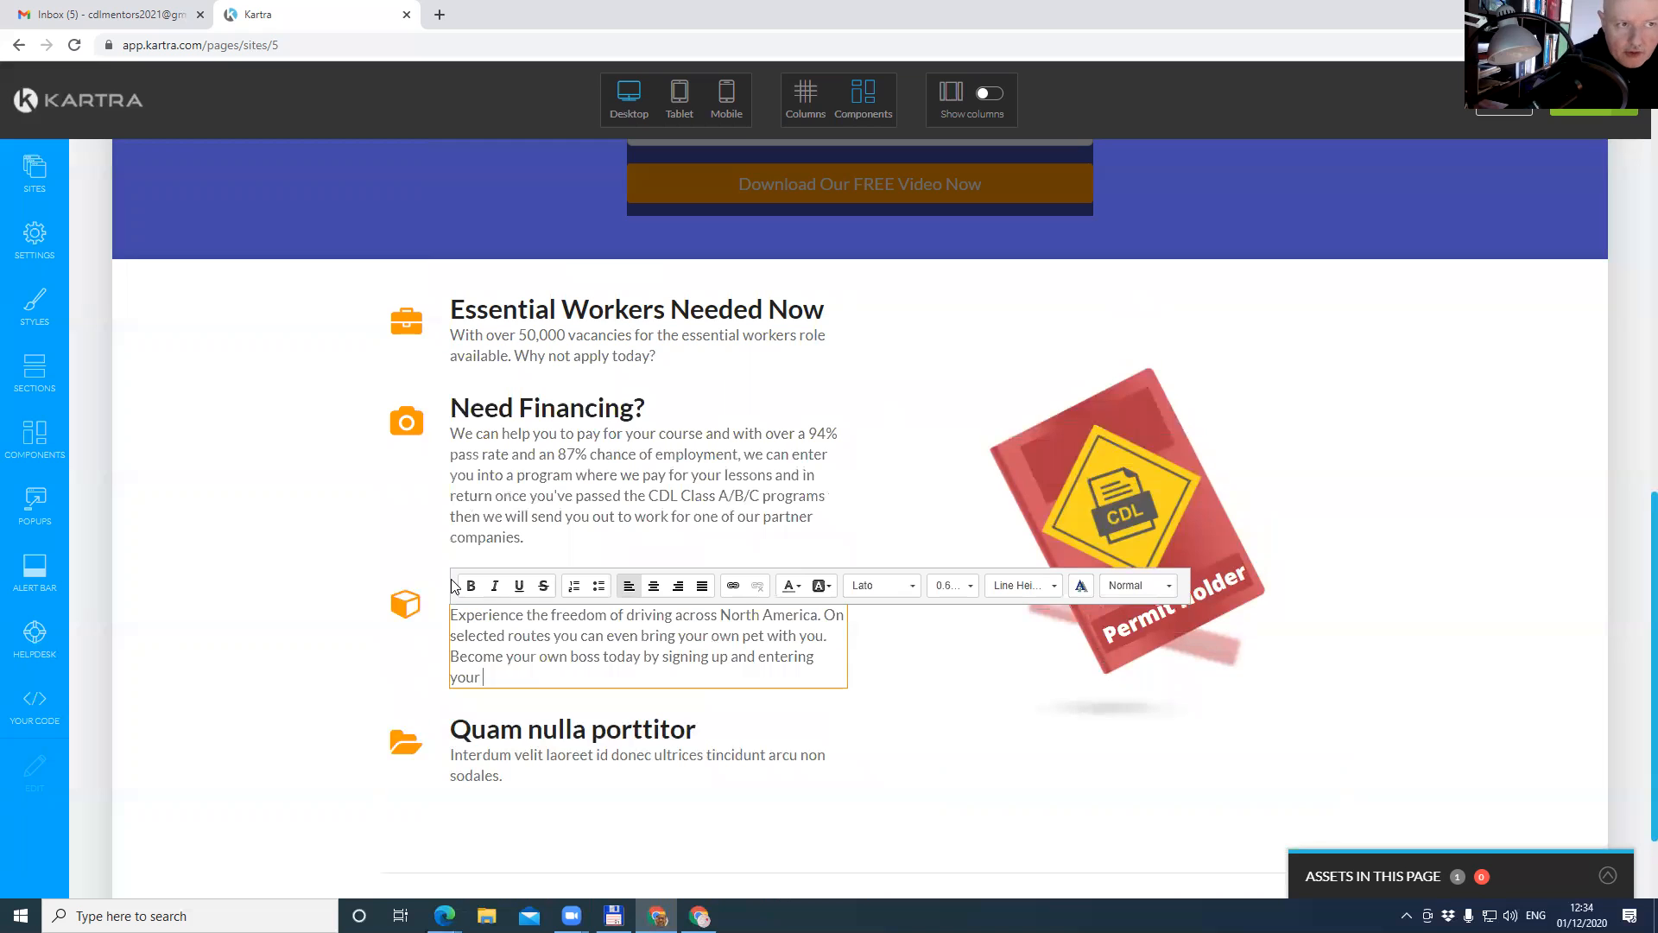
text(details in the form above.)
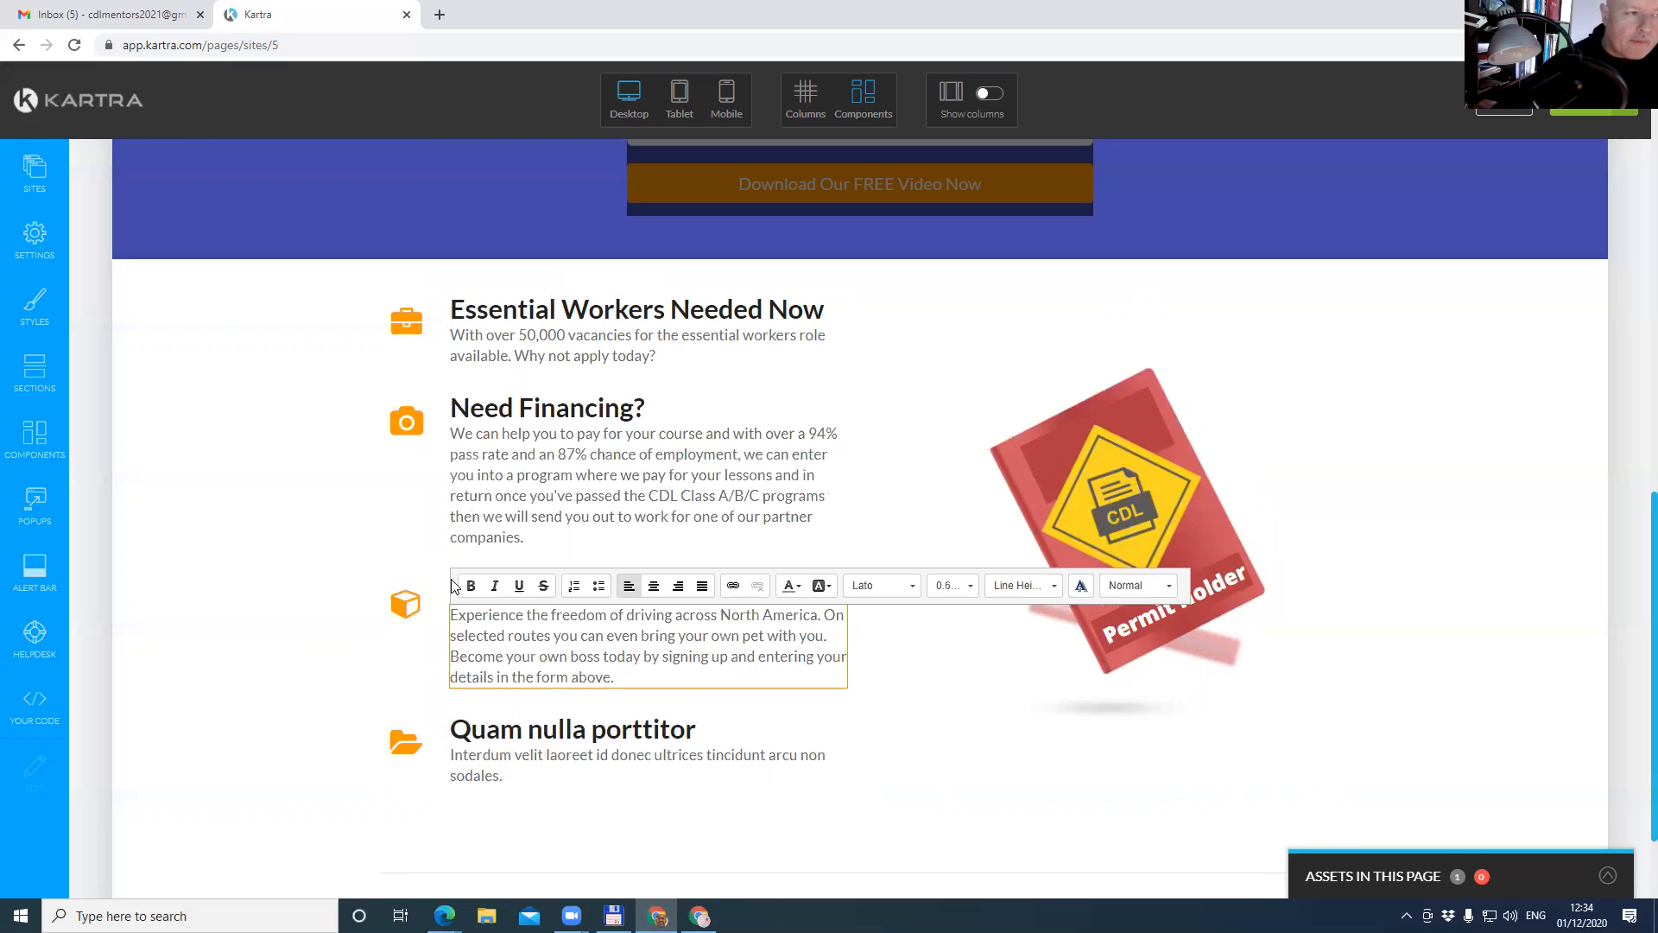
Replace the fourth feature heading, "Quam nulla porttitor", with "Paperwork" and finish editing it.
click(674, 707)
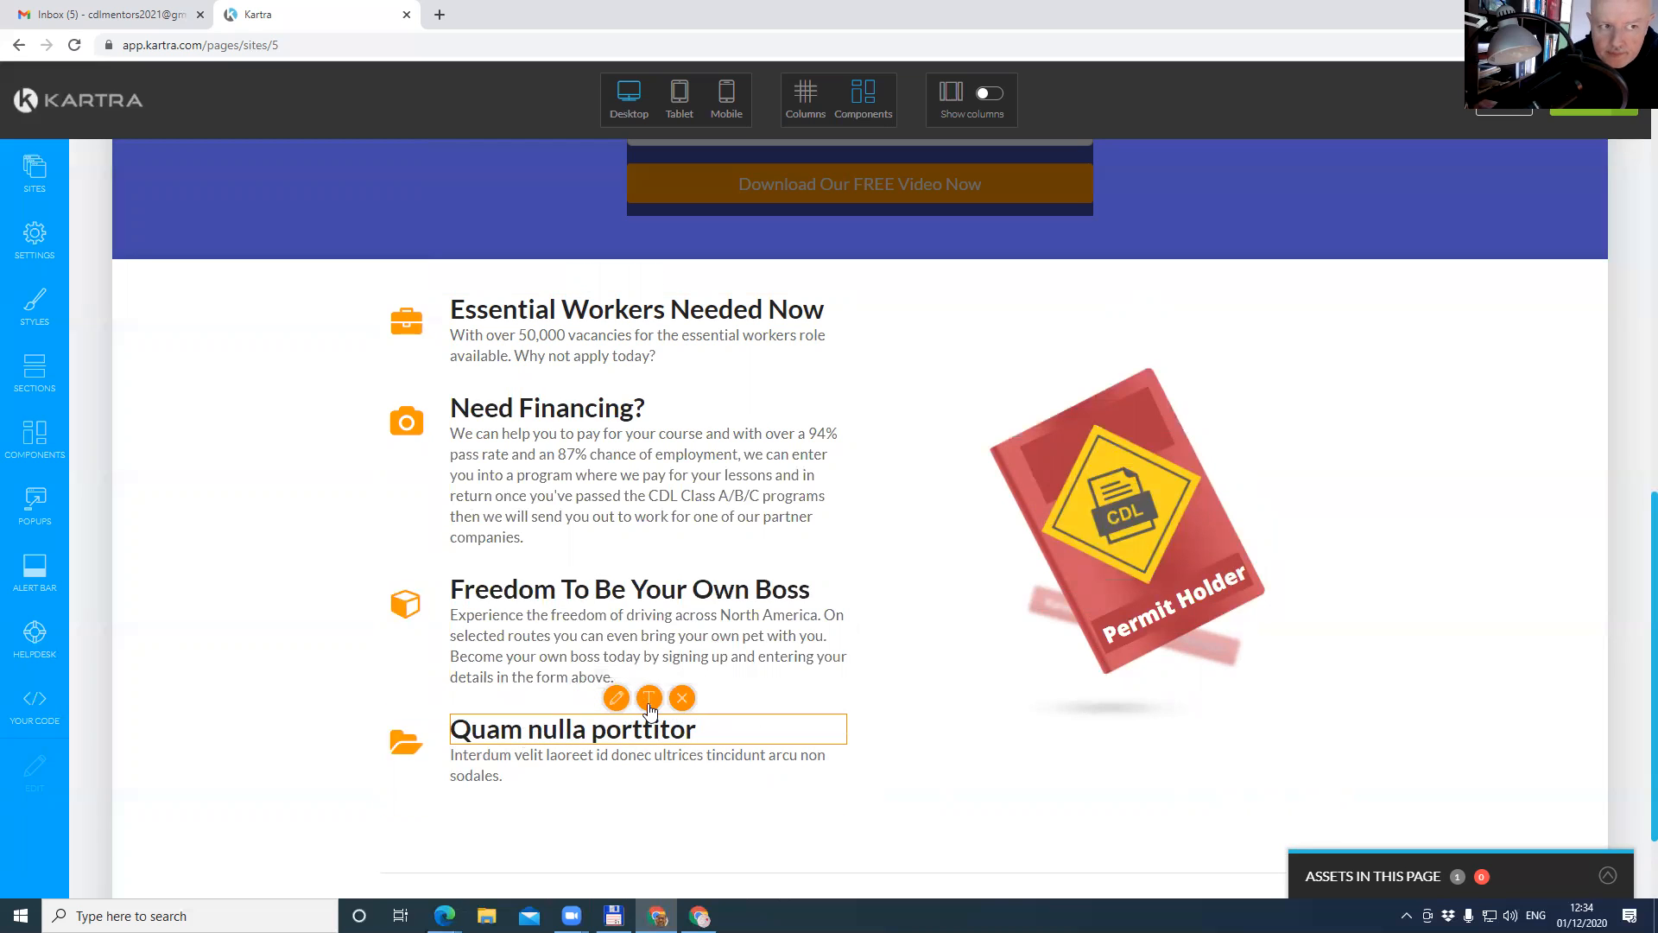
click(648, 703)
drag(697, 732, 382, 734)
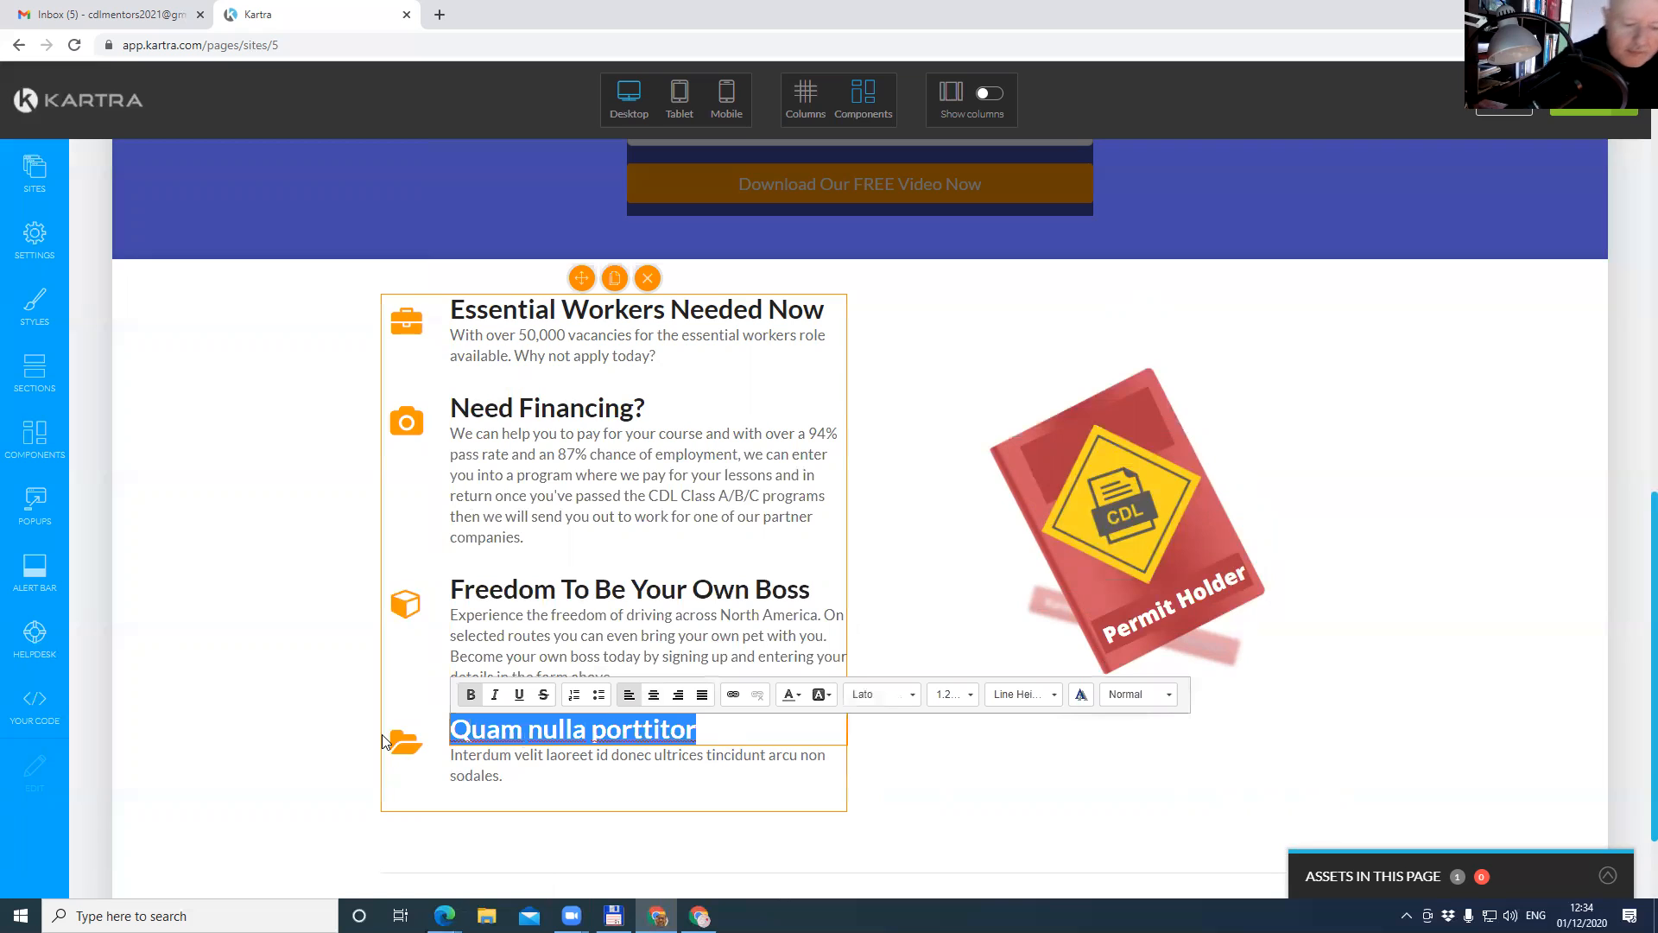
text(Paperwork)
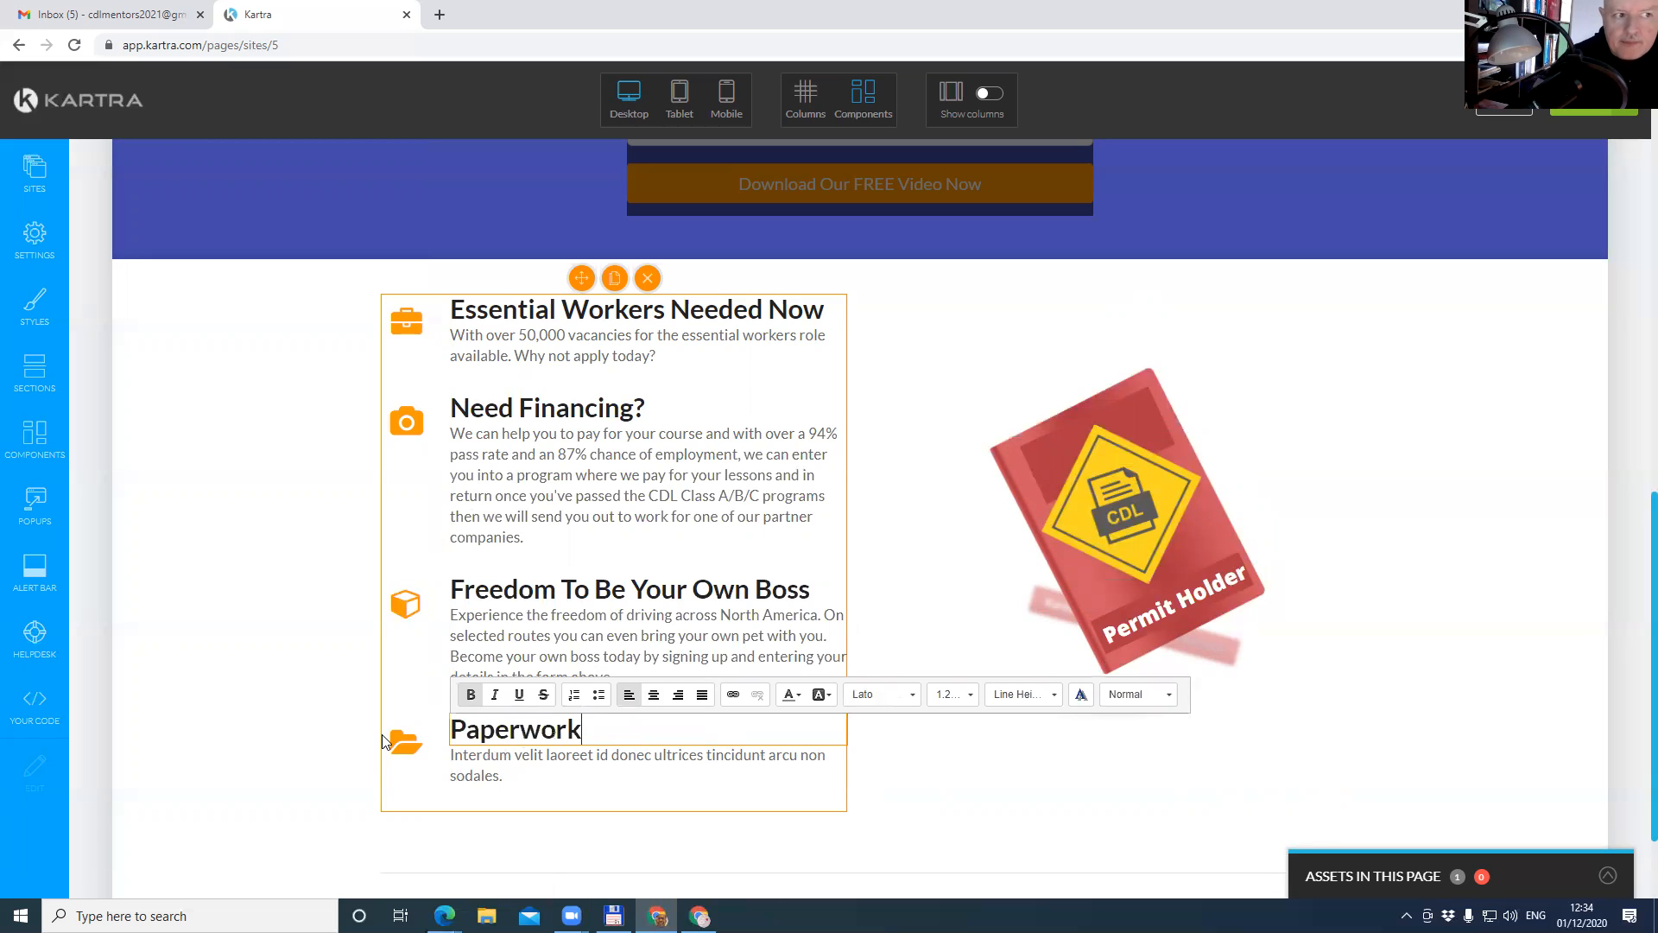
click(521, 758)
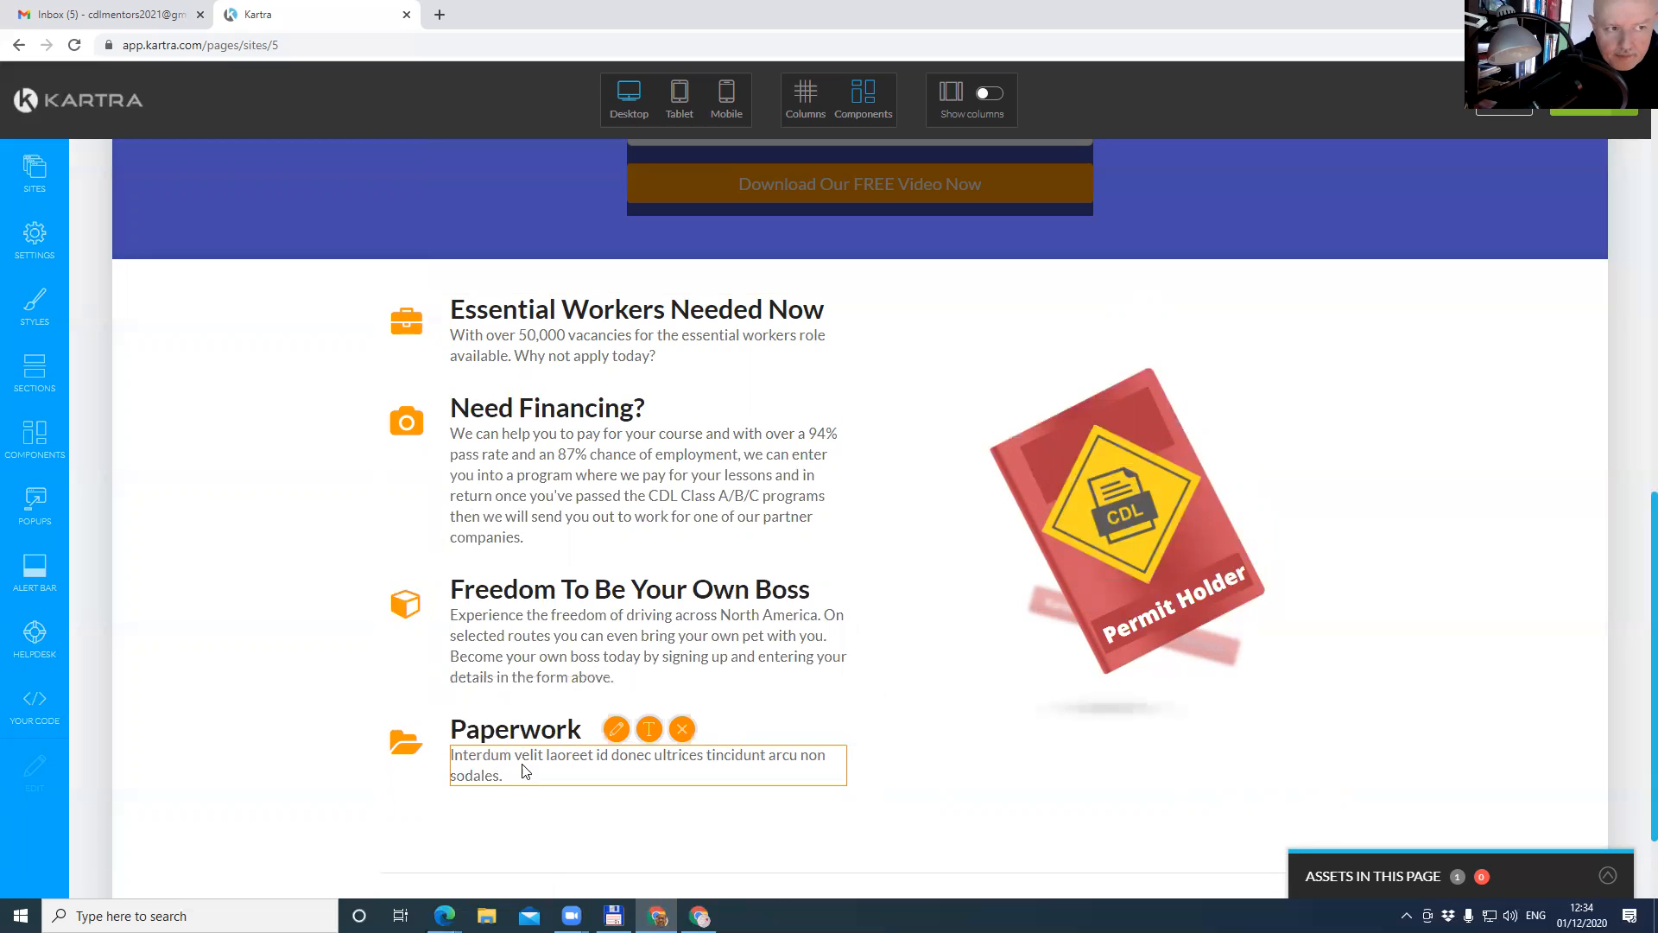
Replace the placeholder description under "Paperwork" with "Nobody (except accountants and the IRS) likes paperwork".
click(649, 728)
drag(529, 775, 430, 749)
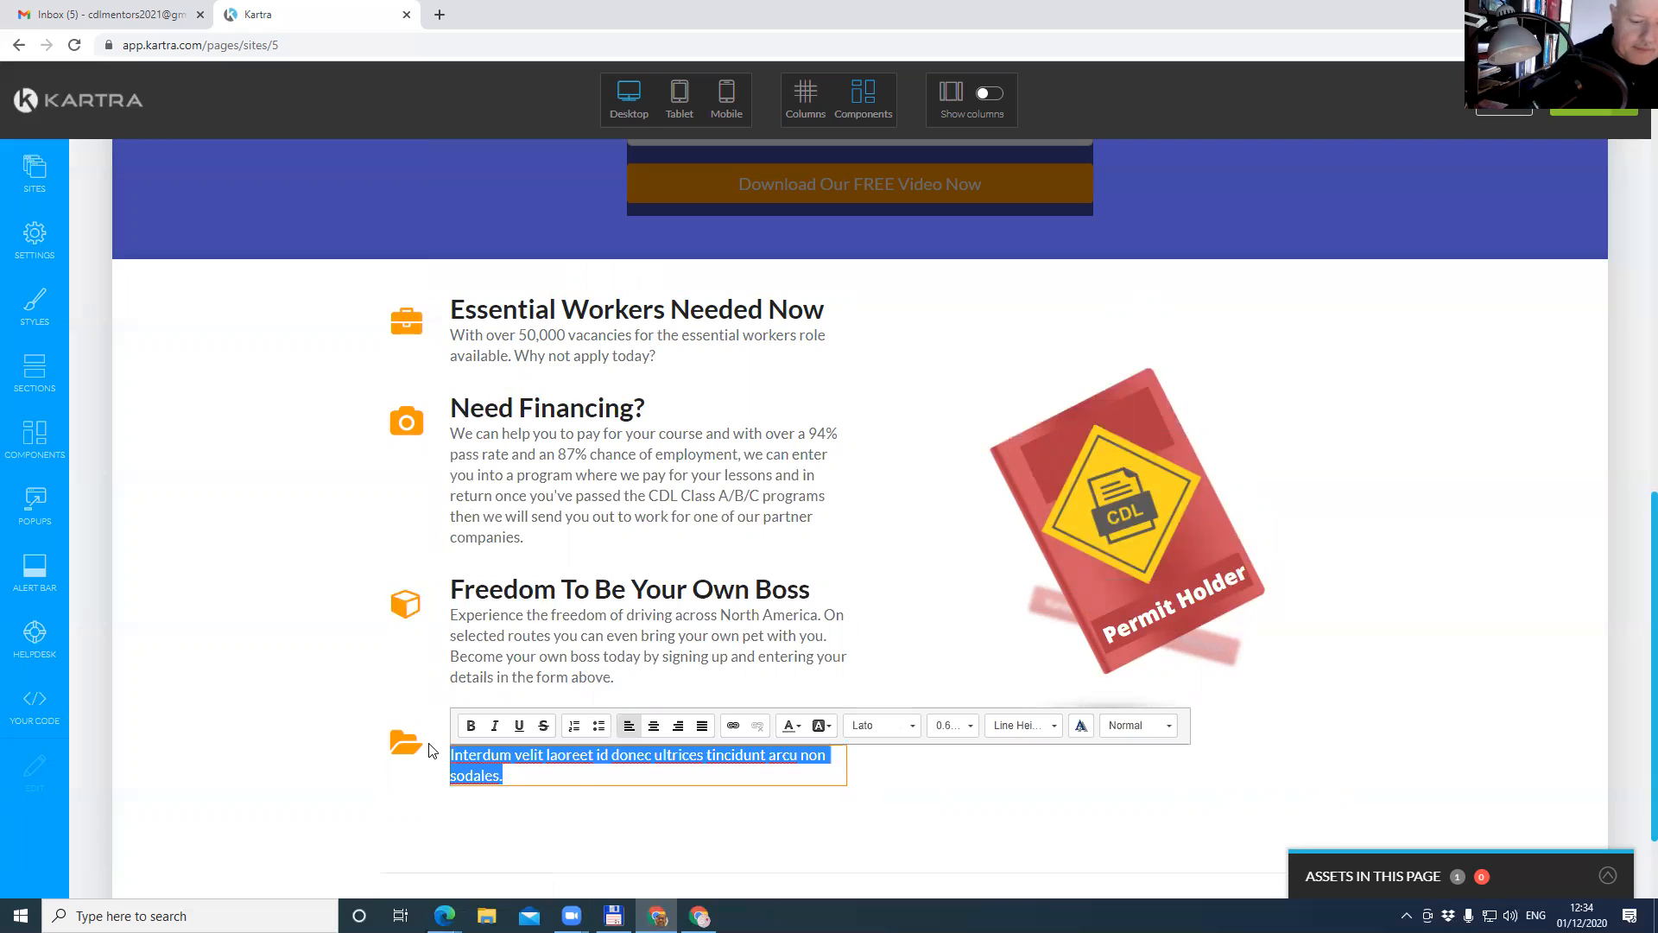
text(Nobody (except accountants)
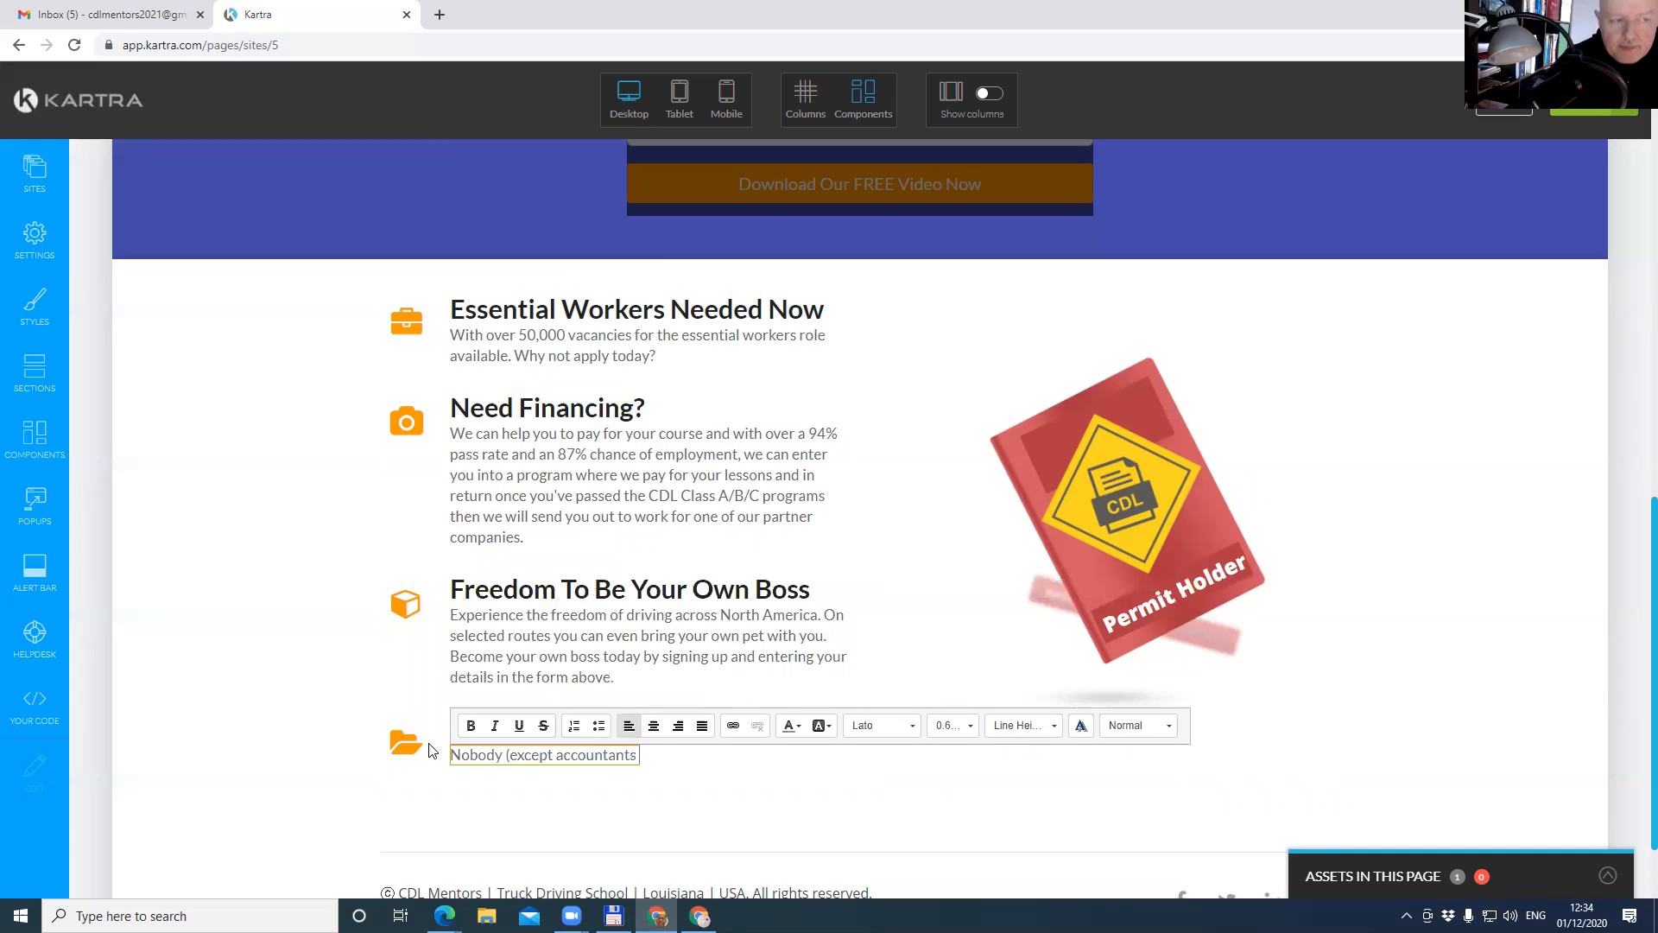
text( and the IRS) likes paperwork)
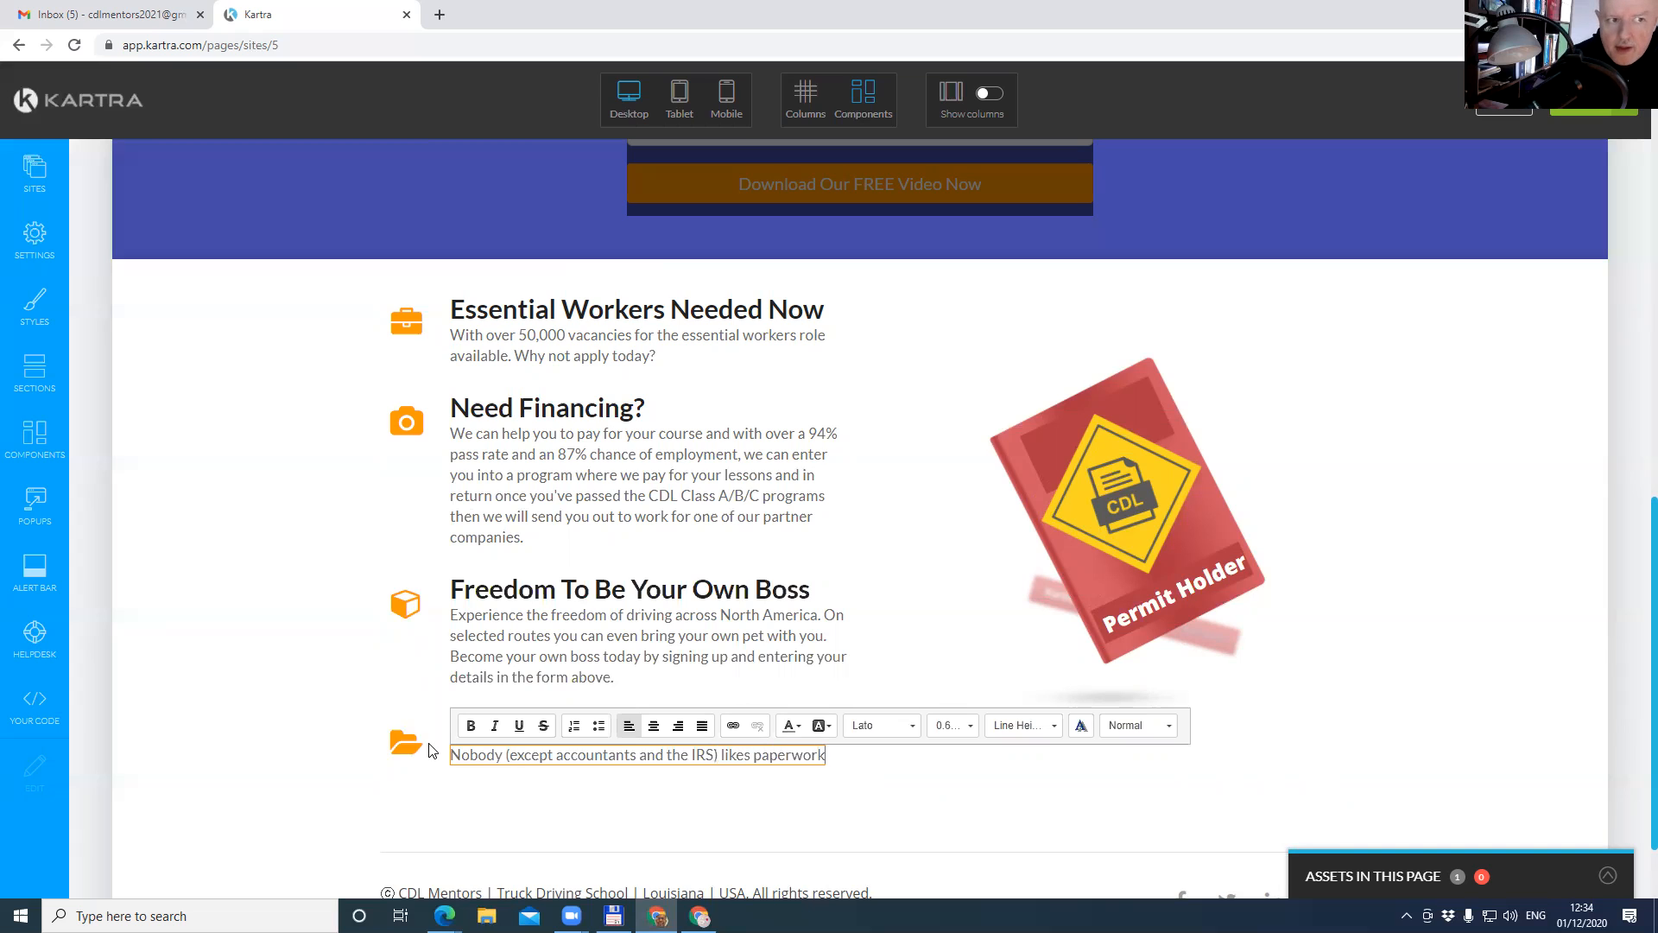
Add "We take care of all of the form filling and filing for our applicants. Making this a really enjoyable experience." to the Paperwork description.
text(. We take care of all of the form filling )
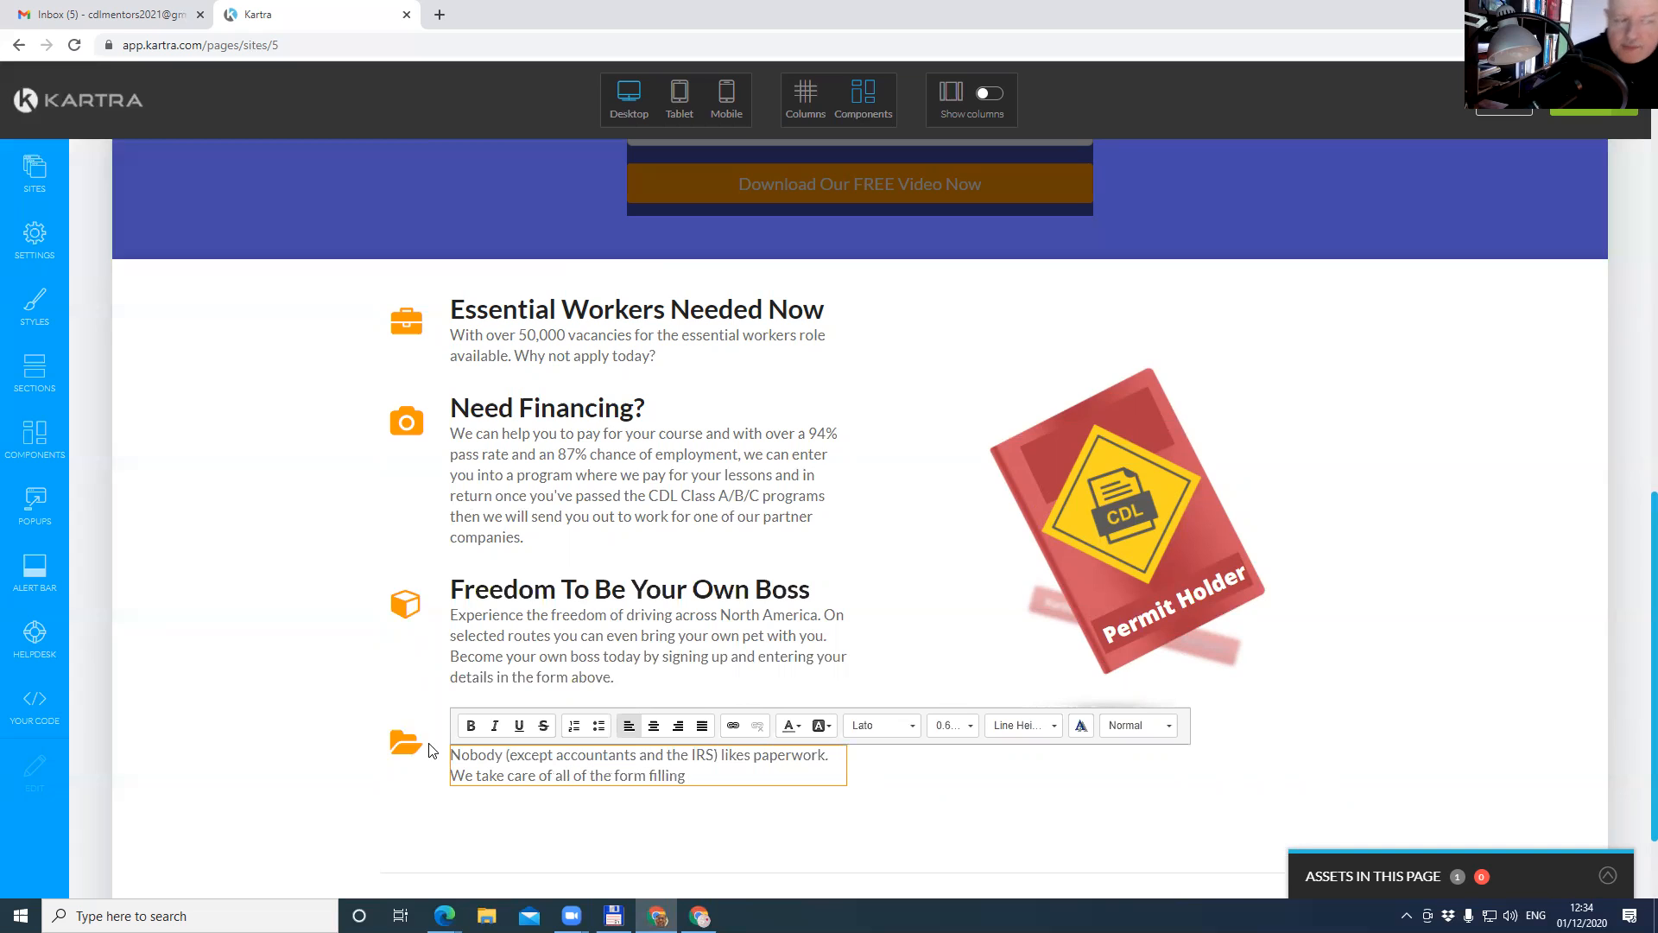
text(and filling)
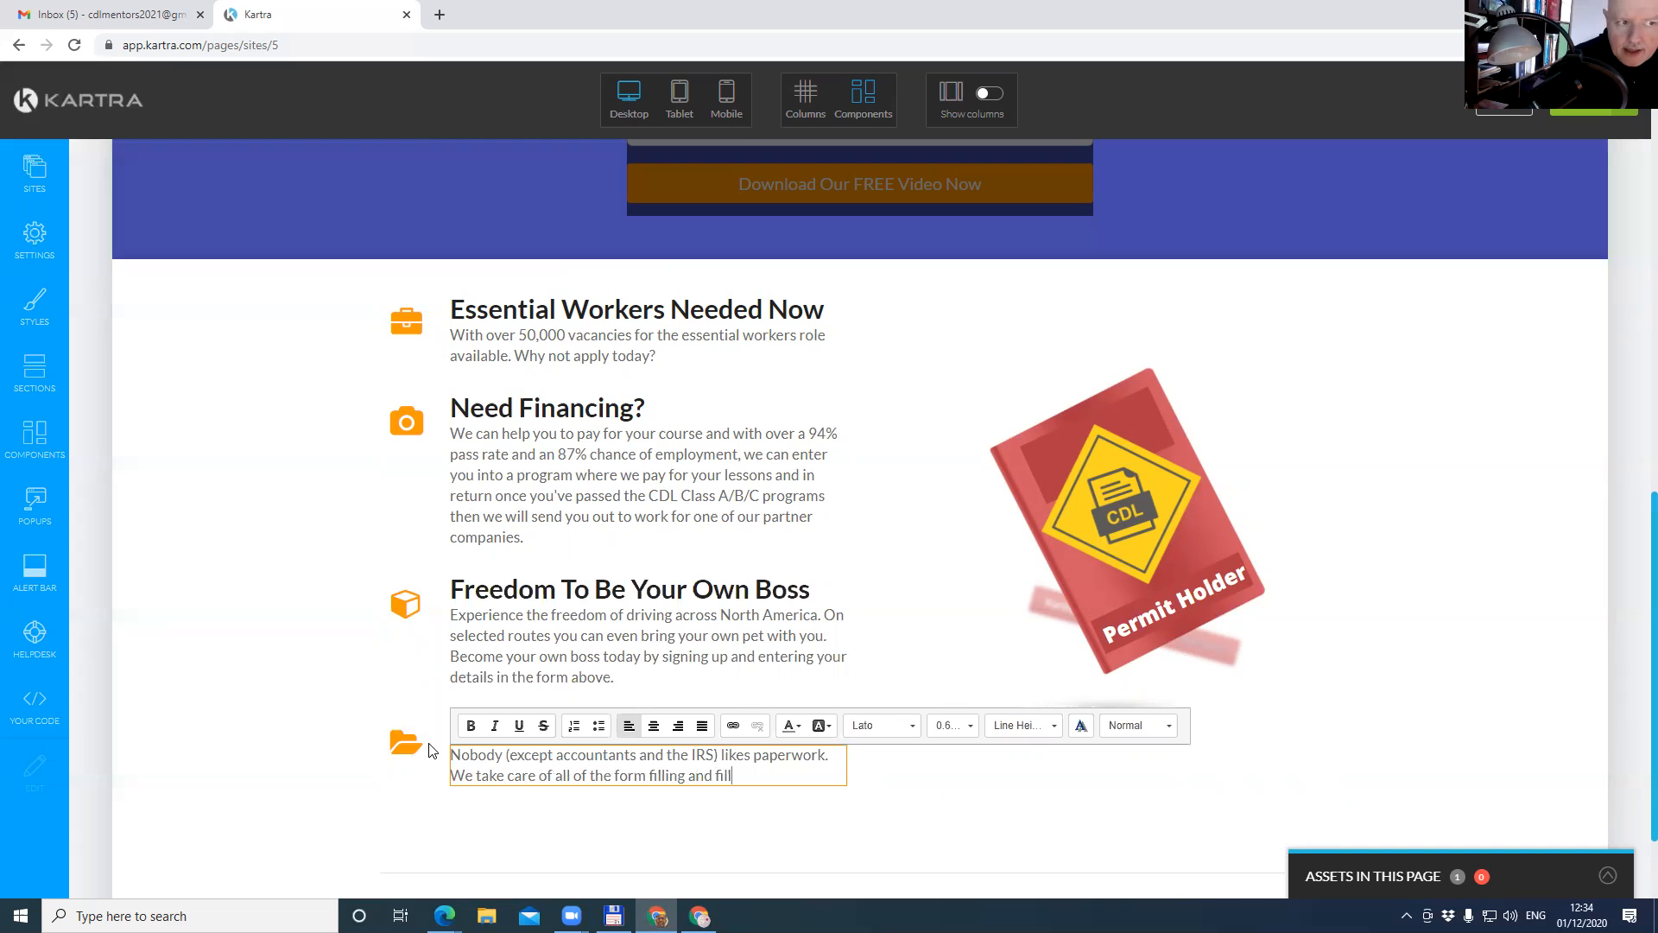
key(BackSpace)
key(BackSpace)
key(BackSpace)
key(BackSpace)
text(ing for)
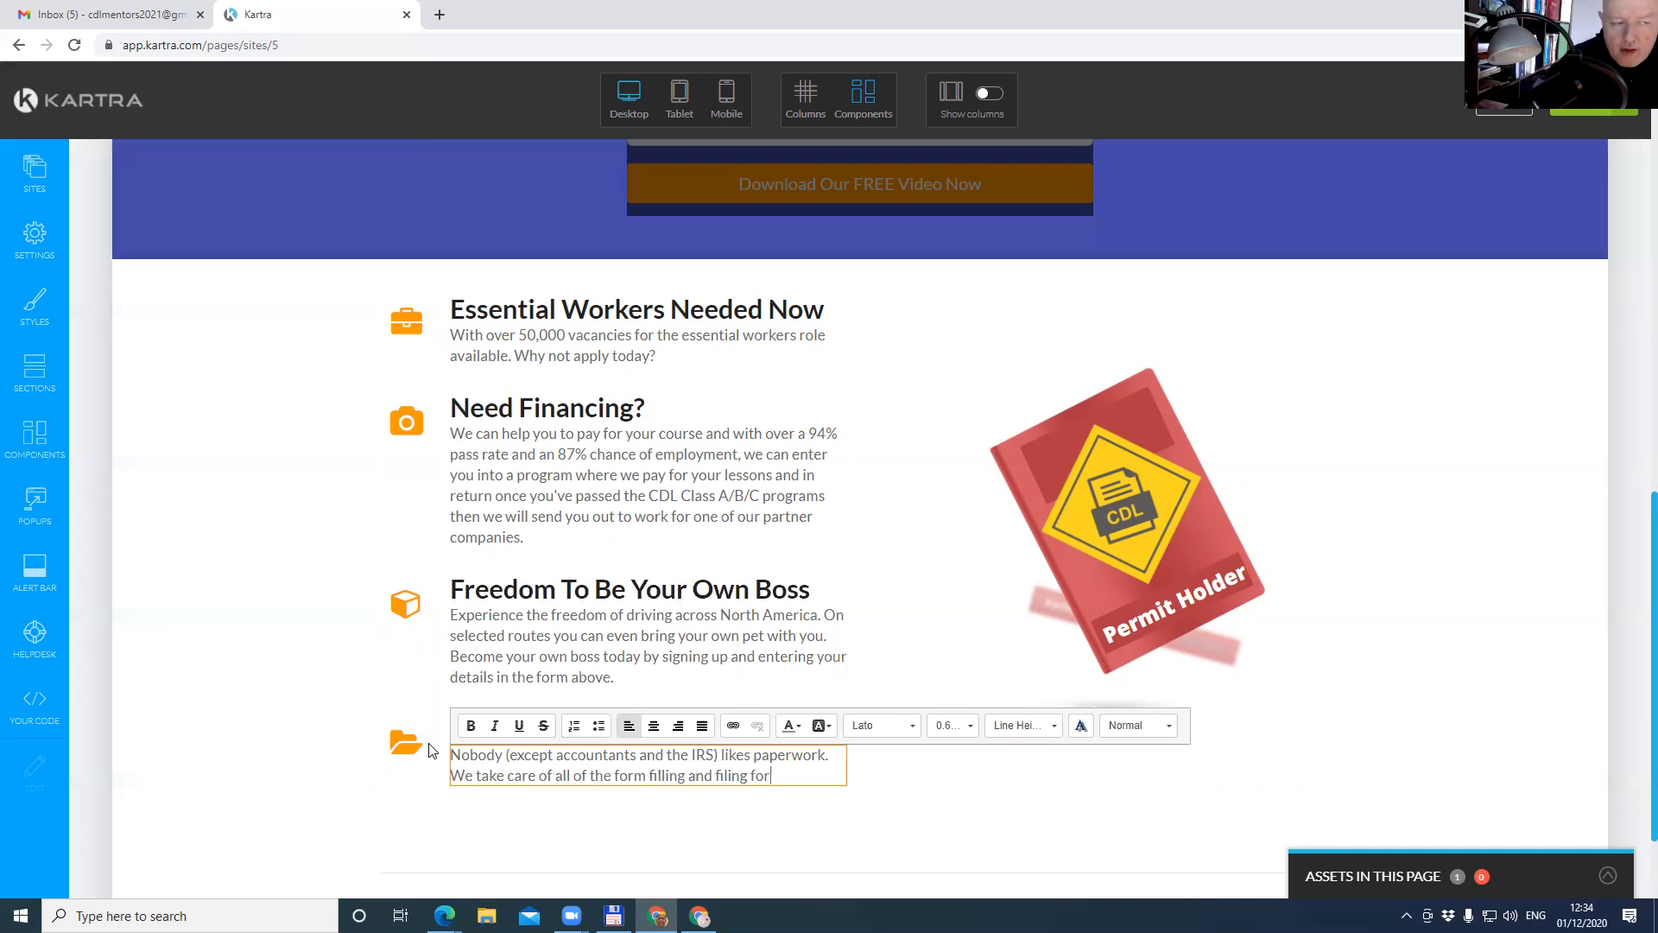
text( our applica)
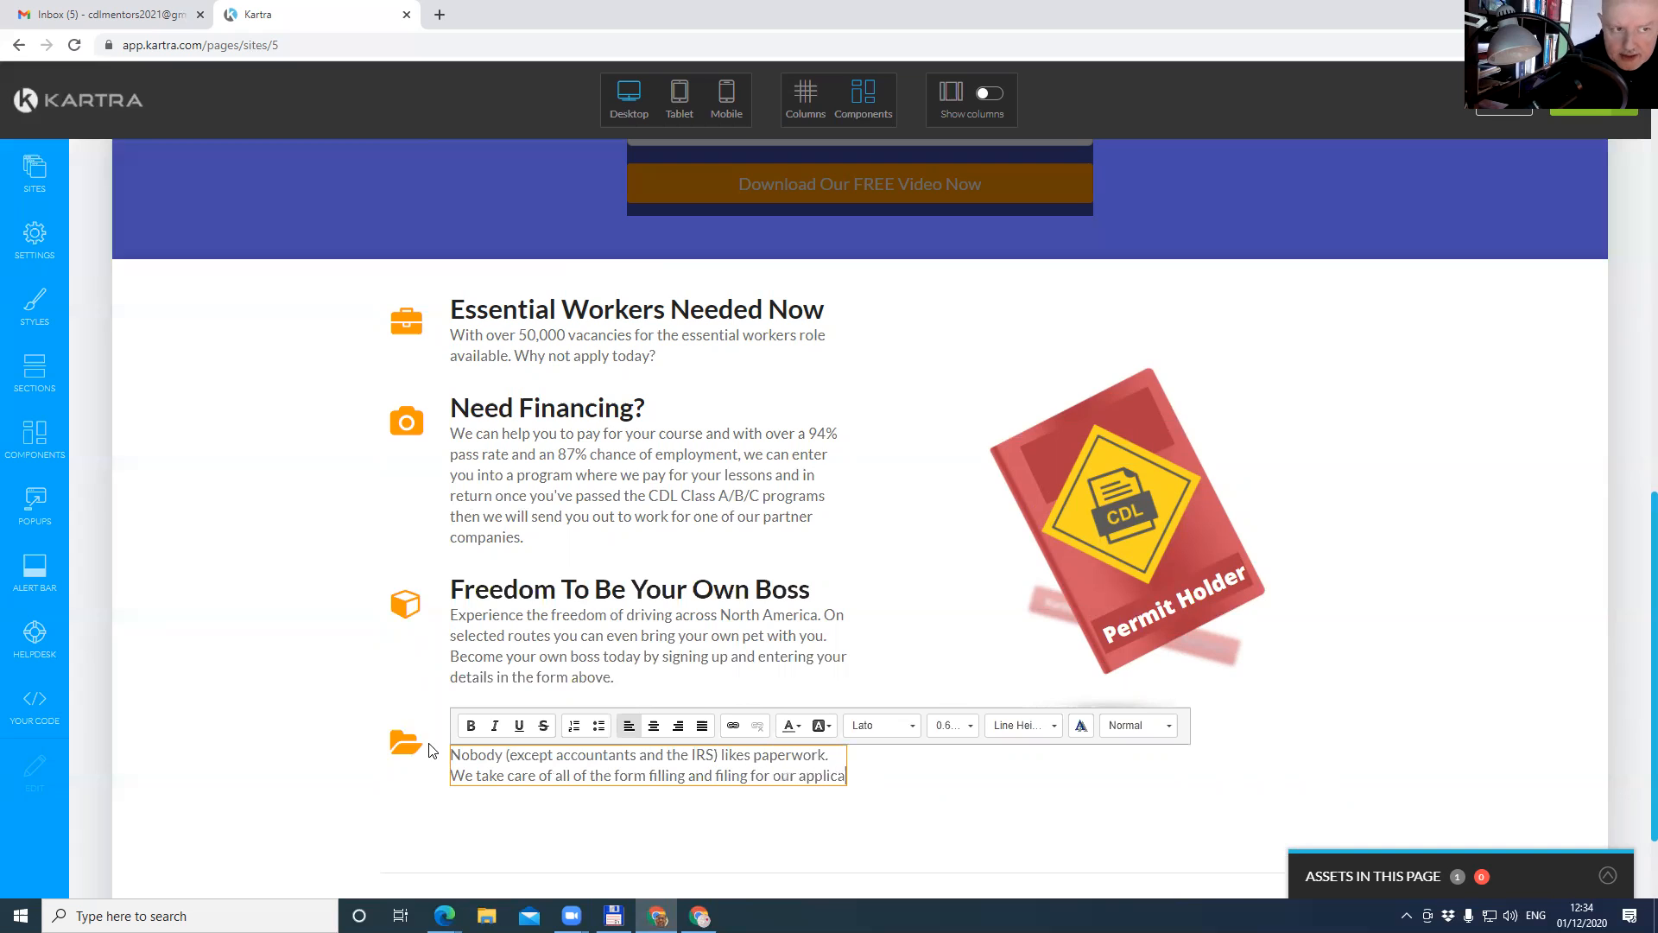
text(nts. Making th)
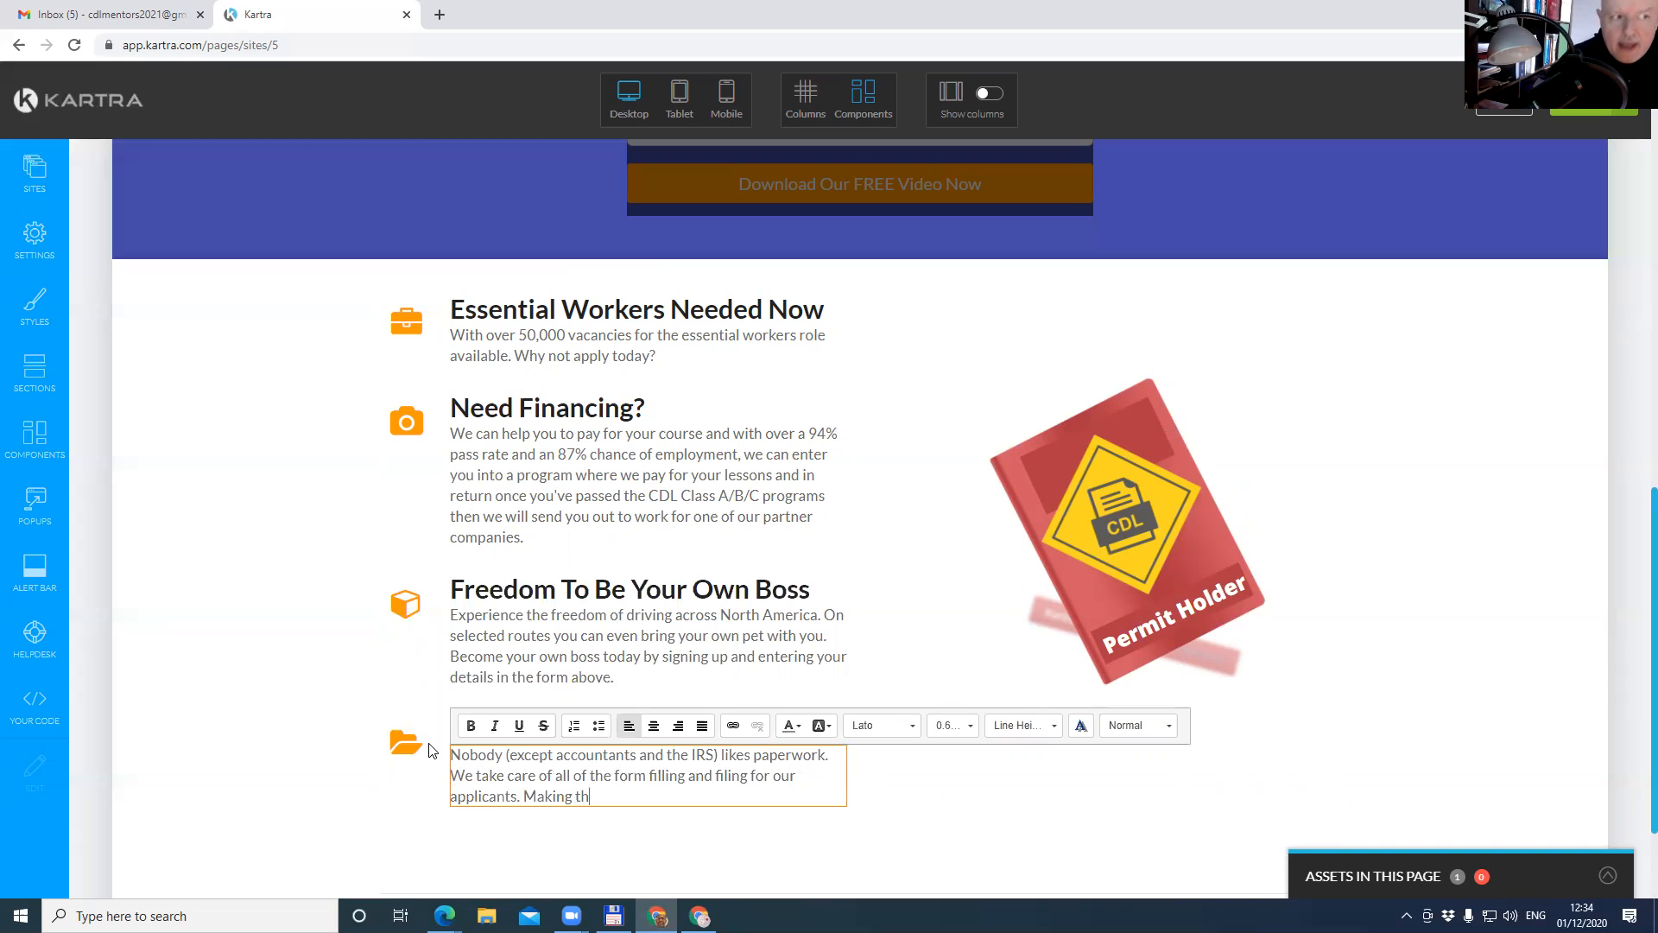
text(is a really enjota)
key(BackSpace)
text(yable experience. )
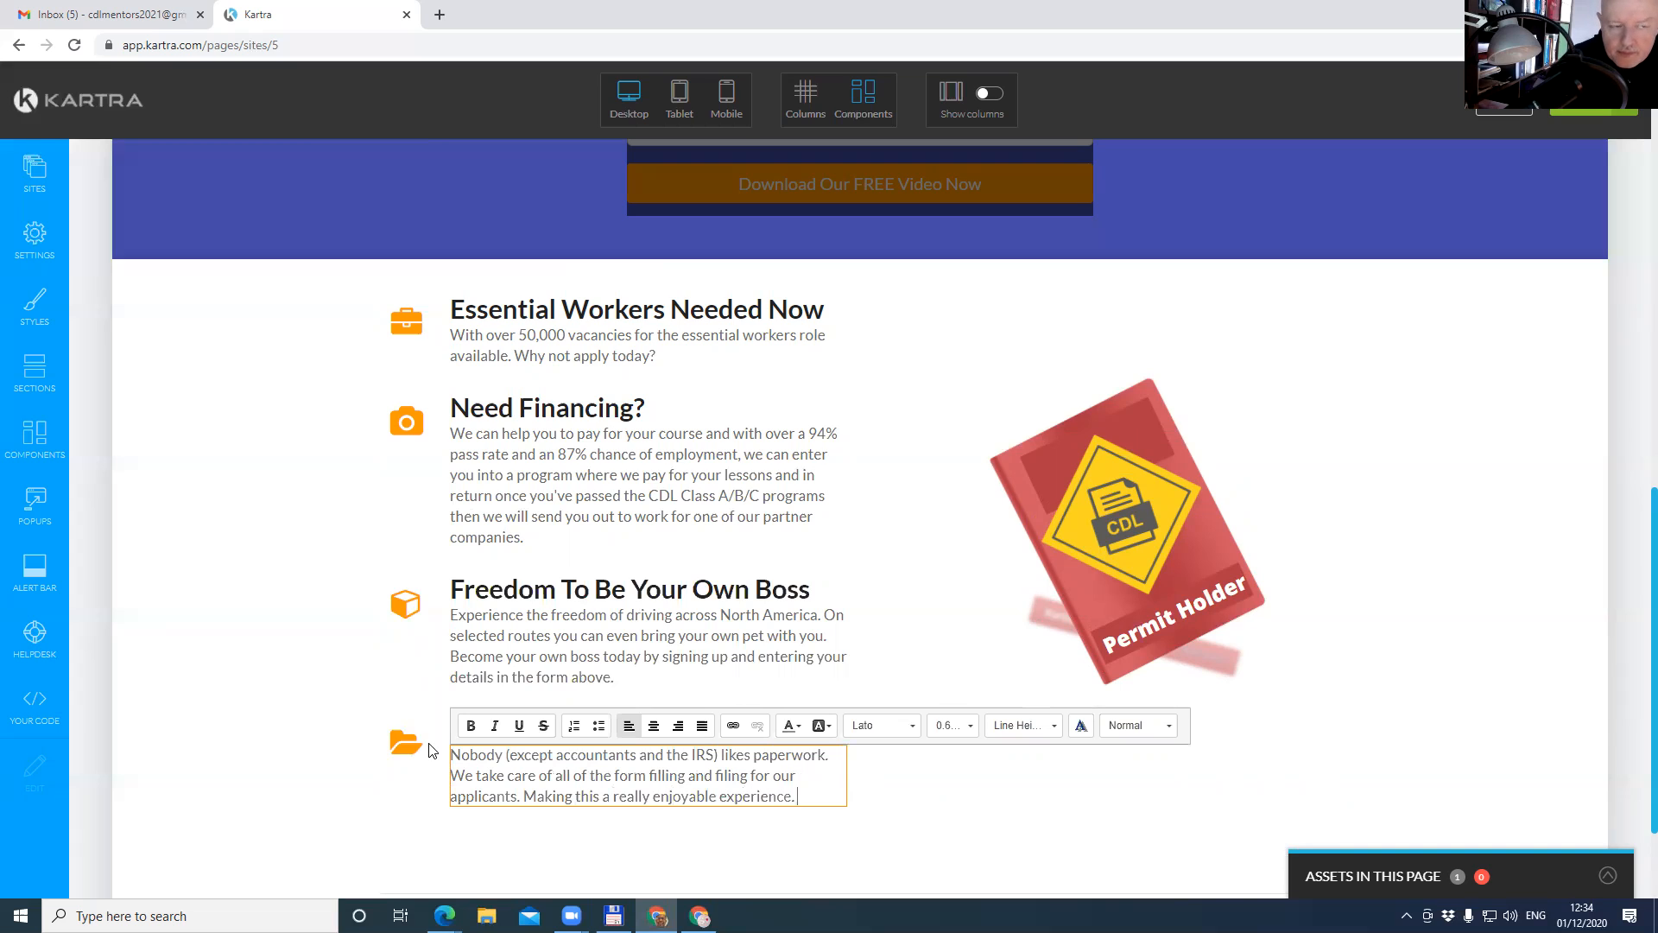
Add "All you have to do is turn up (online, remotely, from the comfort of your own home) and do the practice lessons" to the Paperwork description.
text(All you have )
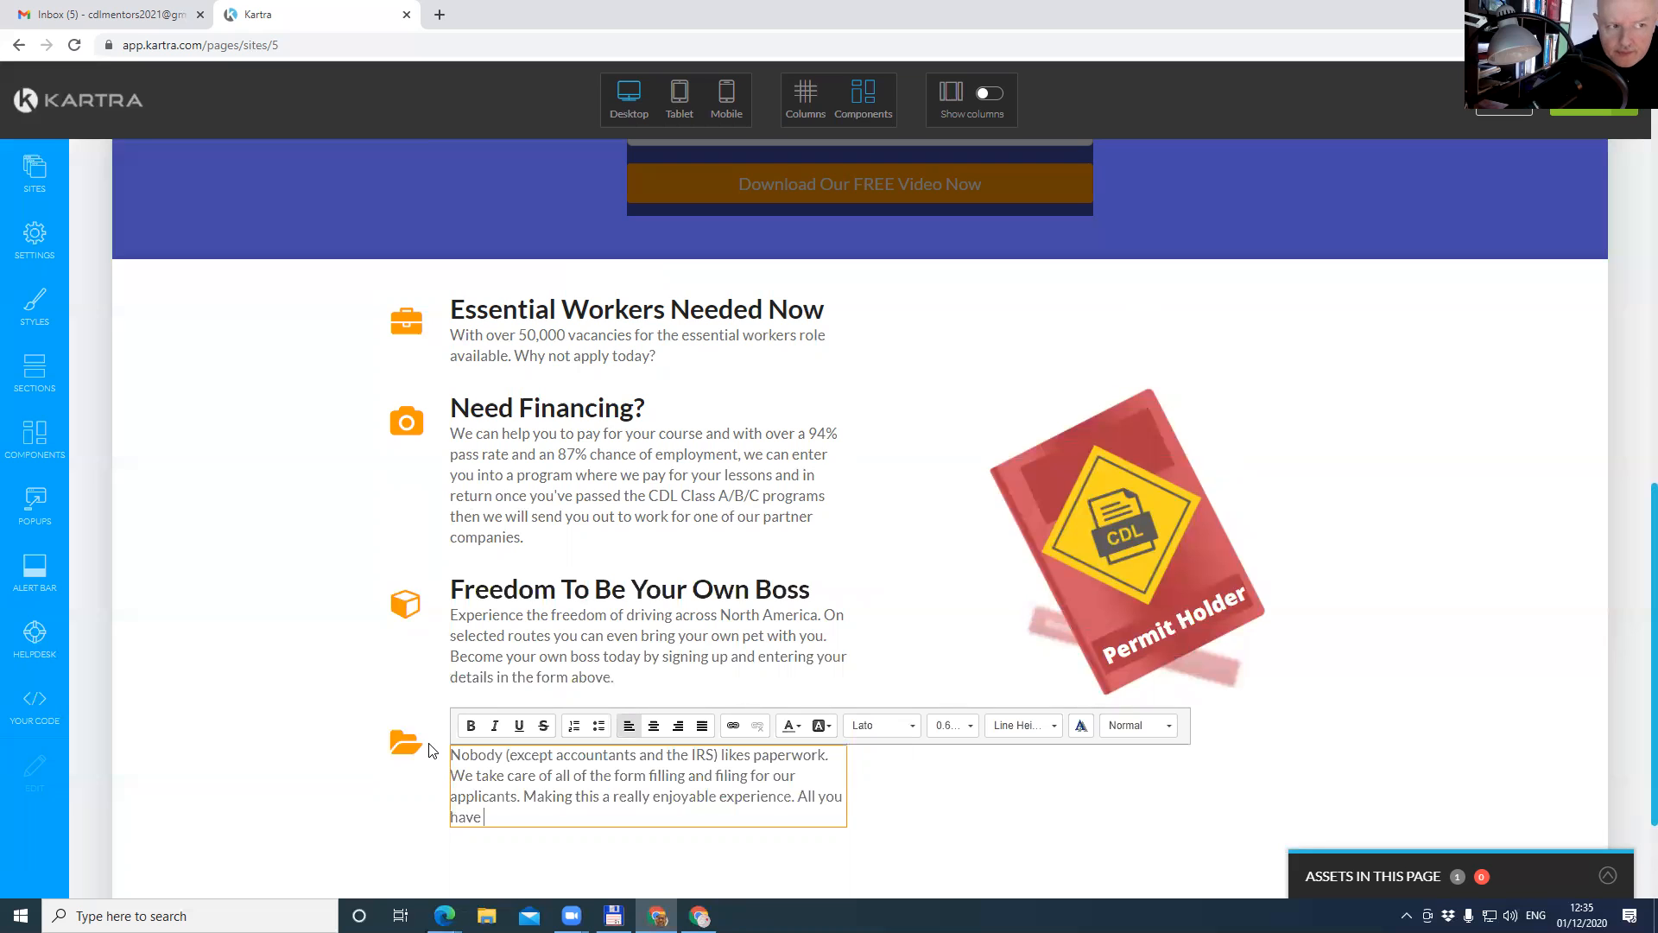
text(to do is turn up)
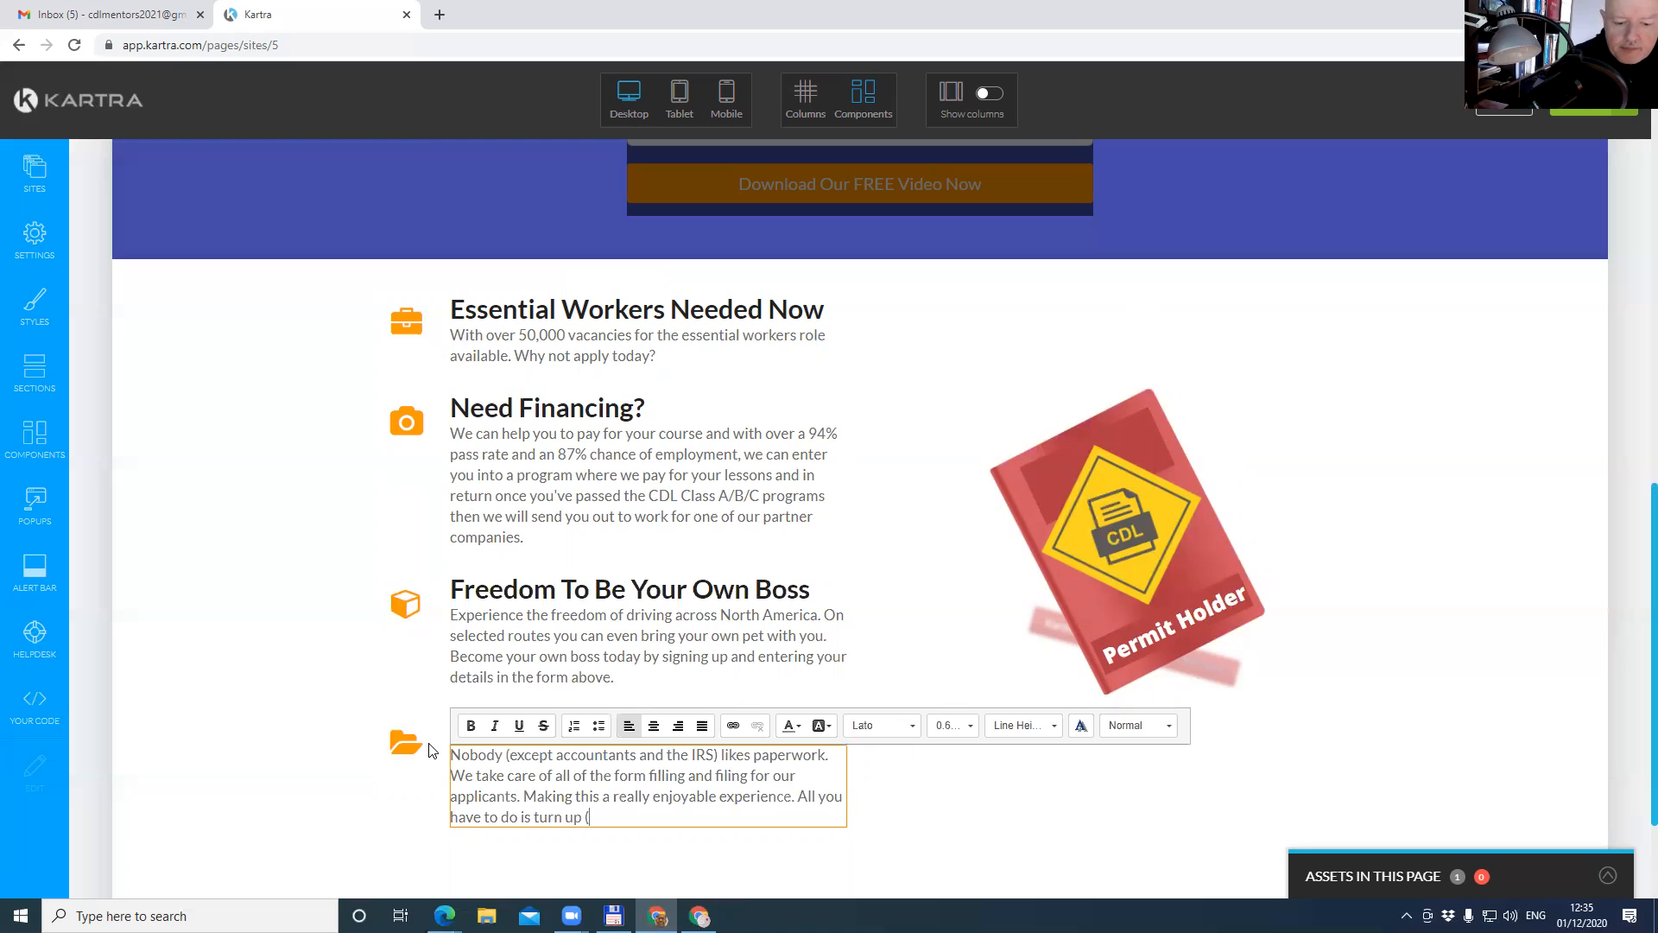
text( (online, remo)
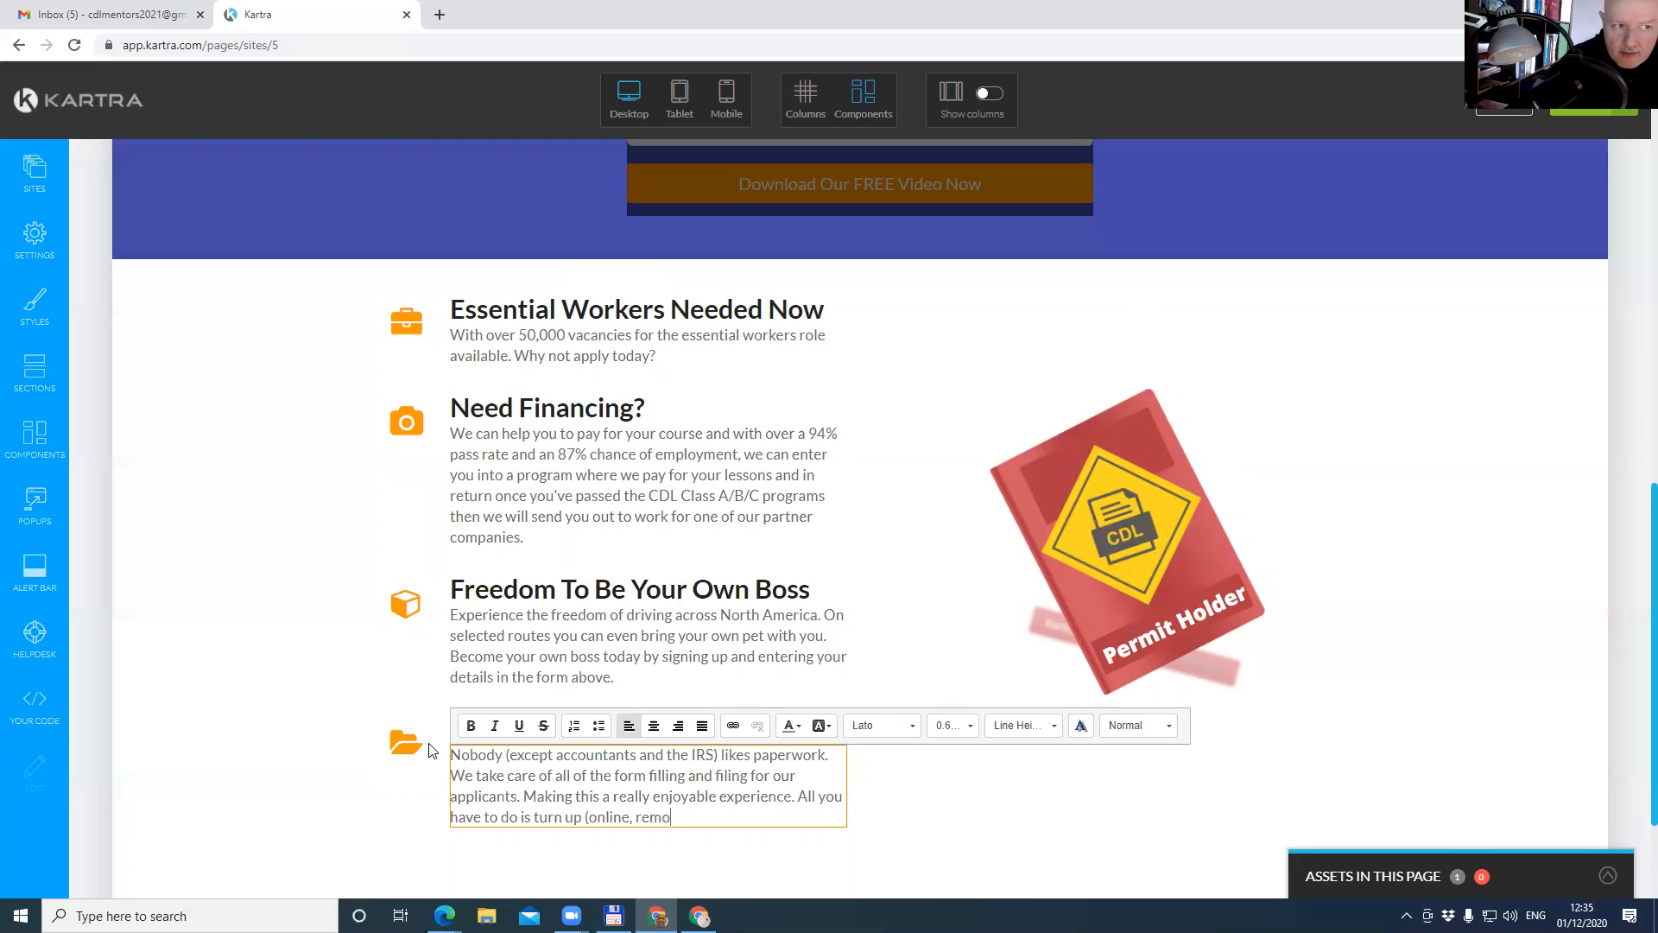
text(tely, from the)
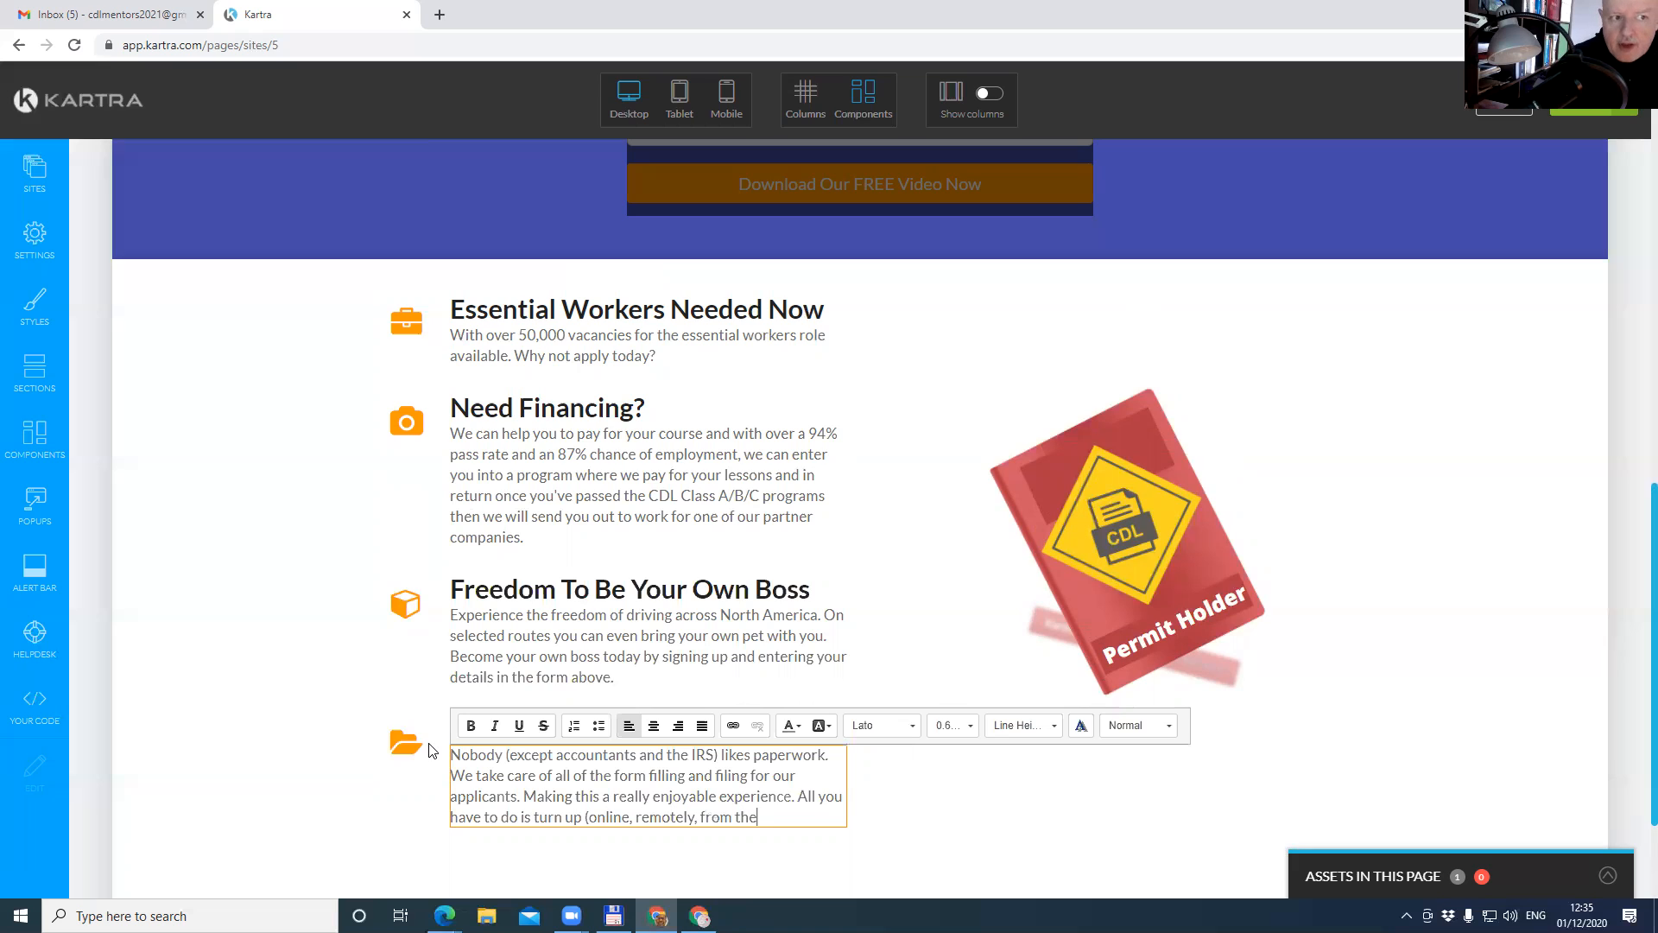
text( comfrot of your own hom)
text(e) and )
text(do the practi)
text(ce lessons the)
Continue the Paperwork description with "then if you pass the online exam then we will invite you to one of our approved test centres".
text(n if yo)
text(u c)
key(BackSpace)
text(pass the online exam the)
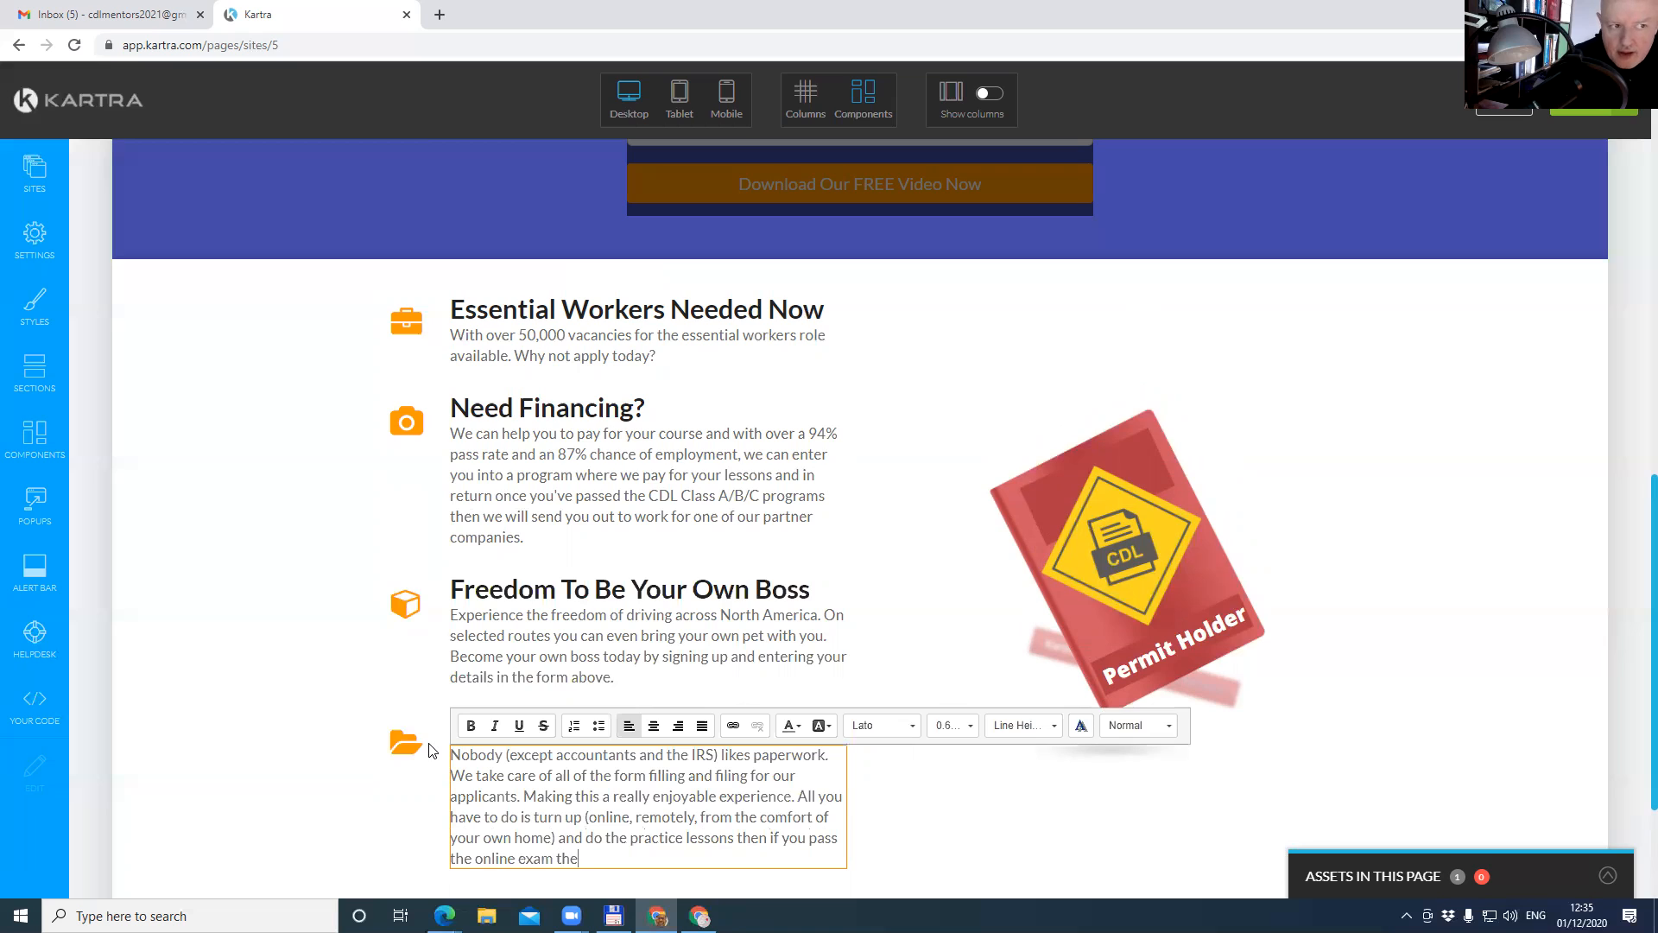
text(n we will inv)
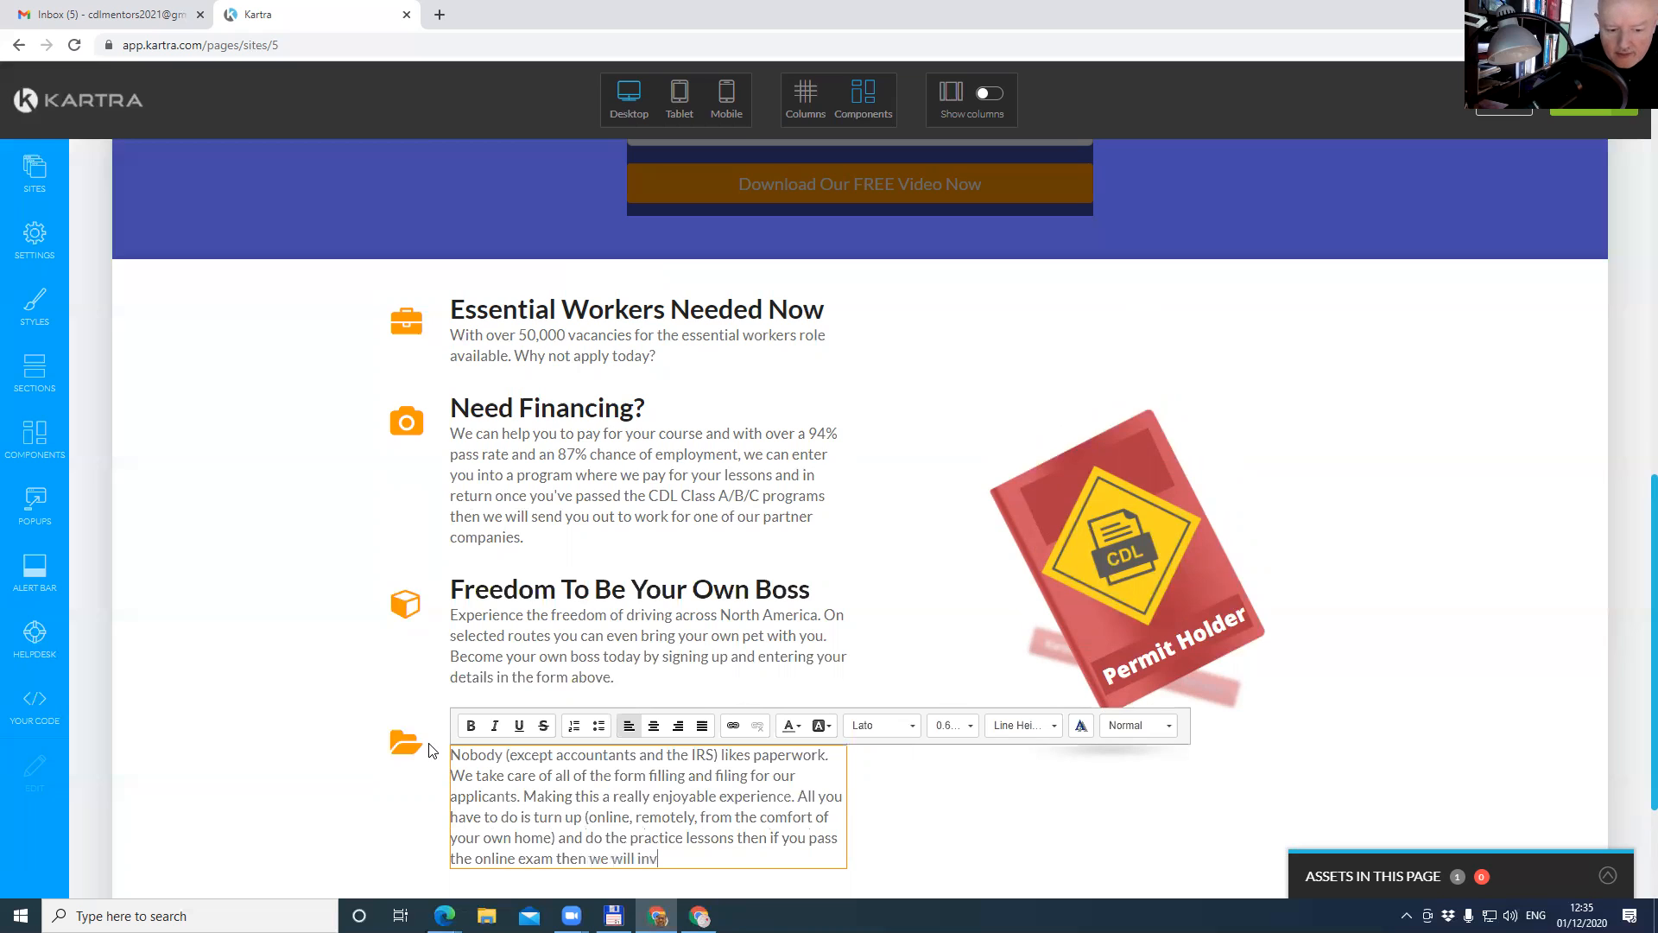
text(ite you to one of our )
text(approved tes)
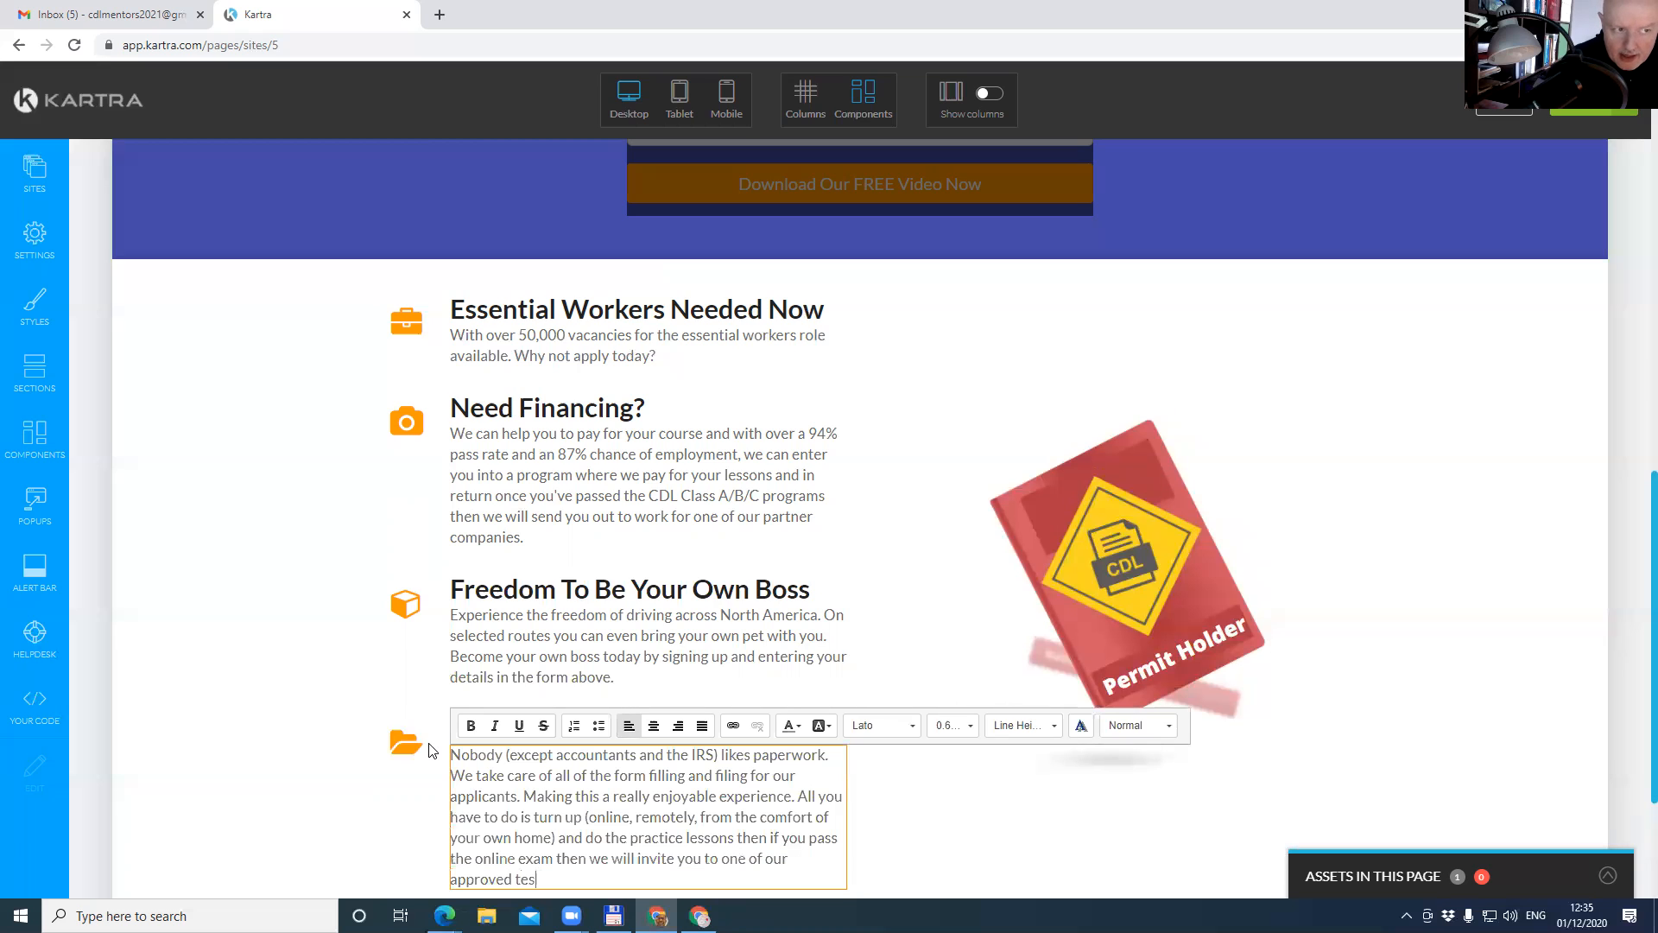
text(t centrewe)
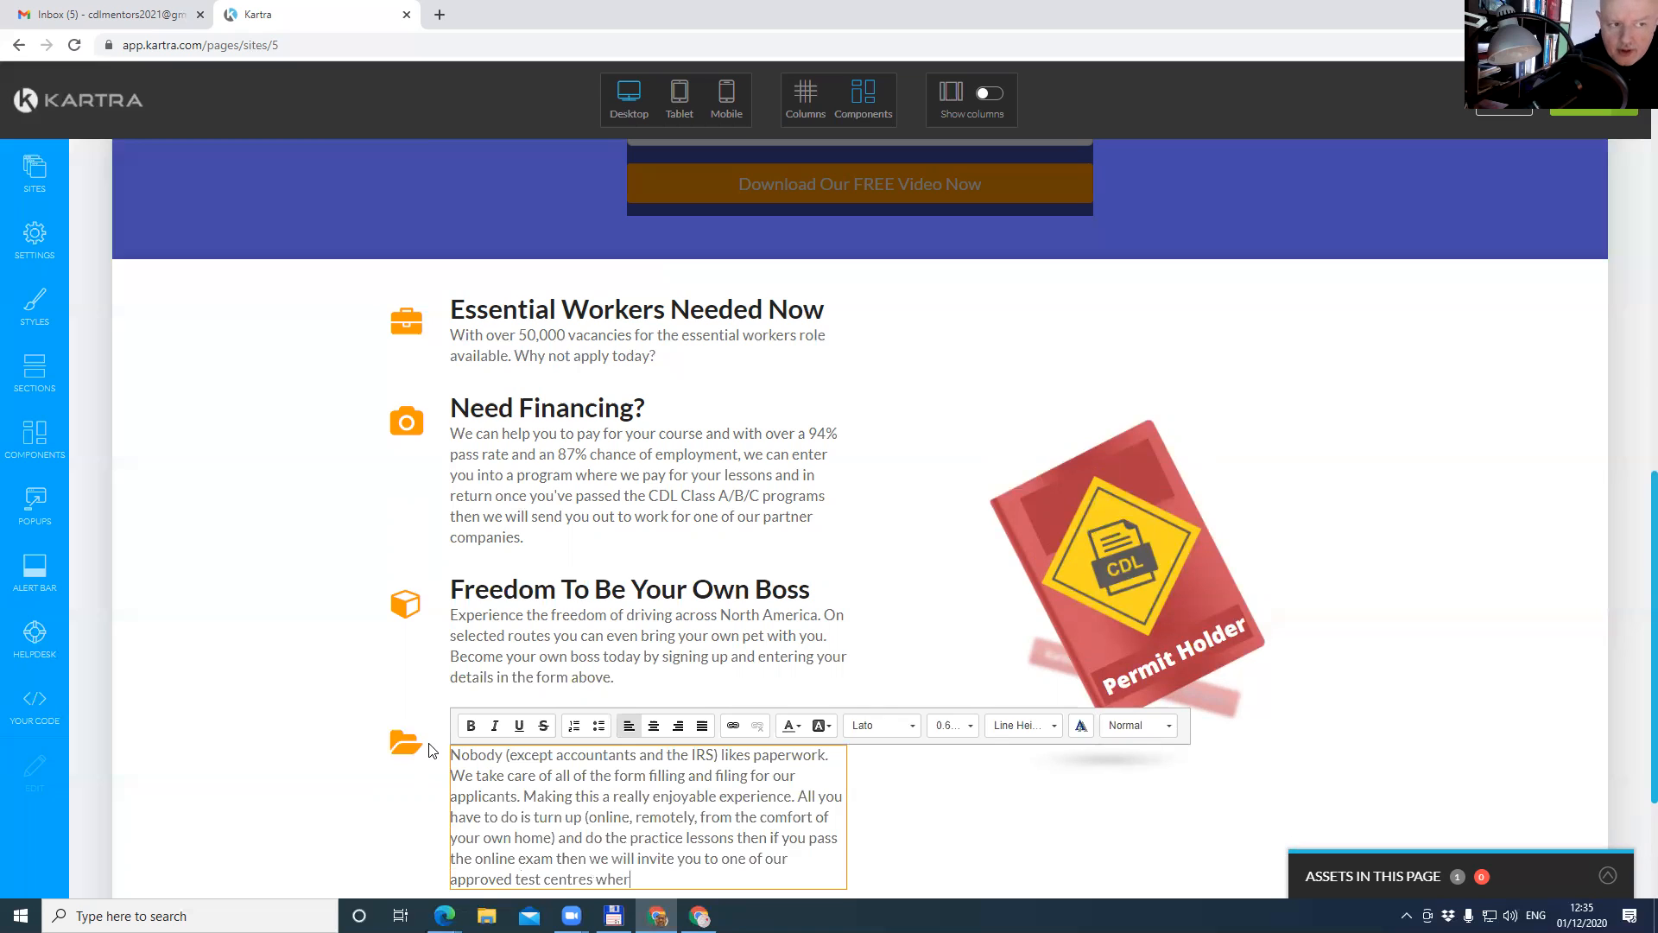
End the Paperwork description with ", where you will take the practical examination with a state approved examiner." and finish editing it.
text(, where you will t)
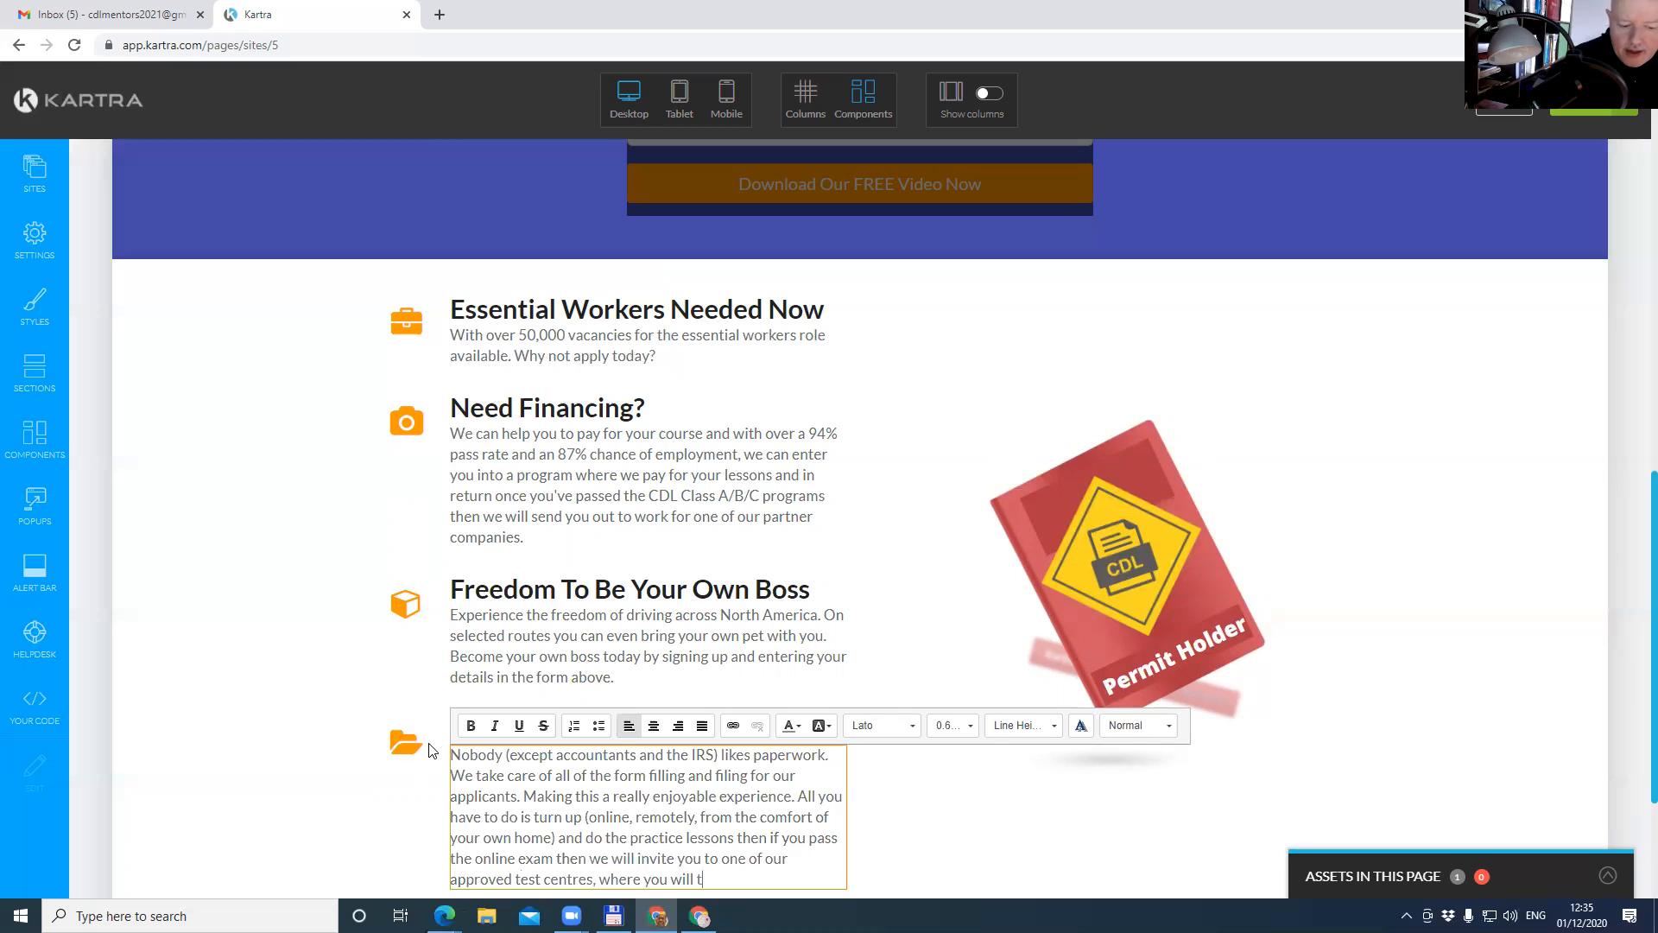
text(ake the)
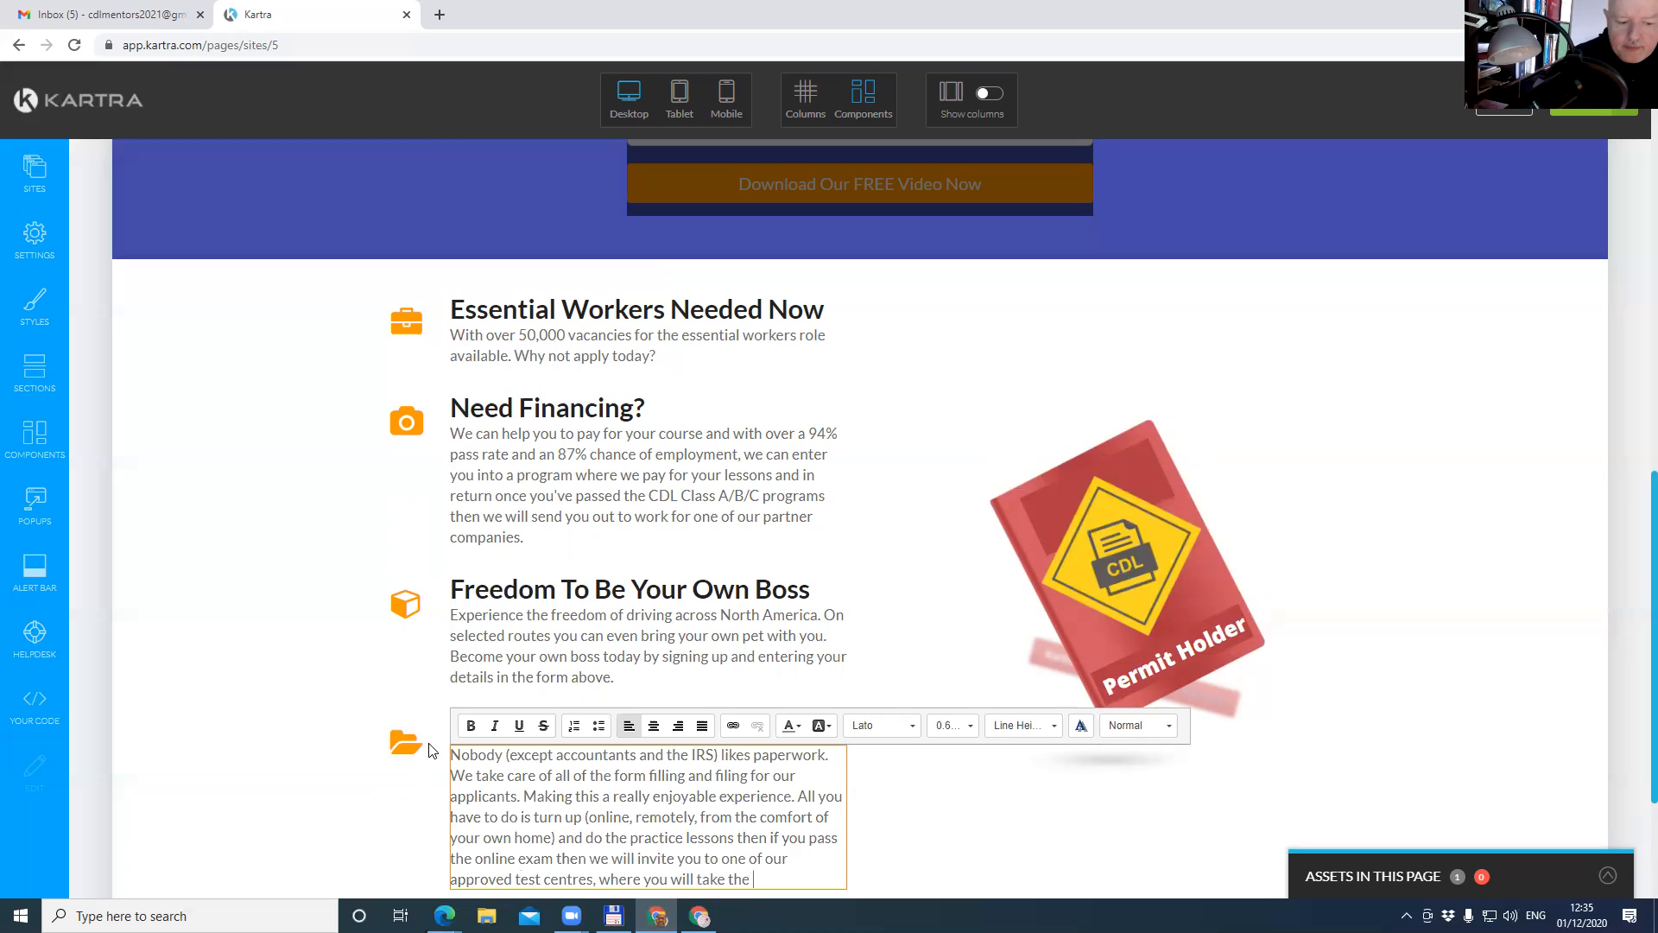
text( practi)
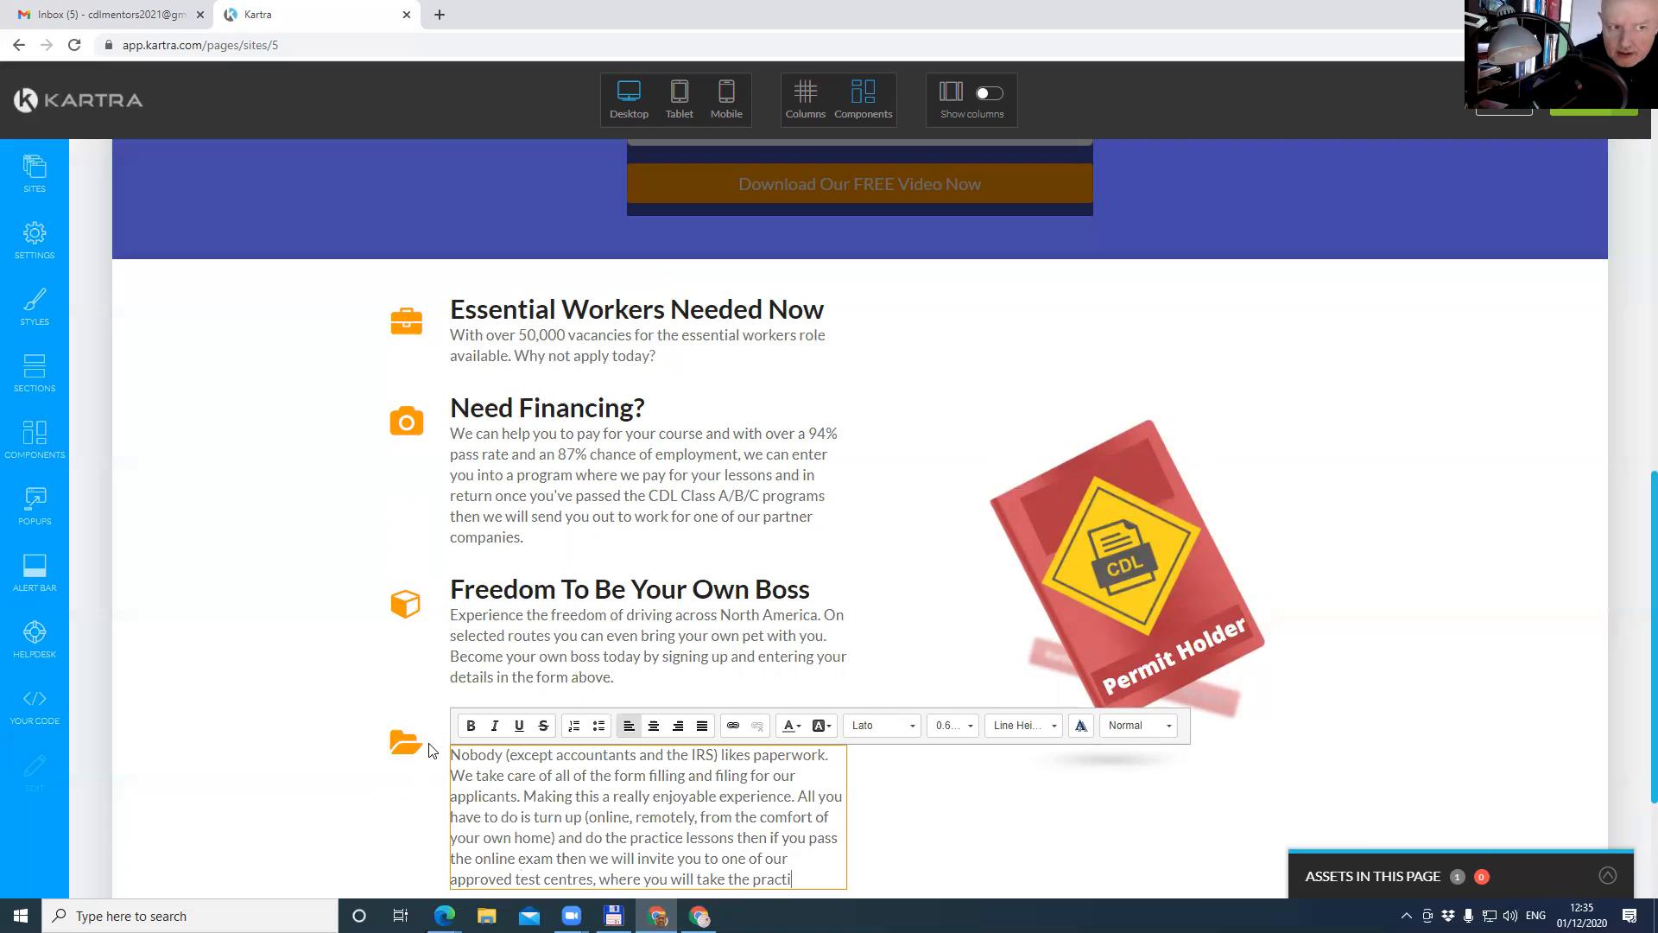
text(cal examina)
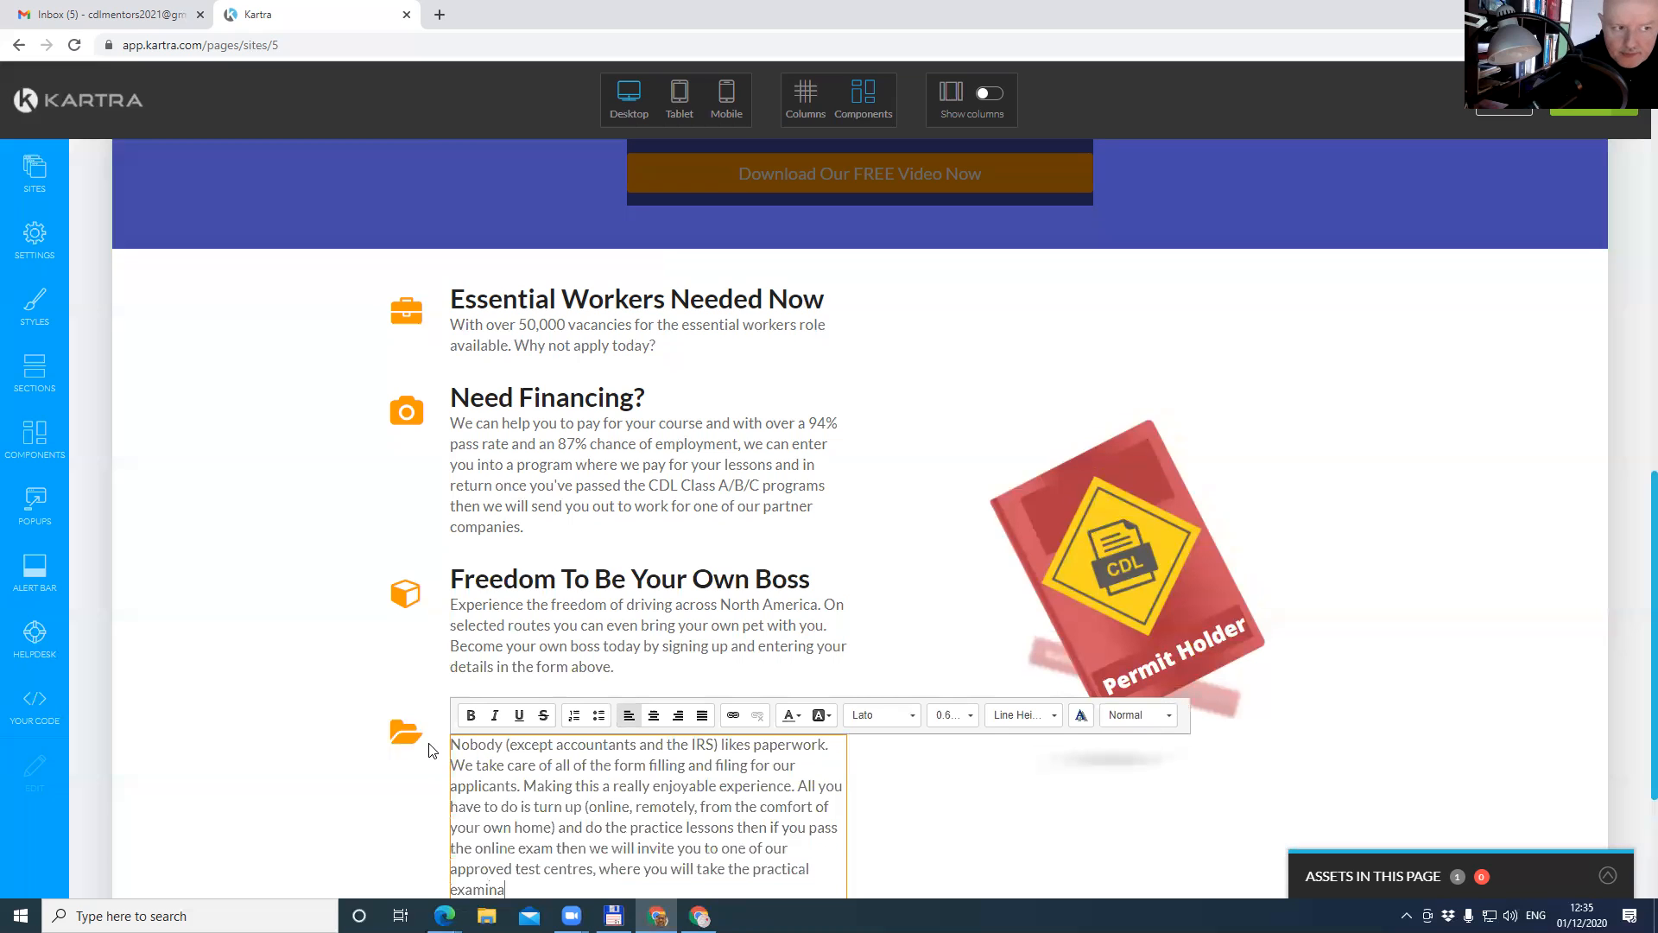
text(tion.)
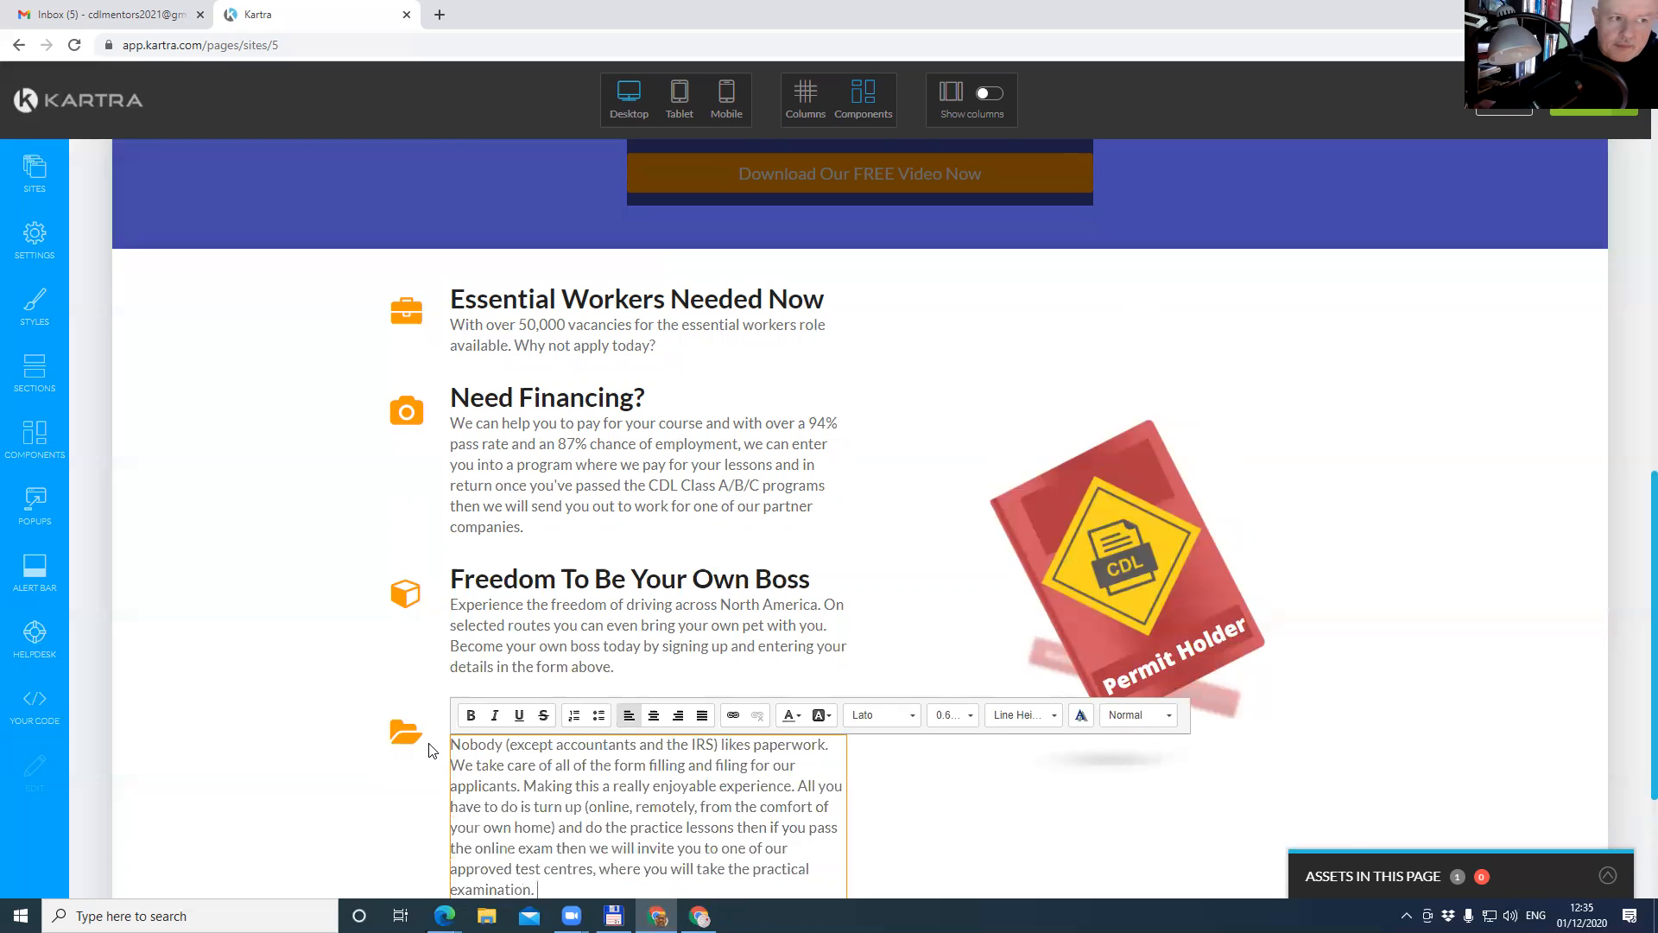
key(BackSpace)
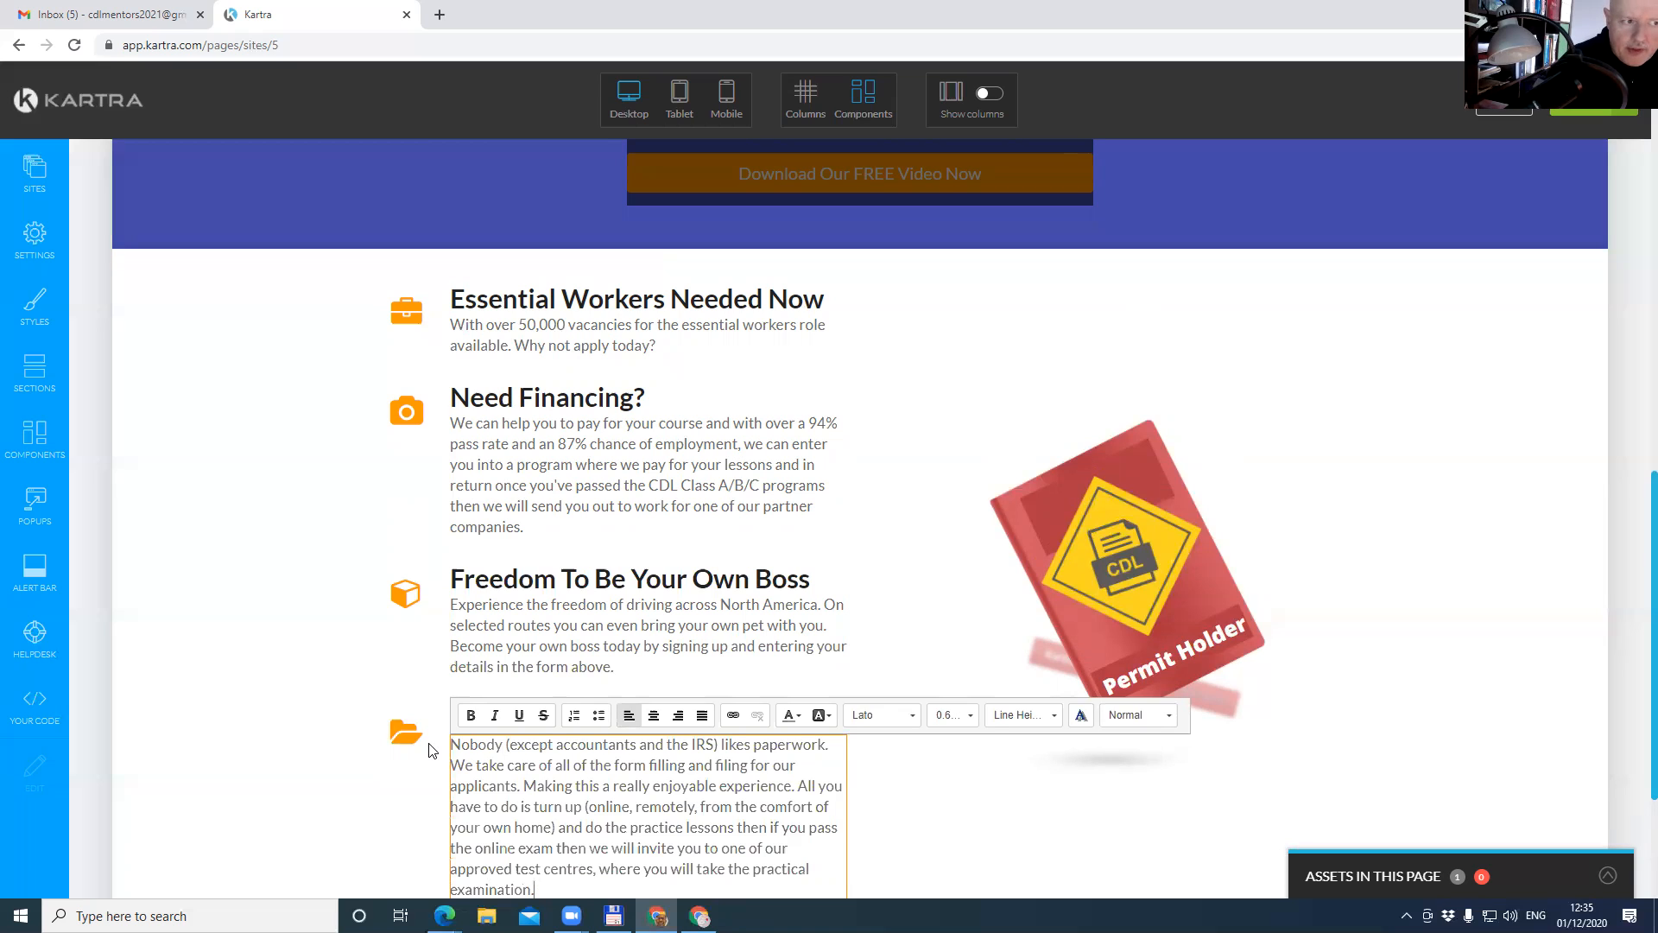
key(BackSpace)
text(with a st)
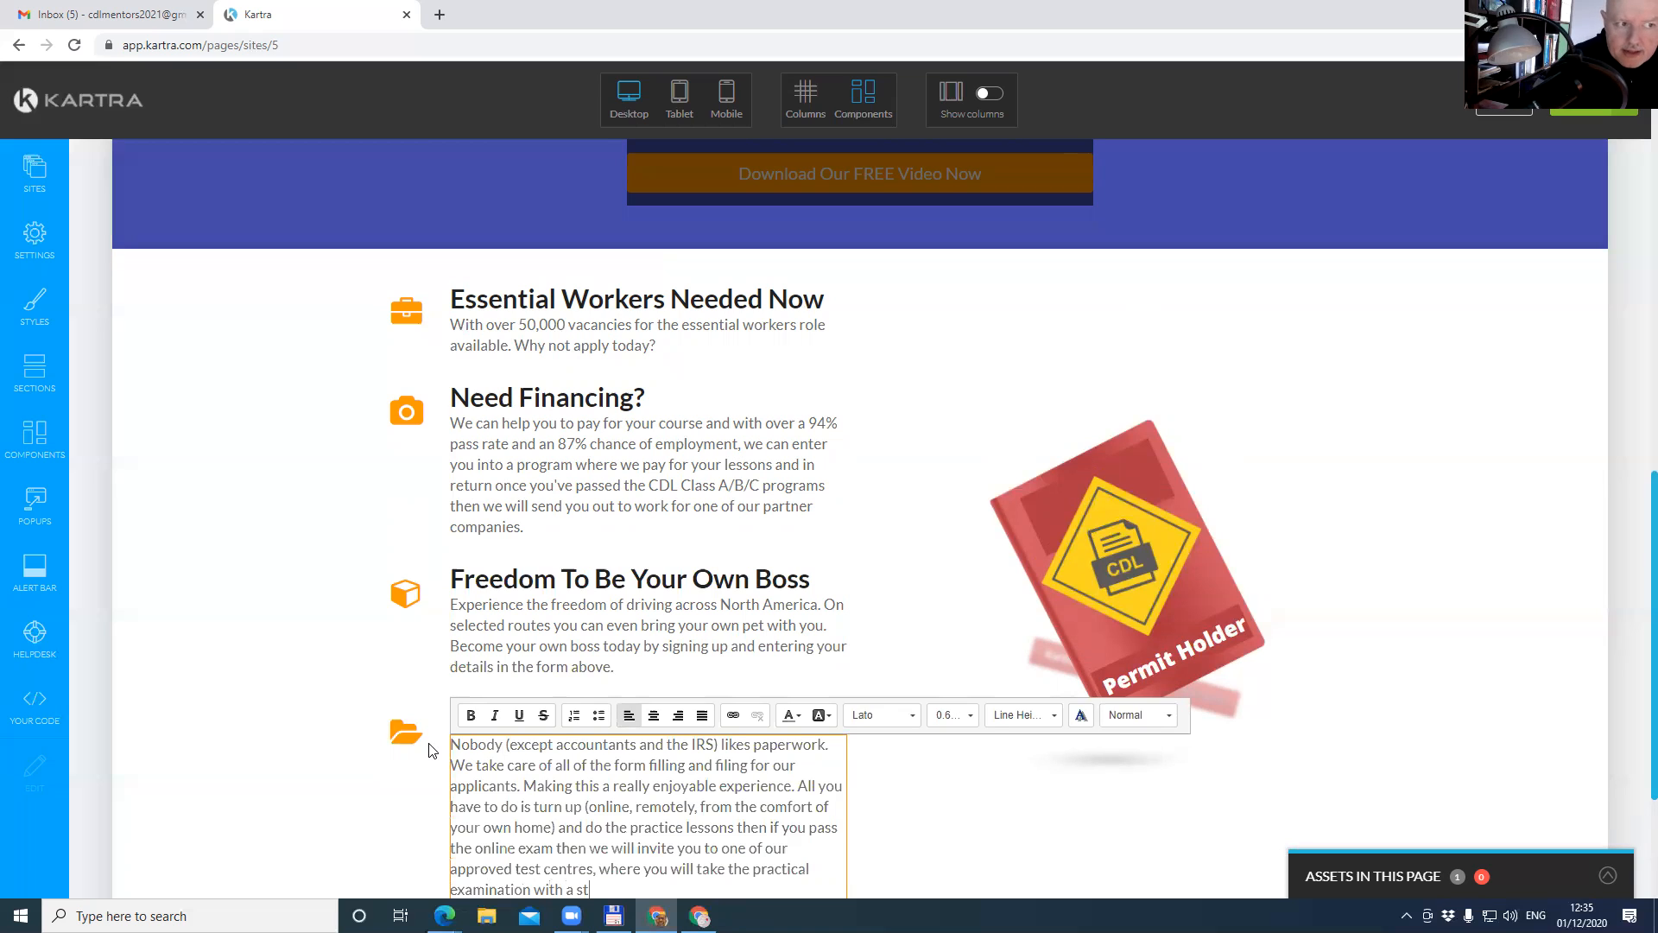
text(ate approved examiner.)
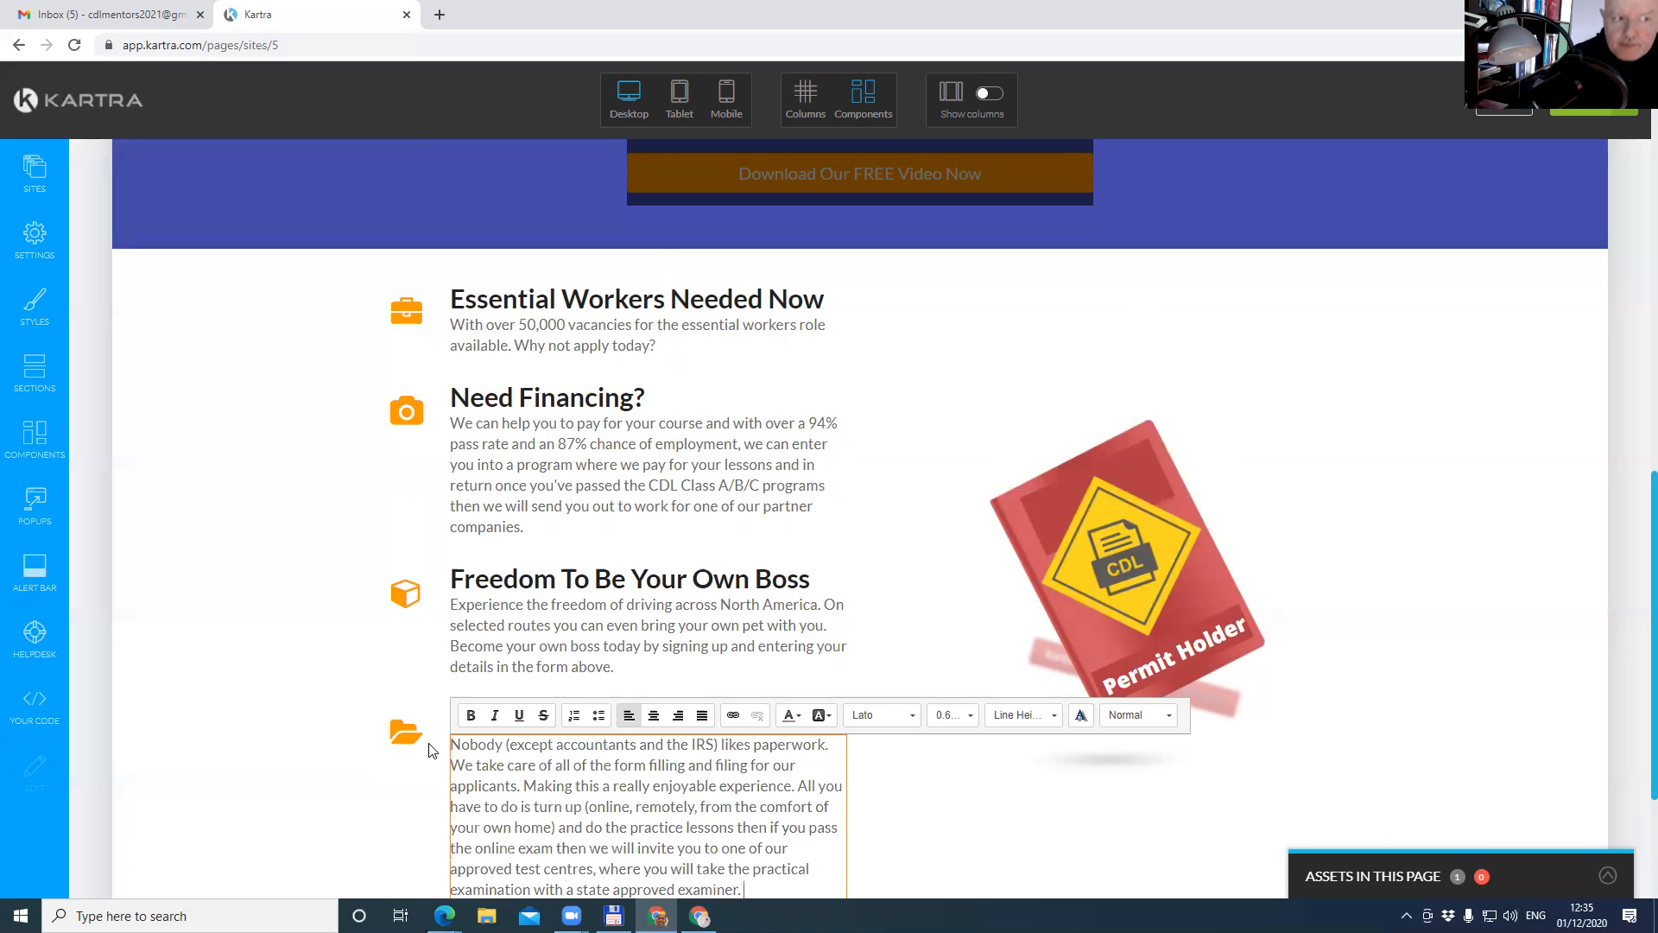
scroll(950, 682, down, 2)
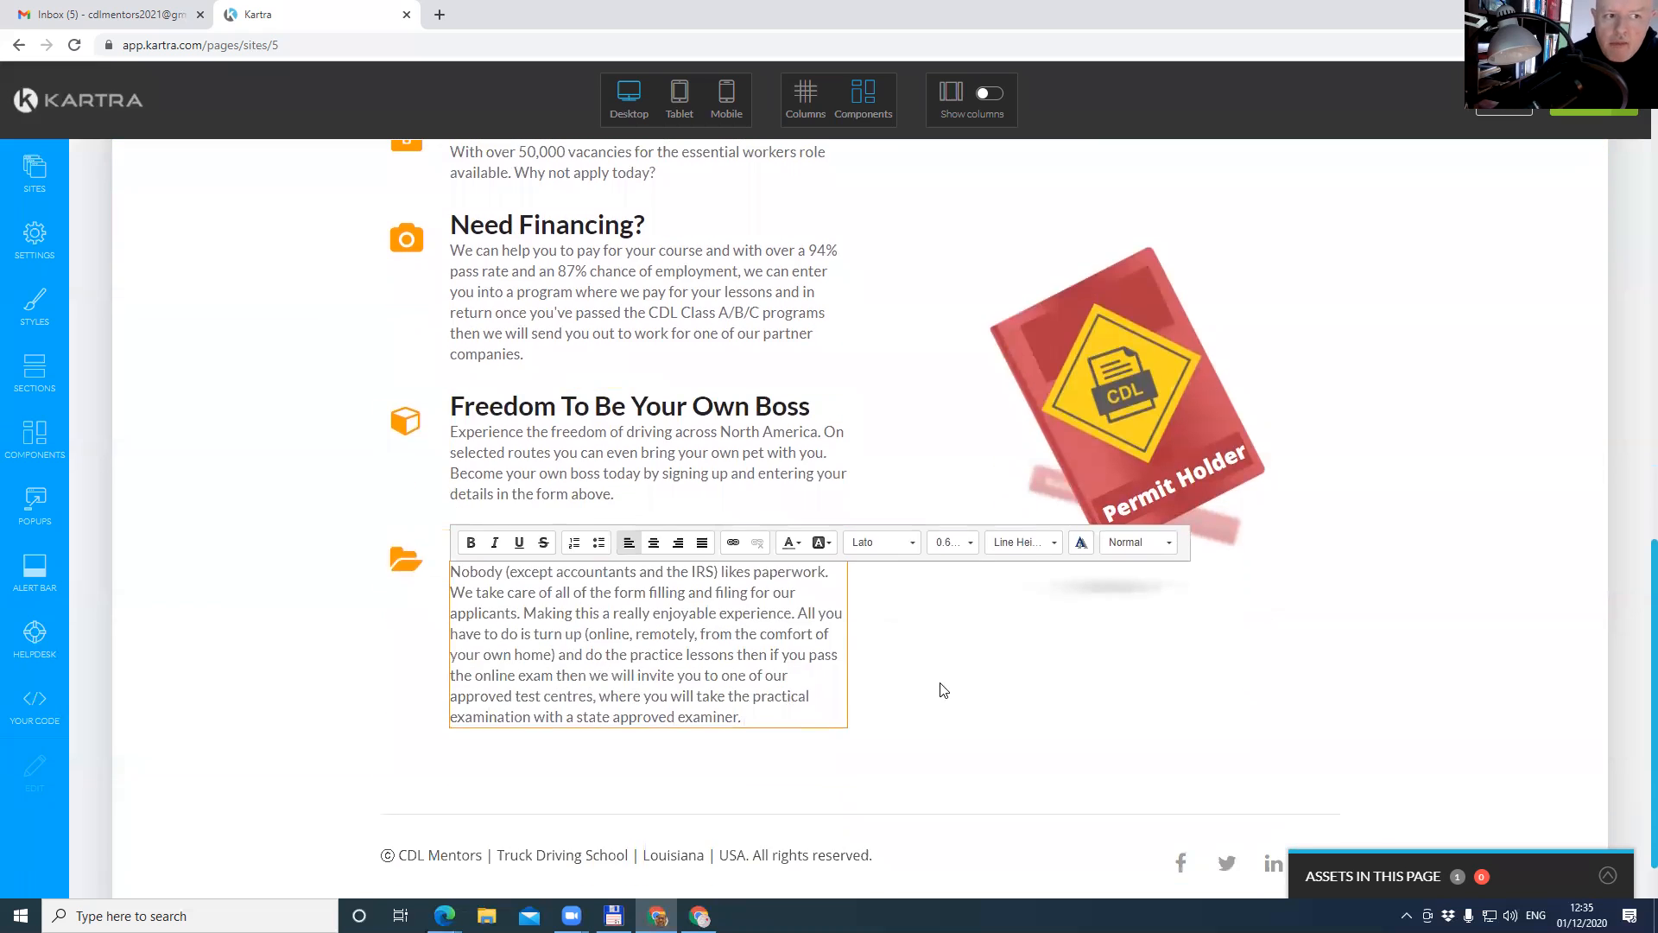
click(950, 692)
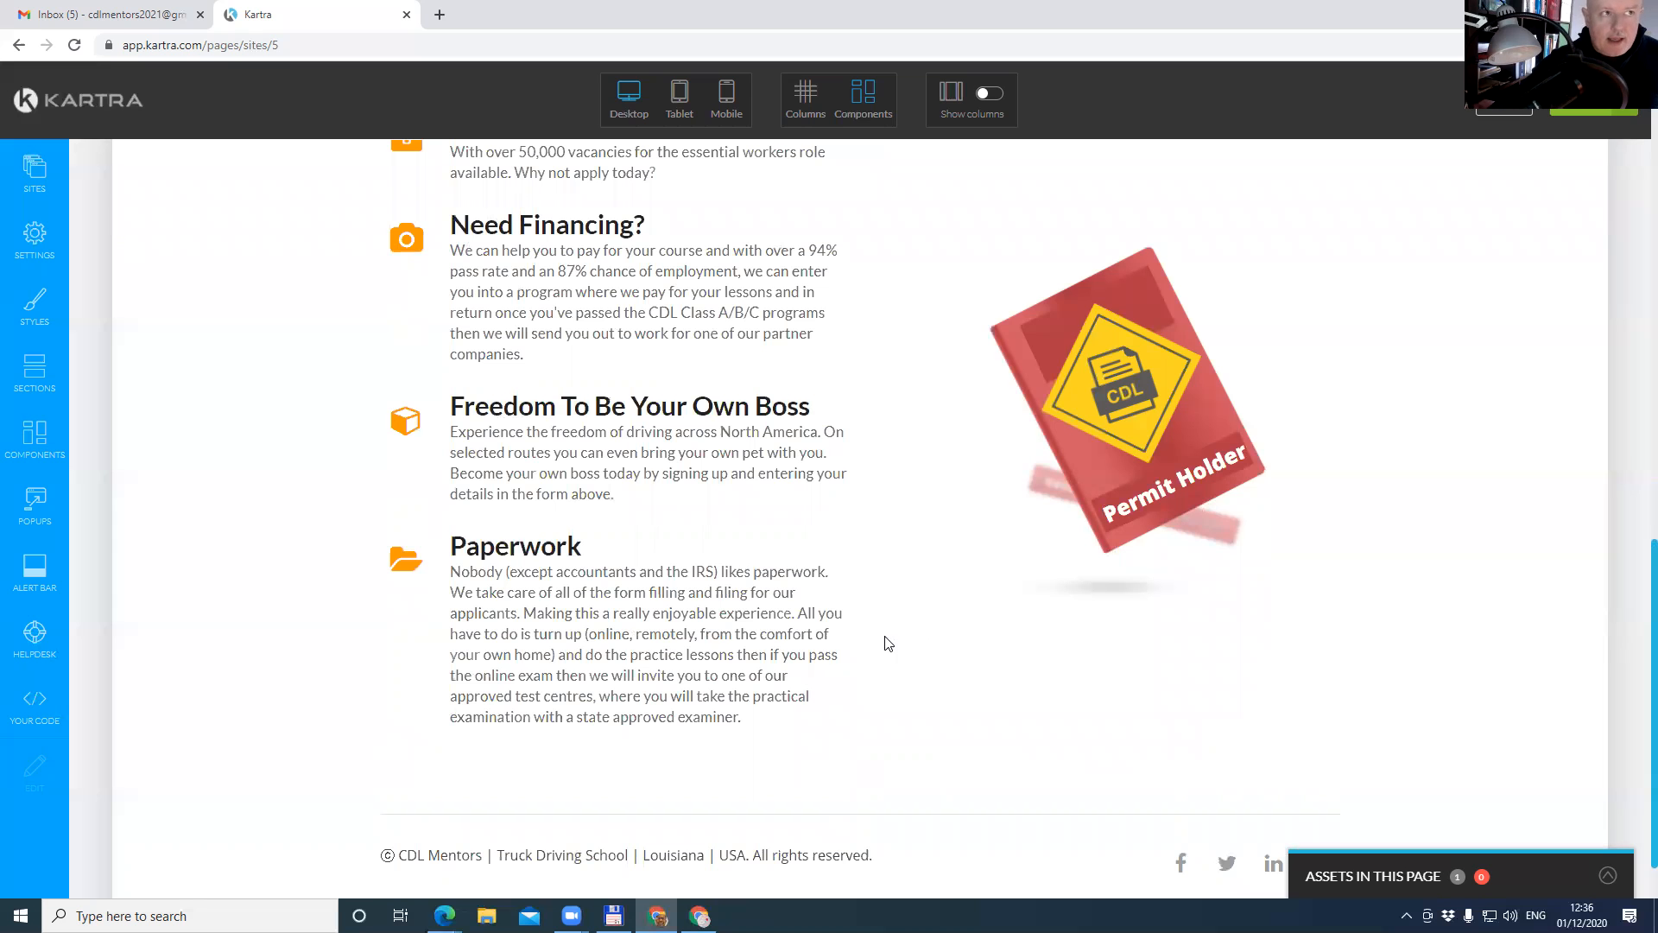
Save the progress of the opt-in page and dismiss the save dialog.
scroll(885, 641, up, 2)
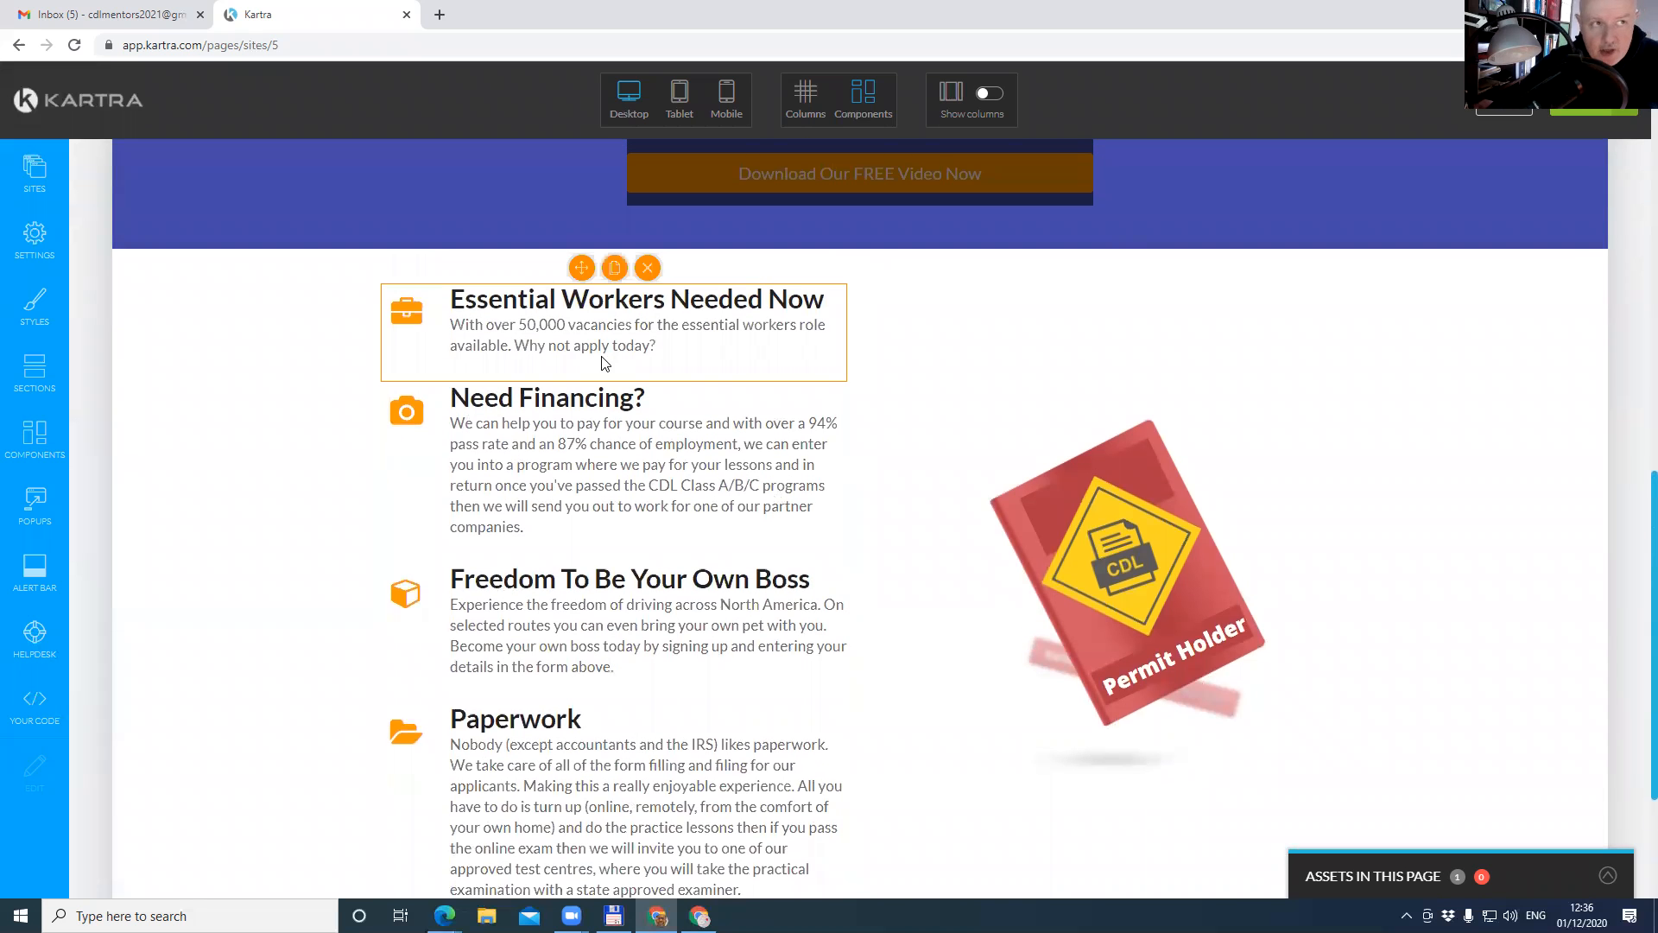
scroll(599, 638, down, 3)
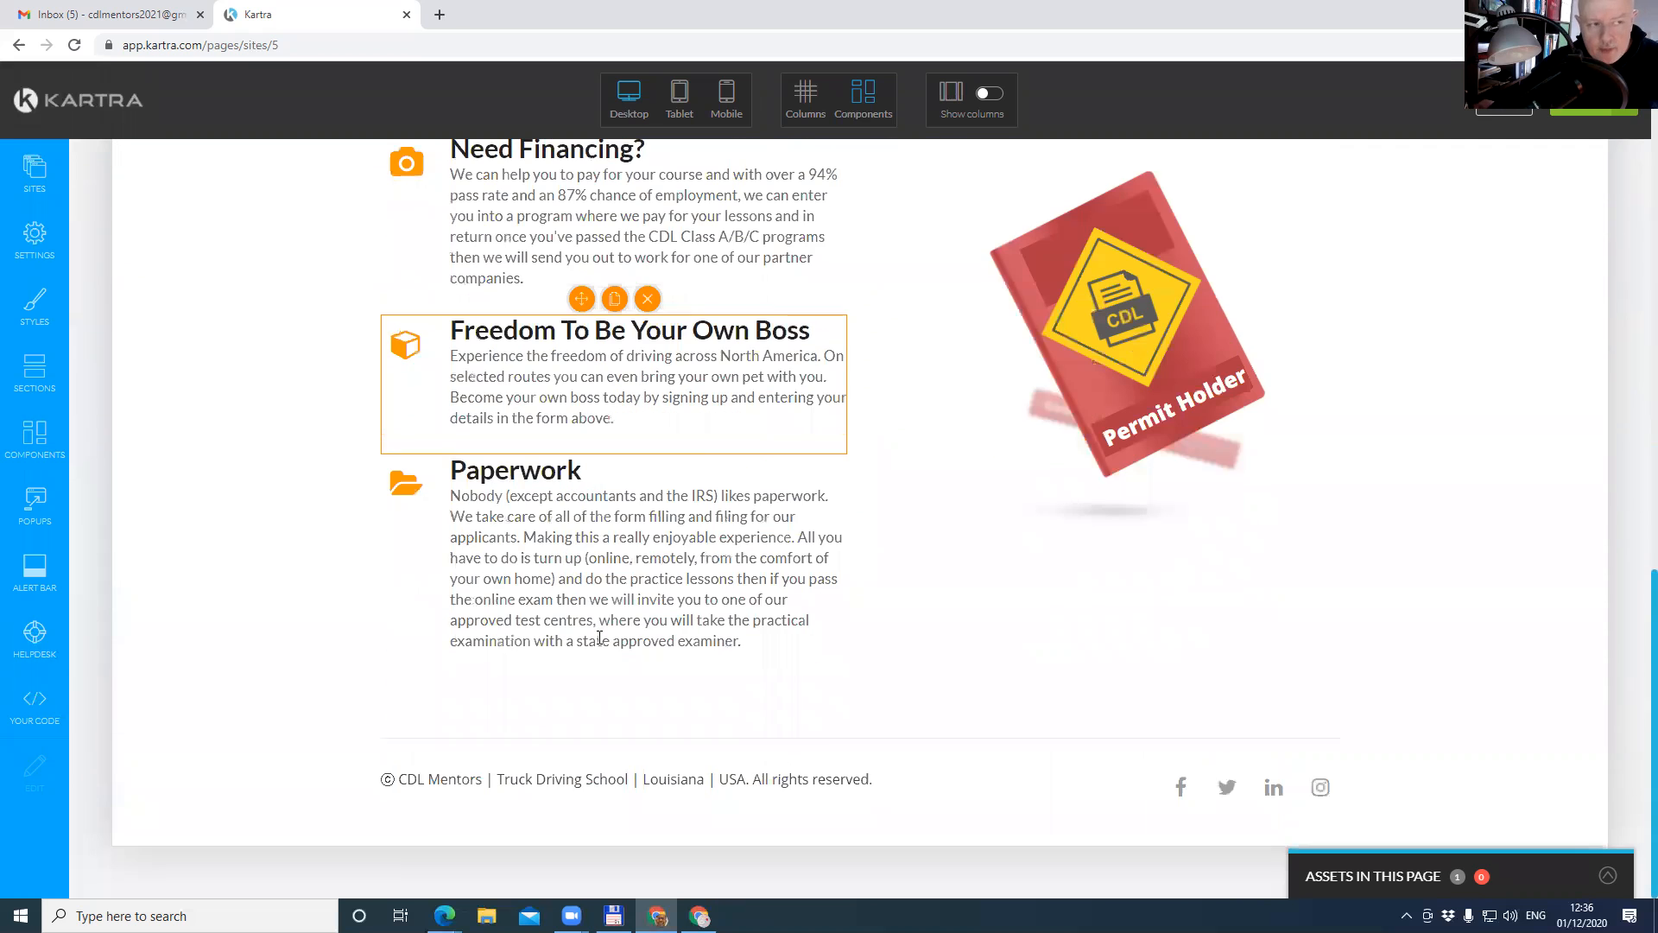
scroll(1244, 783, up, 9)
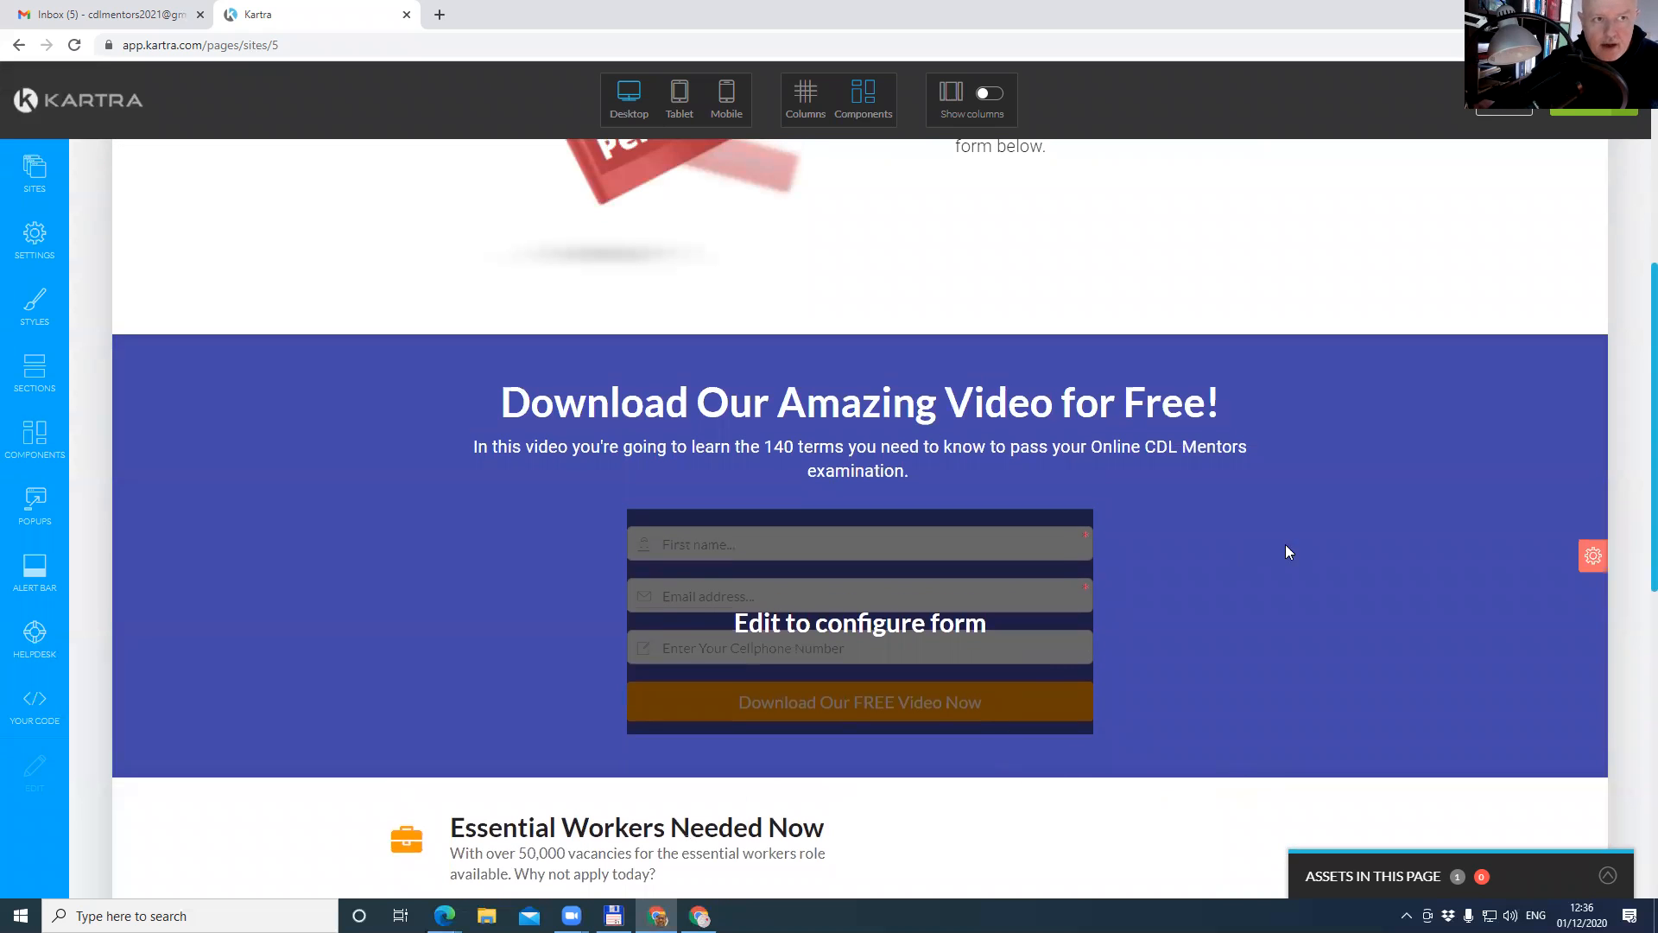
scroll(1048, 473, up, 3)
scroll(1047, 473, up, 3)
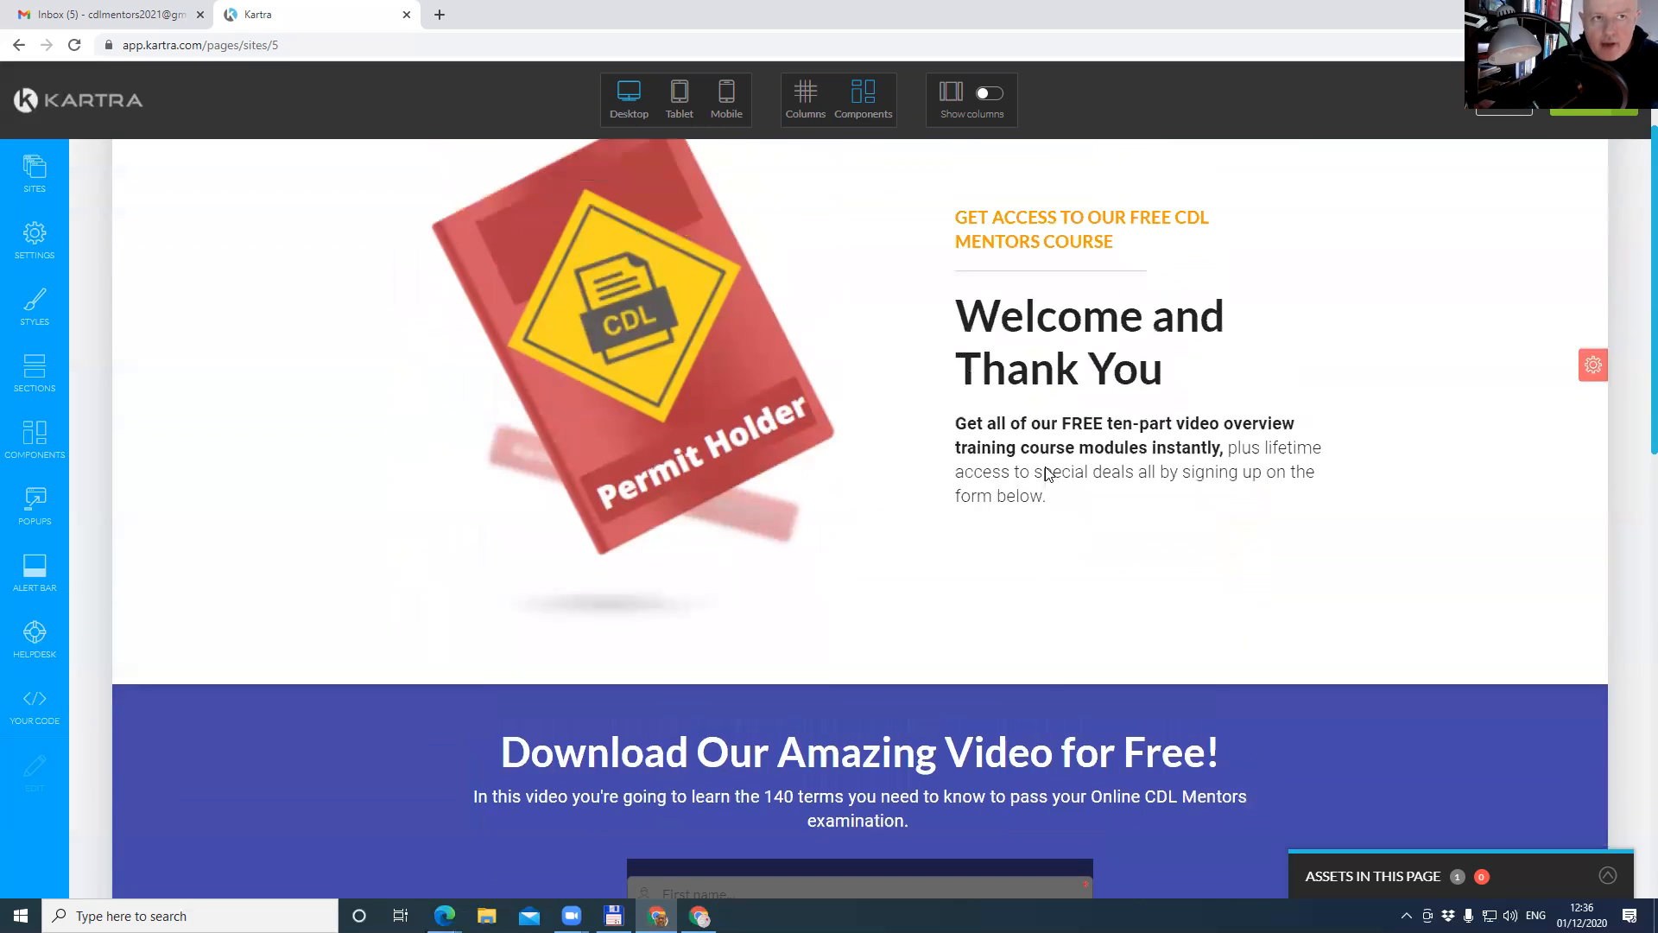
mouse_move(689, 454)
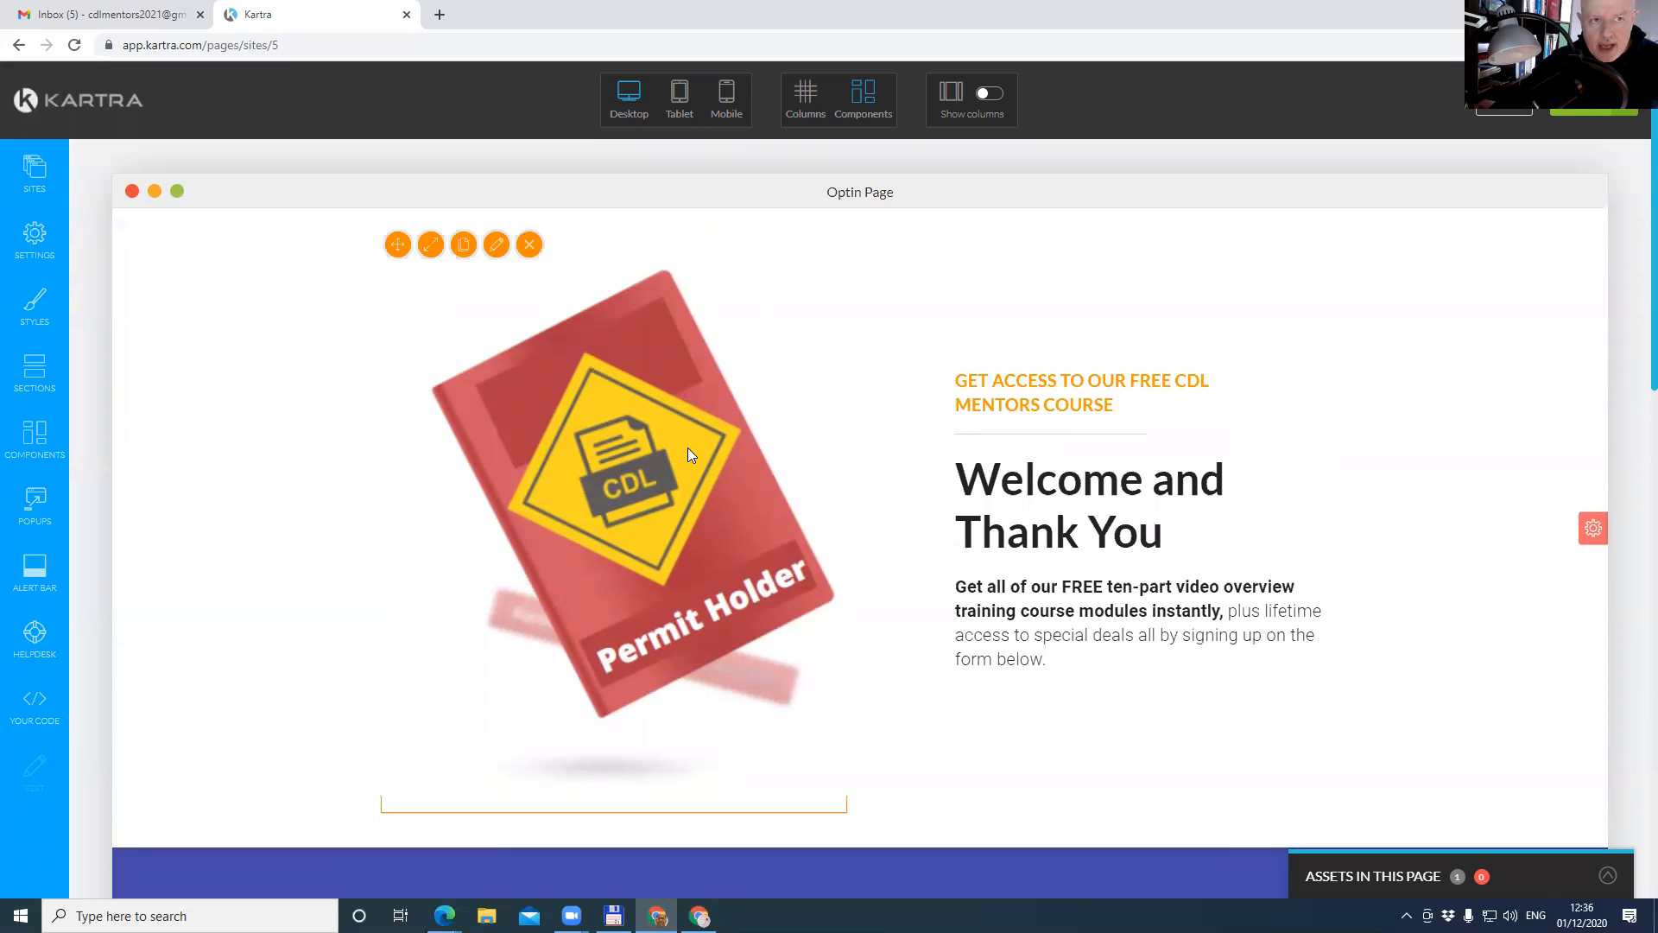
click(1626, 116)
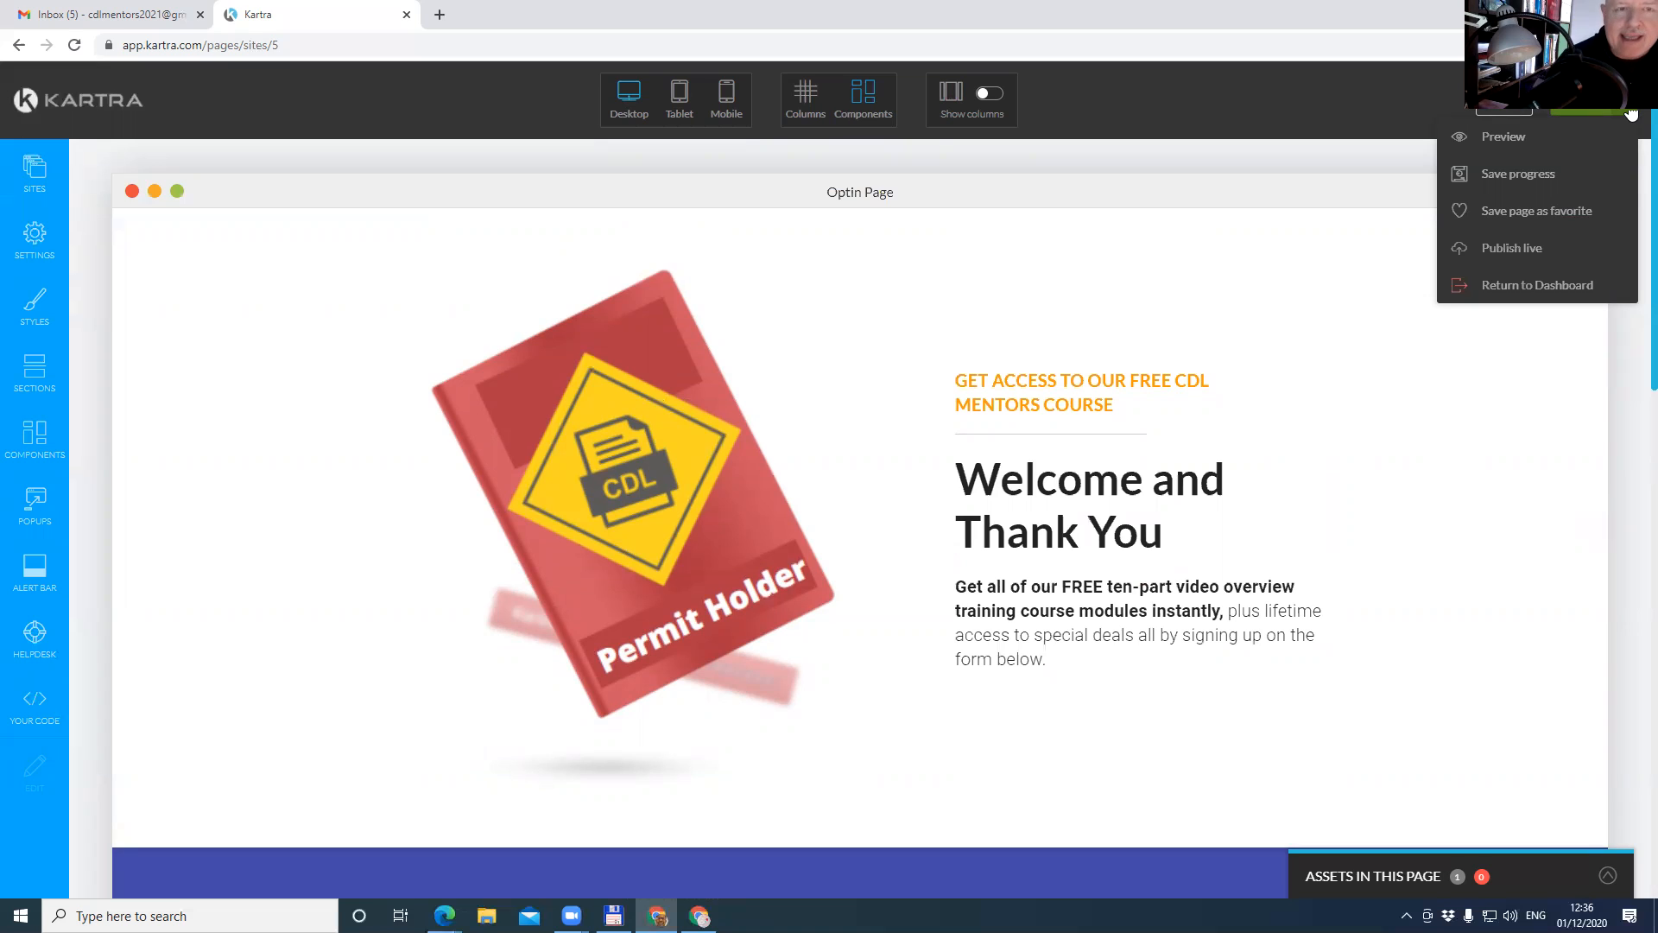
click(1541, 176)
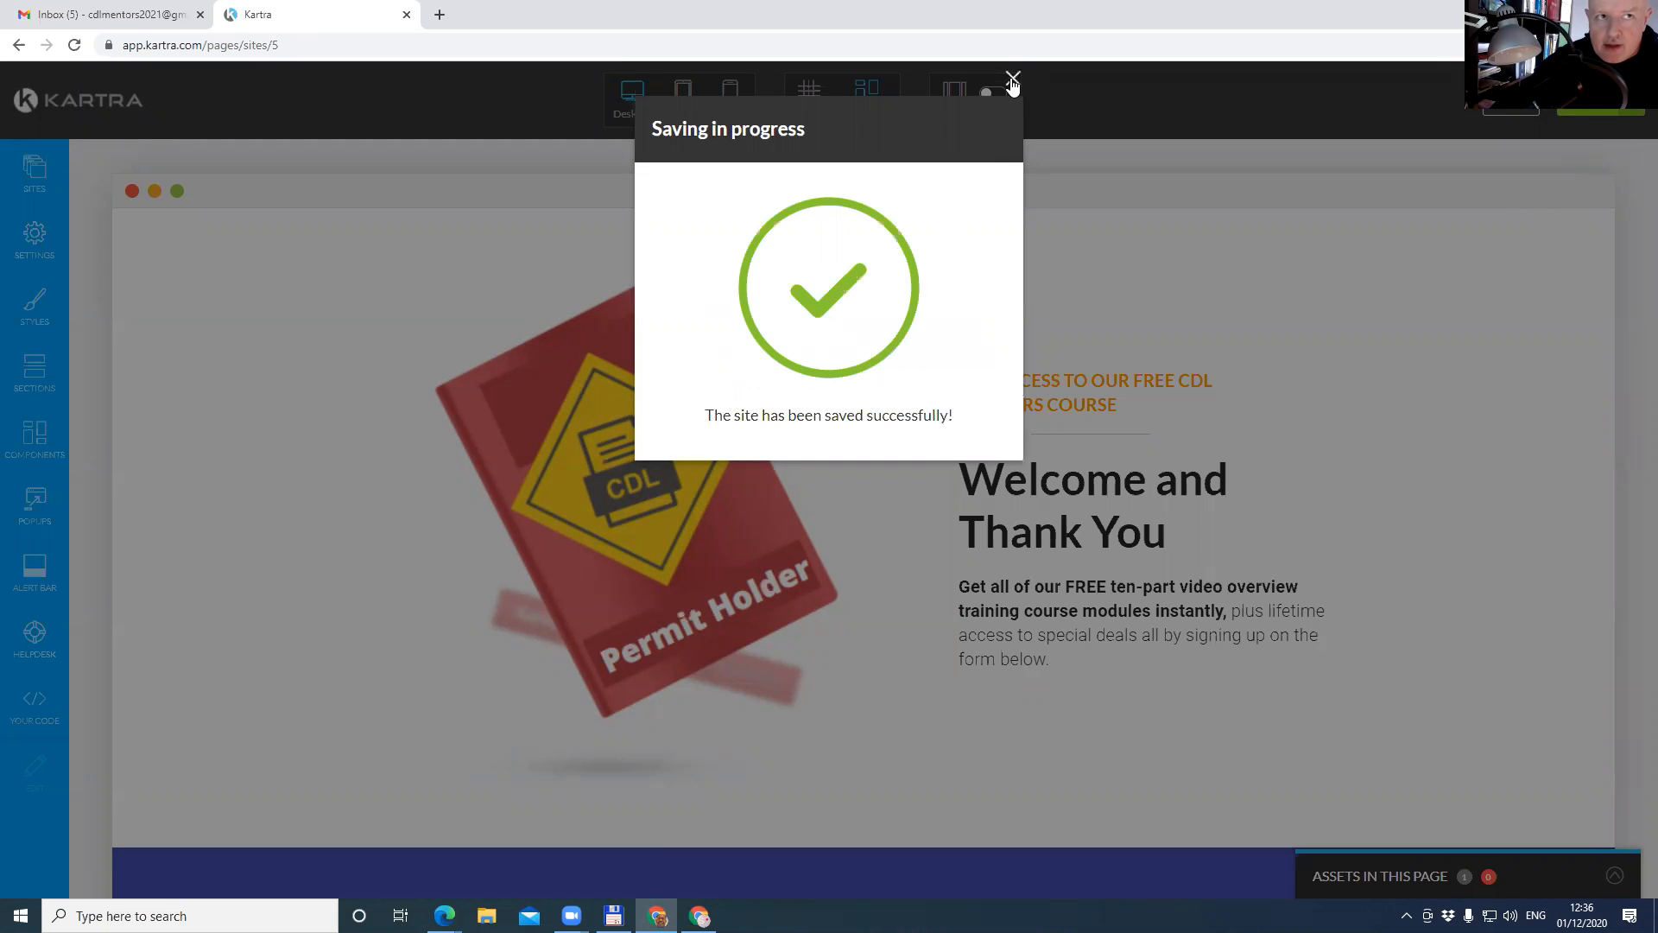
click(1012, 80)
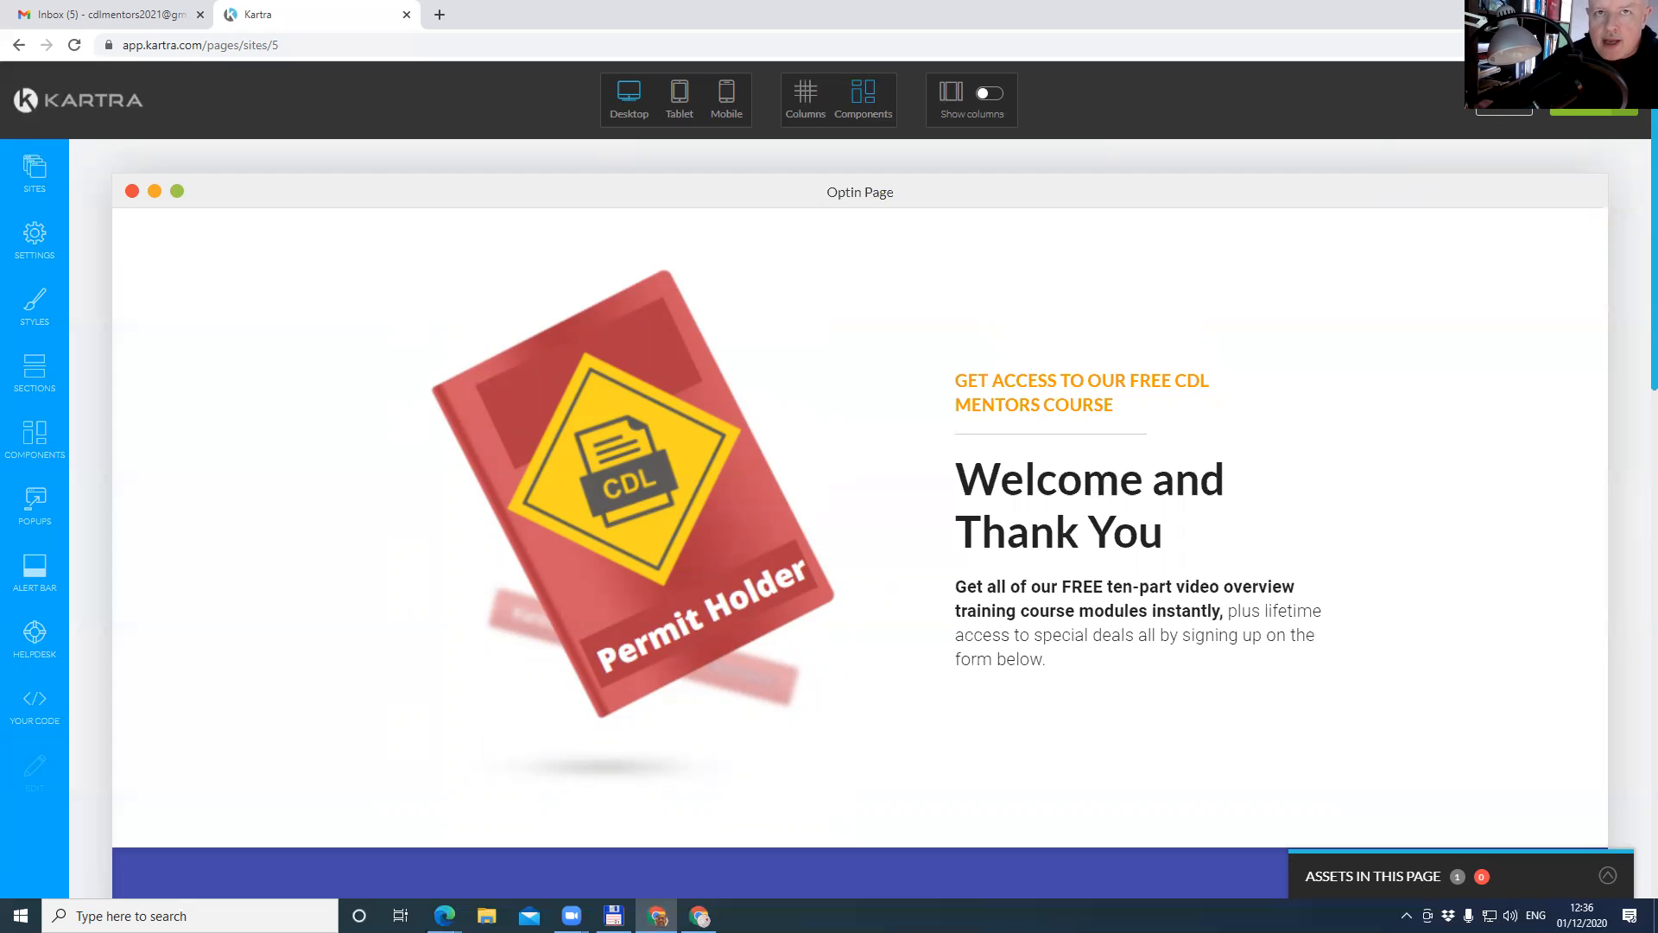
Publish the opt-in page live and choose to get a direct page link.
click(1624, 113)
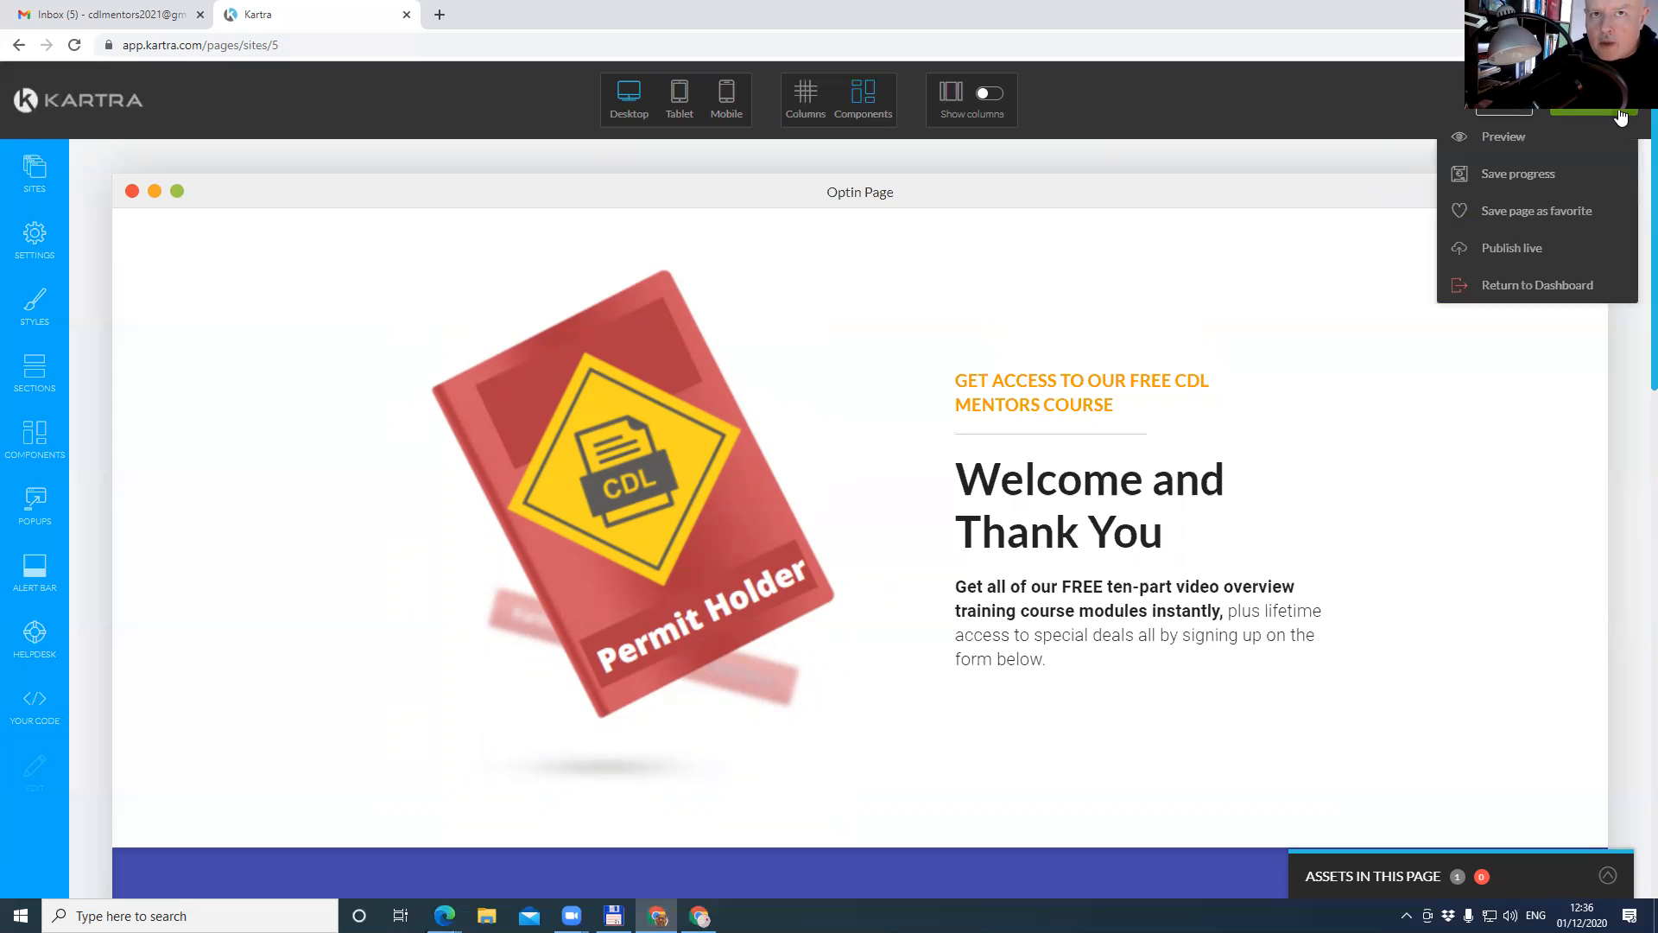
click(1512, 254)
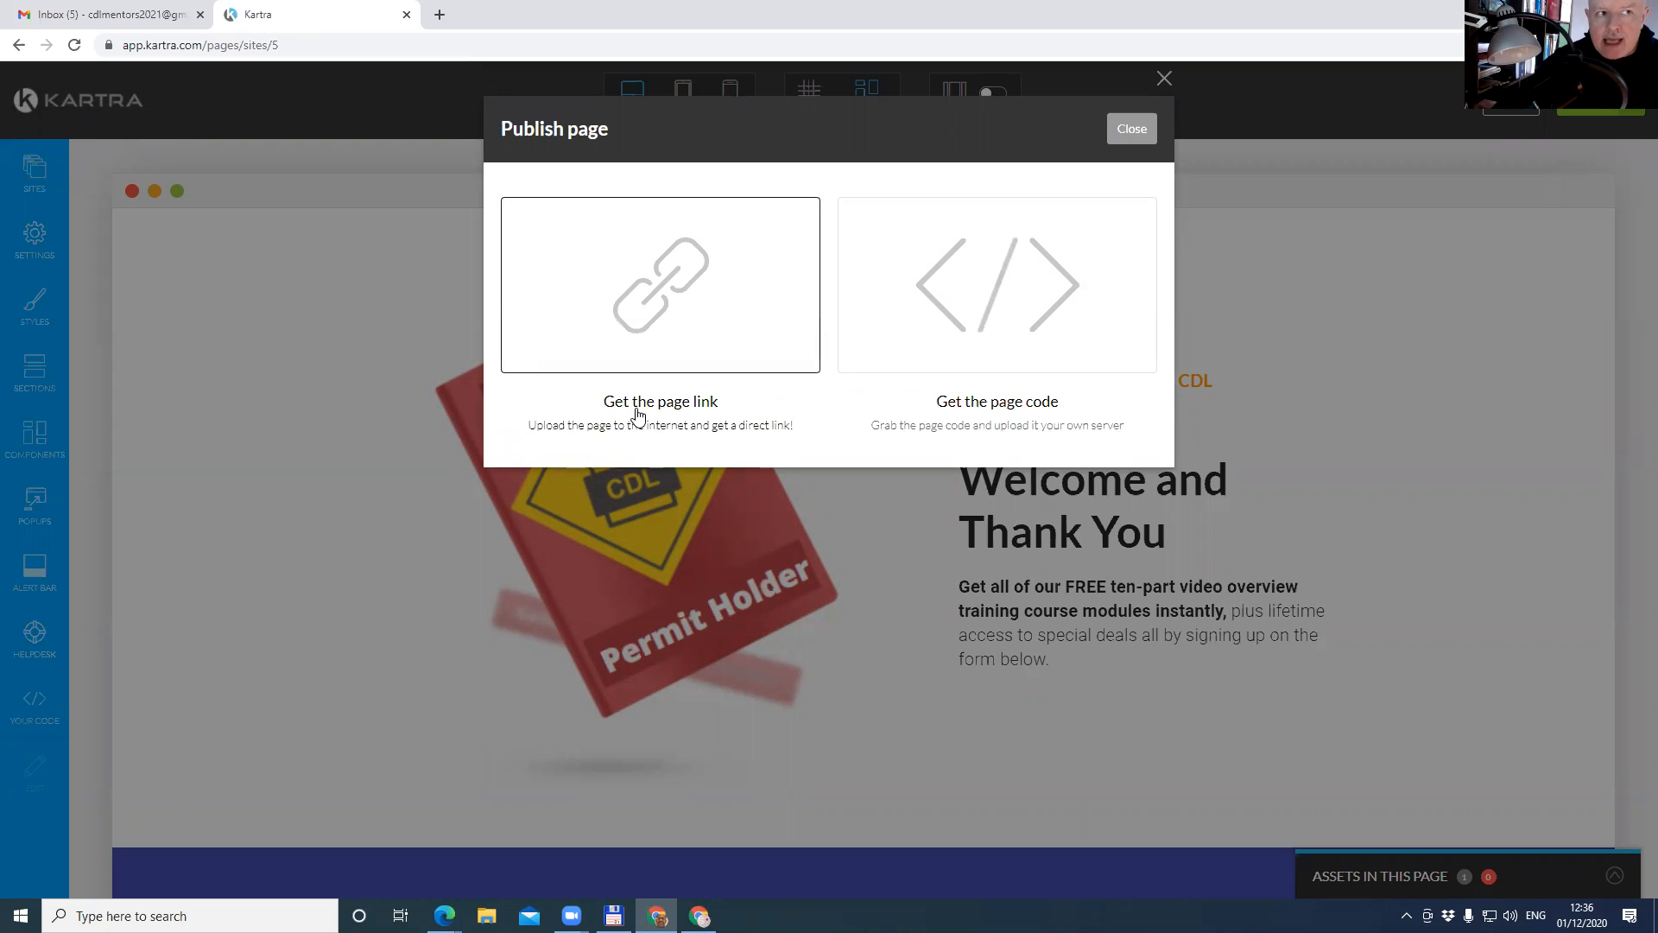
click(658, 312)
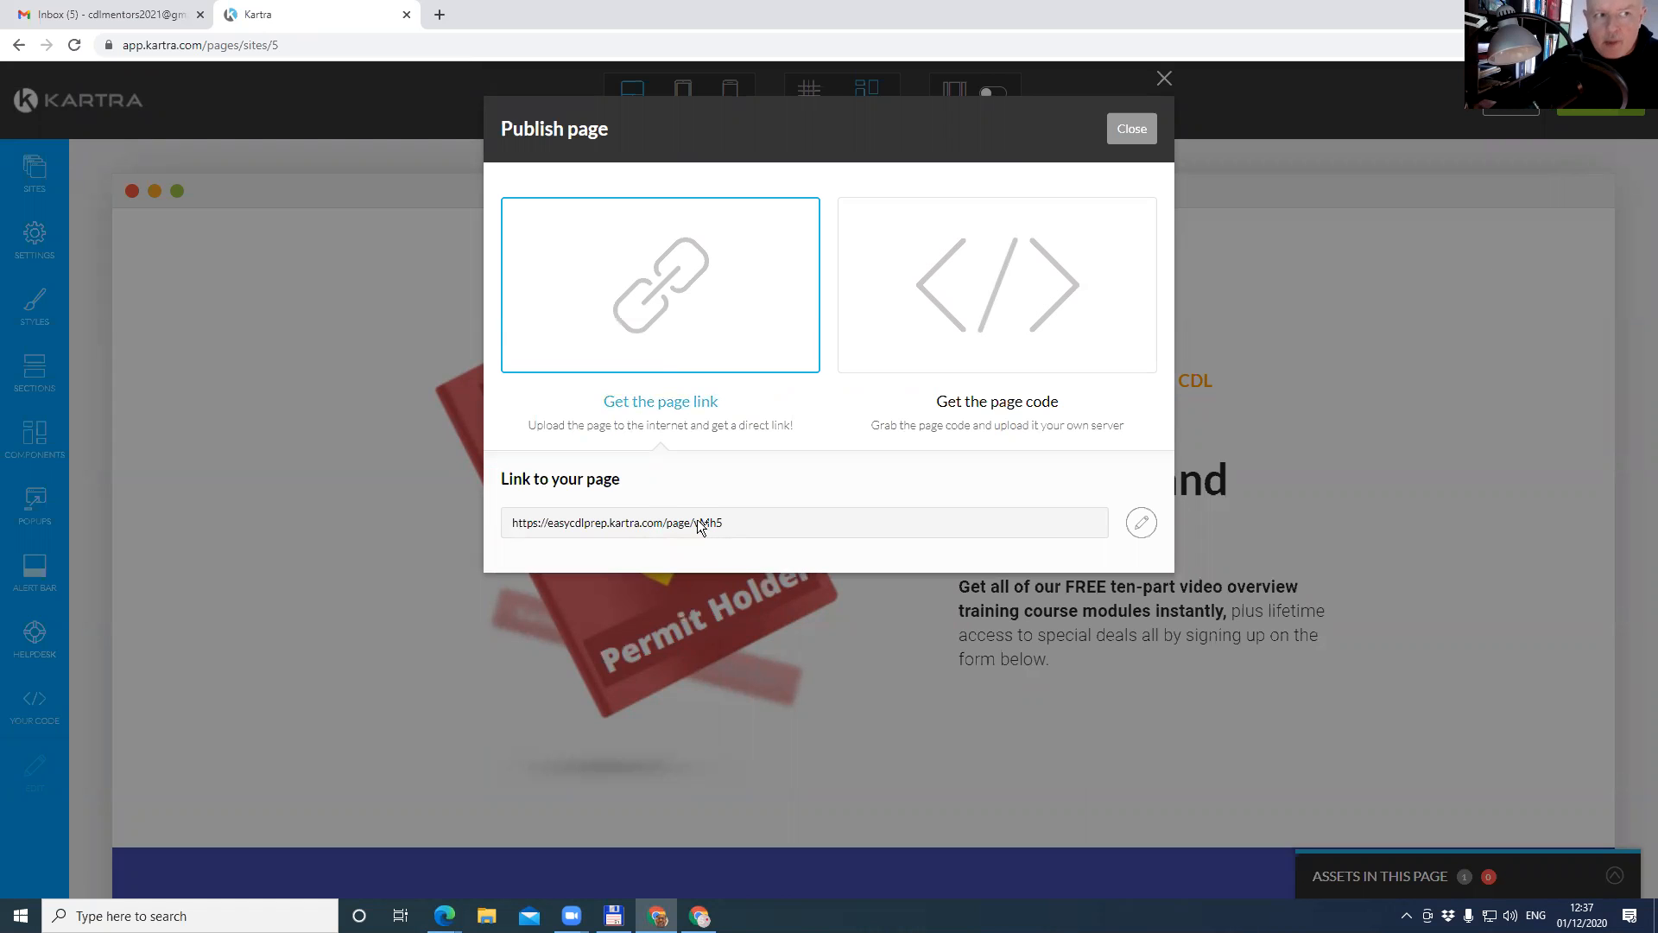
Change the ending of the page link to "optin1", confirm the new address and close the publish dialog.
click(1144, 526)
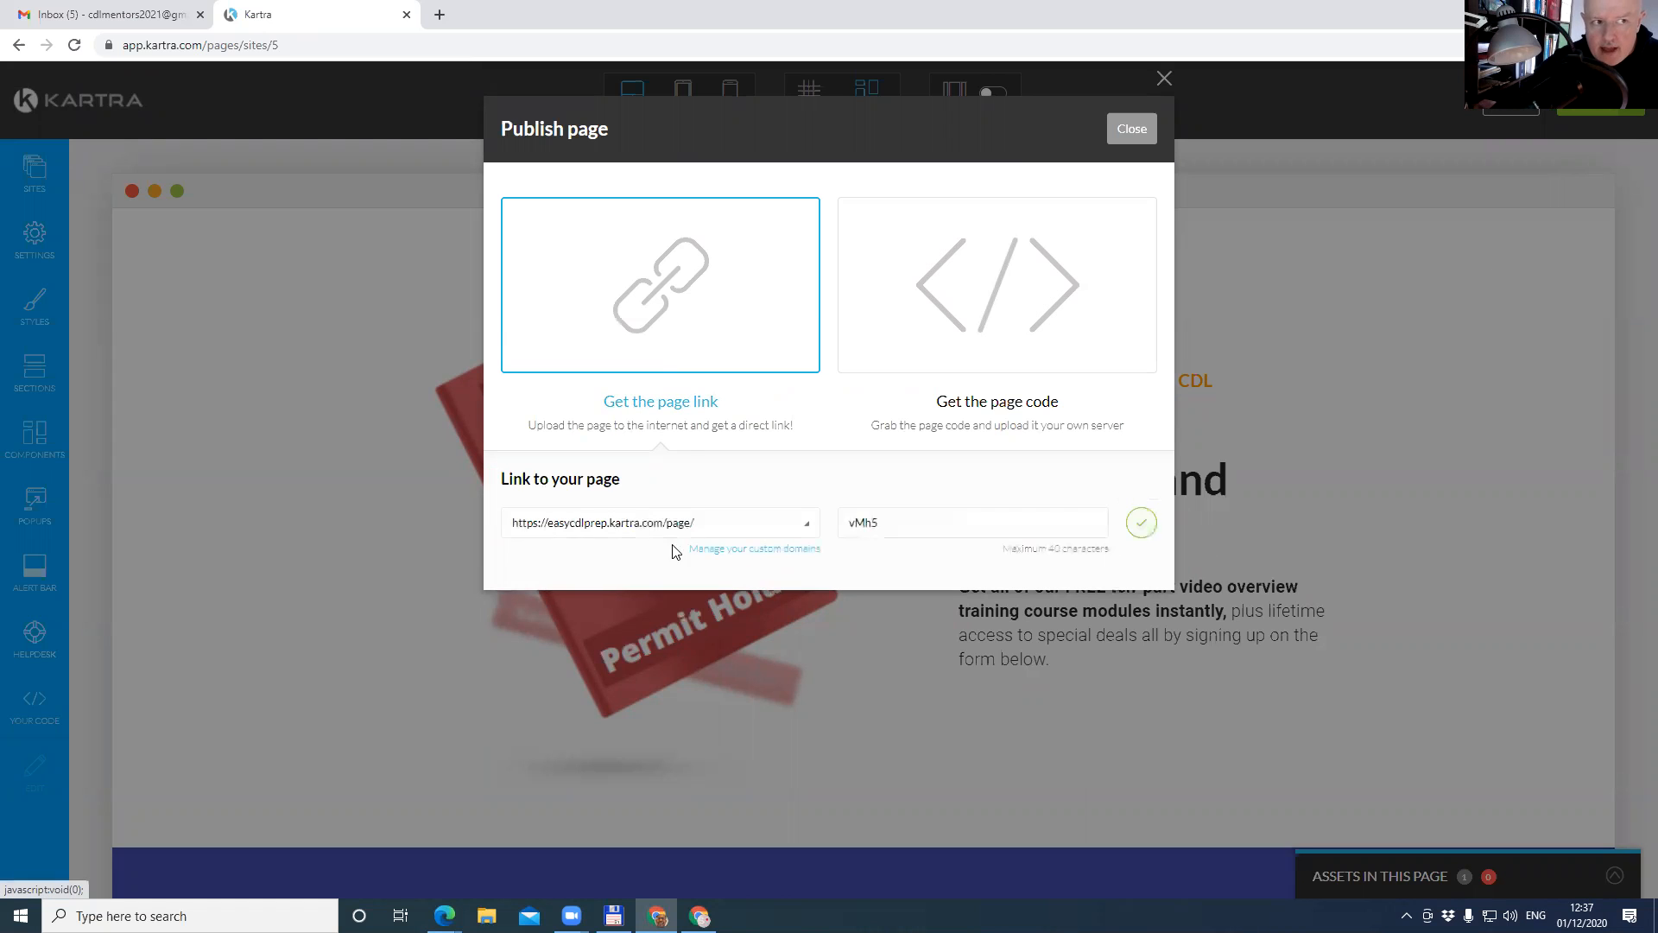
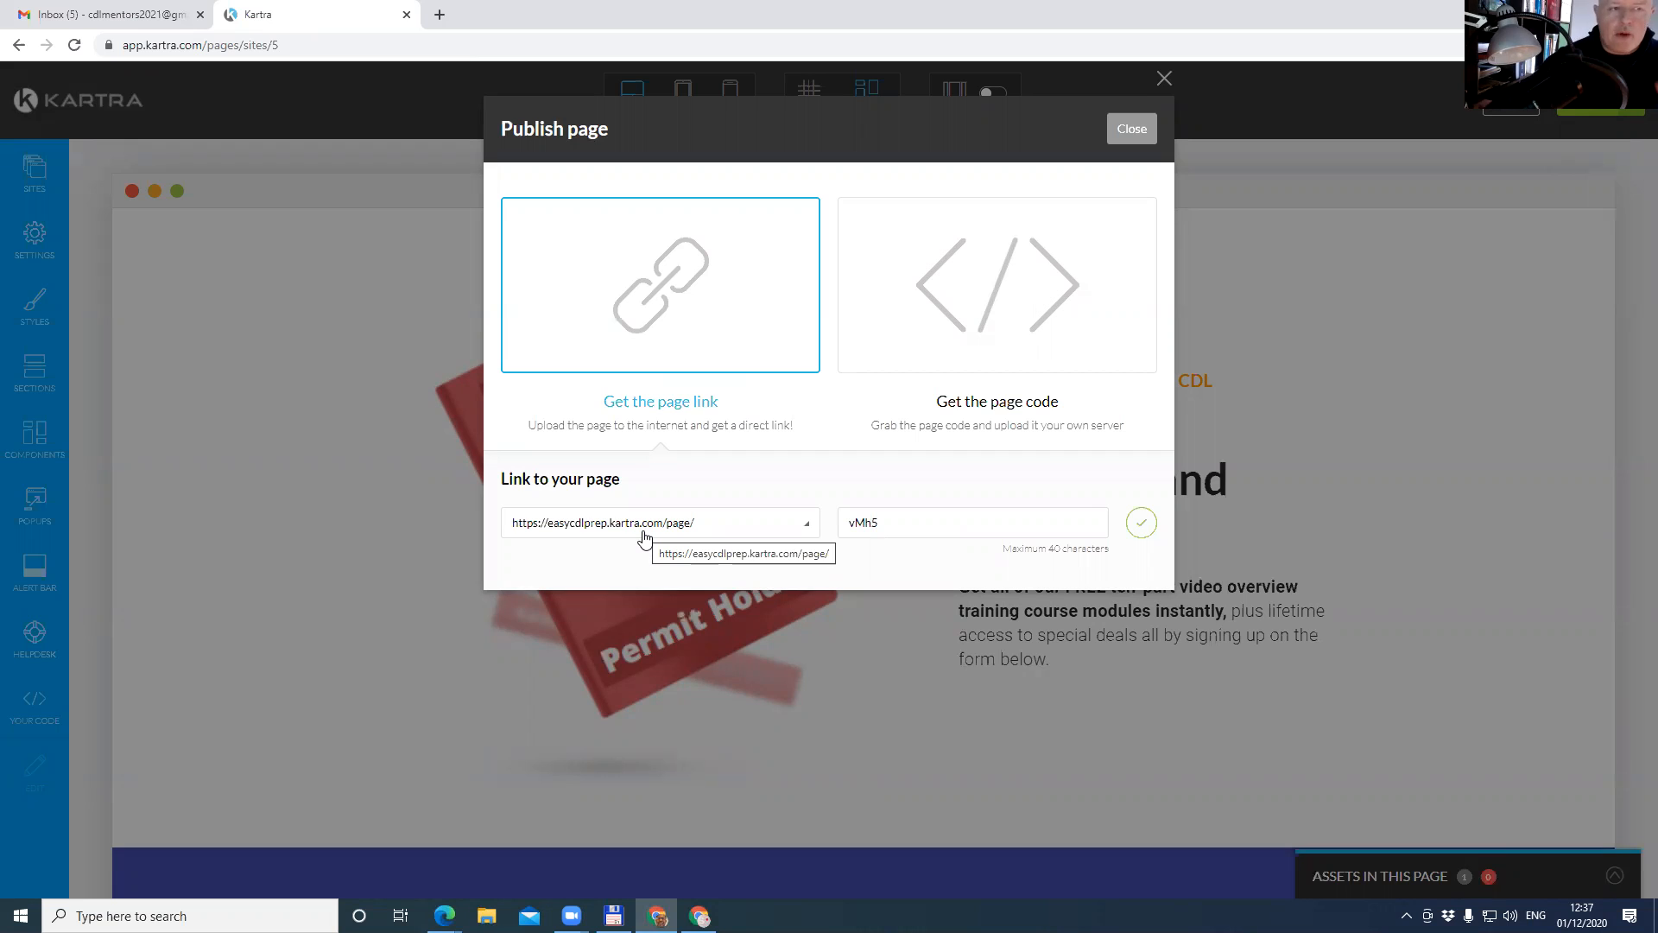
drag(907, 531, 843, 530)
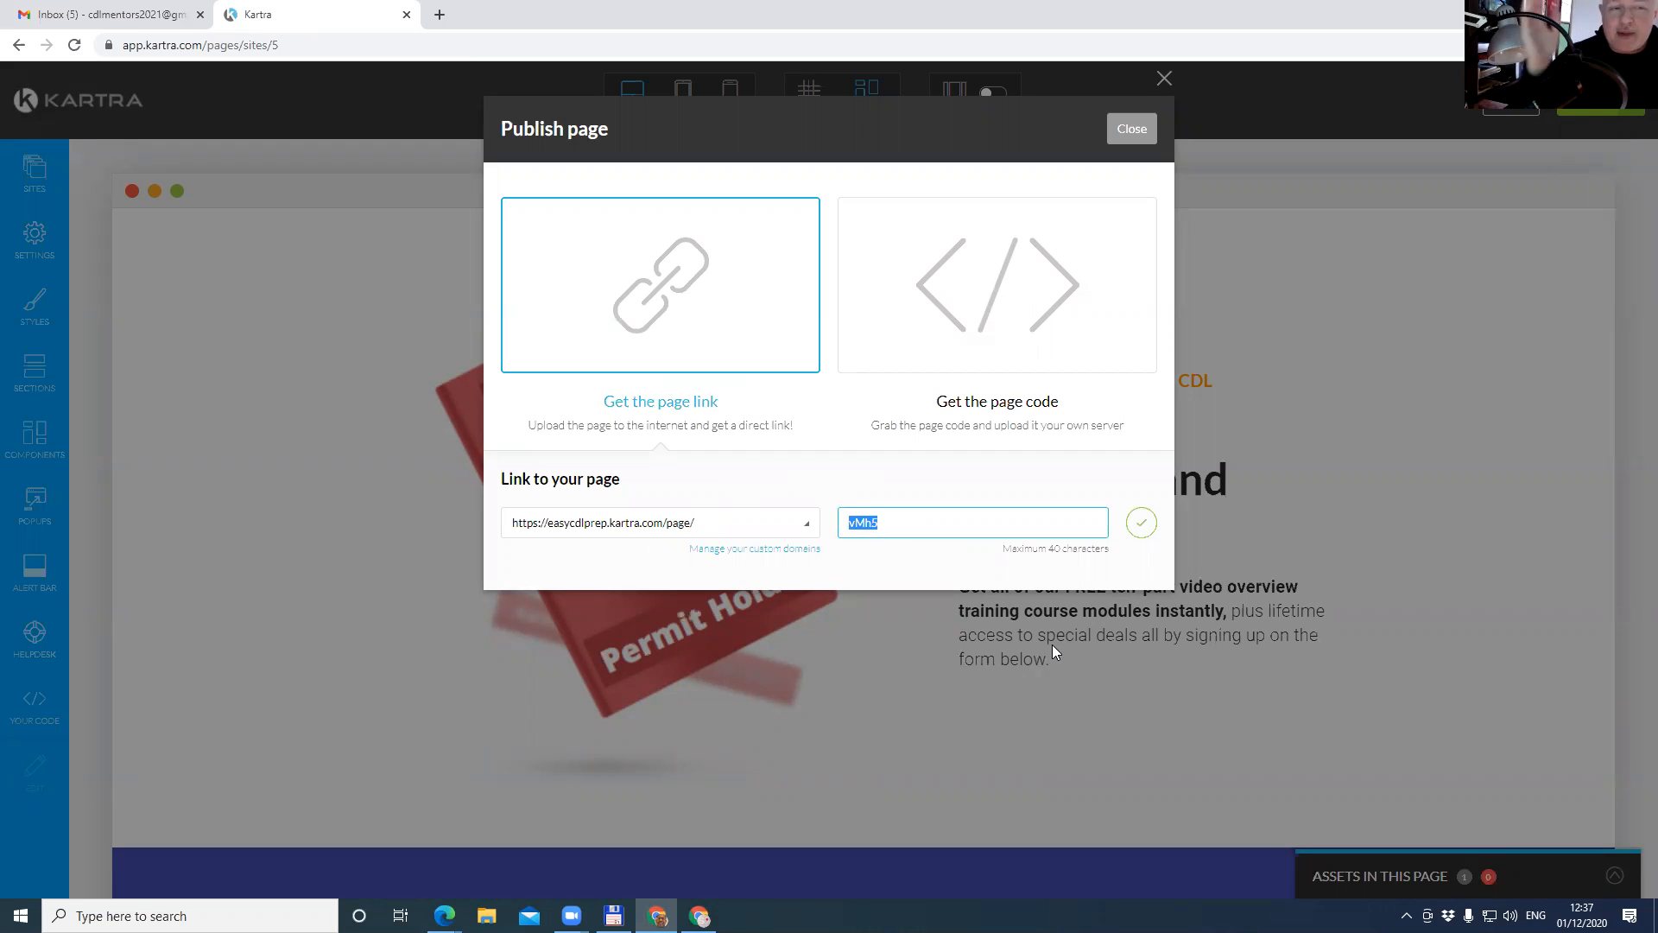
text(optin)
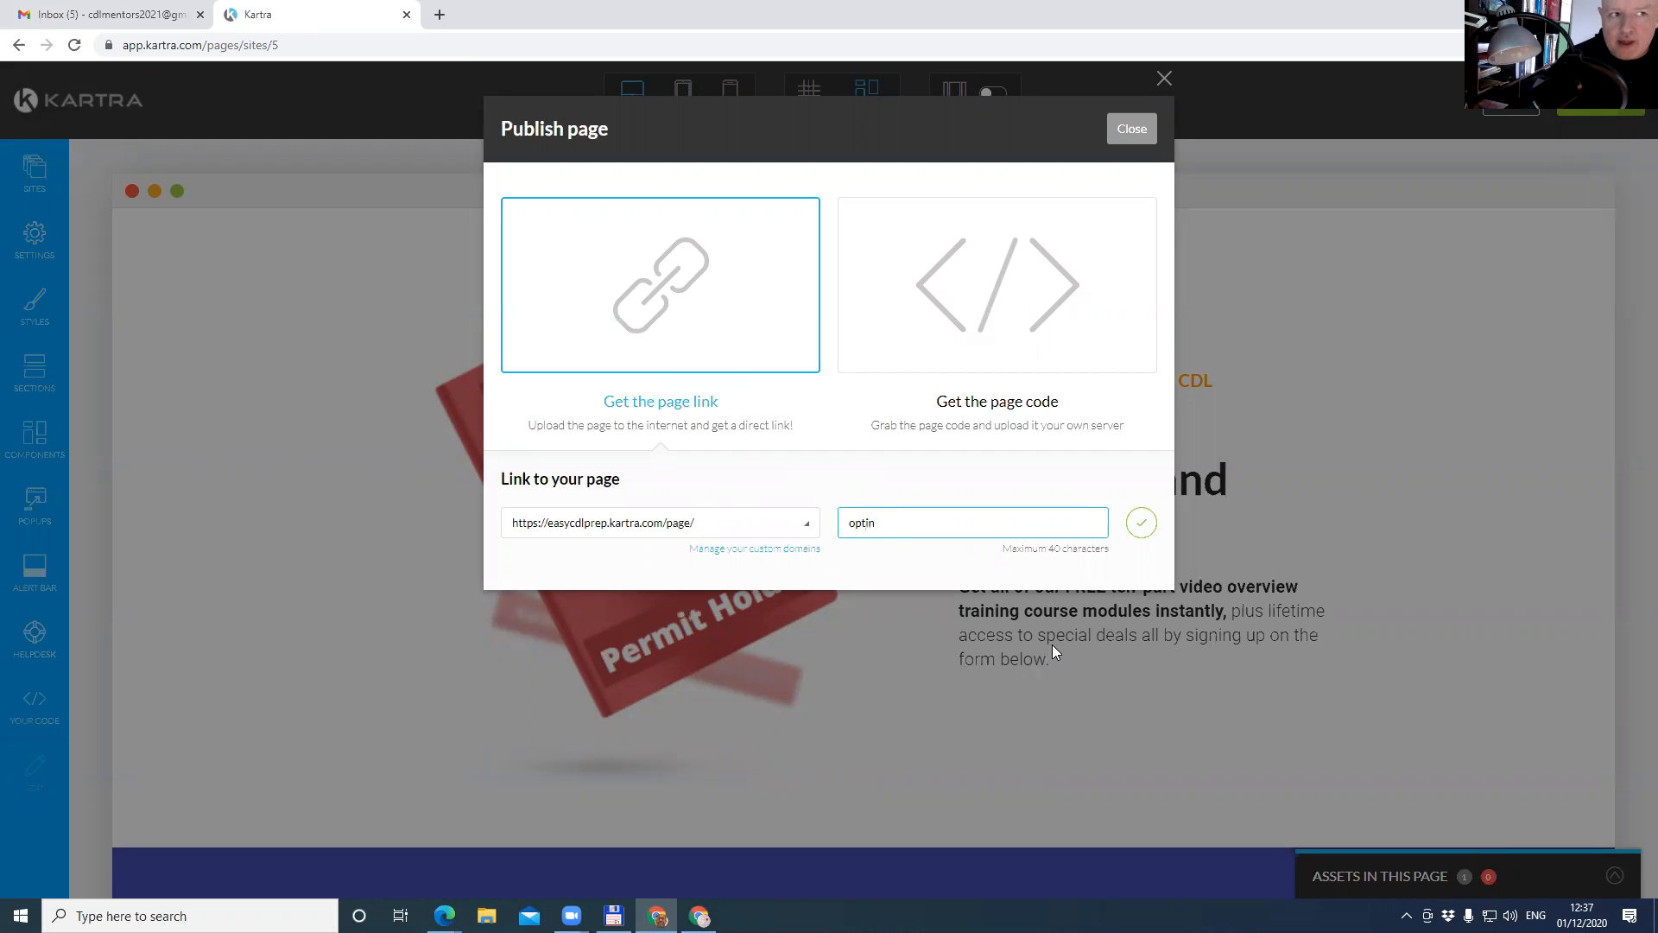
text(page)
key(BackSpace)
key(BackSpace)
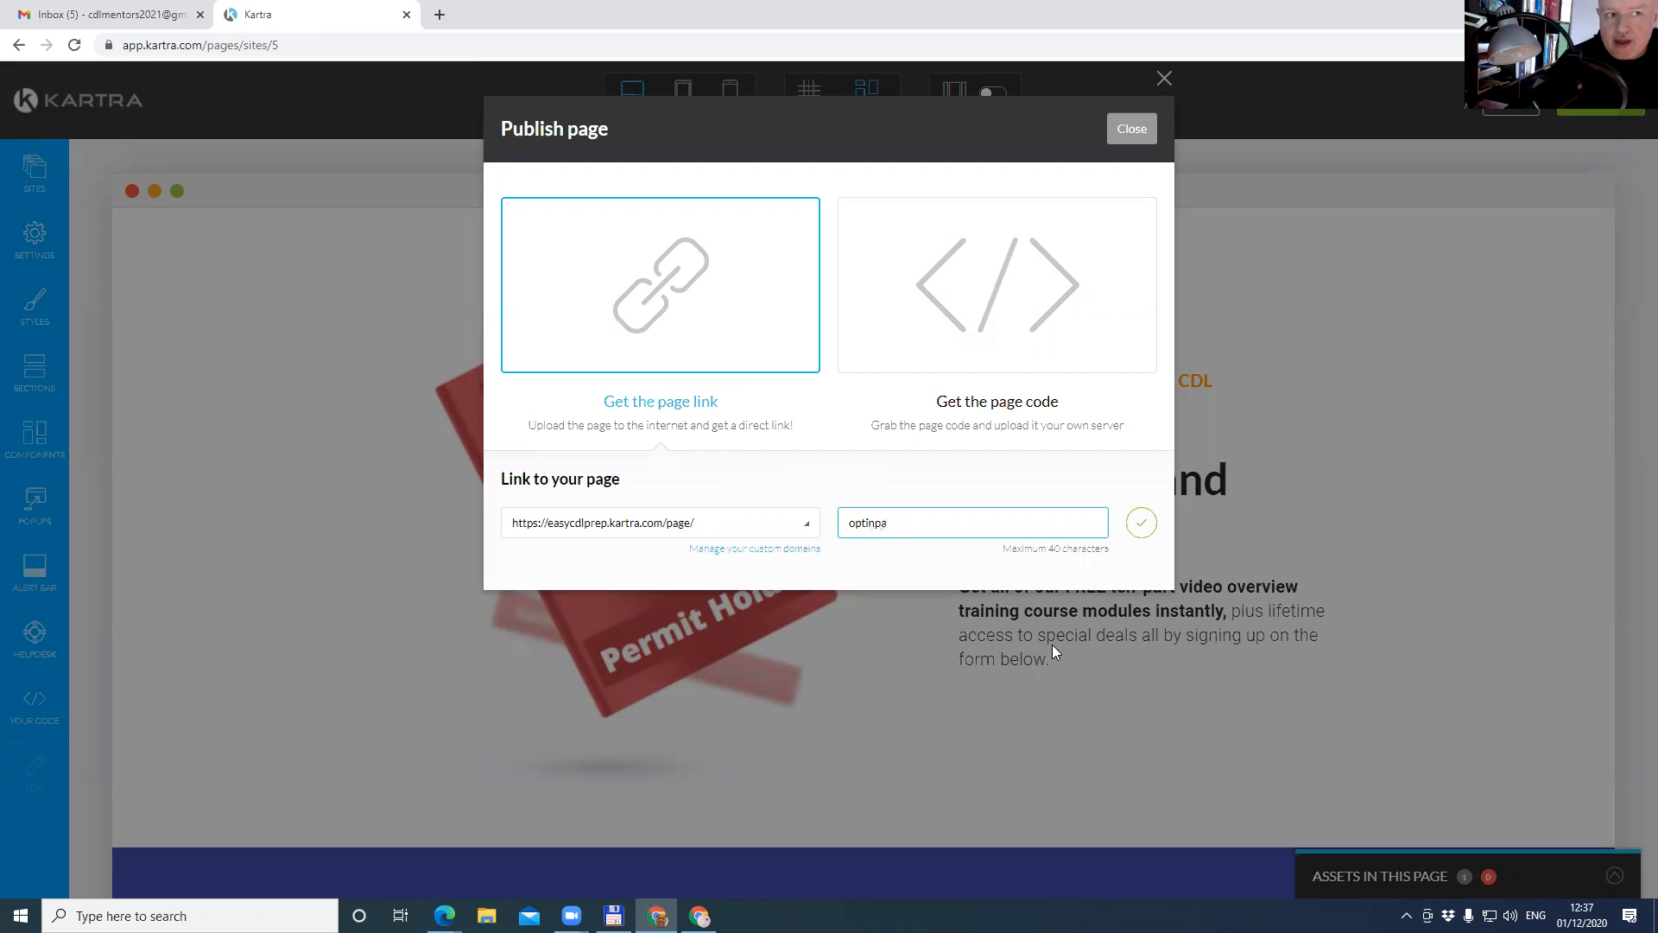
key(BackSpace)
key(BackSpace)
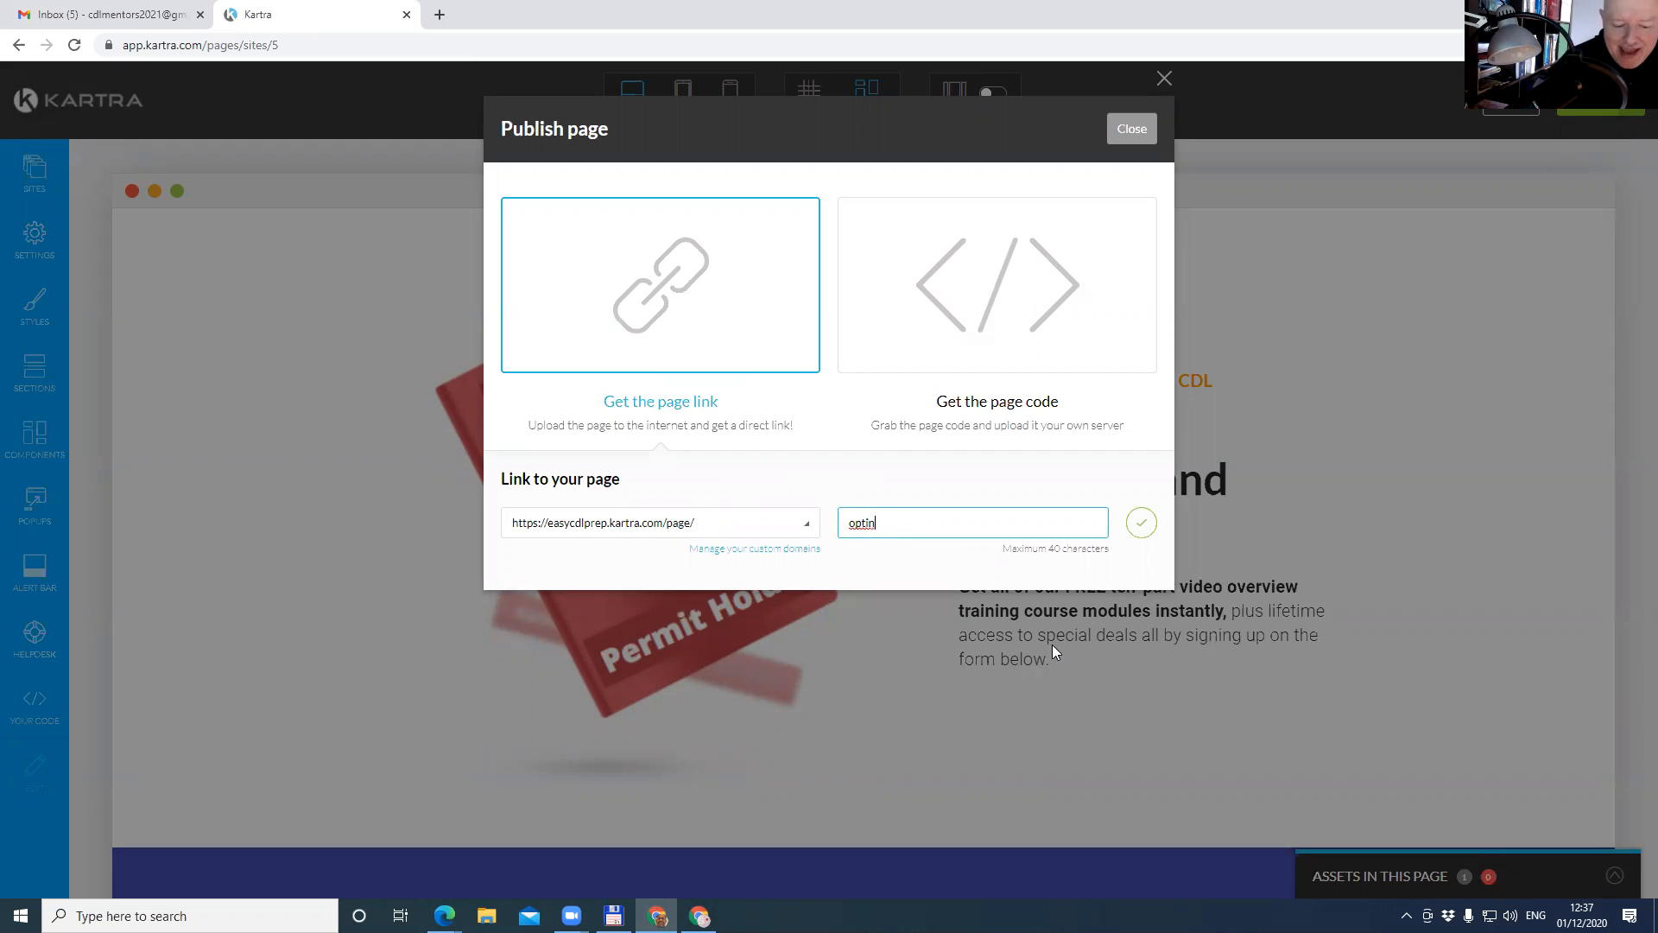
text(1)
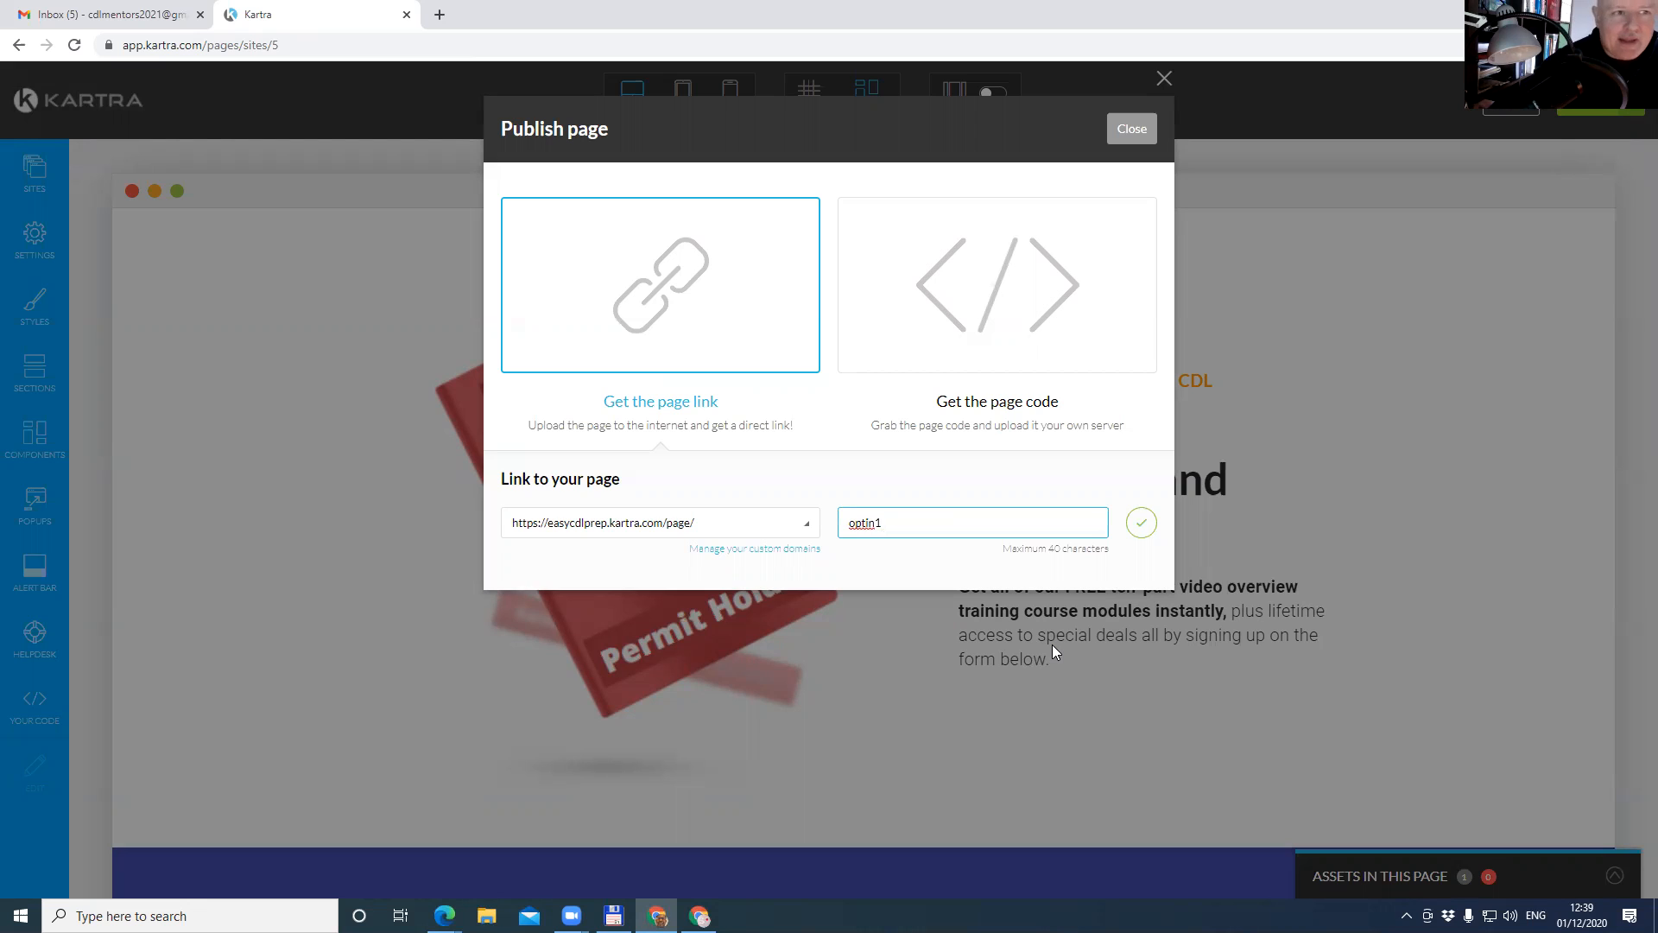
click(1139, 525)
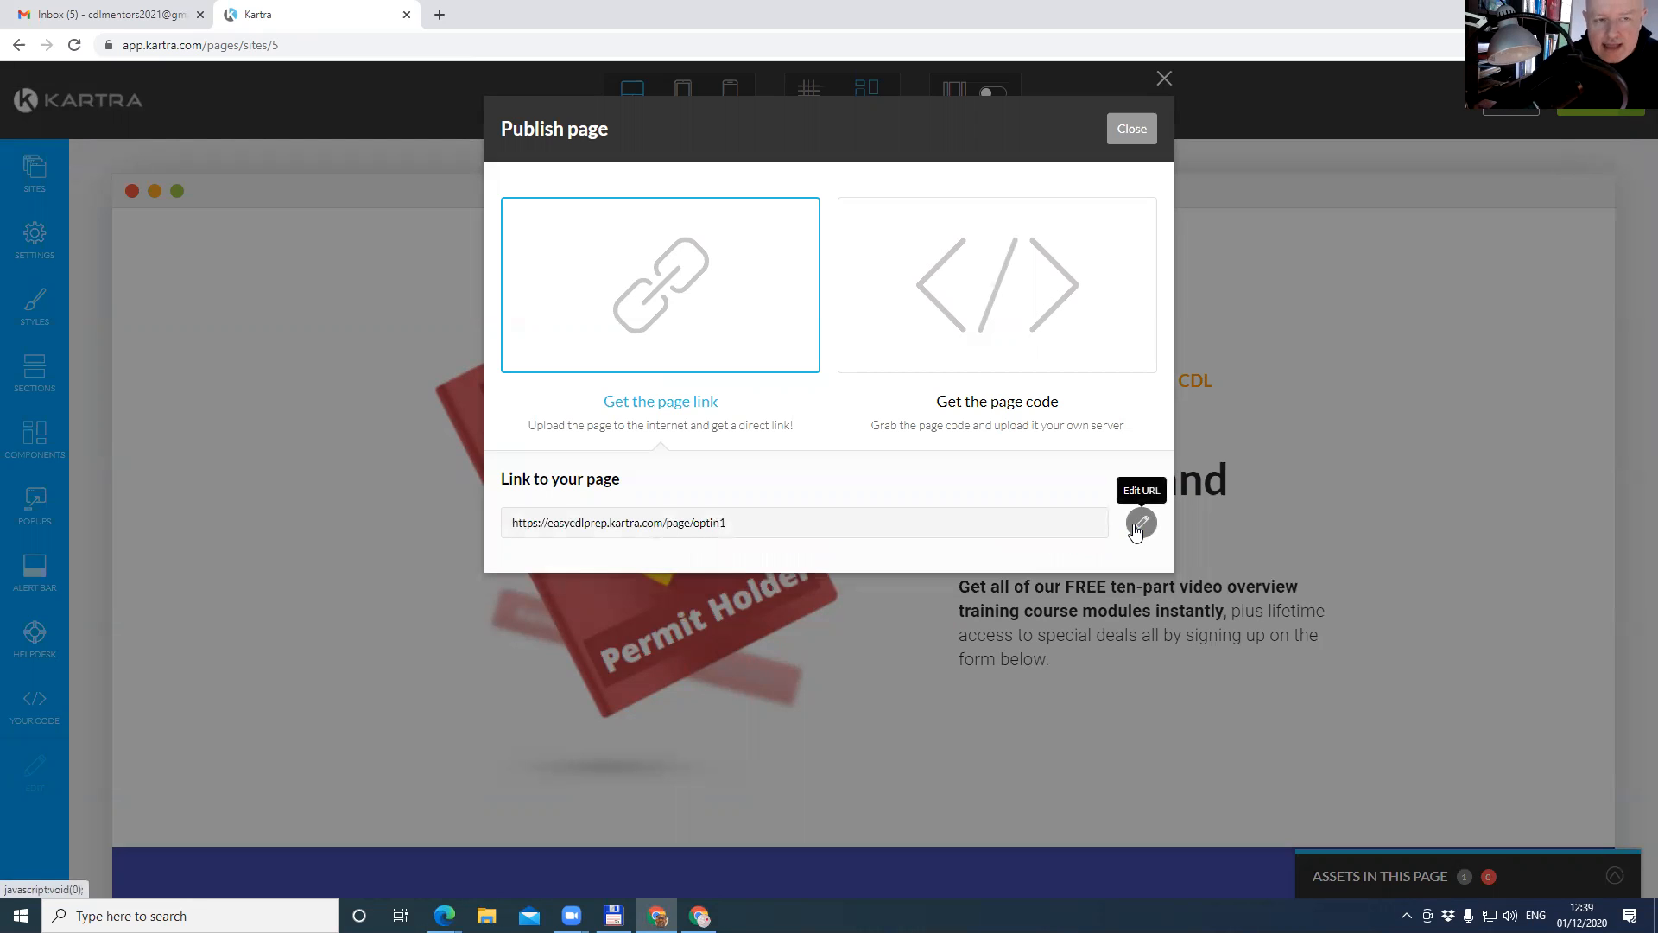
click(1131, 131)
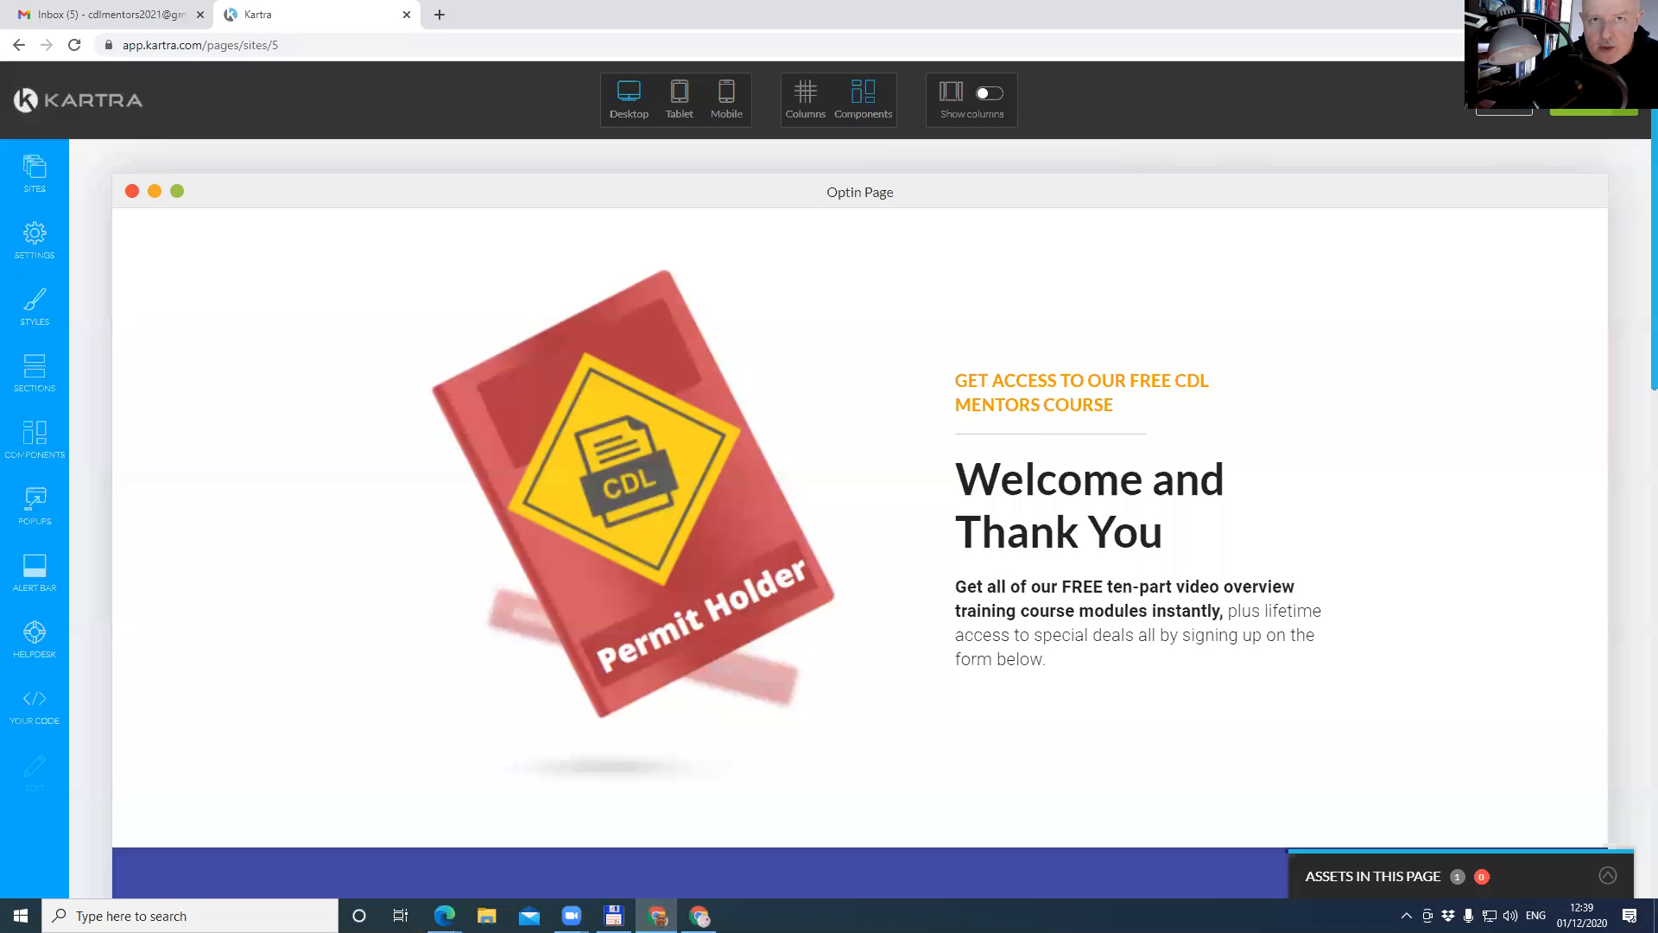
Save the progress of the published opt-in page and dismiss the save dialog.
click(1626, 110)
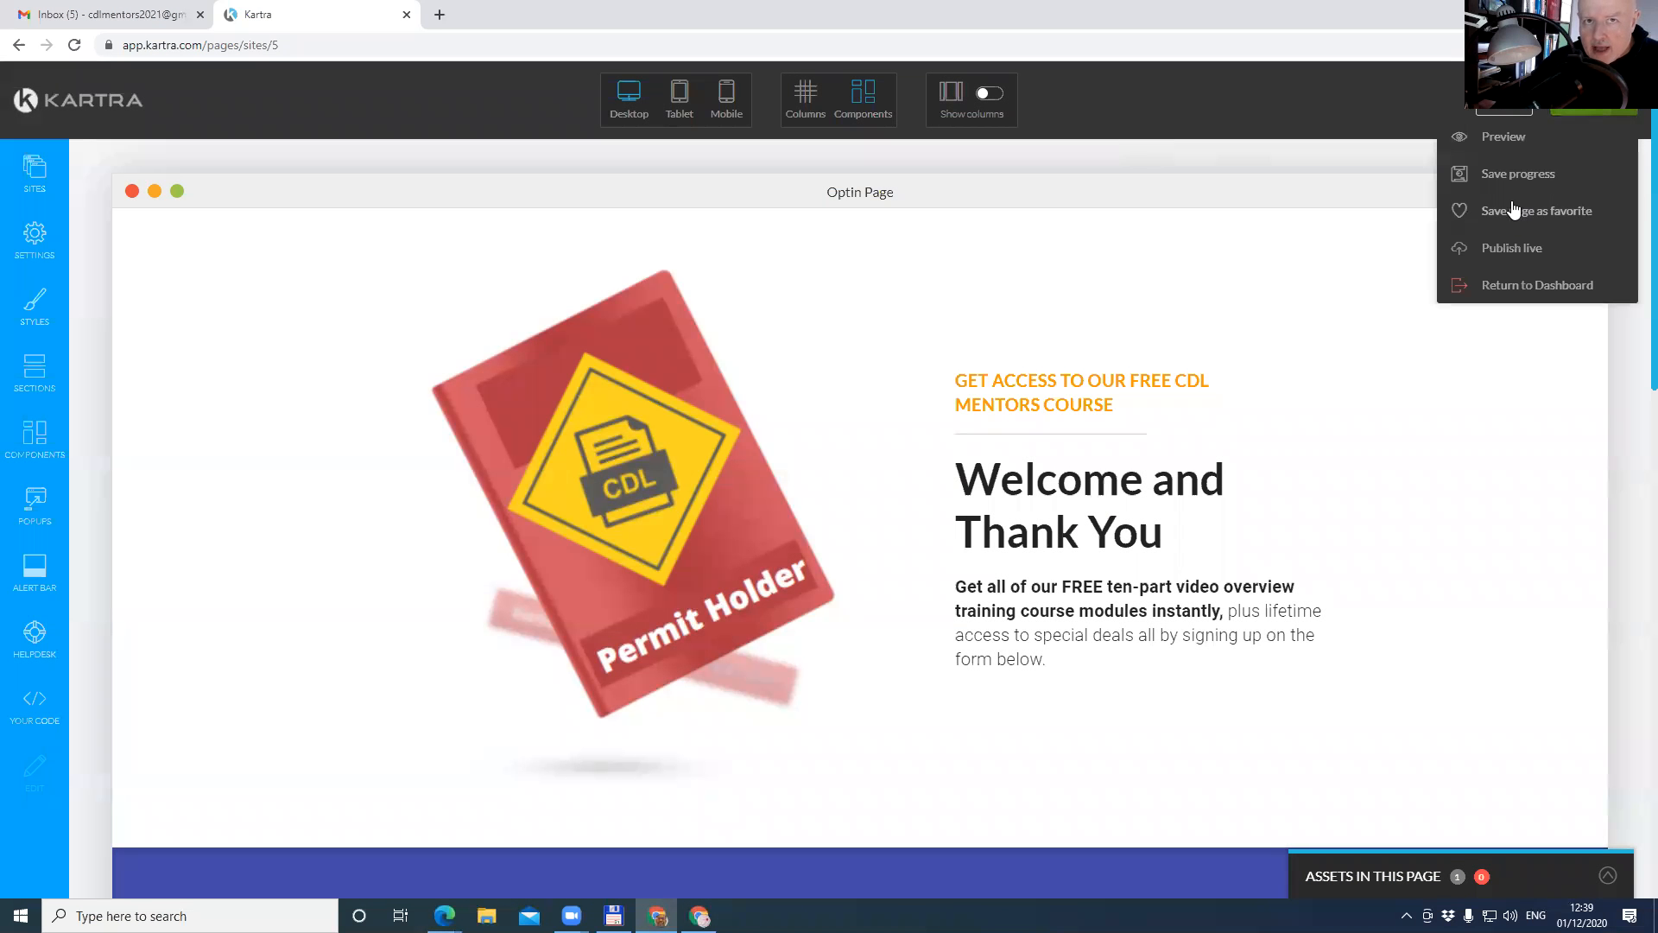
click(1509, 171)
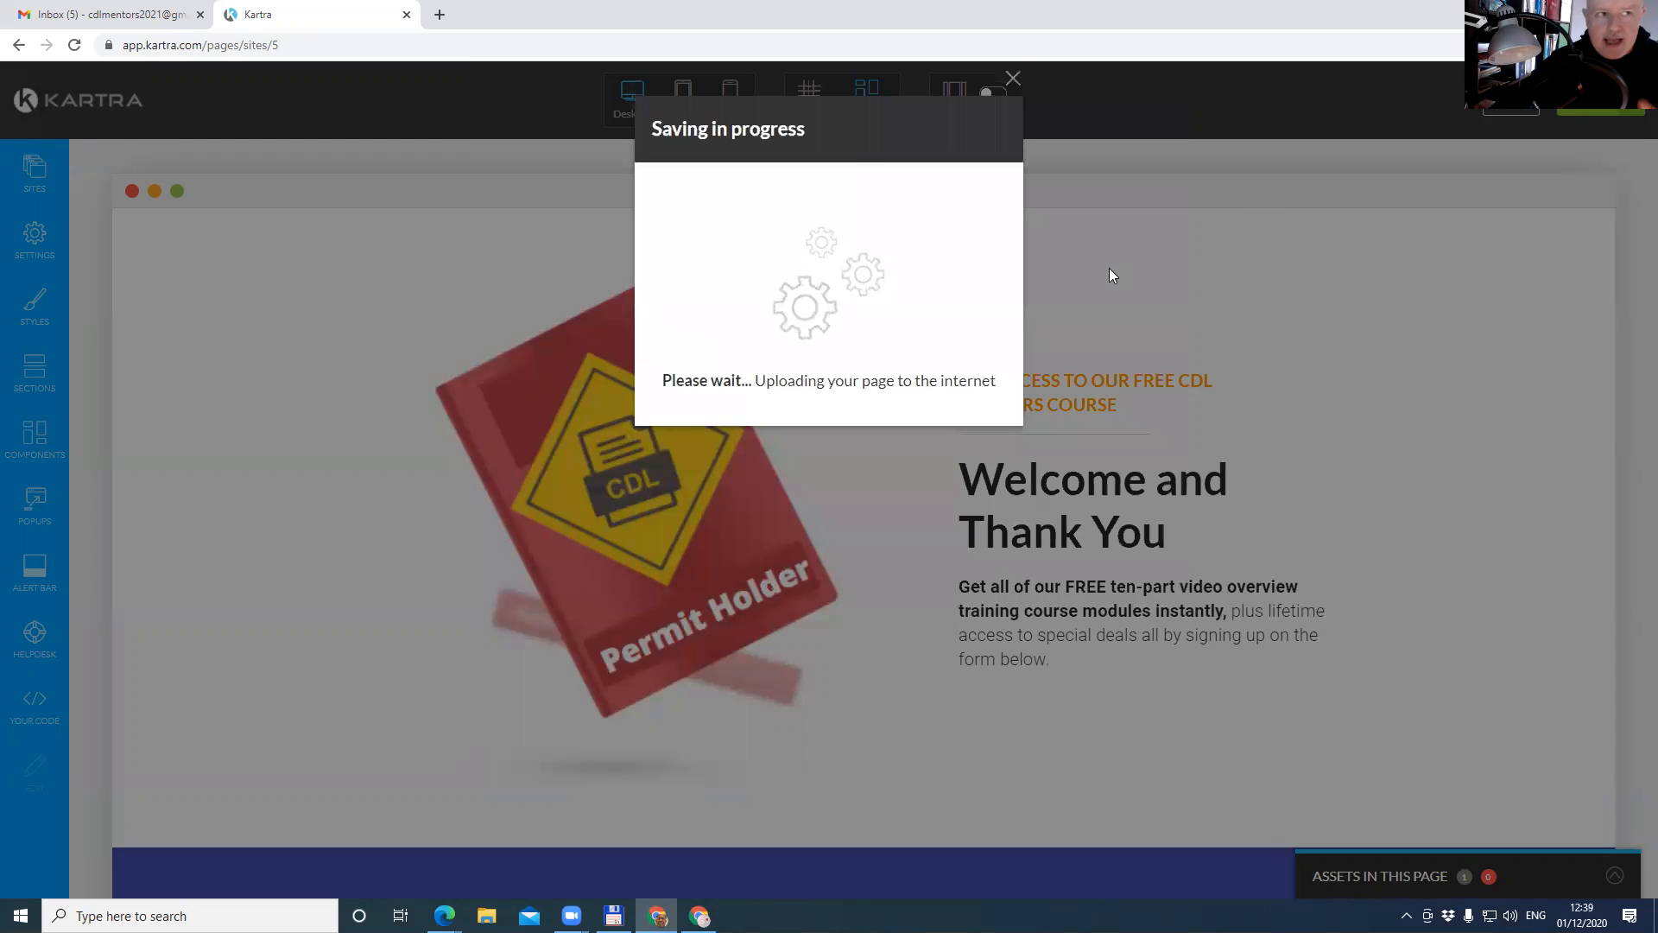
click(1013, 80)
Check the opt-in page's link in the publish dialog and close it again.
click(1608, 111)
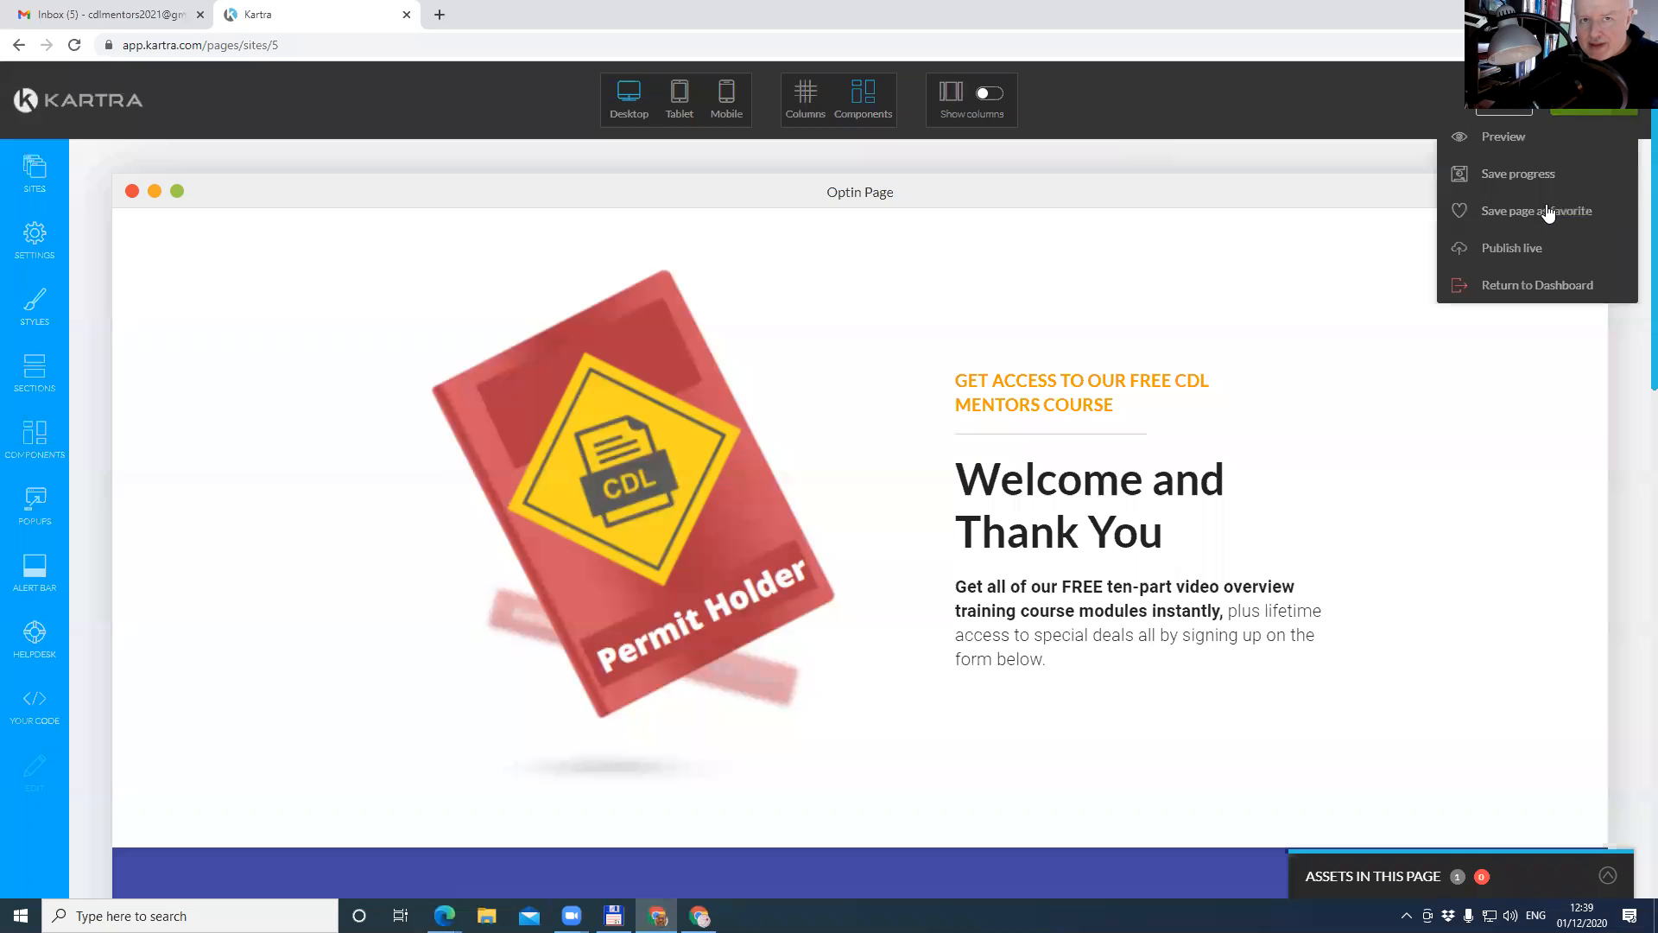
click(1512, 250)
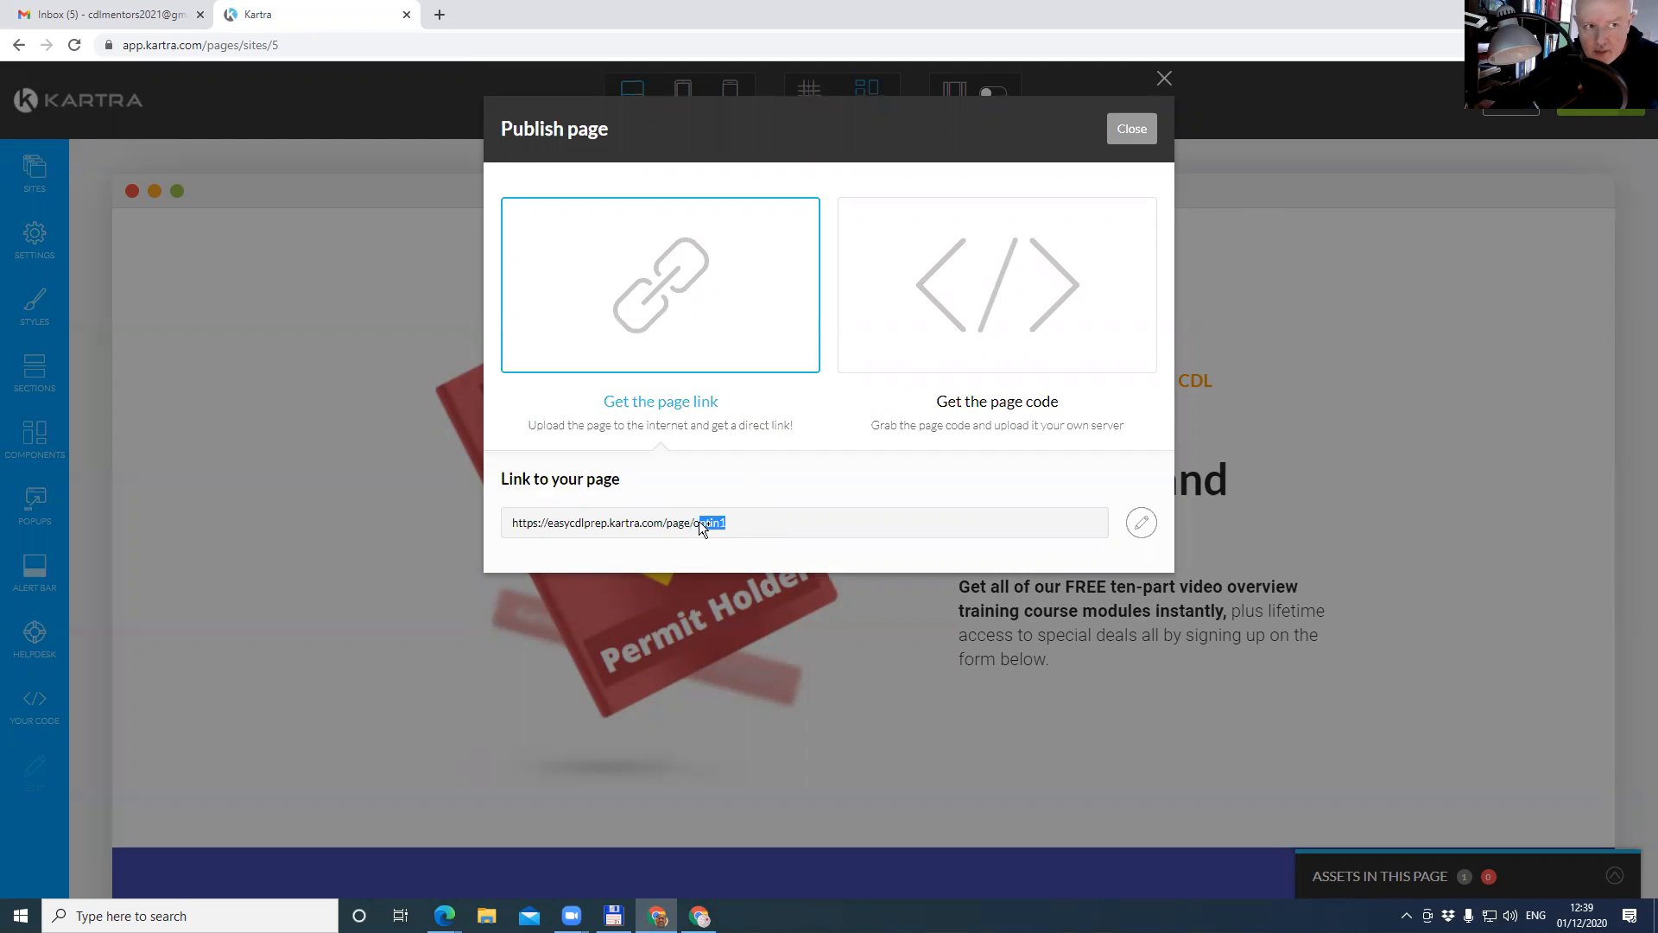
click(1131, 128)
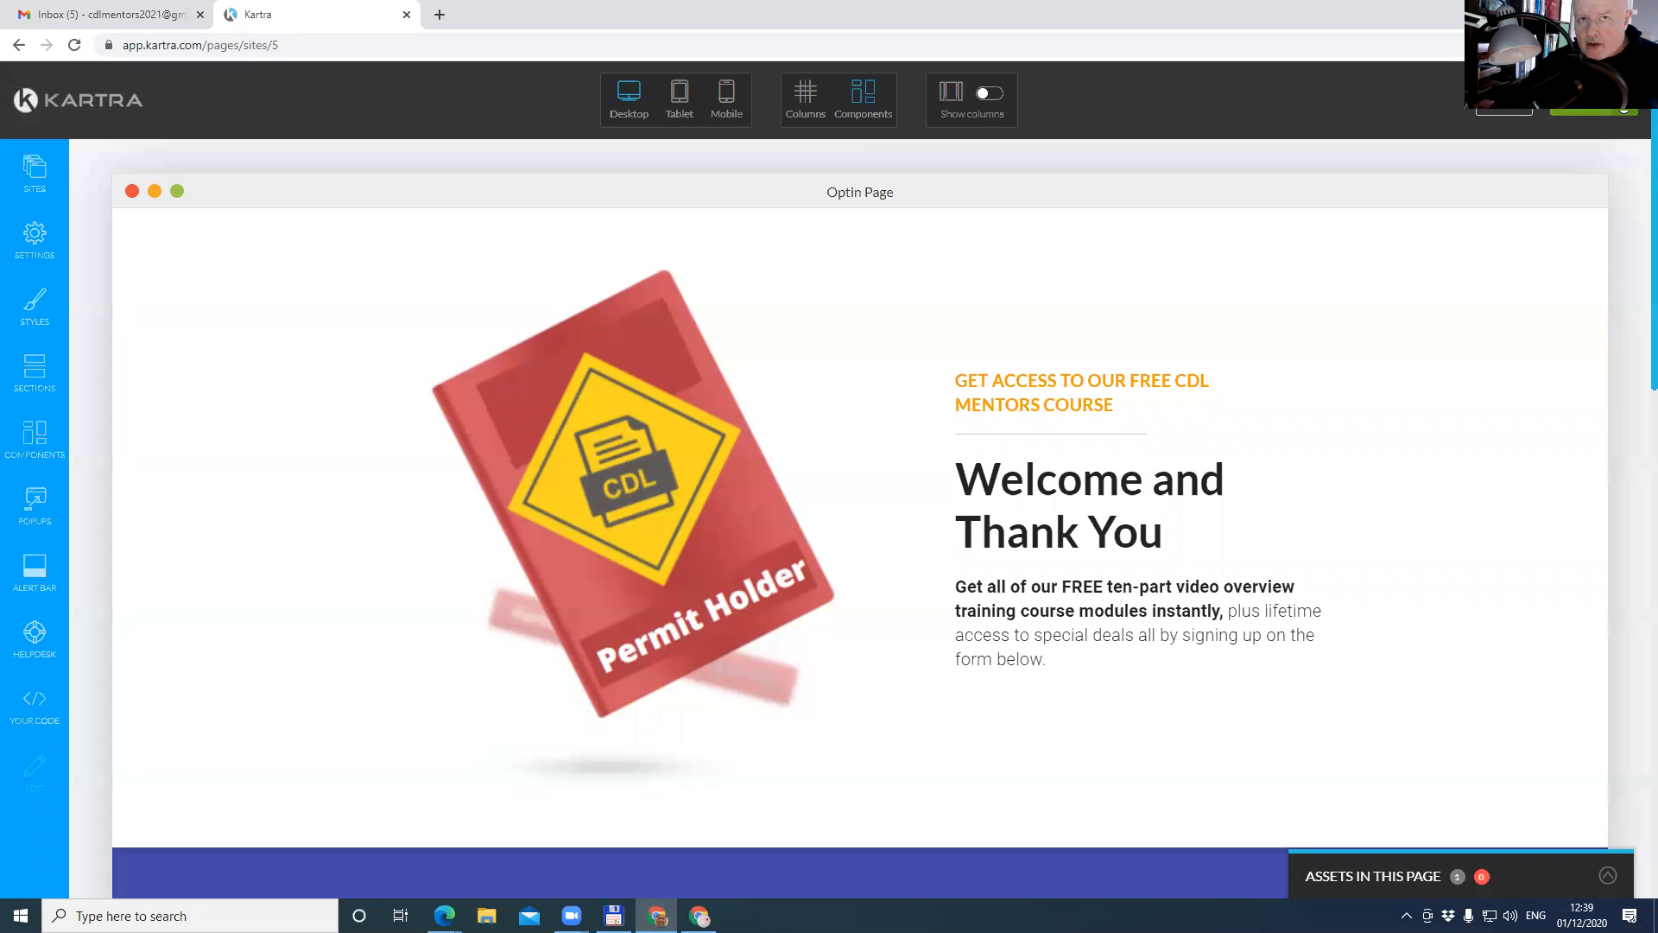
Exit the page editor and return to the dashboard.
click(1622, 97)
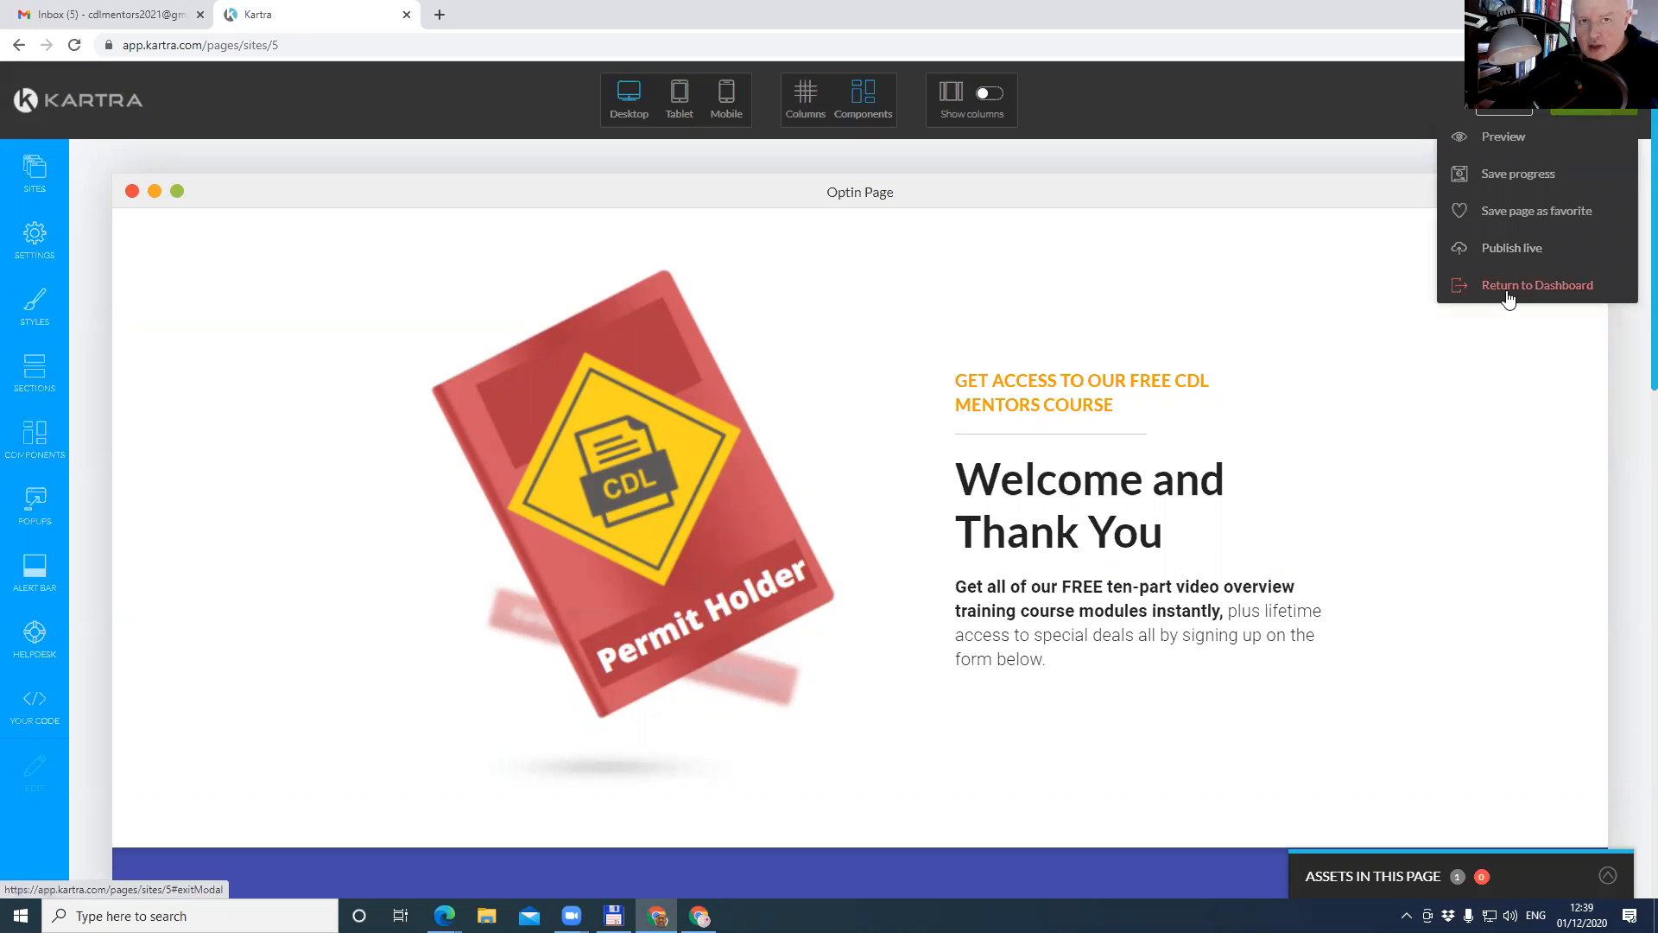
click(1508, 295)
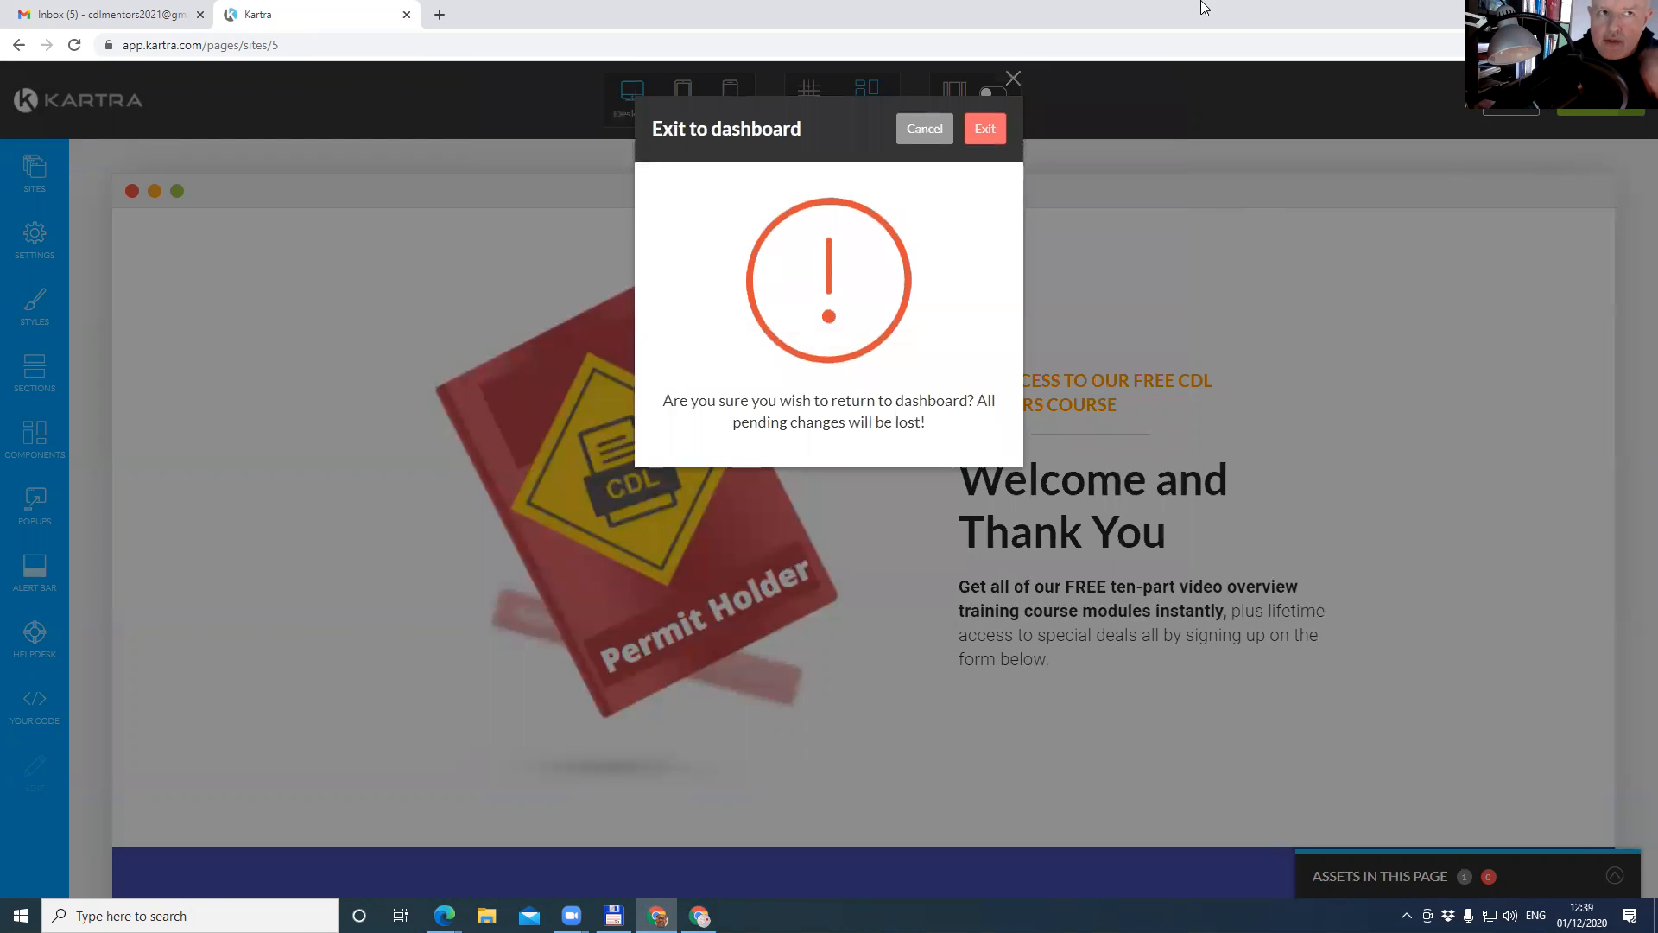
click(984, 138)
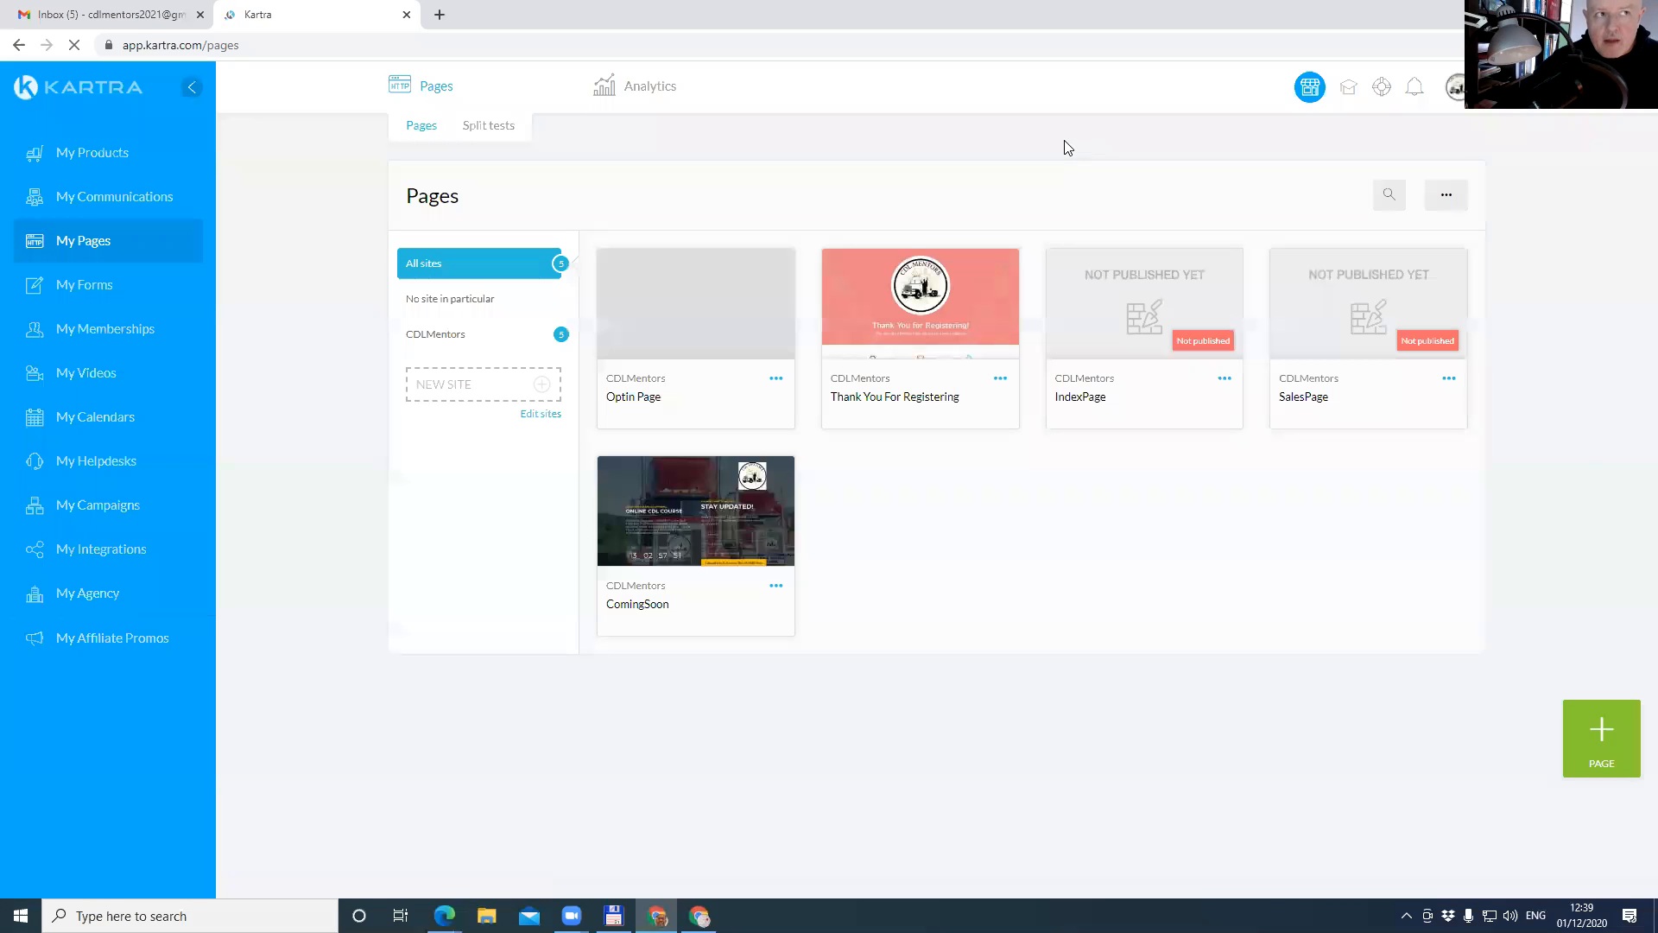
Copy the direct link of the Optin Page from its code-or-link options and close the dialog.
click(775, 380)
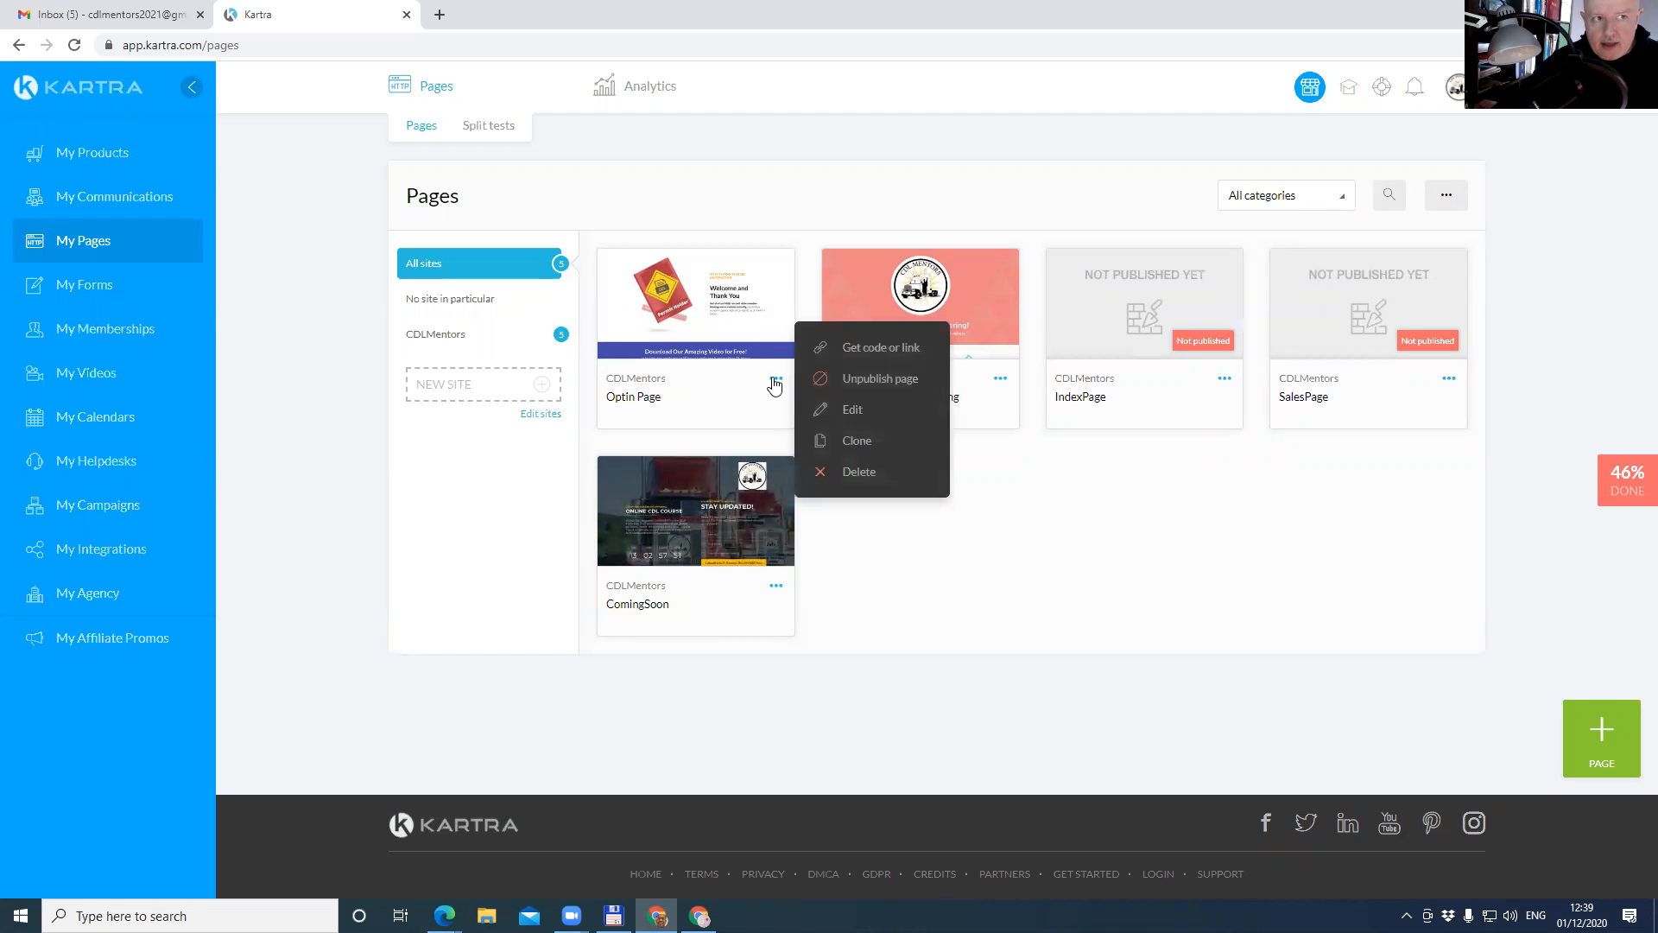
click(861, 350)
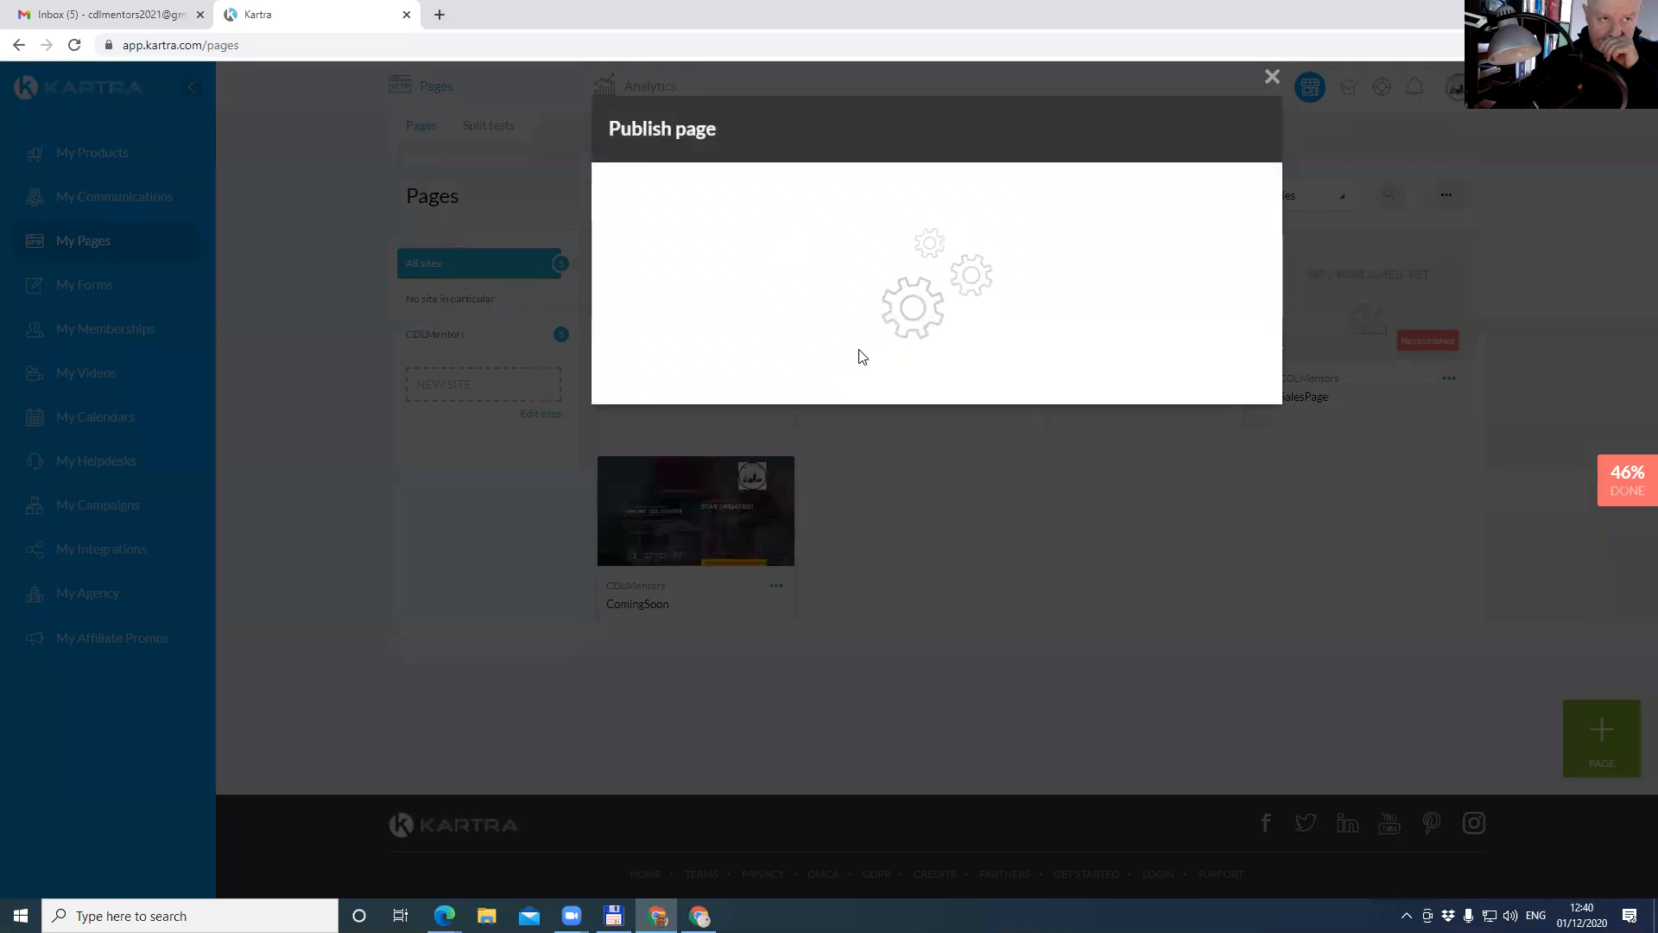
click(787, 428)
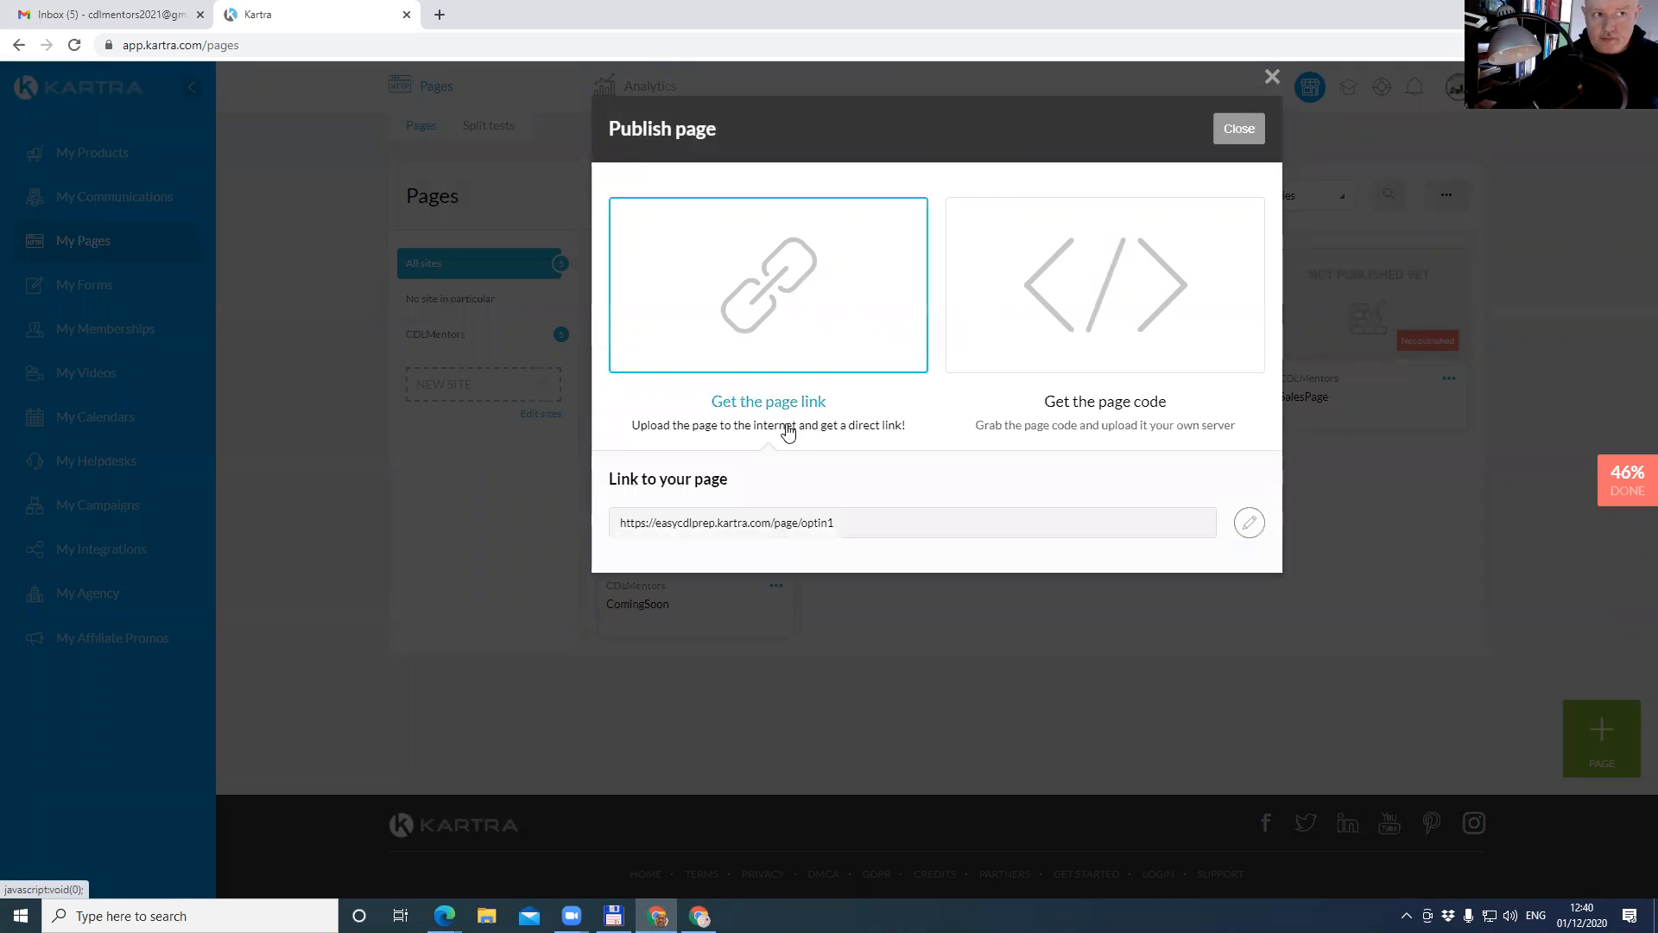
drag(850, 524, 612, 523)
key(ctrl+c)
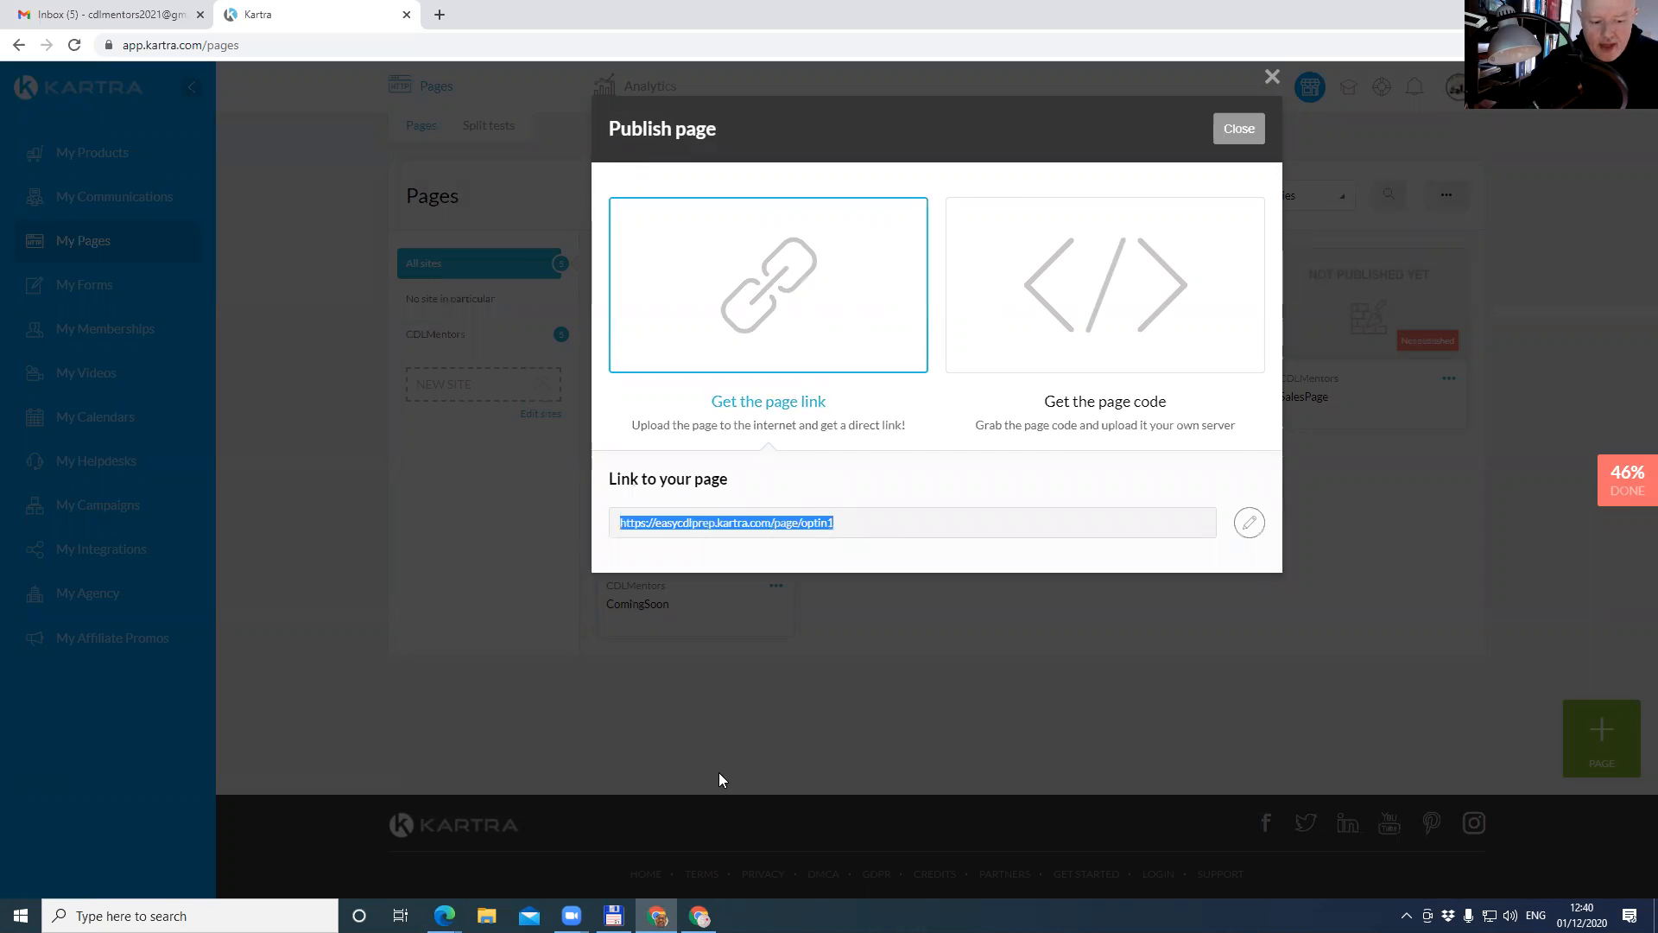
click(1235, 130)
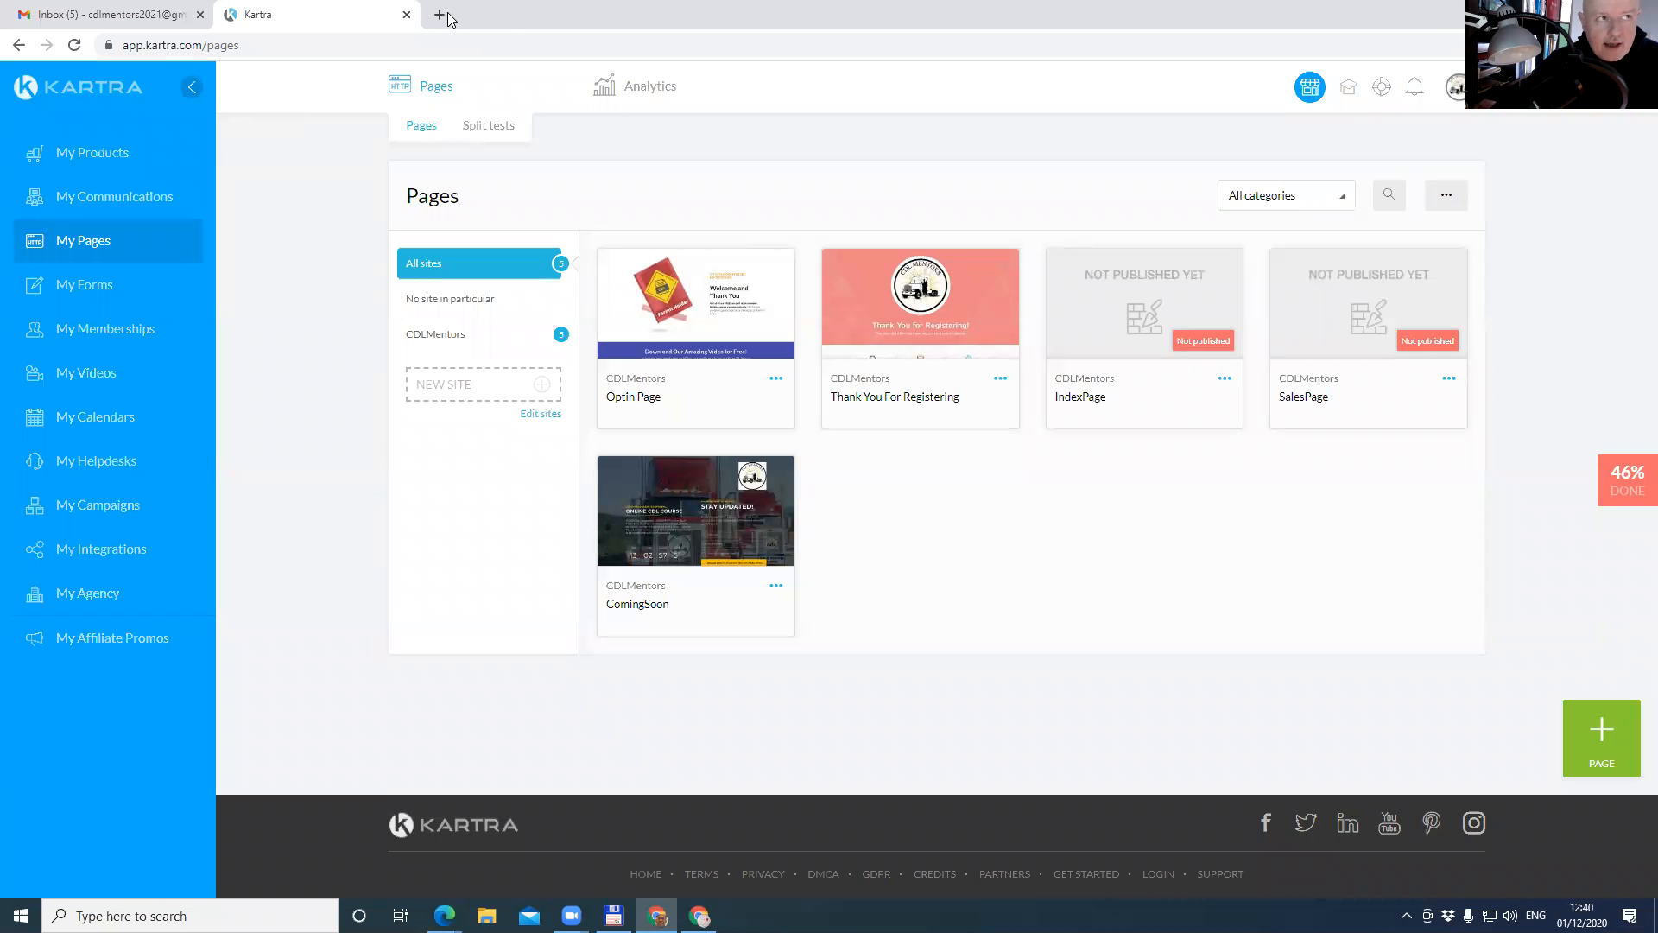
Load the copied opt-in page link in a new browser tab.
click(440, 14)
click(461, 43)
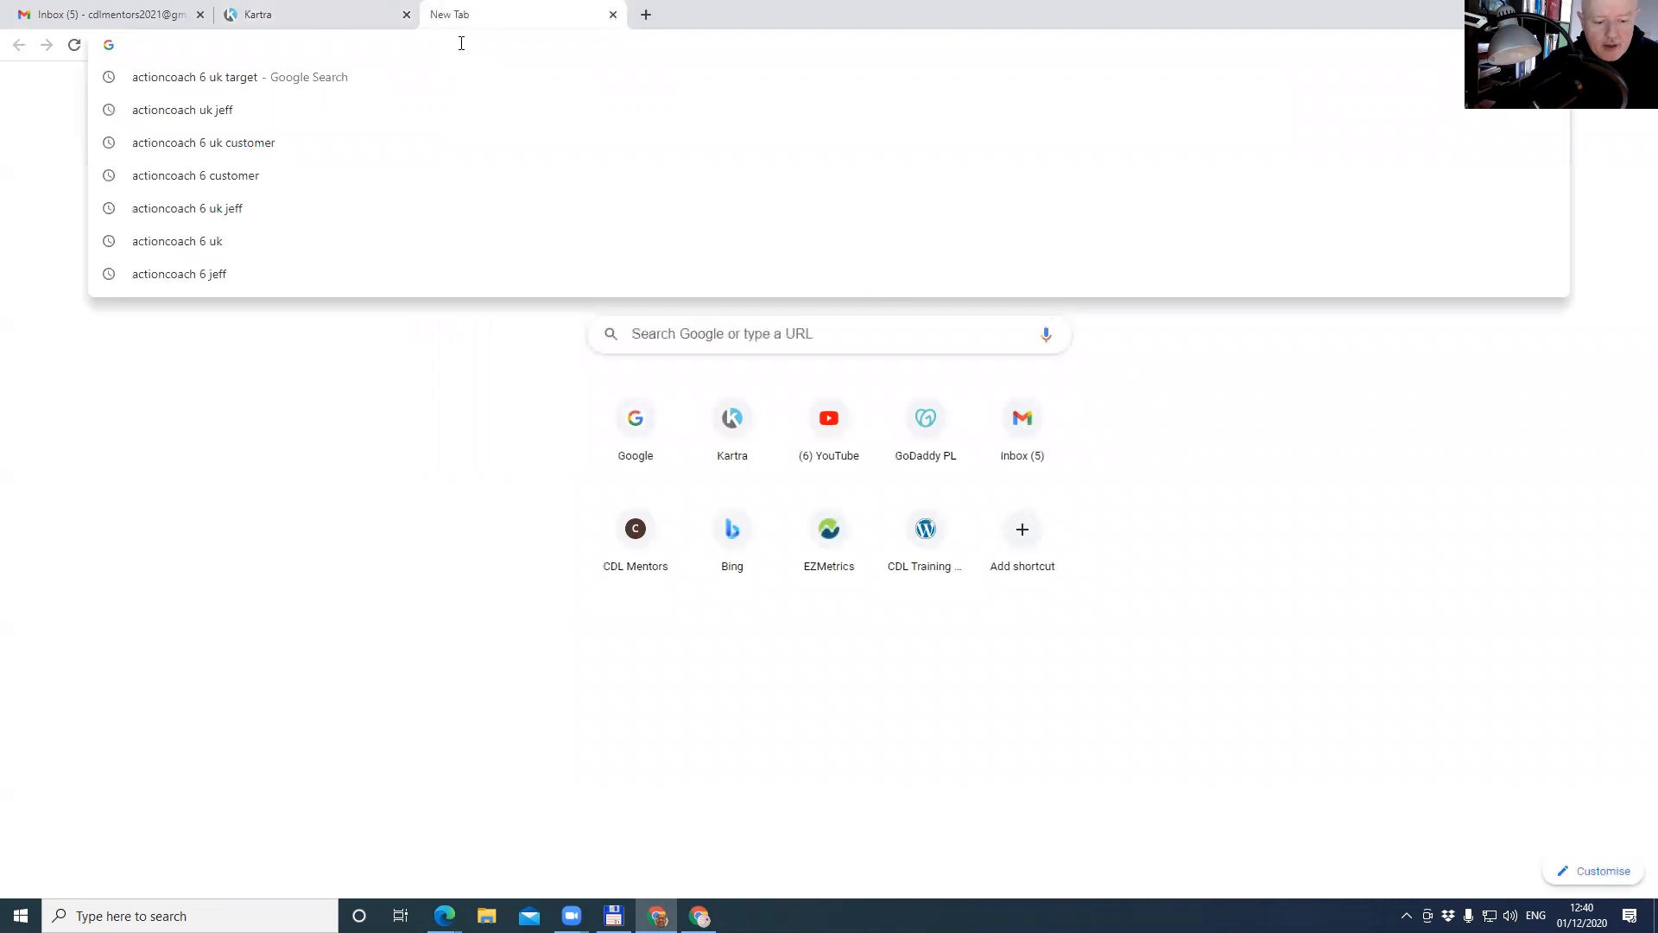
key(ctrl+v)
key(Return)
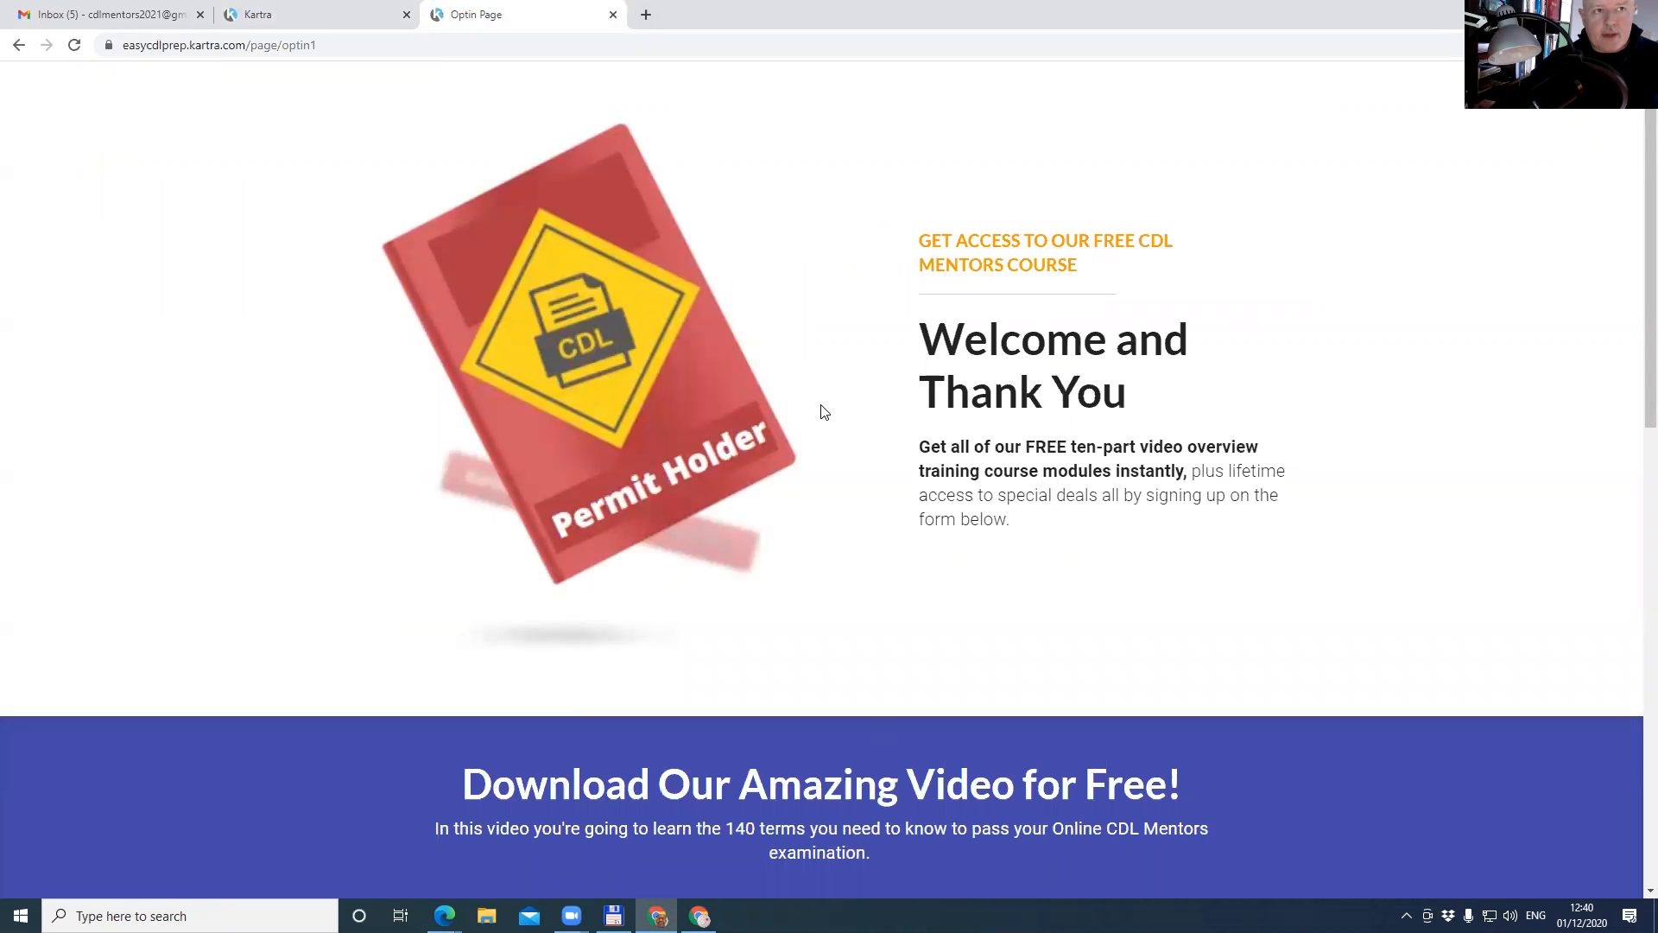
Examine the live opt-in page from the welcome section to the video download form.
scroll(795, 452, down, 3)
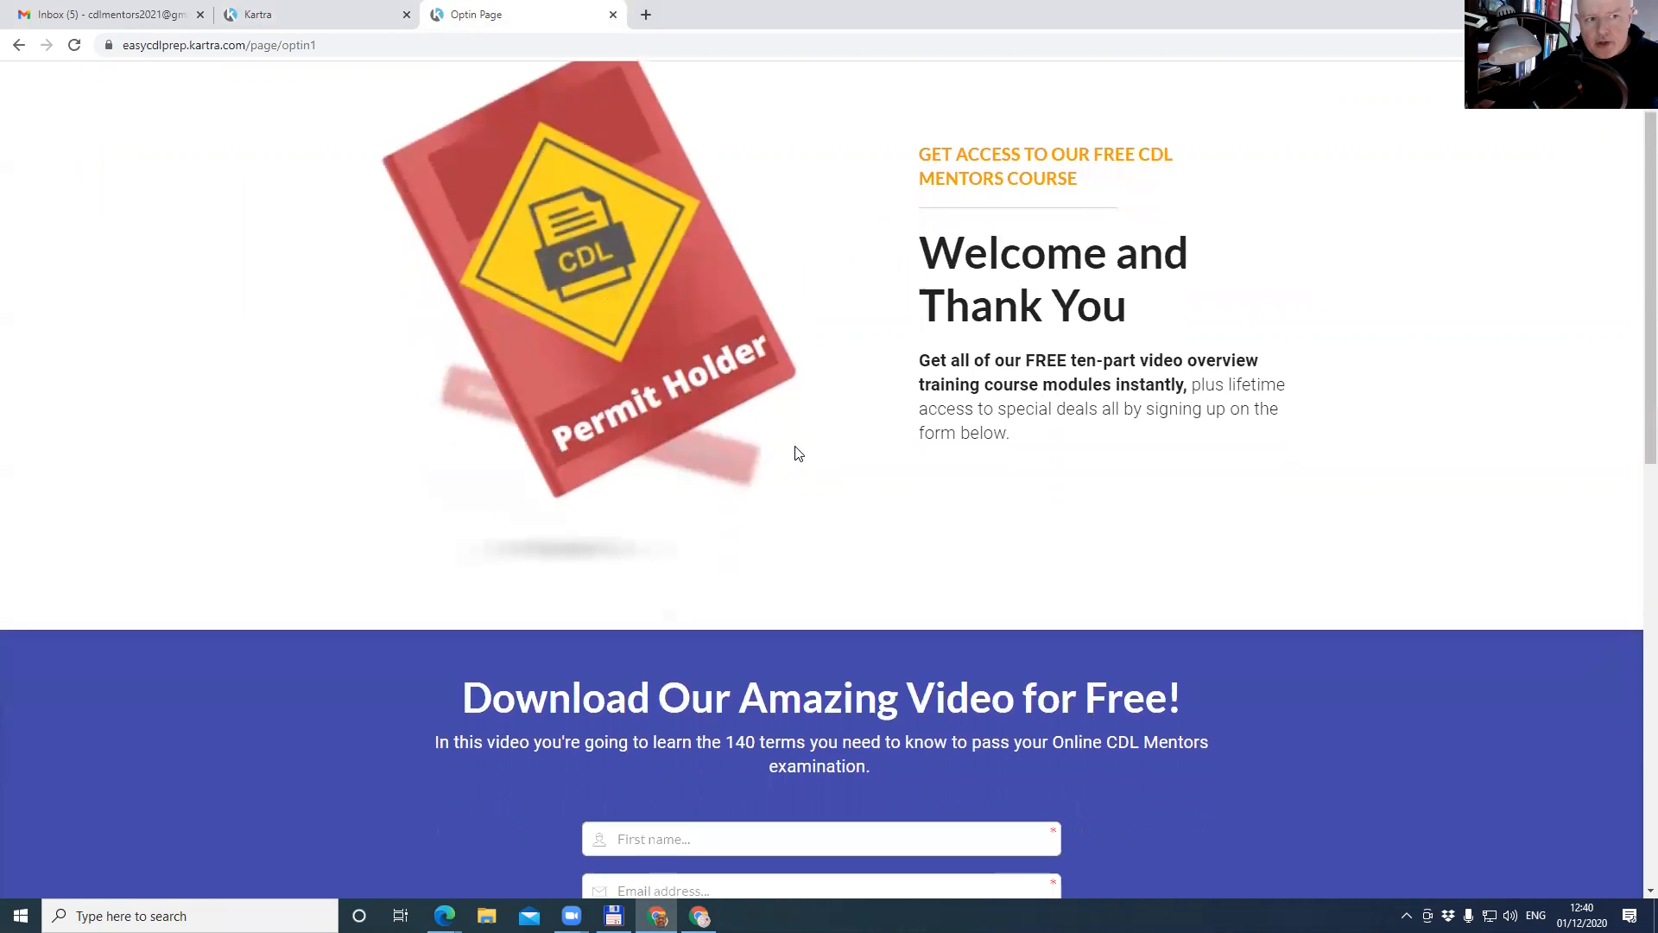
scroll(797, 545, up, 3)
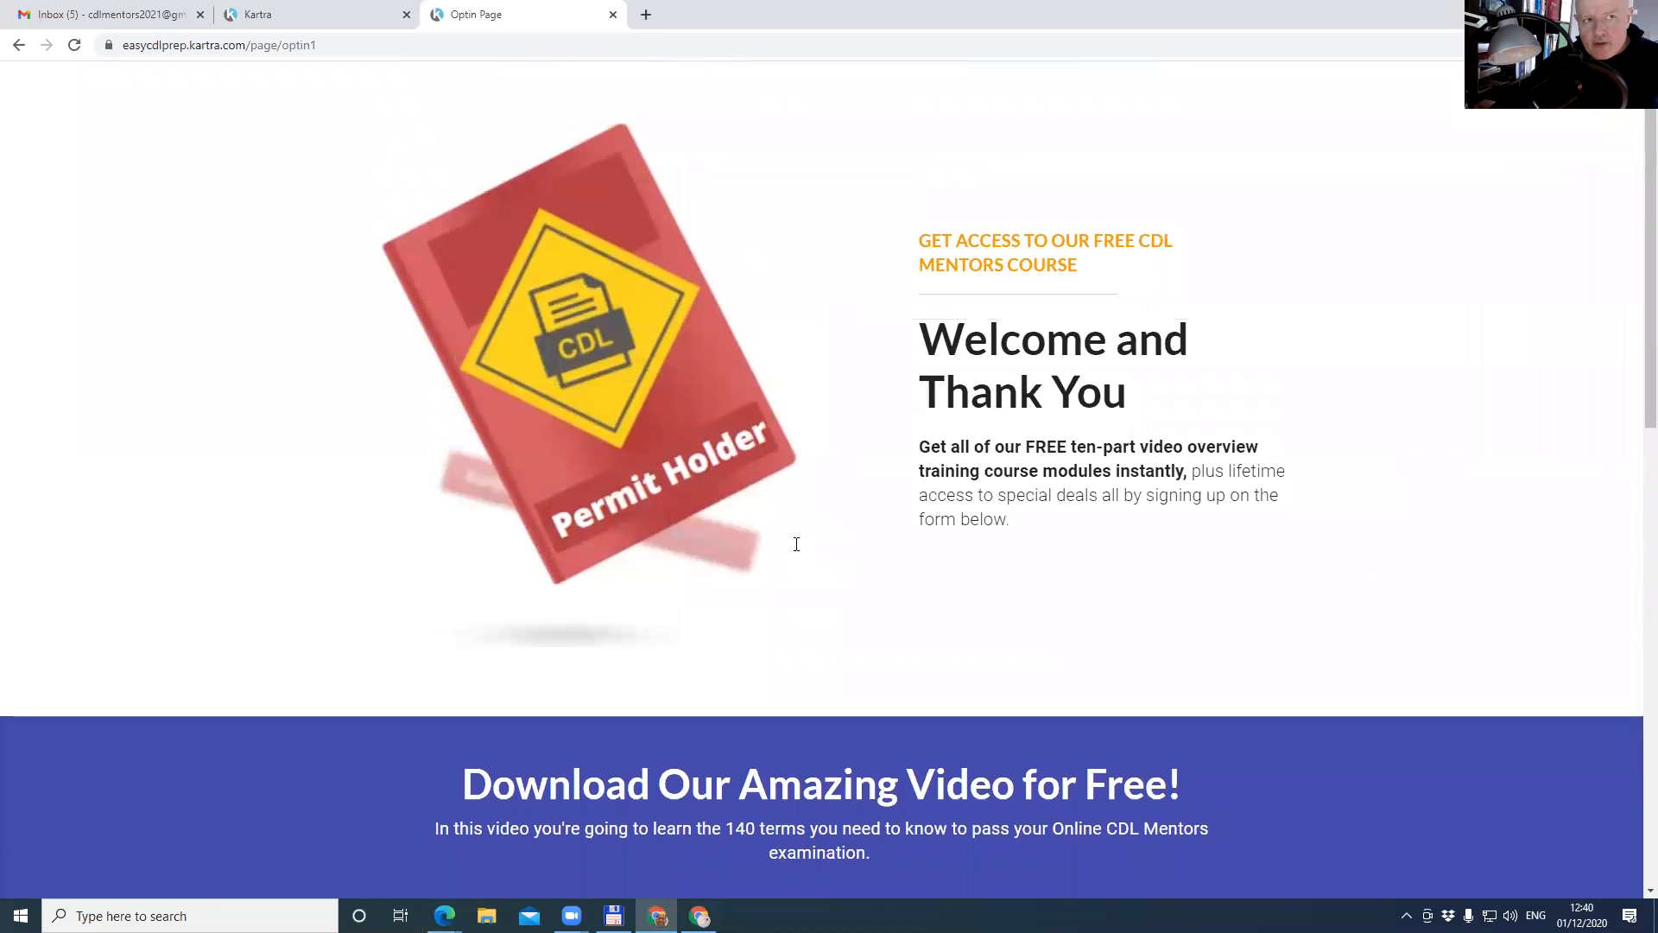
scroll(761, 558, down, 1)
scroll(757, 573, up, 1)
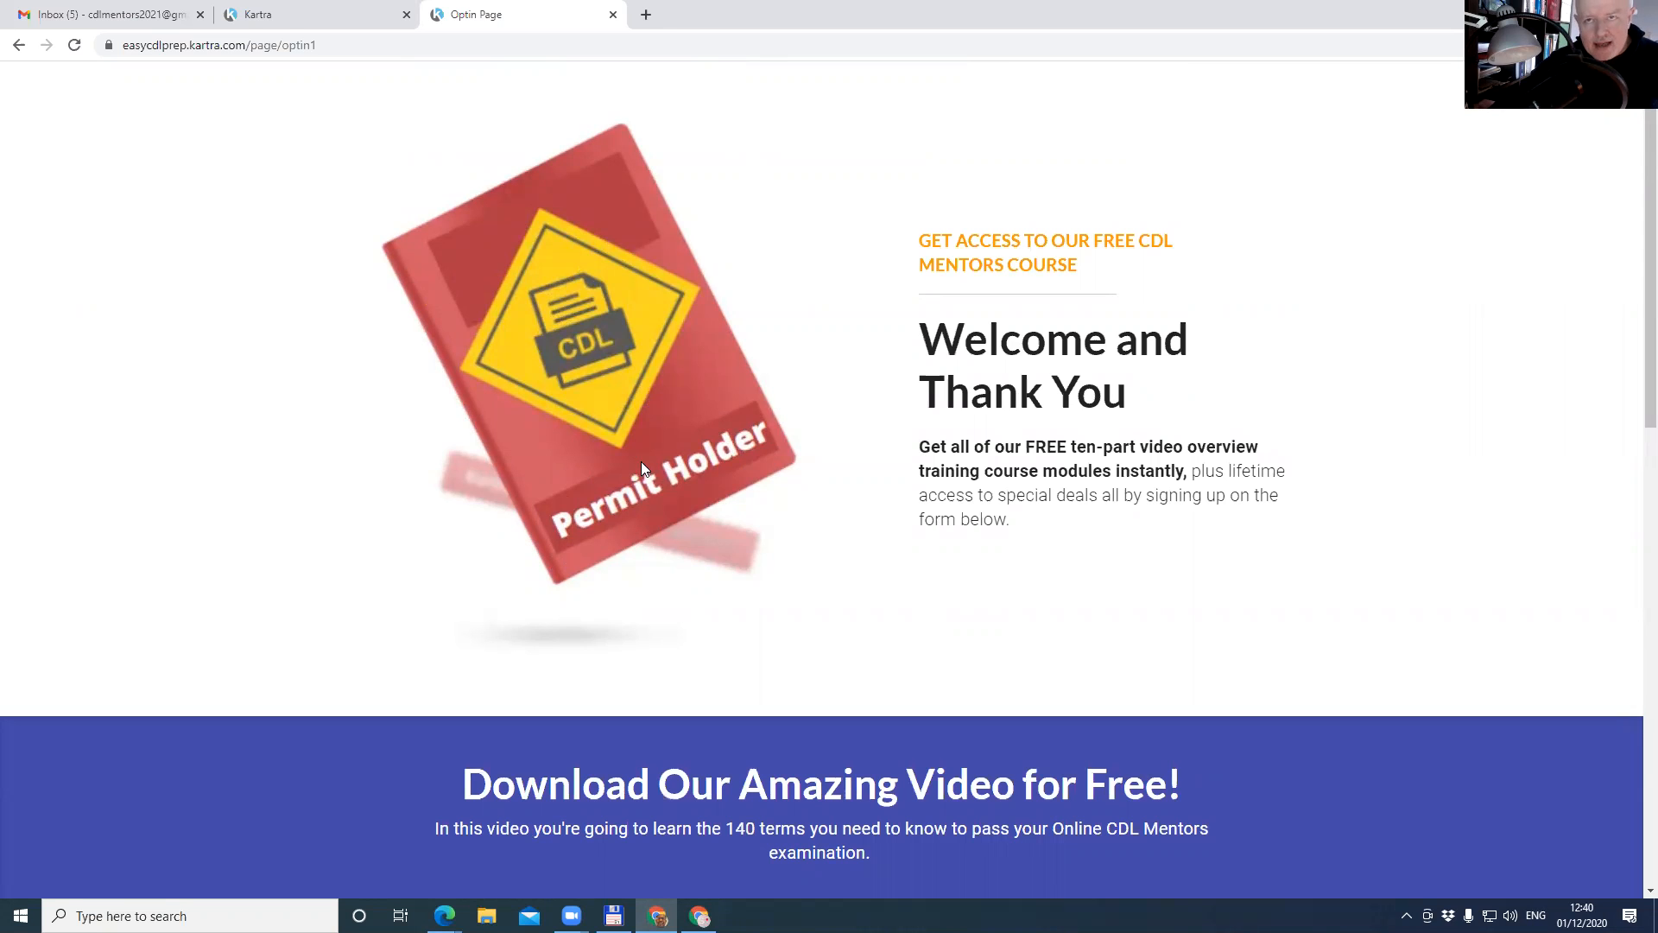
scroll(664, 639, down, 1)
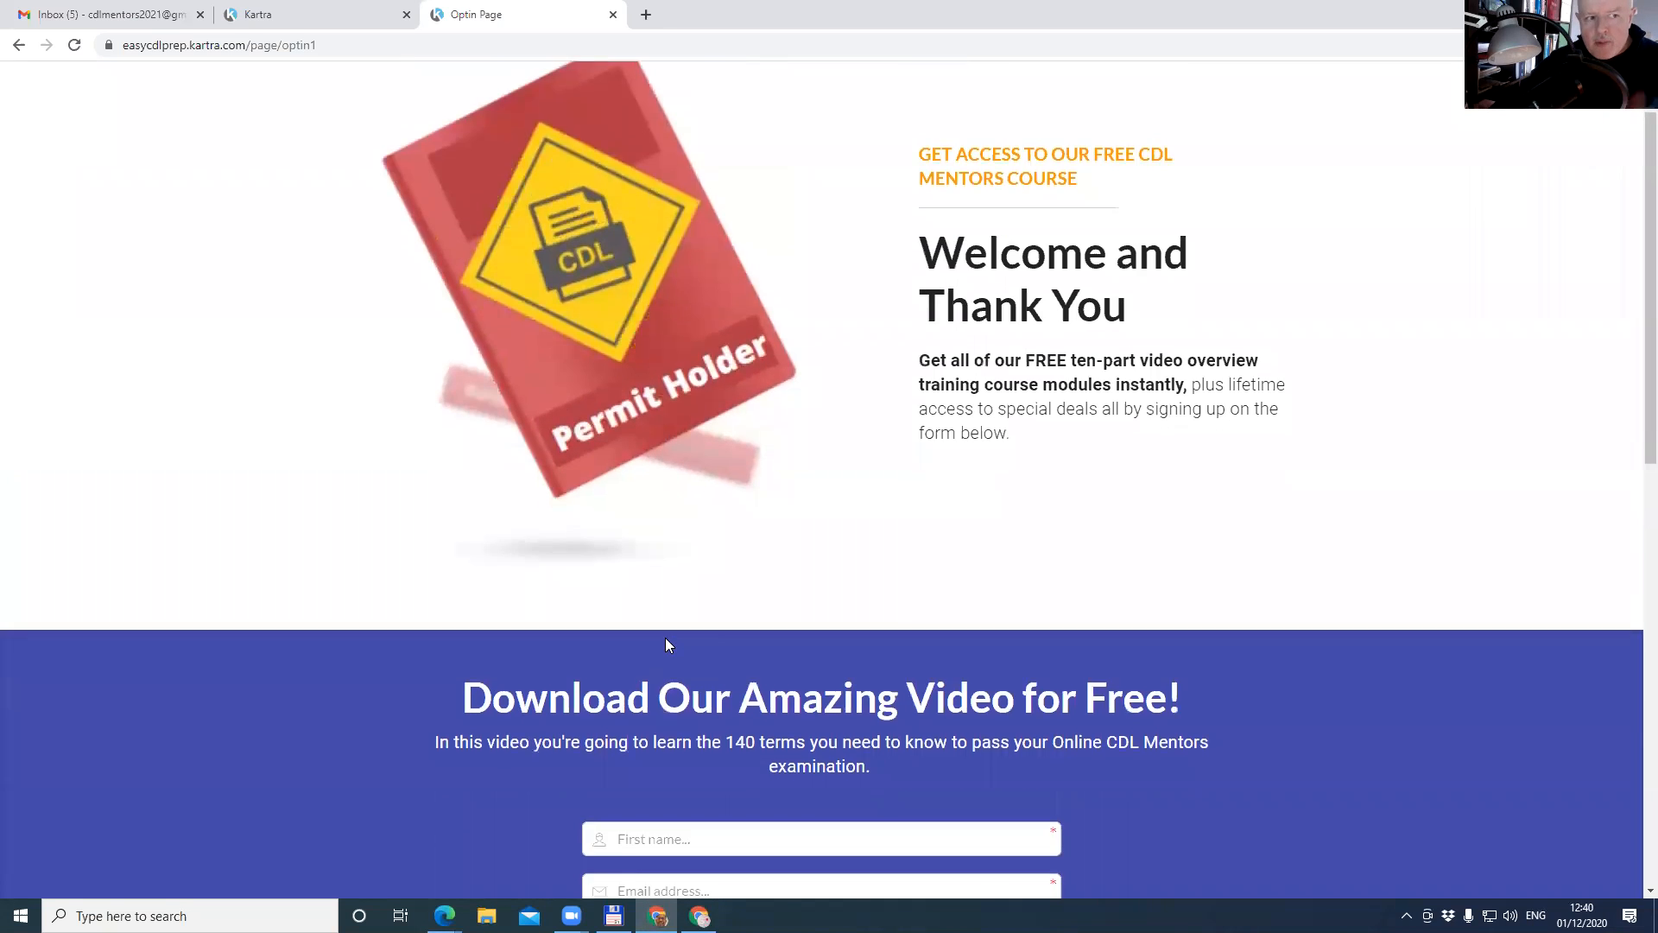
scroll(666, 641, down, 3)
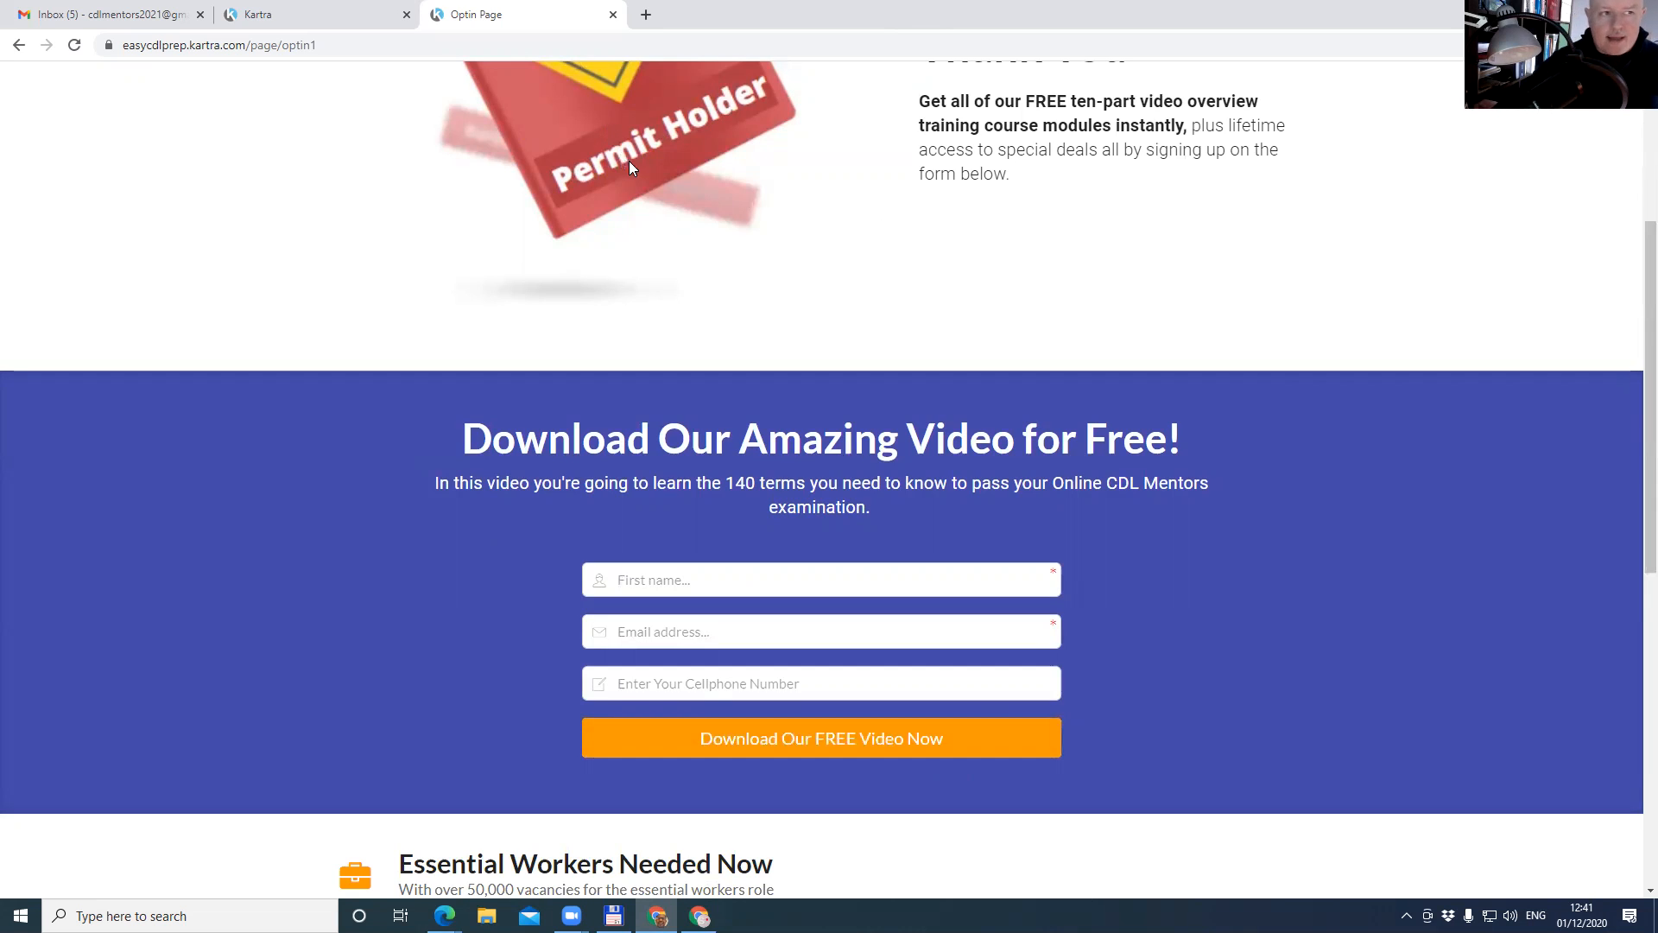
scroll(810, 273, up, 4)
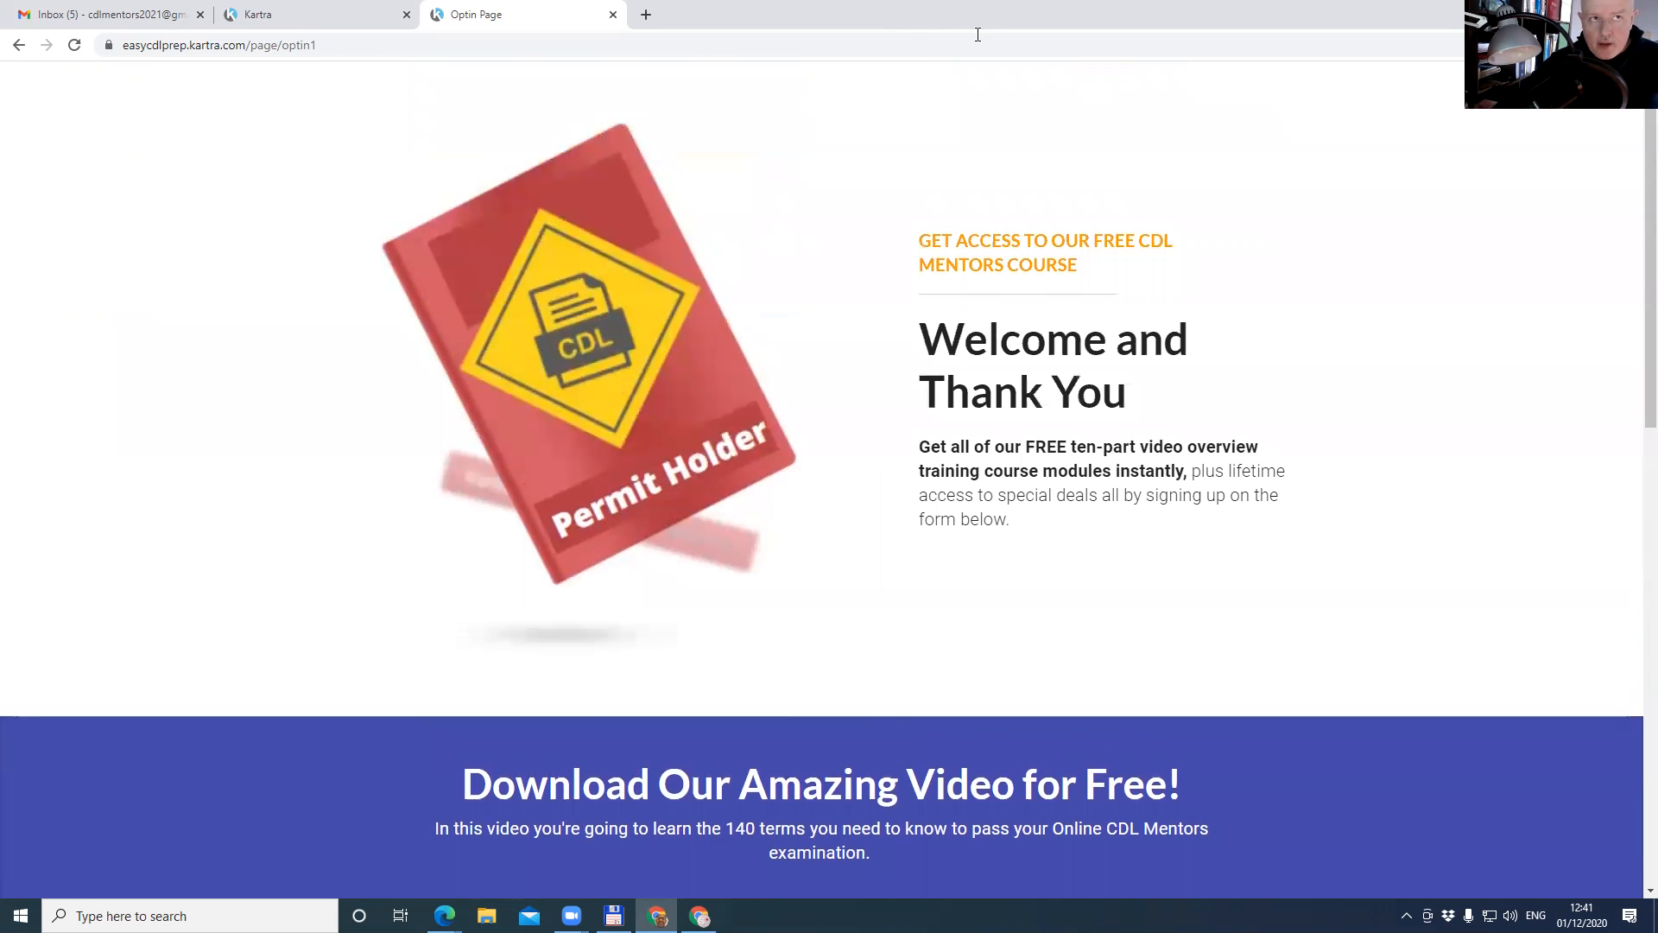